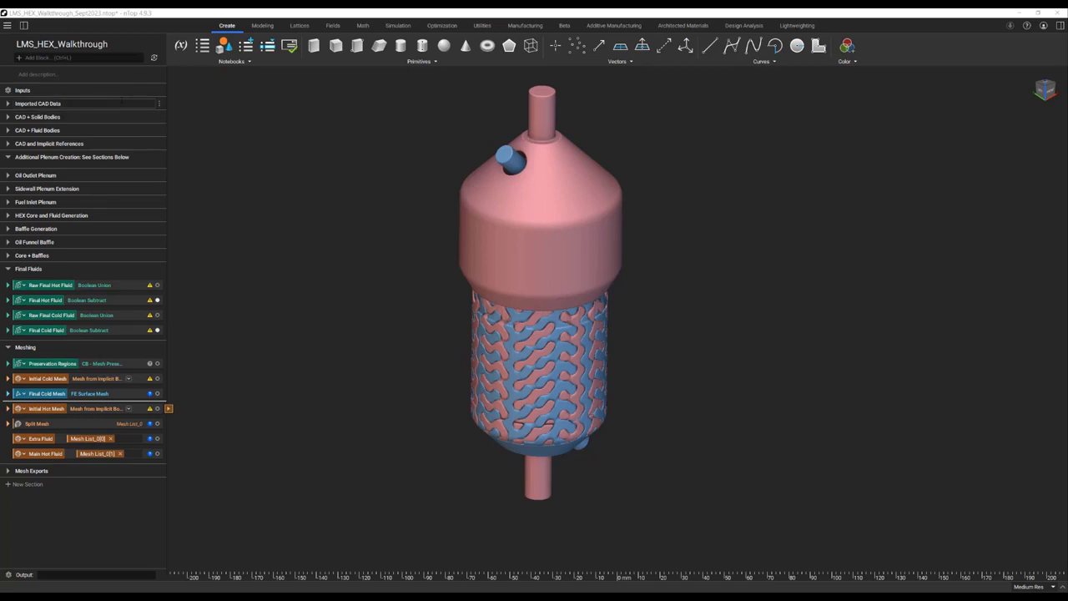
# Step: Rename the Meshing section as "Meshing (Old - June 2022 - 3.24)"
pyautogui.click(68, 346)
pyautogui.click(65, 347)
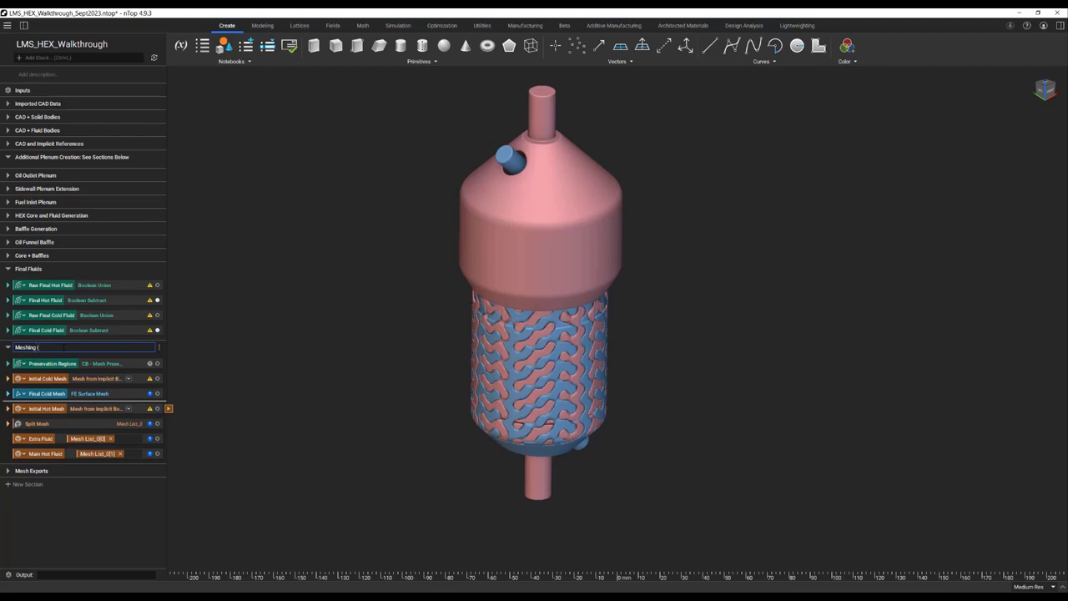
pyautogui.write('(Old - June 2022 - 3.24)')
# Step: Copy the suffix "(Old - June 2022 - 3.24)" from the Meshing section name onto the Mesh Exports section name
pyautogui.moveTo(94, 347); pyautogui.dragTo(37, 347)
pyautogui.hotkey('ctrl', 'c')
pyautogui.click(43, 470)
pyautogui.hotkey('ctrl', 'v')
pyautogui.press('Return')
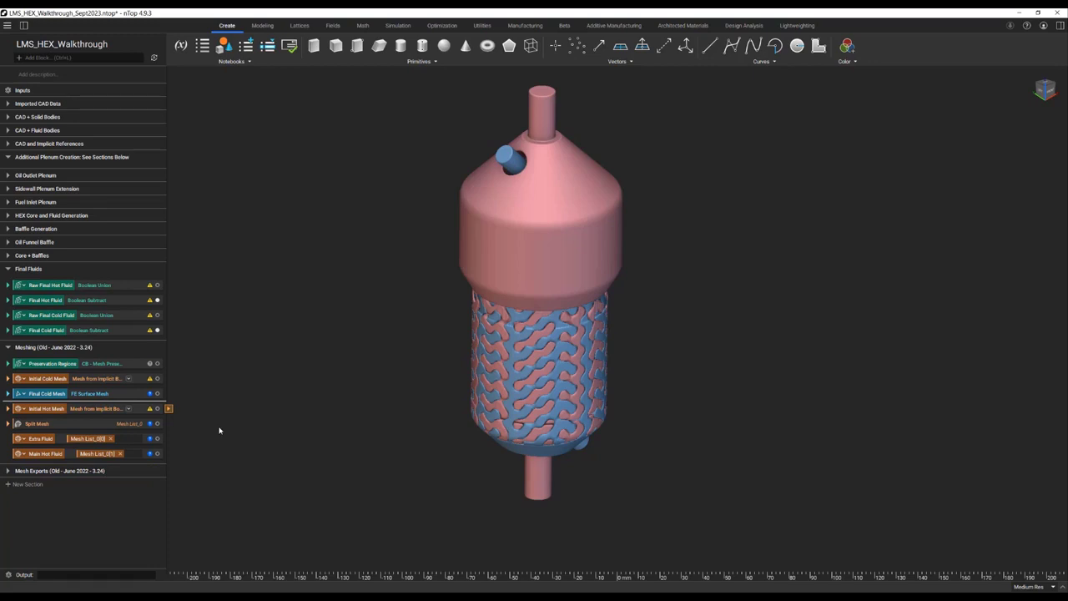
# Step: Update the deprecated Raw Final Hot Fluid, Final Hot Fluid, Raw Final Cold Fluid and Final Cold Fluid blocks to their current versions
pyautogui.click(150, 286)
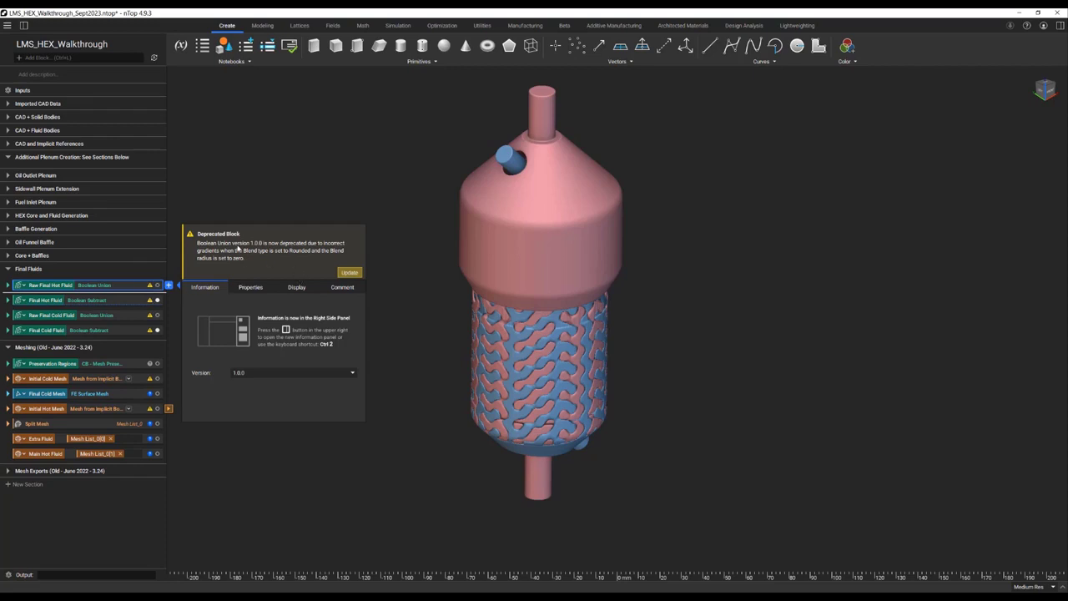
pyautogui.click(356, 273)
pyautogui.click(150, 301)
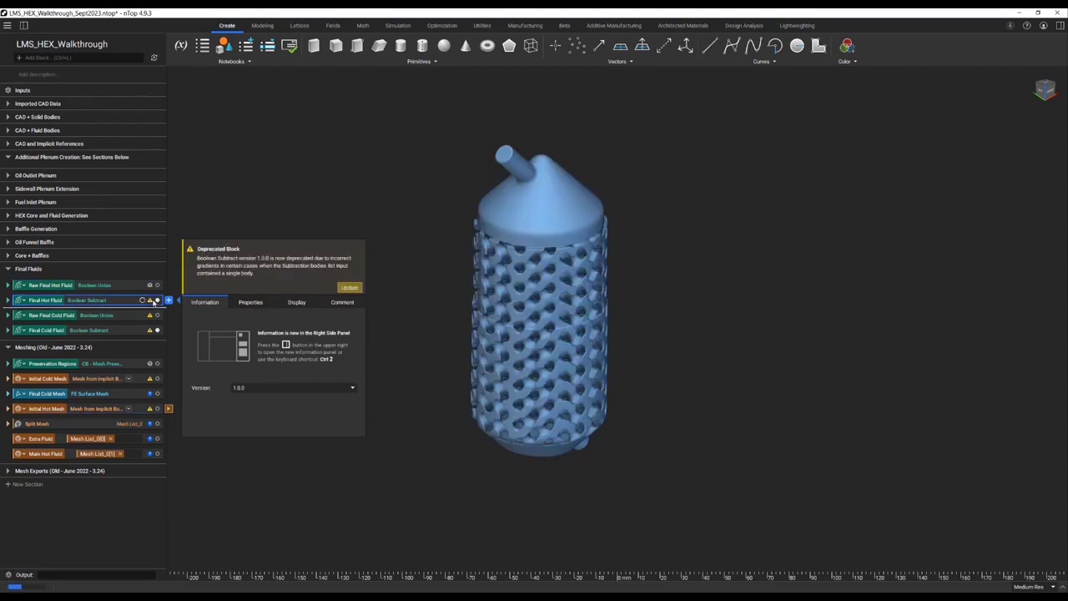
pyautogui.click(349, 287)
pyautogui.click(149, 315)
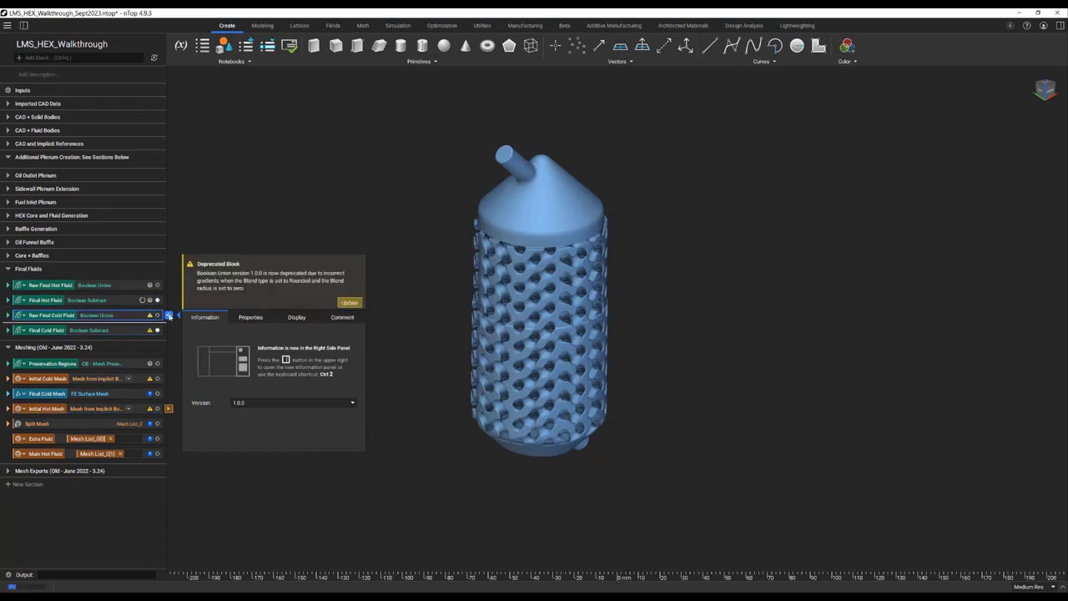
pyautogui.click(349, 303)
pyautogui.click(150, 329)
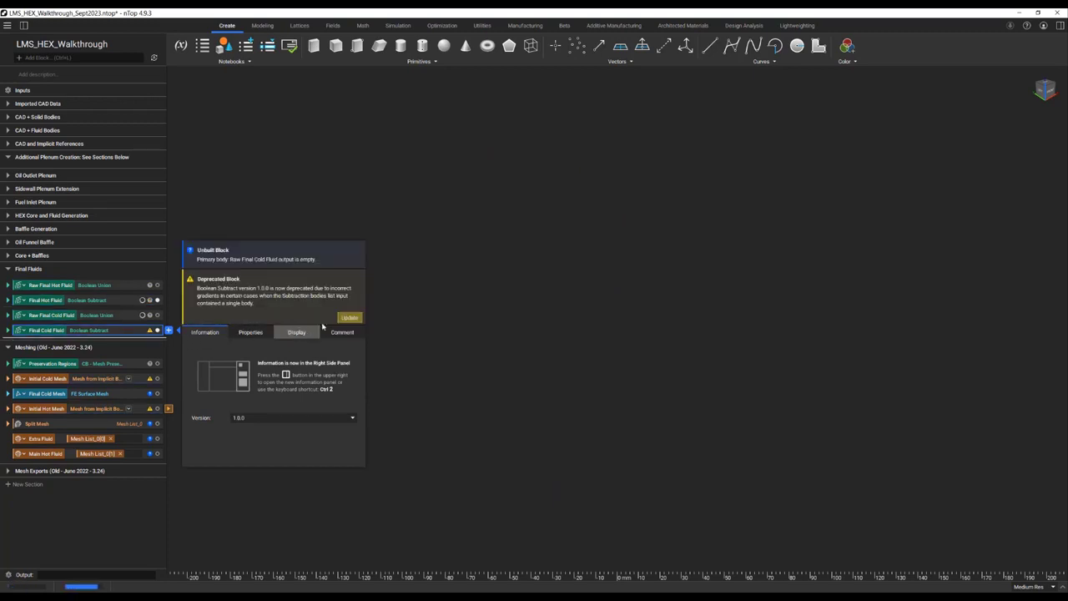
pyautogui.click(351, 318)
# Step: Turn on Manual Run Mode for the Initial Cold Mesh block in the old Meshing section
pyautogui.rightClick(138, 378)
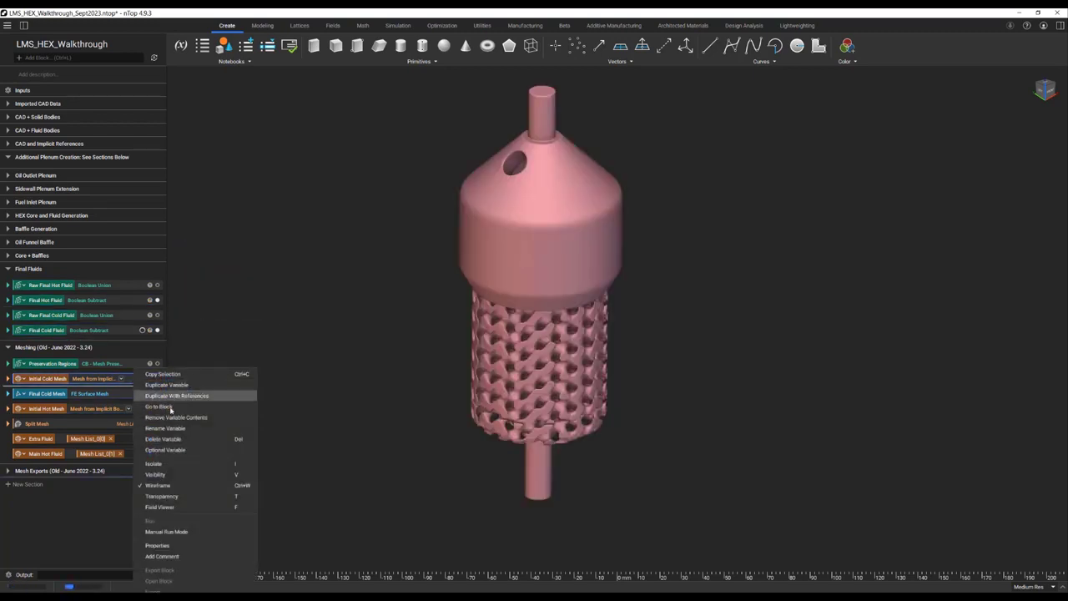
pyautogui.click(195, 534)
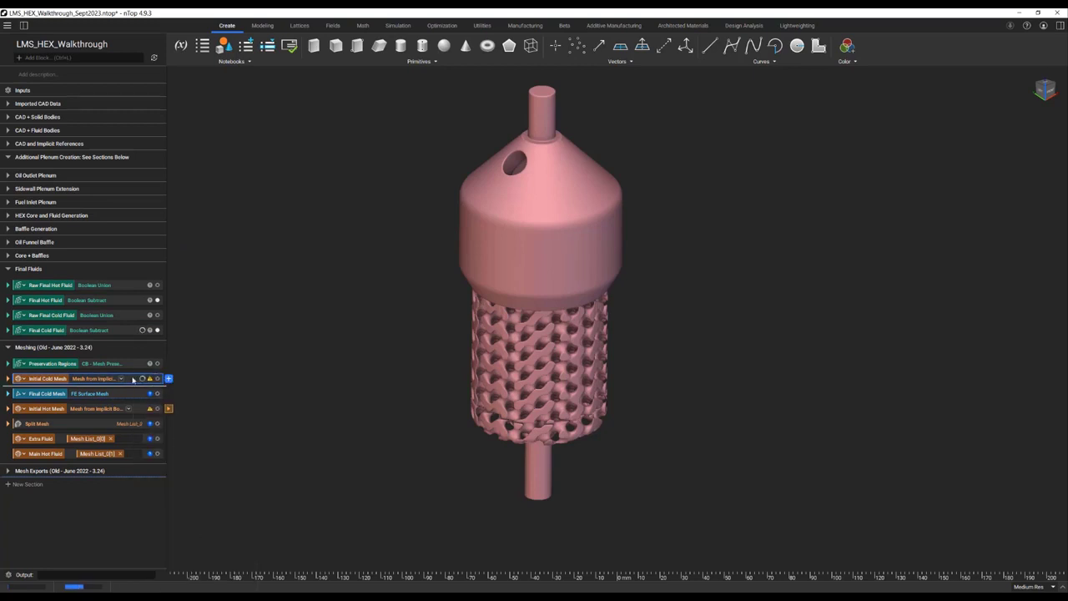
pyautogui.rightClick(134, 379)
pyautogui.click(190, 531)
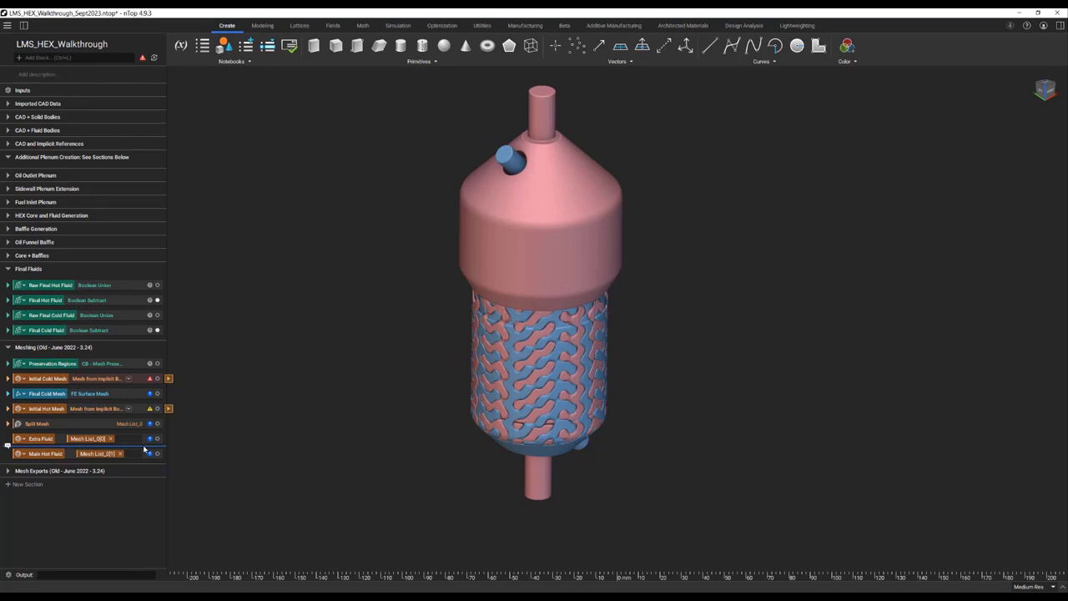
pyautogui.click(143, 448)
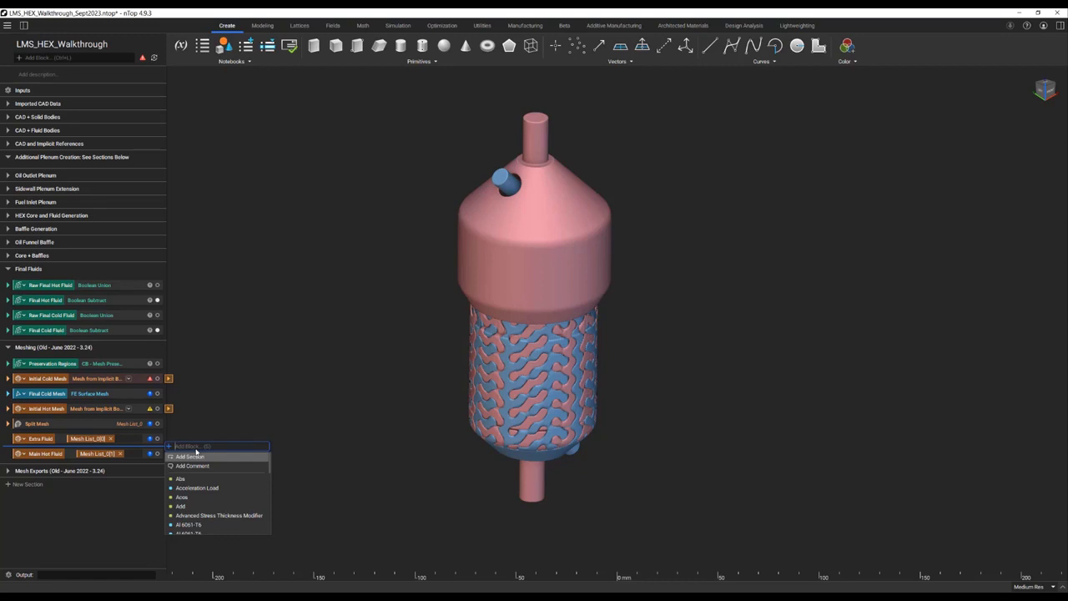
pyautogui.write('mesh')
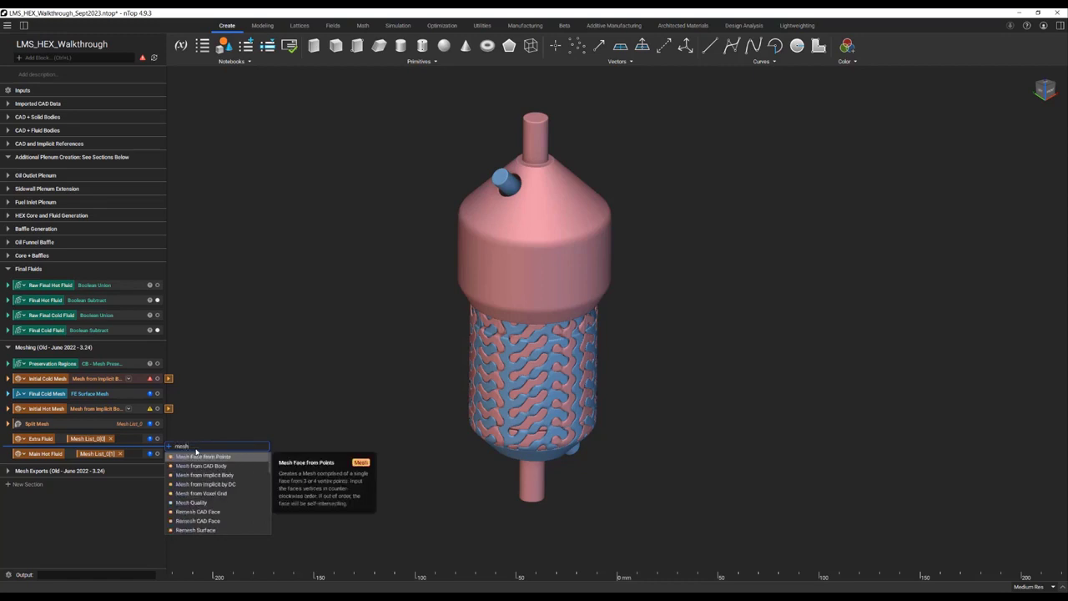
pyautogui.press('BackSpace')
pyautogui.press('BackSpace')
pyautogui.press('BackSpace')
pyautogui.press('BackSpace')
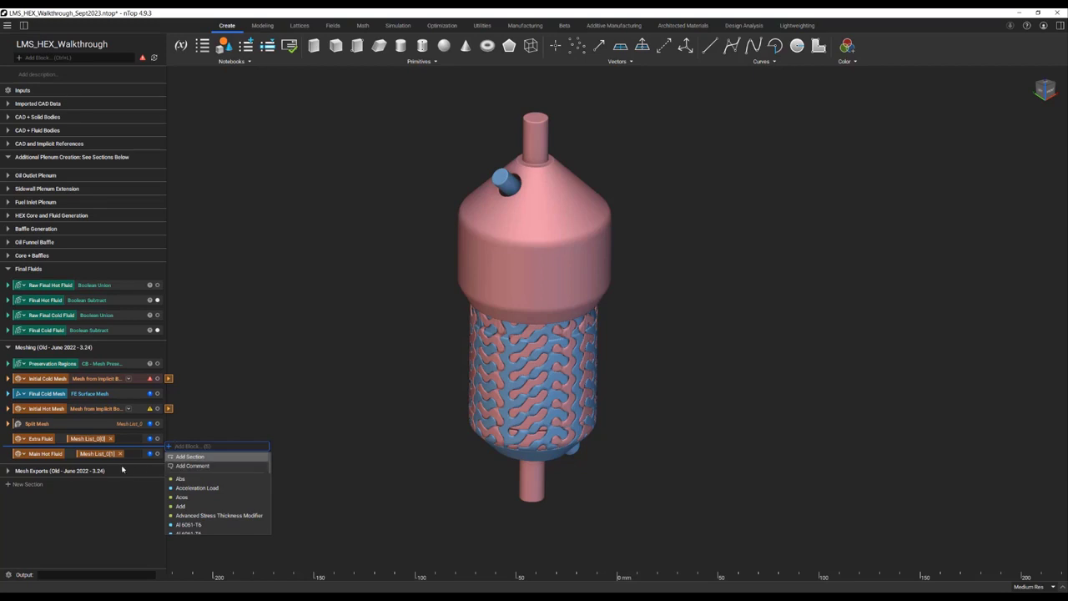
pyautogui.click(49, 457)
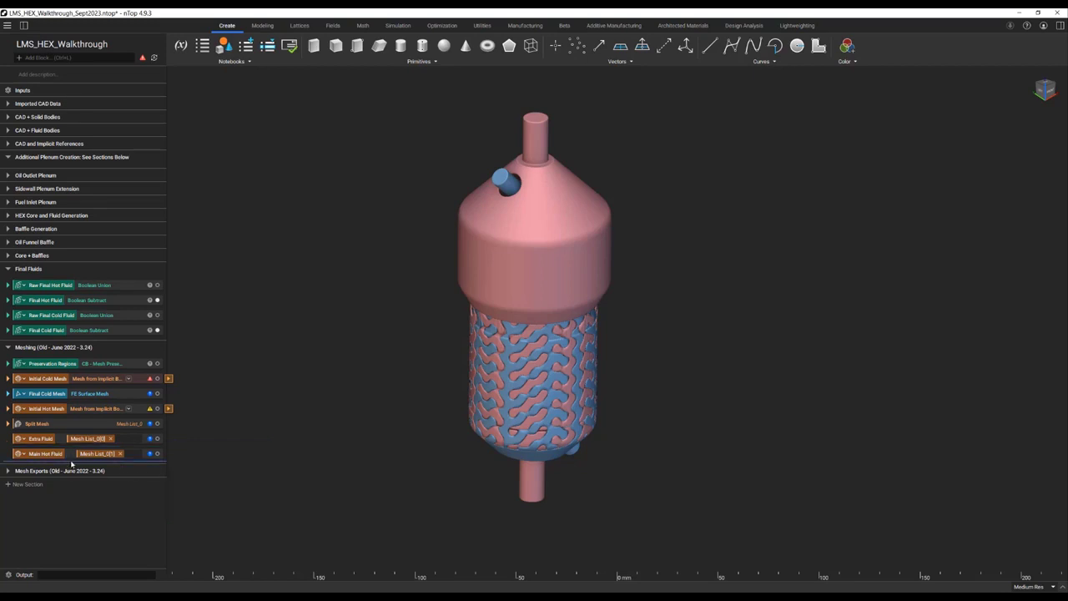
# Step: Add a section named "Meshing (Sept2023 - 4.9)" after the Main Hot Fluid variable
pyautogui.click(109, 462)
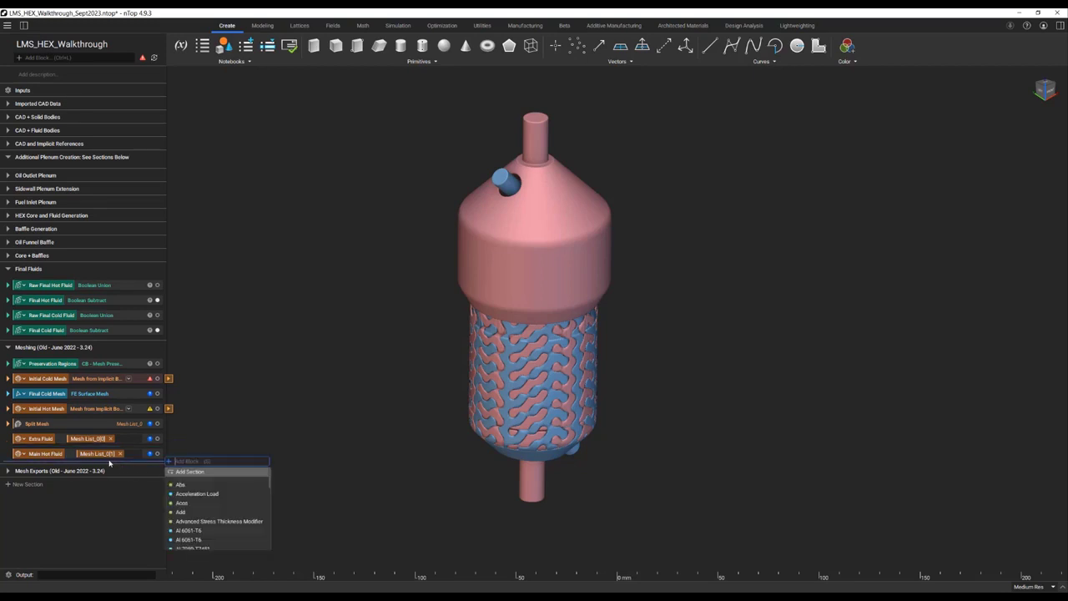
pyautogui.click(180, 472)
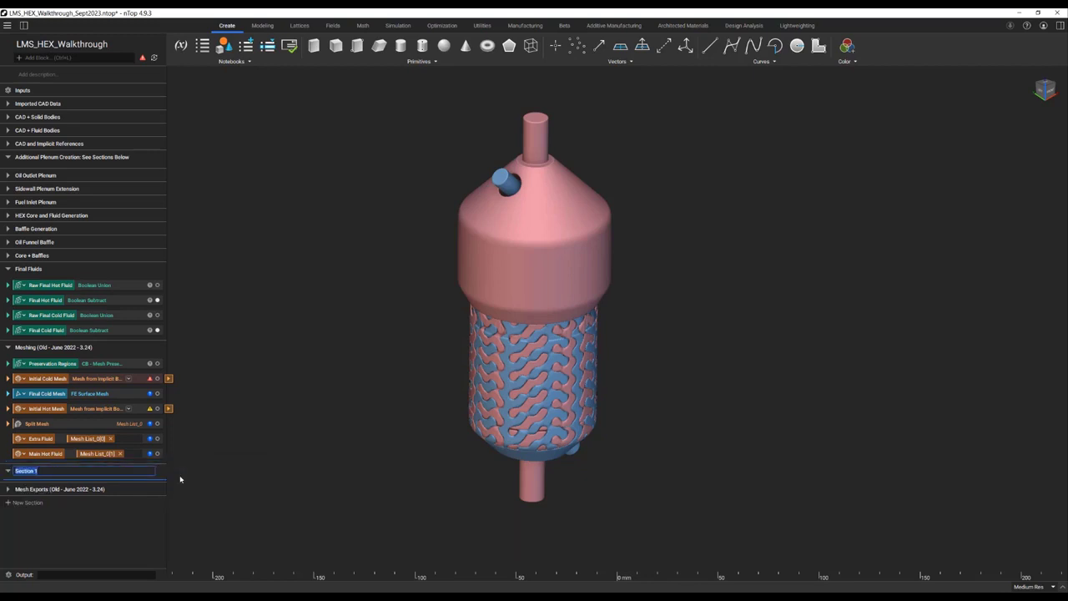
pyautogui.write('Meshing (Sept2023 - 4.9')
pyautogui.press('Return')
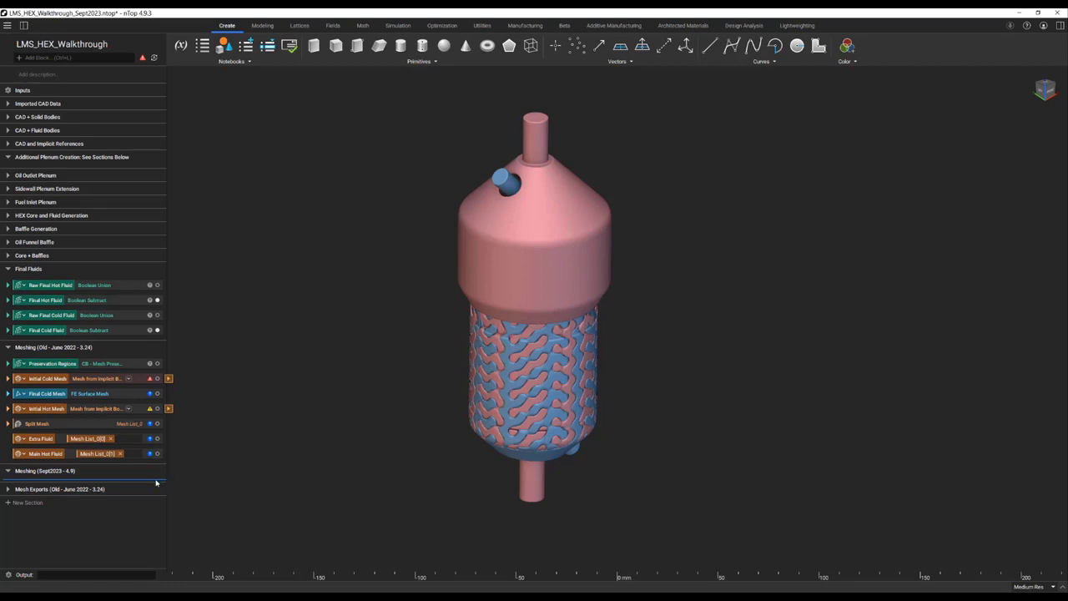
# Step: Add a Mesh from Implicit Body block to the Meshing (Sept2023 - 4.9) section
pyautogui.click(155, 482)
pyautogui.write('meshg')
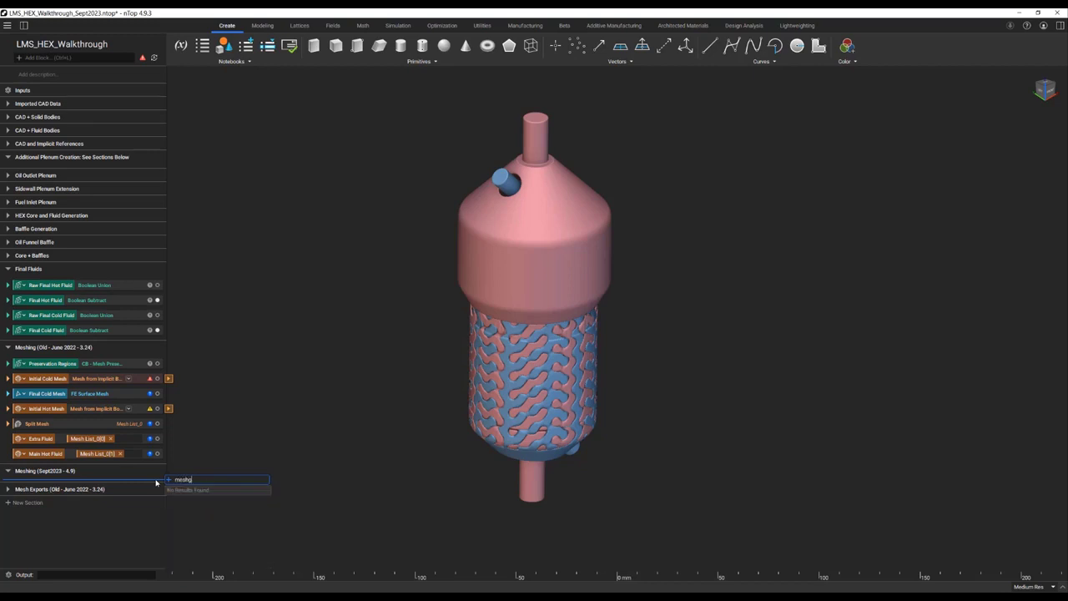
pyautogui.press('BackSpace')
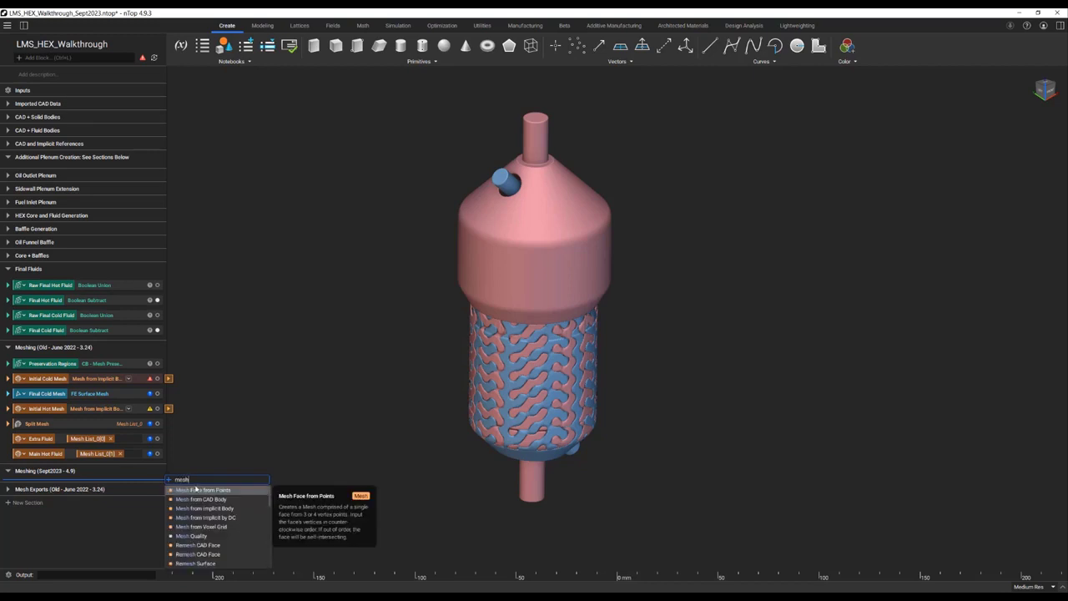
pyautogui.click(219, 511)
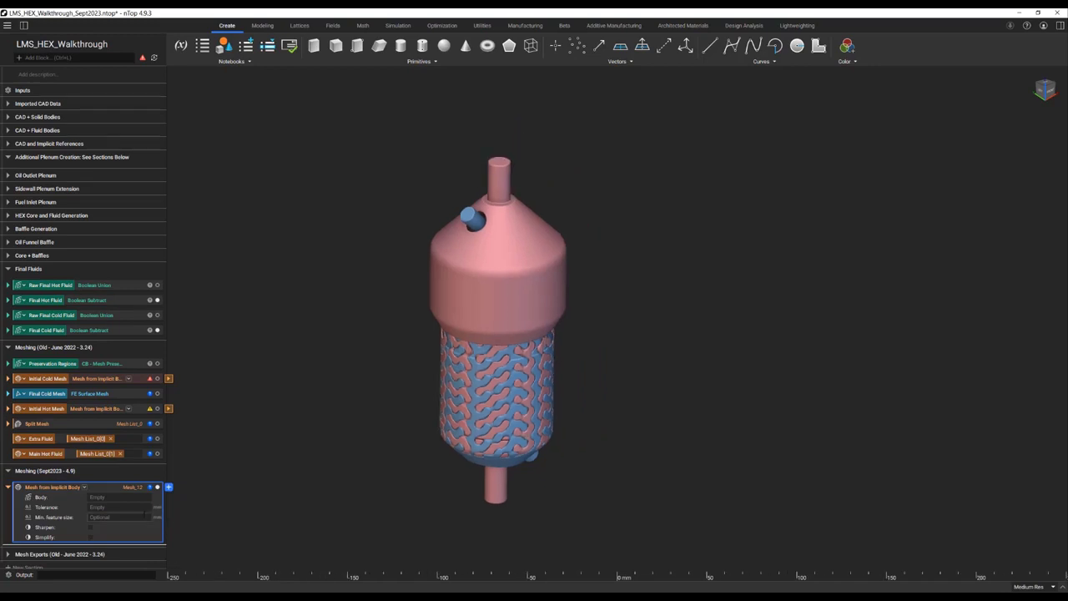
# Step: Add the comment "default" above the new Mesh from Implicit Body block
pyautogui.scroll(-1, 104, 487)
pyautogui.click(9, 475)
pyautogui.write('default')
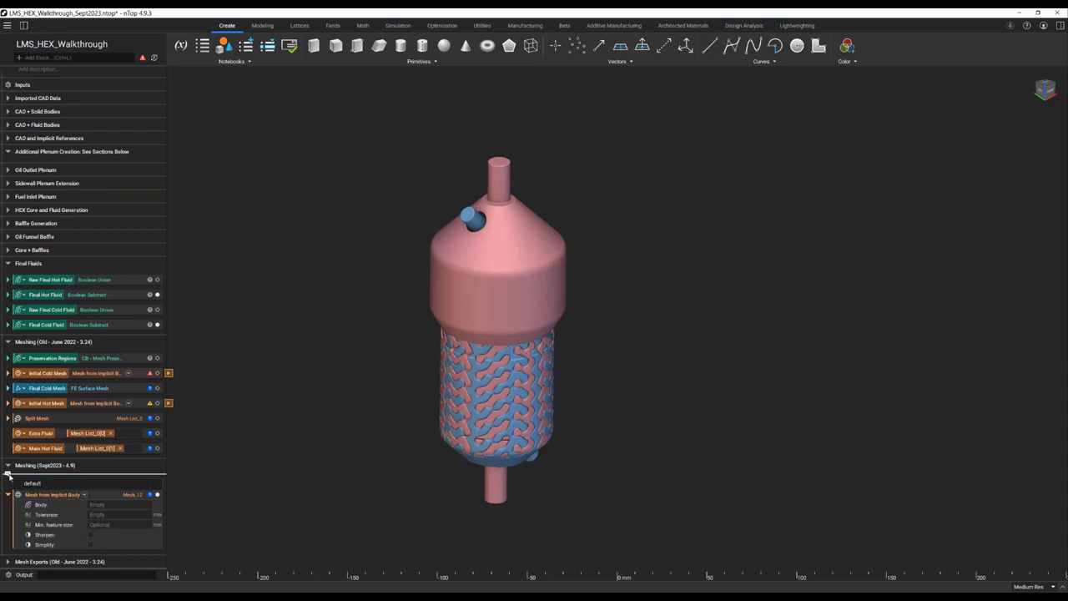
pyautogui.scroll(-1, 70, 504)
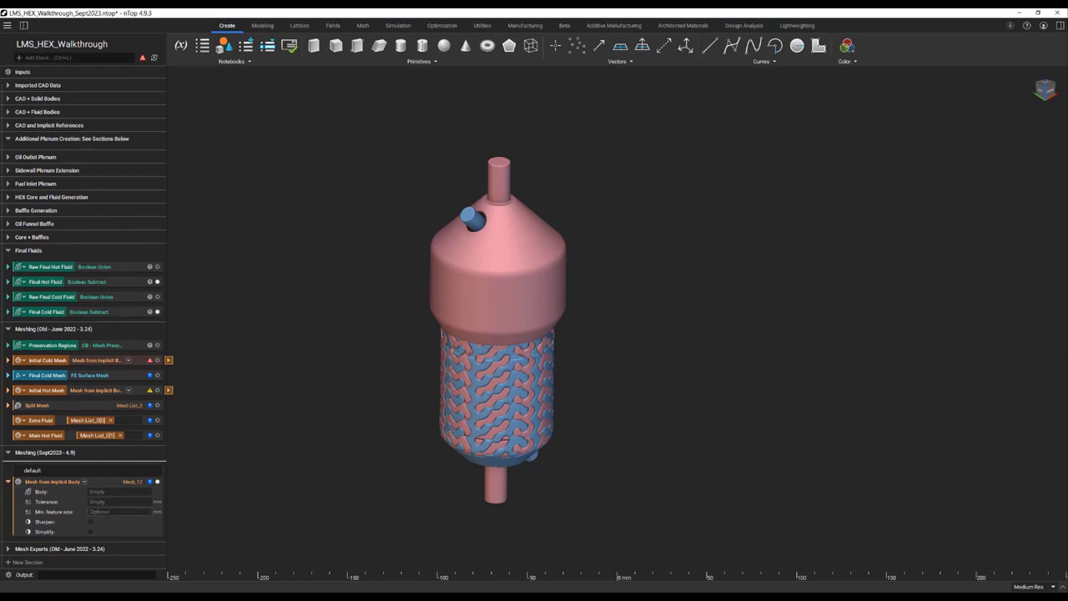
# Step: Duplicate the Mesh from Implicit Body block with its comment and change the copy's comment to "overload"
pyautogui.click(108, 485)
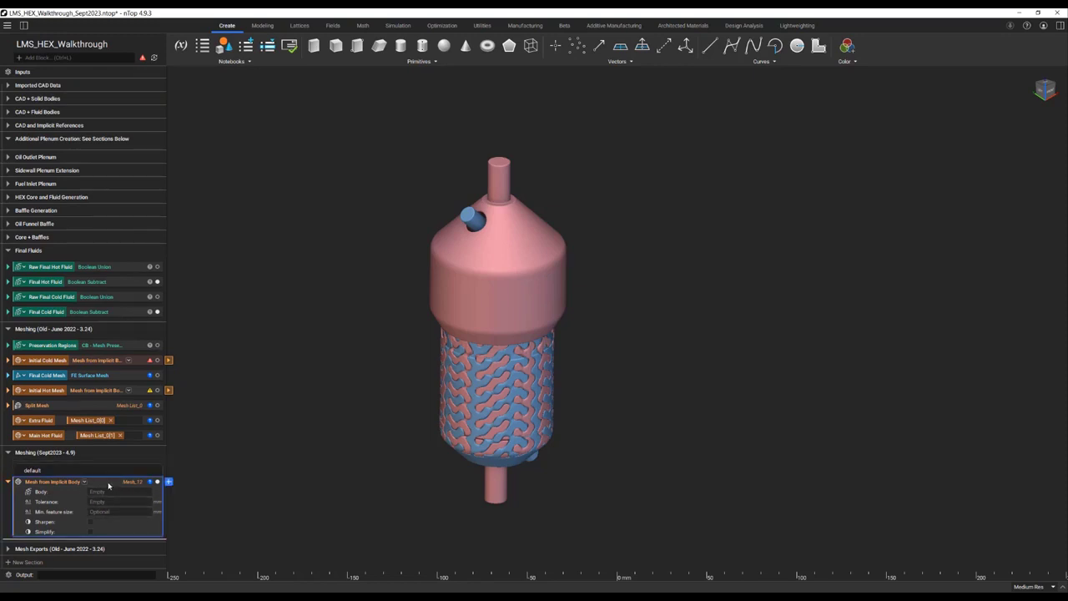
pyautogui.hotkey('ctrl', 'd')
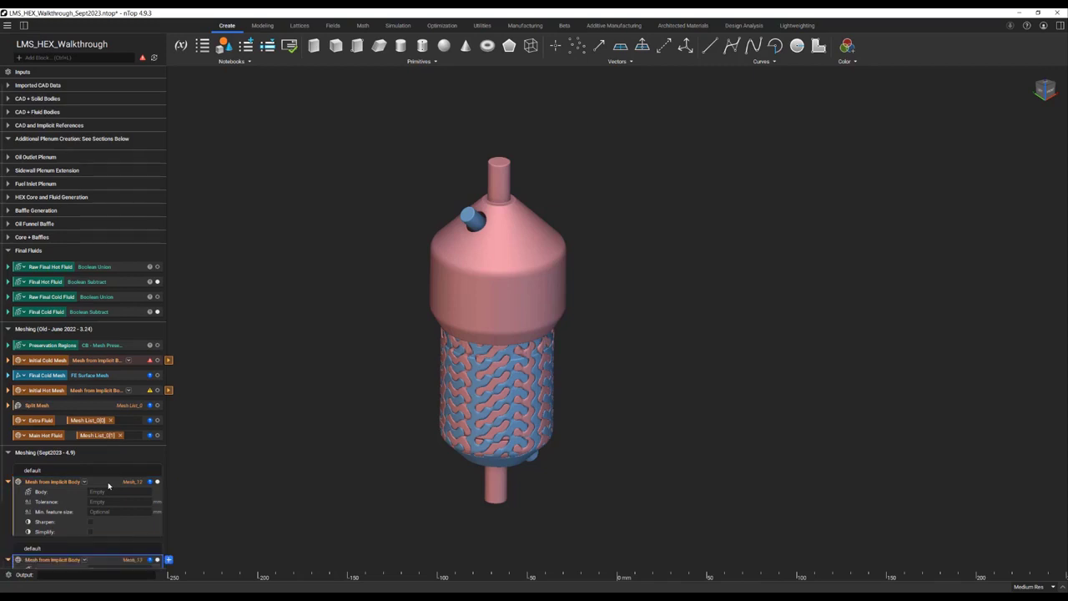
pyautogui.doubleClick(33, 469)
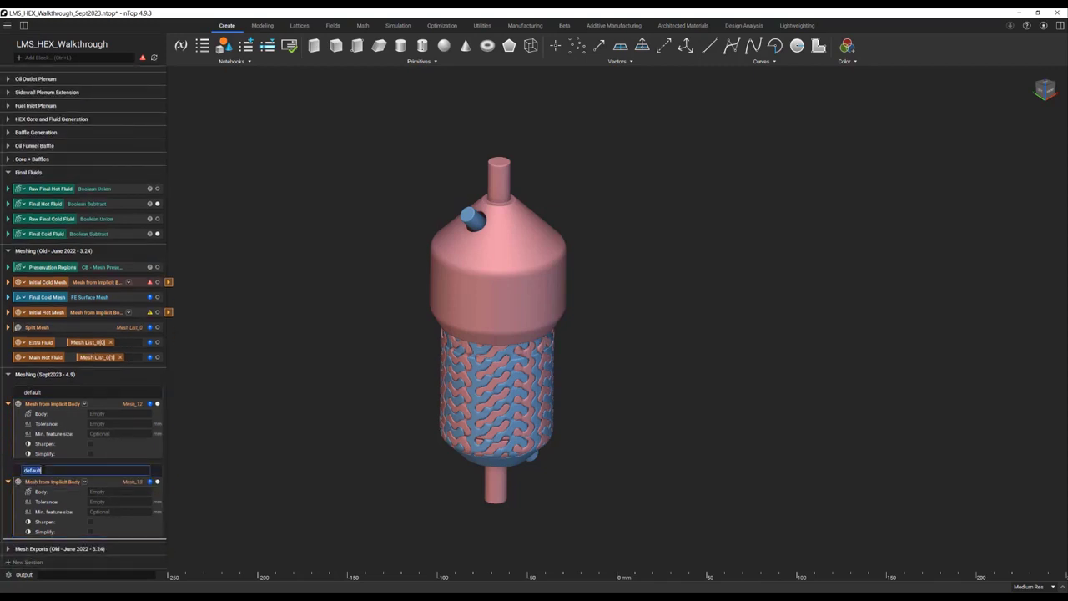
pyautogui.write('ove')
pyautogui.write('rlap')
pyautogui.press('Return')
# Step: Switch the copied mesh block to the overload Implicit Body, Scalar, Scalar, Integer, Implicit Body, Bool
pyautogui.click(85, 481)
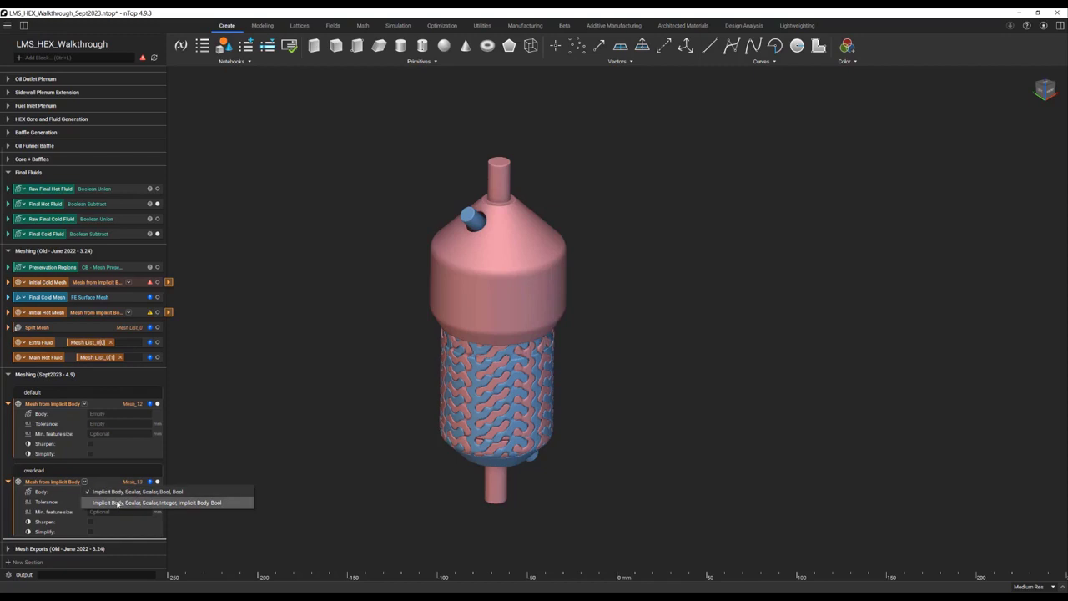
pyautogui.click(118, 502)
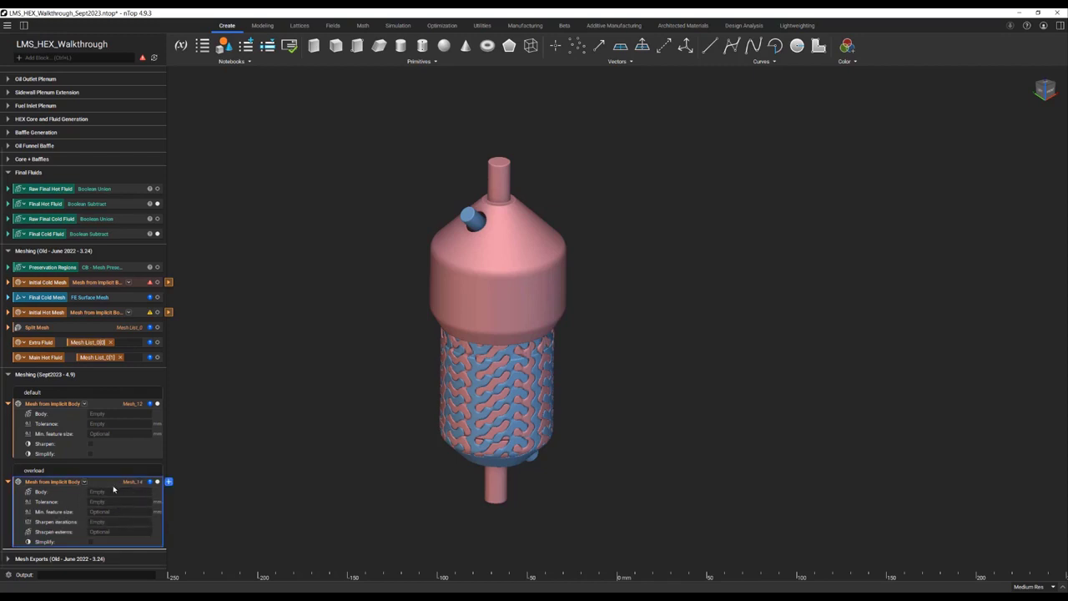
pyautogui.scroll(-1, 113, 489)
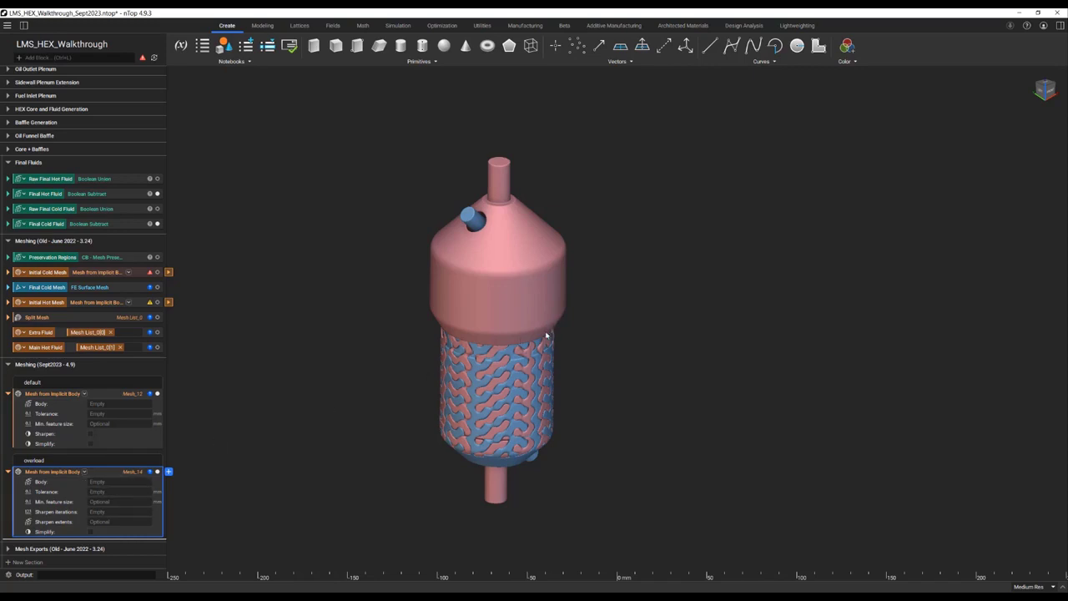
# Step: Isolate Final Cold Fluid and assign it as the Body of both new Mesh from Implicit Body blocks
pyautogui.click(125, 224)
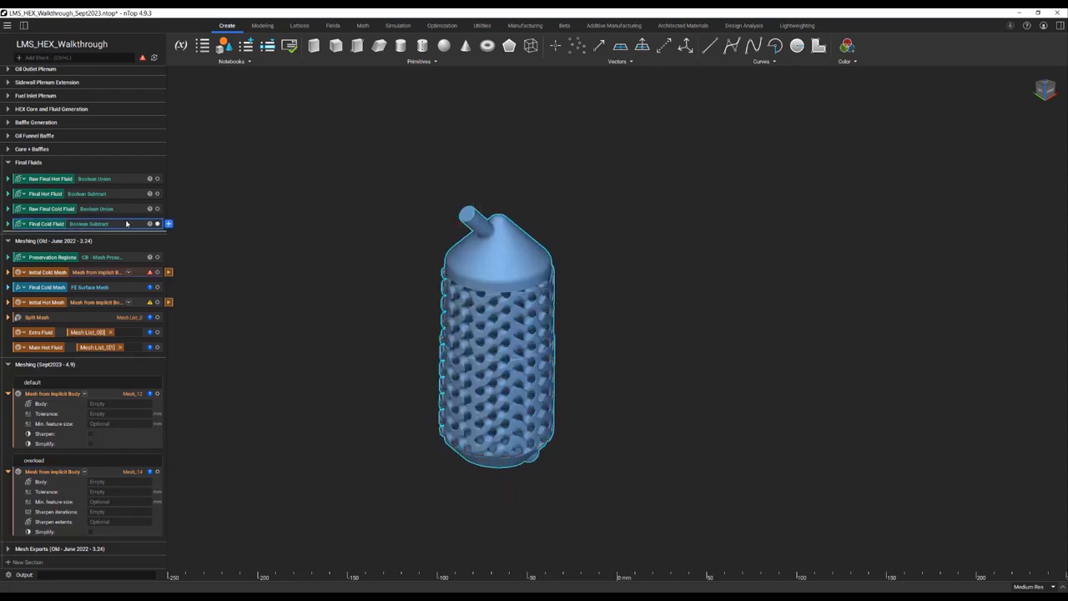
pyautogui.moveTo(519, 268); pyautogui.dragTo(559, 241, button='right')
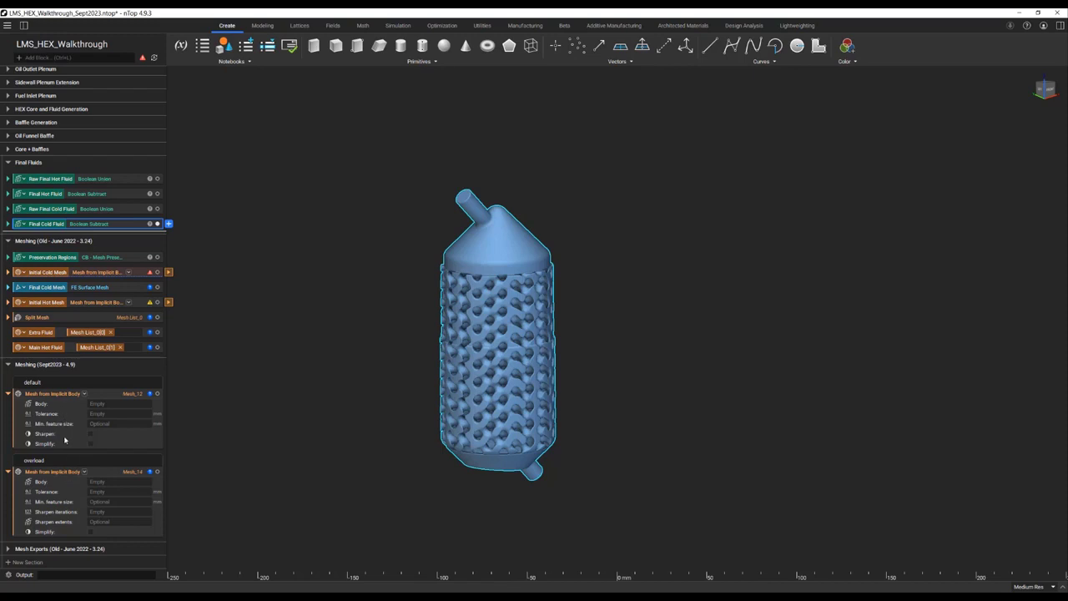
pyautogui.moveTo(46, 223); pyautogui.dragTo(120, 407)
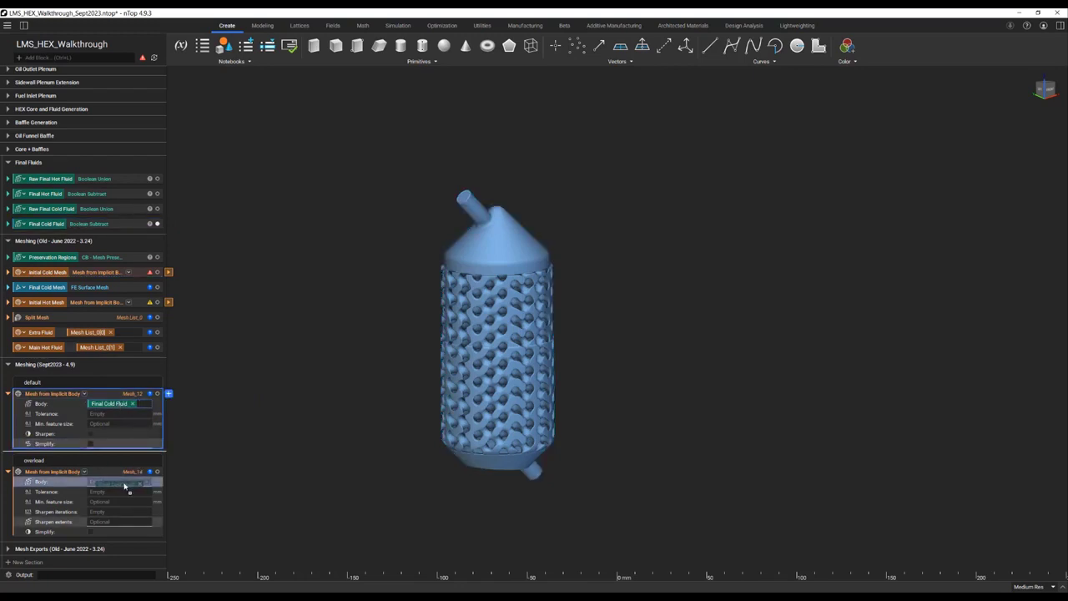
pyautogui.moveTo(121, 485); pyautogui.dragTo(123, 485)
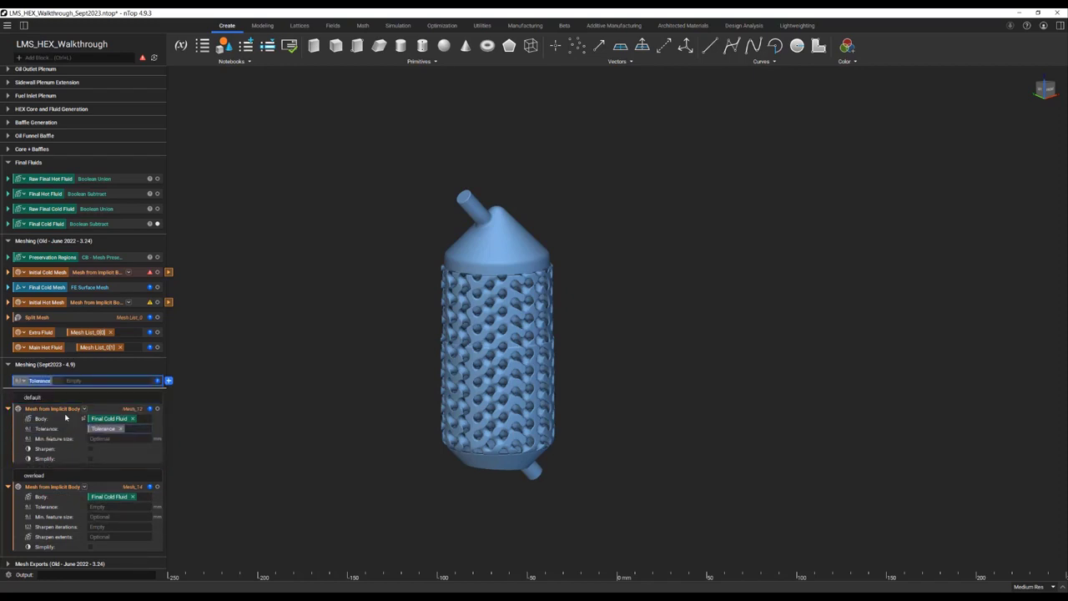
# Step: Name the default block's tolerance variable "Fluid Tolerance" and assign it as the overload block's Tolerance too
pyautogui.press('Home')
pyautogui.write('Fluid')
pyautogui.moveTo(46, 382); pyautogui.dragTo(131, 508)
# Step: Set Sharpen iterations to 1 in the overload mesh block
pyautogui.click(116, 526)
pyautogui.write('1')
pyautogui.press('Return')
# Step: Try out the Sharpen option on the default mesh block
pyautogui.click(112, 458)
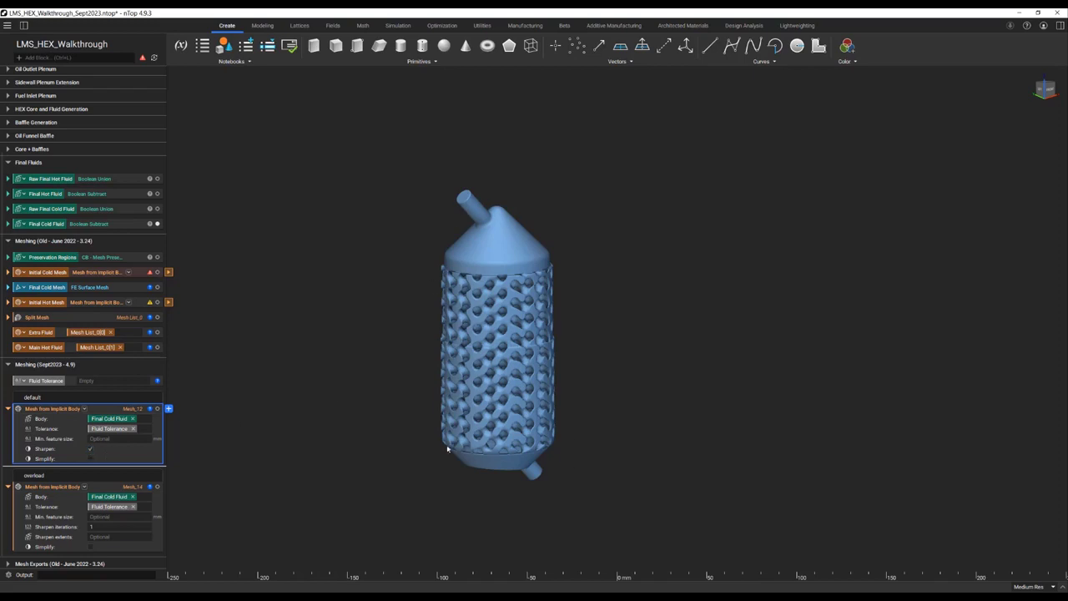
pyautogui.click(90, 448)
pyautogui.scroll(-1, 92, 453)
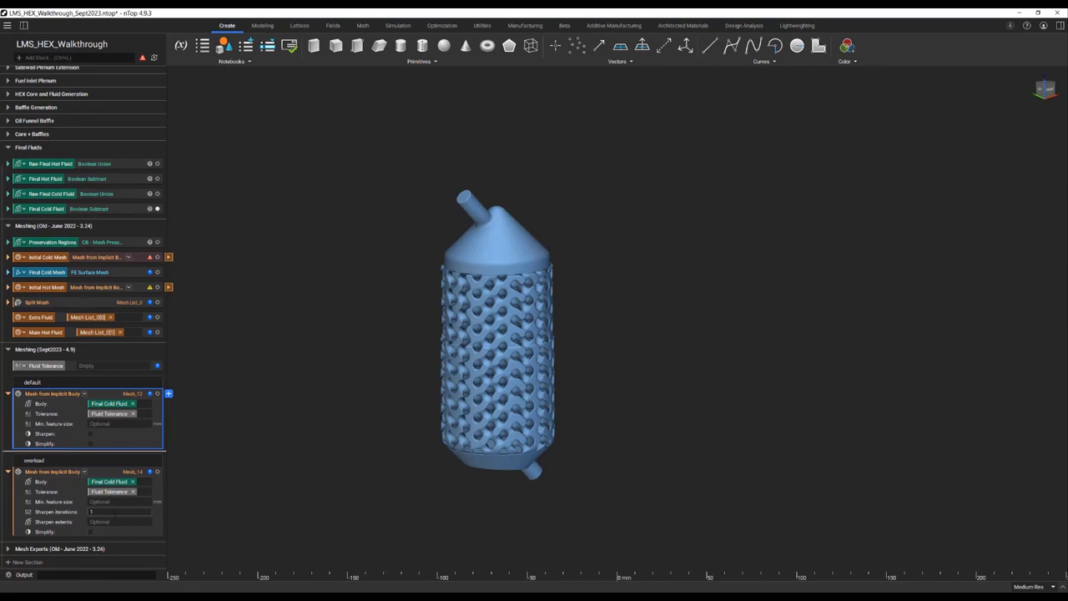
# Step: Expand the Preservation Regions block to examine its CAD faces and thickness inputs
pyautogui.click(104, 241)
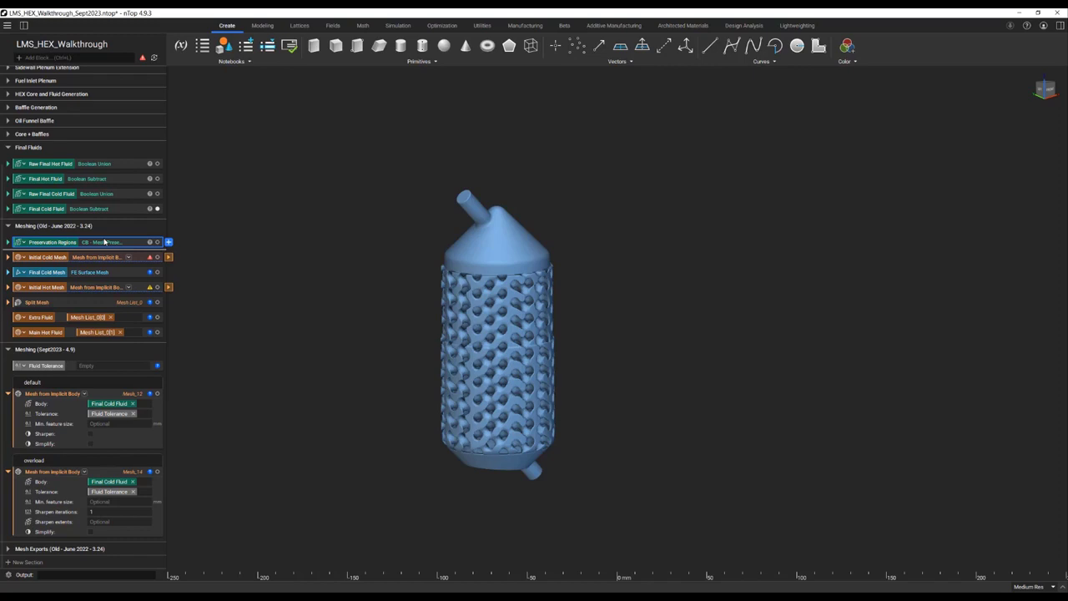
pyautogui.click(8, 242)
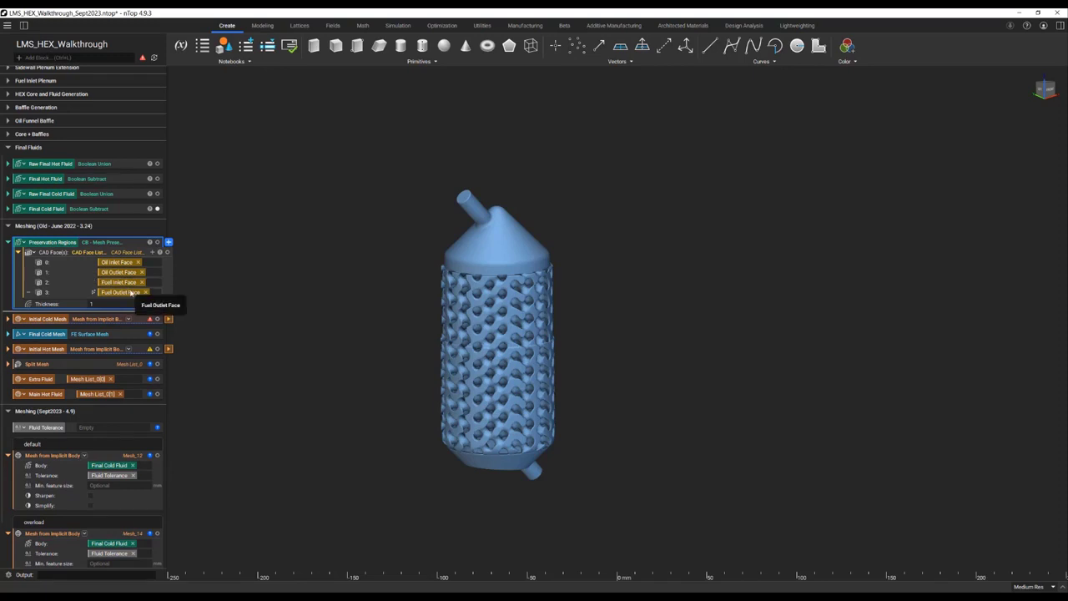
# Step: Display the Preservation Regions with Final Cold Fluid and section them on the flipped XZ plane to examine the region at the inlet tube
pyautogui.click(156, 242)
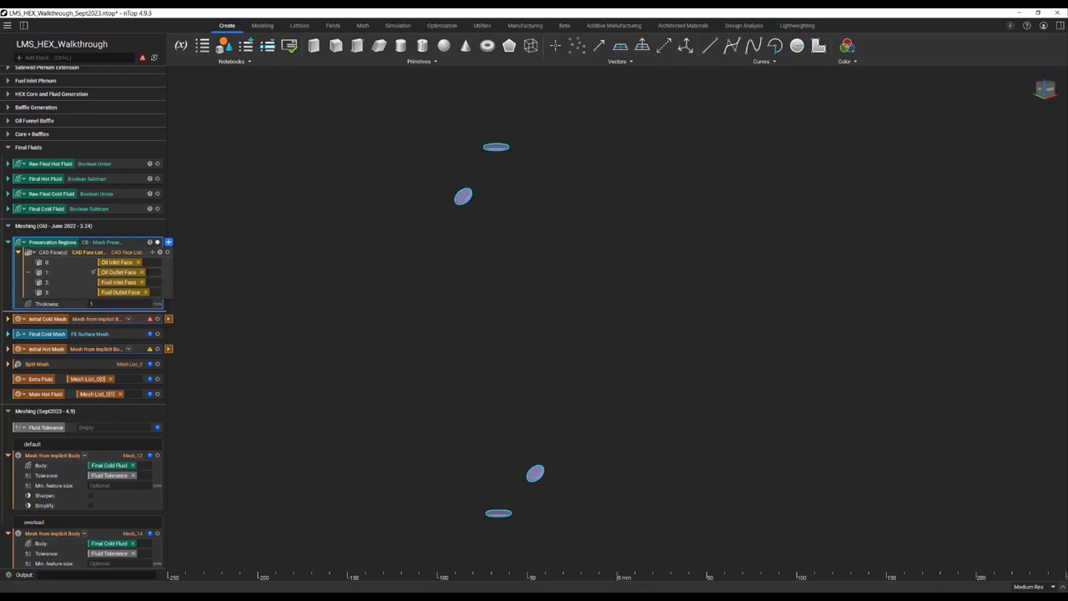
pyautogui.click(157, 209)
pyautogui.scroll(5, 447, 212)
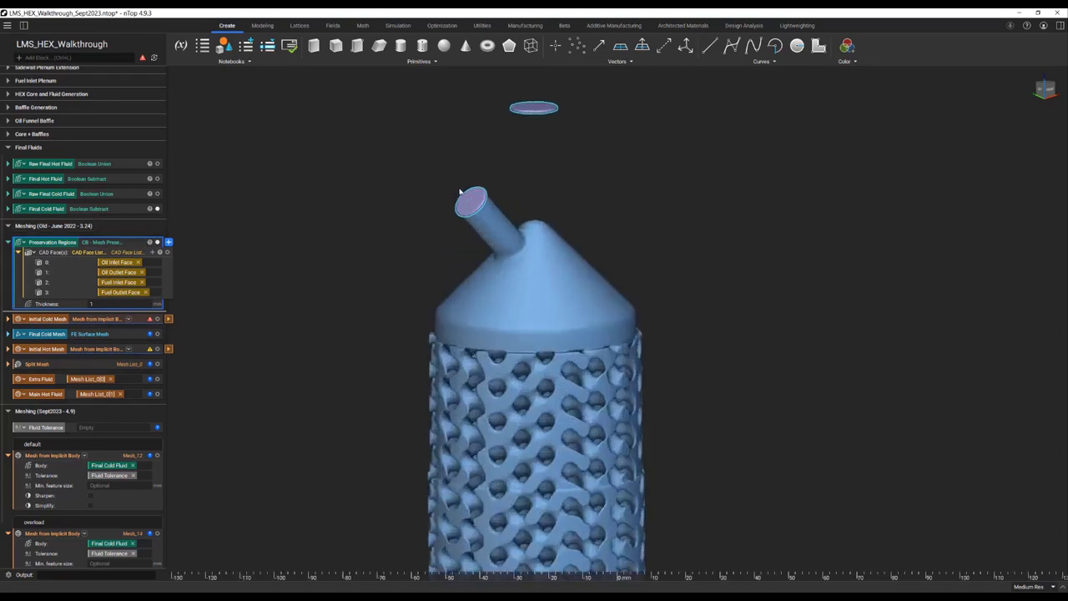
pyautogui.click(422, 179)
pyautogui.press('x')
pyautogui.click(998, 347)
pyautogui.click(989, 358)
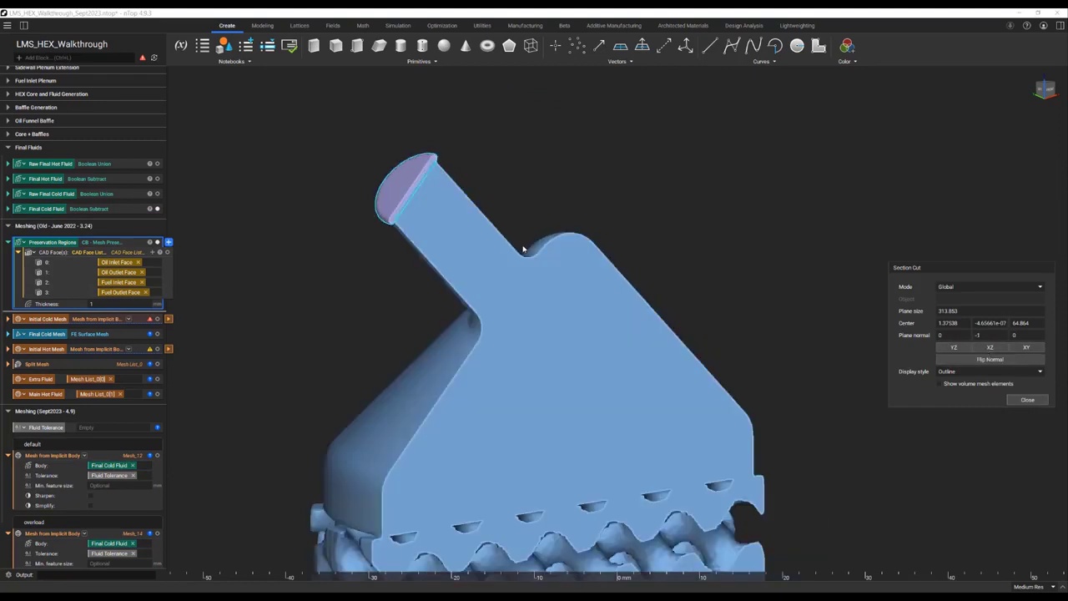
pyautogui.scroll(3, 339, 160)
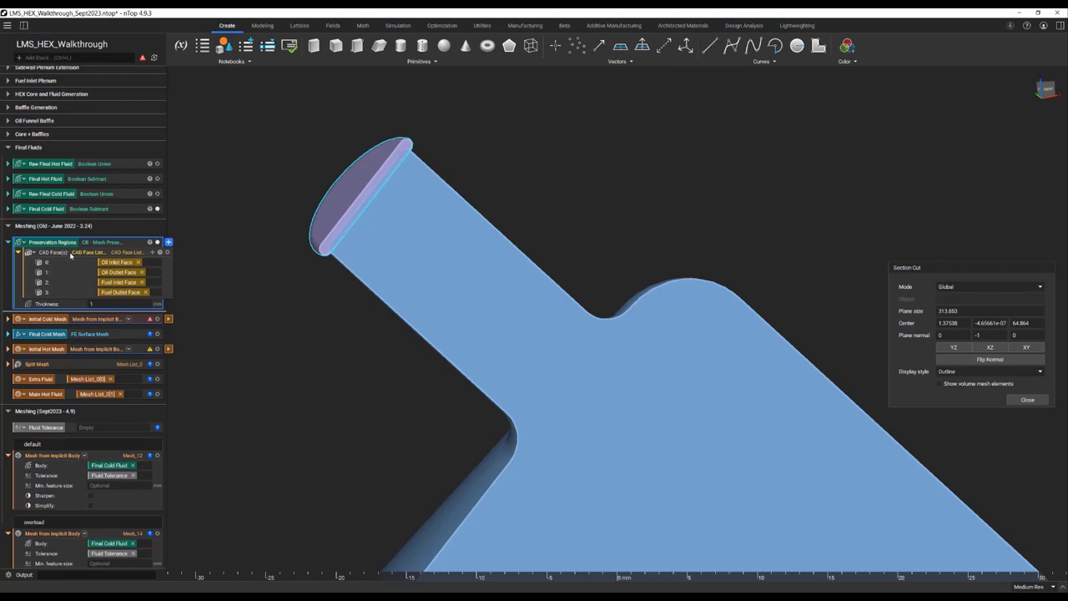
# Step: Assign the Preservation Regions body as the overload mesh block's Sharpen extents
pyautogui.scroll(-2, 74, 286)
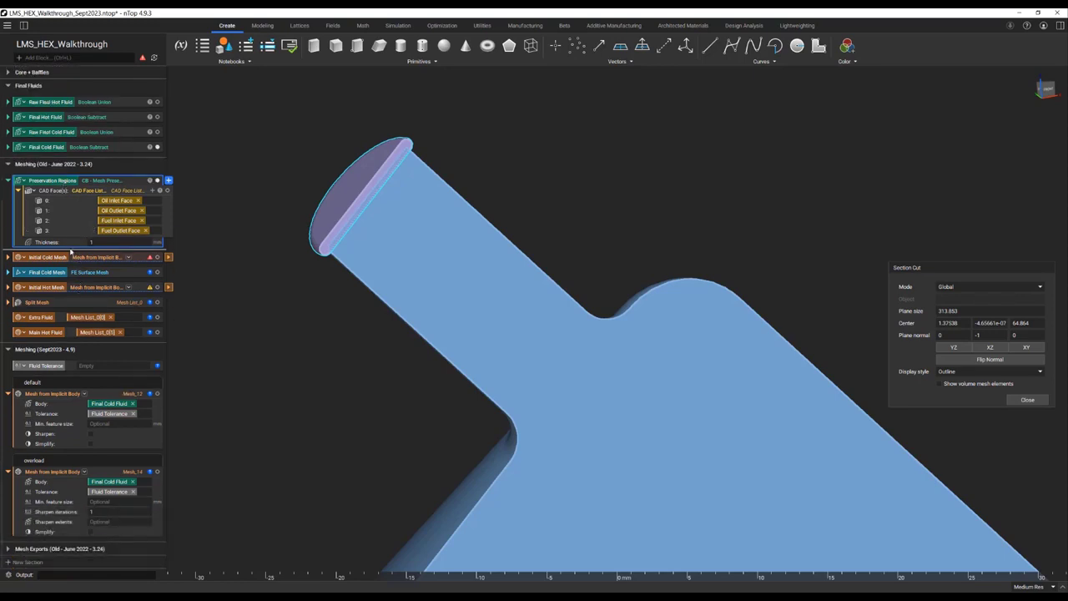
pyautogui.moveTo(56, 184); pyautogui.dragTo(132, 525)
pyautogui.click(379, 429)
pyautogui.scroll(-7, 379, 429)
pyautogui.moveTo(429, 456); pyautogui.dragTo(470, 147, button='middle')
pyautogui.scroll(1, 471, 148)
pyautogui.scroll(-1, 470, 147)
pyautogui.scroll(-3, 470, 147)
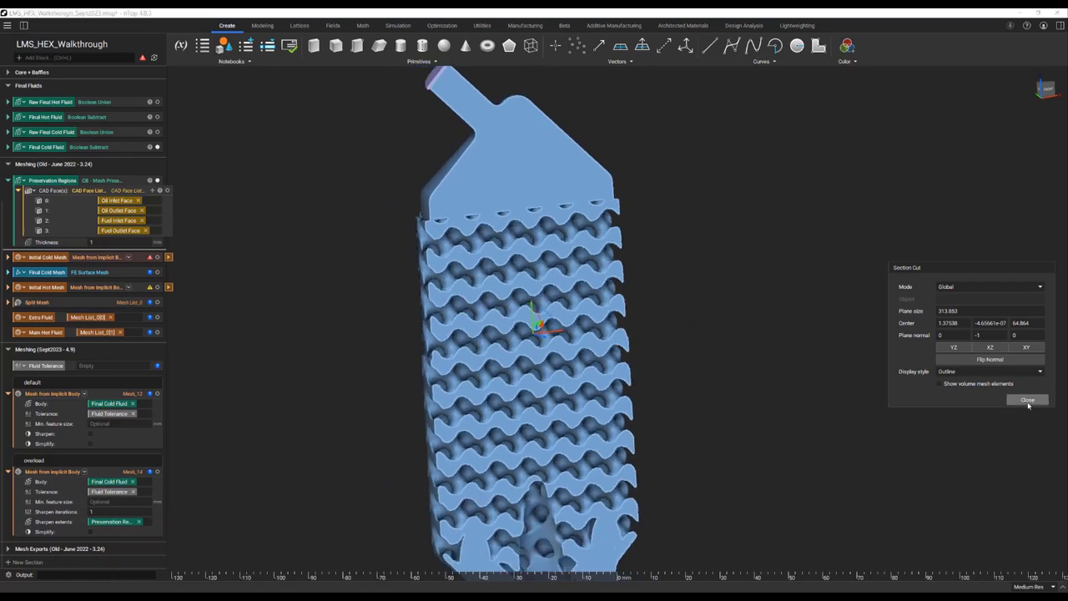
# Step: Close the section cut and collapse the Preservation Regions block
pyautogui.click(1027, 399)
pyautogui.click(8, 181)
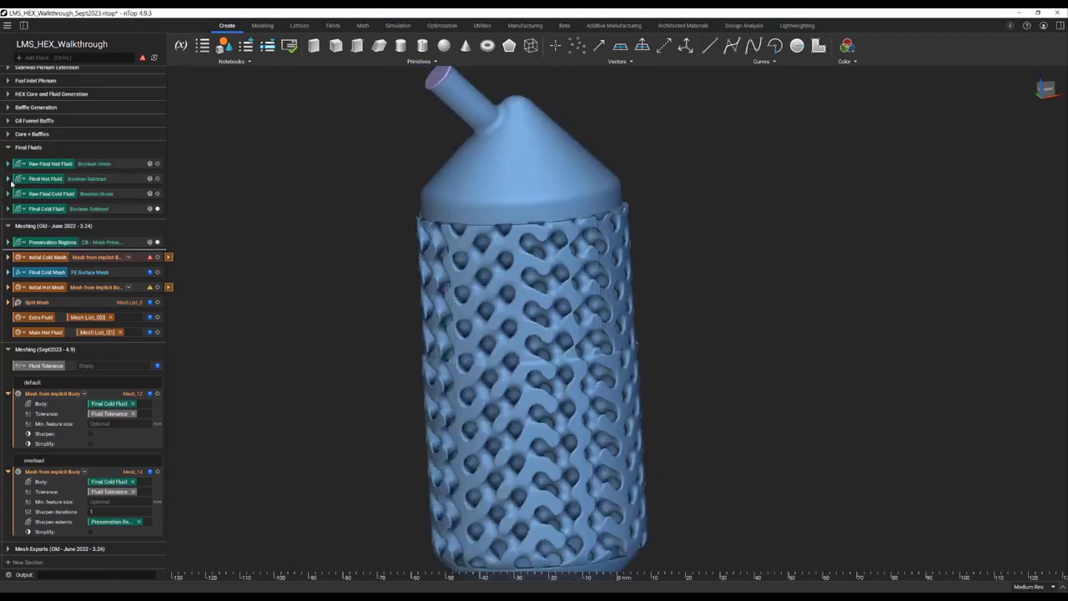
pyautogui.click(7, 242)
pyautogui.scroll(-5, 322, 296)
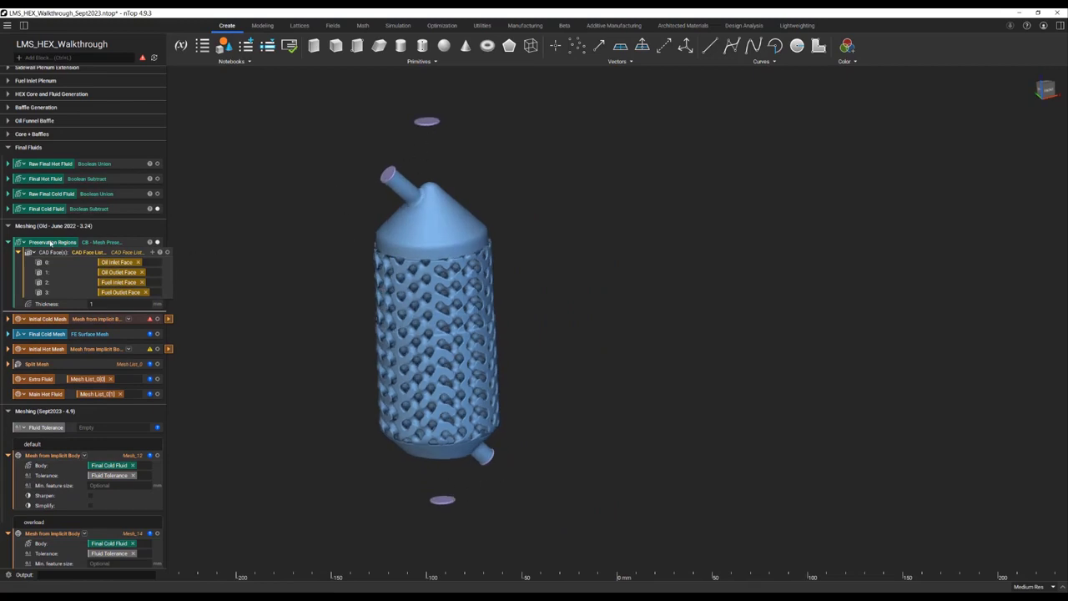
pyautogui.click(8, 242)
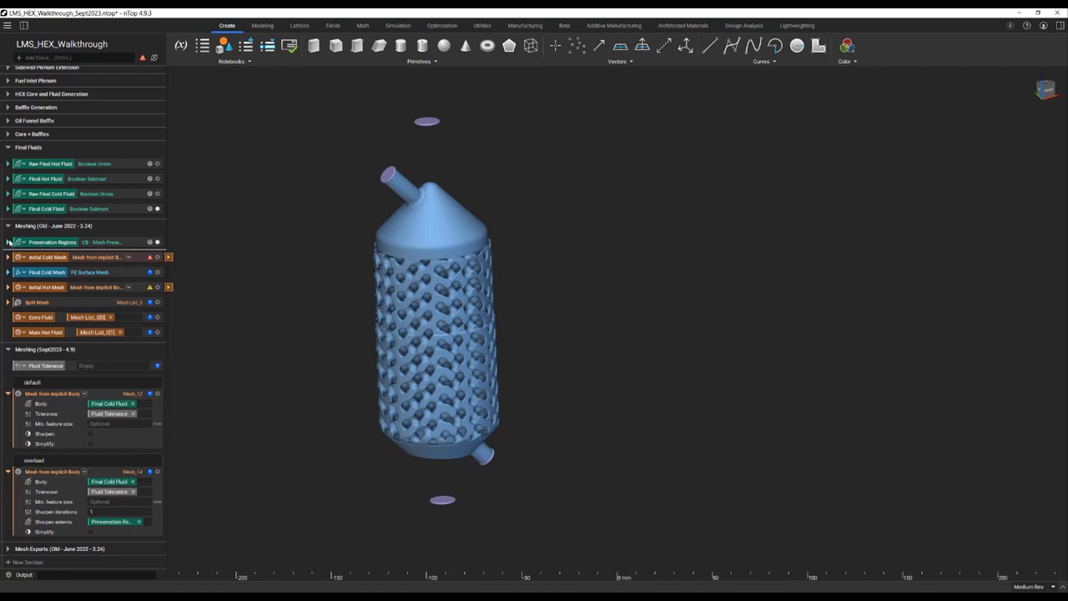
# Step: Set the Fluid Tolerance variable to 1 mm and open the output log to follow the mesh computation
pyautogui.click(93, 366)
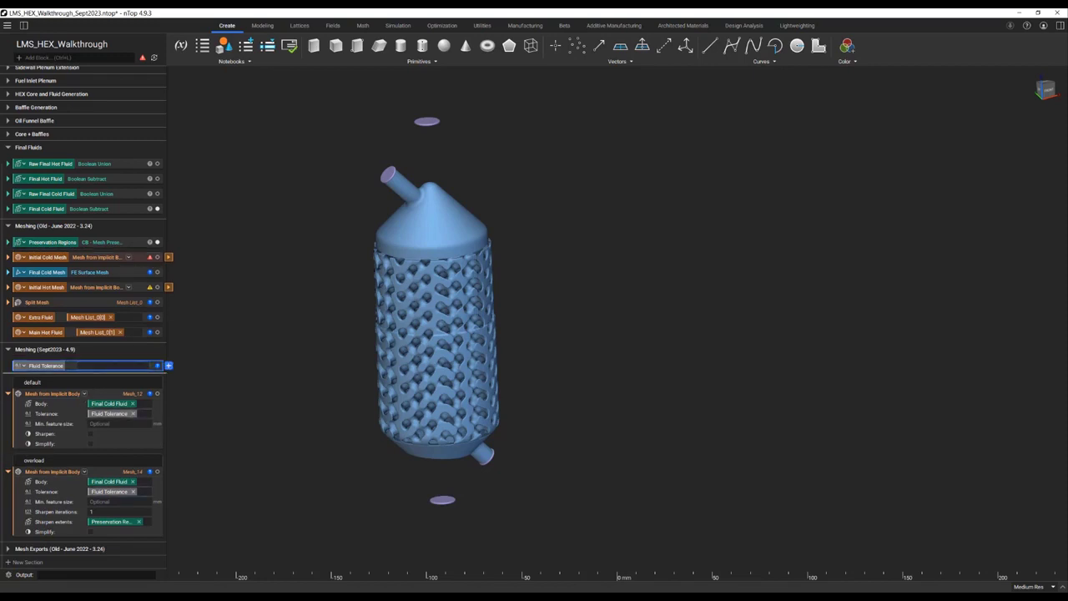
pyautogui.click(96, 366)
pyautogui.write('1mm')
pyautogui.click(1062, 588)
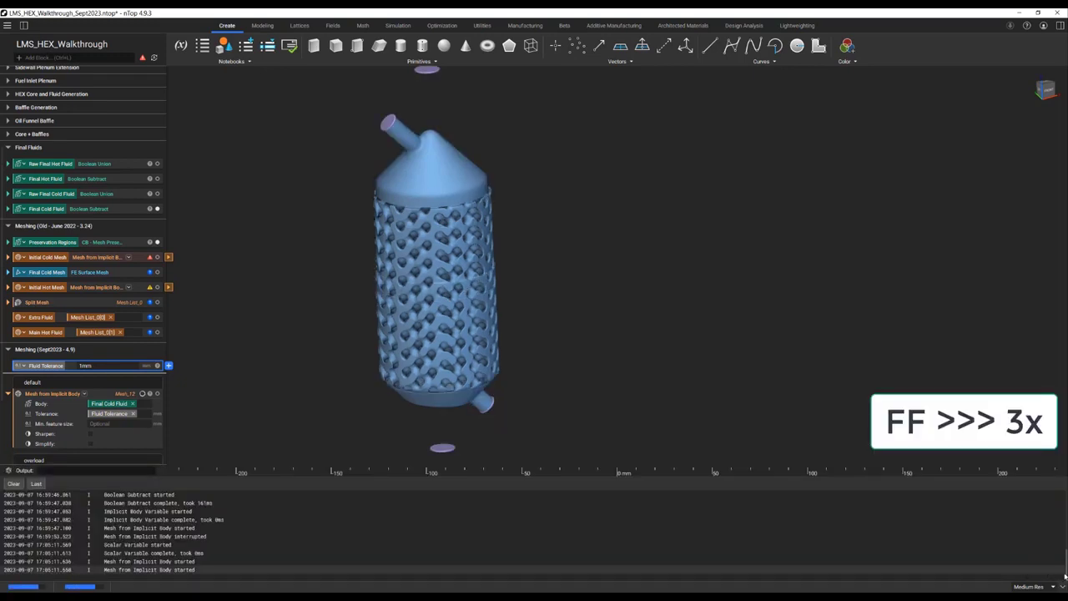
pyautogui.scroll(-3, 107, 419)
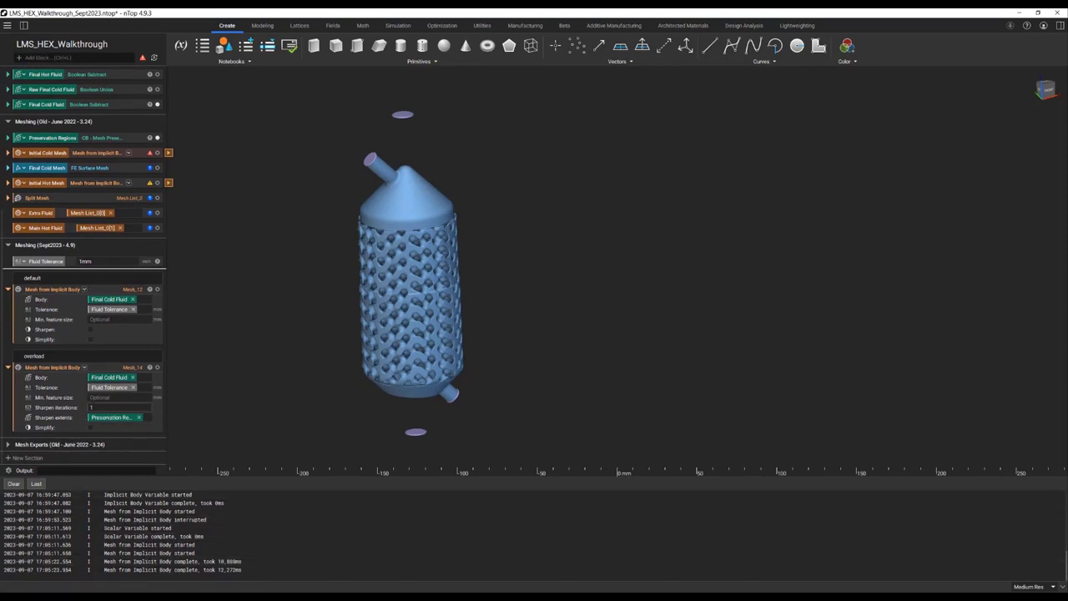
# Step: Isolate the overload block's mesh, examine its triangles closely, and overlay the Final Cold Fluid body to compare their surfaces
pyautogui.click(59, 371)
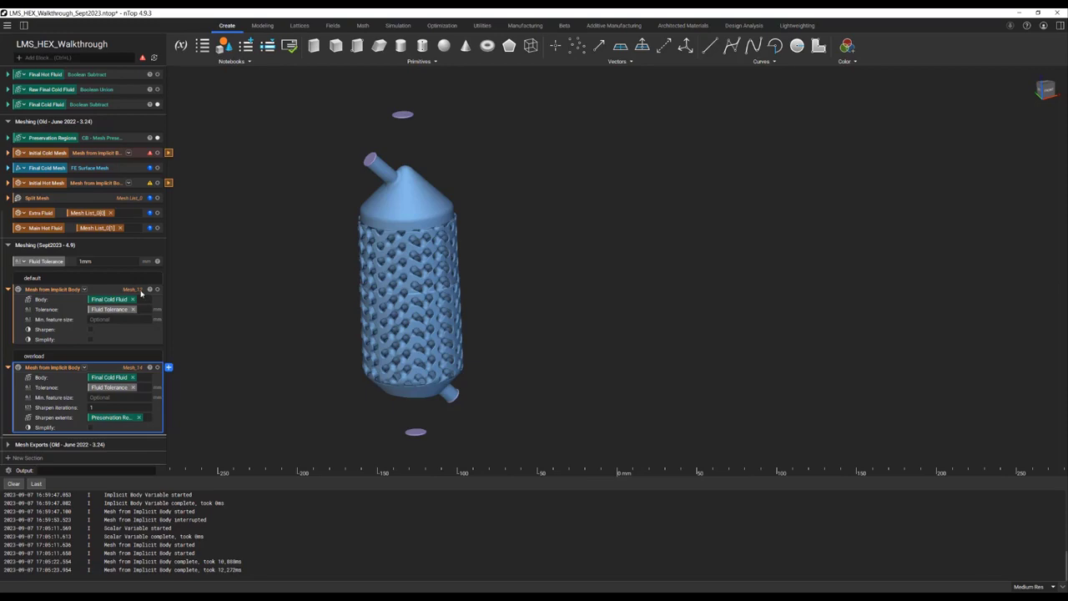
pyautogui.press('i')
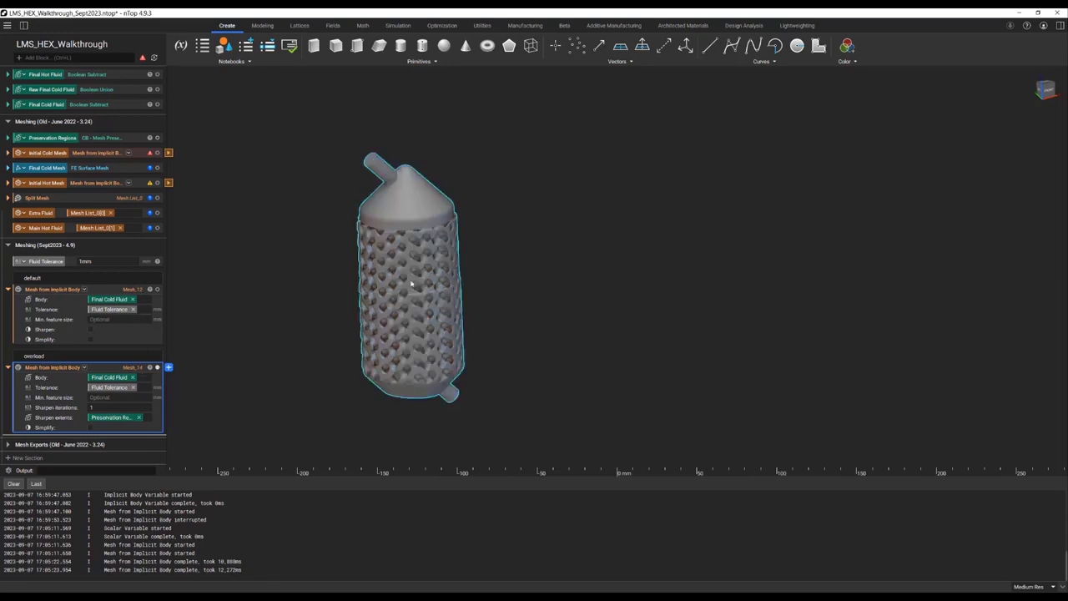
pyautogui.scroll(10, 413, 286)
pyautogui.scroll(2, 411, 307)
pyautogui.moveTo(412, 306); pyautogui.dragTo(494, 291, button='right')
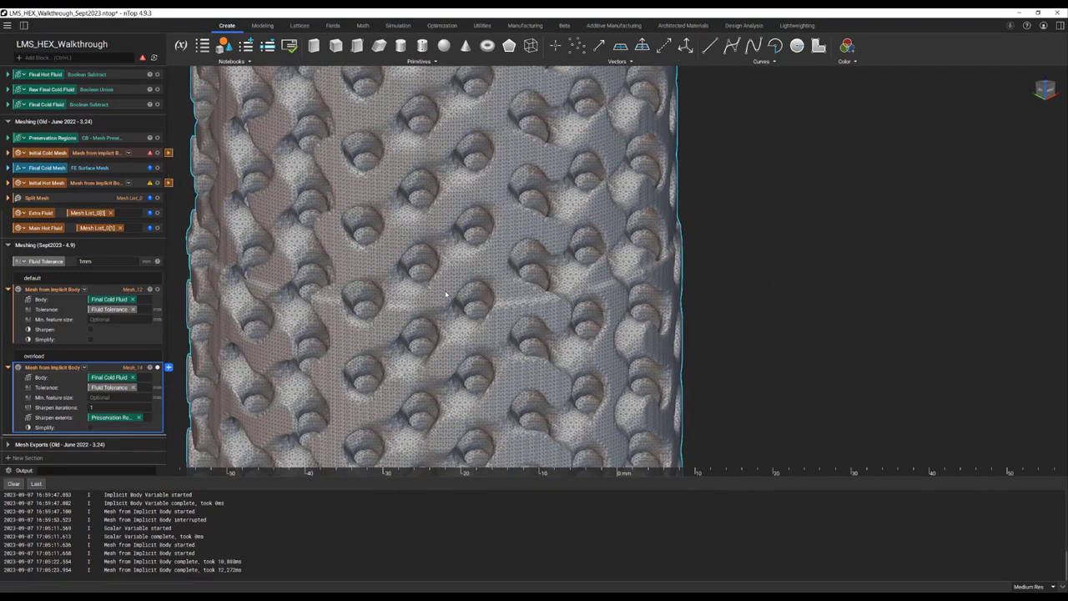
pyautogui.scroll(8, 436, 273)
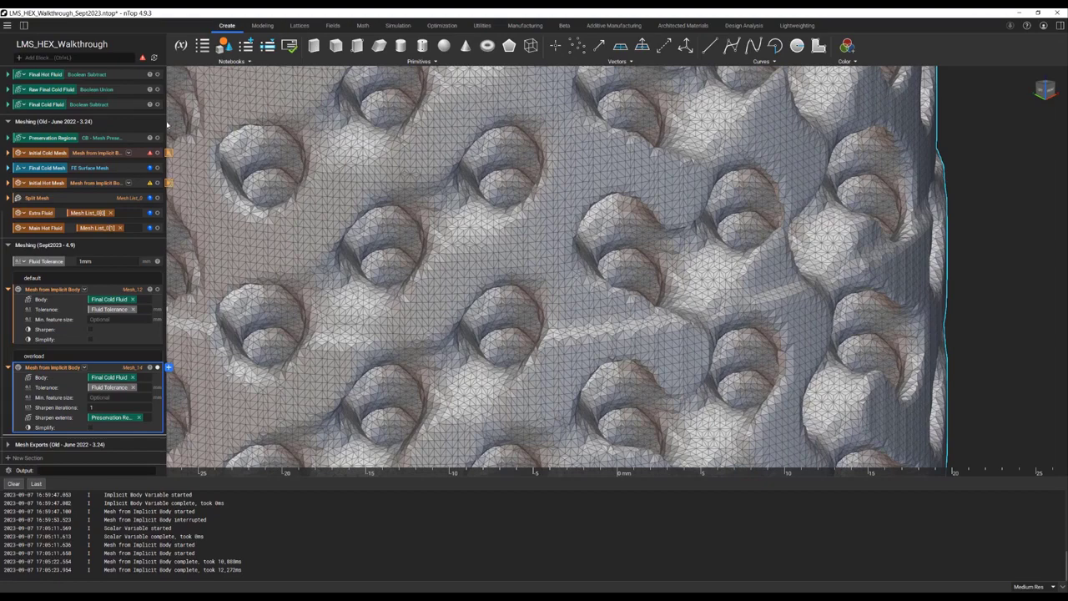
pyautogui.click(158, 104)
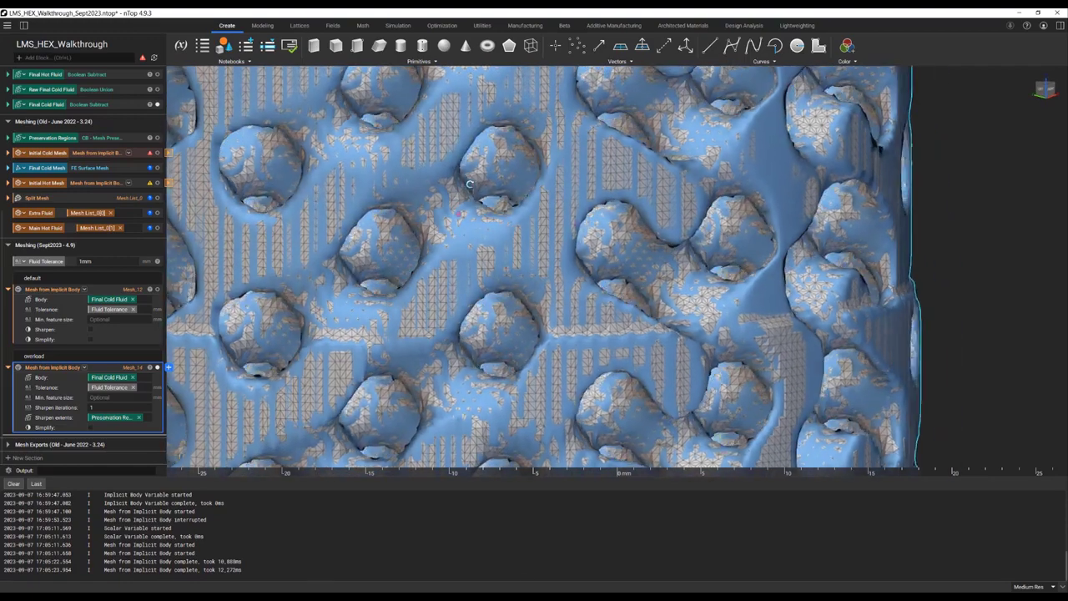
# Step: Set the Fluid Tolerance variable to 0.5 mm and the display resolution to Highest Res
pyautogui.click(86, 261)
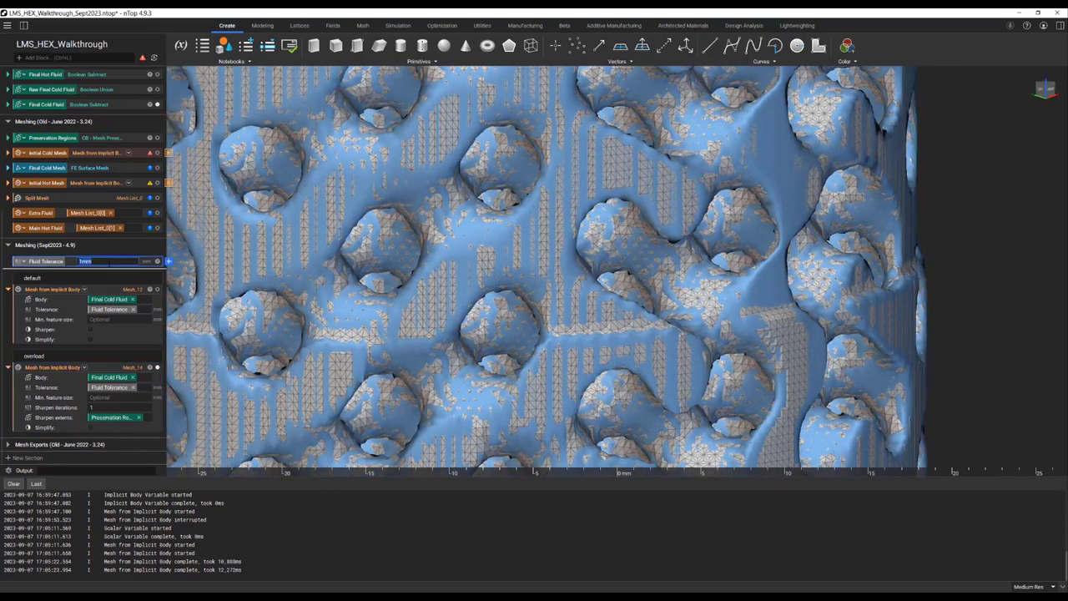
pyautogui.write('0.5mm')
pyautogui.press('Return')
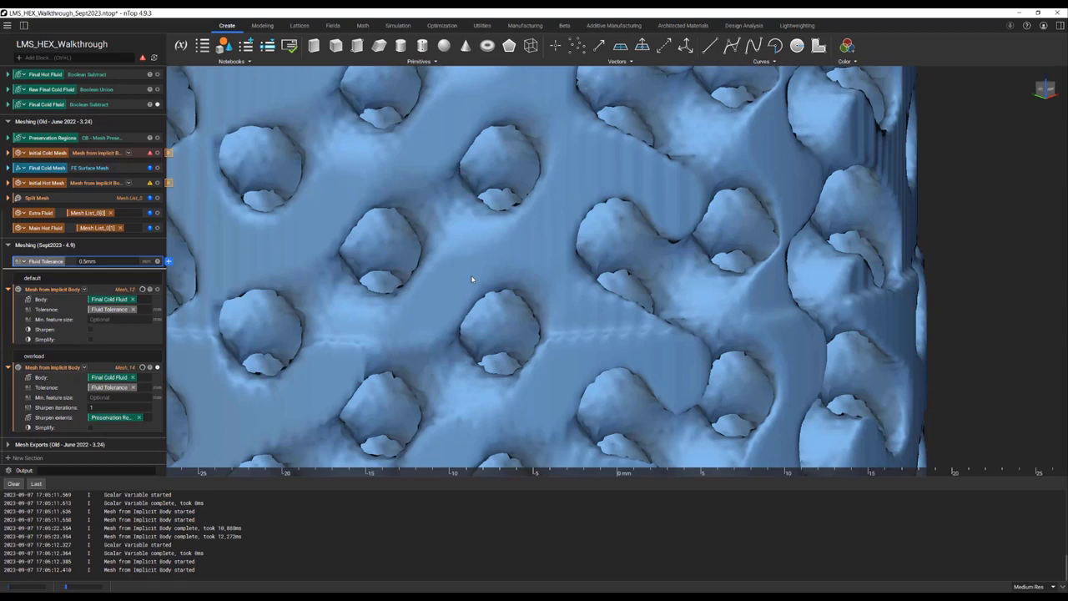
pyautogui.click(1034, 587)
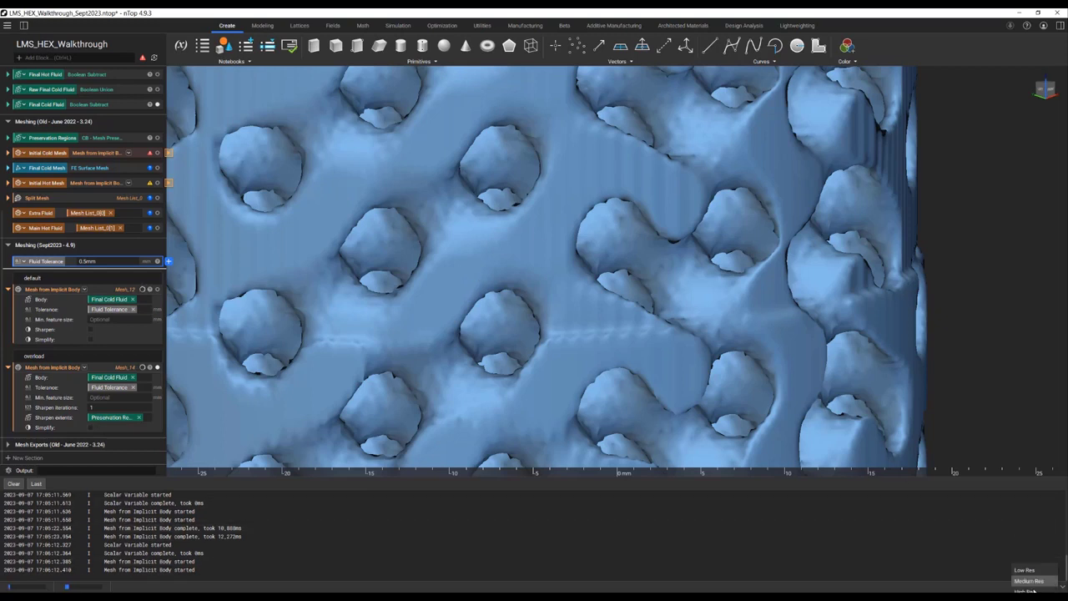
pyautogui.click(1030, 598)
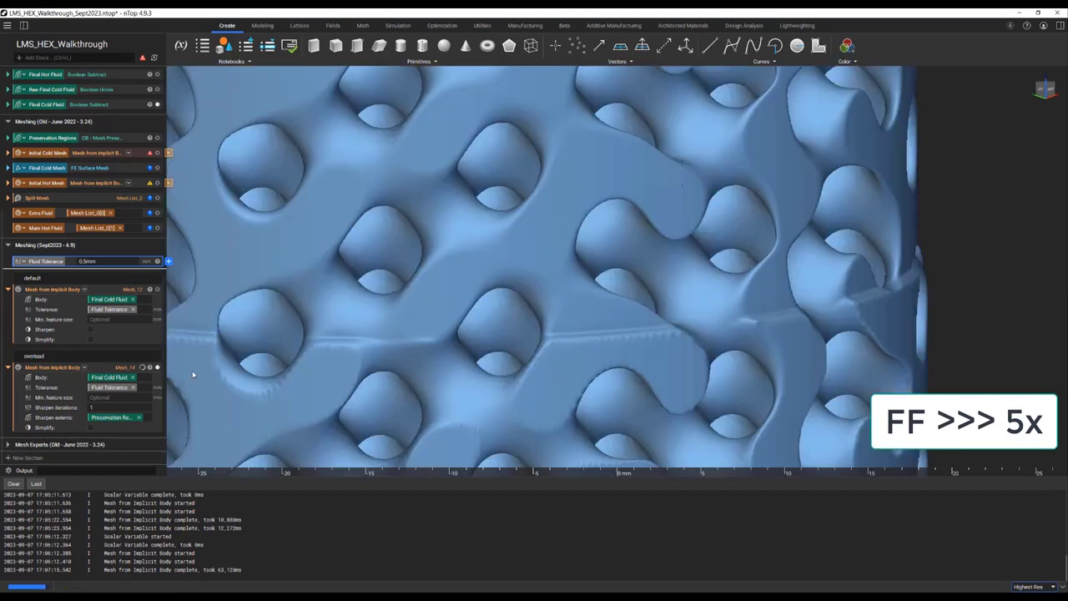
# Step: Examine how closely the refined overload mesh matches the Final Cold Fluid body and check the meshing times in the log
pyautogui.scroll(-4, 376, 367)
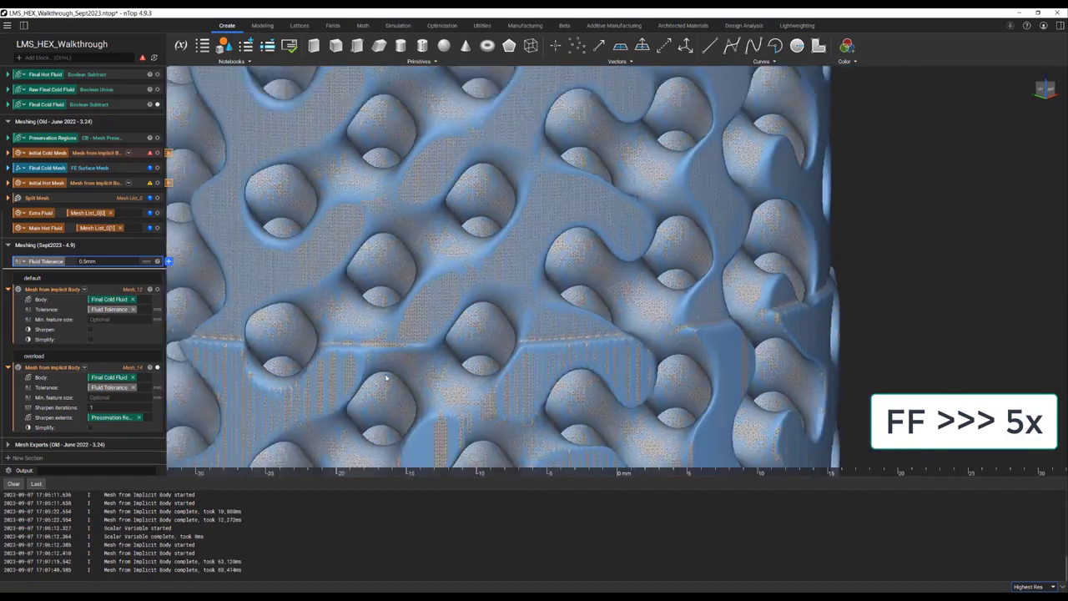
pyautogui.scroll(-5, 280, 336)
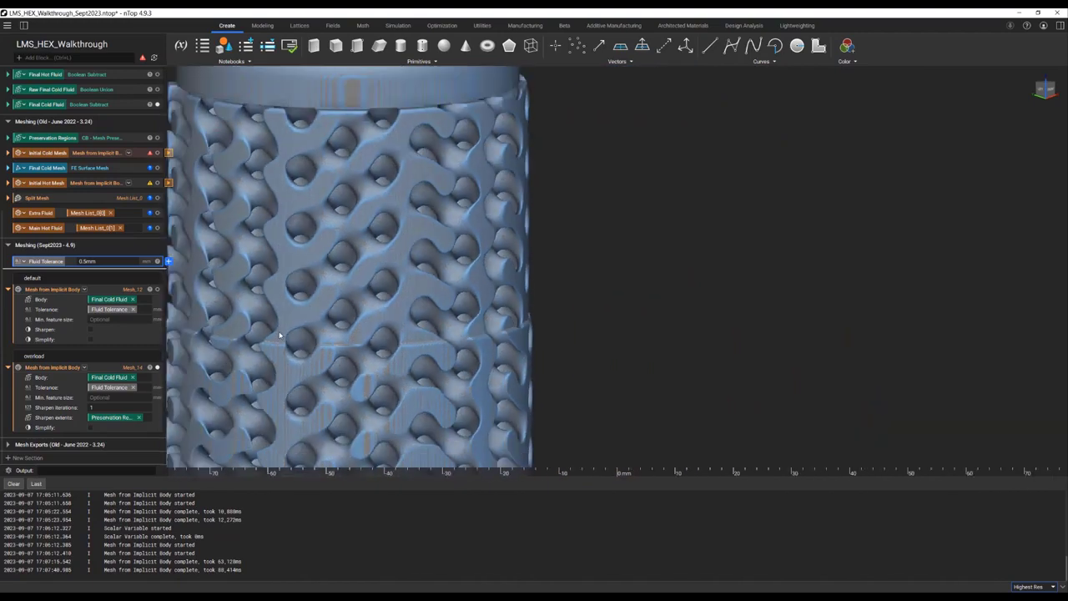
pyautogui.scroll(10, 356, 322)
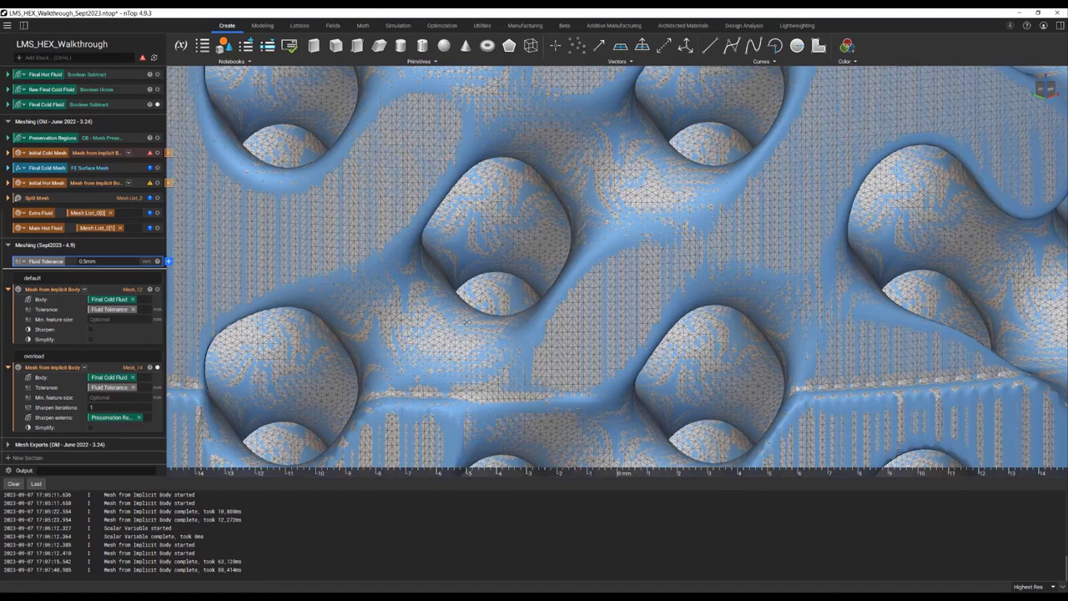
pyautogui.scroll(-8, 510, 300)
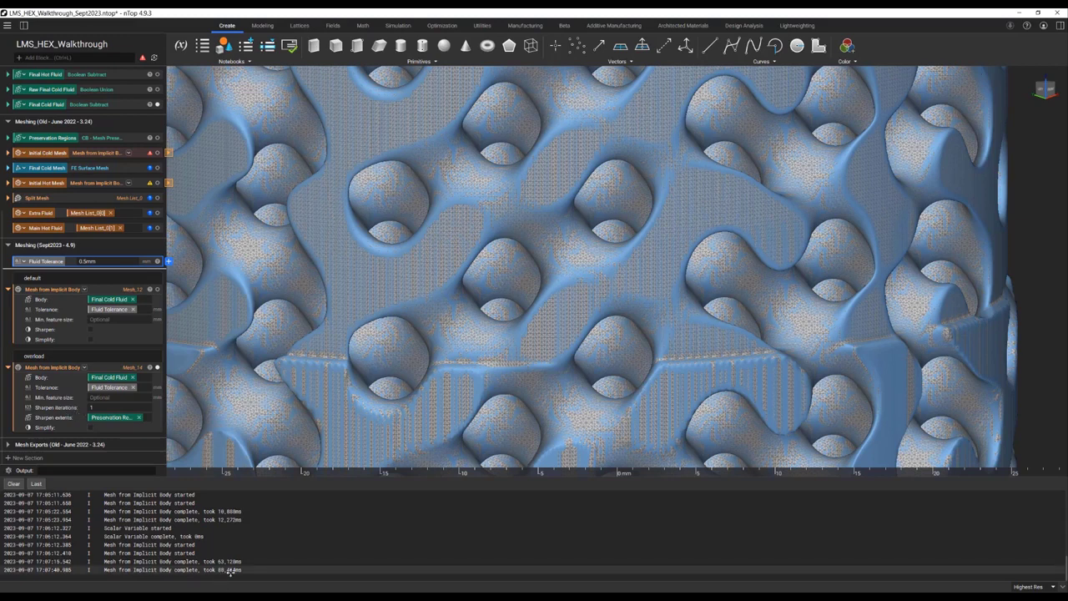
# Step: Enable Sharpen on the default mesh block to compare its meshing time with the overload block's
pyautogui.click(90, 329)
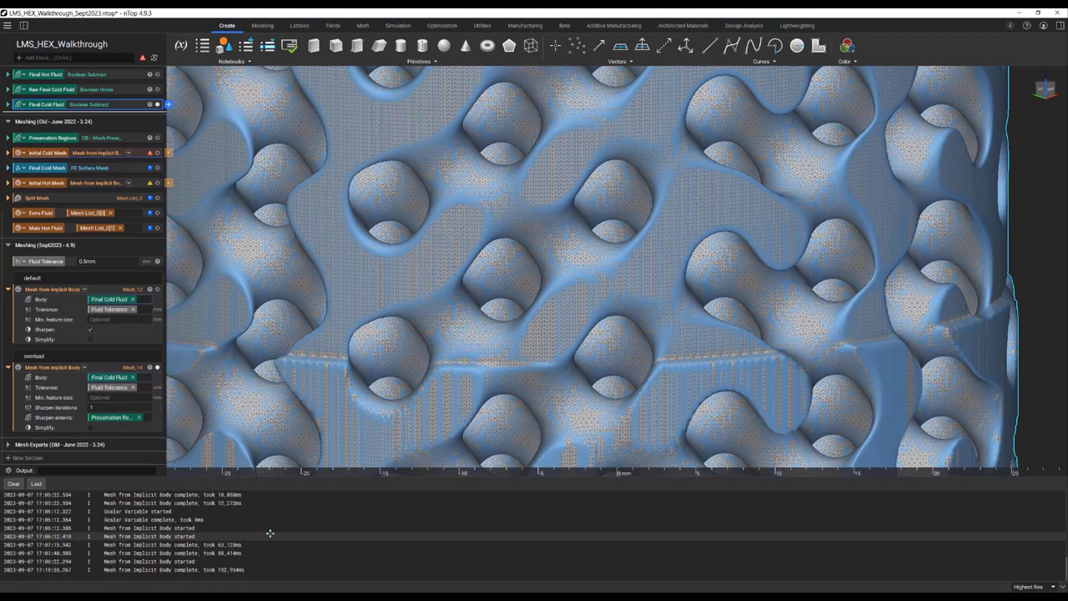
pyautogui.click(129, 287)
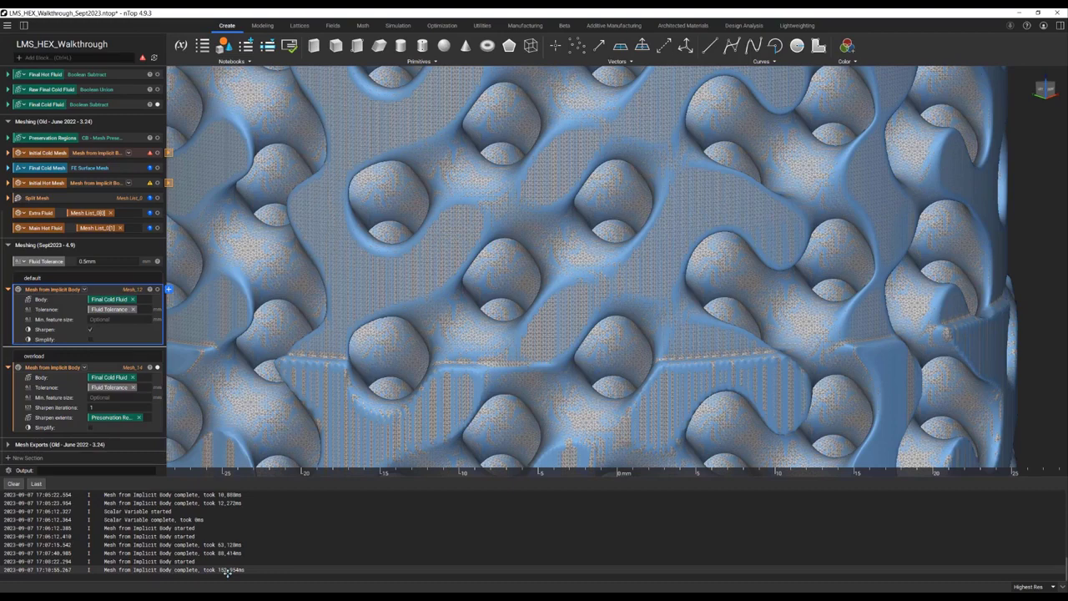
pyautogui.scroll(-6, 558, 314)
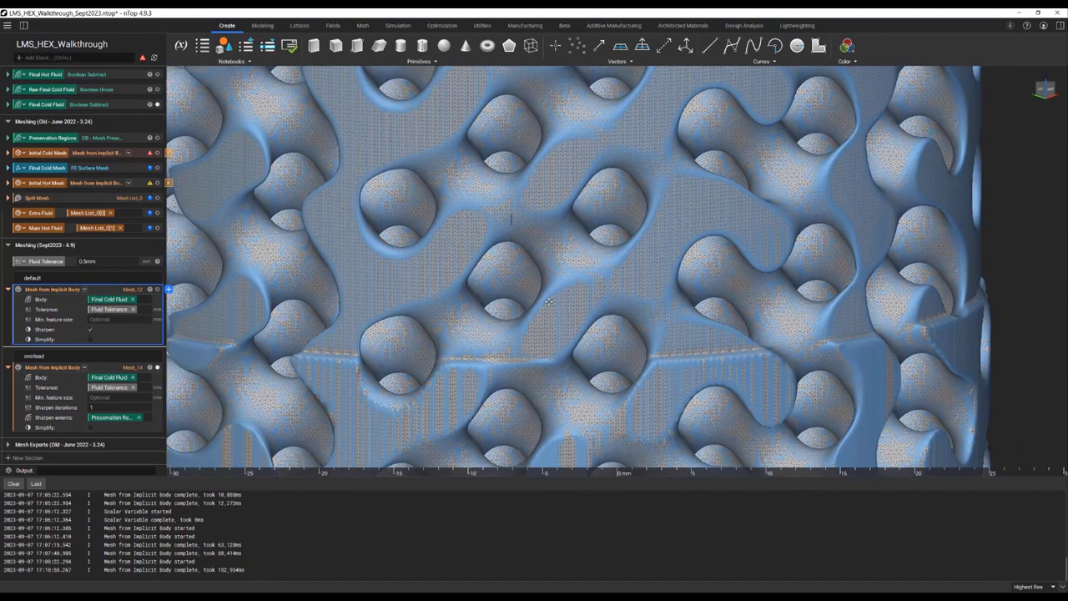
pyautogui.scroll(-8, 558, 314)
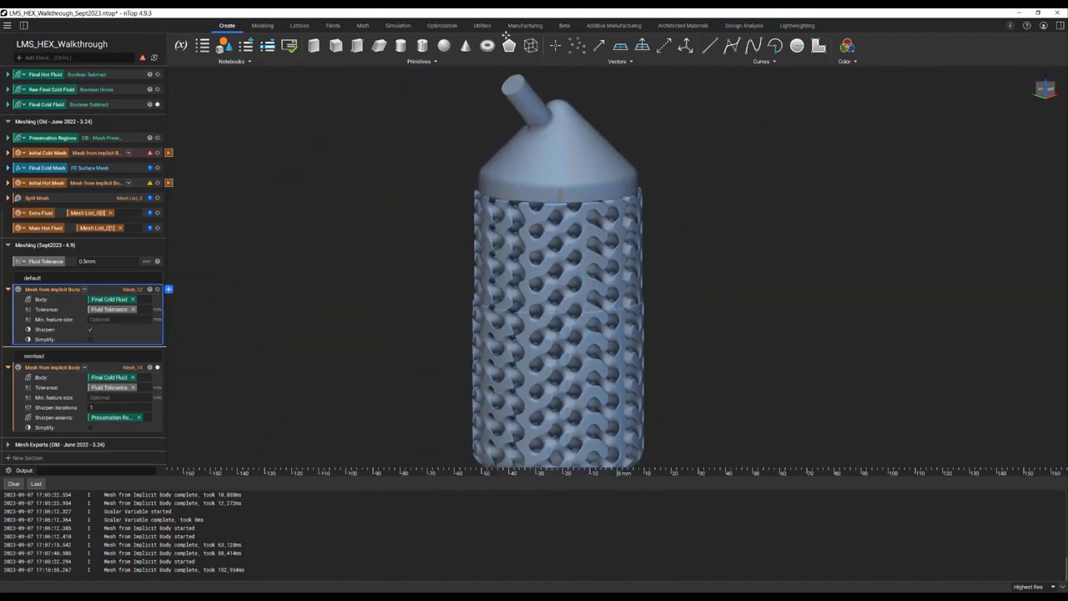
pyautogui.scroll(-2, 572, 290)
pyautogui.scroll(-2, 572, 292)
pyautogui.moveTo(573, 291); pyautogui.dragTo(548, 256, button='middle')
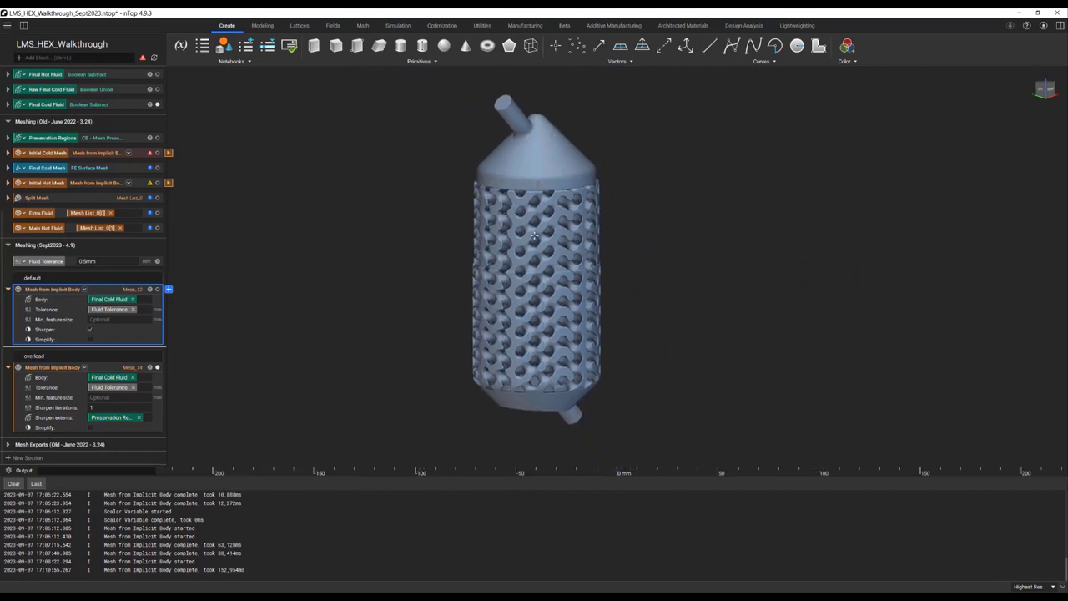
pyautogui.scroll(1, 548, 256)
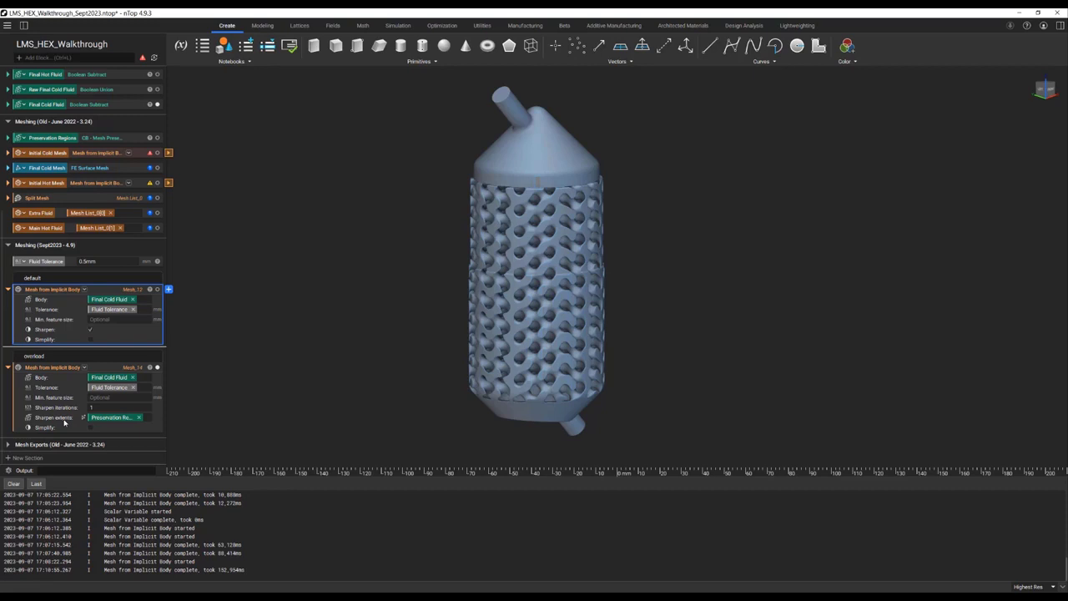
# Step: Close the output log and delete the default Mesh from Implicit Body block, keeping only the overload block
pyautogui.click(1065, 586)
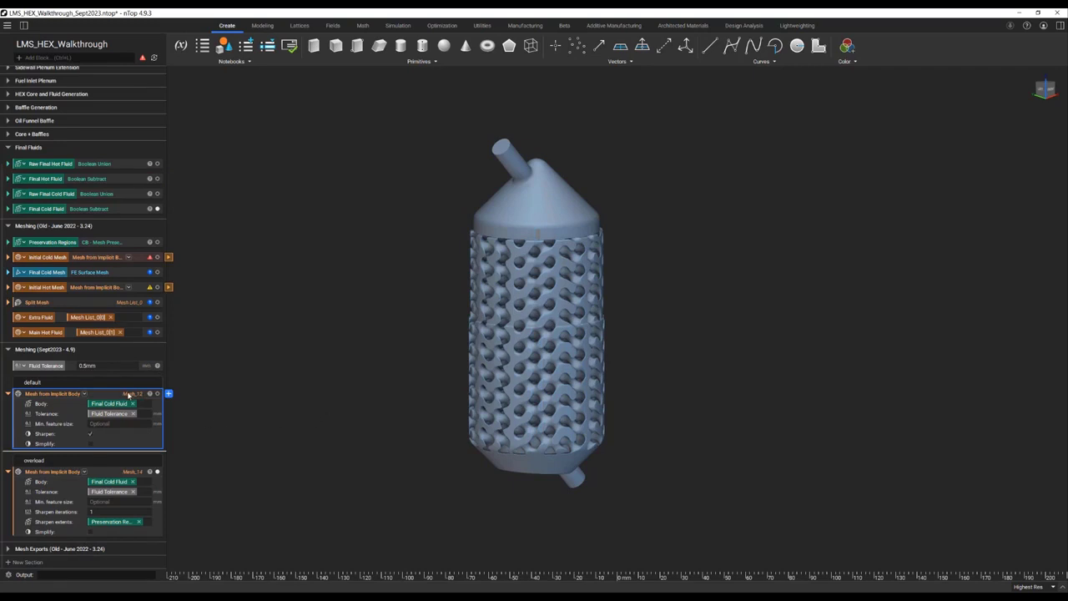
pyautogui.press('Delete')
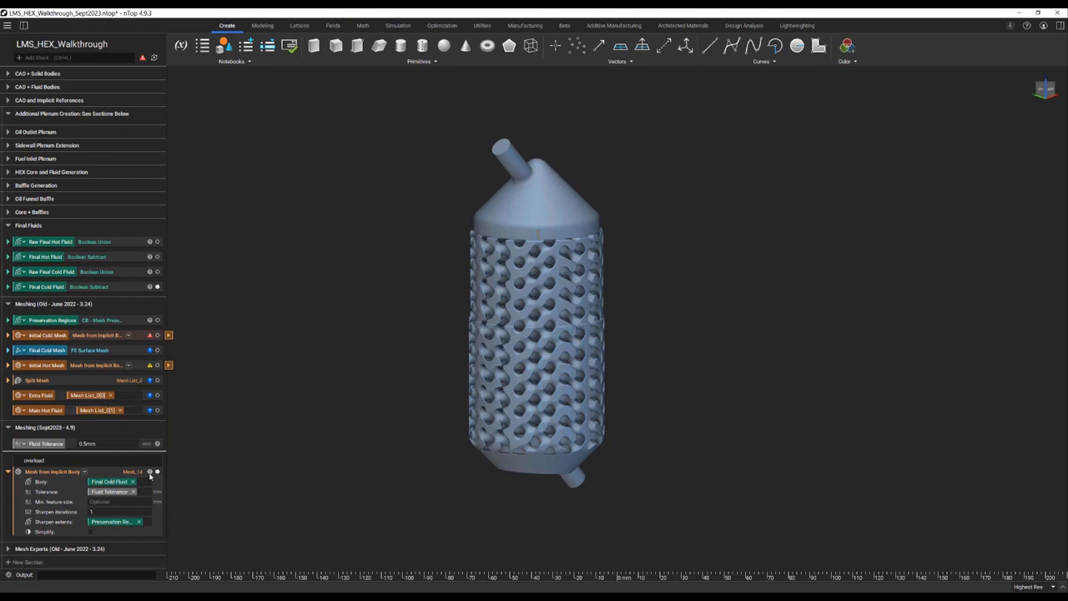
pyautogui.click(150, 473)
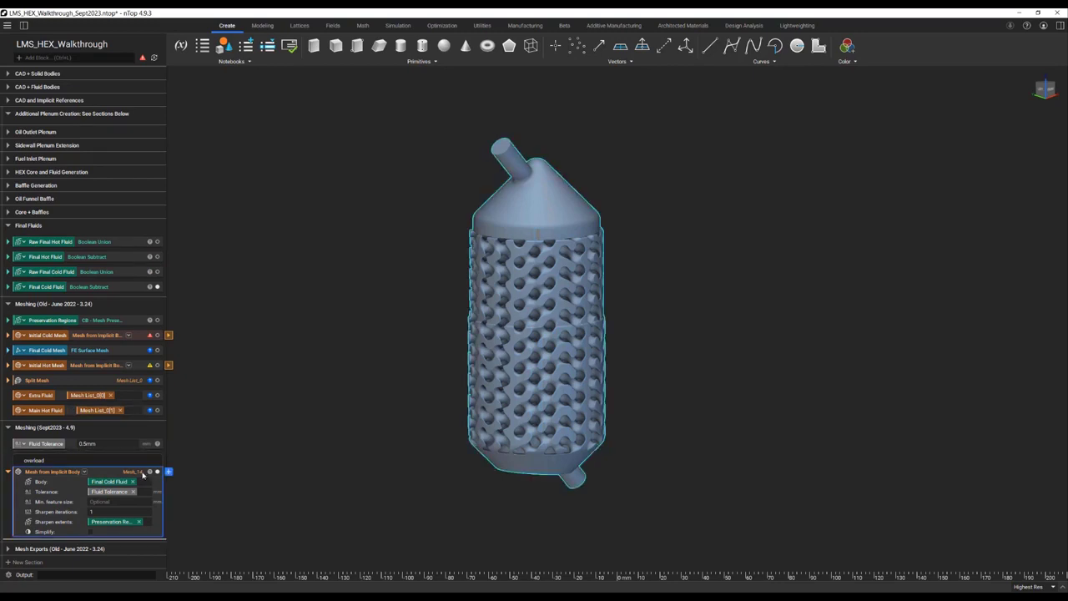
pyautogui.moveTo(582, 379); pyautogui.dragTo(584, 398, button='right')
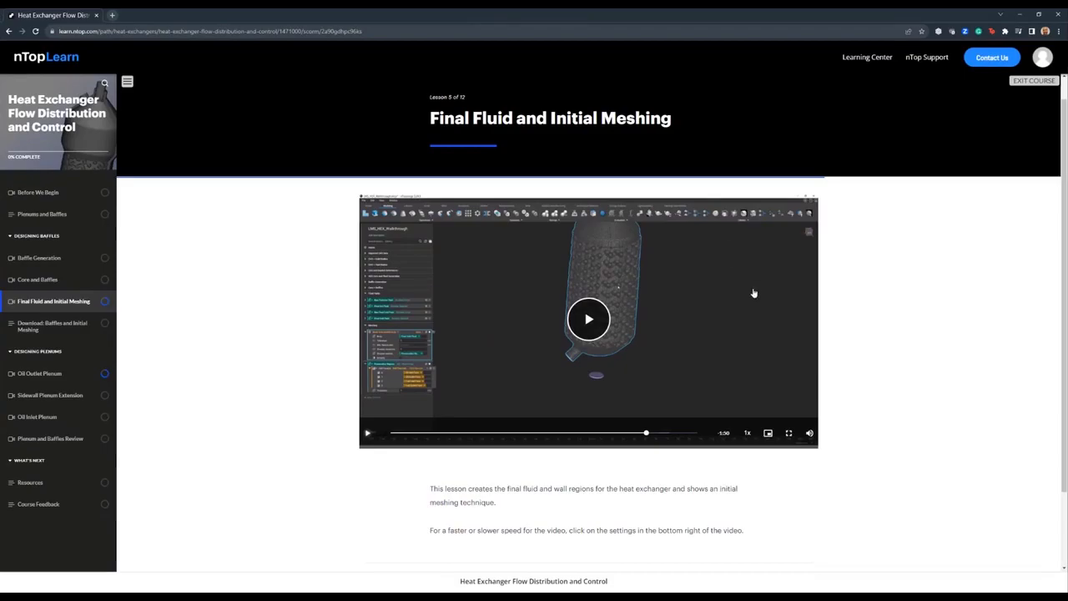
# Step: Check the fluid mesh shown in the course's Final Fluid and Initial Meshing video, and move the browser away from the nTop notebook
pyautogui.click(788, 432)
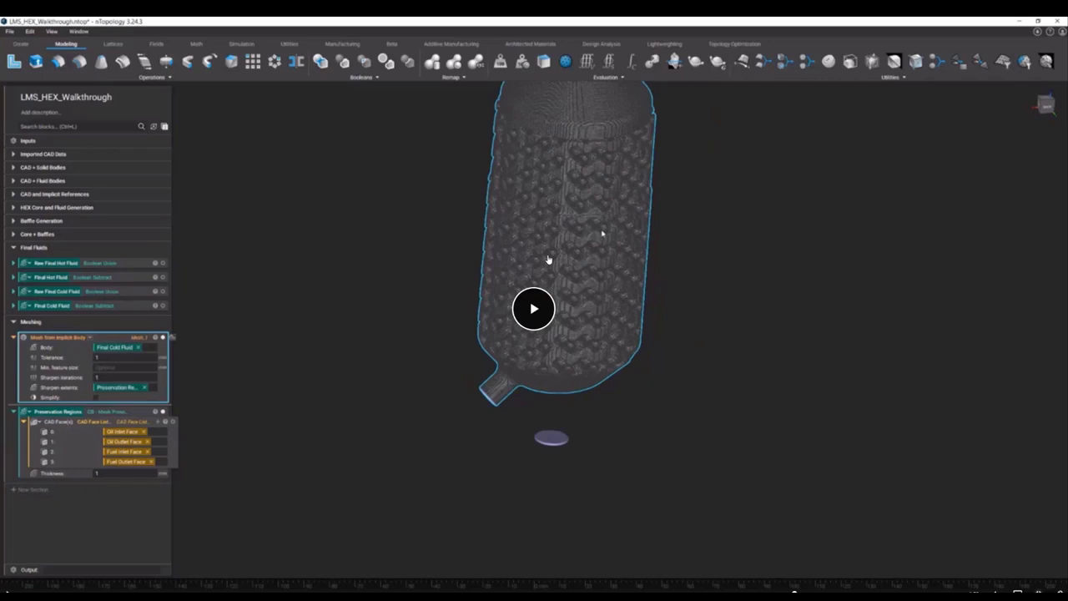
pyautogui.press('Escape')
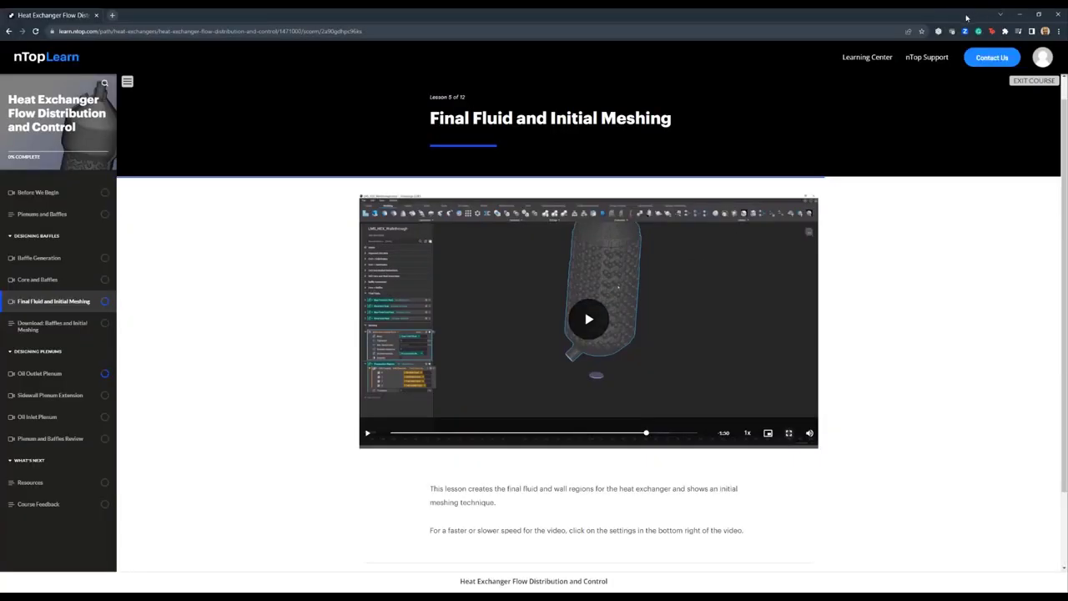
pyautogui.moveTo(762, 20); pyautogui.dragTo(0, 96)
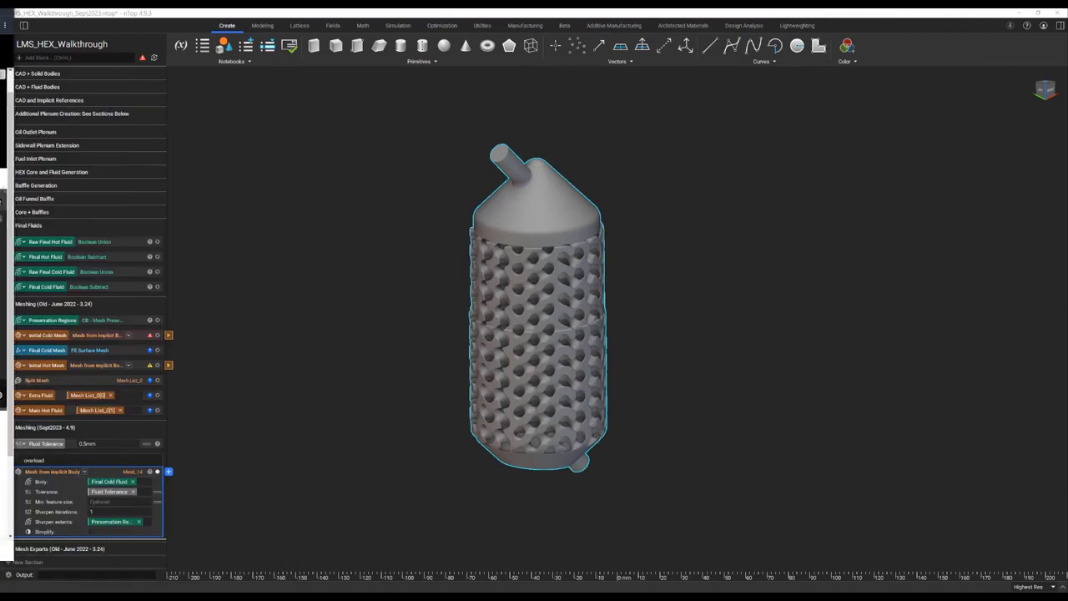
# Step: Examine the triangulation of the cold fluid mesh up close around the lattice openings and as a whole
pyautogui.click(719, 355)
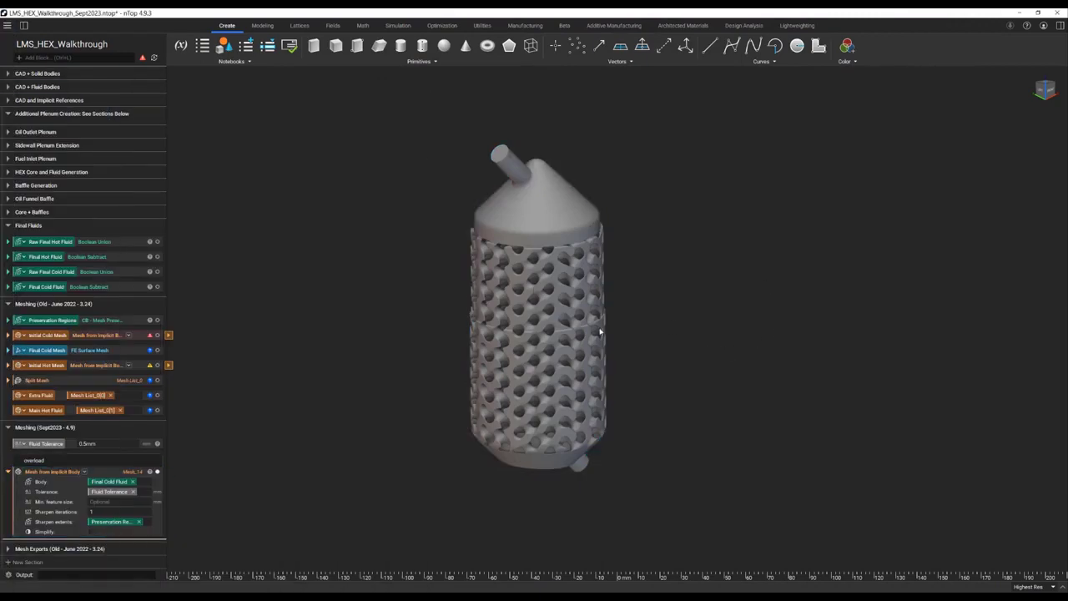
pyautogui.moveTo(610, 319); pyautogui.dragTo(625, 298, button='middle')
pyautogui.scroll(6, 556, 318)
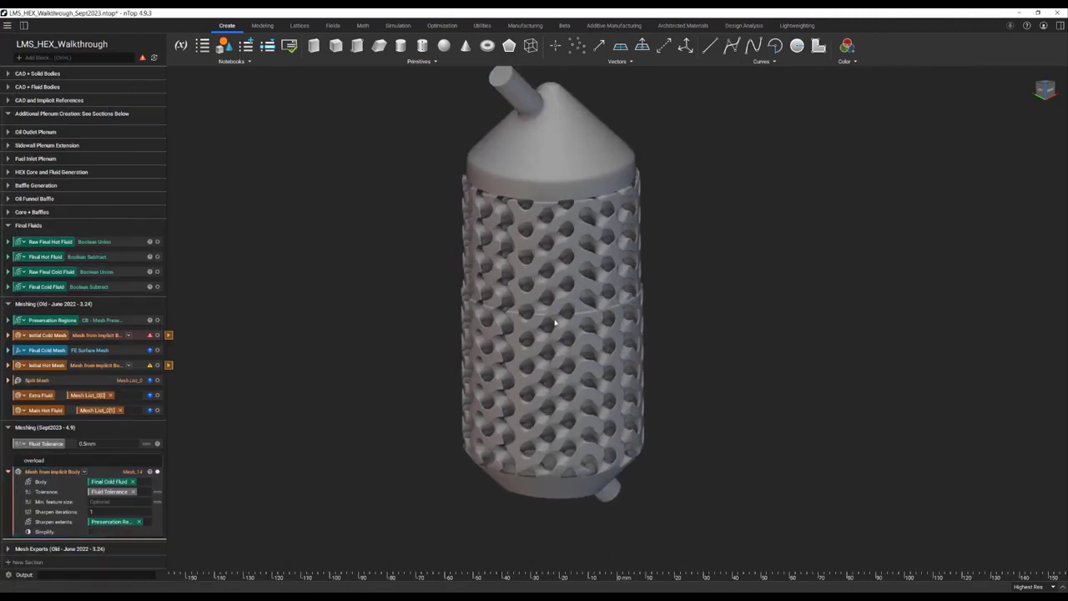
pyautogui.scroll(10, 558, 326)
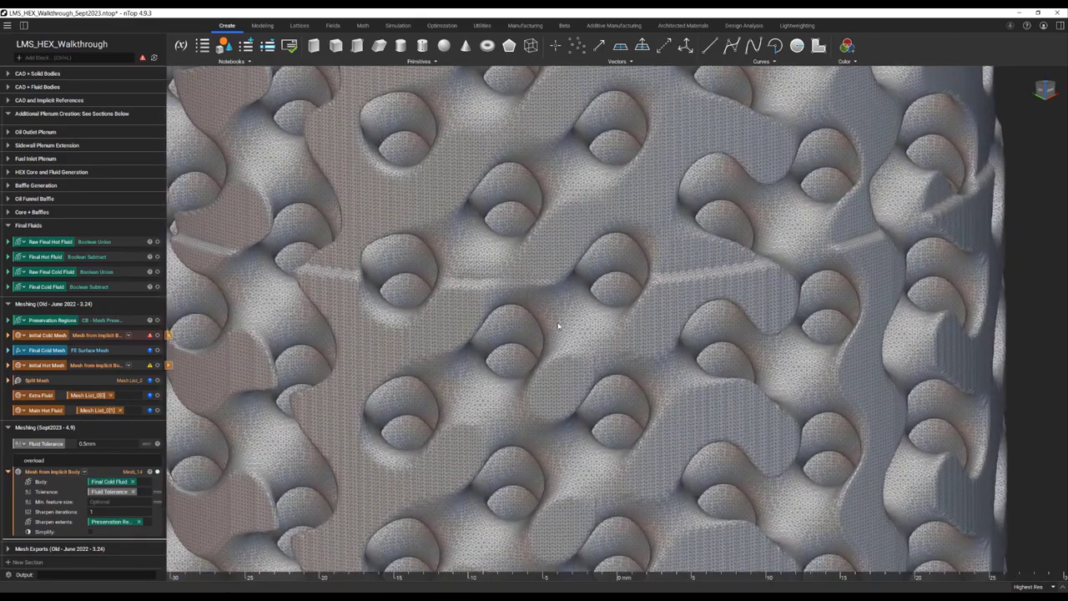
pyautogui.scroll(-12, 558, 326)
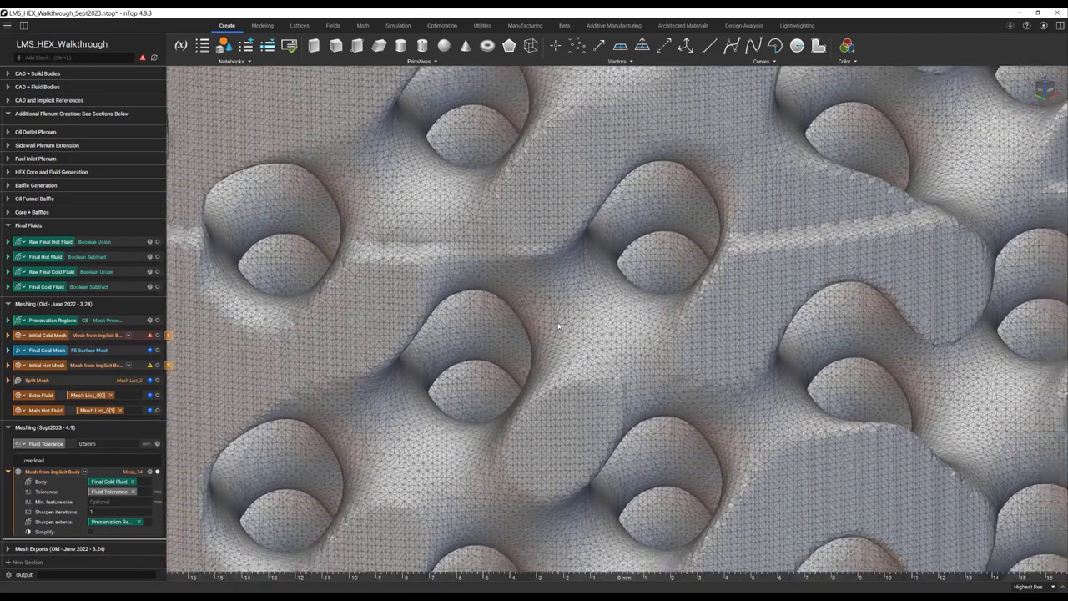
pyautogui.scroll(-8, 558, 326)
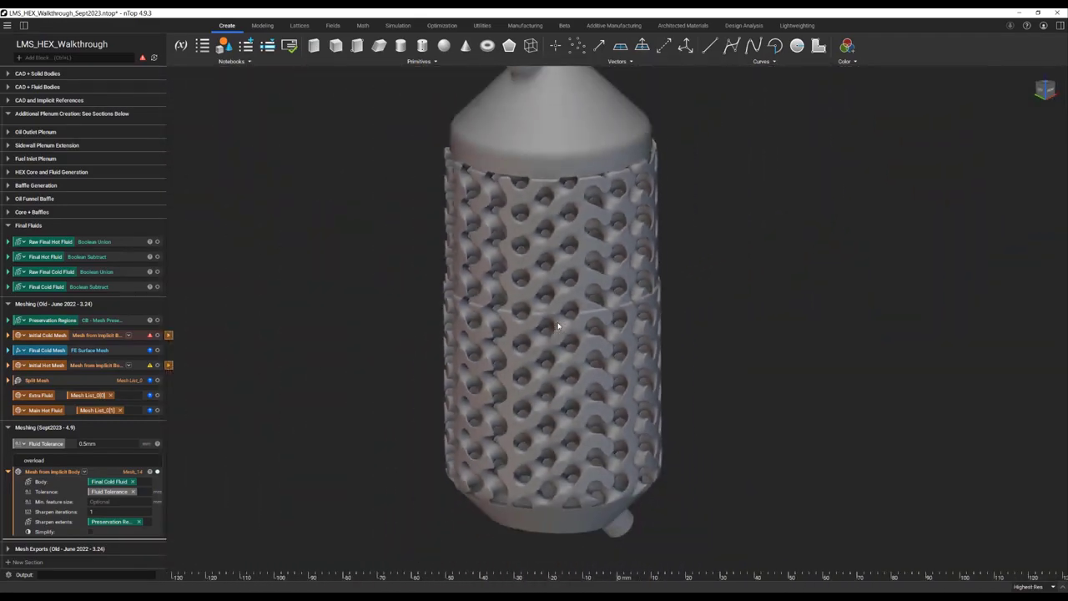
pyautogui.moveTo(558, 331); pyautogui.dragTo(564, 337, button='right')
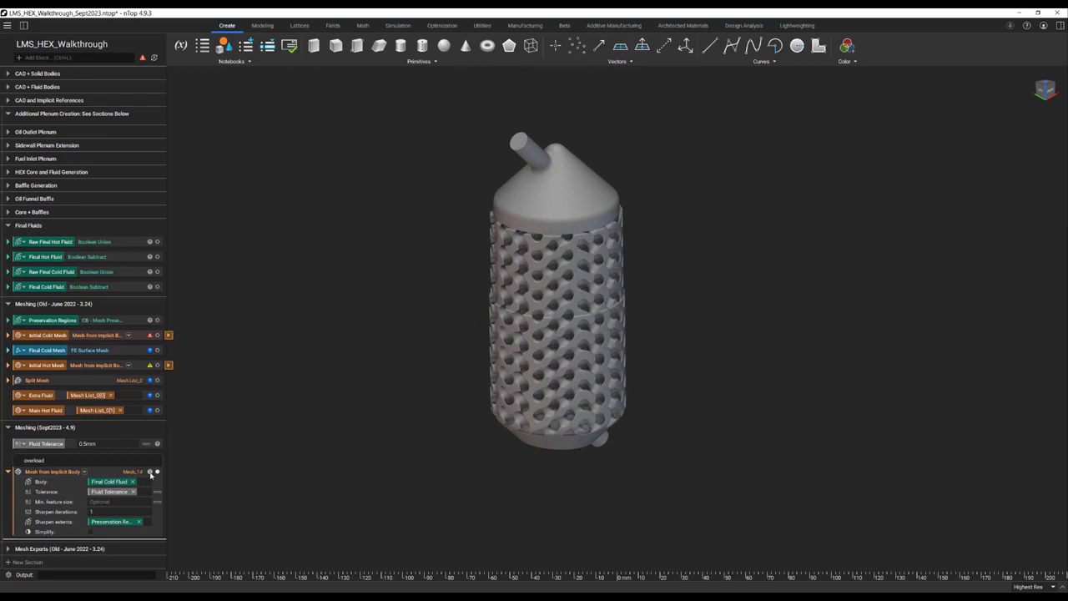
# Step: Check the overload mesh block's properties and make it a variable named Initial Cold Mesh
pyautogui.click(150, 472)
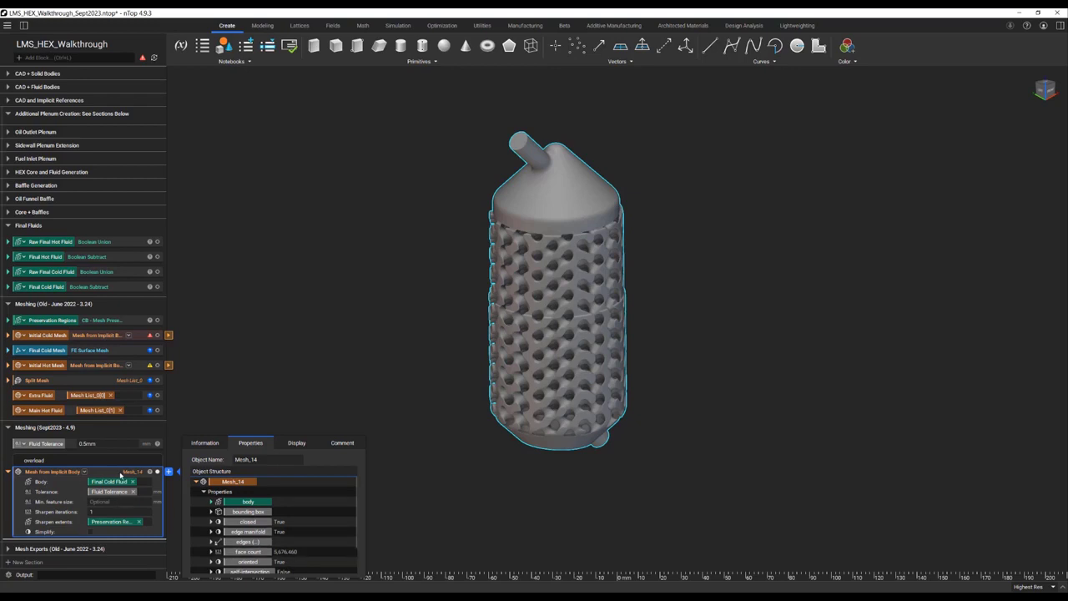
pyautogui.rightClick(121, 474)
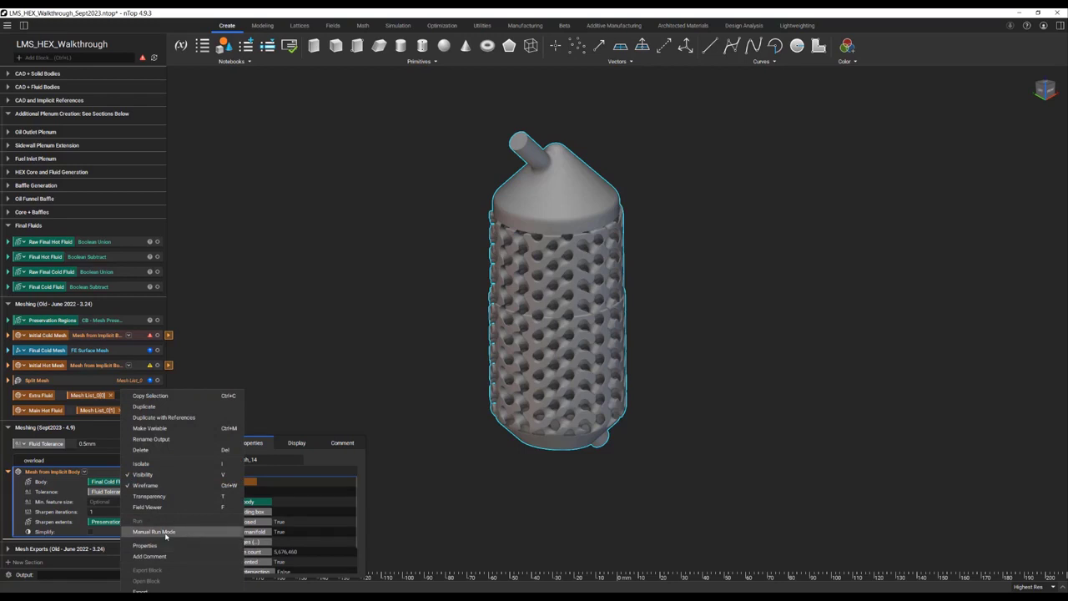
pyautogui.click(176, 429)
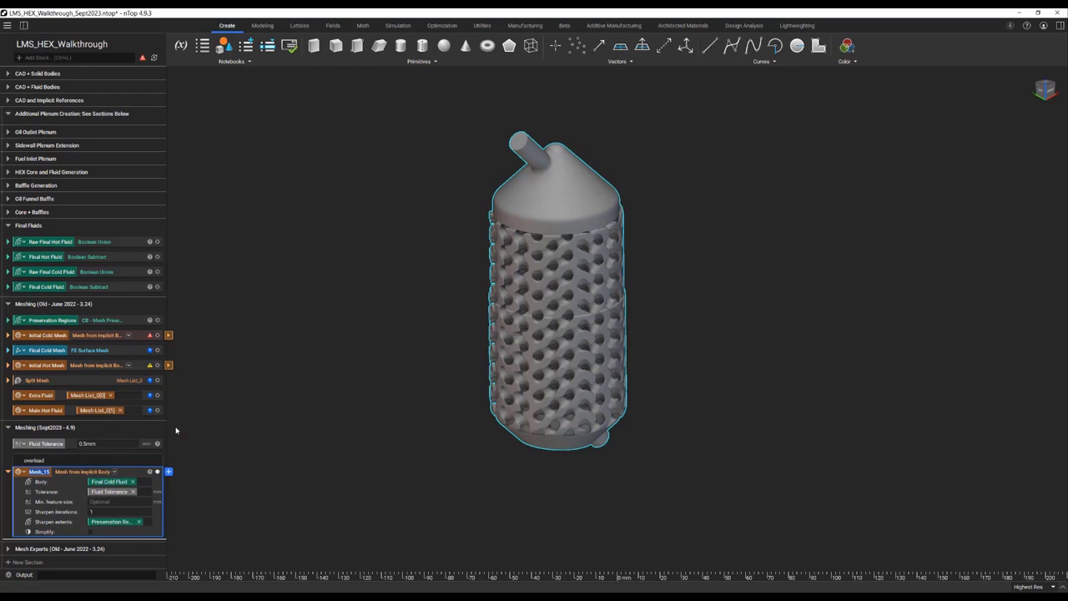
pyautogui.press('BackSpace')
pyautogui.write('Initial Cold Mesh')
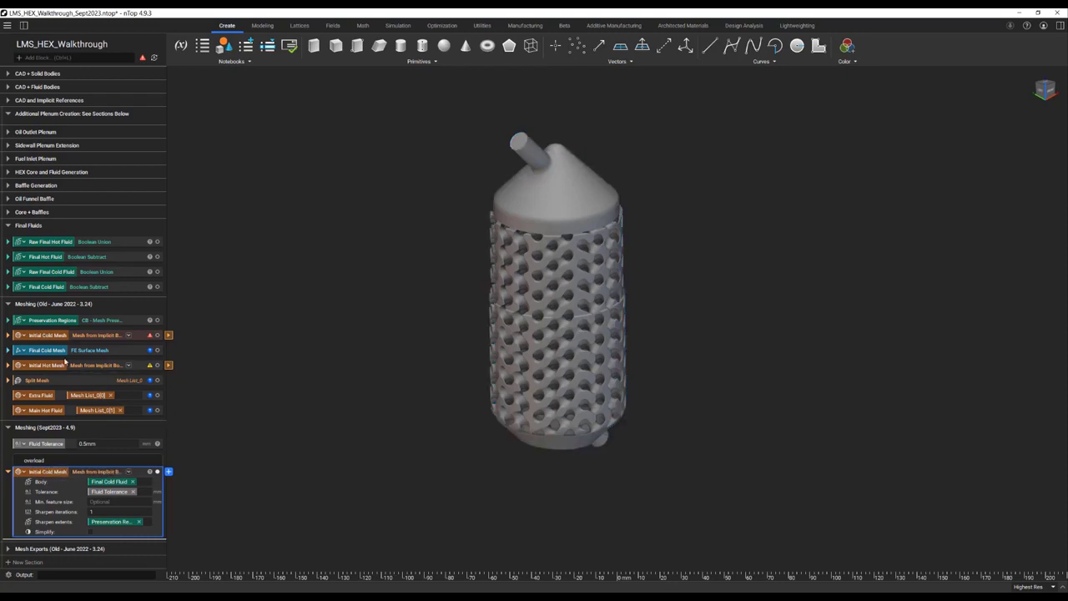
# Step: Prefix the Initial Cold Mesh, Initial Hot Mesh and Final Cold Mesh names in the June 2022 meshing section with "old"
pyautogui.click(39, 337)
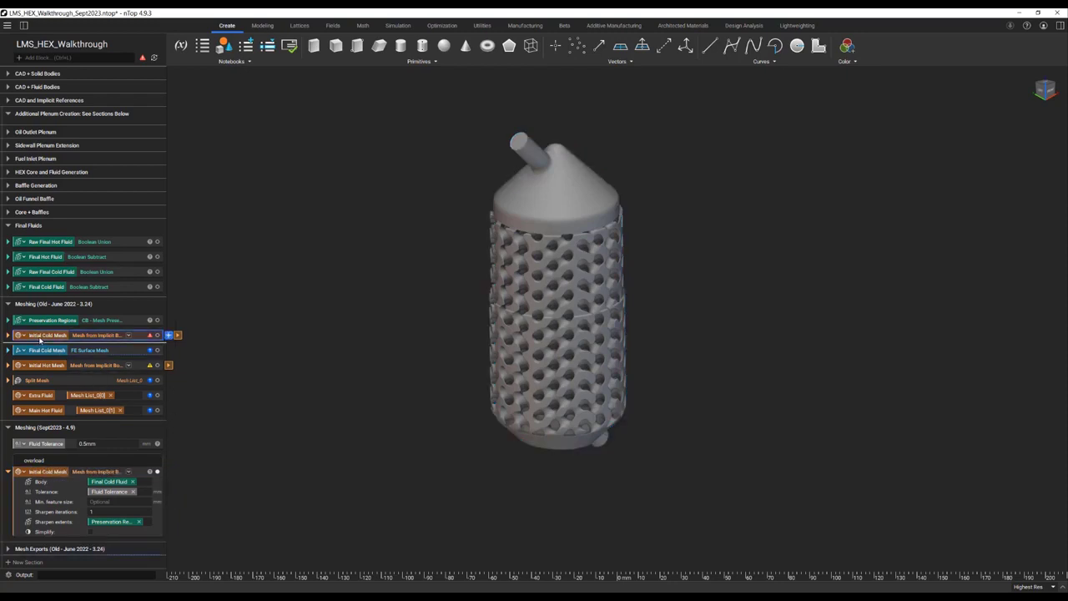
pyautogui.write('old')
pyautogui.moveTo(37, 335); pyautogui.dragTo(23, 334)
pyautogui.click(33, 364)
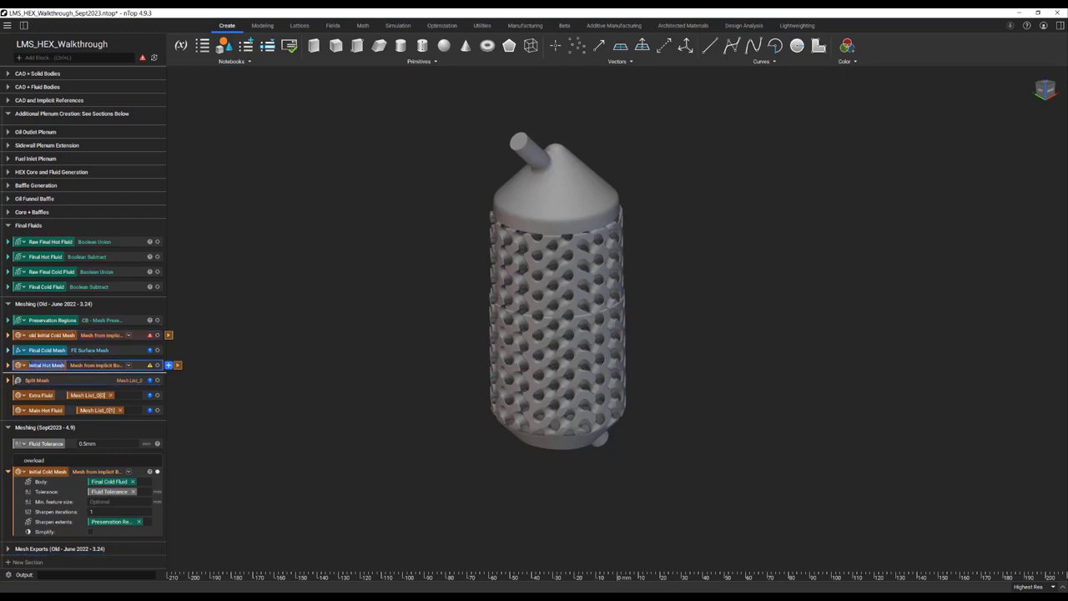
pyautogui.write('old')
pyautogui.click(33, 350)
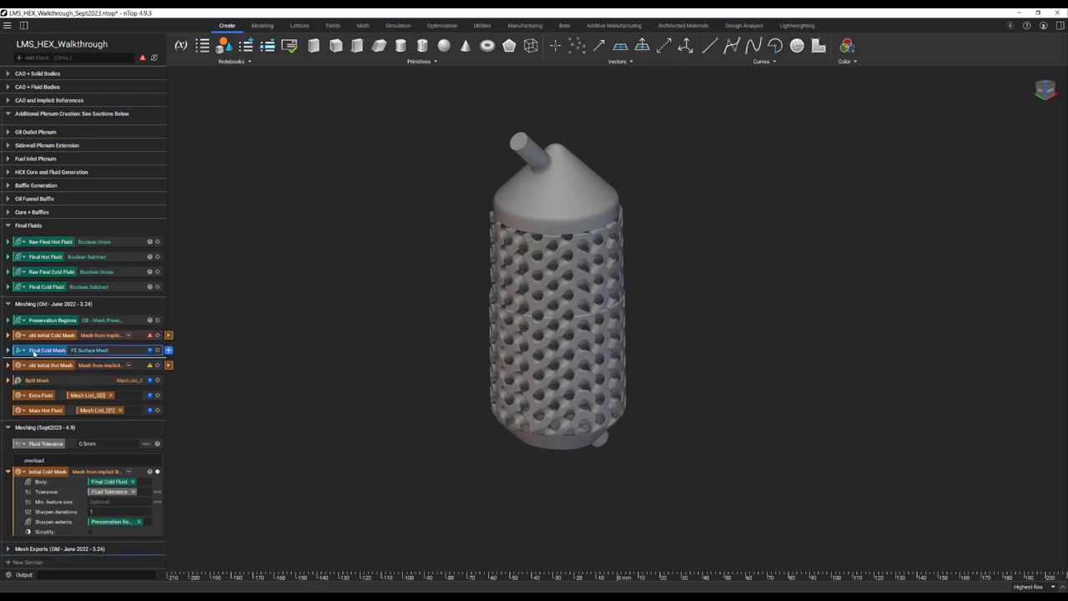
pyautogui.write('old')
pyautogui.click(199, 491)
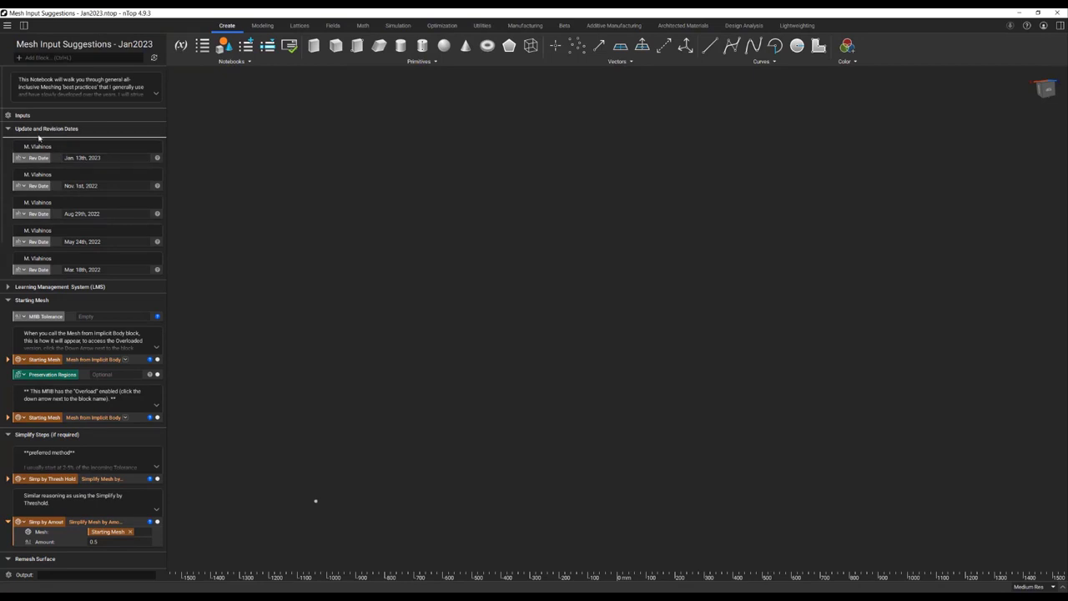
# Step: Look over the meshing steps in the Mesh Input Suggestions notebook and return to the LMS_HEX_Walkthrough notebook
pyautogui.click(9, 130)
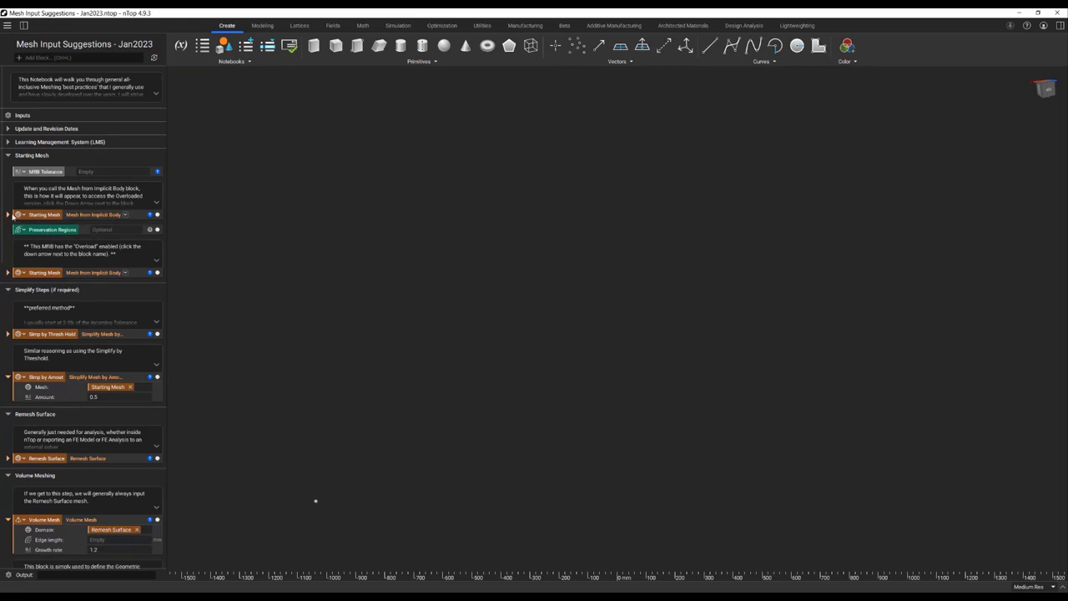
pyautogui.moveTo(646, 10); pyautogui.dragTo(0, 80)
pyautogui.click(378, 318)
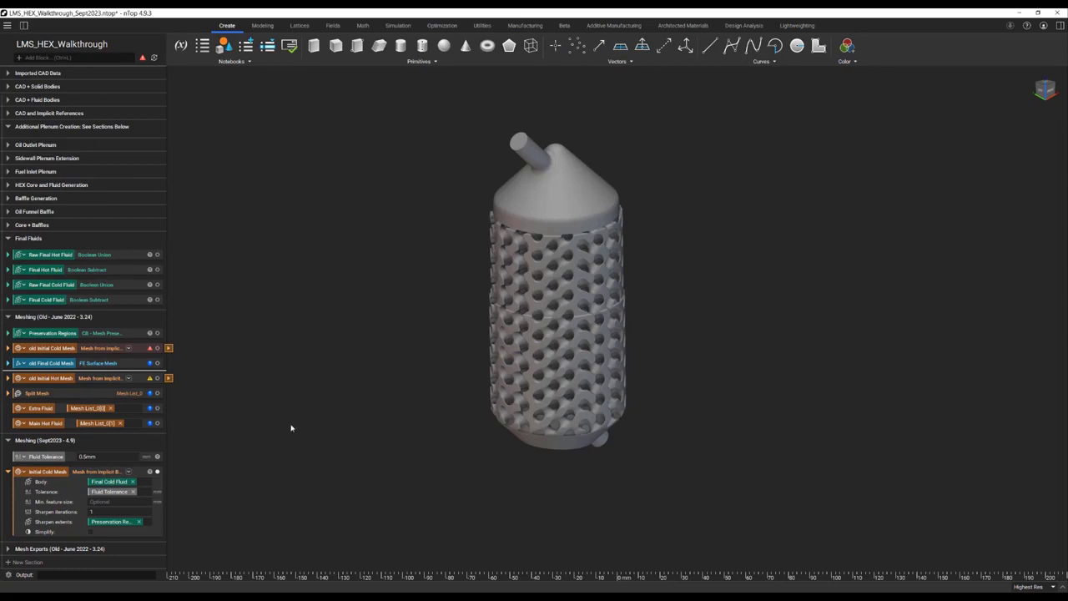
# Step: Add a Remesh Surface block that takes the new Initial Cold Mesh as its surface
pyautogui.click(109, 478)
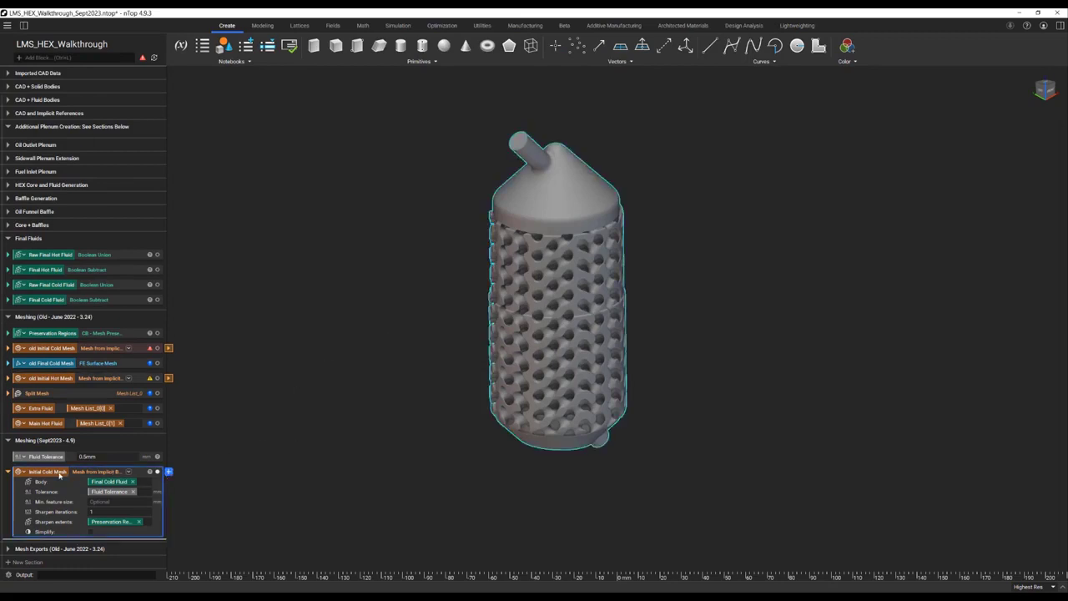
pyautogui.click(168, 472)
pyautogui.write('rem')
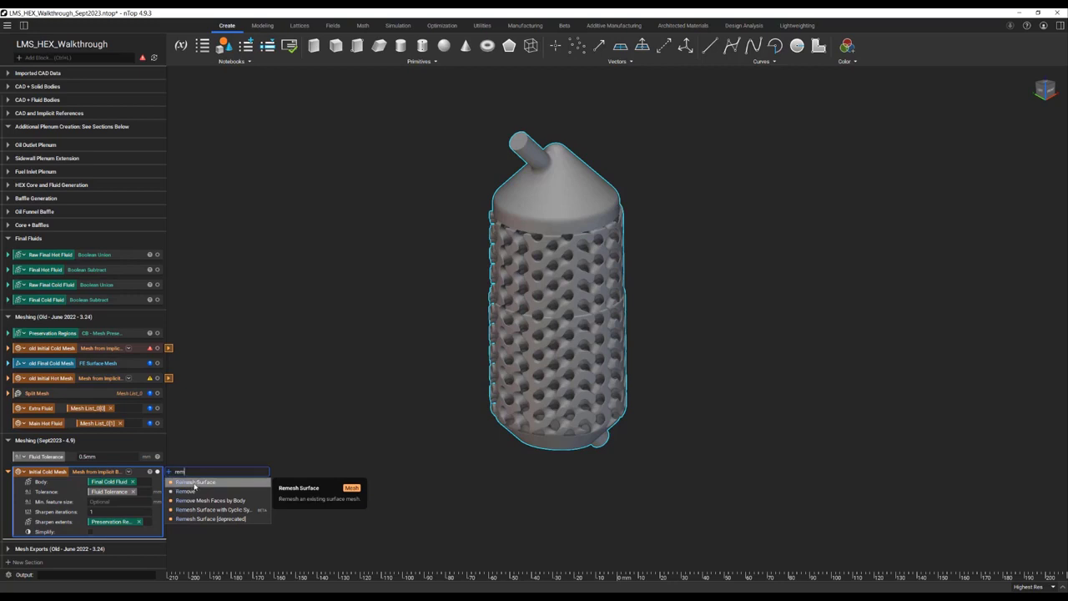
pyautogui.click(194, 483)
pyautogui.scroll(-2, 100, 517)
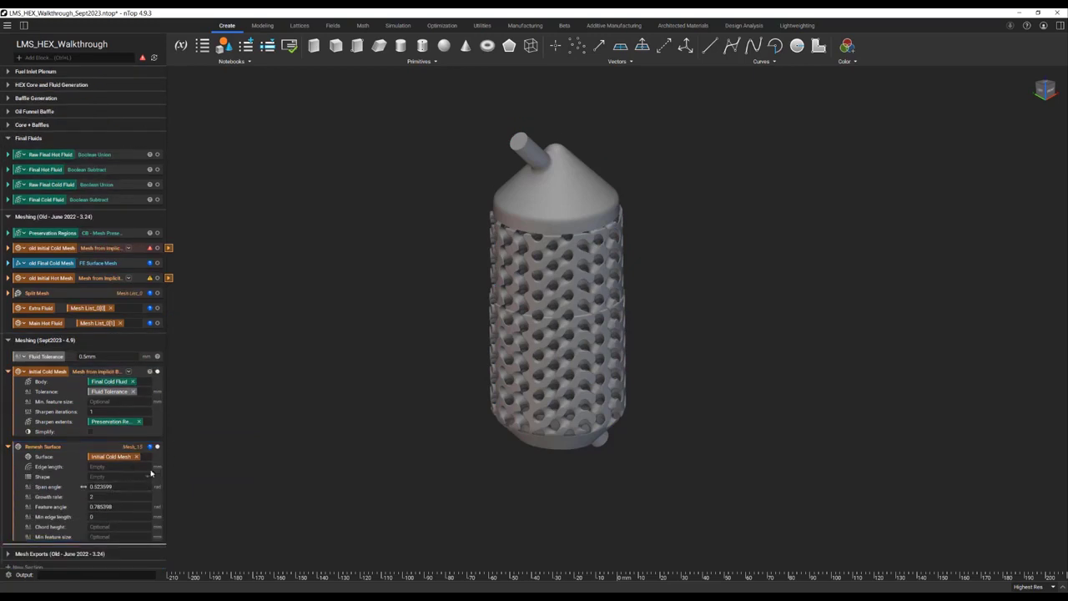
# Step: Set the angle unit to deg in the notebook's unit settings
pyautogui.click(6, 27)
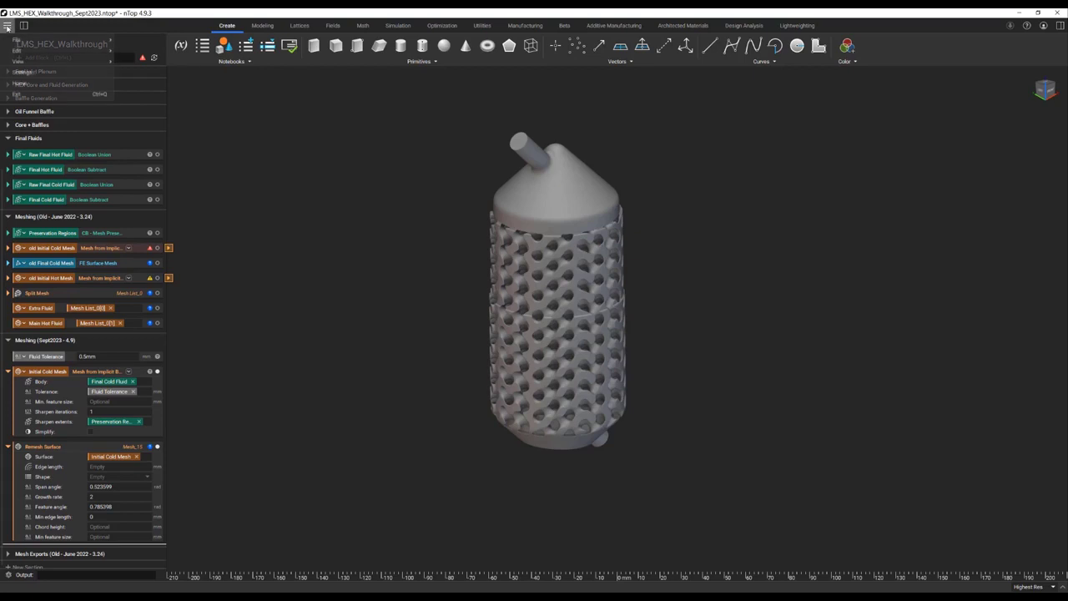
pyautogui.click(35, 74)
pyautogui.click(434, 243)
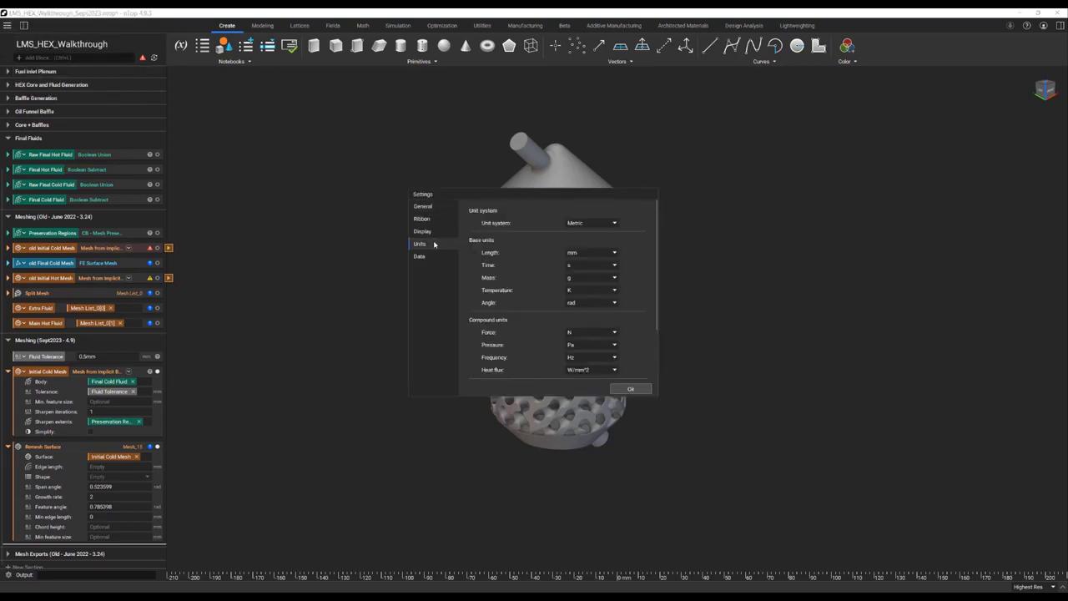
pyautogui.moveTo(657, 271); pyautogui.dragTo(656, 276)
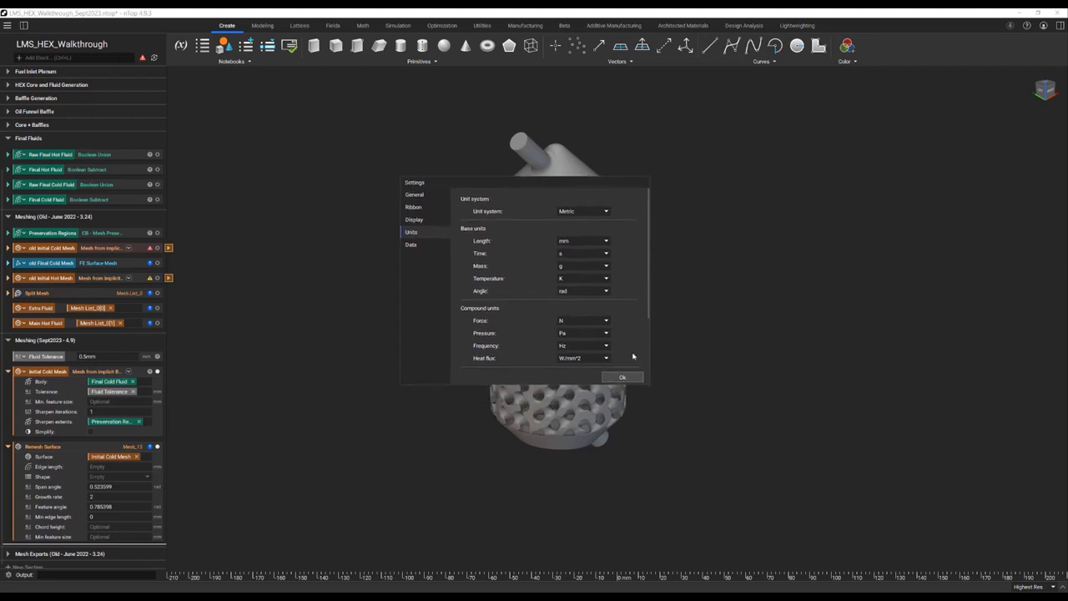
pyautogui.click(583, 290)
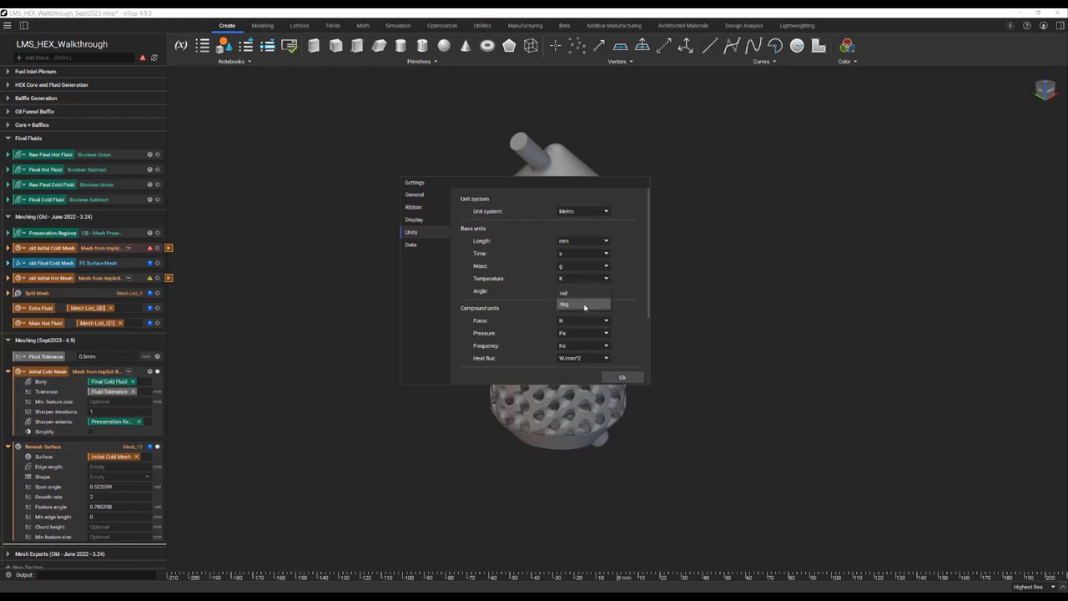
pyautogui.click(584, 303)
# Step: Set the heat flux unit to W/m^2 and thermal conductivity to W/m*K, and change the specific heat unit
pyautogui.scroll(-2, 637, 332)
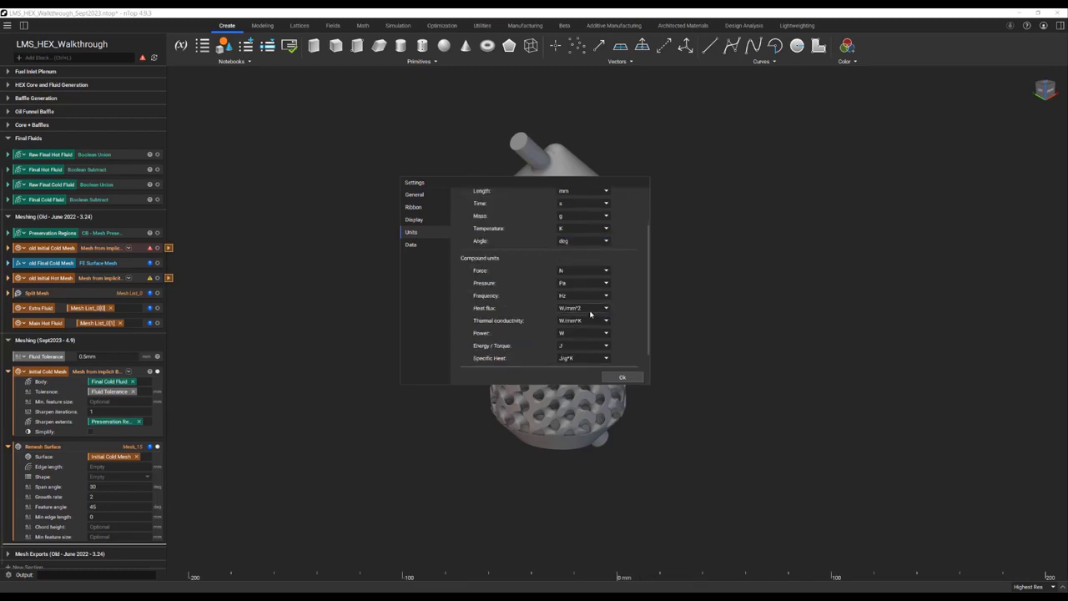
pyautogui.click(590, 314)
pyautogui.click(590, 331)
pyautogui.click(591, 320)
pyautogui.click(592, 345)
pyautogui.scroll(-1, 584, 345)
pyautogui.click(583, 342)
pyautogui.click(584, 357)
# Step: Change the base mass unit and accept the unit settings
pyautogui.scroll(4, 628, 328)
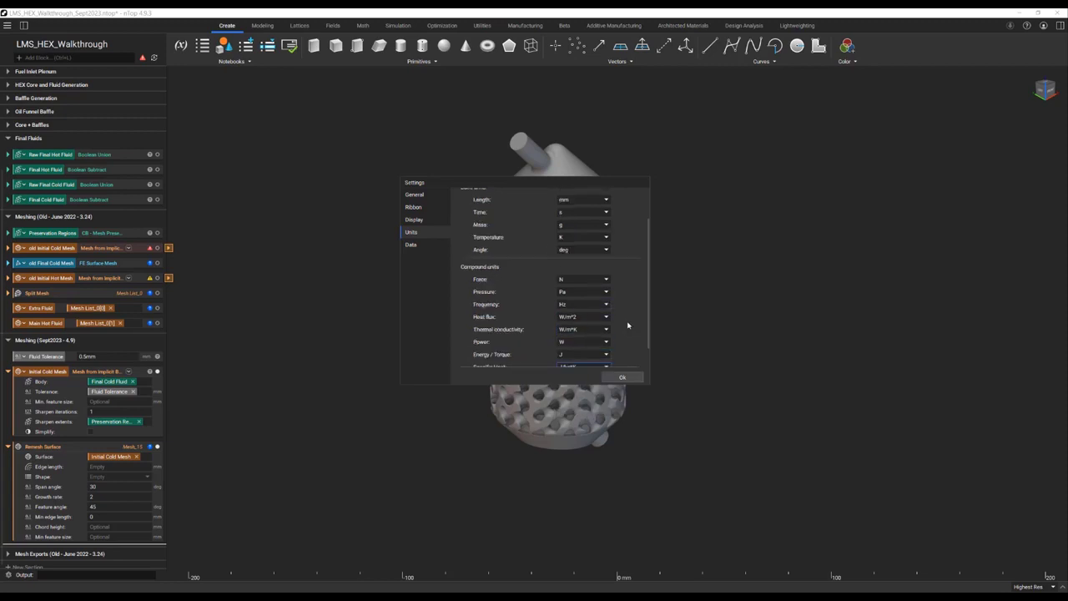
pyautogui.click(579, 266)
pyautogui.click(578, 281)
pyautogui.click(622, 377)
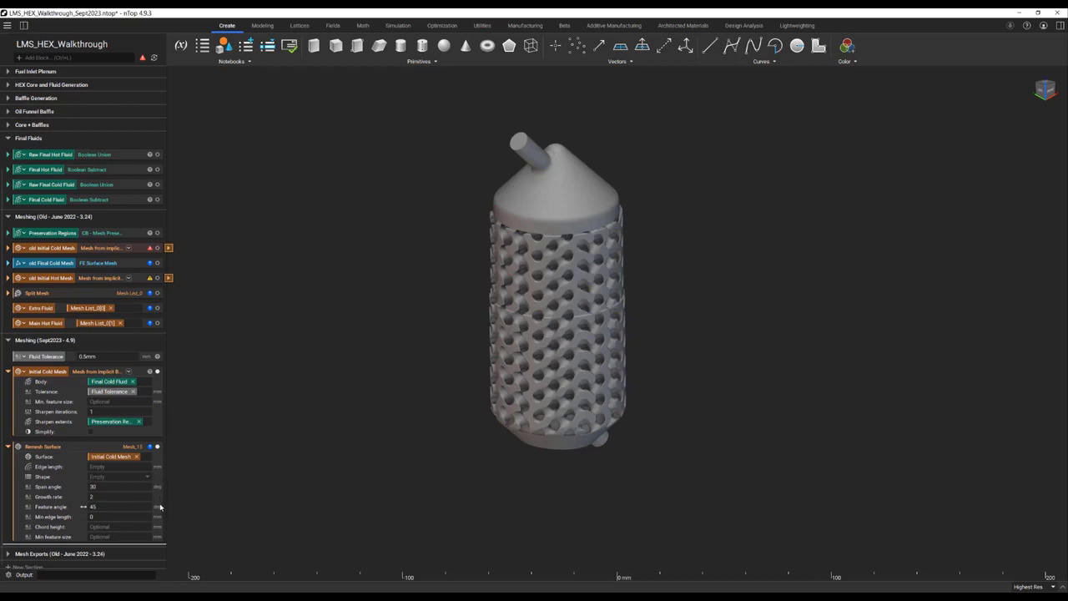
# Step: Define the Remesh Surface chord height with a Multiply block, using Fluid Tolerance as Operand A and 0.02 as Operand B
pyautogui.click(59, 448)
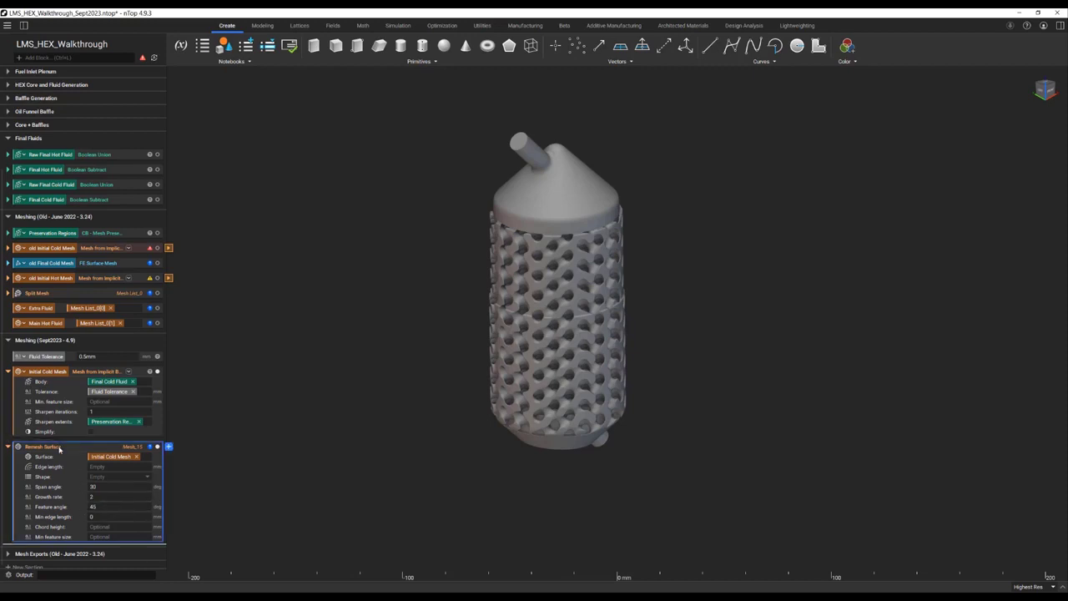
pyautogui.click(89, 517)
pyautogui.click(58, 357)
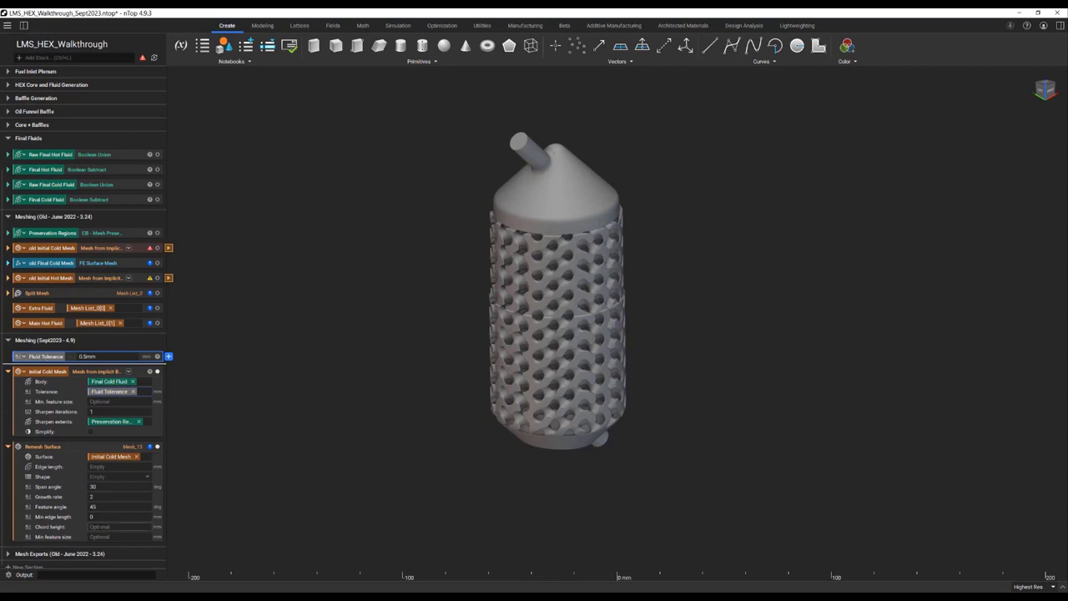
pyautogui.click(116, 526)
pyautogui.write('mu')
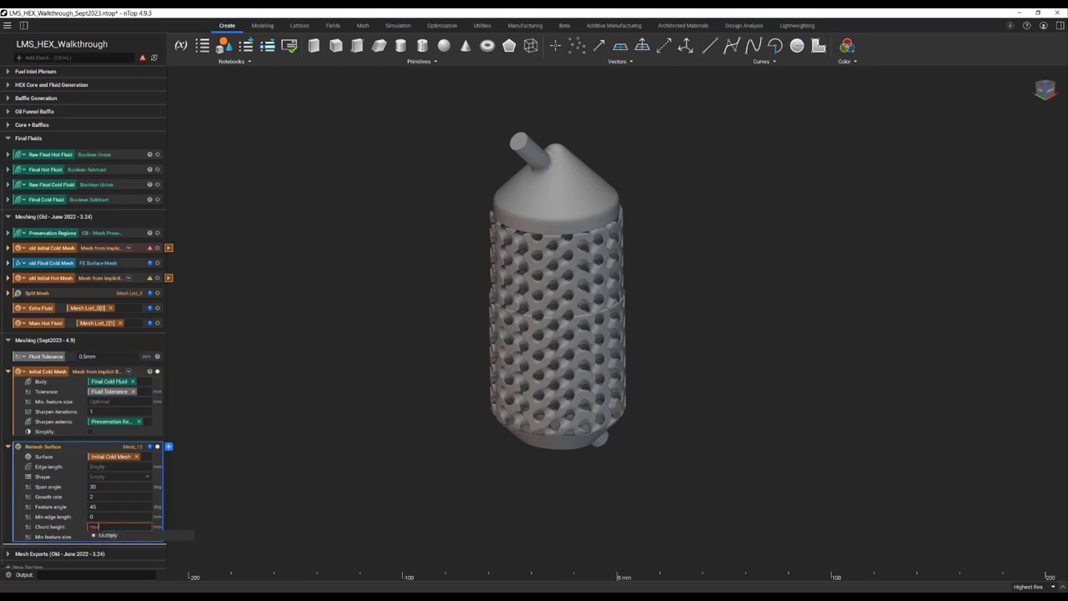
pyautogui.click(109, 535)
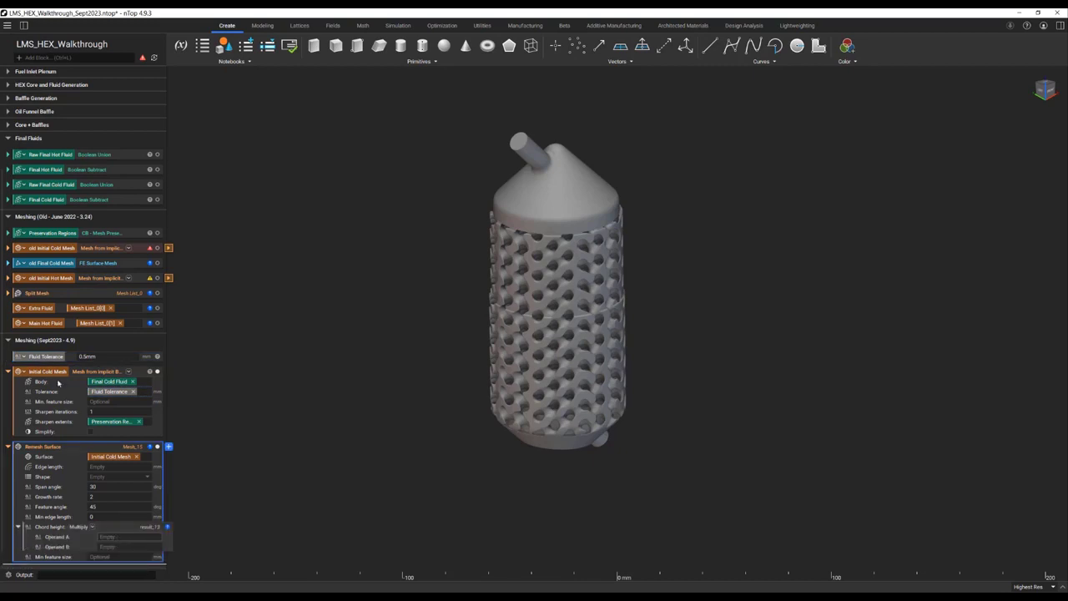
pyautogui.moveTo(46, 357); pyautogui.dragTo(134, 537)
pyautogui.click(117, 546)
pyautogui.write('0.02')
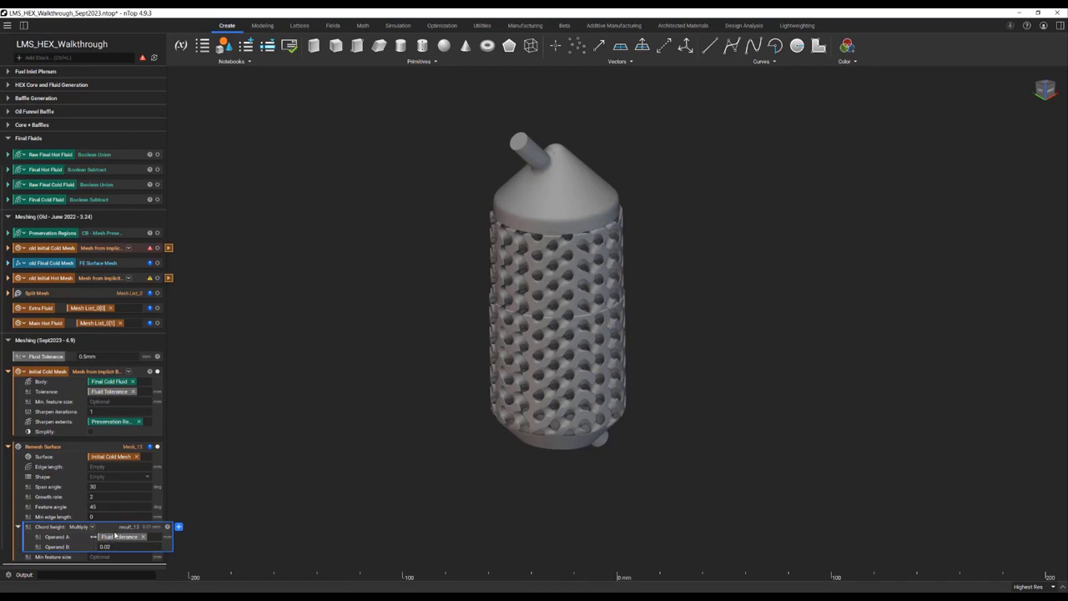
# Step: Define the Remesh Surface min edge length with a Multiply block, using Fluid Tolerance as Operand A and 0.33 as Operand B
pyautogui.click(100, 516)
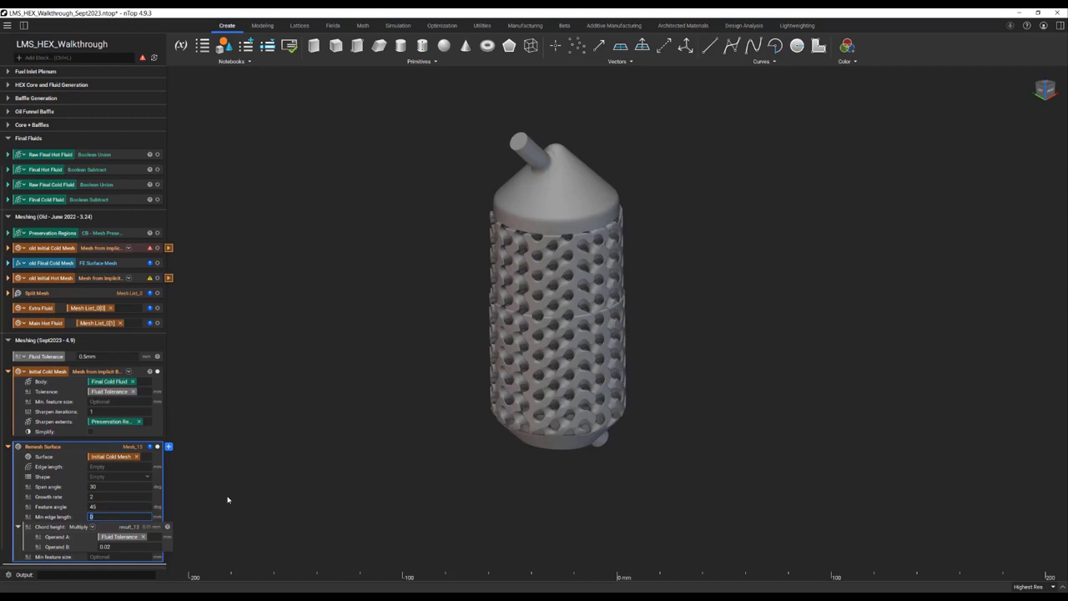
pyautogui.click(441, 465)
pyautogui.scroll(2, 534, 411)
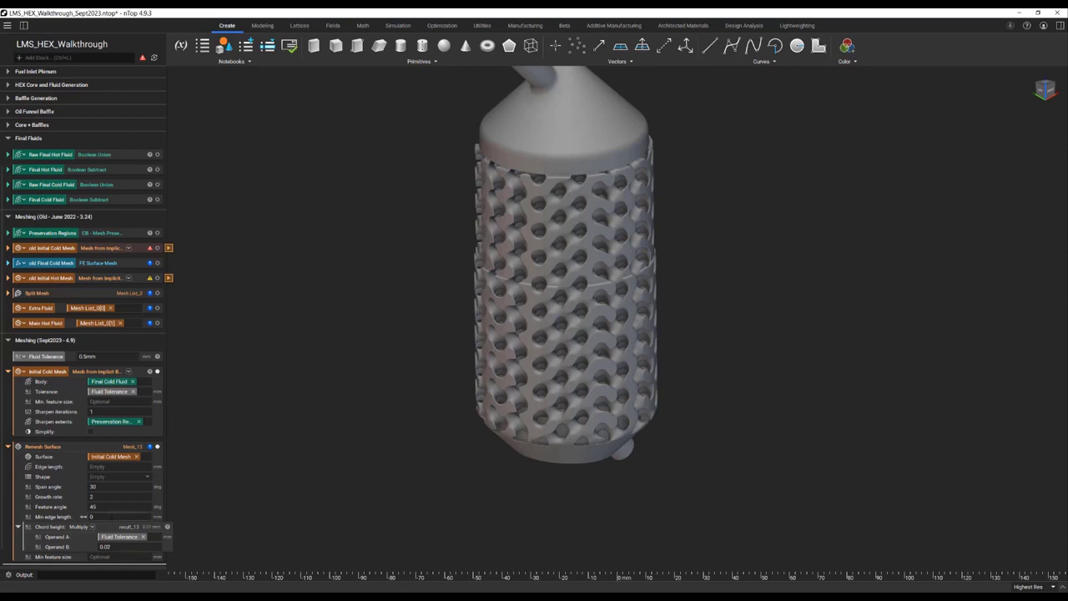
pyautogui.click(91, 516)
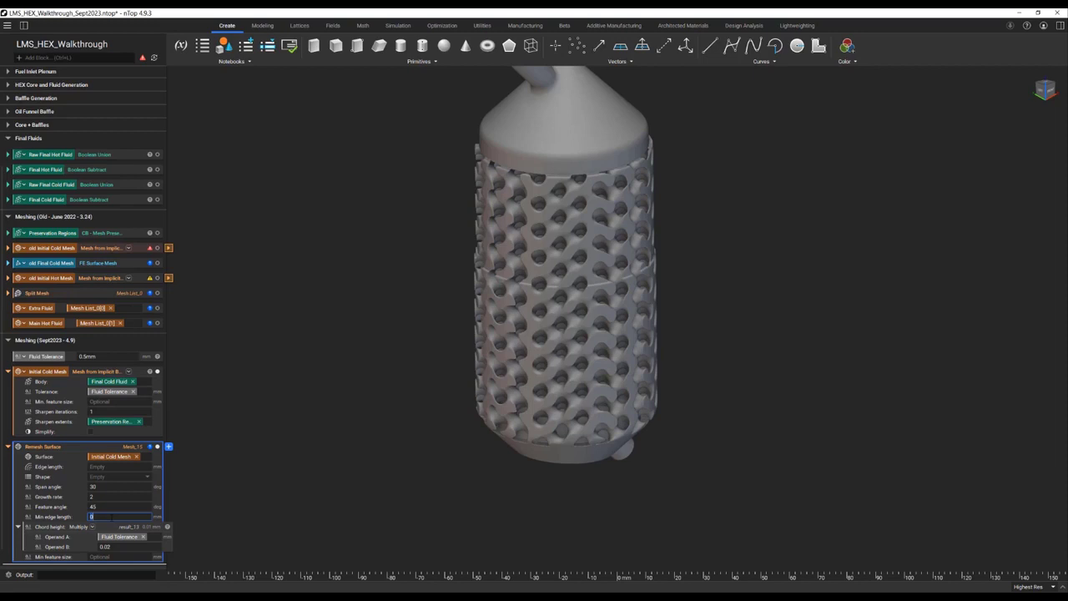
pyautogui.write('mu')
pyautogui.click(113, 524)
pyautogui.moveTo(49, 357); pyautogui.dragTo(138, 531)
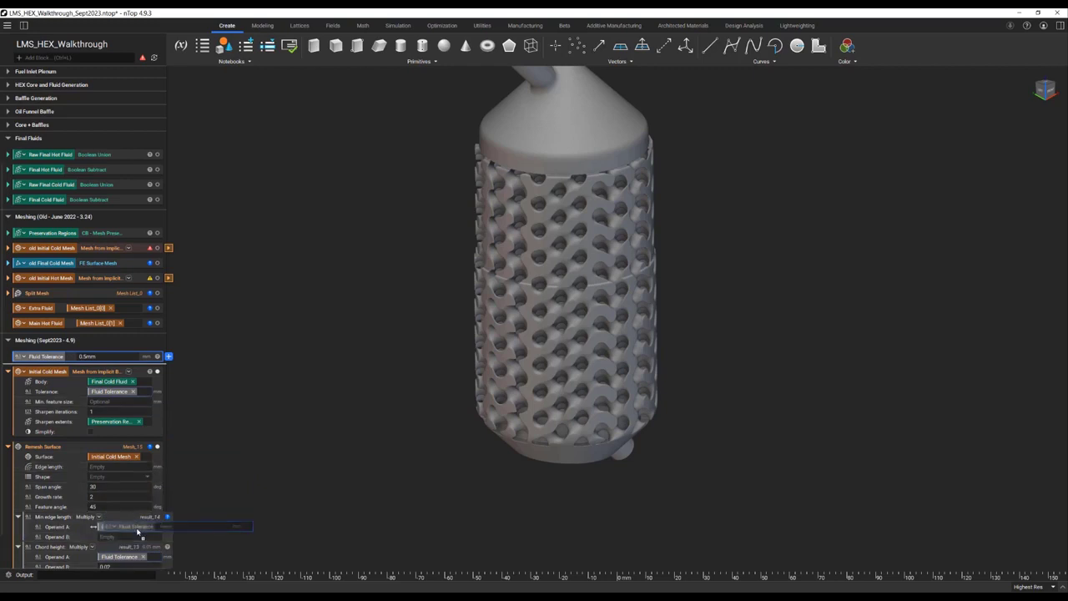
pyautogui.click(129, 536)
pyautogui.write('0.33')
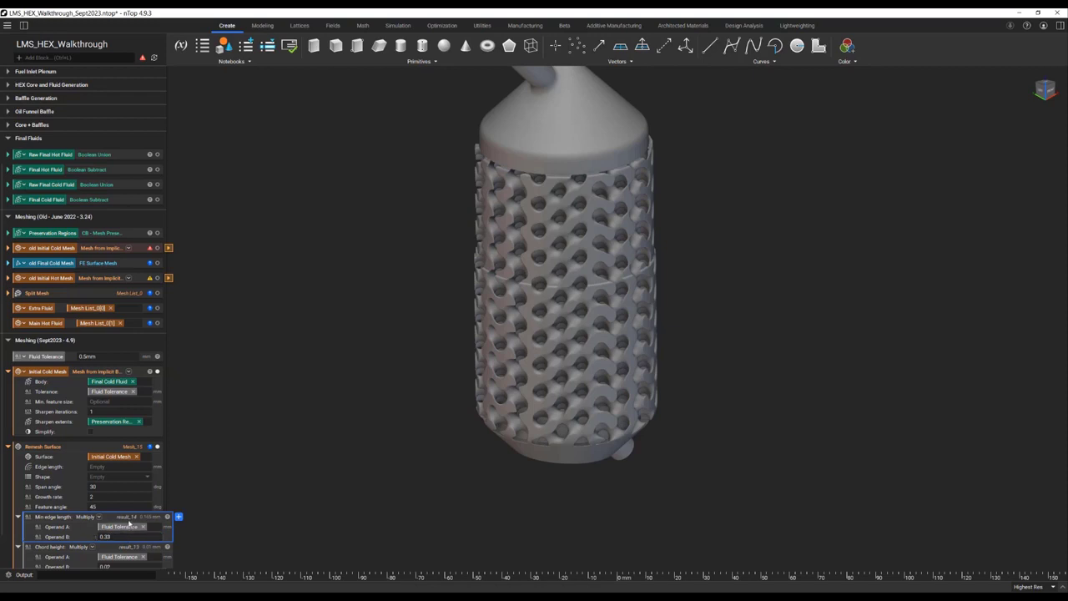
# Step: Set the cold mesh's Remesh Surface to growth rate 1.2, Triangle shape and an edge length of 15 mm
pyautogui.scroll(-1, 131, 518)
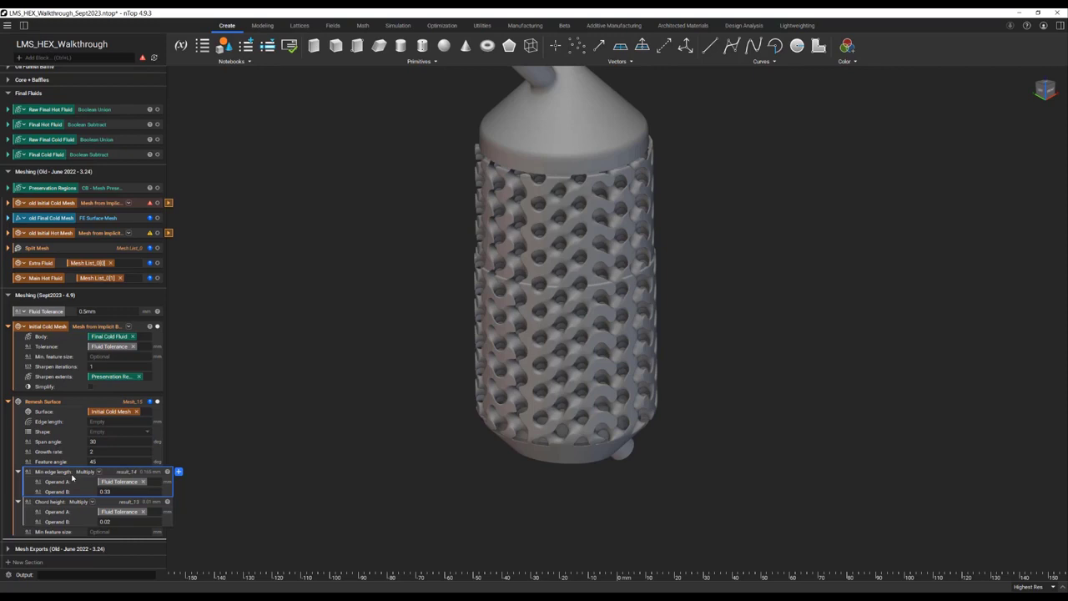
pyautogui.click(92, 451)
pyautogui.write('1.2')
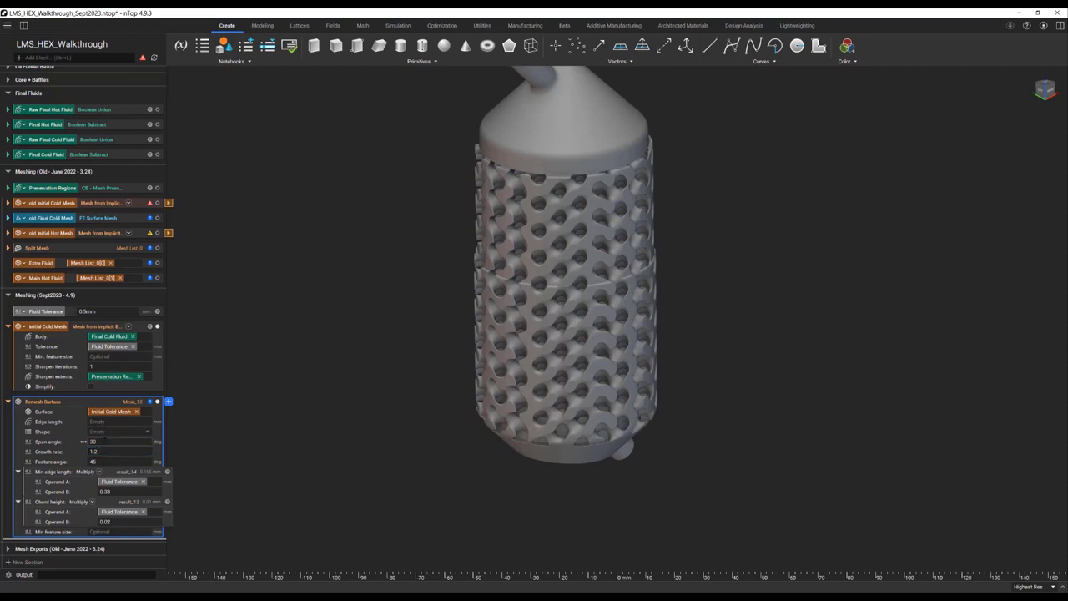
pyautogui.click(117, 431)
pyautogui.click(109, 439)
pyautogui.click(93, 422)
pyautogui.write('li')
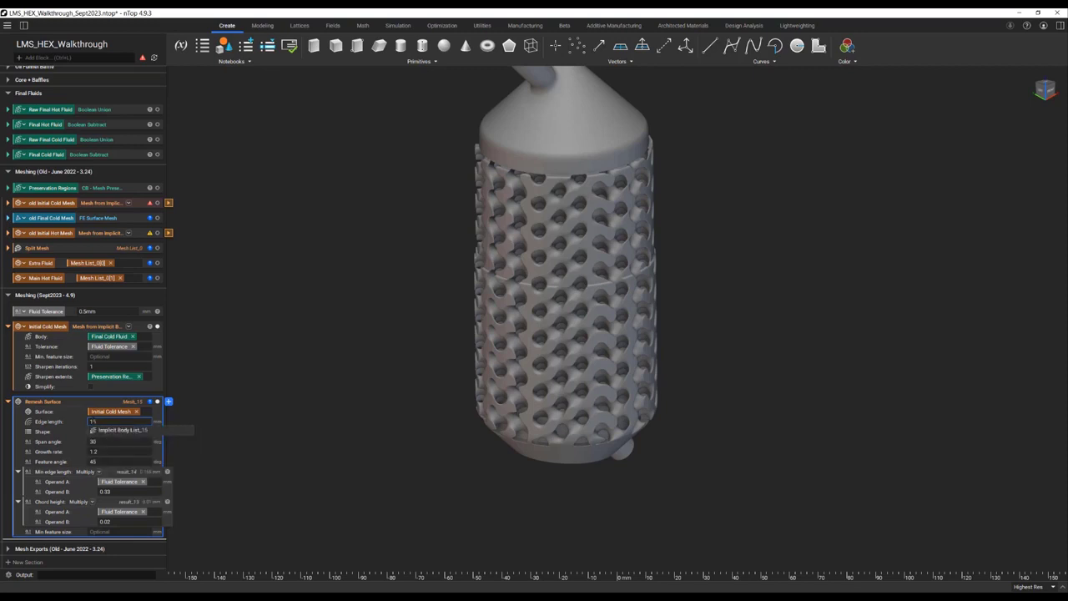
pyautogui.write('5')
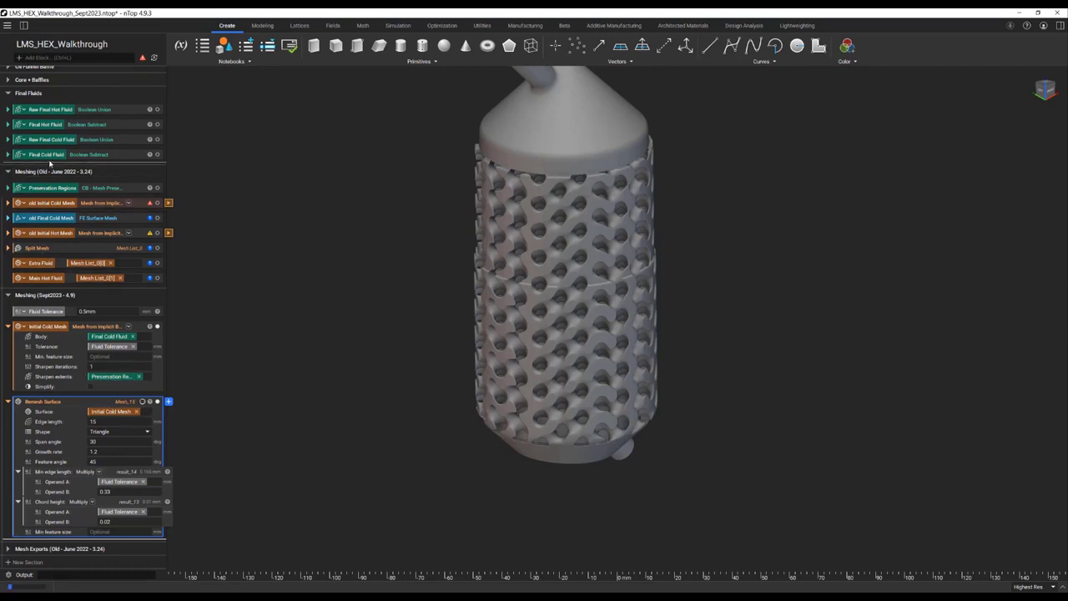
# Step: Create an Initial Hot Mesh from Final Hot Fluid, using Fluid Tolerance, the Preservation Regions as sharpen extents and 1 sharpen iteration
pyautogui.moveTo(46, 256); pyautogui.dragTo(126, 514)
pyautogui.moveTo(52, 133); pyautogui.dragTo(113, 542)
pyautogui.write('Initial Hot Mesh')
pyautogui.scroll(-2, 100, 470)
pyautogui.click(119, 406)
pyautogui.write('1')
# Step: Split Initial Hot Mesh with a Split Mesh block and make its first two components the variables Main Hot Fluid and Extra Domain
pyautogui.click(170, 366)
pyautogui.write('split m')
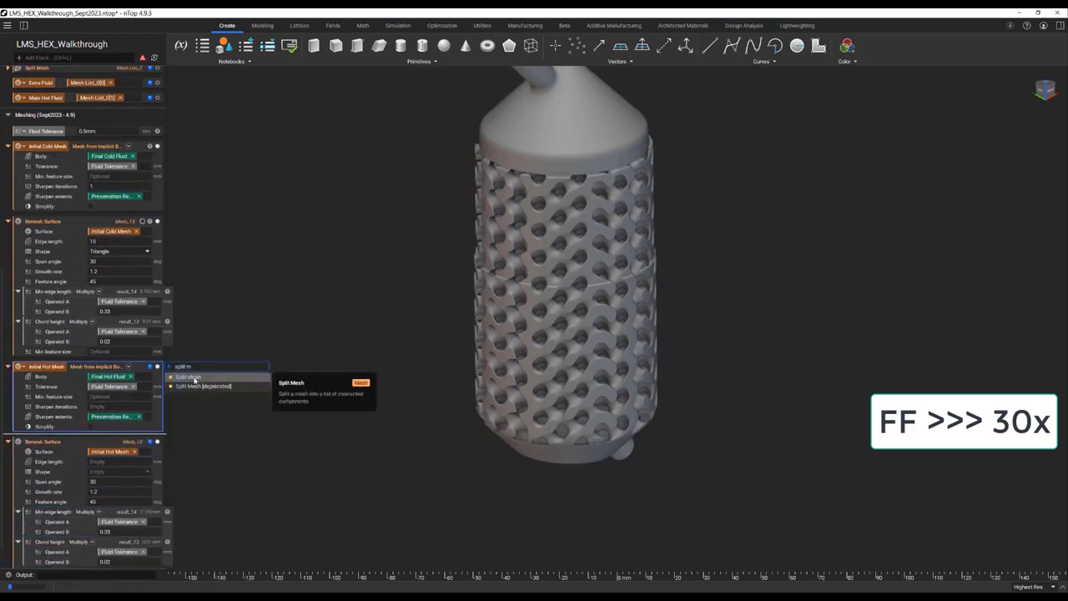
pyautogui.click(191, 382)
pyautogui.moveTo(111, 476); pyautogui.dragTo(111, 452)
pyautogui.scroll(-2, 134, 422)
pyautogui.click(157, 402)
pyautogui.moveTo(239, 472)
pyautogui.mouseDown()
pyautogui.moveTo(119, 429)
pyautogui.moveTo(112, 442)
pyautogui.mouseUp()
pyautogui.write('Main Hot FluidExtra Domain')
# Step: Use Main Hot Fluid as the second Remesh Surface's input, with an edge length of 15 mm and Triangle shape
pyautogui.moveTo(46, 427); pyautogui.dragTo(112, 467)
pyautogui.write('15')
pyautogui.click(149, 181)
pyautogui.click(296, 182)
# Step: Review the remesh blocks' information and the output log, and close the log
pyautogui.click(1060, 25)
pyautogui.click(149, 456)
pyautogui.click(149, 106)
pyautogui.click(1060, 25)
pyautogui.click(375, 159)
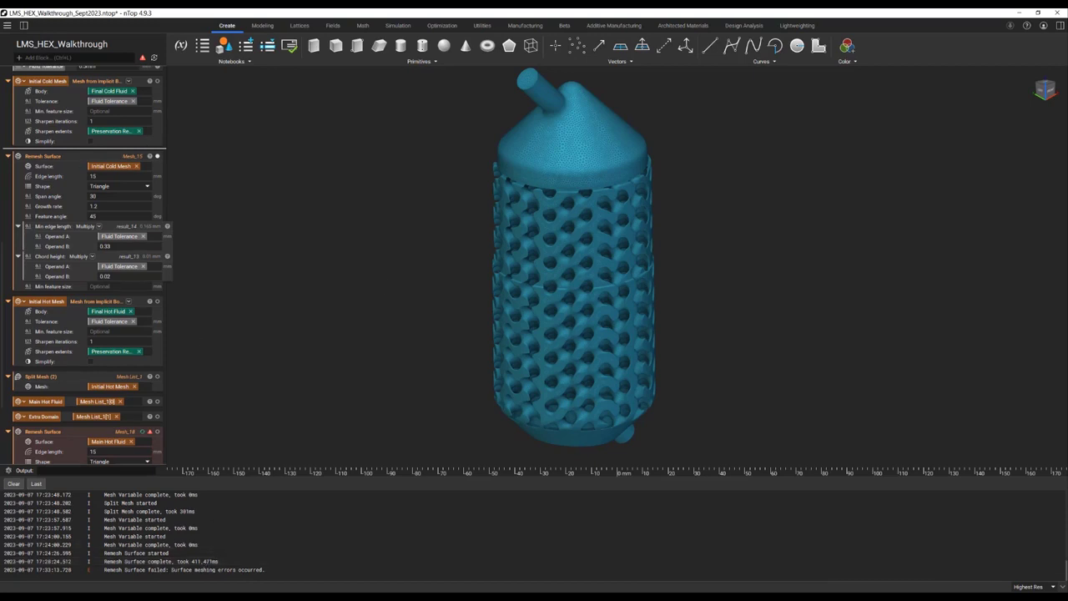
pyautogui.click(1062, 587)
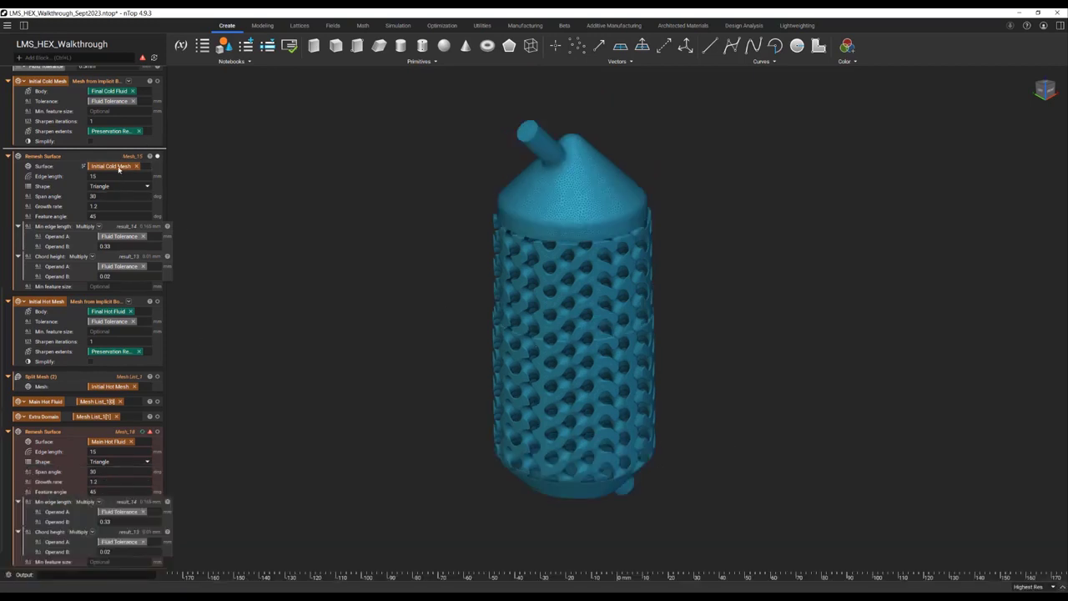
# Step: Examine the remeshed cold fluid surface up close, from the inlet cone down to the core
pyautogui.click(132, 157)
pyautogui.scroll(10, 568, 255)
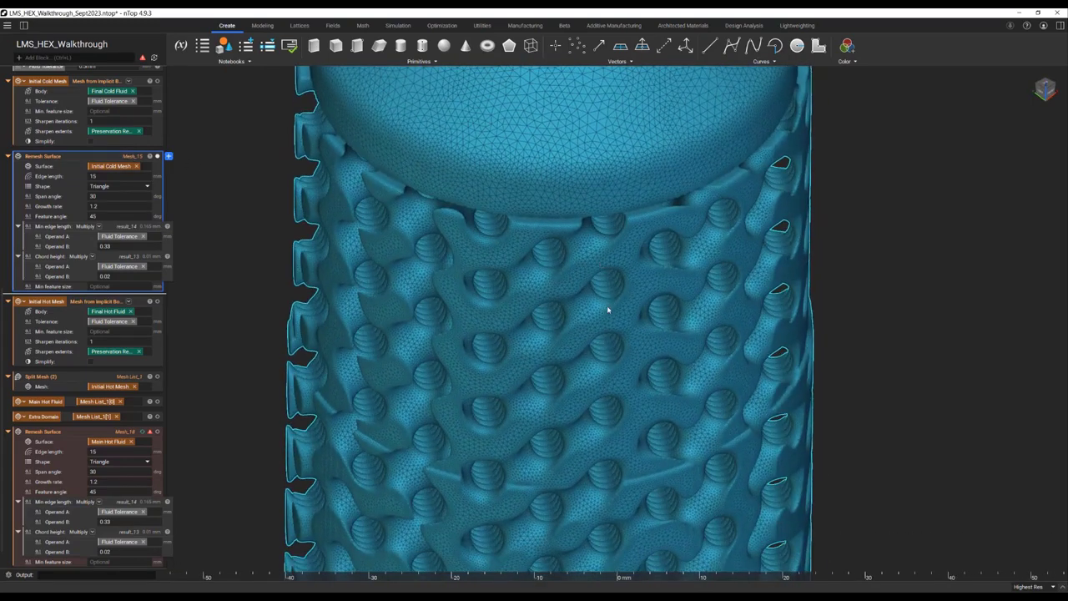
pyautogui.moveTo(607, 308); pyautogui.dragTo(596, 274, button='right')
pyautogui.scroll(-3, 596, 275)
pyautogui.scroll(-3, 596, 275)
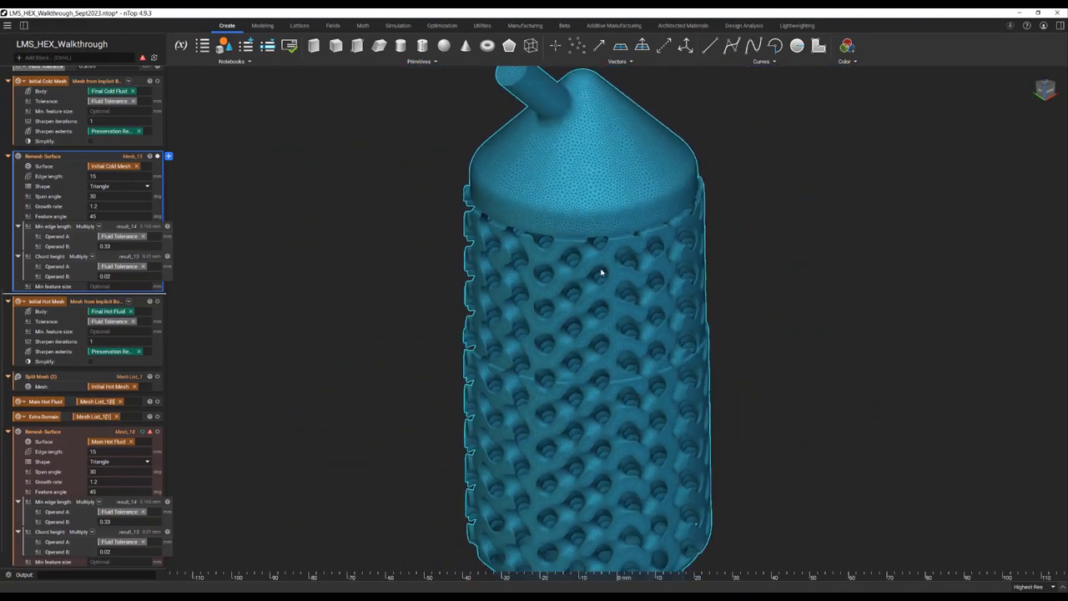
pyautogui.moveTo(609, 262); pyautogui.dragTo(599, 158, button='right')
pyautogui.moveTo(600, 199); pyautogui.dragTo(523, 70, button='middle')
pyautogui.moveTo(568, 173); pyautogui.dragTo(604, 267, button='right')
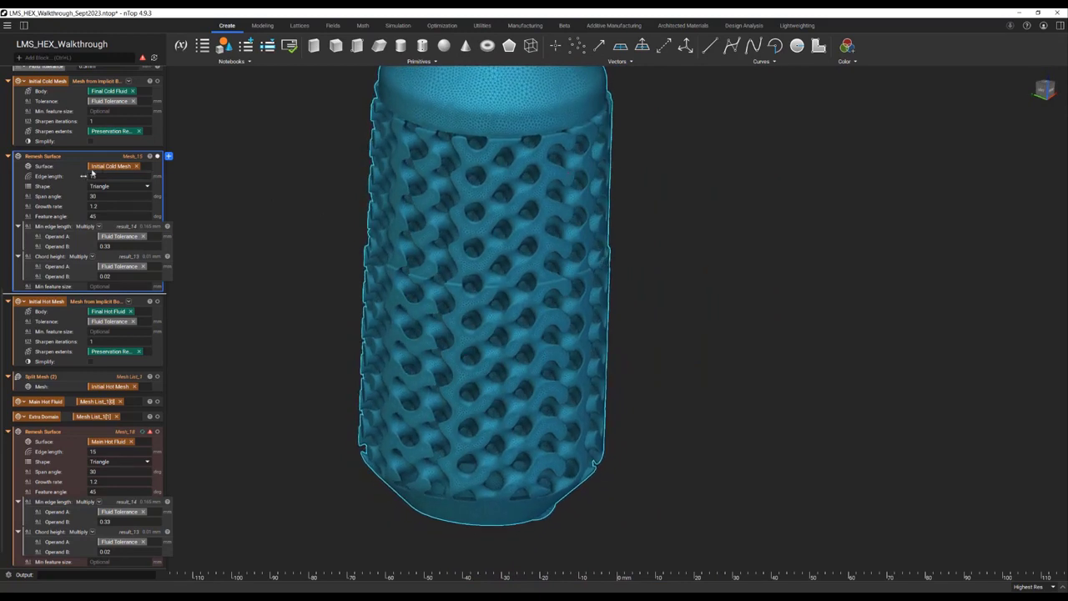
# Step: Collapse the cold Remesh Surface and Initial Cold Mesh blocks, and inspect Initial Hot Mesh from several angles
pyautogui.click(8, 156)
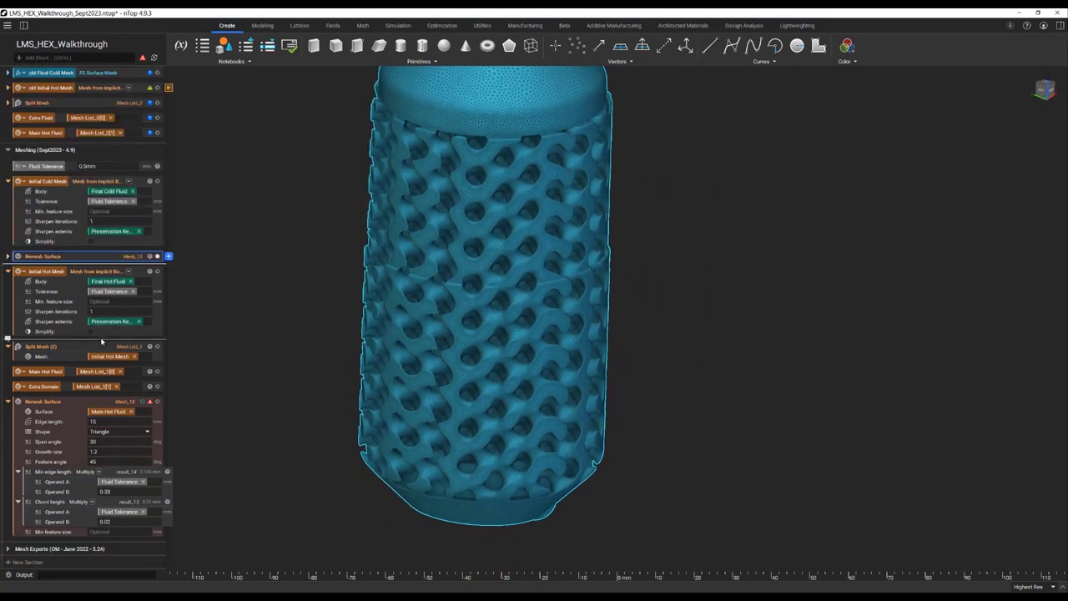
pyautogui.click(8, 182)
pyautogui.click(59, 279)
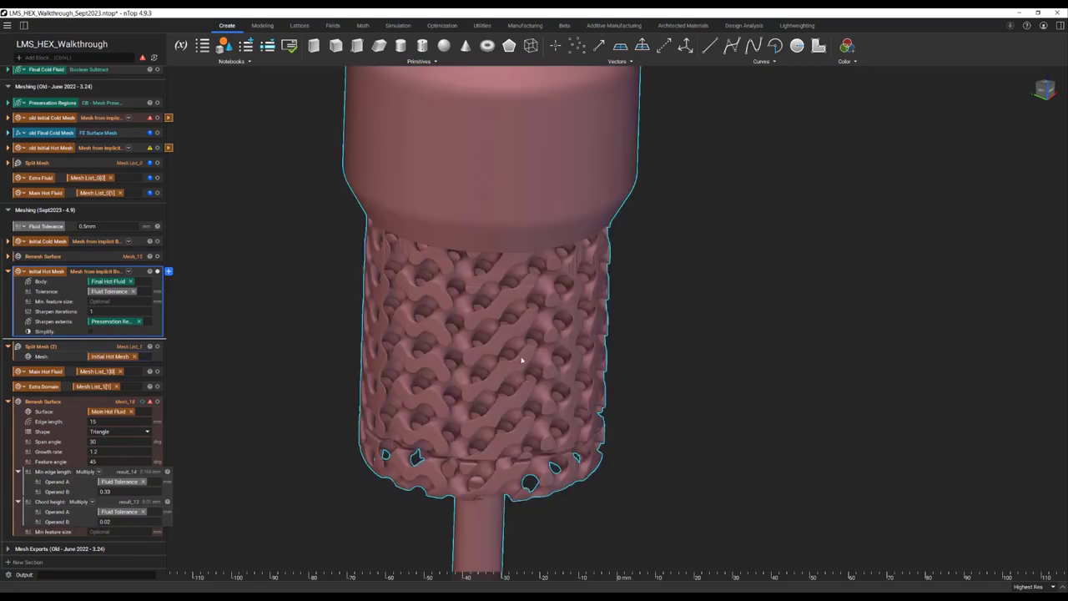
pyautogui.moveTo(522, 360); pyautogui.dragTo(587, 255, button='middle')
pyautogui.moveTo(587, 255); pyautogui.dragTo(579, 189, button='right')
pyautogui.scroll(-1, 553, 303)
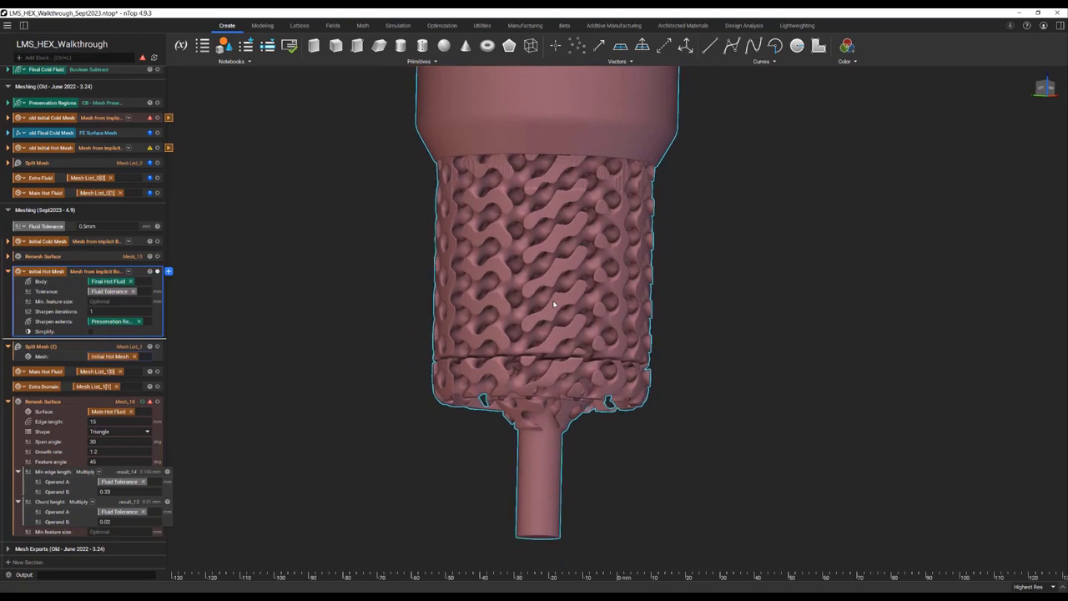
pyautogui.moveTo(597, 290); pyautogui.dragTo(506, 358, button='right')
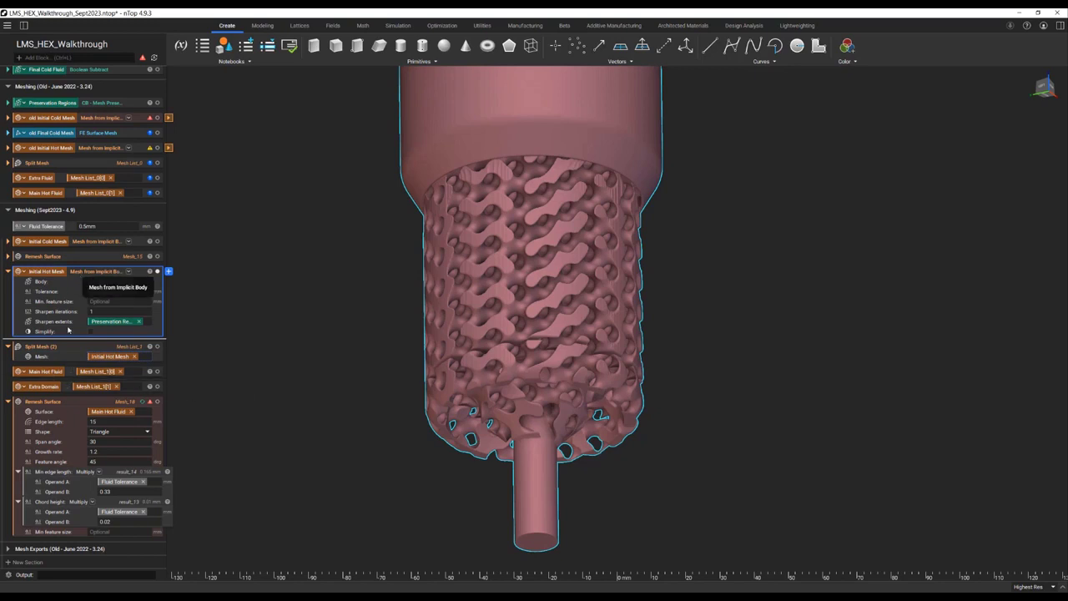
# Step: Compare the Split Mesh components by displaying Main Hot Fluid and Extra Domain in turn
pyautogui.click(66, 346)
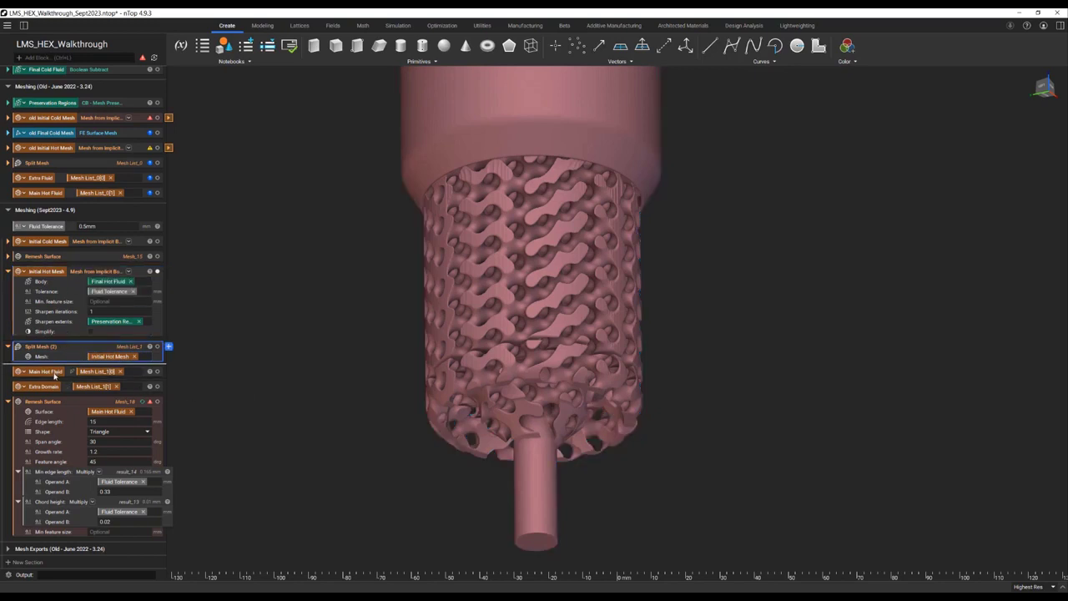
pyautogui.click(53, 373)
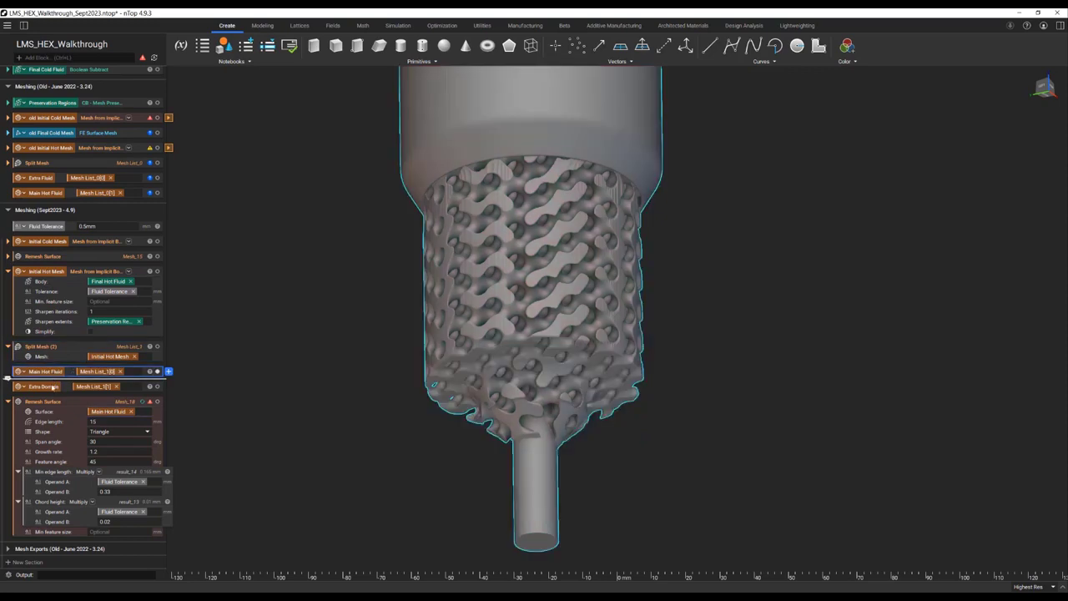
pyautogui.click(46, 387)
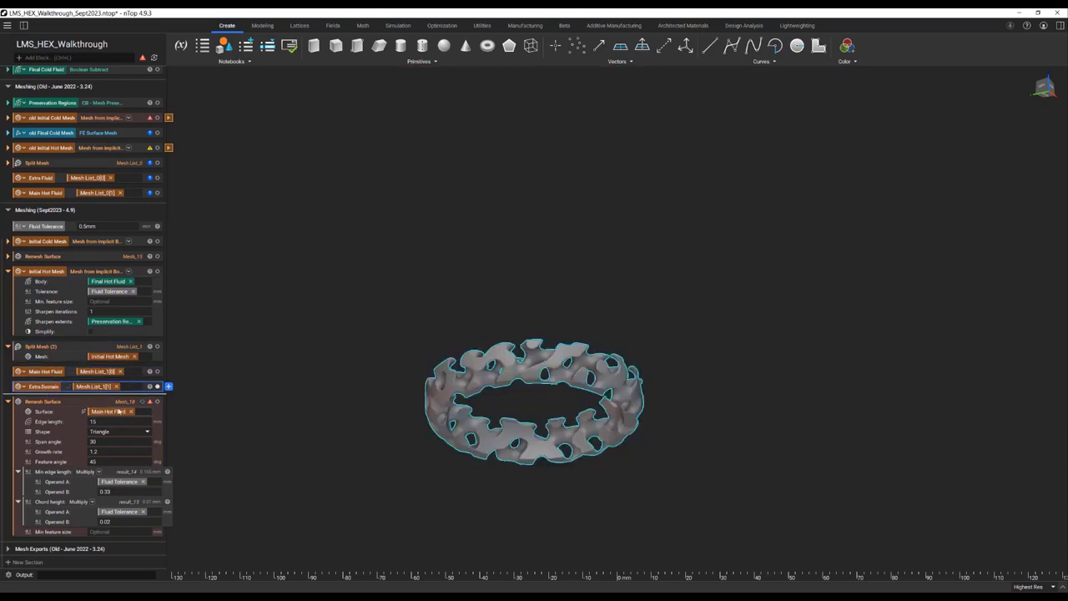
pyautogui.click(51, 373)
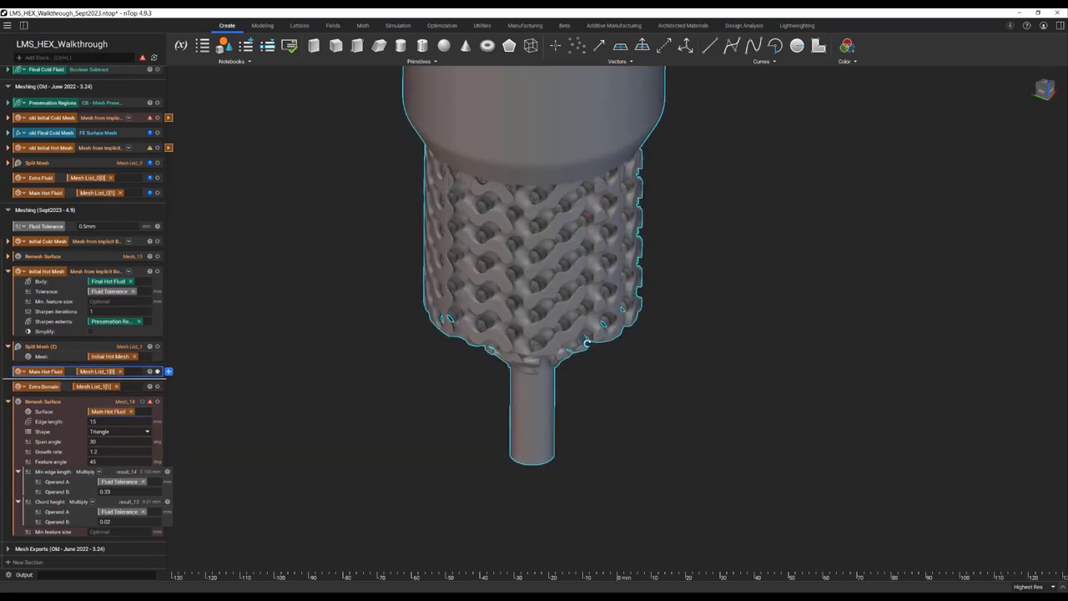
# Step: Examine the Main Hot Fluid mesh up close around the core and the tube junction
pyautogui.scroll(5, 643, 333)
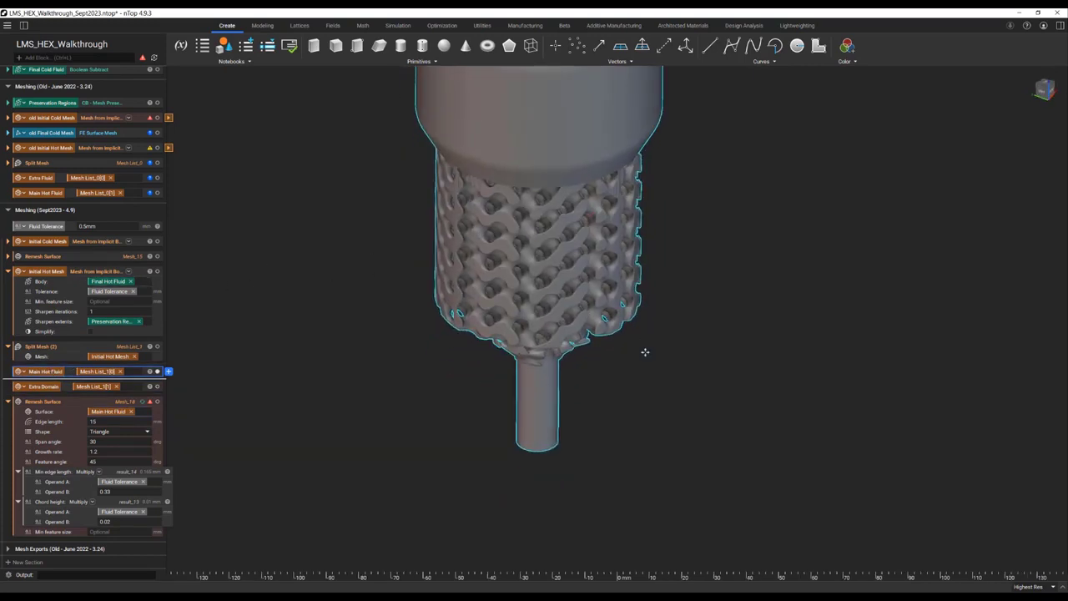
pyautogui.scroll(8, 579, 381)
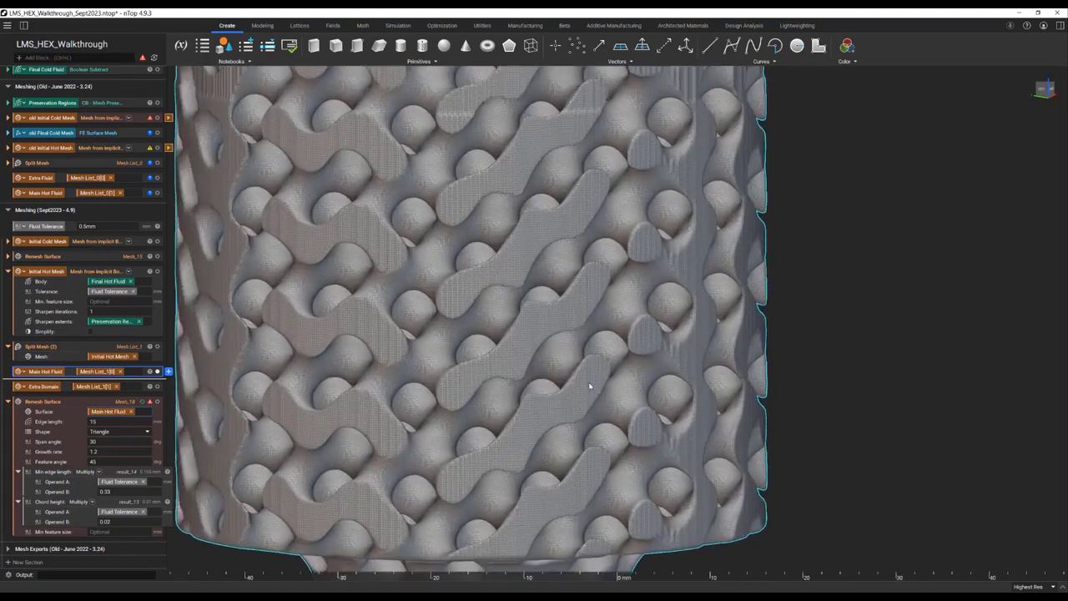
pyautogui.scroll(-8, 715, 358)
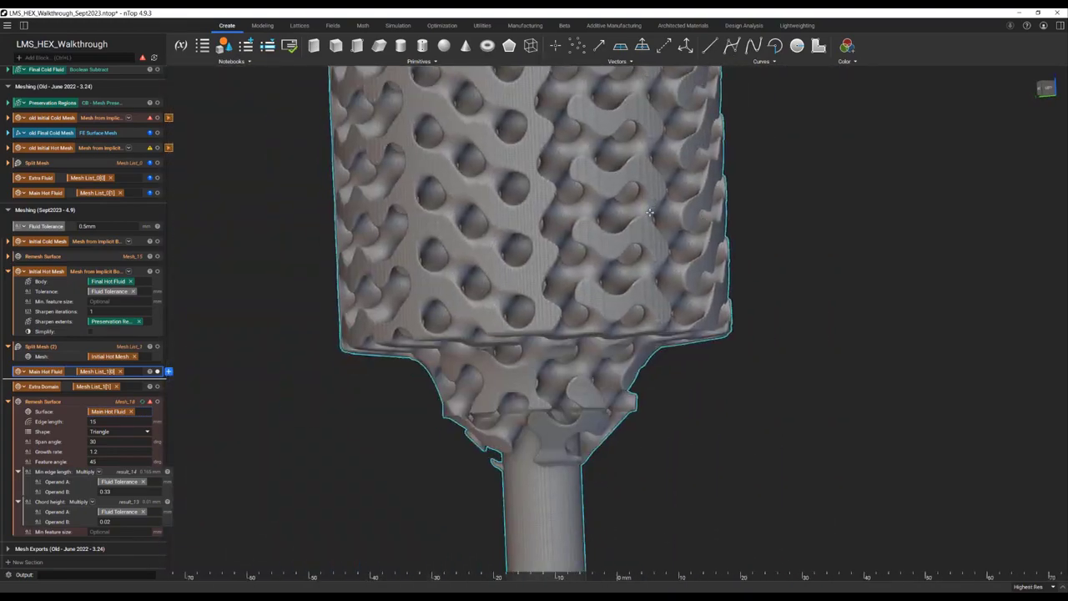
pyautogui.moveTo(649, 212); pyautogui.dragTo(773, 231, button='right')
pyautogui.moveTo(554, 199); pyautogui.dragTo(557, 521, button='middle')
pyautogui.moveTo(572, 312); pyautogui.dragTo(595, 374, button='right')
pyautogui.moveTo(596, 375); pyautogui.dragTo(664, 549, button='middle')
pyautogui.moveTo(664, 549); pyautogui.dragTo(505, 424, button='right')
pyautogui.moveTo(890, 567); pyautogui.dragTo(648, 286, button='middle')
pyautogui.moveTo(648, 285); pyautogui.dragTo(641, 362, button='right')
# Step: Section the Main Hot Fluid mesh horizontally and lower the cut plane to about Z = -6.8 mm, at the top of the lower tube
pyautogui.press('x')
pyautogui.scroll(-10, 641, 362)
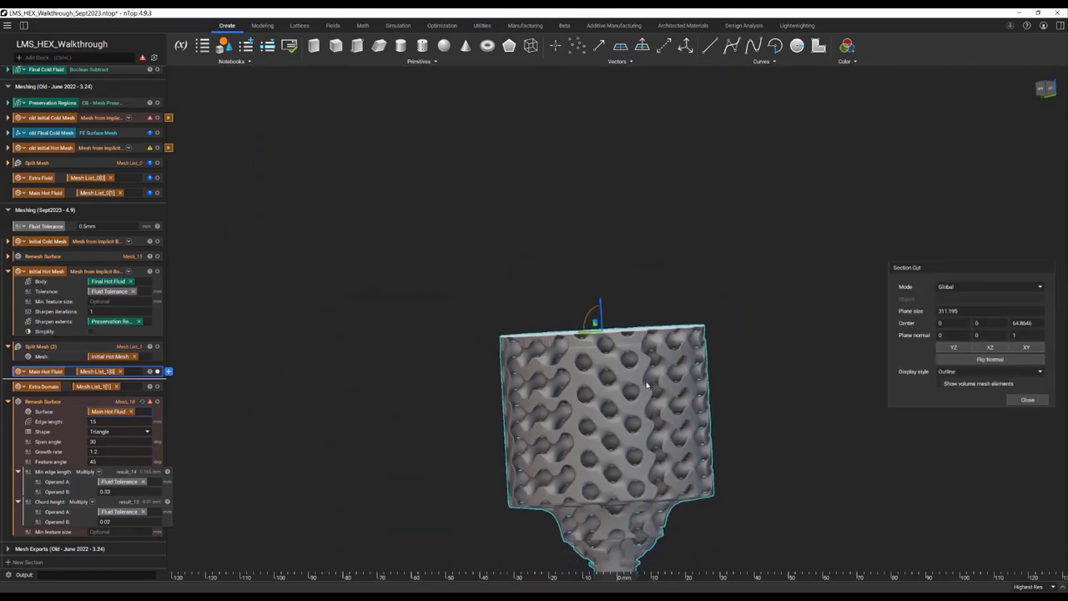
pyautogui.moveTo(585, 236); pyautogui.dragTo(690, 460)
pyautogui.scroll(8, 625, 389)
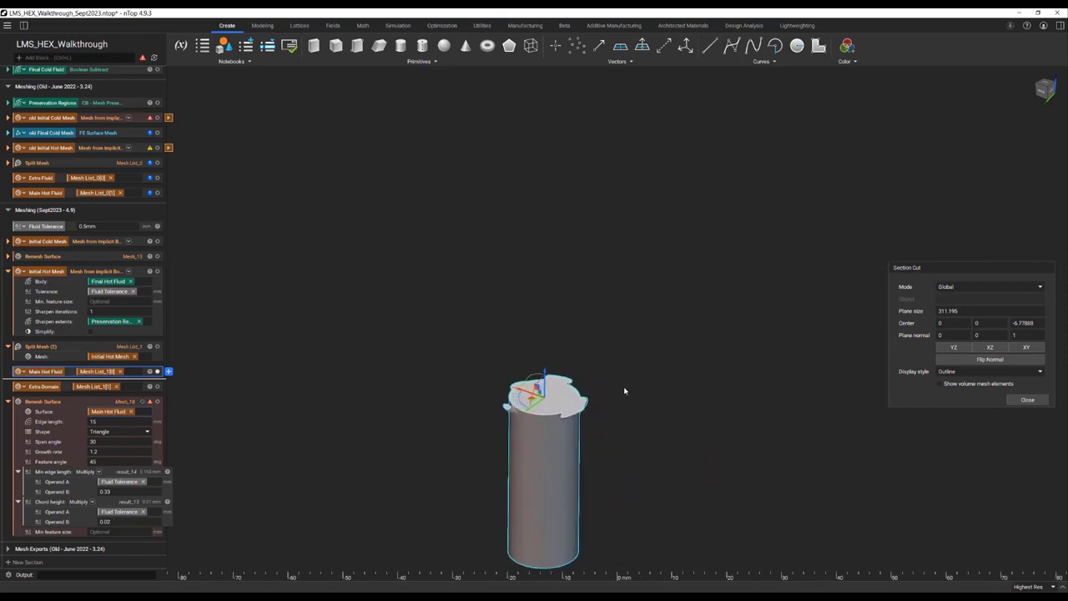
pyautogui.moveTo(609, 390); pyautogui.dragTo(608, 402, button='right')
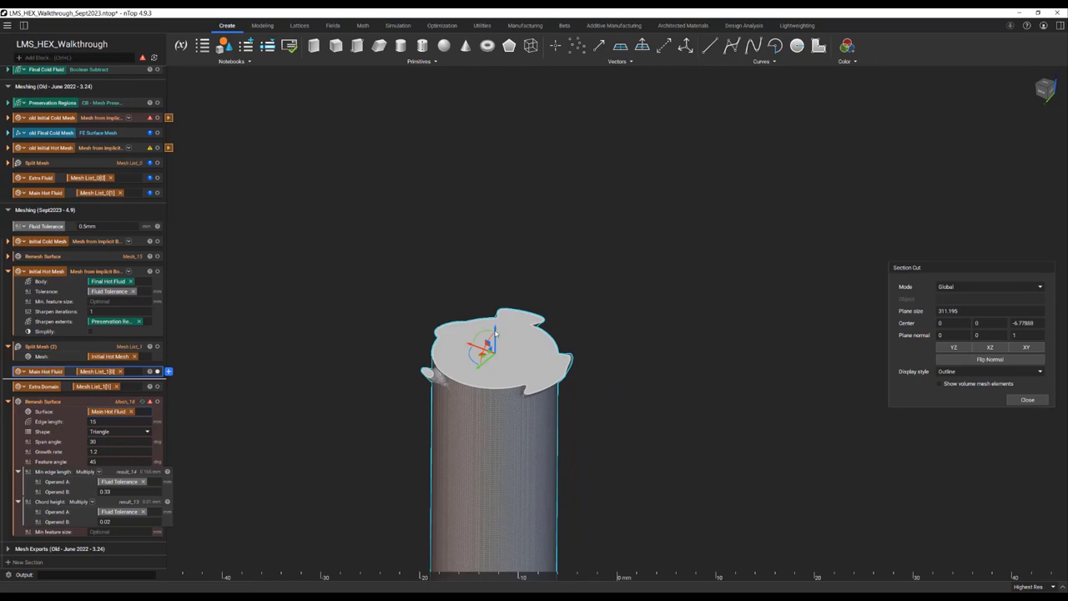
# Step: Raise the section plane into the core to about Z = 34.9 mm to inspect the internal channels
pyautogui.moveTo(495, 332); pyautogui.dragTo(528, 187)
pyautogui.moveTo(612, 188); pyautogui.dragTo(645, 295, button='middle')
pyautogui.scroll(-2, 646, 297)
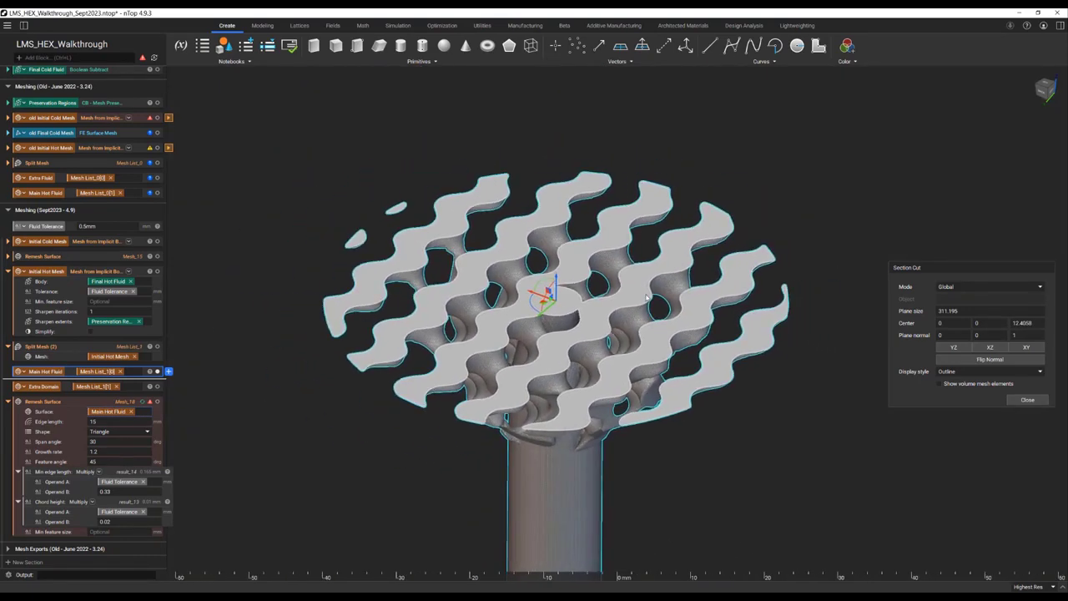
pyautogui.moveTo(557, 278); pyautogui.dragTo(587, 141)
pyautogui.scroll(-3, 587, 142)
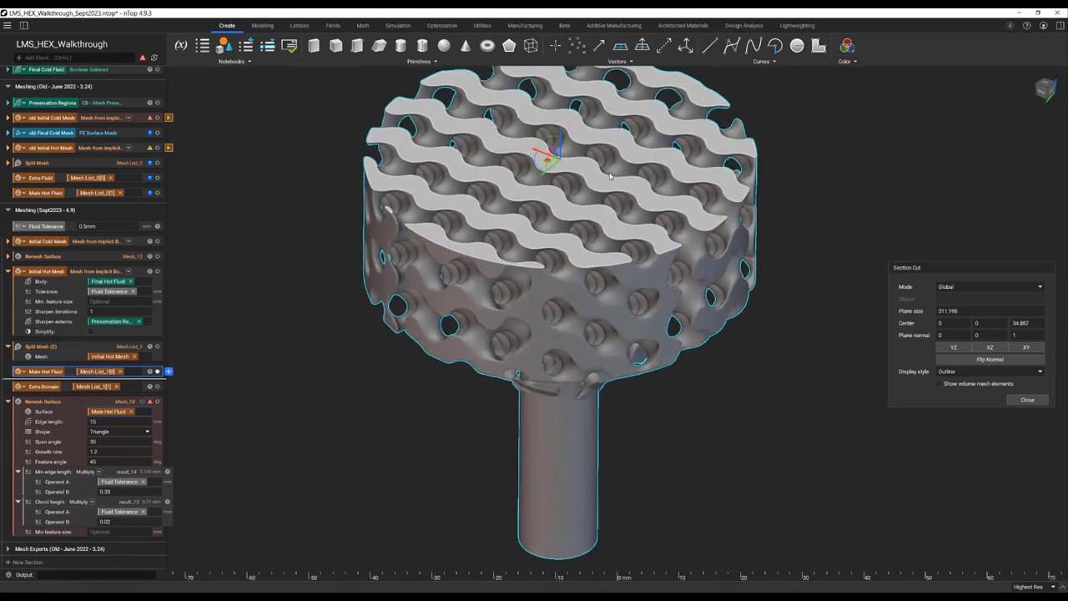
# Step: Raise the section plane to about Z = 93.5 mm, where the core meets the outer ring, and inspect the cut closely
pyautogui.moveTo(614, 177); pyautogui.dragTo(578, 314, button='middle')
pyautogui.scroll(-1, 578, 314)
pyautogui.moveTo(534, 272); pyautogui.dragTo(553, 129)
pyautogui.scroll(5, 545, 334)
pyautogui.scroll(2, 545, 334)
pyautogui.scroll(-3, 545, 334)
pyautogui.scroll(1, 545, 333)
pyautogui.moveTo(486, 331); pyautogui.dragTo(515, 219)
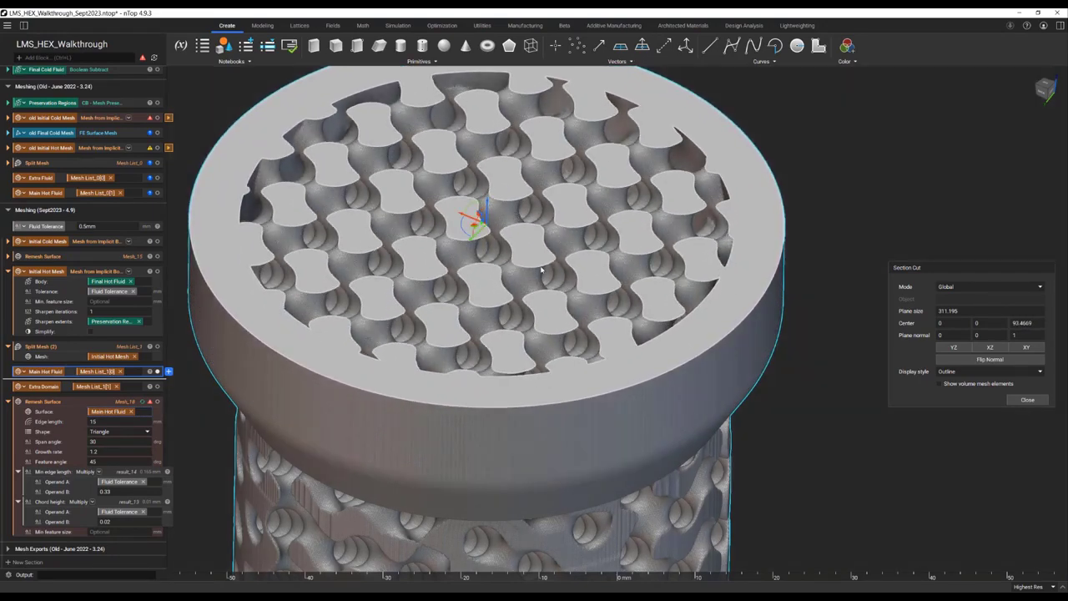
# Step: Raise the section plane above the core to about Z = 102.3 mm and examine the core's top edge inside the ring
pyautogui.scroll(-2, 540, 269)
pyautogui.moveTo(506, 251); pyautogui.dragTo(508, 328, button='middle')
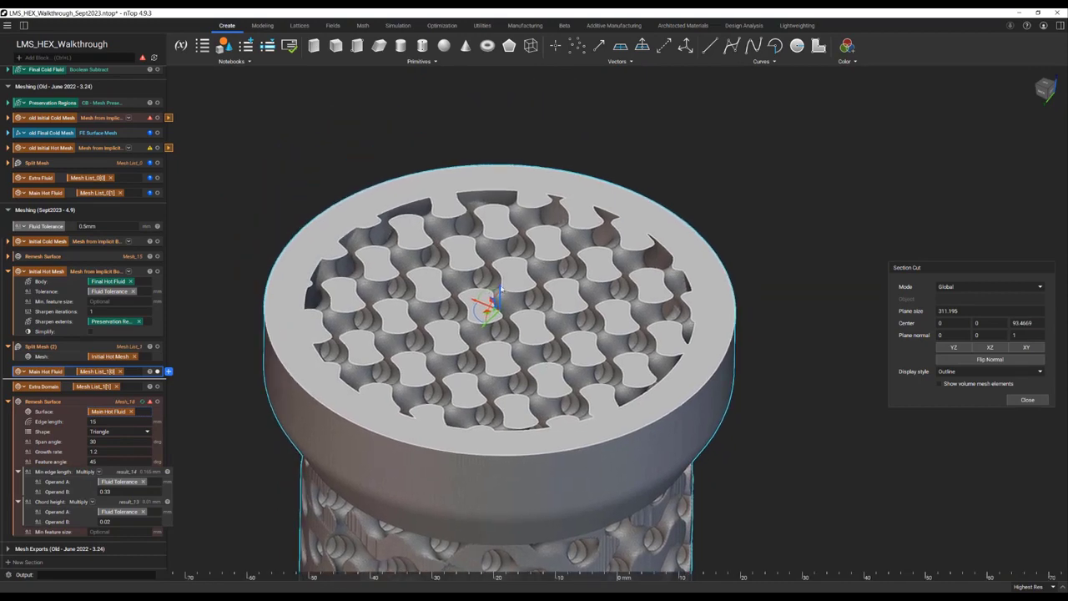
pyautogui.moveTo(501, 288); pyautogui.dragTo(502, 286)
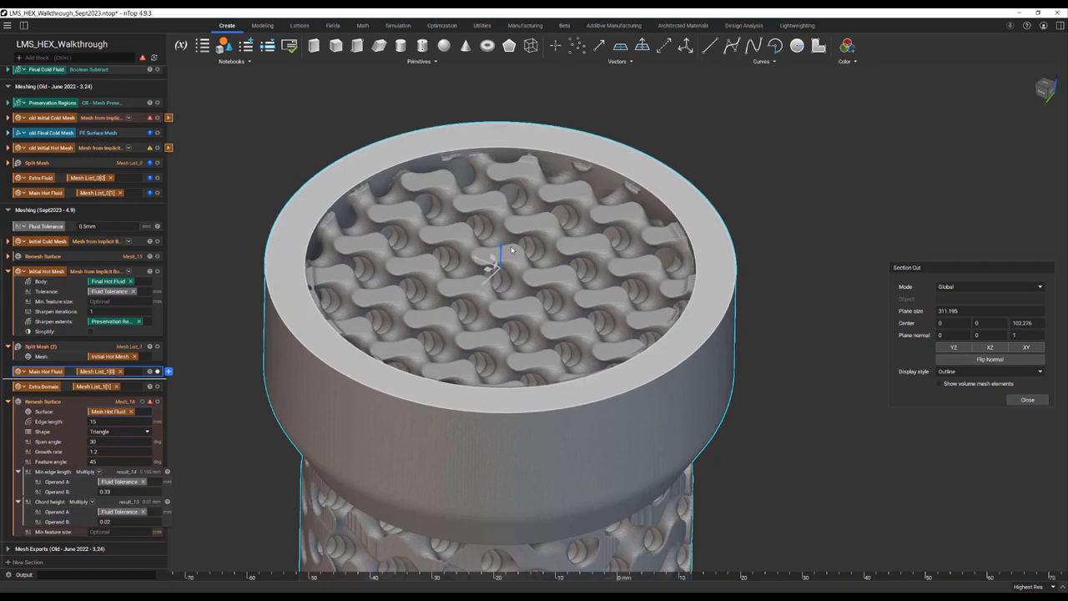
pyautogui.moveTo(512, 250)
pyautogui.mouseDown(button='right')
pyautogui.moveTo(590, 300)
pyautogui.moveTo(496, 241)
pyautogui.moveTo(529, 164)
pyautogui.moveTo(408, 146)
pyautogui.mouseUp(button='right')
pyautogui.scroll(3, 493, 237)
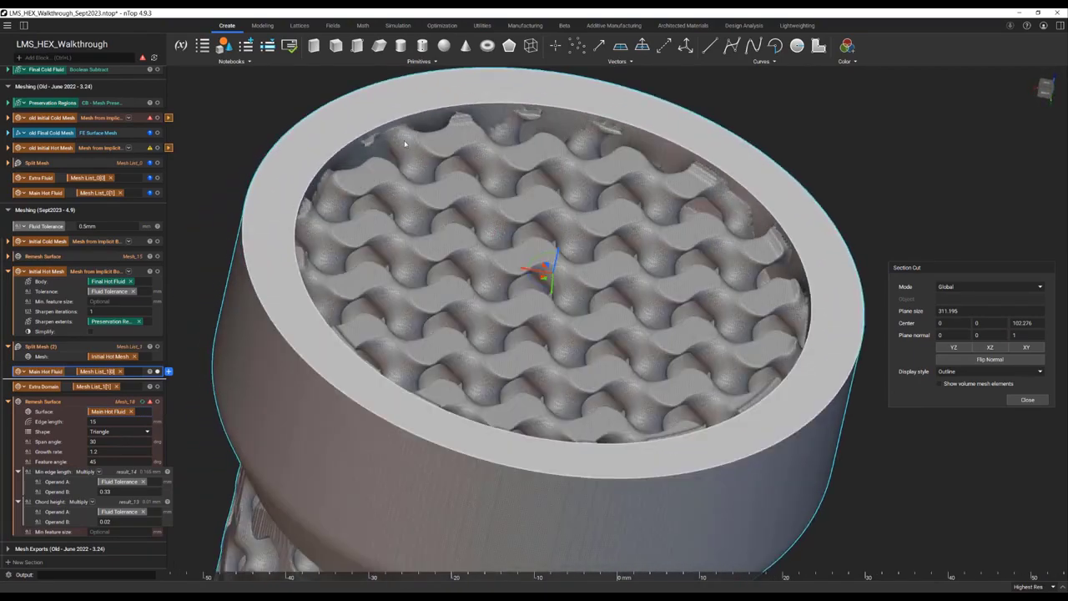
# Step: Inspect the sectioned hot fluid mesh closely where the core's channel ends meet the inner ring wall
pyautogui.scroll(5, 408, 146)
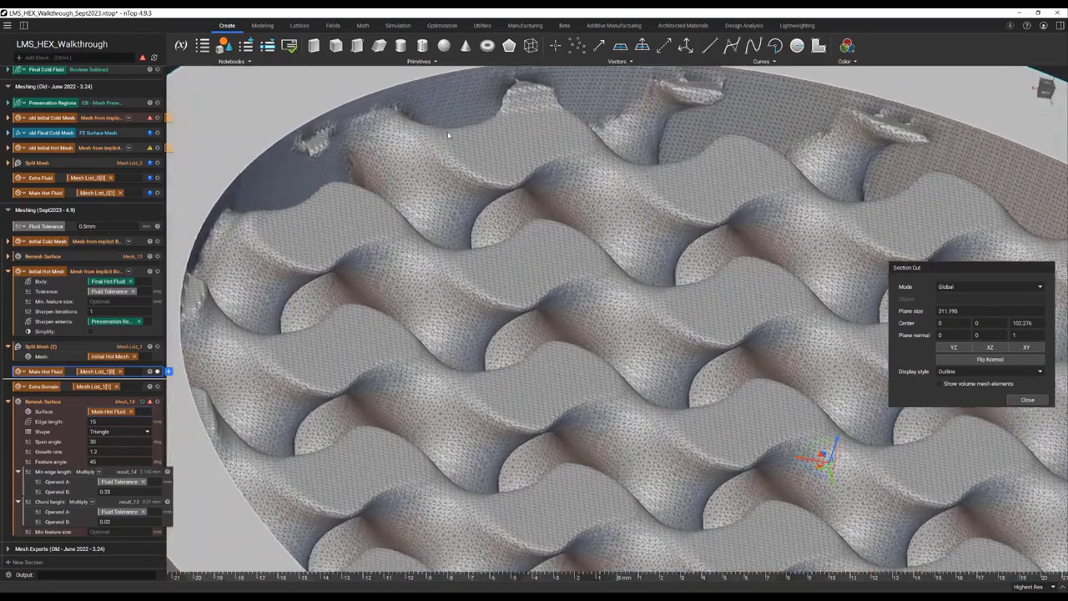
pyautogui.moveTo(448, 135); pyautogui.dragTo(481, 255, button='middle')
pyautogui.moveTo(482, 255); pyautogui.dragTo(534, 150, button='right')
pyautogui.scroll(3, 559, 164)
pyautogui.scroll(-2, 422, 243)
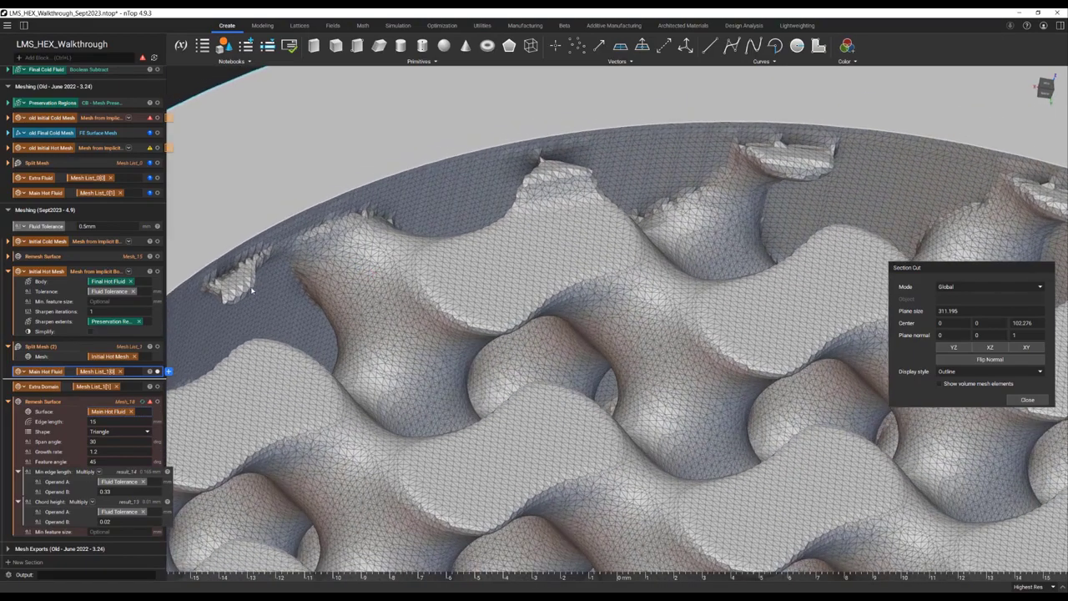
pyautogui.scroll(5, 542, 177)
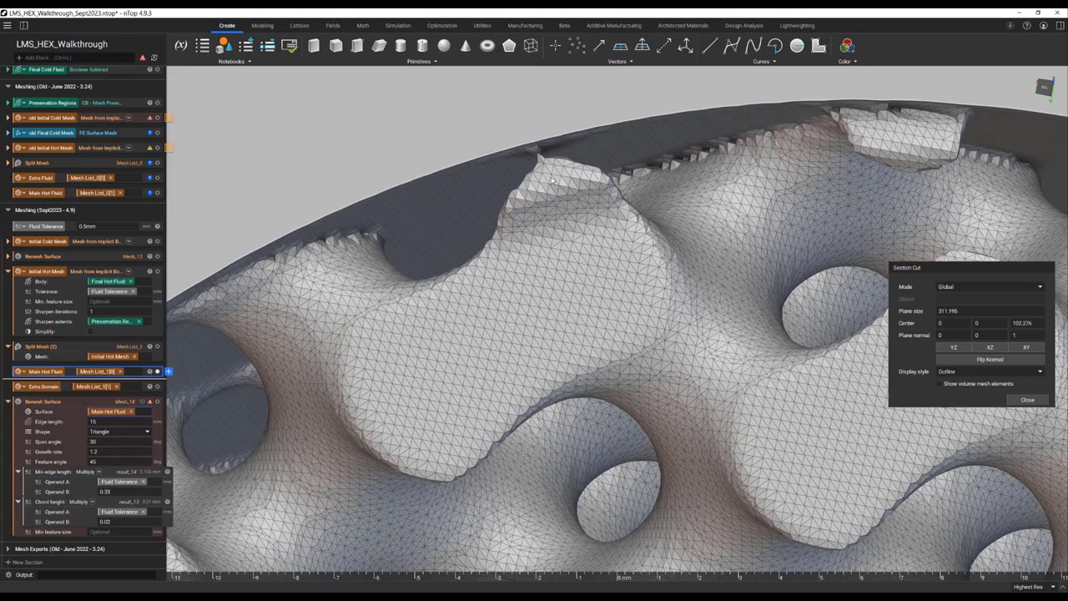
pyautogui.scroll(-4, 542, 200)
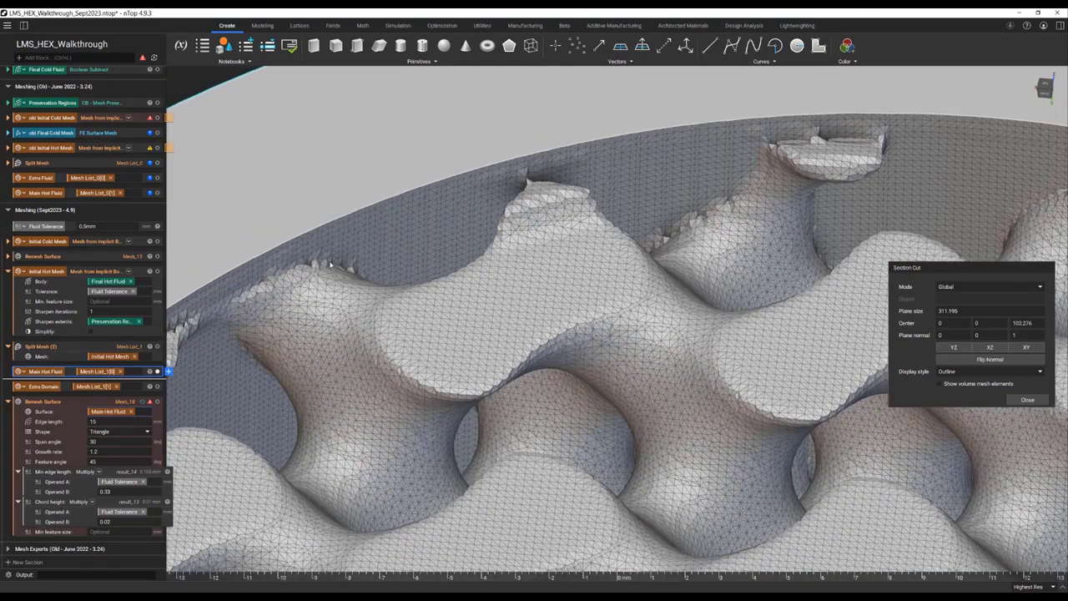
# Step: Set the Initial Hot Mesh minimum feature size to 0.25 mm and switch the Split Mesh block to manual run mode
pyautogui.click(102, 272)
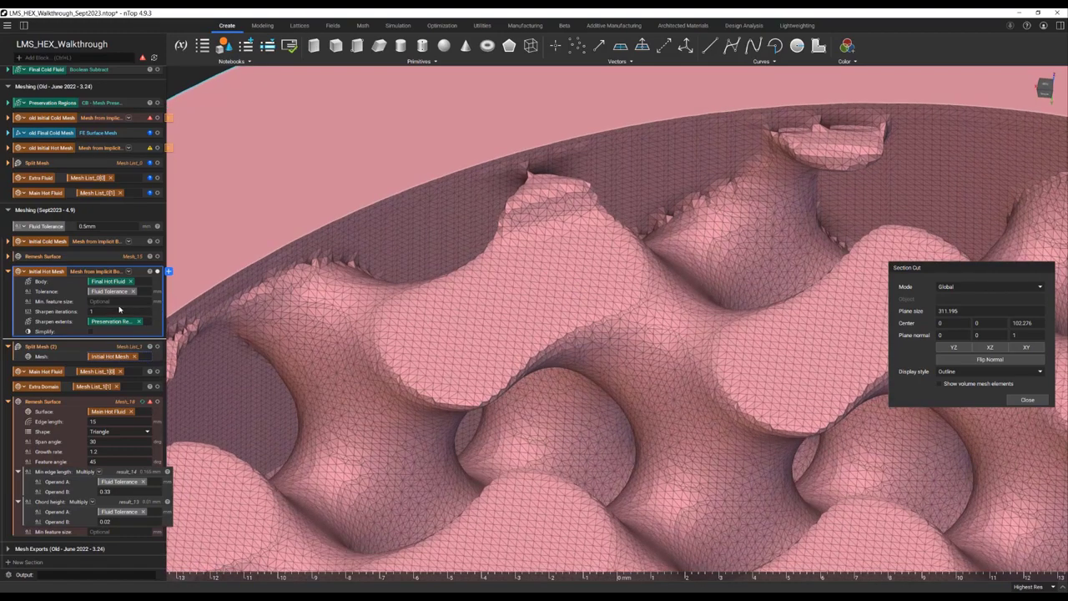
pyautogui.click(119, 301)
pyautogui.write('0.25')
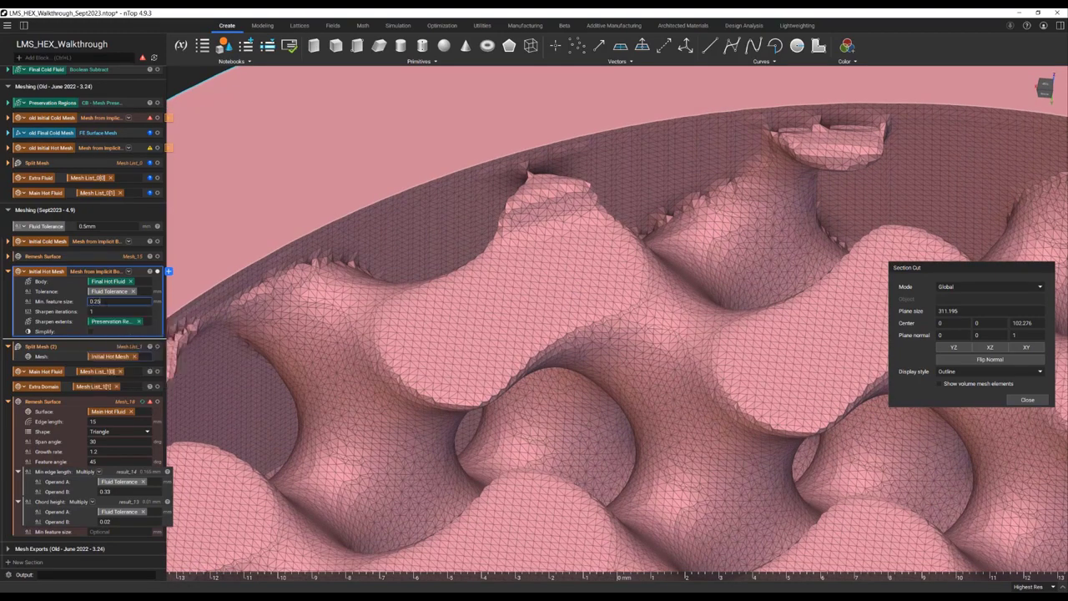
pyautogui.press('Return')
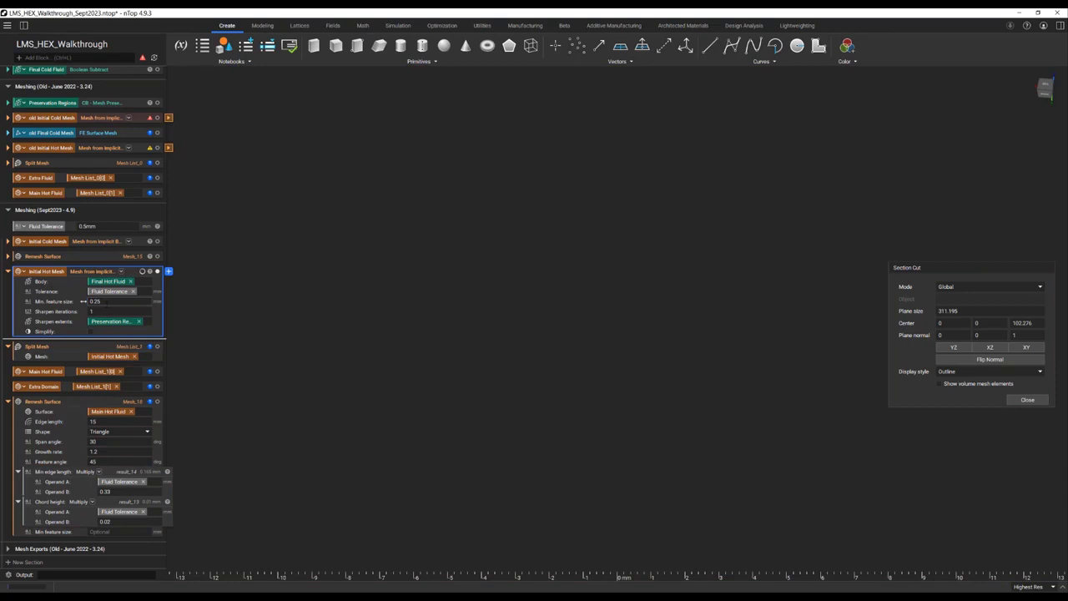
pyautogui.rightClick(144, 347)
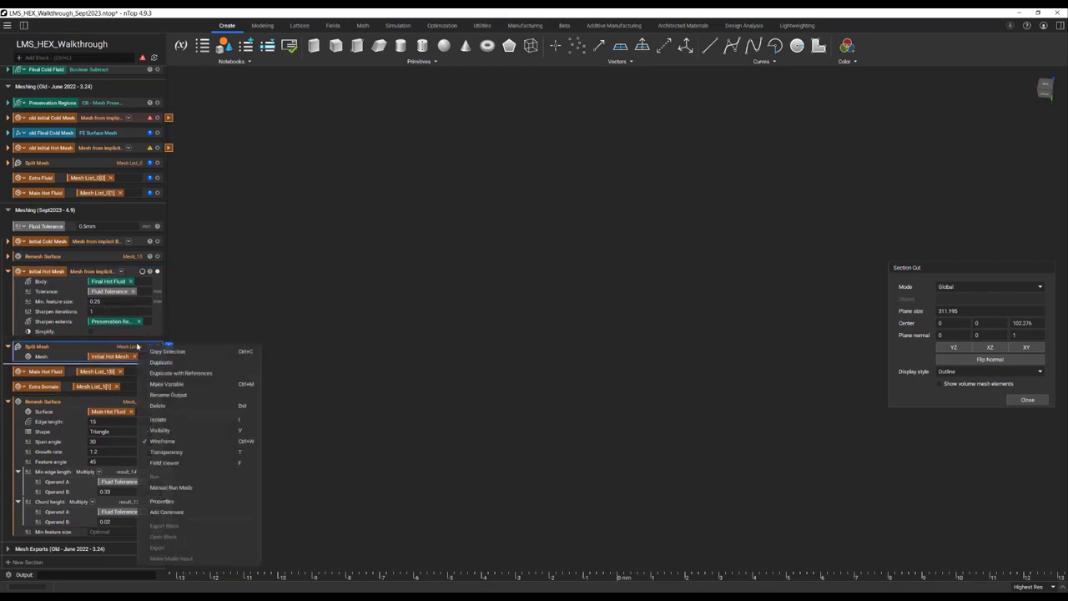
pyautogui.click(199, 490)
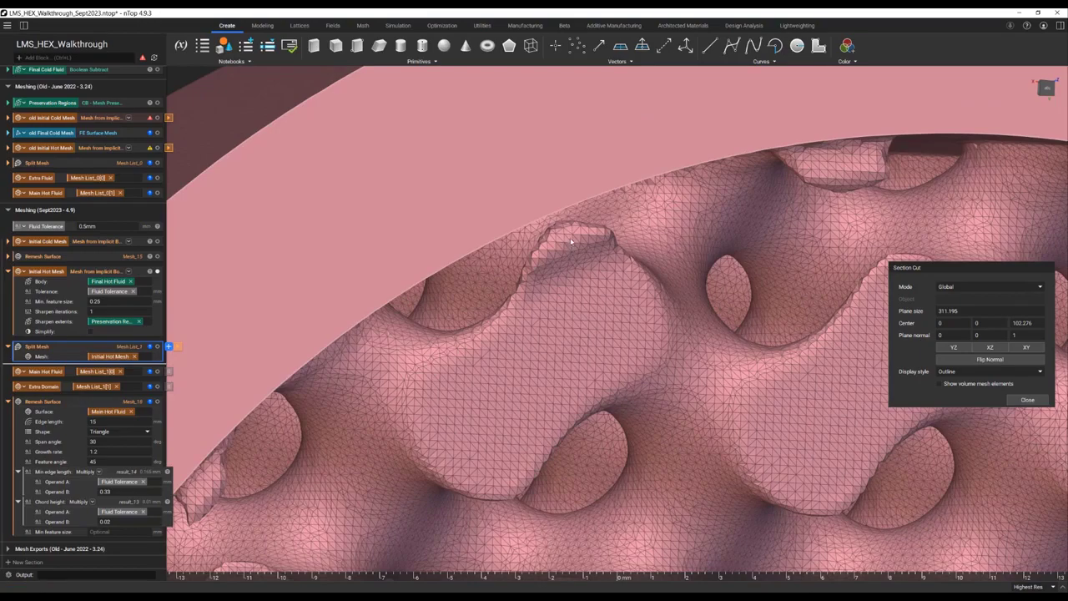
# Step: Examine the regenerated Initial Hot Mesh section around the ring, checking the jagged channel ends and thin edges from several angles
pyautogui.moveTo(566, 233); pyautogui.dragTo(540, 191, button='right')
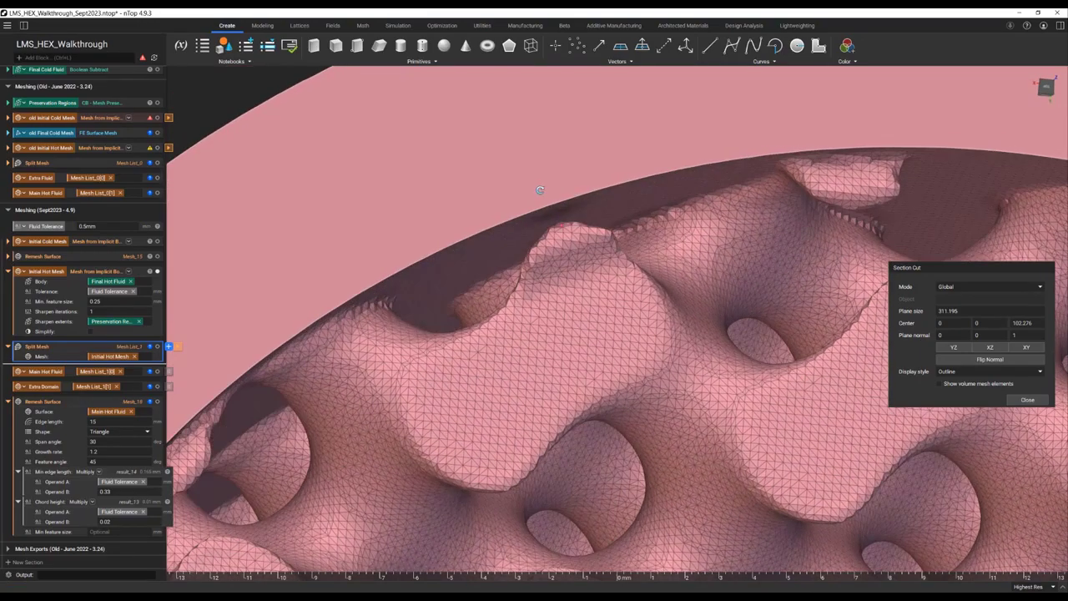
pyautogui.moveTo(567, 233); pyautogui.dragTo(461, 335, button='right')
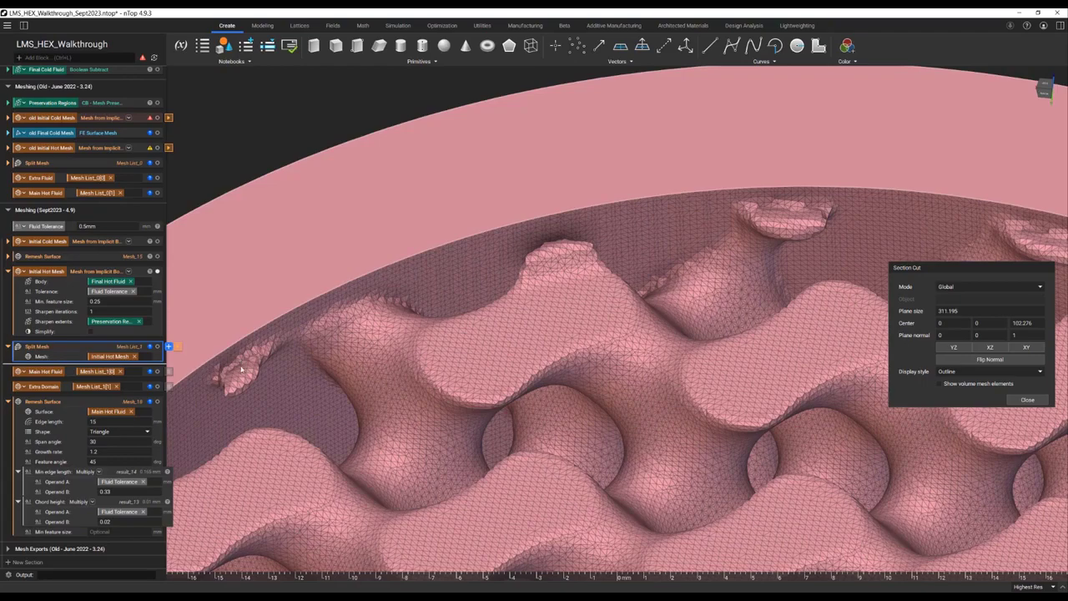
pyautogui.moveTo(255, 378); pyautogui.dragTo(572, 381, button='right')
pyautogui.scroll(-3, 571, 381)
pyautogui.moveTo(636, 453); pyautogui.dragTo(638, 285, button='middle')
pyautogui.moveTo(637, 285); pyautogui.dragTo(608, 426, button='right')
pyautogui.scroll(-2, 608, 427)
pyautogui.moveTo(595, 437); pyautogui.dragTo(584, 375, button='middle')
pyautogui.moveTo(584, 374); pyautogui.dragTo(616, 240, button='right')
pyautogui.scroll(3, 387, 284)
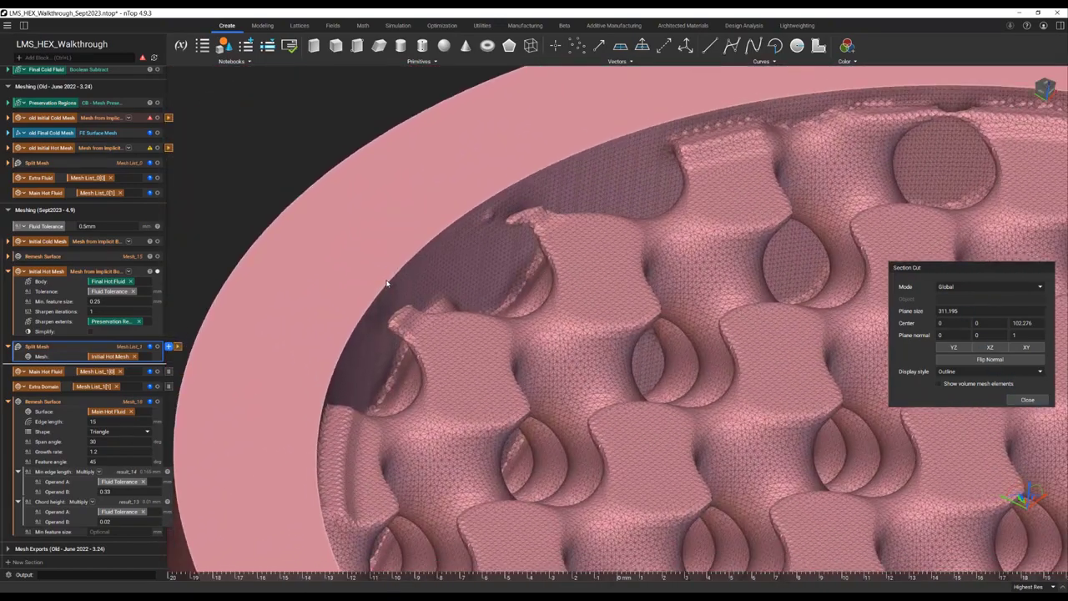
# Step: Display the Final Hot Fluid implicit body with the same XY section cut to compare it with the mesh
pyautogui.scroll(4, 97, 179)
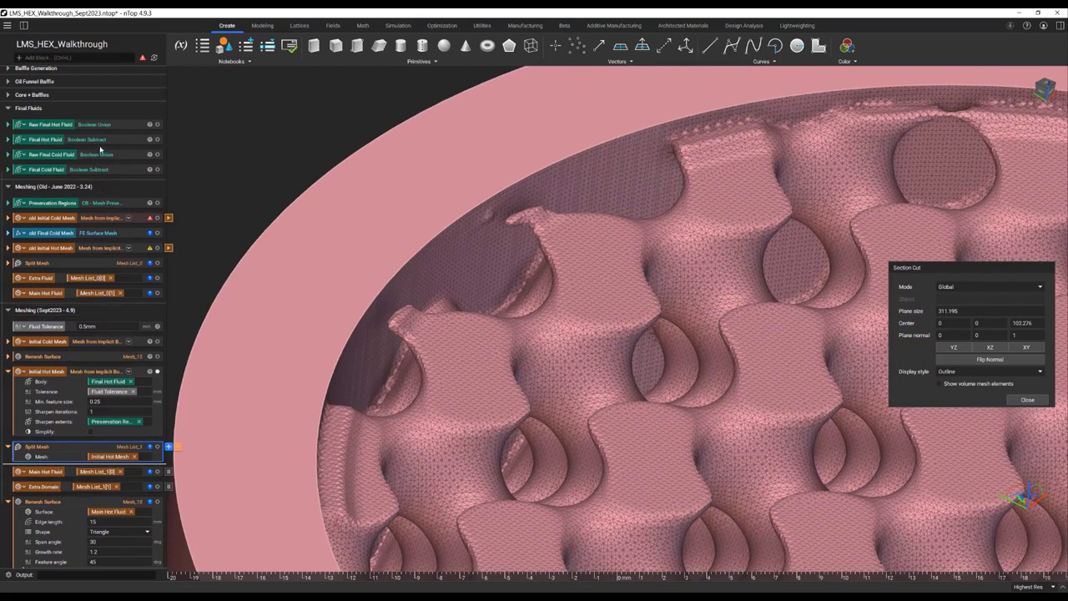
pyautogui.click(108, 139)
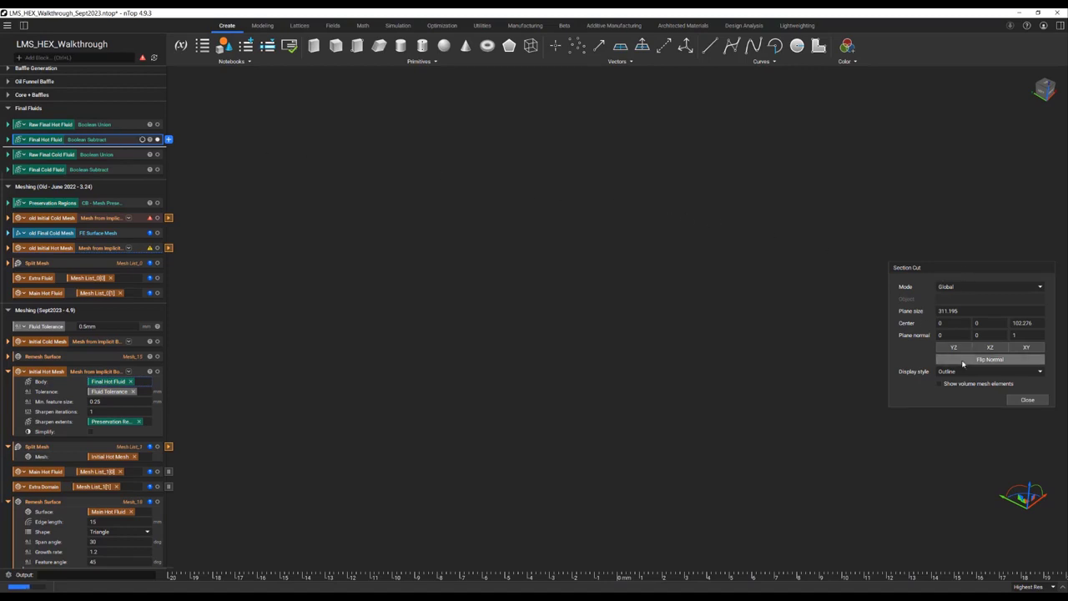
pyautogui.click(956, 334)
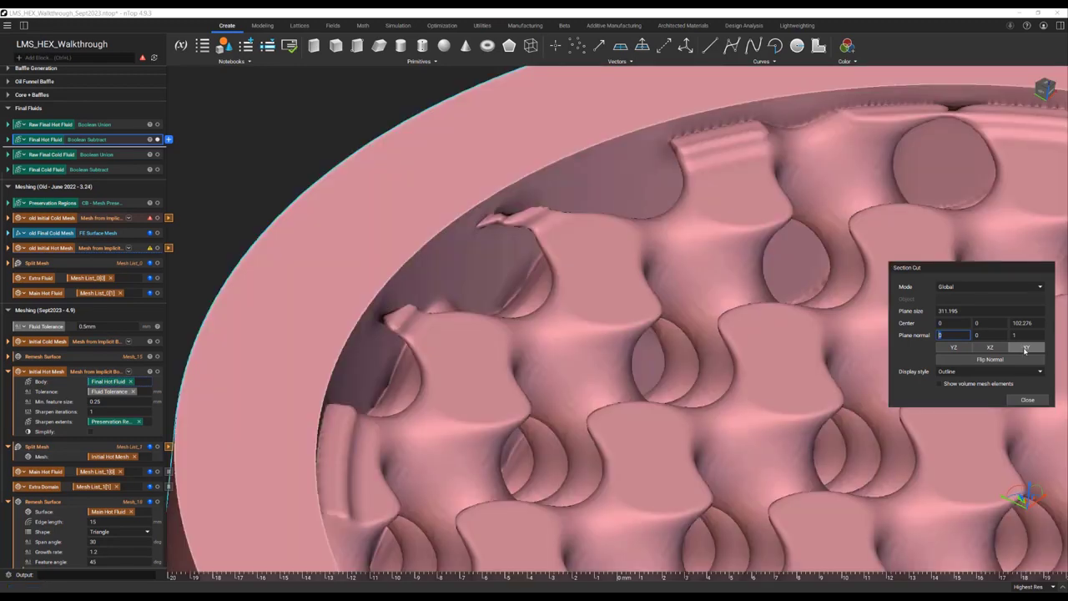
pyautogui.click(1031, 352)
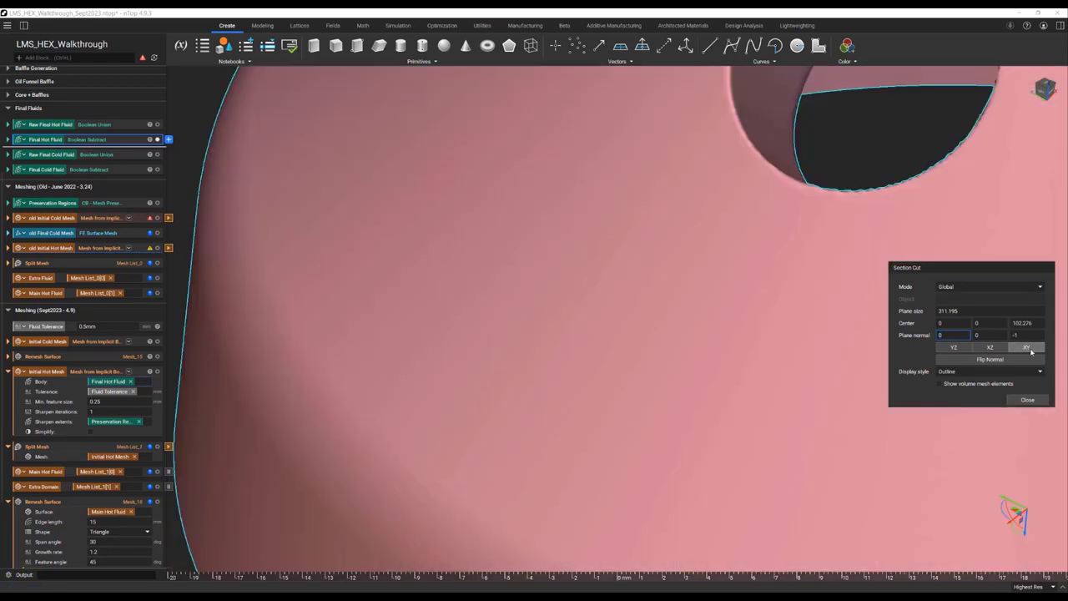
pyautogui.click(1031, 351)
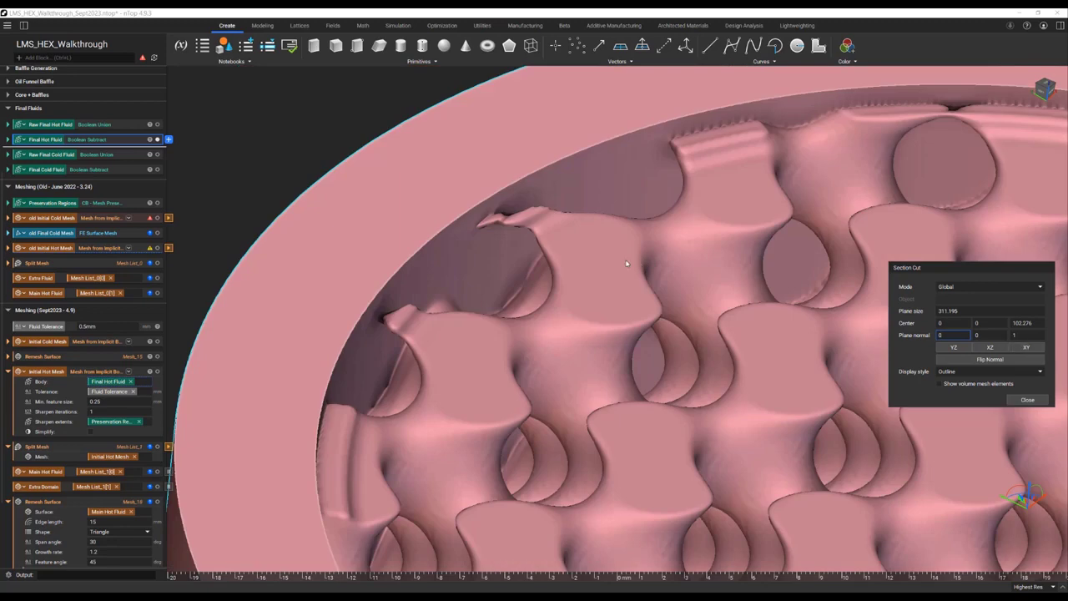
# Step: Preview the sectioned Final Hot Fluid in image capture mode, exit it, and examine the channel edges along the inner wall
pyautogui.click(573, 227)
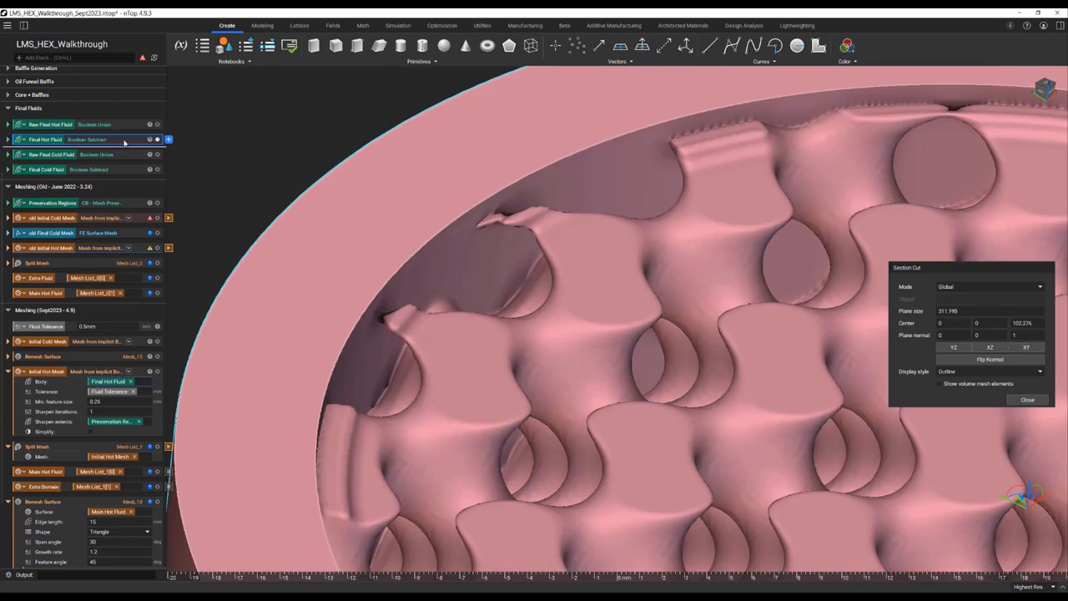
pyautogui.hotkey('ctrl', 'p')
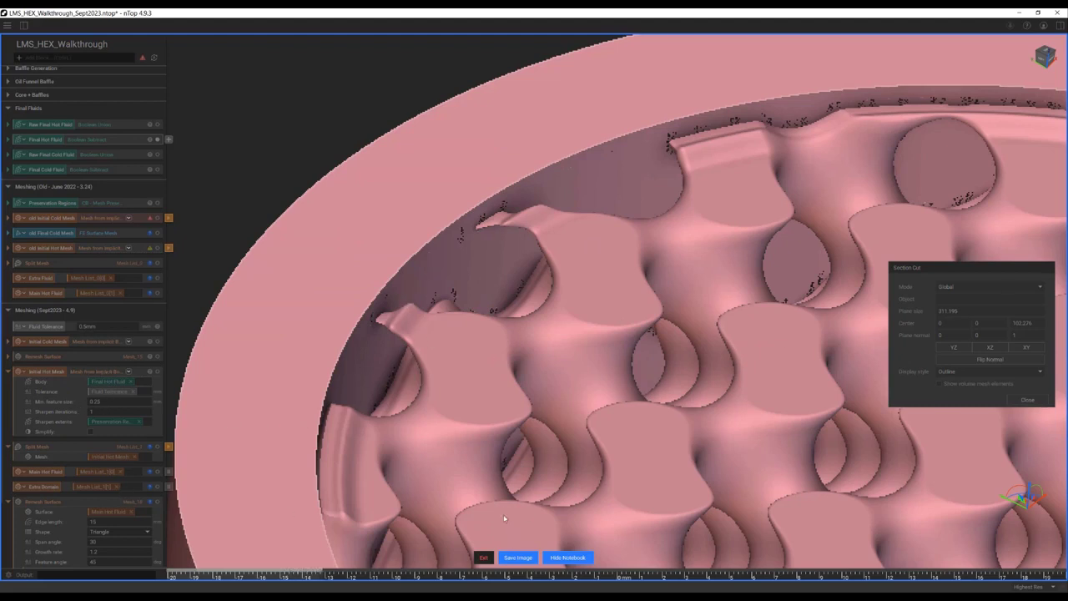
pyautogui.click(484, 556)
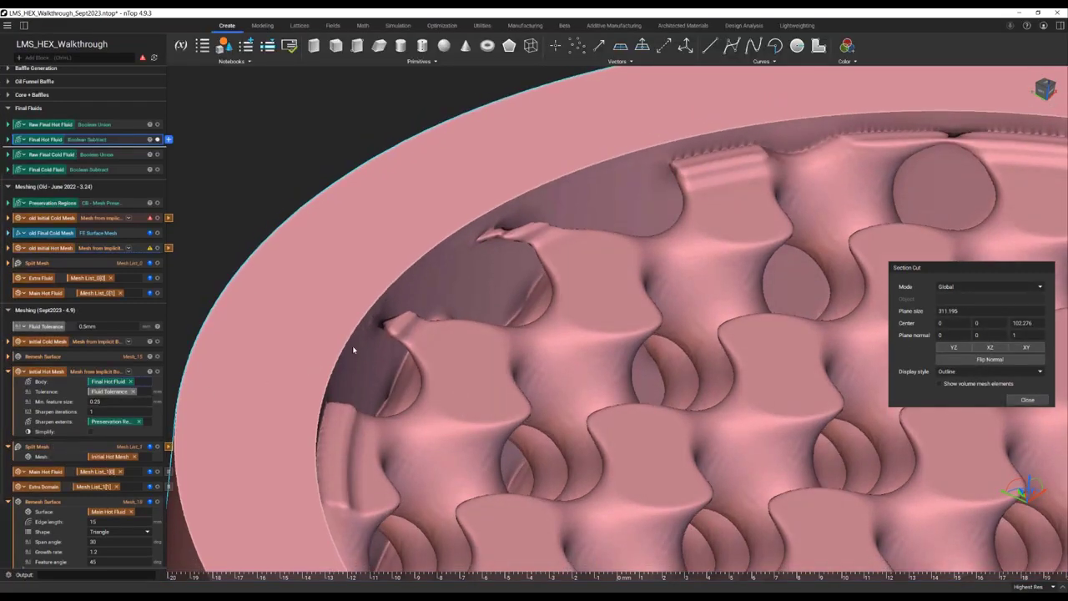
pyautogui.moveTo(353, 352); pyautogui.dragTo(362, 322, button='right')
pyautogui.scroll(-2, 477, 322)
pyautogui.moveTo(524, 322); pyautogui.dragTo(470, 259, button='middle')
pyautogui.scroll(3, 470, 261)
pyautogui.scroll(-1, 84, 392)
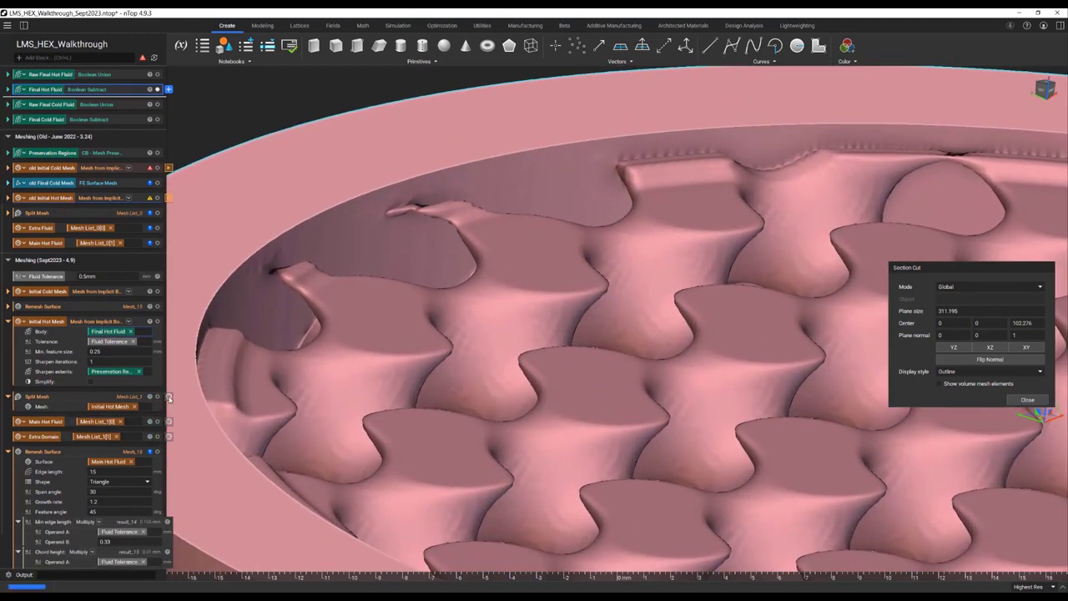
# Step: Turn off manual run mode on the Split Mesh block and collapse the Initial Hot Mesh block
pyautogui.rightClick(149, 399)
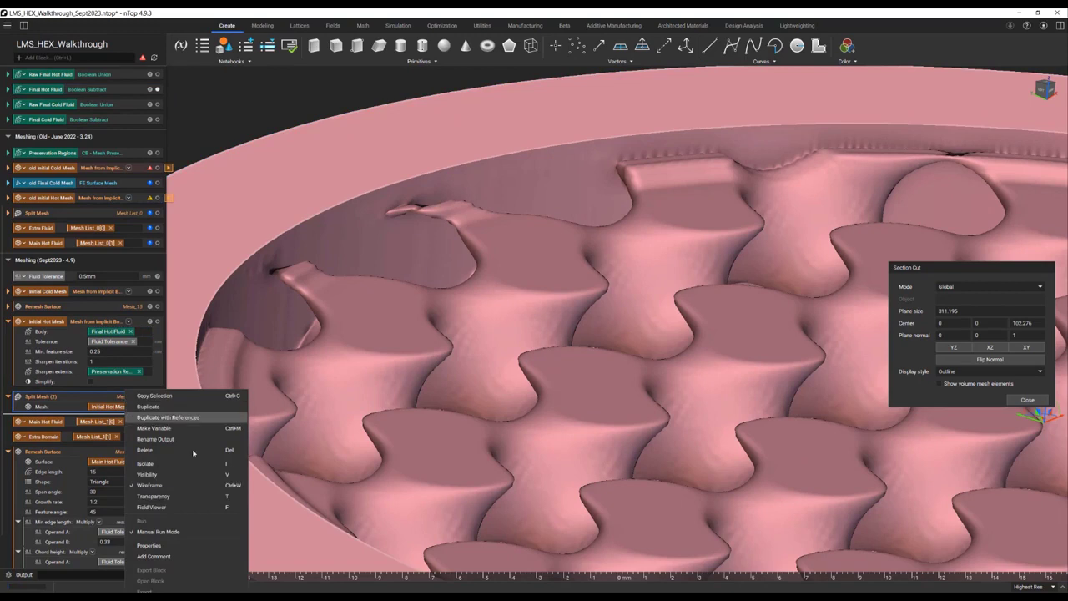
pyautogui.click(202, 531)
pyautogui.scroll(-1, 96, 464)
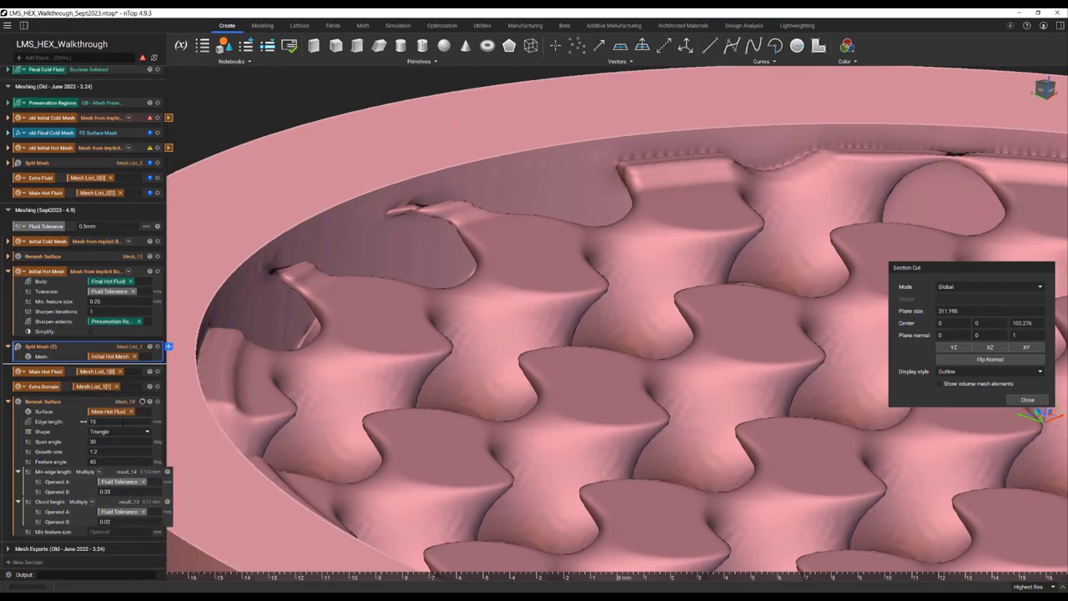
pyautogui.click(123, 402)
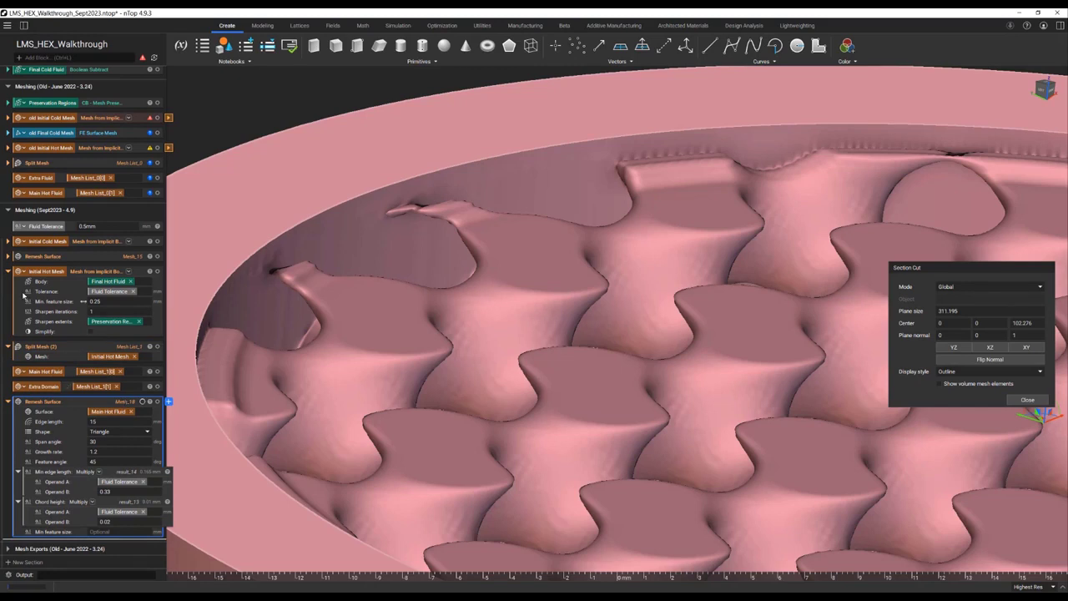
pyautogui.click(9, 272)
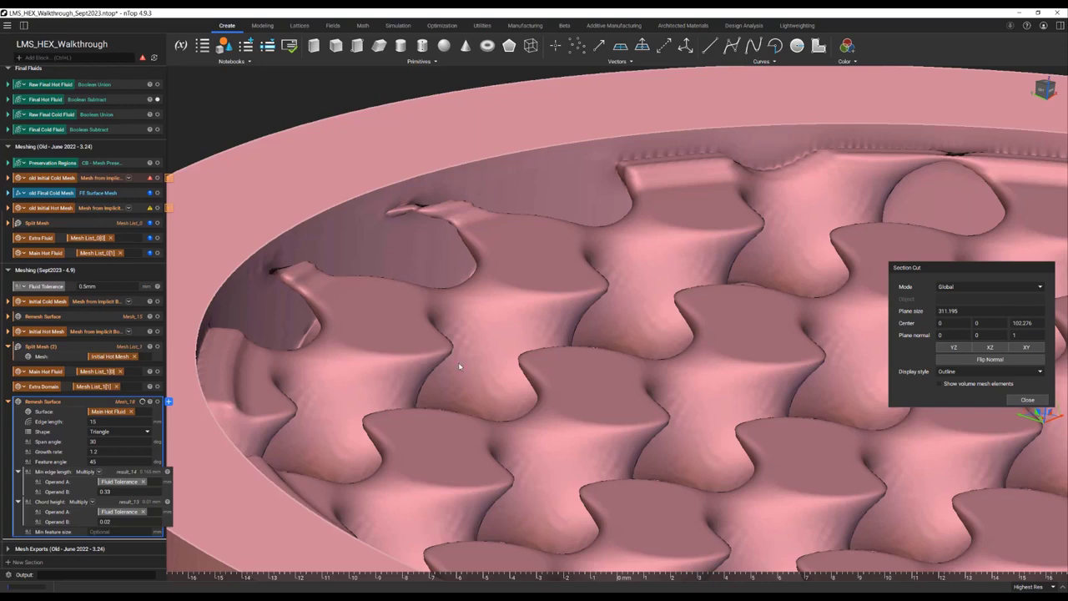
# Step: Close the section cut and create an Initial Solid Mesh from the HEX Core body with a Solid Tolerance variable of 0.25 mm
pyautogui.click(1023, 399)
pyautogui.scroll(-10, 455, 467)
pyautogui.write('Initial Solid Mesh')
pyautogui.click(115, 503)
pyautogui.write('HEX')
pyautogui.click(114, 515)
pyautogui.write('Solid Tolerance0.2')
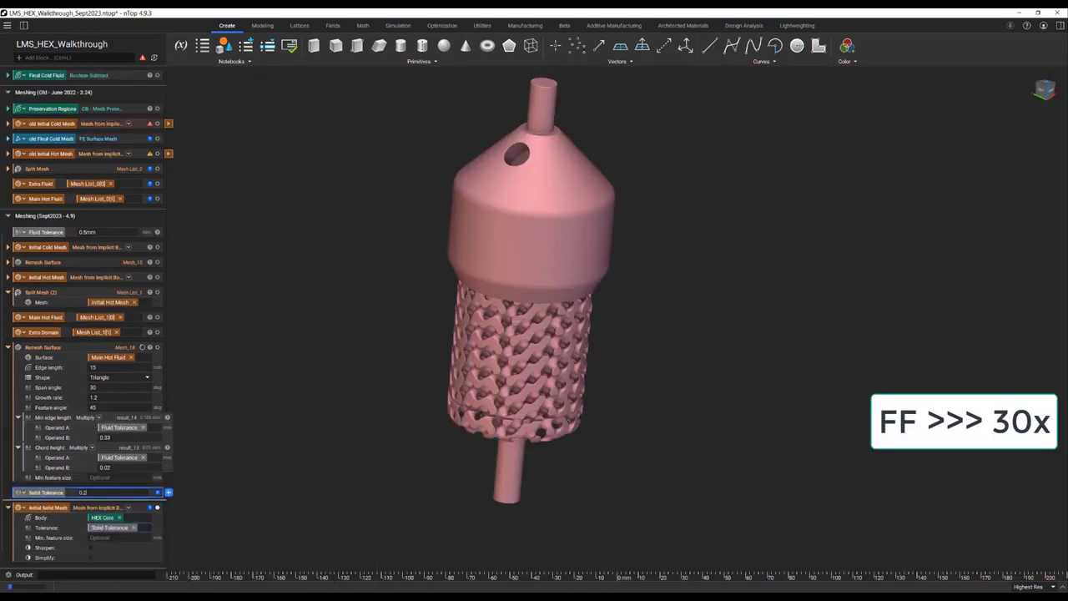
pyautogui.write('5mm')
# Step: Remesh the Initial Solid Mesh with edge length 10, minimum edge length 0.33 × Solid Tolerance and chord height 0.02 × Solid Tolerance
pyautogui.scroll(-3, 128, 462)
pyautogui.moveTo(47, 375); pyautogui.dragTo(119, 451)
pyautogui.write('0.33')
pyautogui.click(119, 522)
pyautogui.write('0.02')
pyautogui.click(120, 421)
pyautogui.write('10')
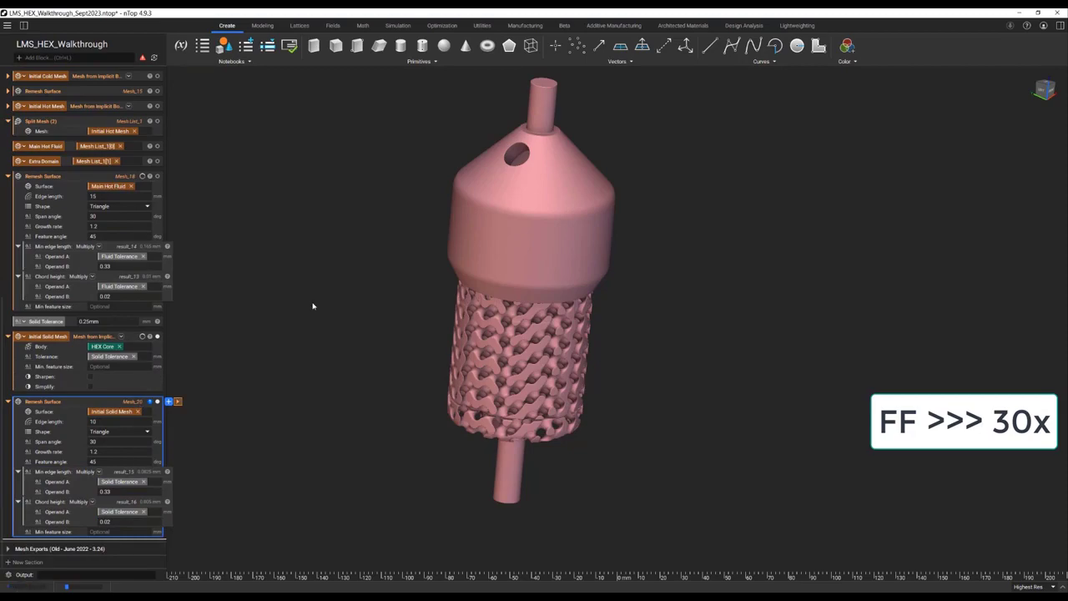
# Step: Display the Initial Solid Mesh and inspect the mesh on the gyroid core's thin walls up close
pyautogui.click(47, 336)
pyautogui.scroll(5, 558, 323)
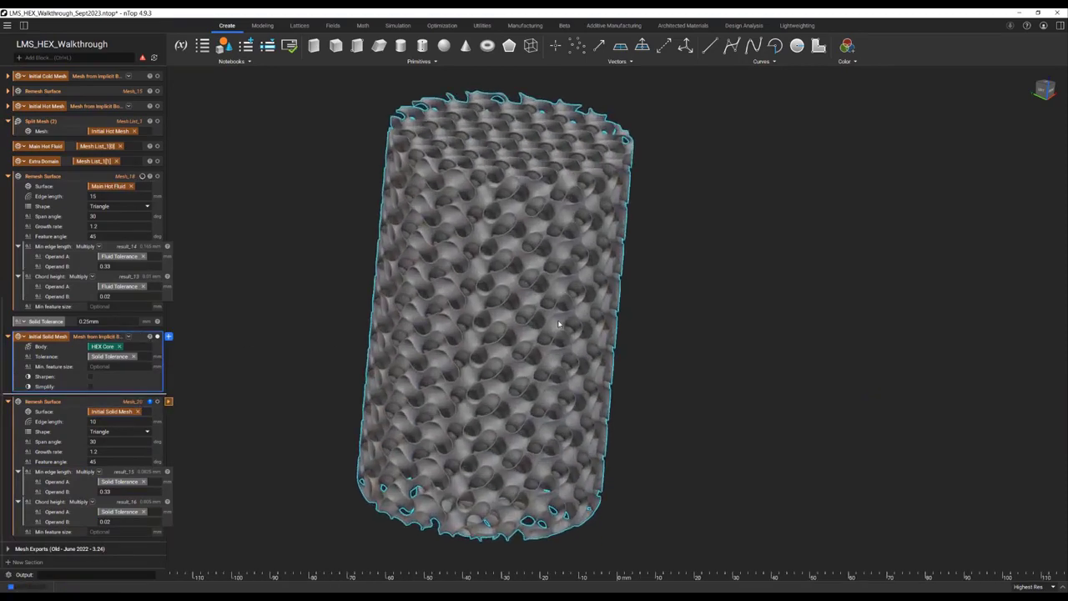
pyautogui.scroll(10, 559, 324)
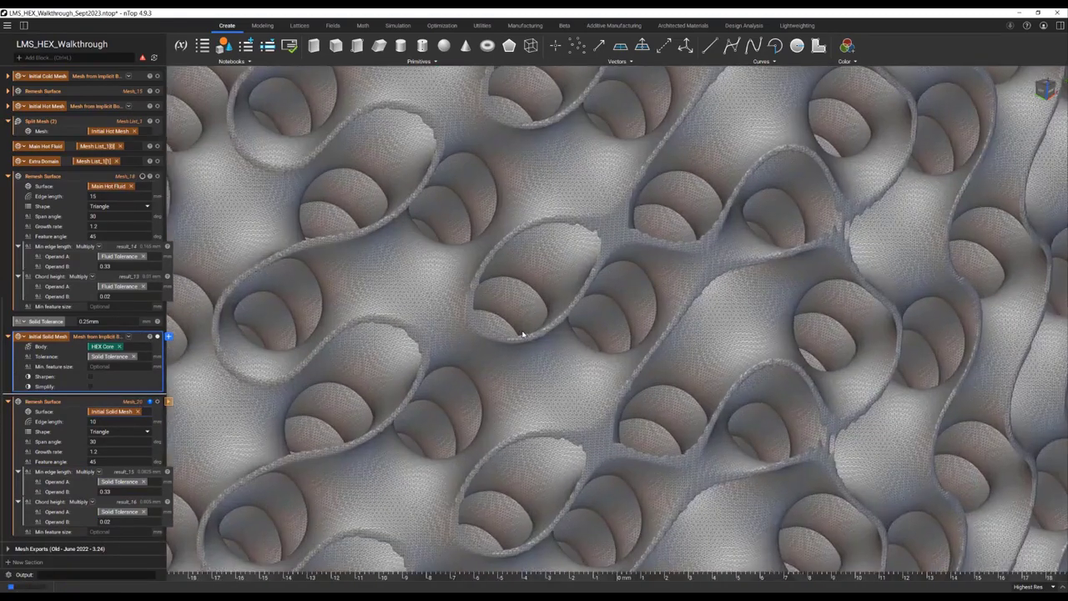
pyautogui.scroll(3, 523, 334)
pyautogui.moveTo(491, 365); pyautogui.dragTo(204, 318, button='right')
# Step: Show the HEX Core body from the HEX Core and Fluid Generation section and give it a teal display colour
pyautogui.scroll(8, 101, 334)
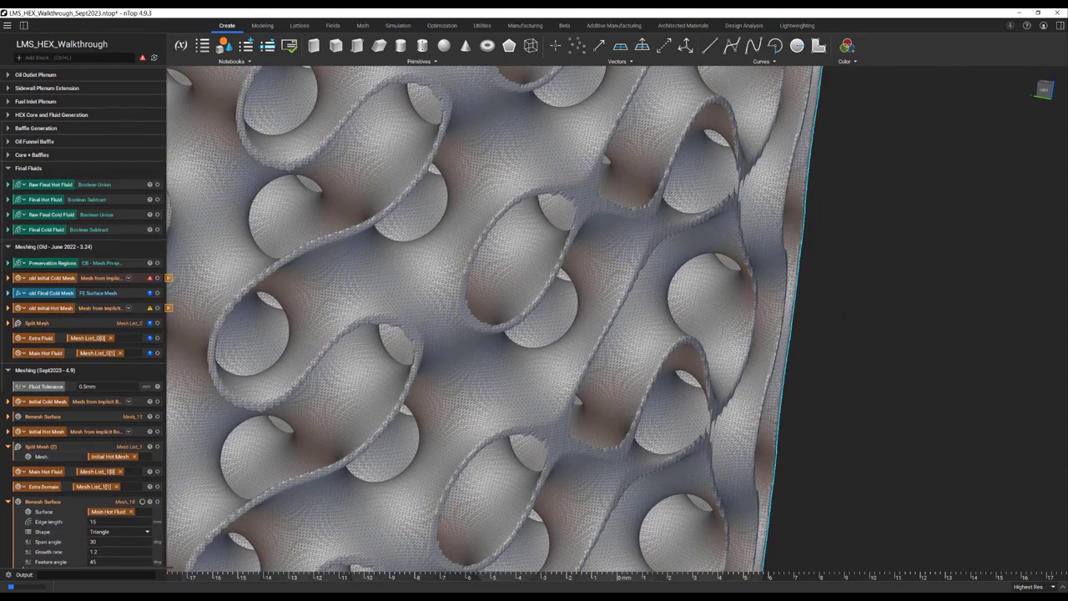
pyautogui.click(9, 115)
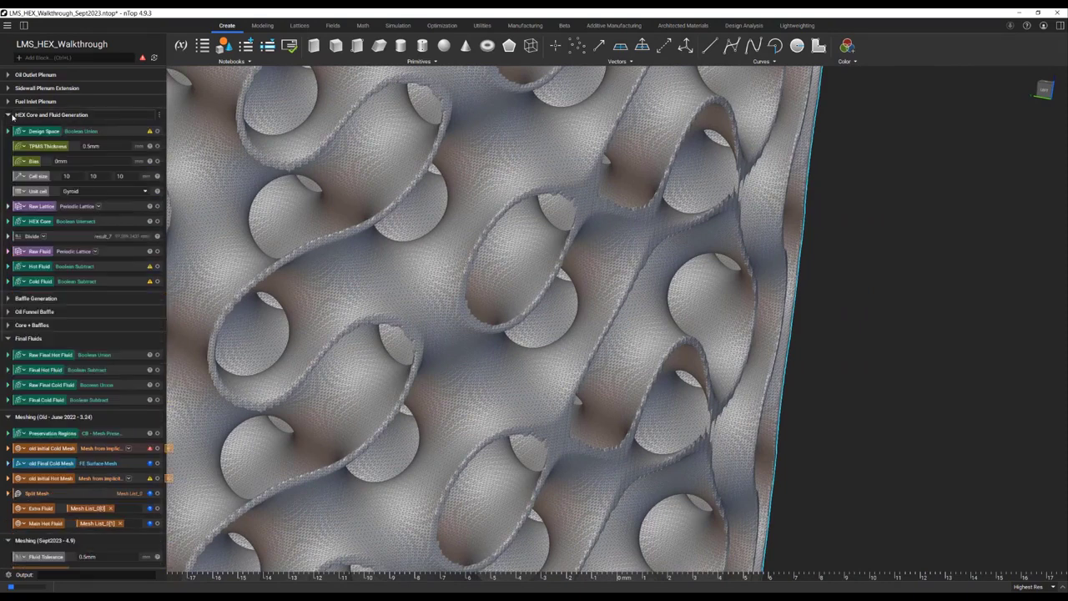
pyautogui.click(157, 222)
pyautogui.click(152, 222)
pyautogui.click(1058, 25)
pyautogui.click(1022, 73)
pyautogui.click(1016, 102)
pyautogui.click(797, 241)
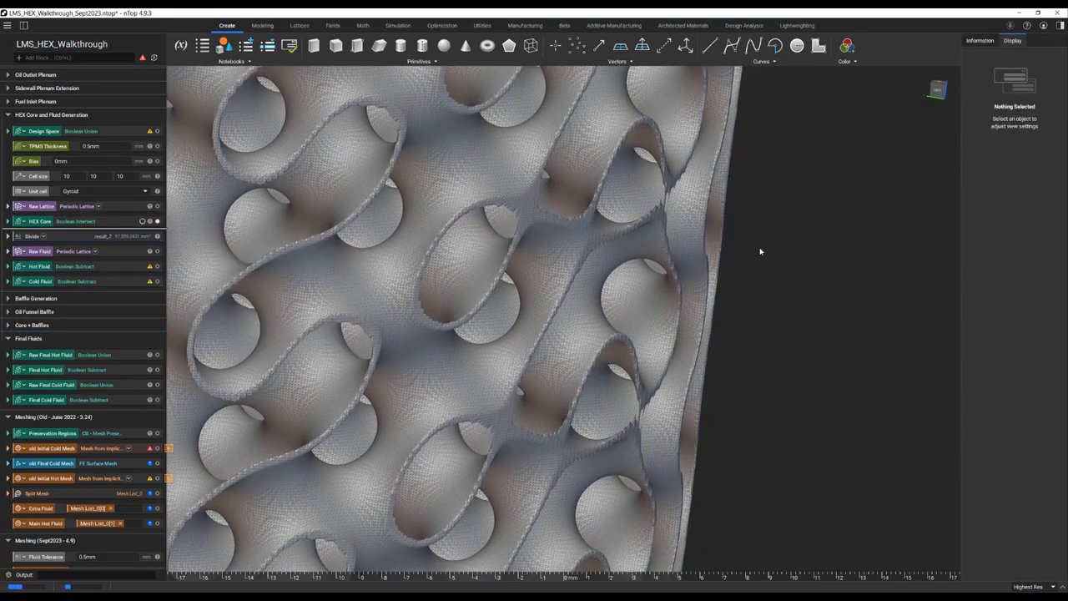
# Step: Examine the gyroid walls and the whole HEX Core body from different angles
pyautogui.moveTo(719, 250); pyautogui.dragTo(669, 239)
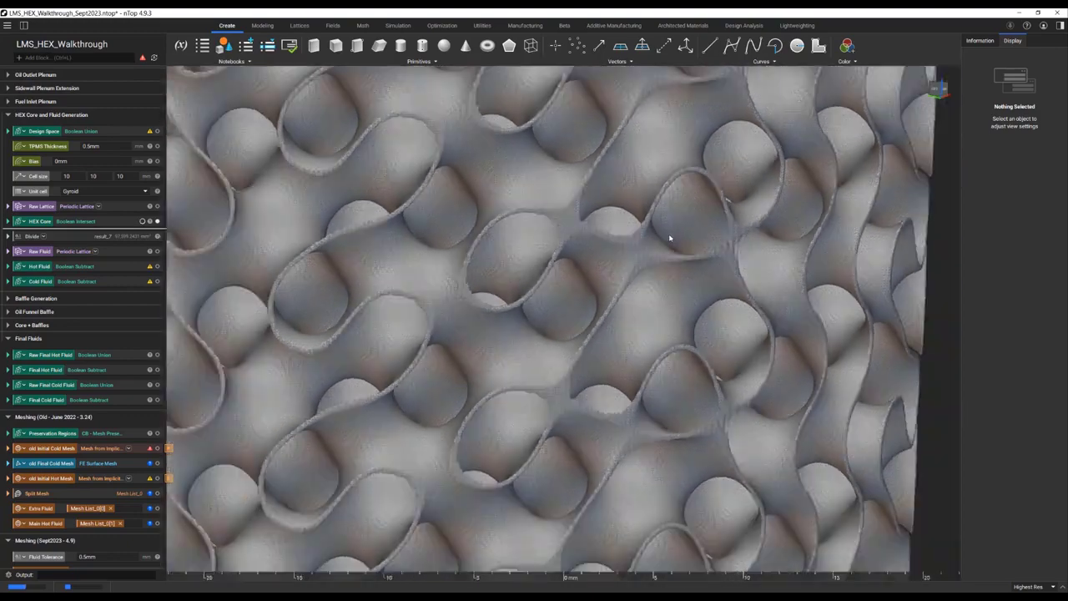
pyautogui.scroll(-10, 669, 238)
pyautogui.moveTo(632, 231); pyautogui.dragTo(536, 269)
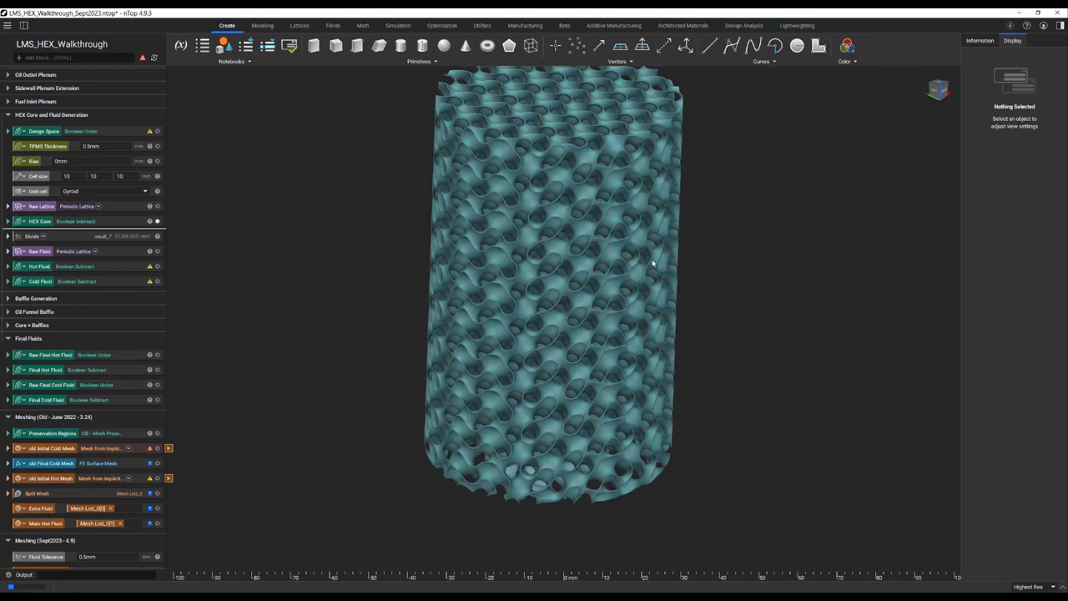
pyautogui.scroll(5, 652, 259)
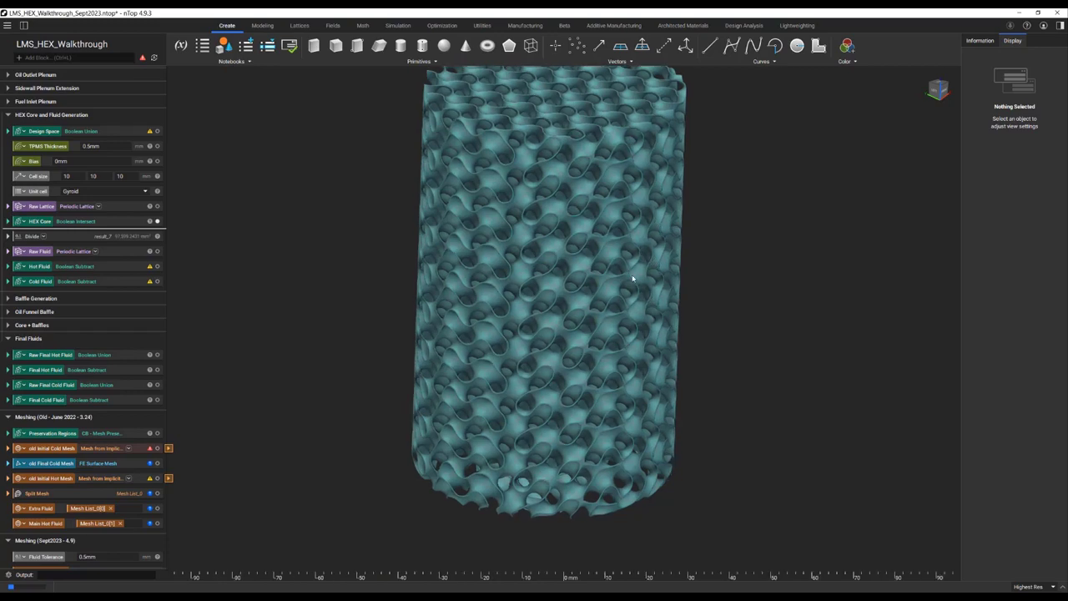
# Step: Compare the overlaid Initial Solid Mesh and HEX Core body up close along the gyroid wall edges
pyautogui.scroll(5, 632, 279)
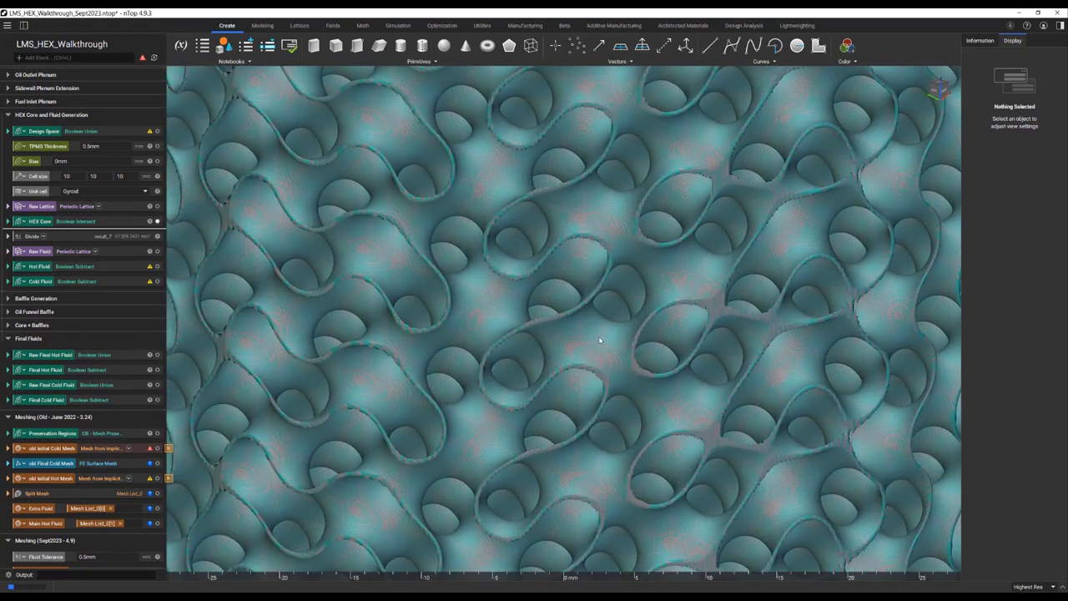
pyautogui.moveTo(613, 338); pyautogui.dragTo(596, 335, button='right')
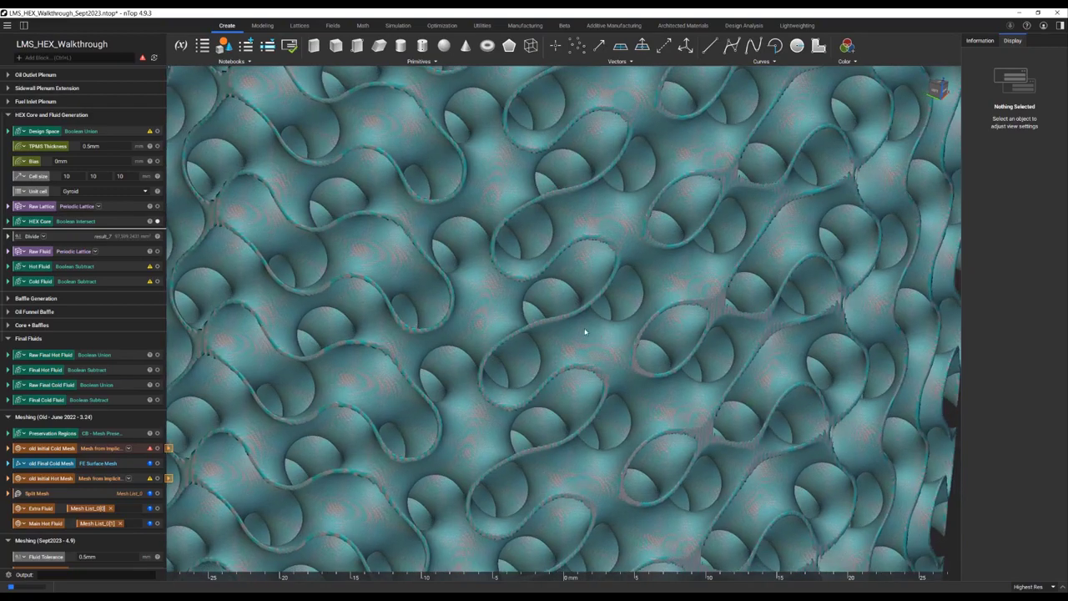
pyautogui.scroll(4, 576, 334)
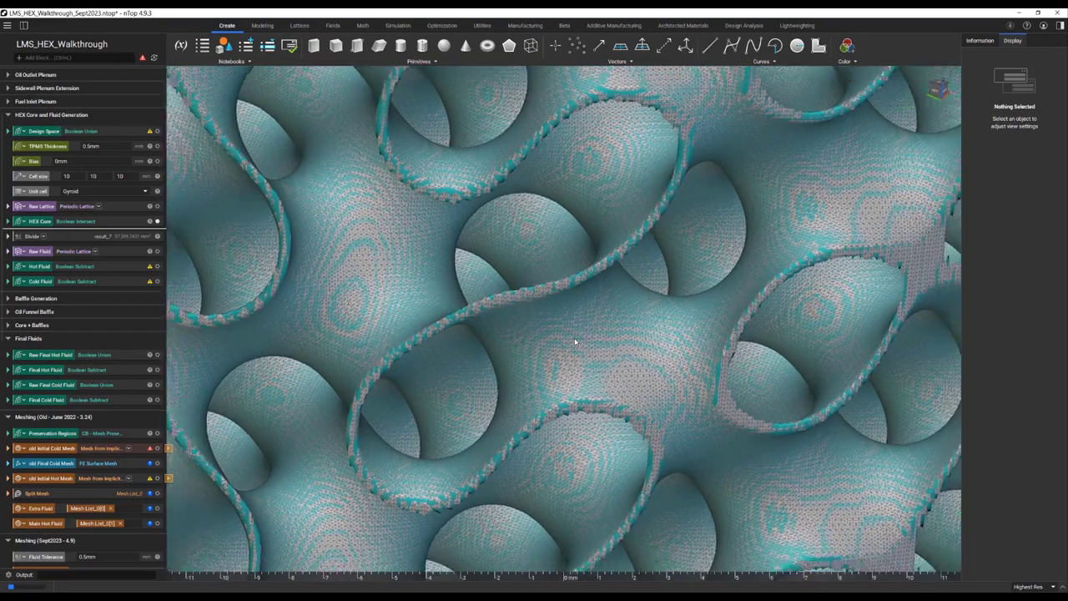
pyautogui.scroll(-2, 575, 341)
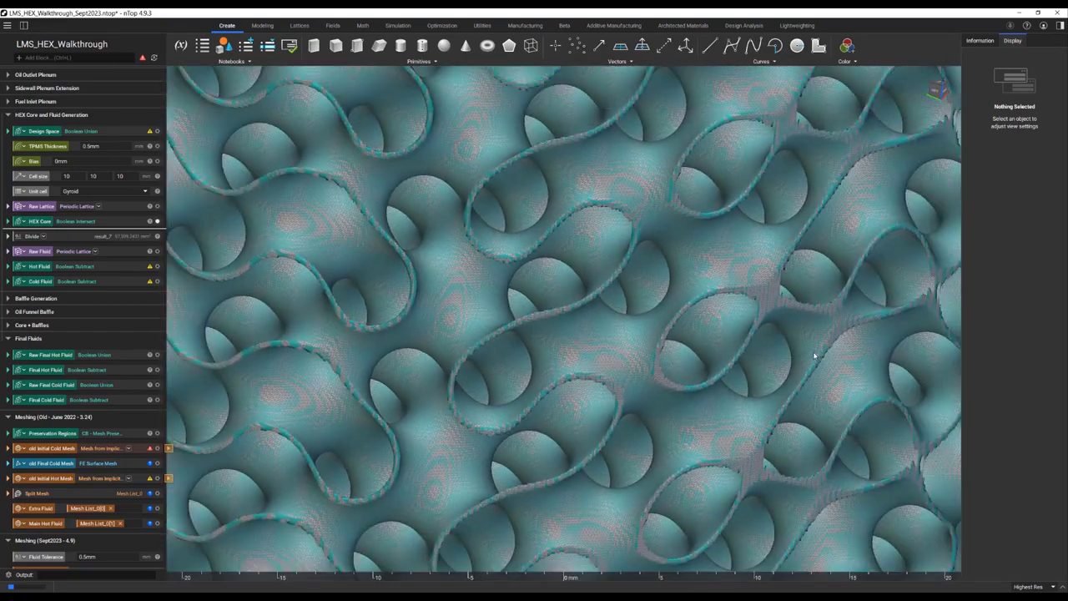
pyautogui.moveTo(815, 356); pyautogui.dragTo(648, 322, button='right')
pyautogui.scroll(4, 713, 261)
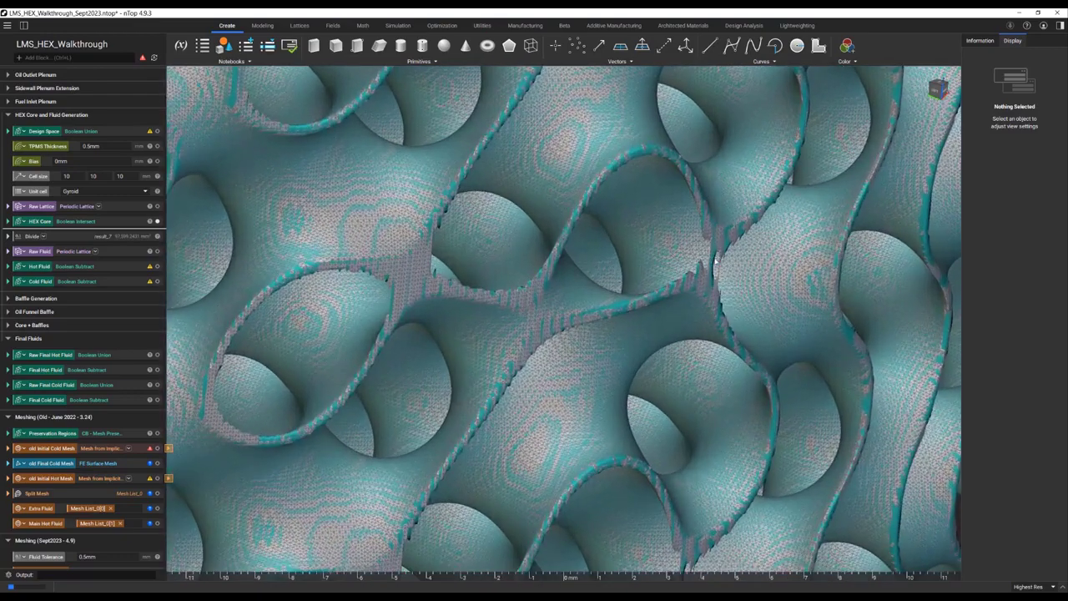
pyautogui.scroll(1, 722, 266)
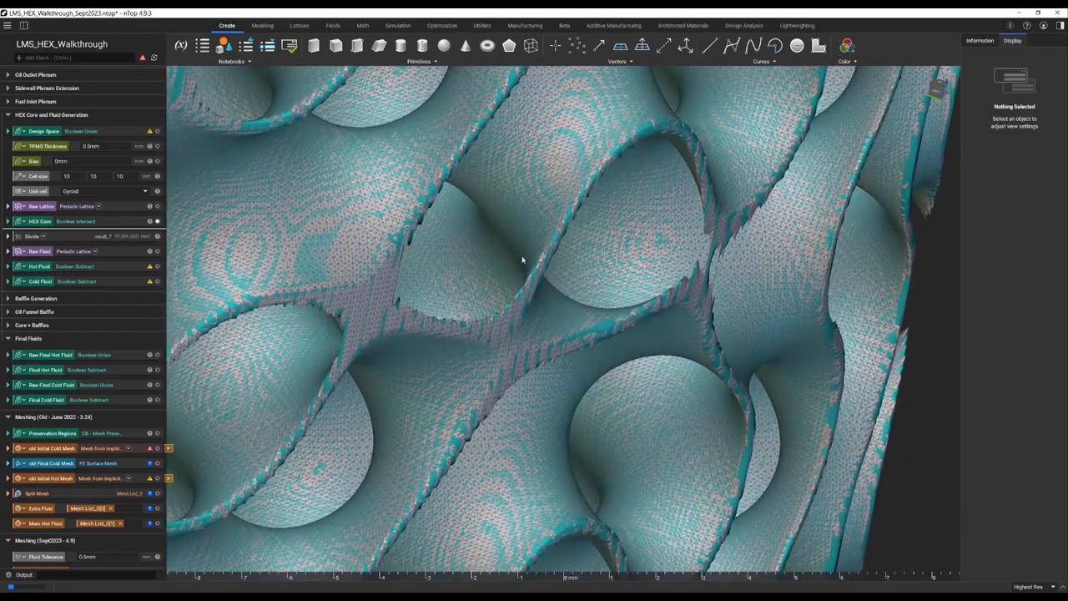
# Step: Isolate the HEX Core body, preview its gyroid walls as a rendered image and leave the render view
pyautogui.click(125, 223)
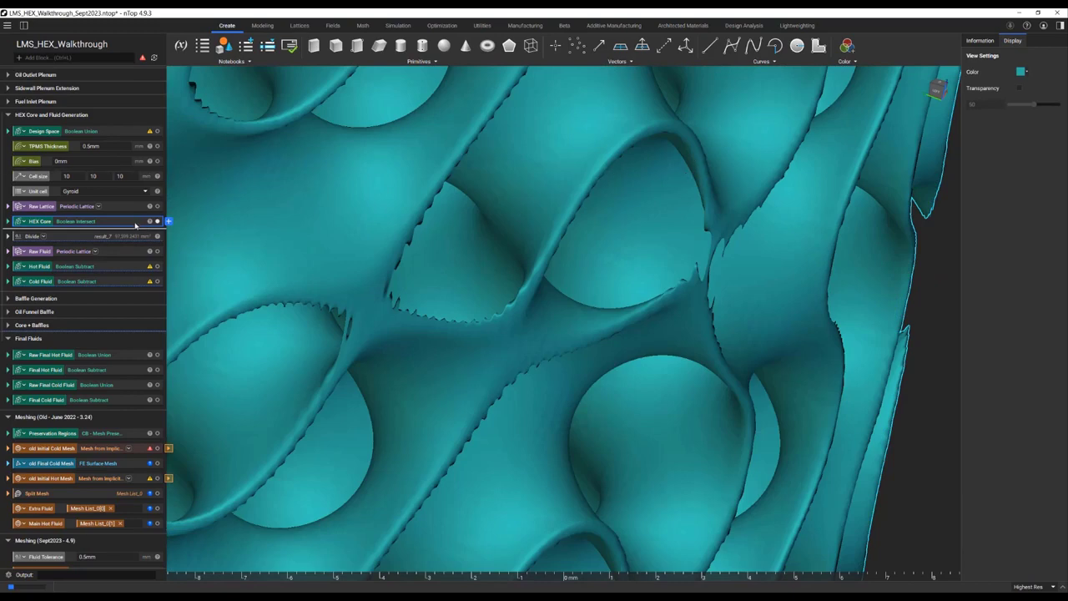
pyautogui.press('r')
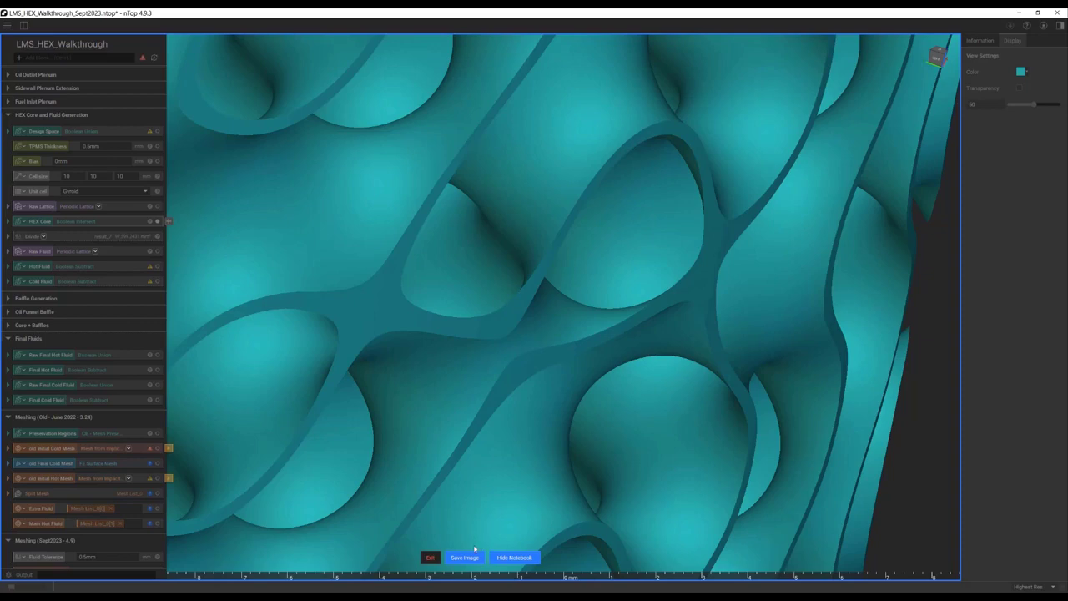
pyautogui.click(429, 556)
pyautogui.scroll(-6, 595, 428)
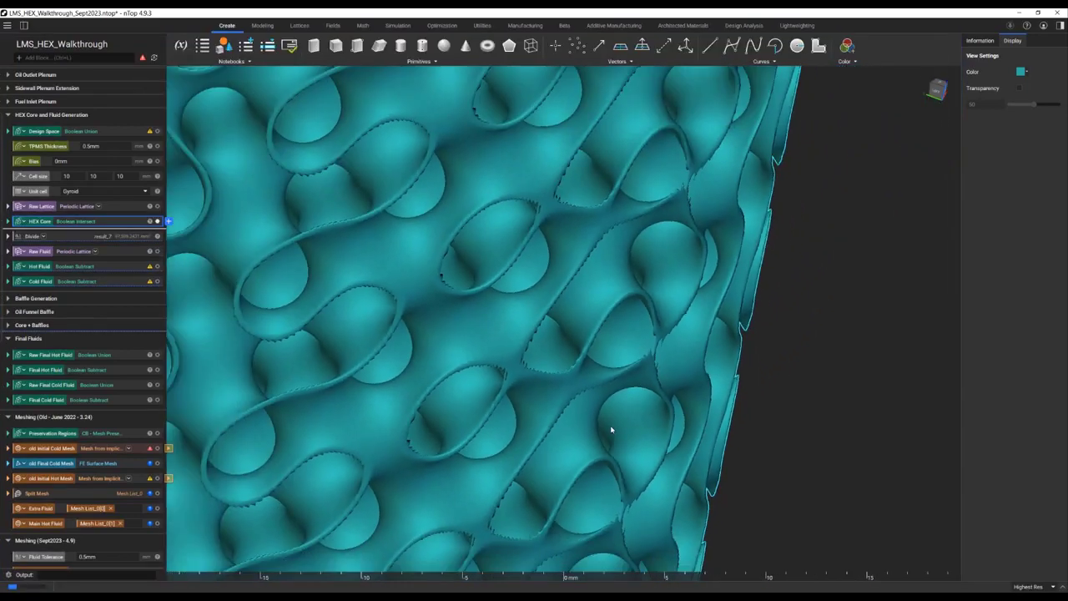
# Step: Display only the Initial Solid Mesh and examine its triangles along the gyroid wall edges
pyautogui.scroll(-10, 142, 475)
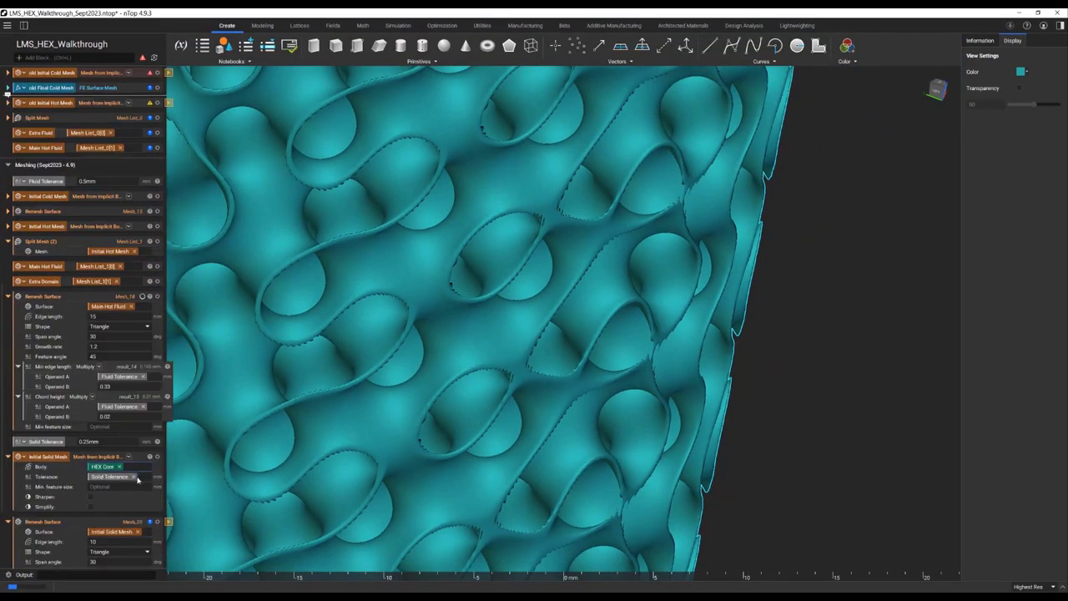
pyautogui.scroll(-2, 133, 468)
pyautogui.click(106, 407)
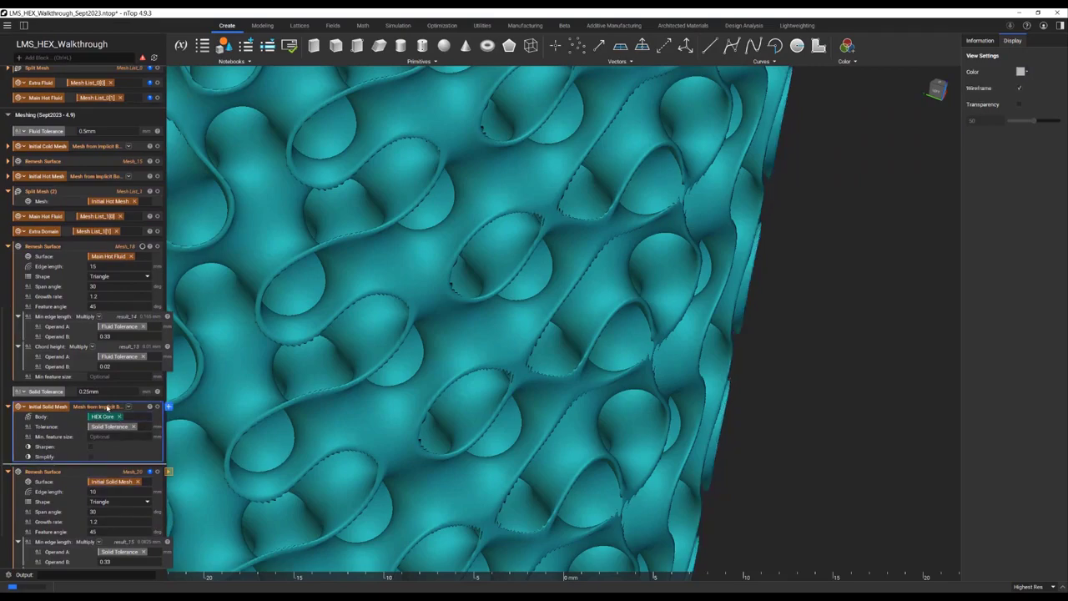
pyautogui.scroll(4, 710, 179)
pyautogui.scroll(5, 711, 180)
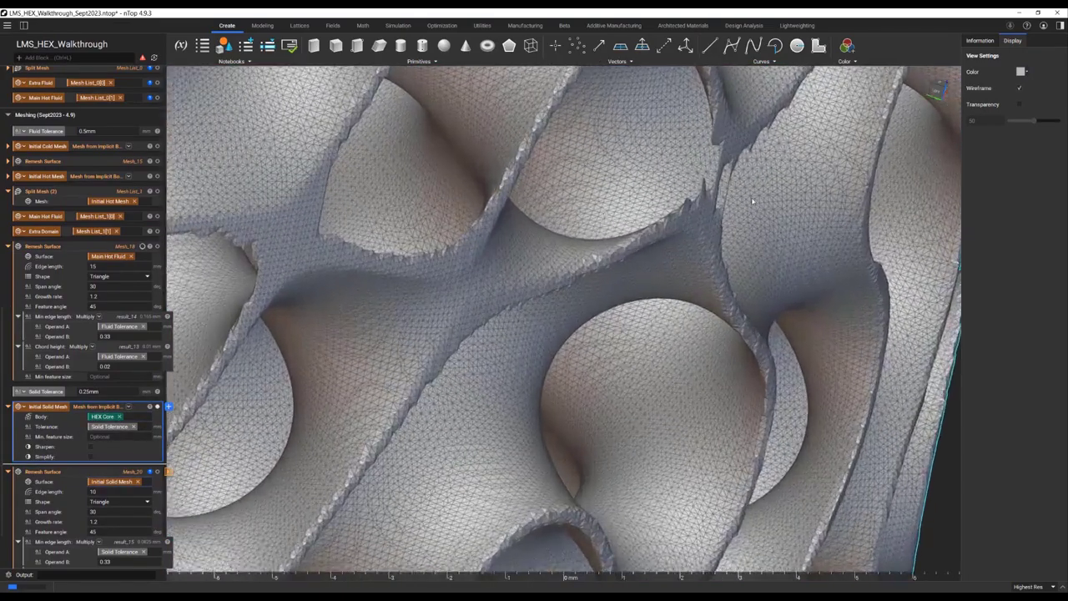
pyautogui.scroll(-5, 544, 161)
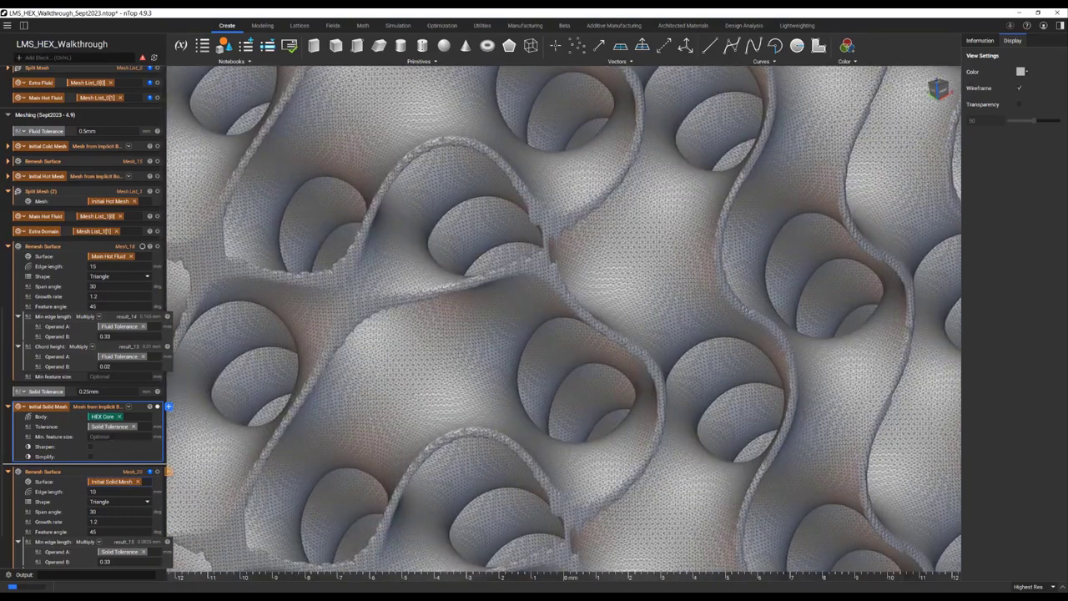
# Step: Set the minimum feature size of the Initial Solid Mesh to 0.1 mm
pyautogui.click(109, 436)
pyautogui.write('0.1')
pyautogui.press('Return')
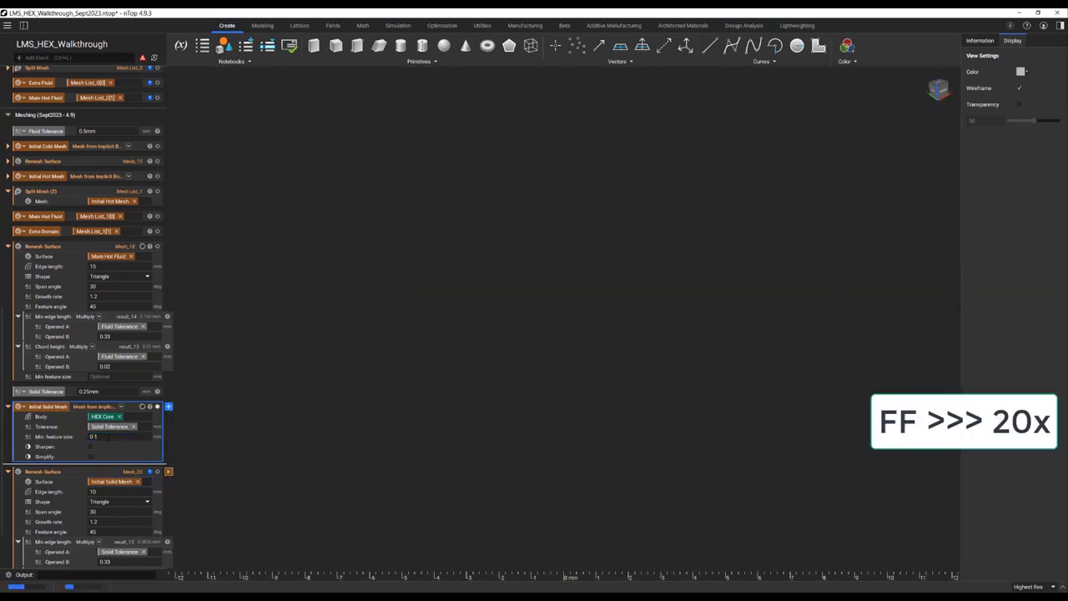
# Step: Examine the HEX Core body and the recomputed Initial Solid Mesh along the gyroid walls and outer edge
pyautogui.scroll(7, 108, 437)
pyautogui.click(157, 145)
pyautogui.scroll(4, 531, 255)
pyautogui.scroll(-6, 138, 407)
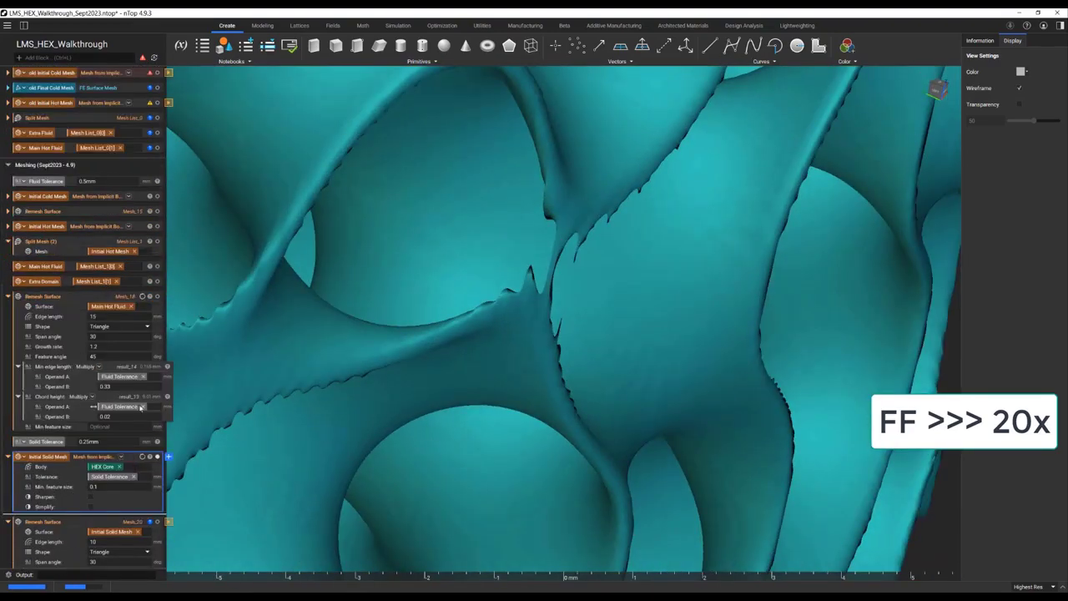
pyautogui.scroll(-1, 459, 193)
pyautogui.moveTo(458, 193); pyautogui.dragTo(590, 261, button='right')
pyautogui.scroll(-8, 590, 260)
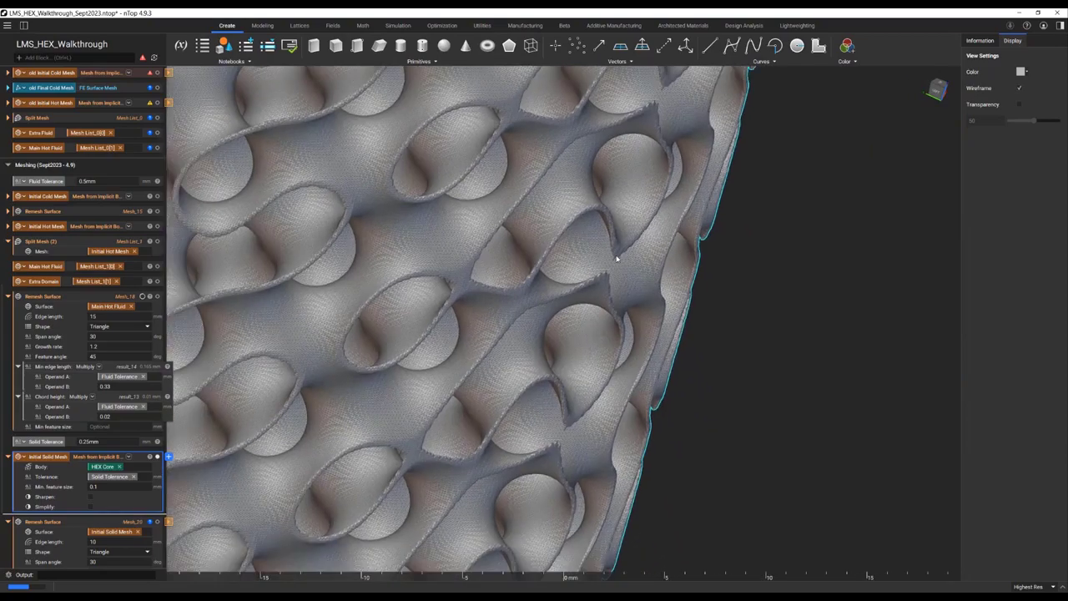
pyautogui.scroll(-2, 616, 259)
pyautogui.moveTo(617, 257); pyautogui.dragTo(692, 198, button='right')
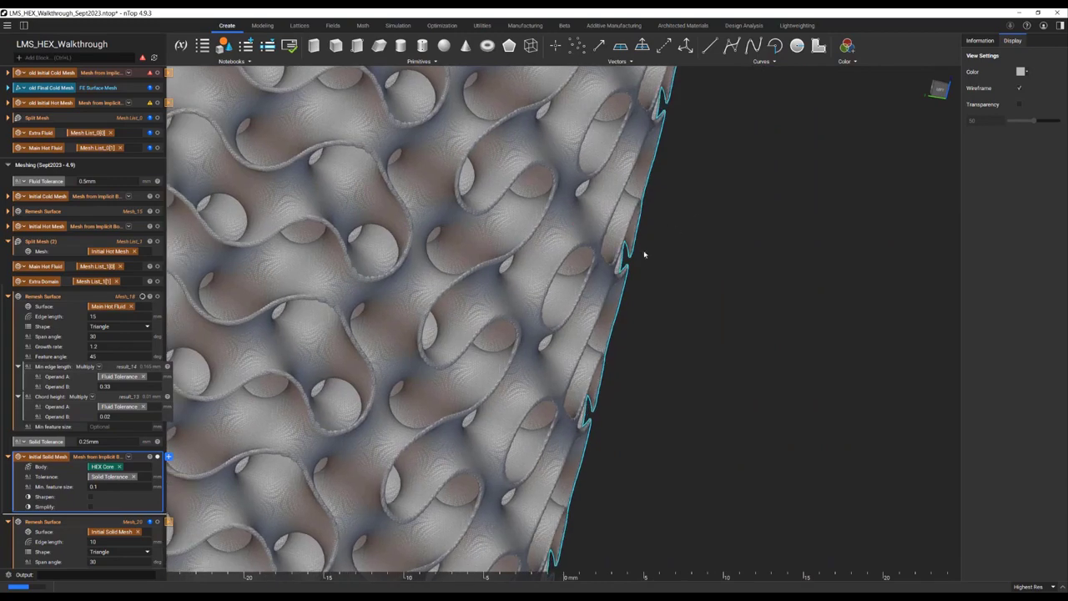
pyautogui.scroll(-1, 11, 466)
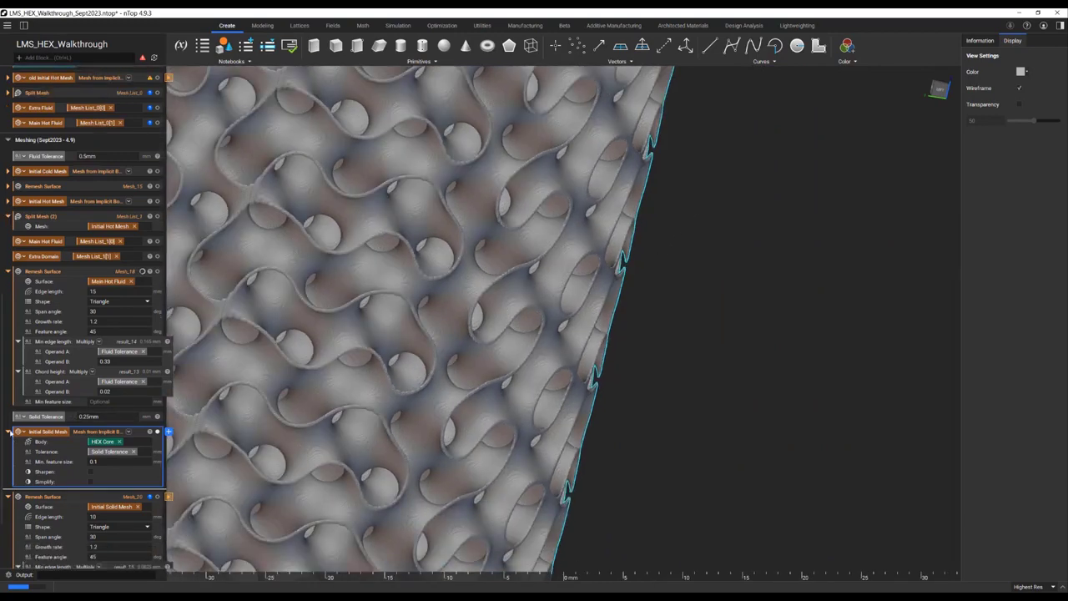
# Step: Collapse the Initial Solid Mesh block, run its Remesh Surface block and review the Solid Tolerance multipliers for minimum edge length and chord height
pyautogui.click(8, 431)
pyautogui.click(51, 453)
pyautogui.scroll(-2, 125, 438)
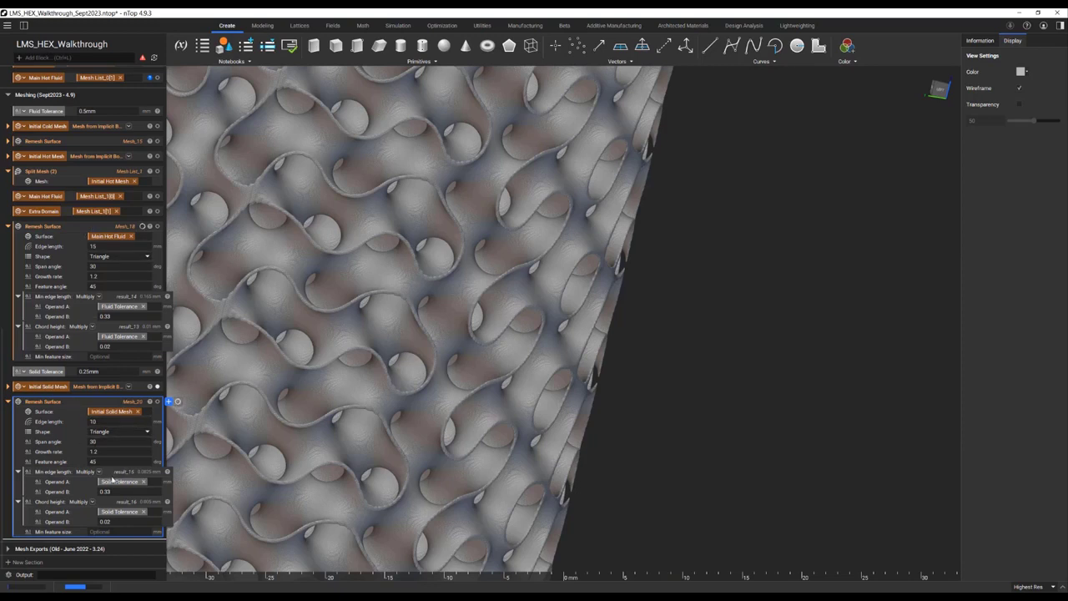
pyautogui.click(121, 480)
pyautogui.click(71, 512)
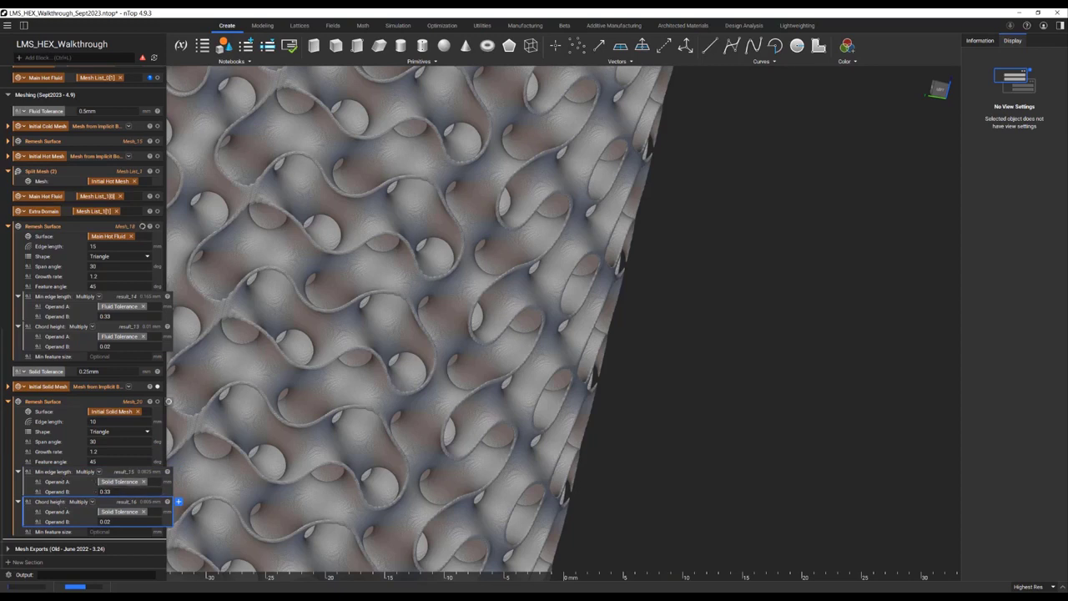
pyautogui.click(23, 389)
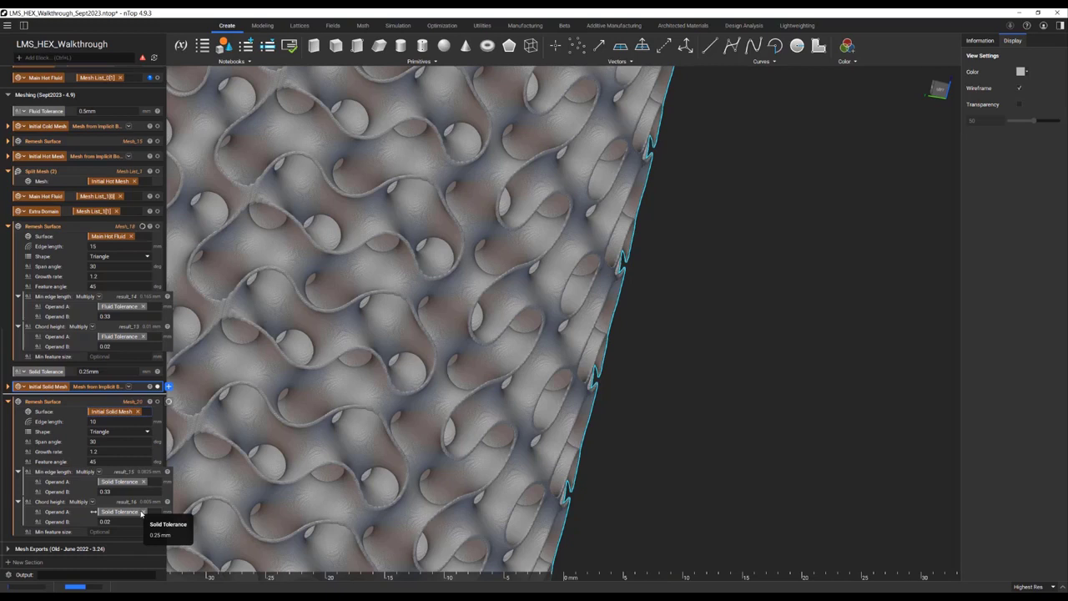
# Step: Widen the viewport, isolate the remeshed Main Hot Fluid for inspection and collapse its Remesh Surface block
pyautogui.click(1059, 25)
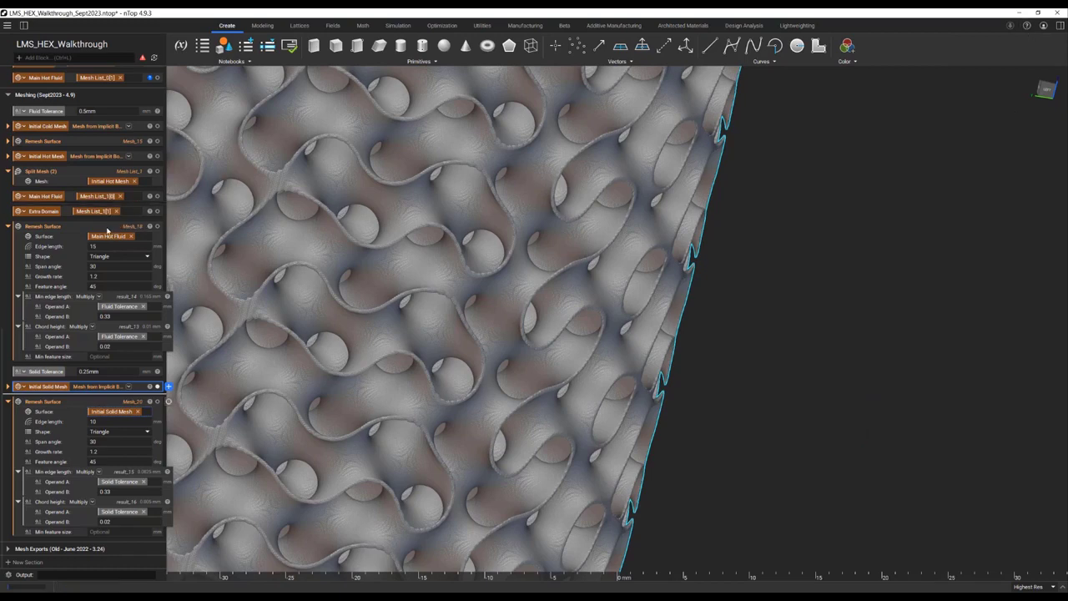
pyautogui.click(106, 228)
pyautogui.press('i')
pyautogui.moveTo(350, 229); pyautogui.dragTo(467, 274, button='right')
pyautogui.scroll(-4, 598, 352)
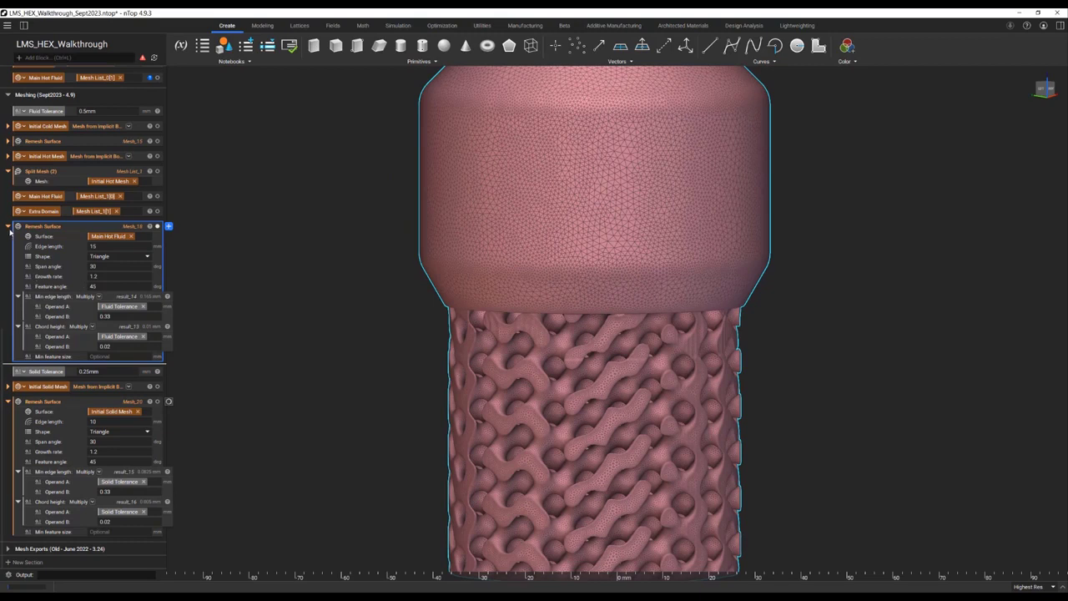
pyautogui.click(9, 228)
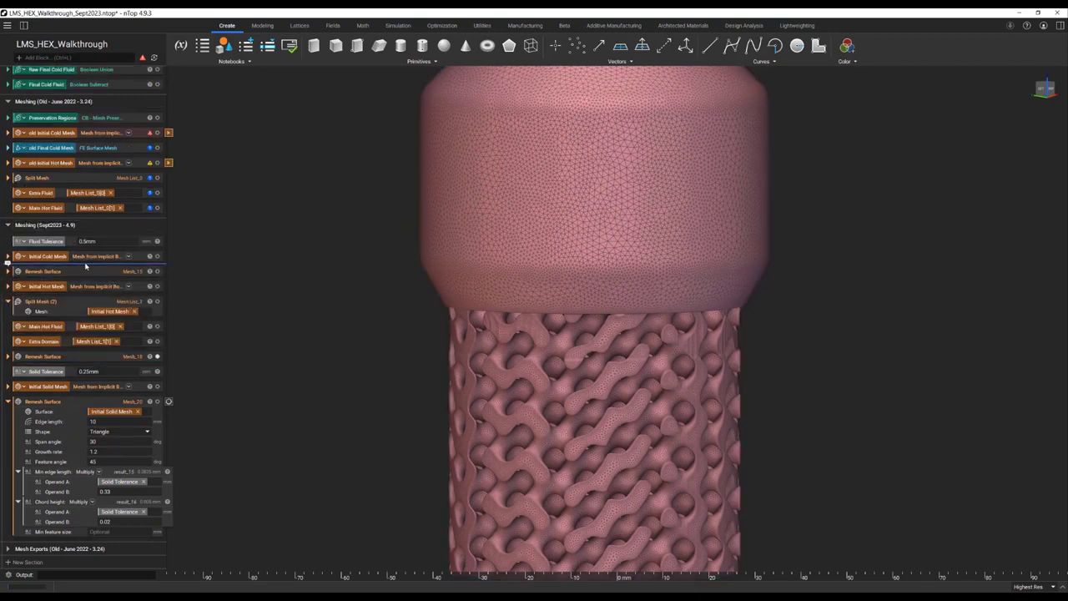
# Step: Add a Simplify Mesh by Threshold block directly below the Initial Cold Mesh
pyautogui.click(167, 263)
pyautogui.write('simpl')
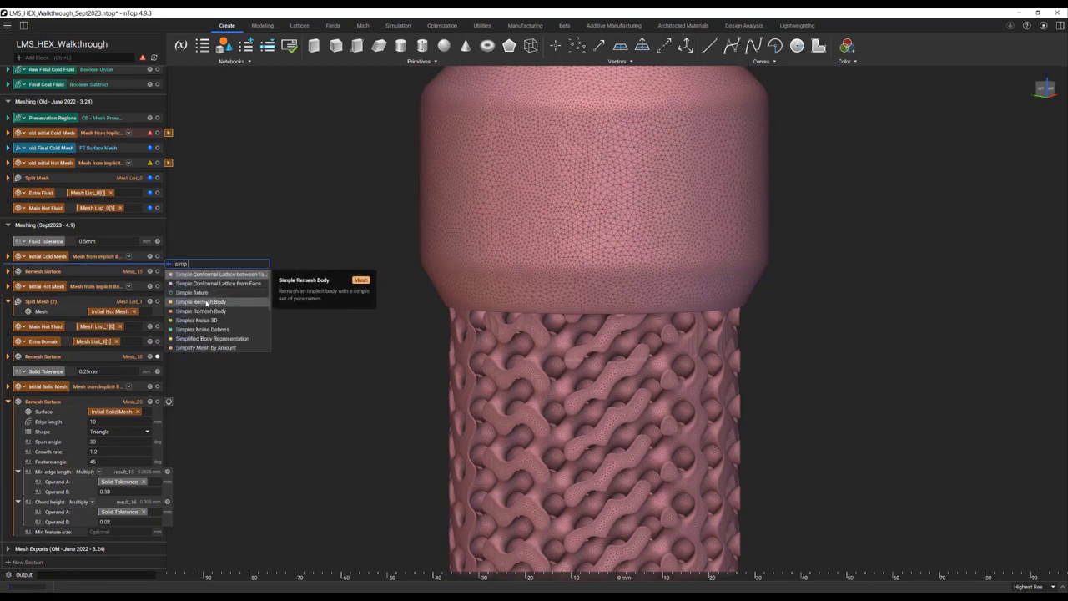
pyautogui.write(' thres')
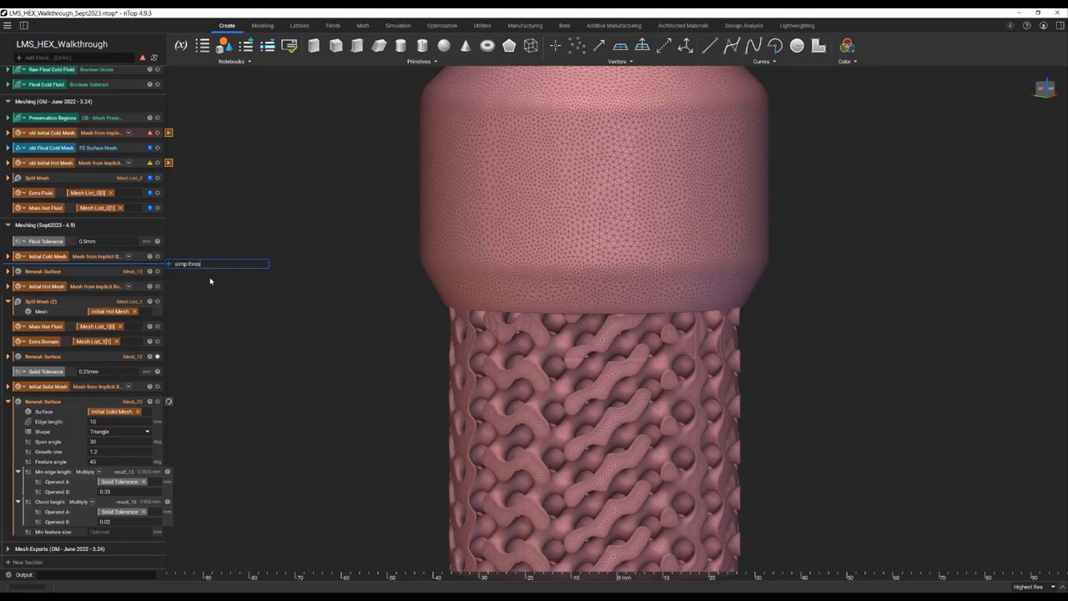
pyautogui.press('Return')
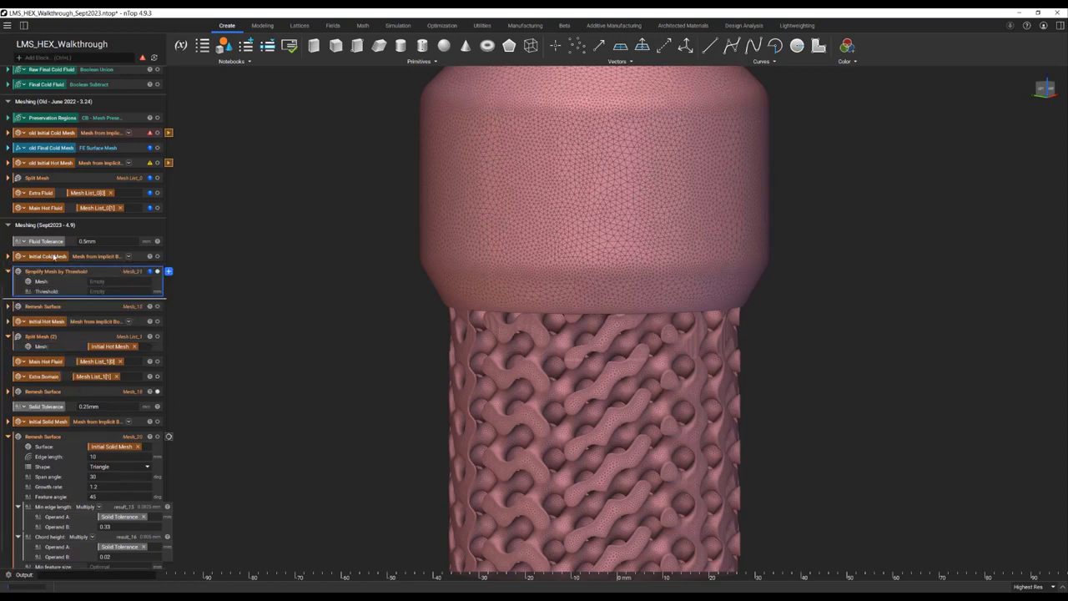
# Step: Set the Simplify Mesh by Threshold block to manual run mode and use the Initial Cold Mesh as its mesh input
pyautogui.rightClick(117, 272)
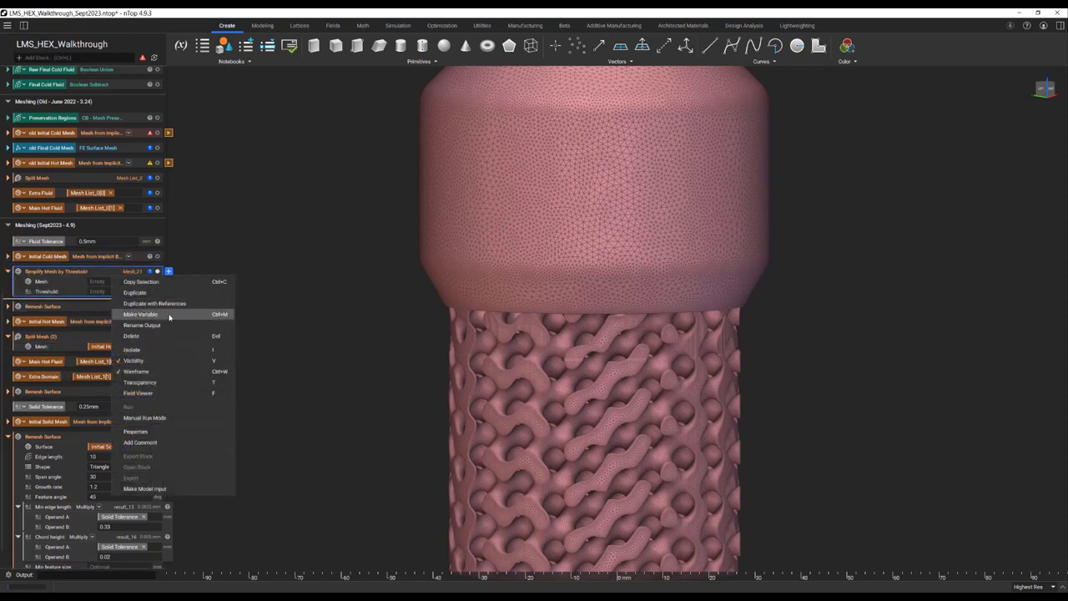
pyautogui.click(144, 417)
pyautogui.moveTo(56, 261); pyautogui.dragTo(117, 288)
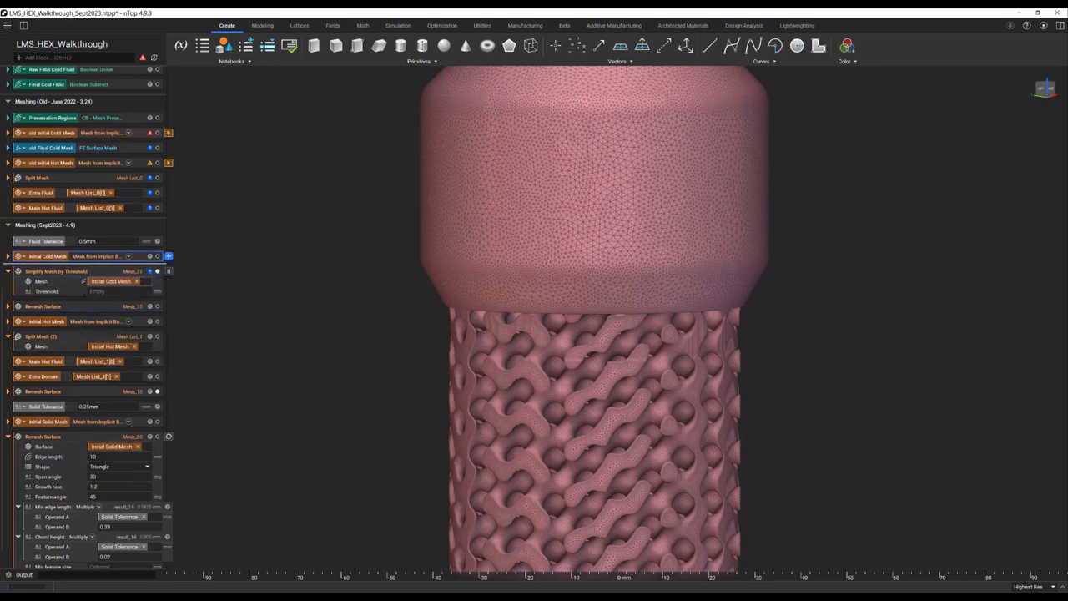
# Step: Set the simplification threshold to Fluid Tolerance × 0.02 by reusing the cold mesh remesh's chord height calculation
pyautogui.click(8, 306)
pyautogui.click(47, 295)
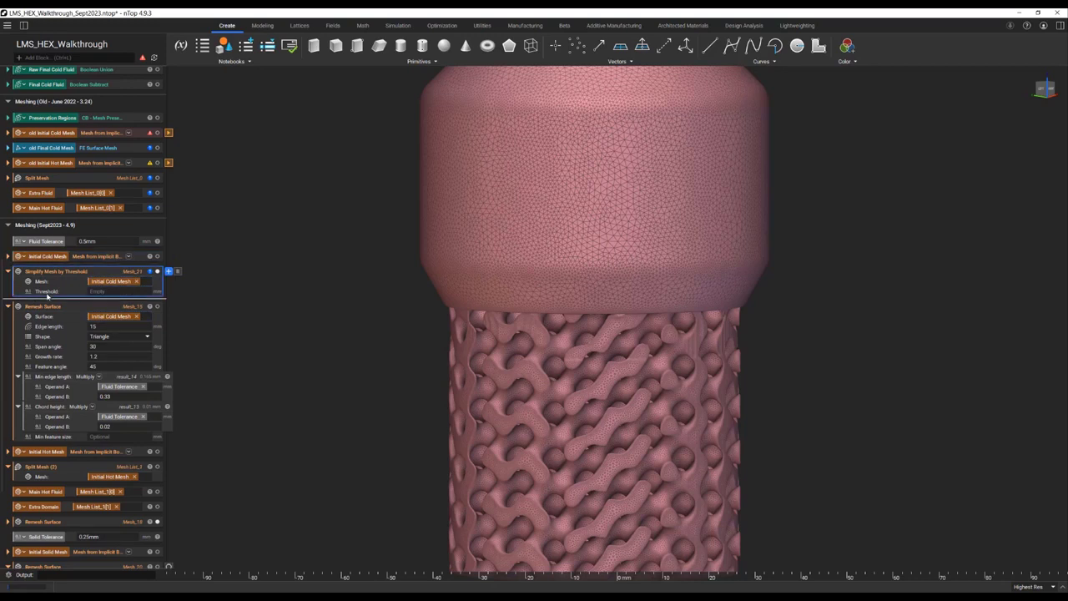
pyautogui.click(57, 412)
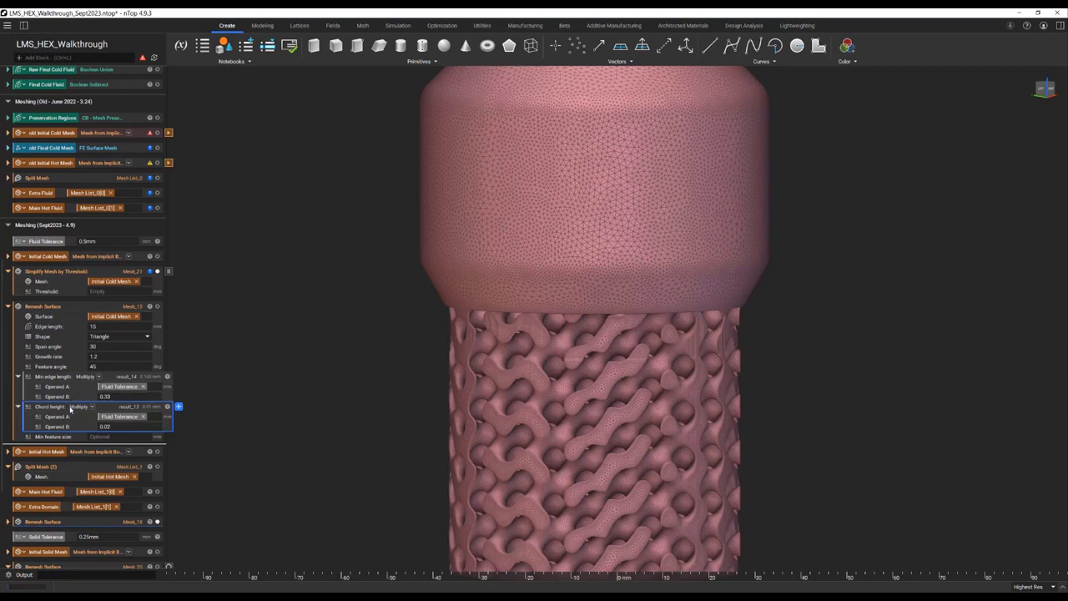
pyautogui.moveTo(71, 407); pyautogui.dragTo(117, 299)
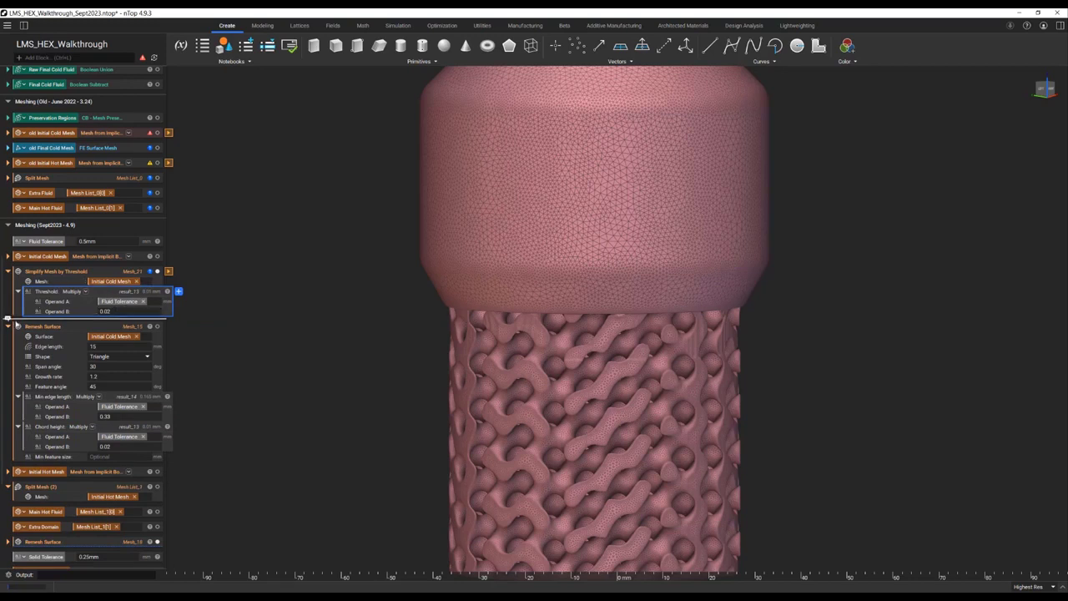
pyautogui.click(9, 327)
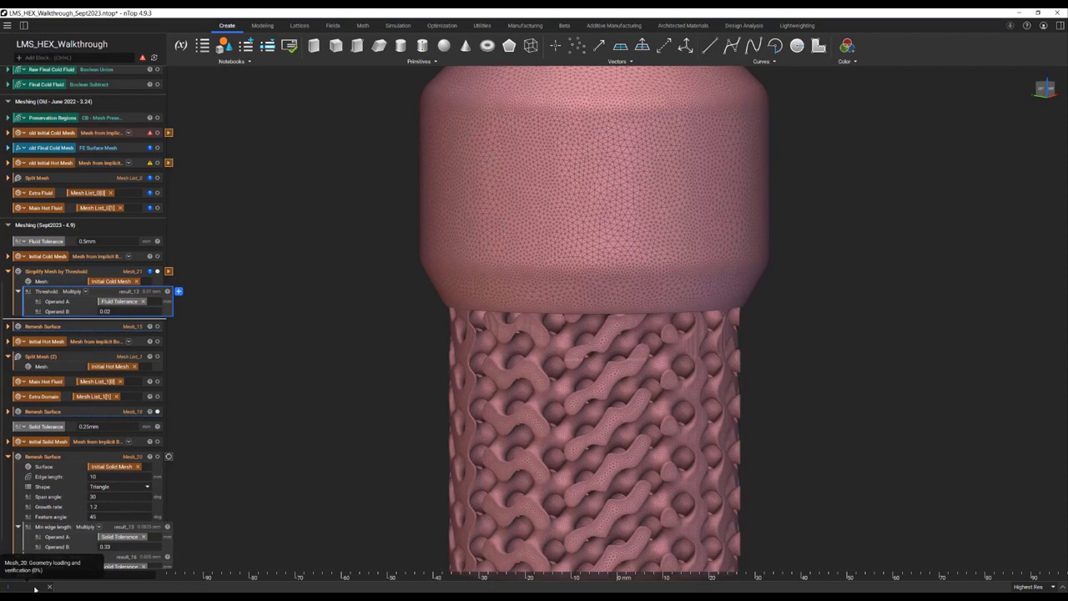
# Step: Turn the cold and hot Remesh Surface blocks into variables named Cold Remesh and Hot Remesh
pyautogui.click(122, 458)
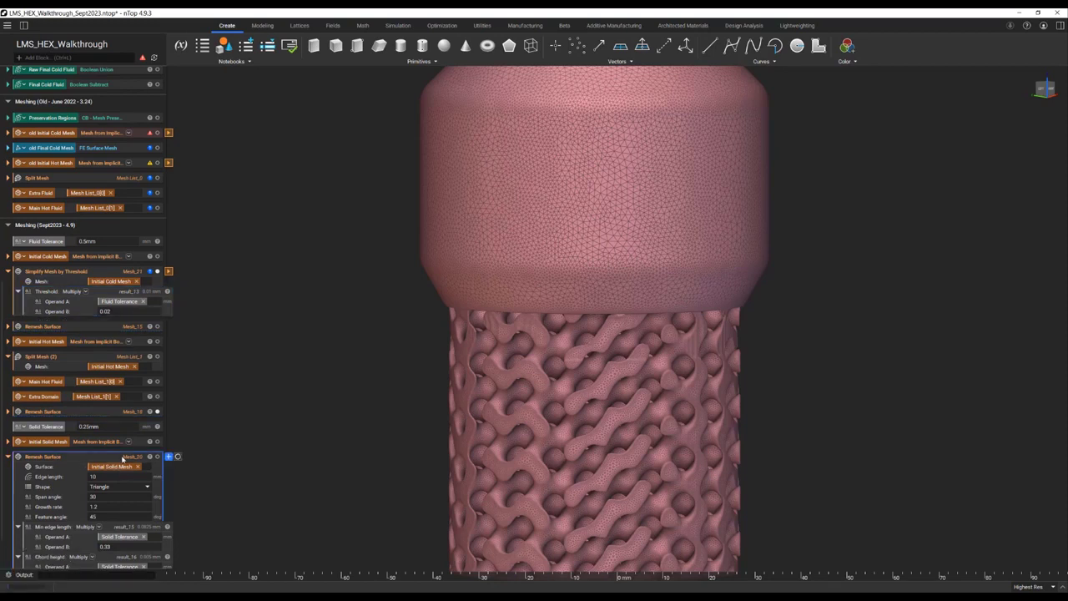
pyautogui.rightClick(140, 328)
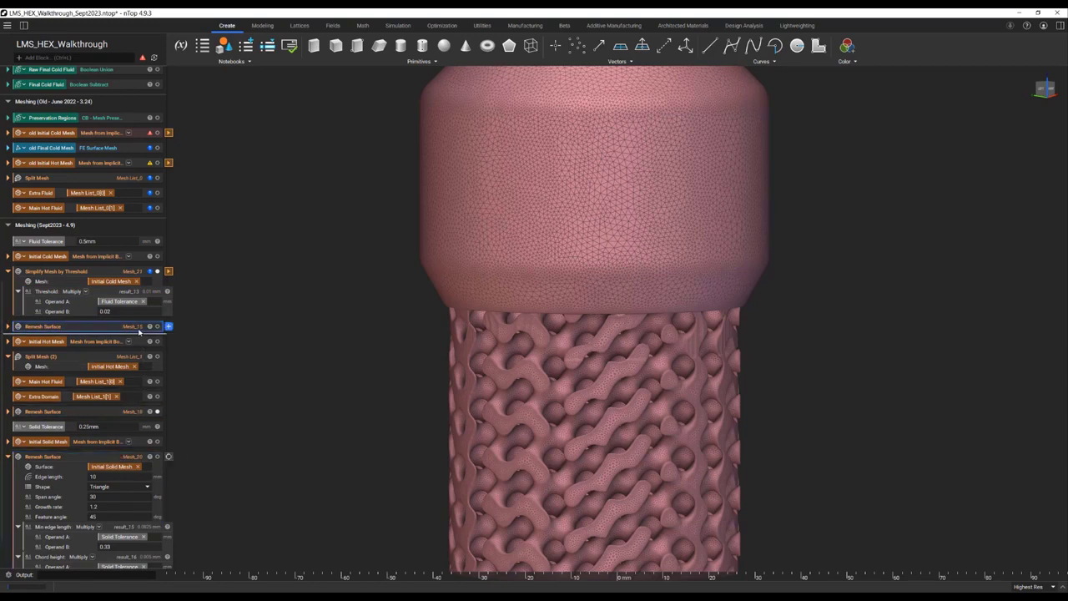
pyautogui.click(199, 370)
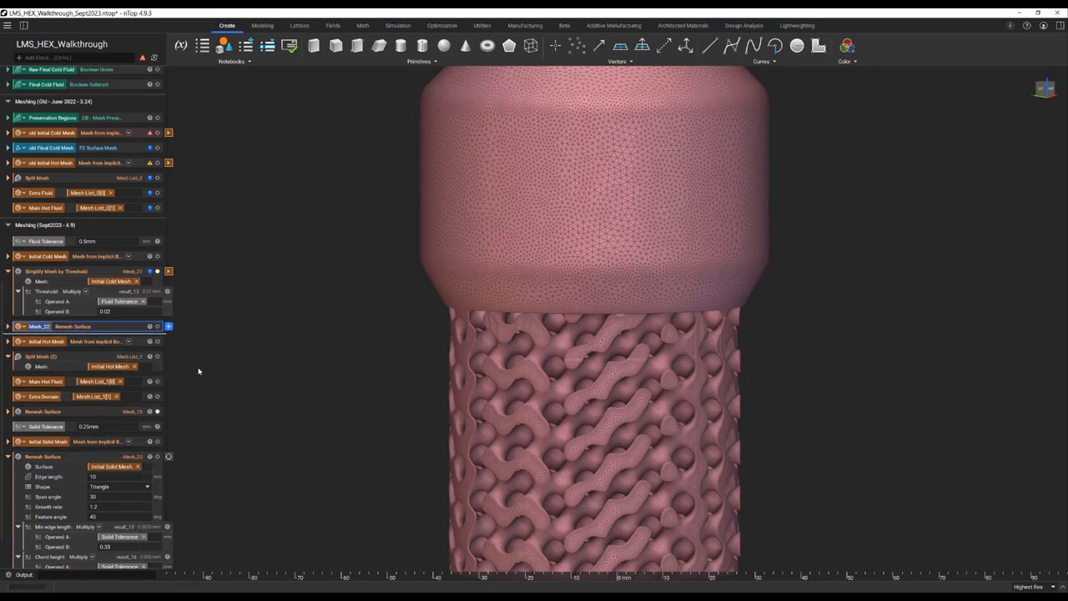
pyautogui.write('Cold Remesh')
pyautogui.press('Return')
pyautogui.rightClick(140, 411)
pyautogui.click(199, 450)
pyautogui.write('Hot Remesh')
pyautogui.press('Return')
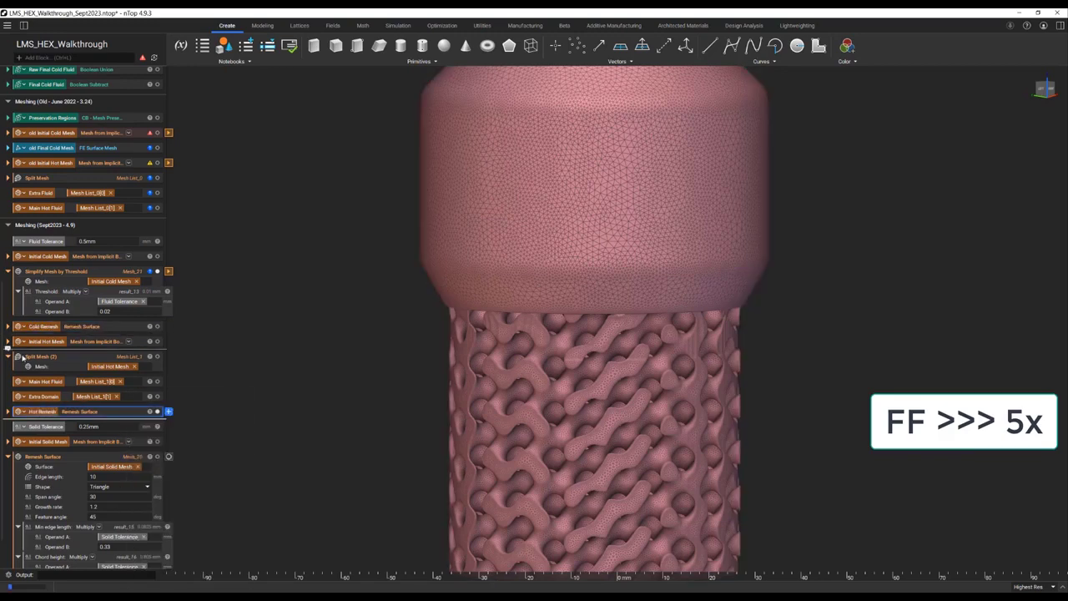
# Step: Turn the solid's Remesh Surface block into a variable named Solid Remesh and collapse the expanded meshing blocks
pyautogui.scroll(-3, 38, 407)
pyautogui.rightClick(52, 401)
pyautogui.click(100, 437)
pyautogui.write('Solid Remesh')
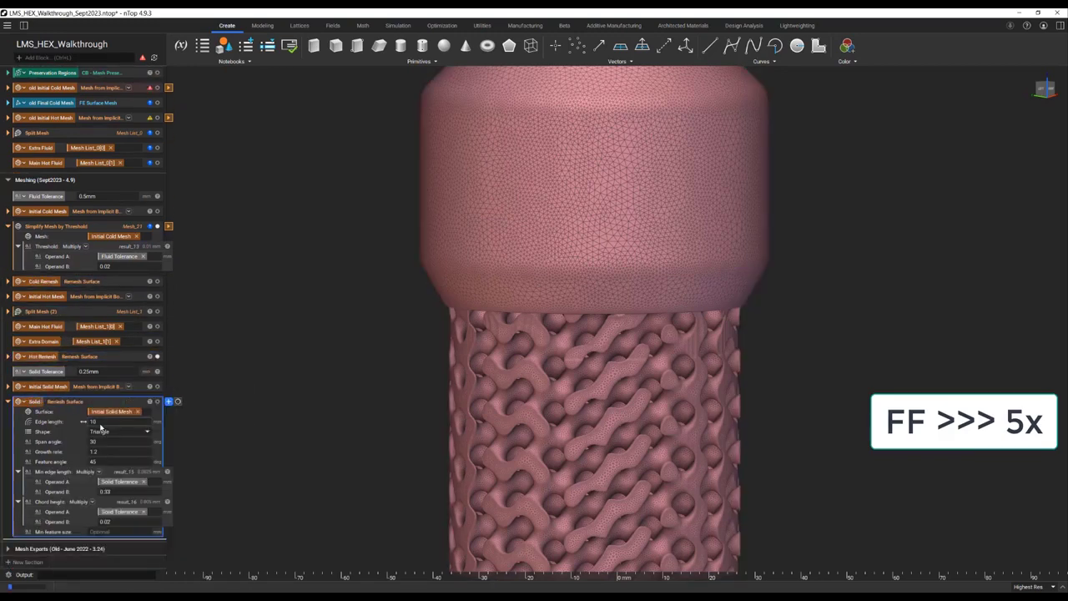
pyautogui.press('Return')
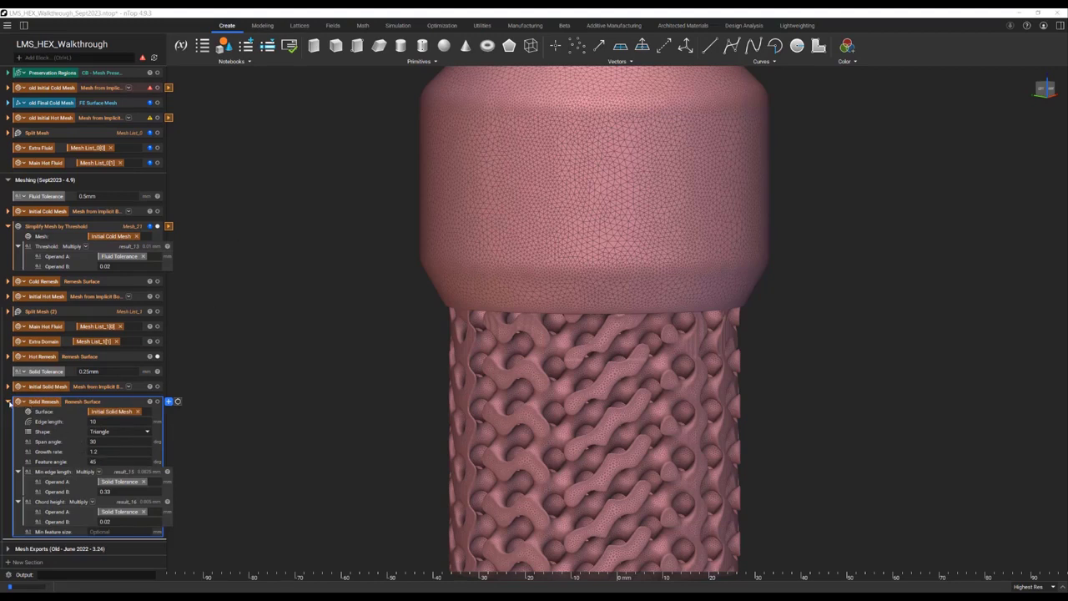
pyautogui.click(9, 402)
pyautogui.click(8, 356)
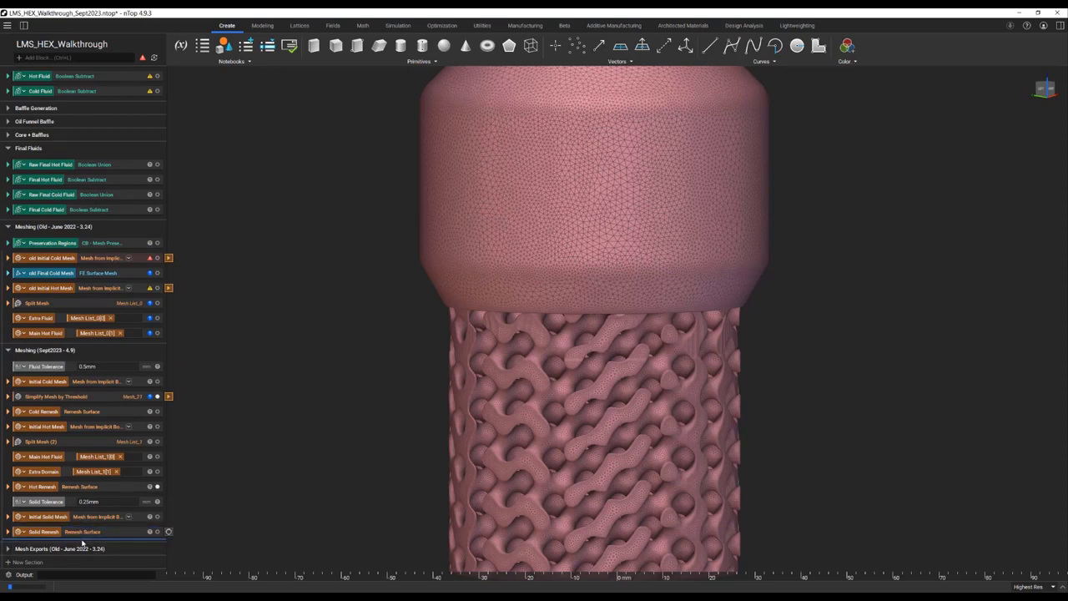
# Step: Add a section named Mesh Exports (Sept2023 - 4.9) below the Solid Remesh, reusing the suffix from the current meshing section's title
pyautogui.click(81, 541)
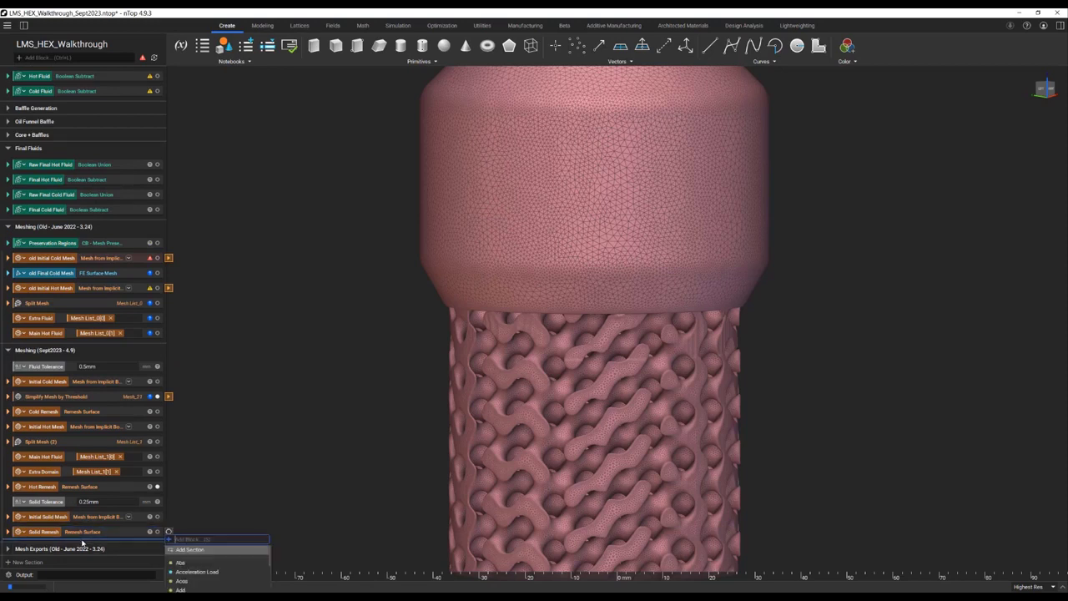
pyautogui.click(181, 550)
pyautogui.write('Mesh Exports (')
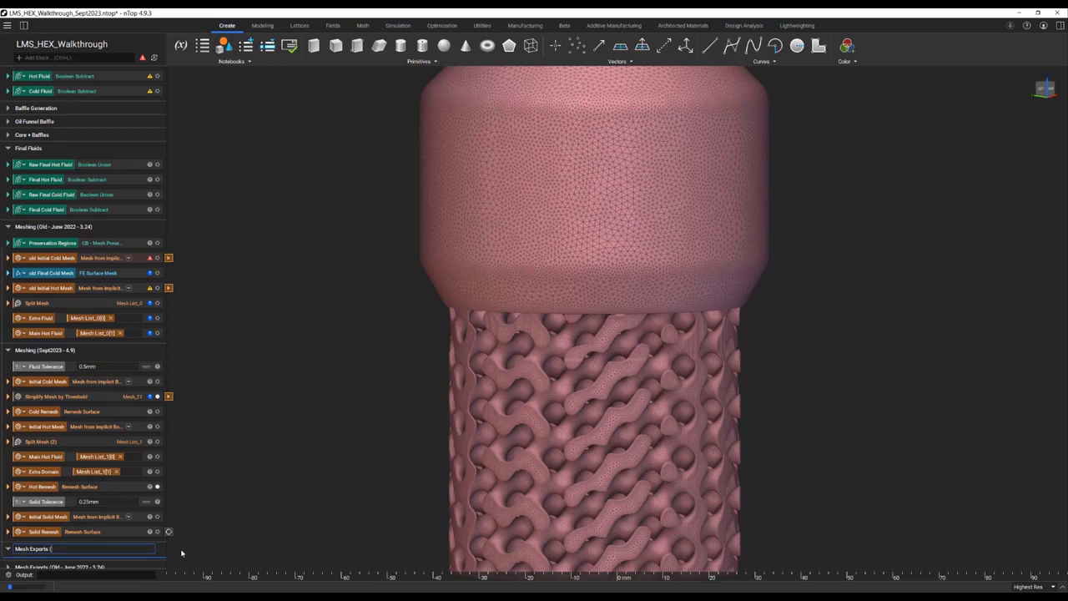
pyautogui.press('Return')
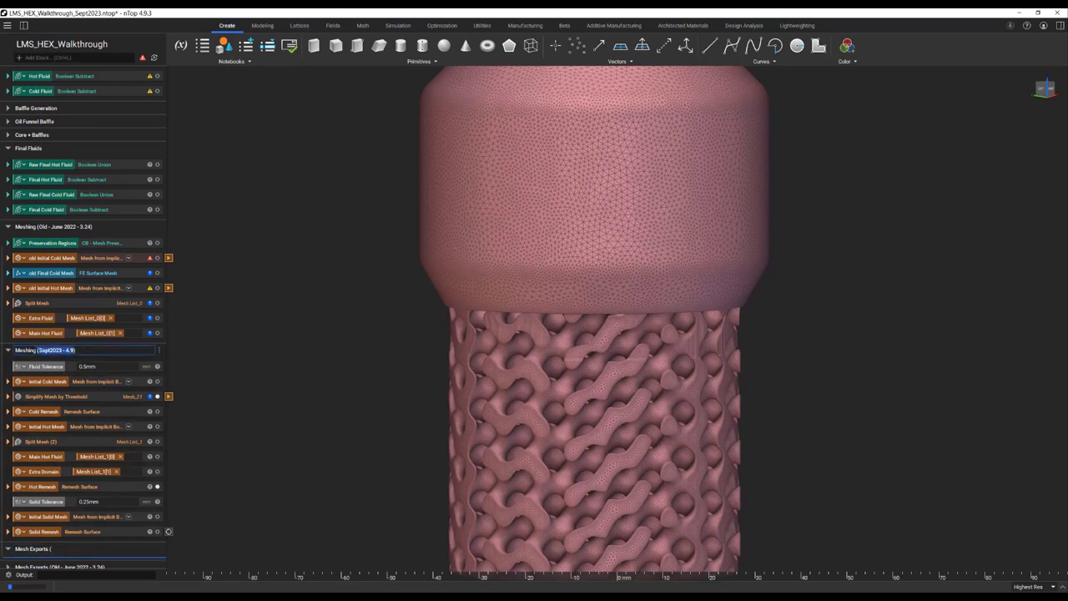
pyautogui.moveTo(76, 349); pyautogui.dragTo(38, 349)
pyautogui.hotkey('ctrl', 'c')
pyautogui.doubleClick(57, 548)
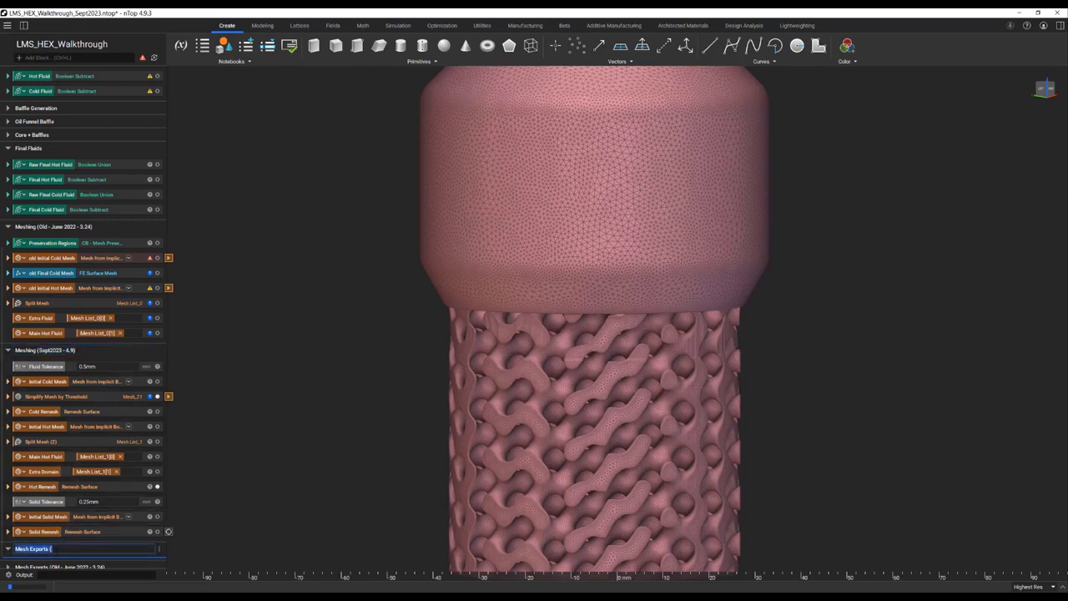
pyautogui.press('End')
pyautogui.hotkey('ctrl', 'v')
# Step: Add an FE Surface Mesh block to the new export section with Cold Remesh as discretization and Linear geometric order
pyautogui.scroll(-1, 55, 548)
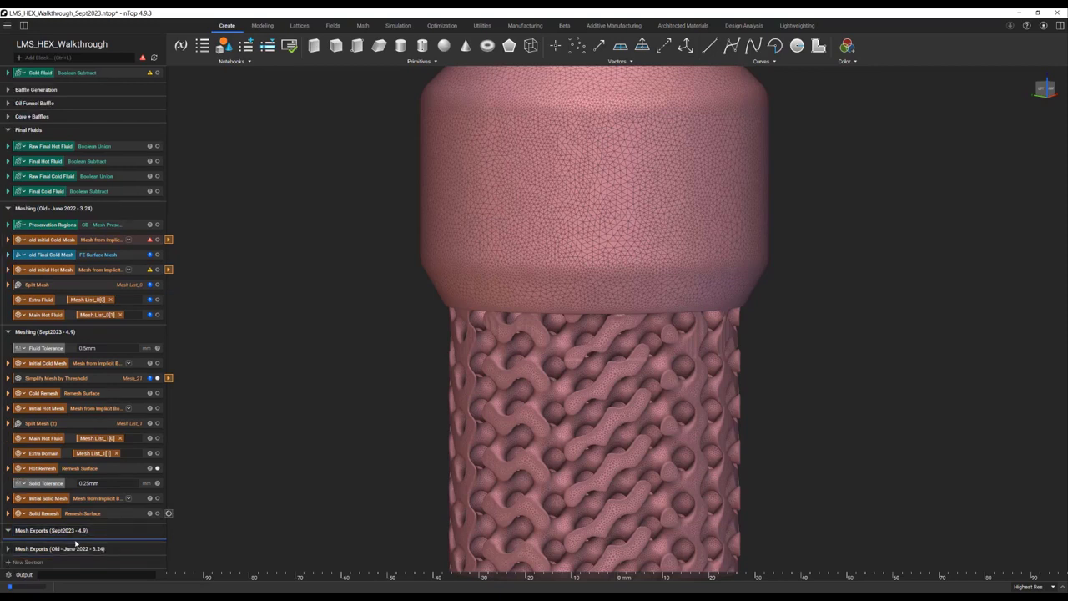
pyautogui.write('fe sur')
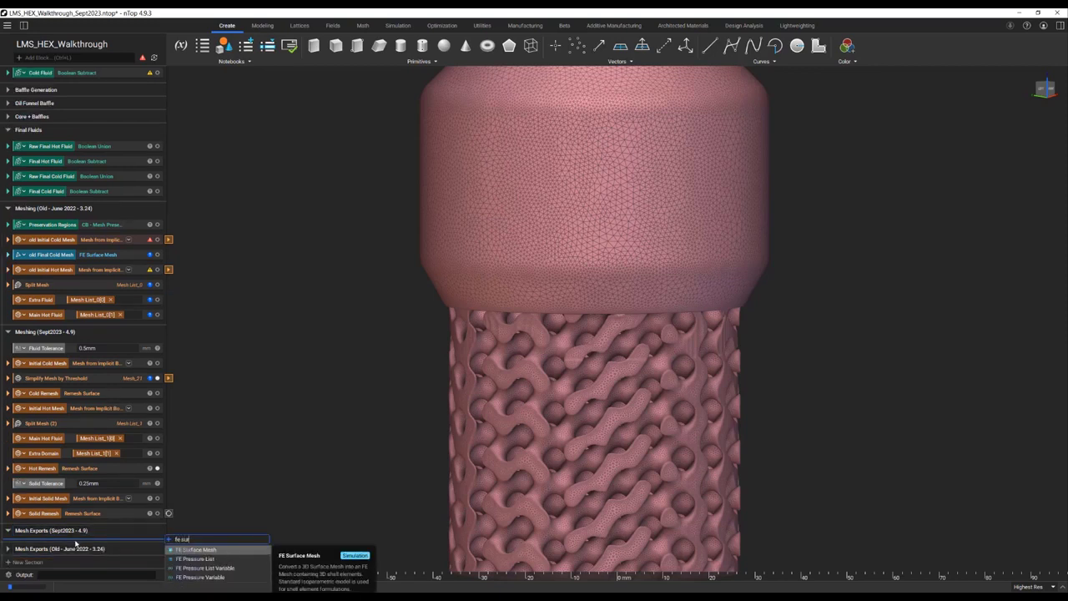
pyautogui.click(196, 550)
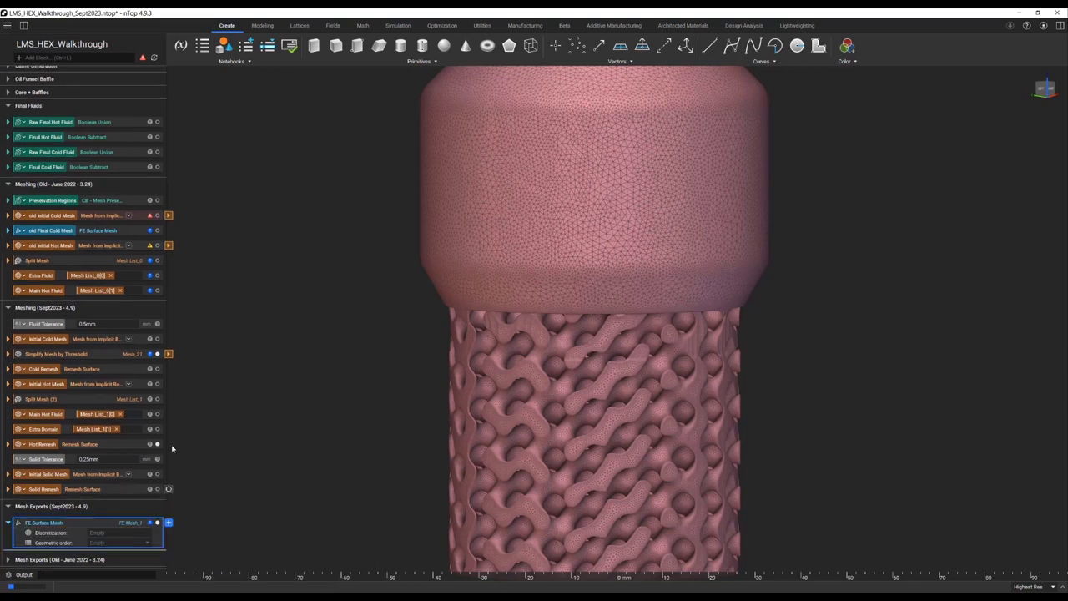
pyautogui.click(60, 340)
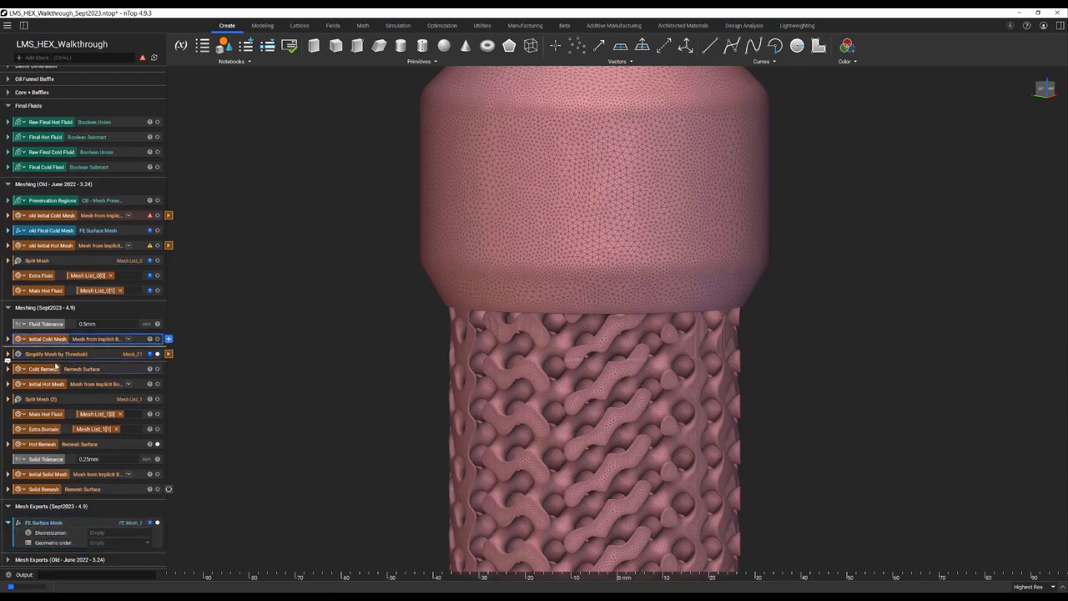
pyautogui.click(54, 371)
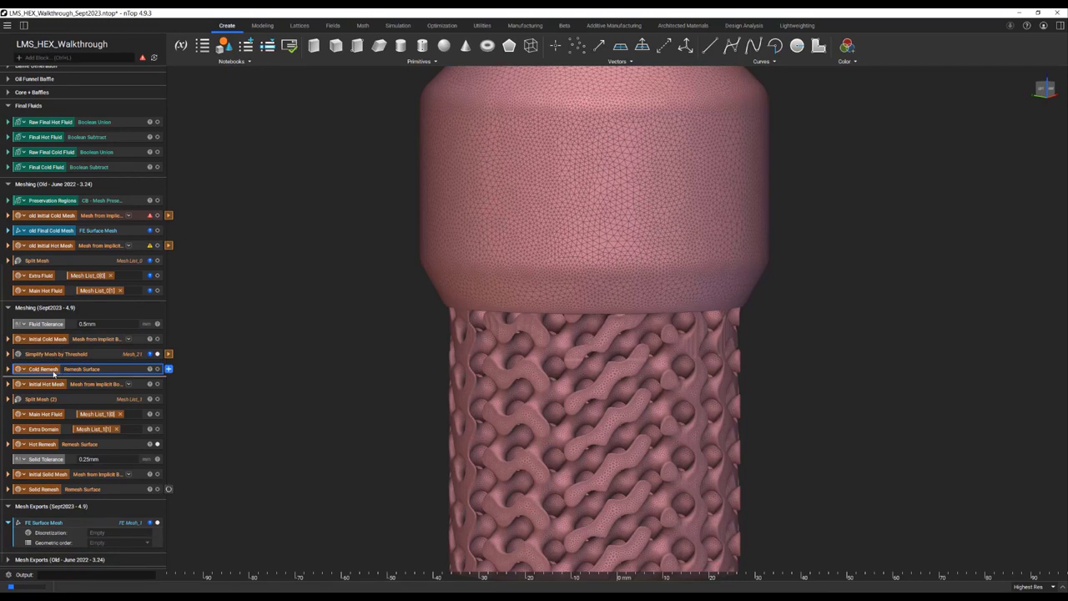
pyautogui.moveTo(42, 373); pyautogui.dragTo(125, 543)
pyautogui.click(124, 544)
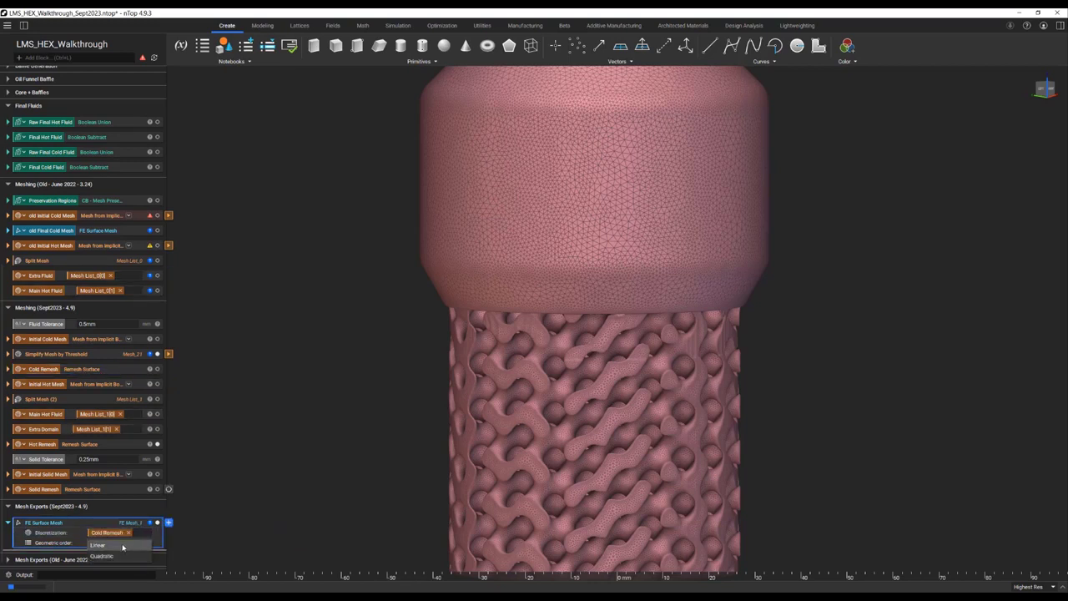
pyautogui.click(122, 545)
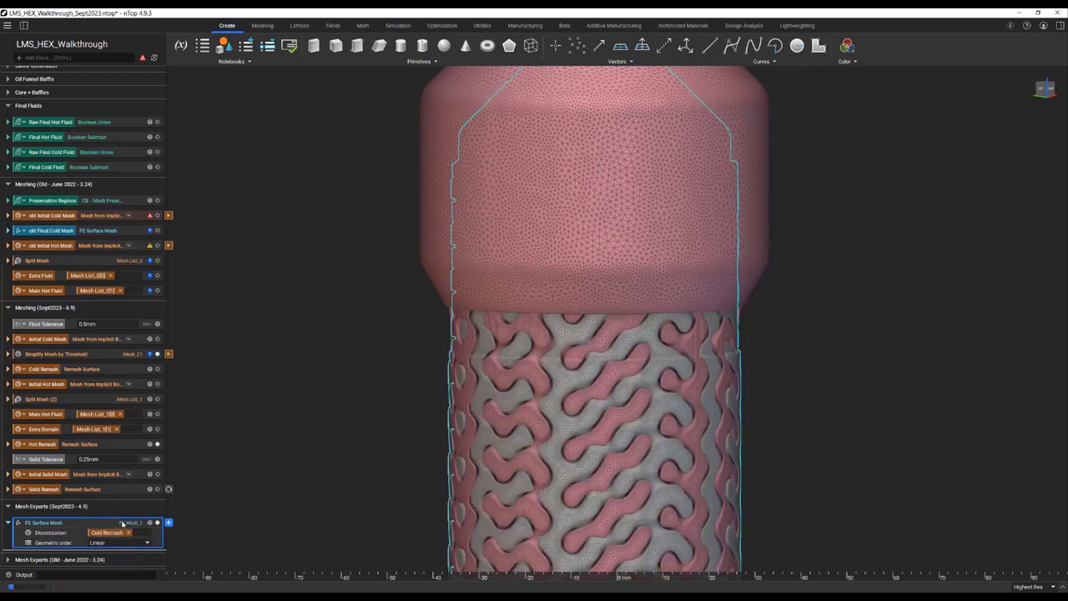
pyautogui.rightClick(122, 523)
pyautogui.click(152, 531)
pyautogui.rightClick(140, 527)
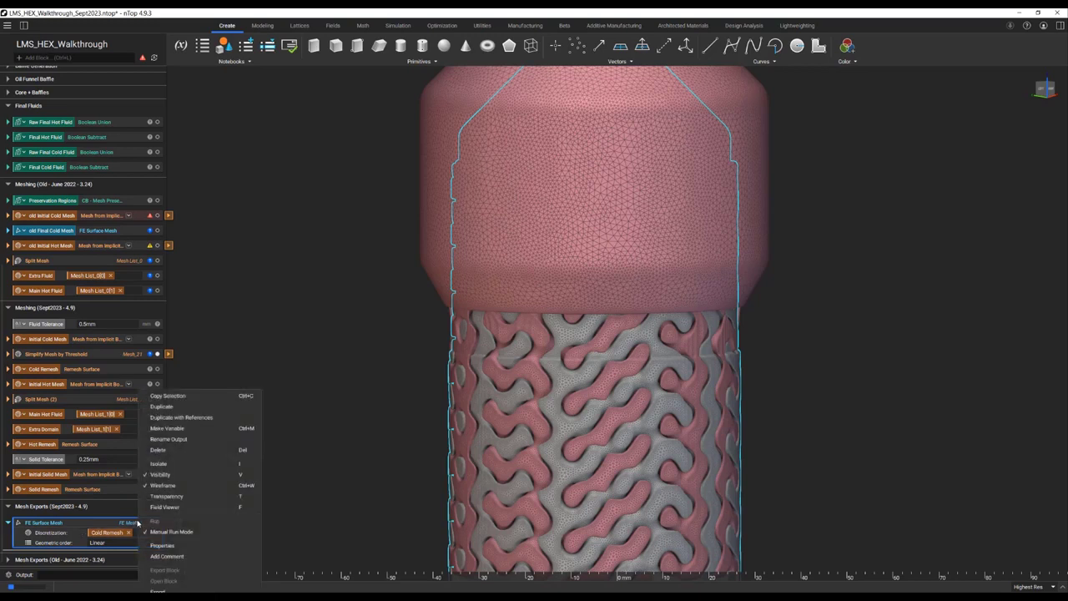
pyautogui.click(168, 535)
# Step: Turn the FE Surface Mesh block into a variable named Final Cold Mesh and isolate it to inspect its header, pipe and core
pyautogui.rightClick(107, 526)
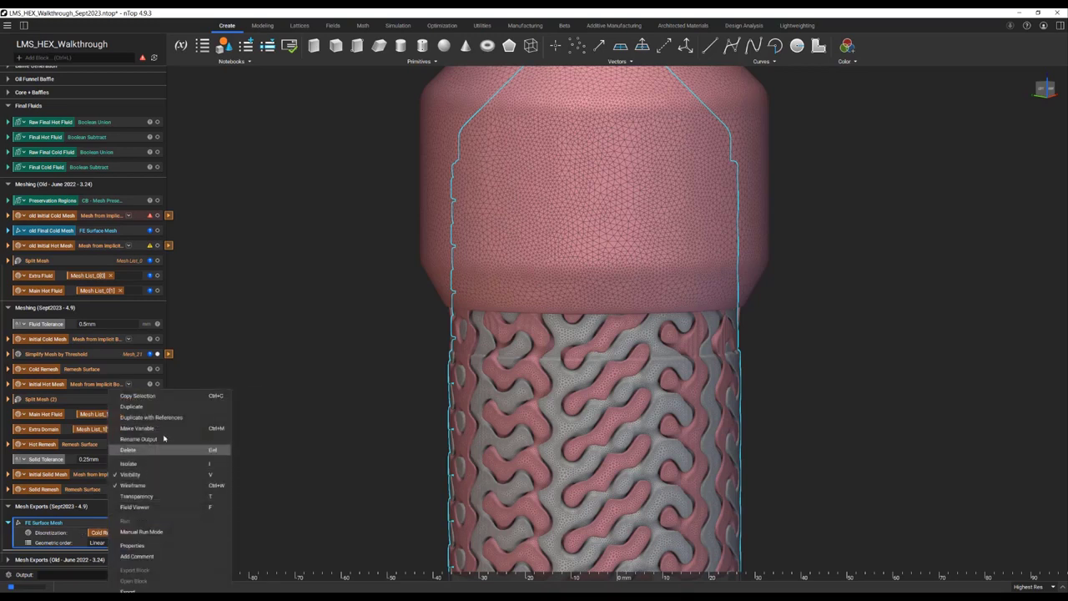
pyautogui.click(209, 431)
pyautogui.write('Final Cold Mesh')
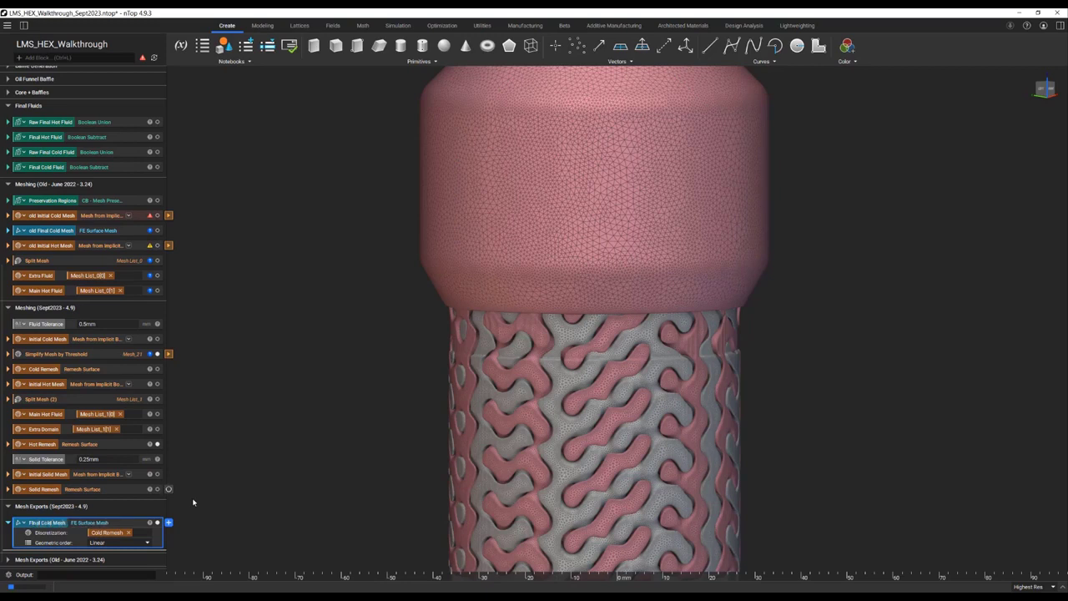
pyautogui.press('Return')
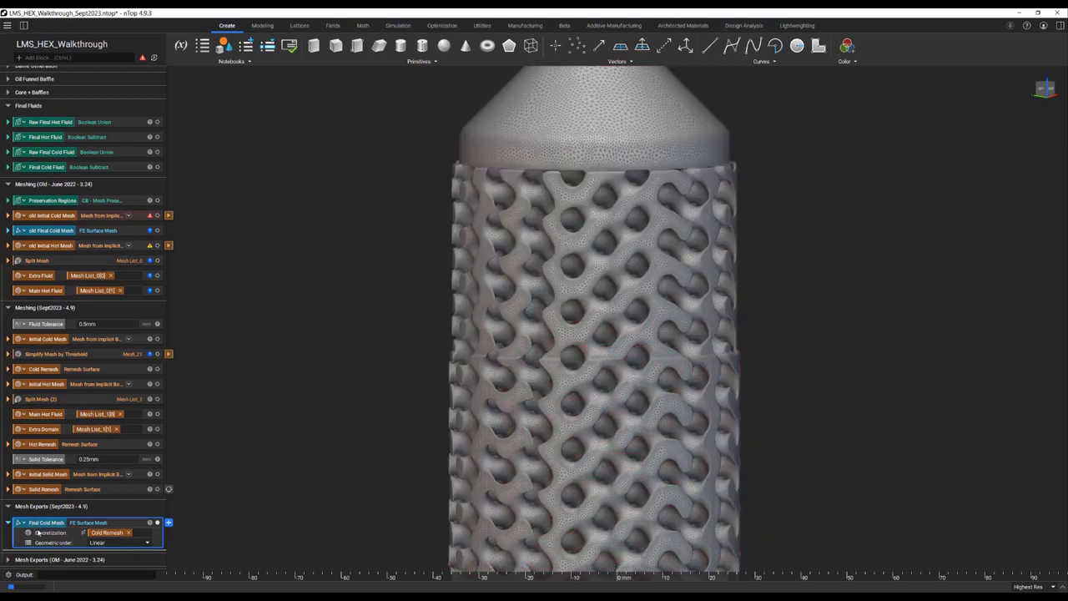
pyautogui.hotkey('ctrl', 'z')
pyautogui.write('nal Cold Mesh')
pyautogui.moveTo(358, 367); pyautogui.dragTo(467, 408, button='right')
pyautogui.scroll(-4, 554, 334)
pyautogui.moveTo(593, 263); pyautogui.dragTo(585, 277, button='middle')
pyautogui.scroll(5, 529, 193)
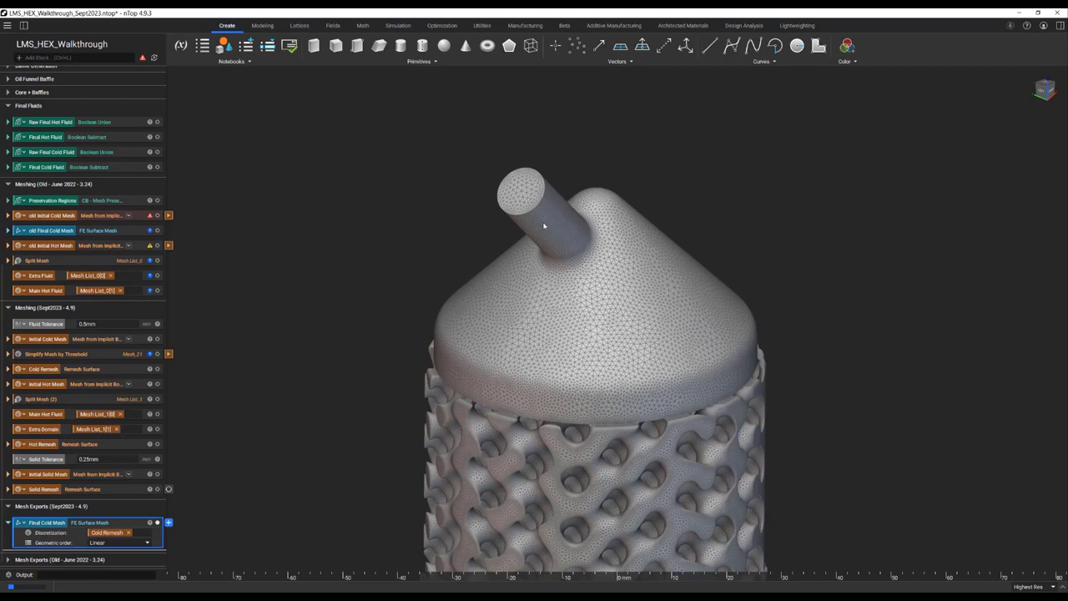
pyautogui.scroll(-5, 543, 225)
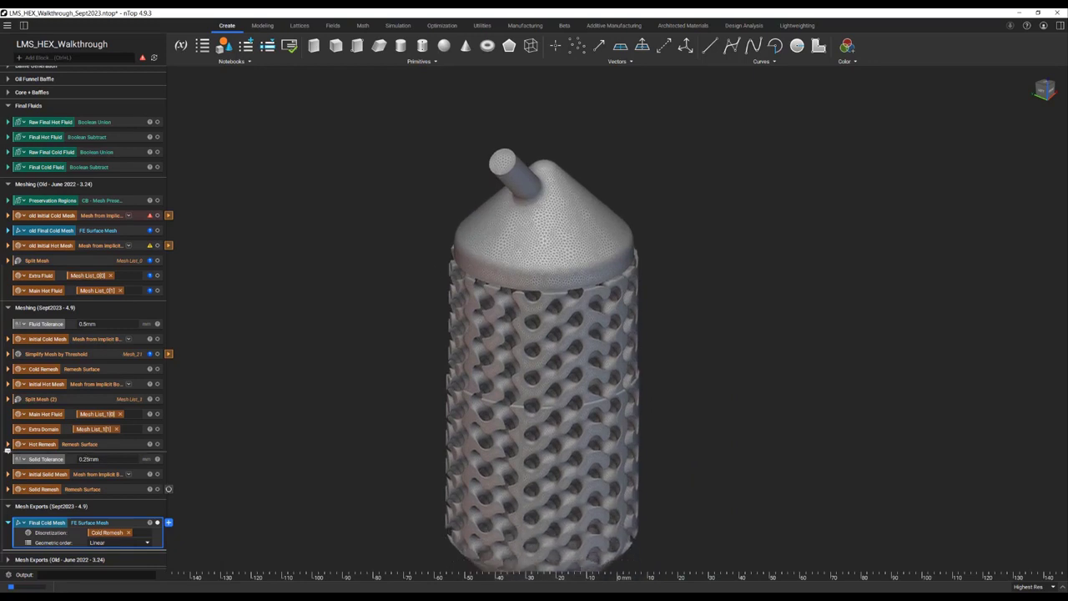
# Step: Add an Export FE Mesh to CFD block from the Final Cold Mesh and go over its path, boundaries and wall name inputs
pyautogui.scroll(-1, 107, 477)
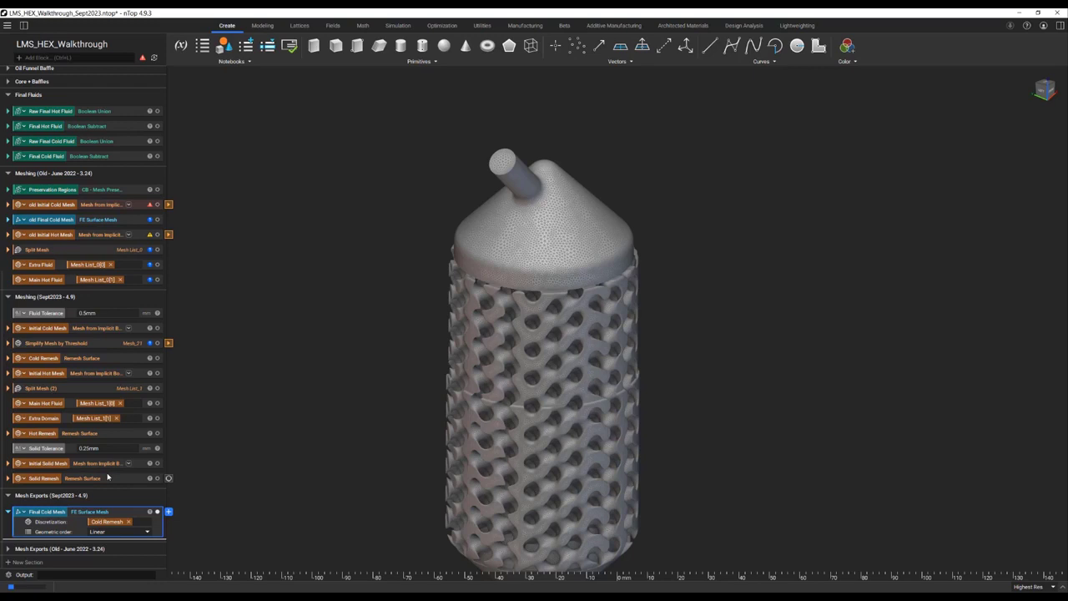
pyautogui.click(168, 513)
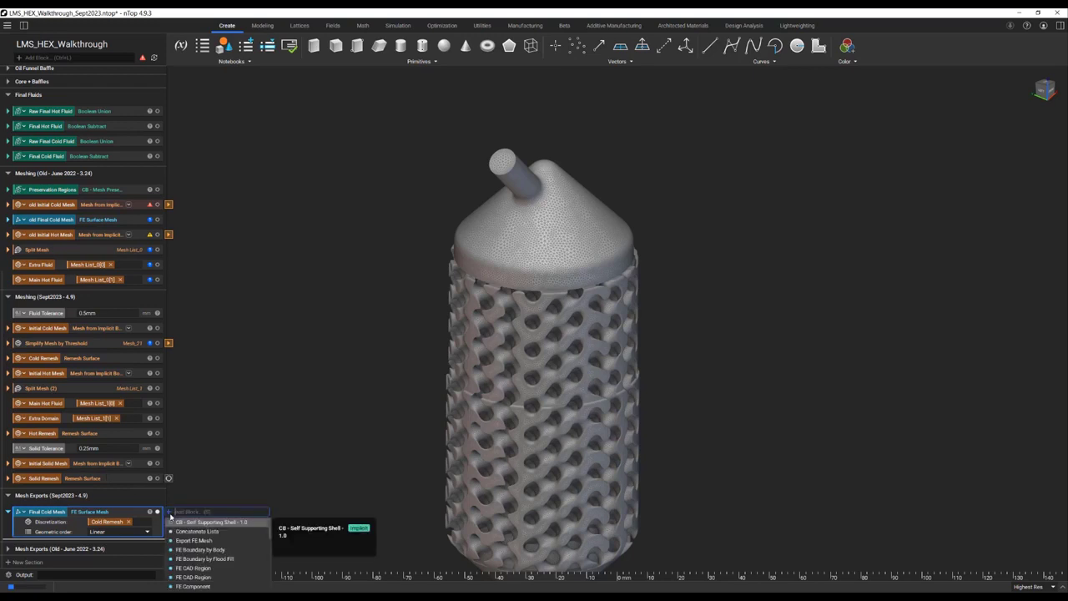
pyautogui.write('ex')
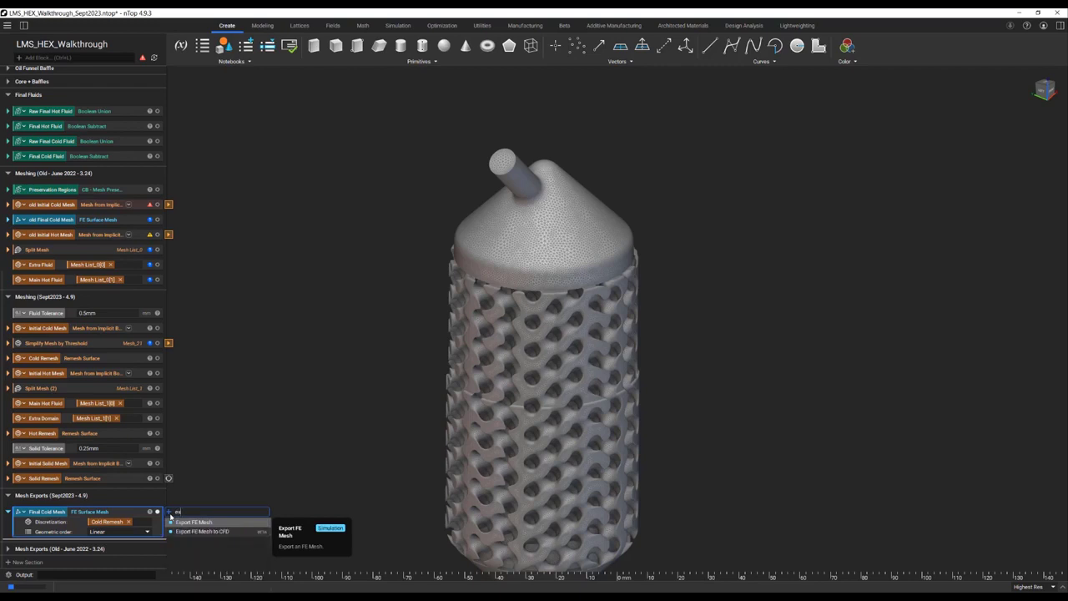
pyautogui.click(199, 531)
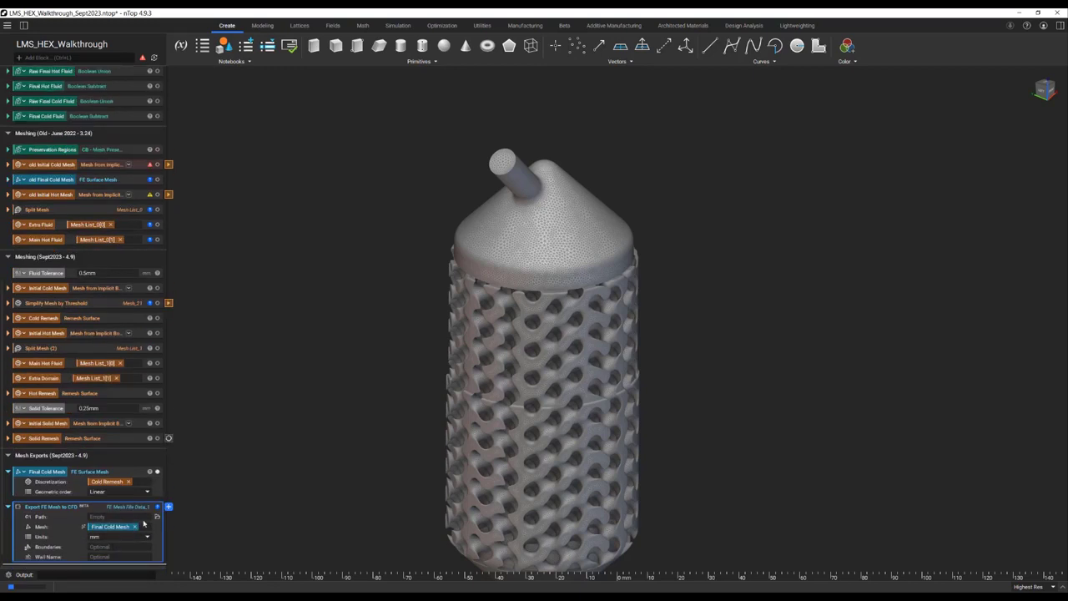
pyautogui.click(127, 517)
pyautogui.click(110, 547)
pyautogui.click(100, 556)
# Step: Use a CFD Boundary List for the export block's boundaries and expand it to four entries
pyautogui.click(97, 545)
pyautogui.click(98, 545)
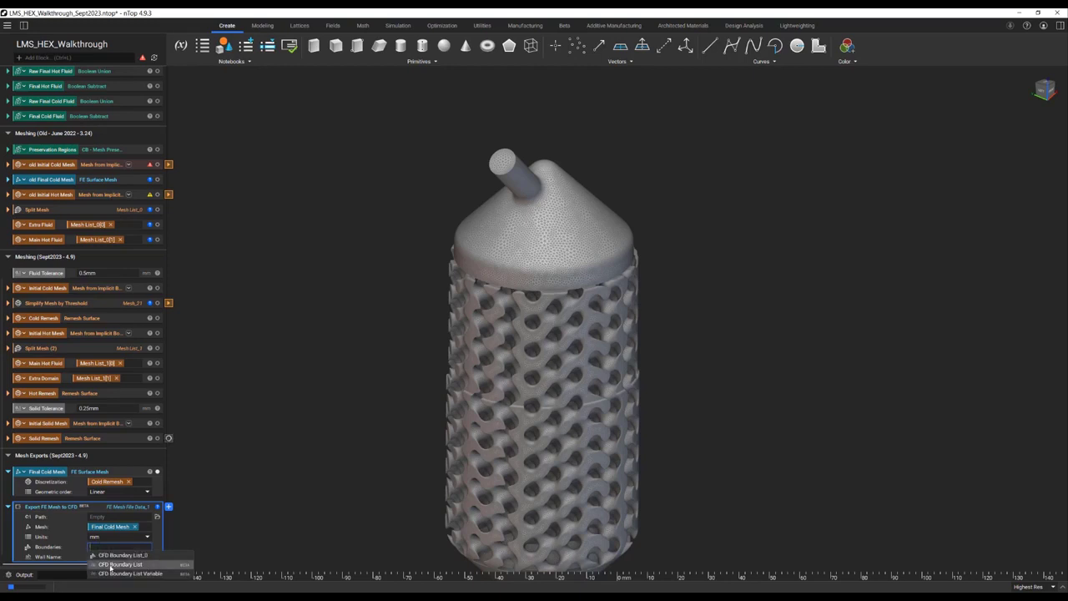
pyautogui.click(134, 565)
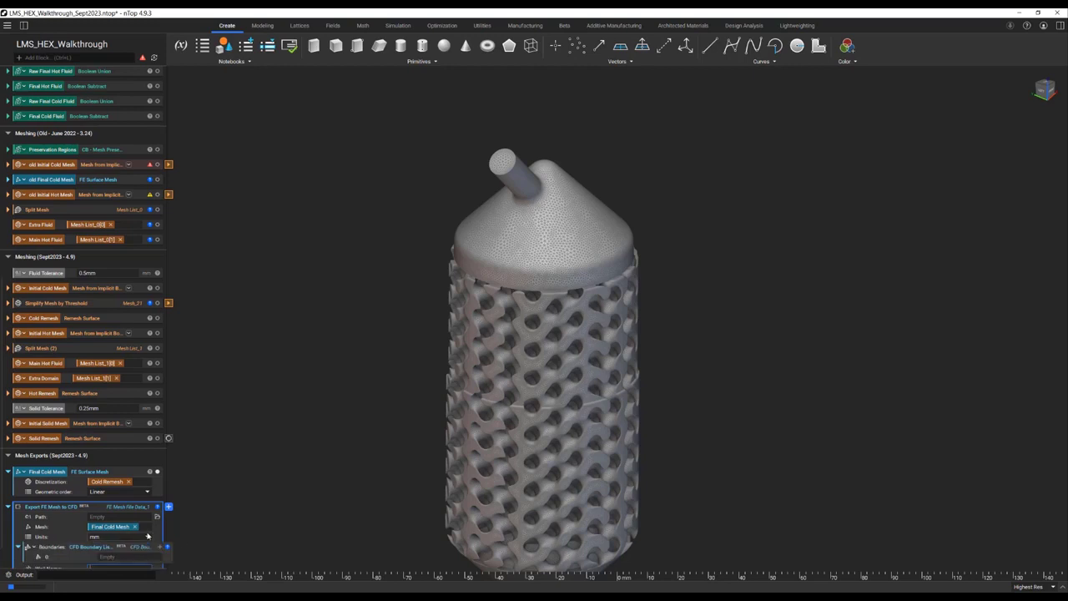
pyautogui.click(159, 534)
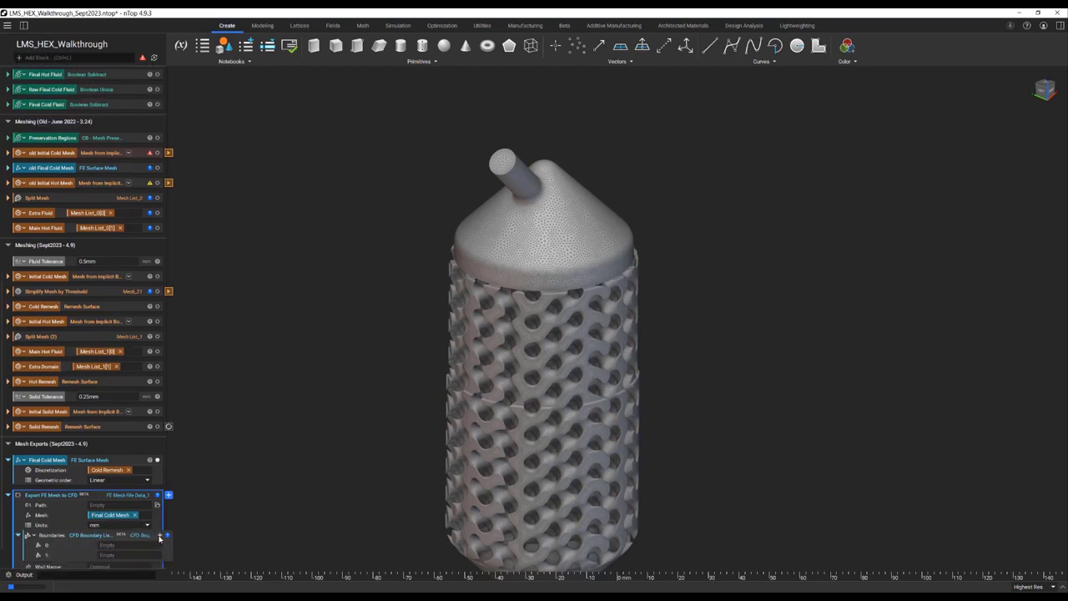
pyautogui.click(160, 535)
pyautogui.scroll(-1, 161, 539)
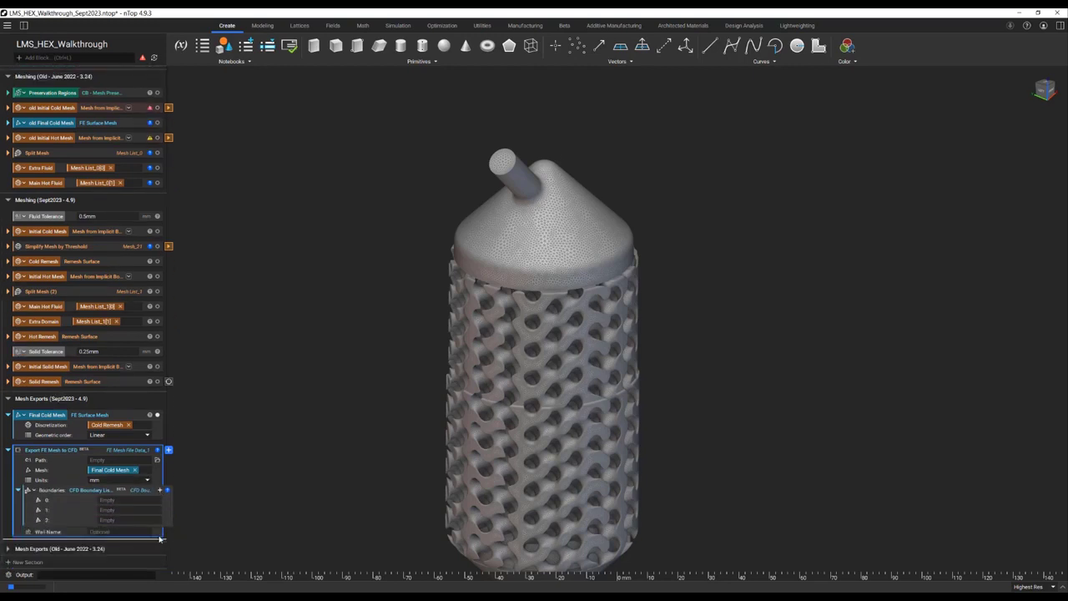
pyautogui.click(159, 489)
# Step: Fill entry 0 of the export block's CFD Boundary List with a CFD Boundary on FE Mesh block
pyautogui.click(132, 501)
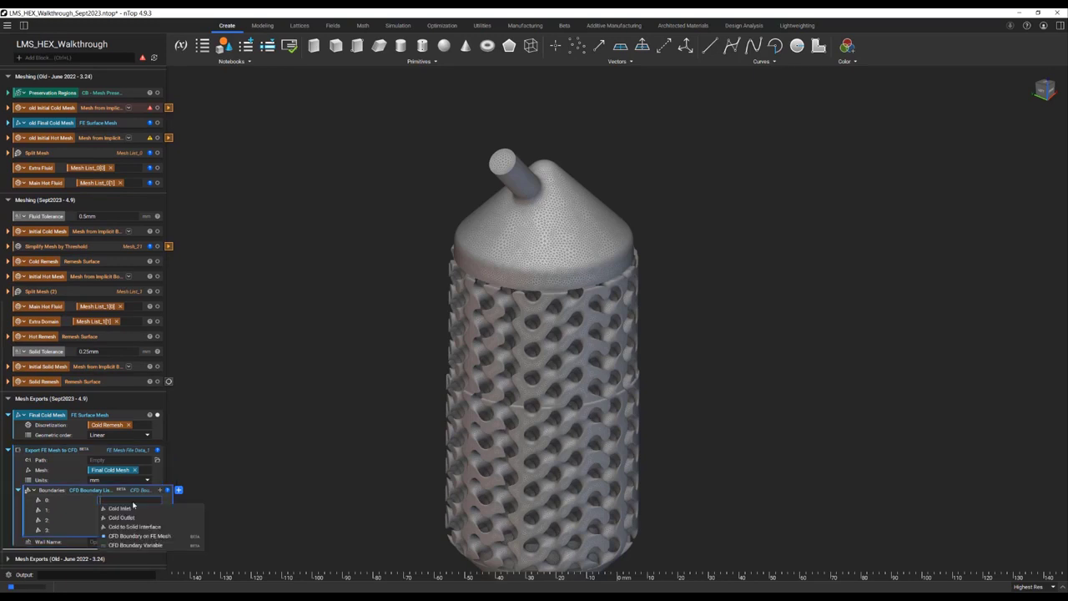
pyautogui.click(161, 538)
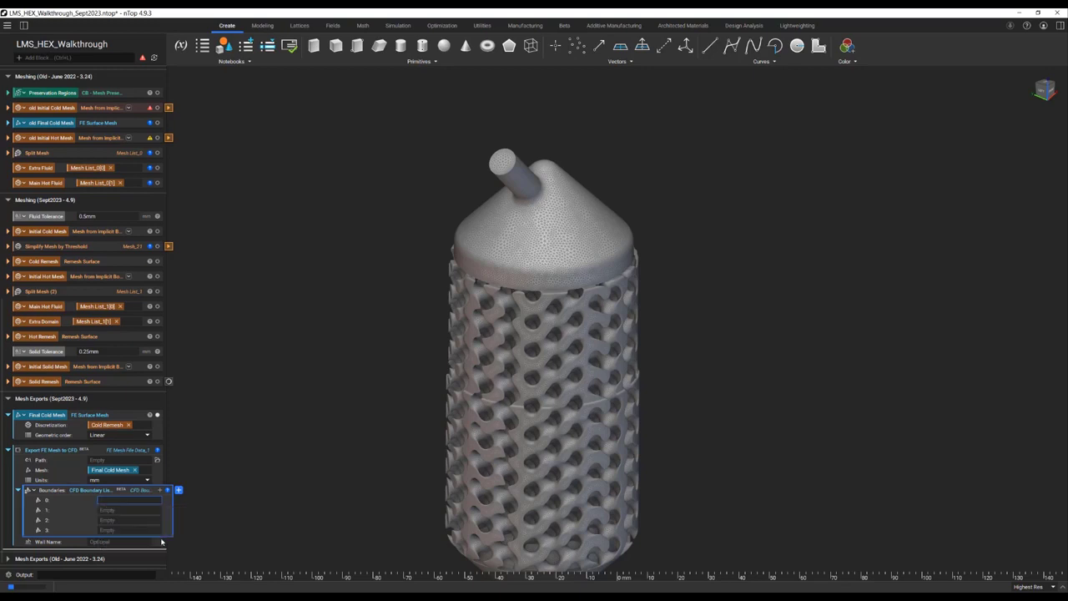
pyautogui.click(125, 540)
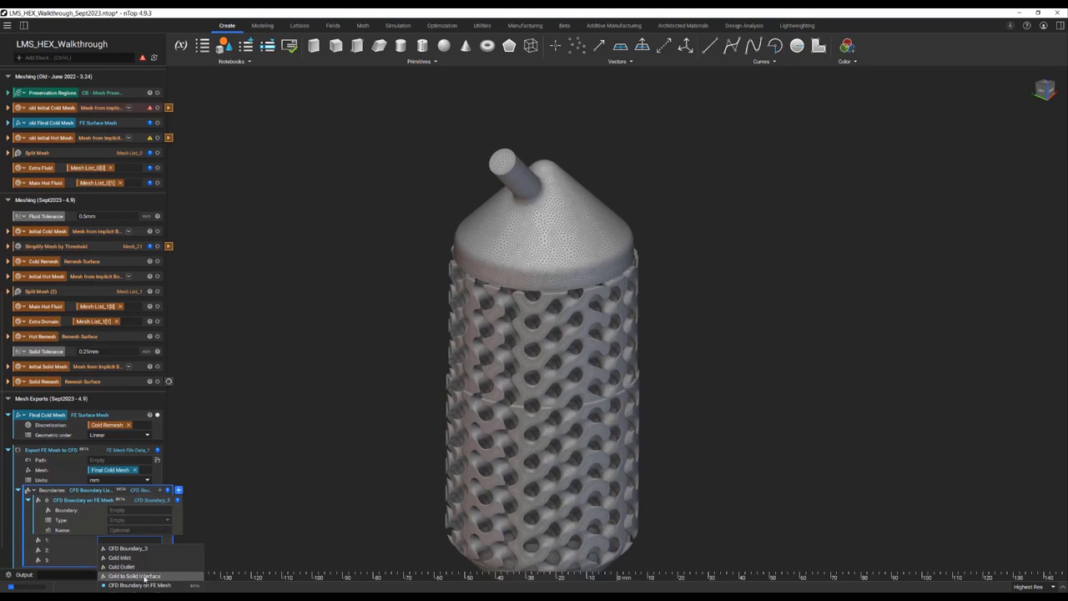
pyautogui.click(226, 481)
pyautogui.scroll(-1, 131, 491)
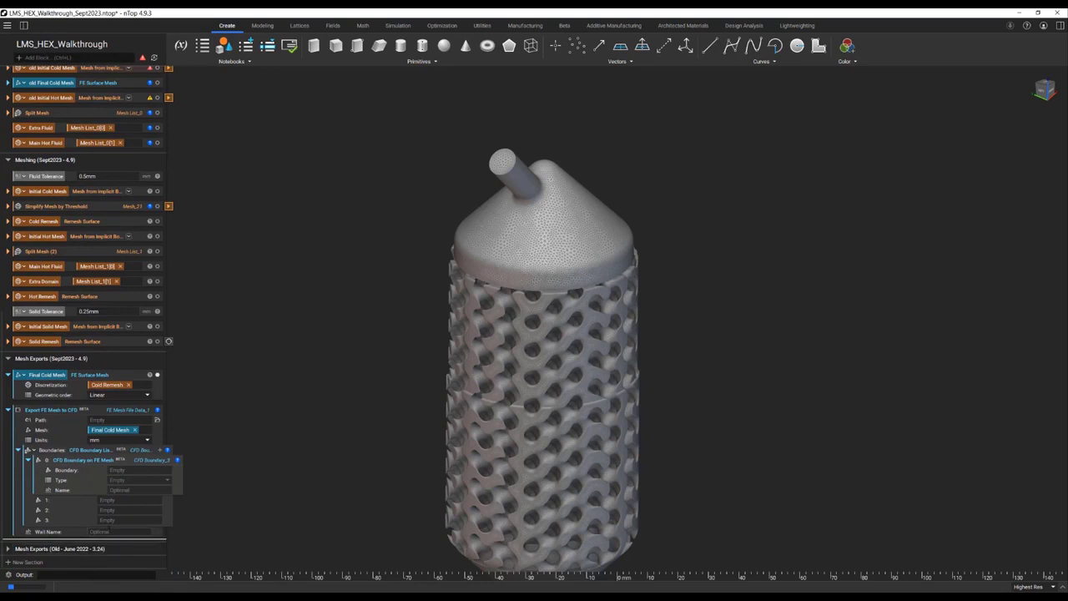
# Step: Create an FE Boundary by Flood Fill from the end face of the upper pipe on Final Cold Mesh
pyautogui.click(118, 470)
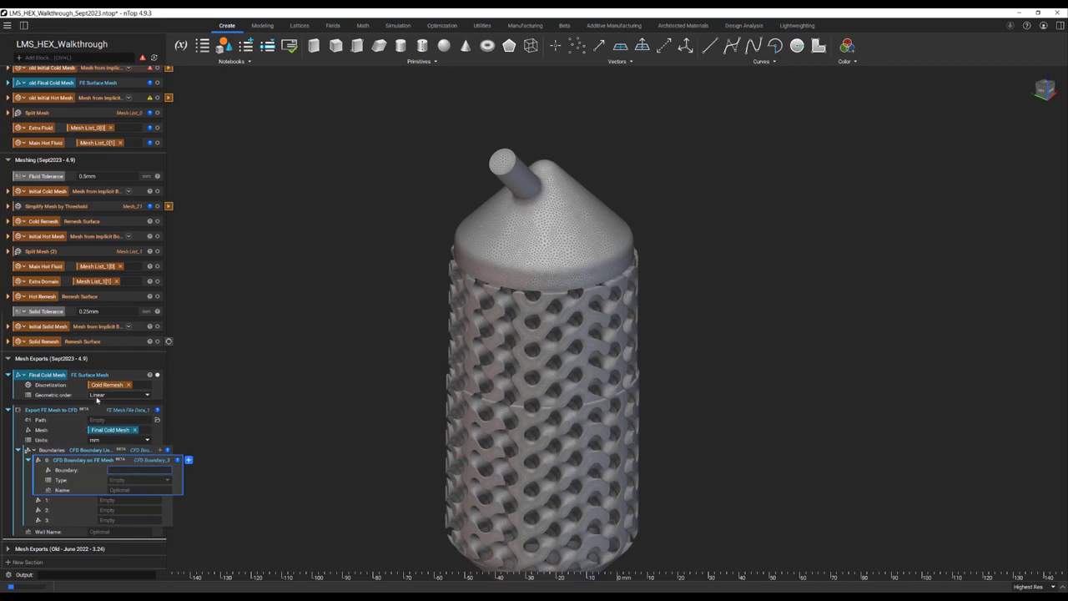
pyautogui.click(128, 379)
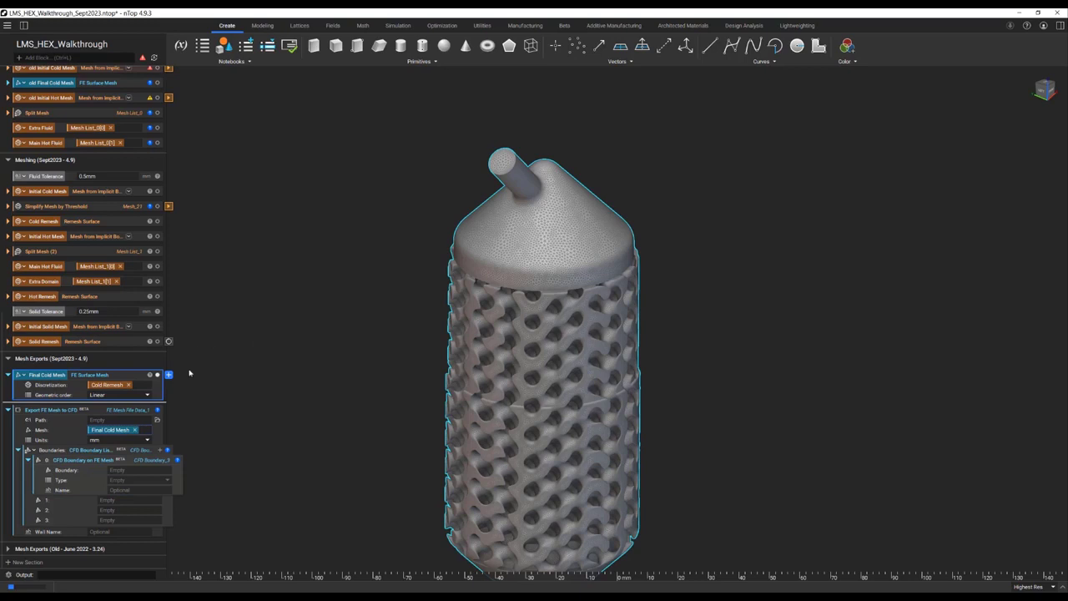
pyautogui.moveTo(433, 236); pyautogui.dragTo(452, 248, button='right')
pyautogui.click(396, 154)
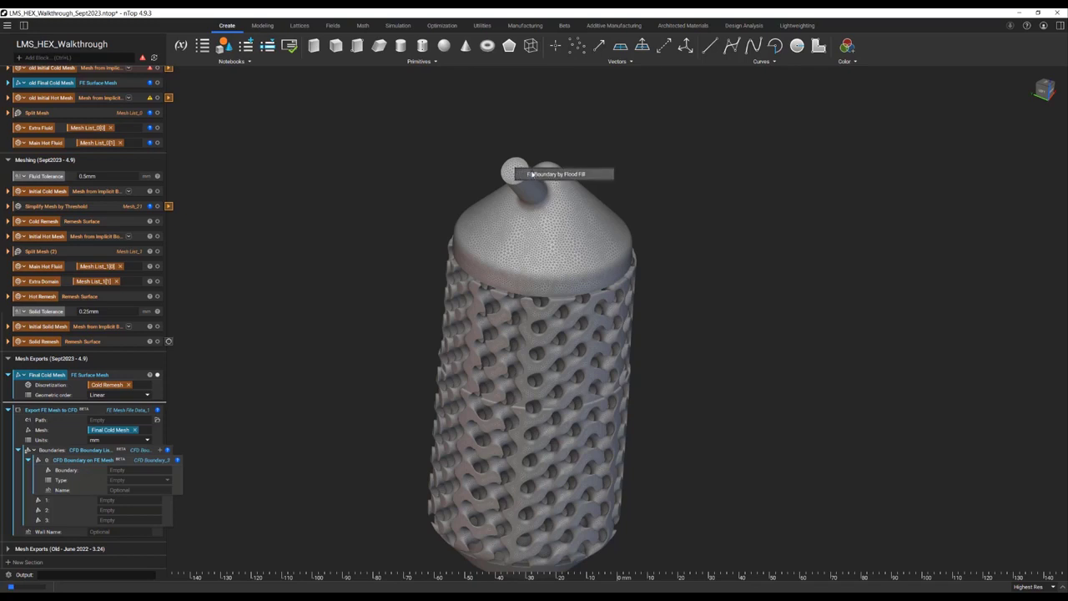
pyautogui.click(536, 175)
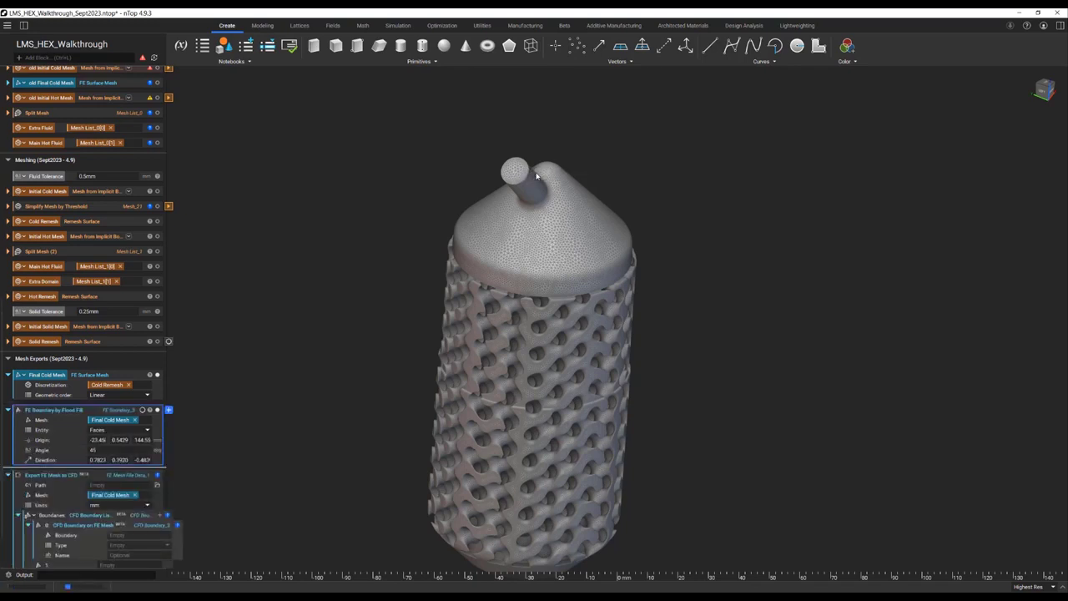
# Step: Examine the flood-filled region and the Final Cold Mesh triangles around the edge of the upper pipe's end face
pyautogui.moveTo(286, 359); pyautogui.dragTo(348, 326, button='right')
pyautogui.scroll(10, 543, 191)
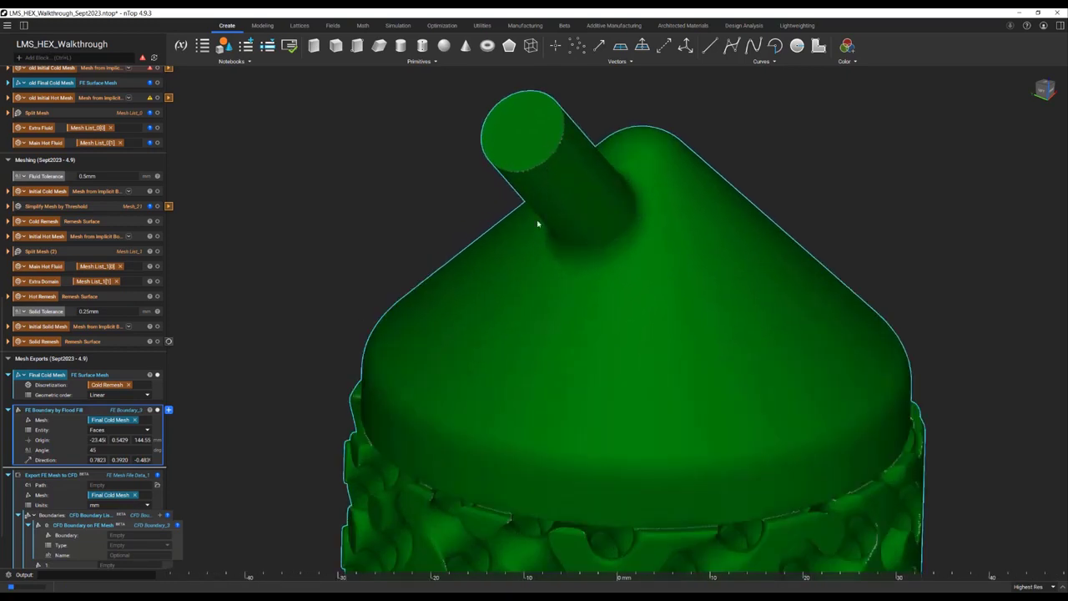
pyautogui.scroll(4, 564, 222)
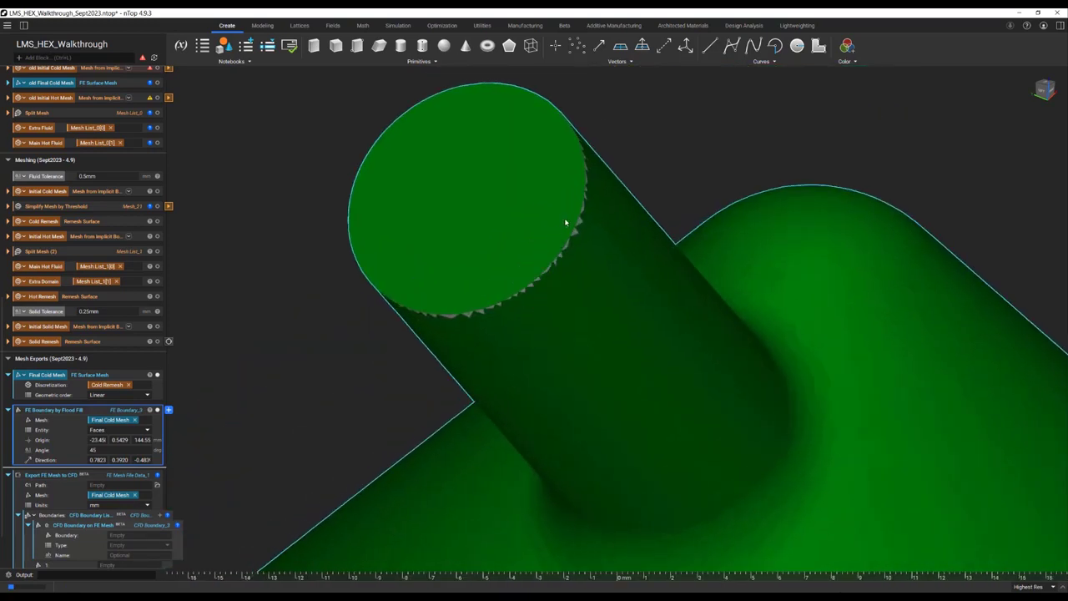
pyautogui.click(139, 374)
pyautogui.scroll(3, 569, 215)
pyautogui.moveTo(569, 214); pyautogui.dragTo(628, 246, button='right')
pyautogui.scroll(-4, 401, 268)
pyautogui.moveTo(400, 269); pyautogui.dragTo(507, 356, button='middle')
pyautogui.moveTo(506, 357); pyautogui.dragTo(302, 272, button='right')
pyautogui.scroll(-3, 517, 362)
pyautogui.scroll(-3, 569, 370)
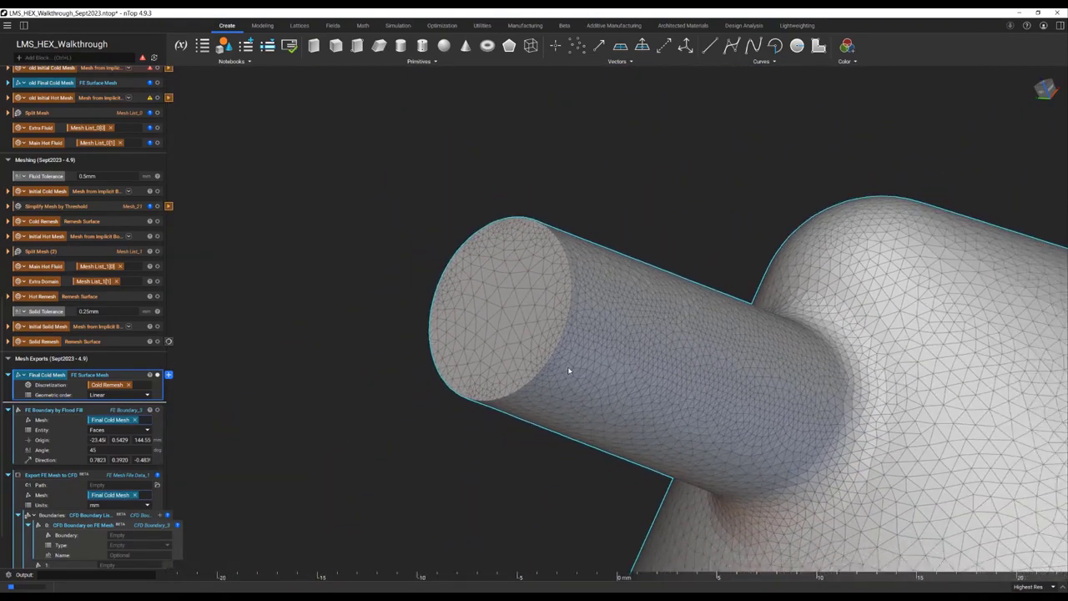
pyautogui.scroll(-3, 443, 412)
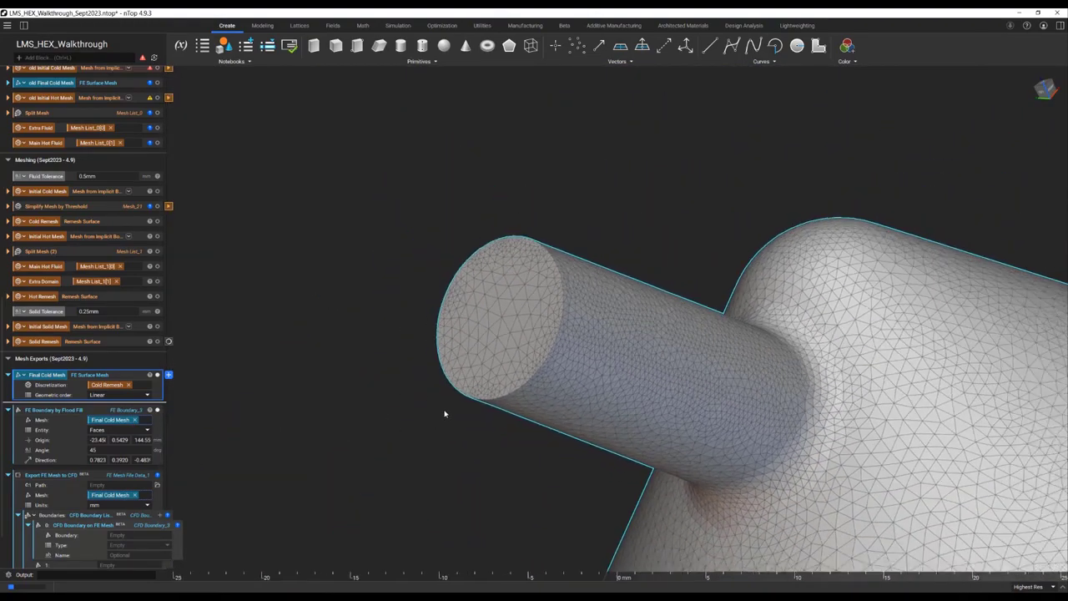
# Step: Set the flood fill boundary's angle to 30 degrees
pyautogui.click(134, 413)
pyautogui.moveTo(634, 404); pyautogui.dragTo(604, 234, button='right')
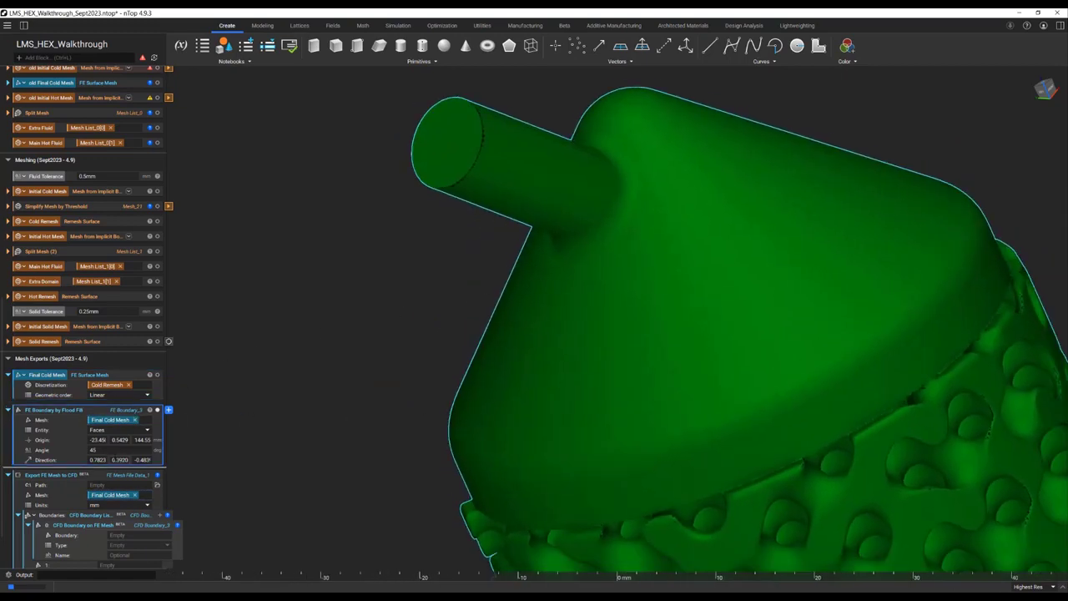
pyautogui.doubleClick(111, 449)
pyautogui.write('30')
pyautogui.press('Return')
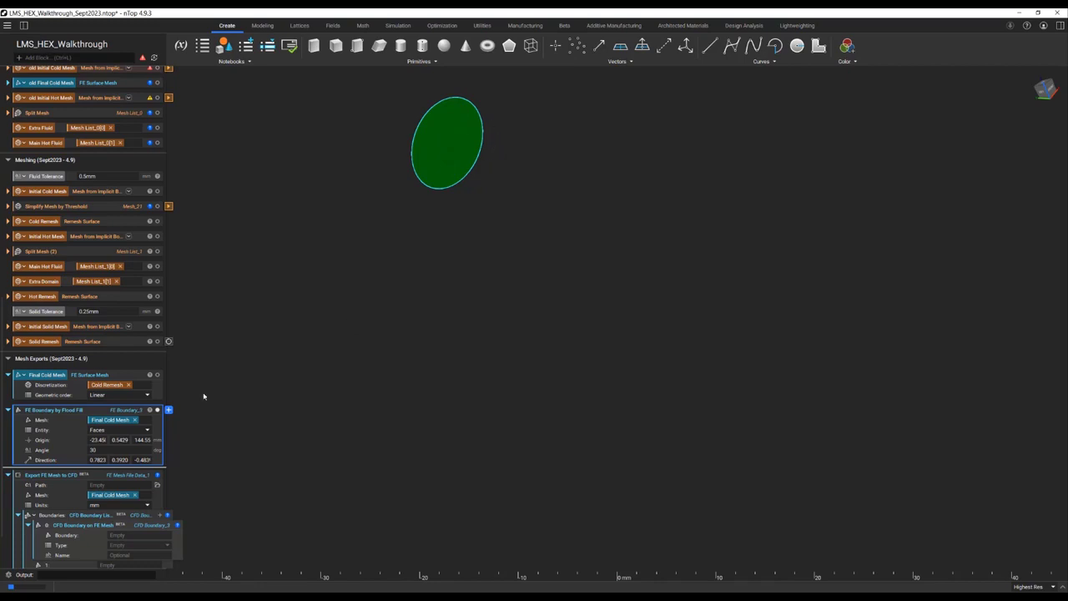
# Step: Use the upper pipe's flood fill as the boundary of entry 0 and set its type to mass-flow-inlet
pyautogui.scroll(-1, 94, 416)
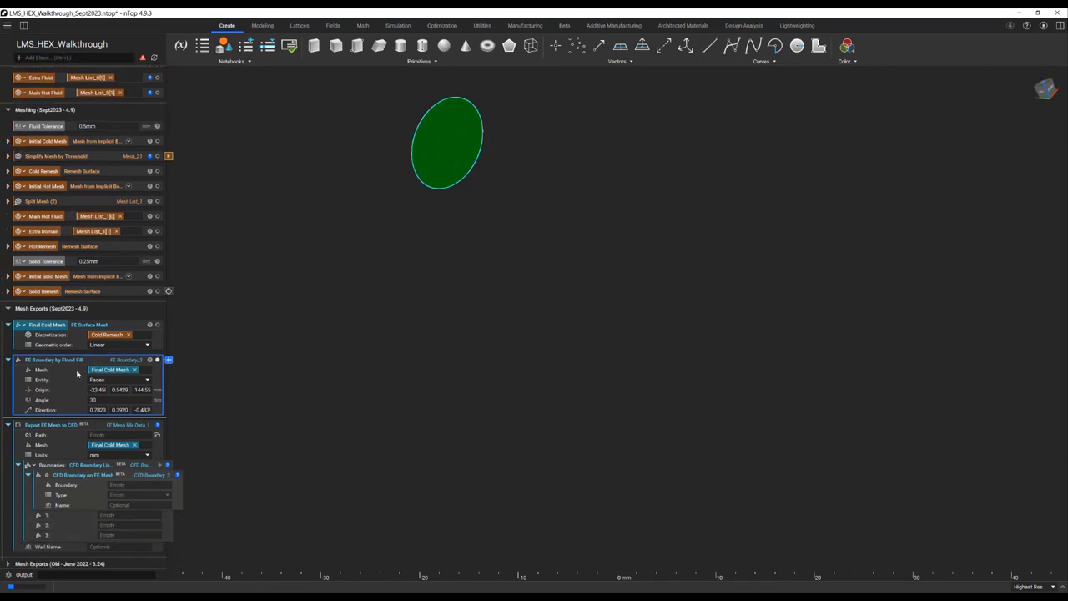
pyautogui.moveTo(54, 360); pyautogui.dragTo(149, 489)
pyautogui.click(140, 482)
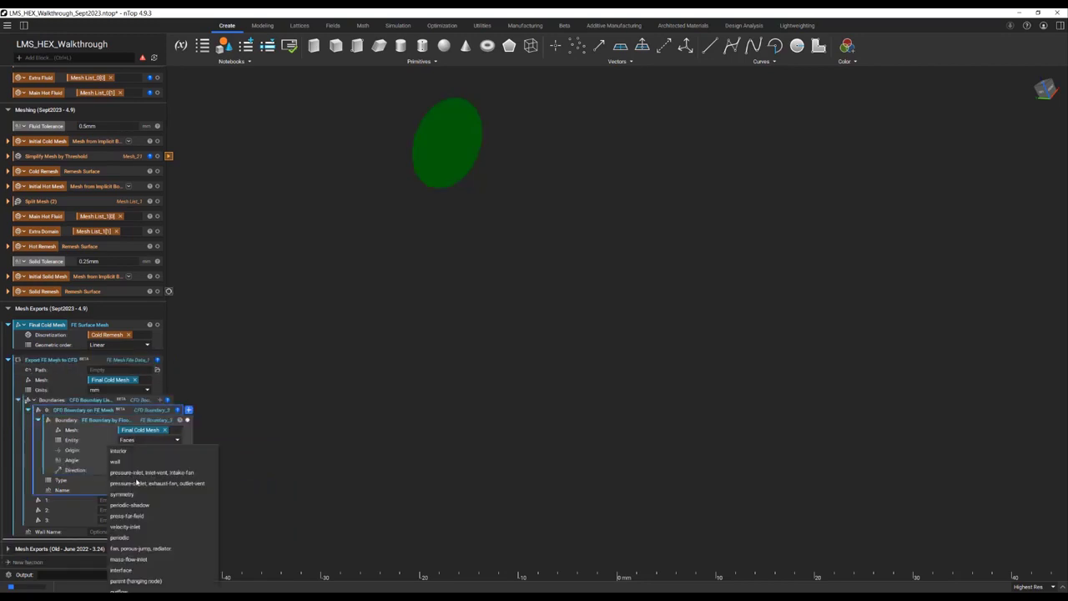
pyautogui.click(151, 560)
# Step: Name the entry 0 boundary Cold_Inlet
pyautogui.click(112, 489)
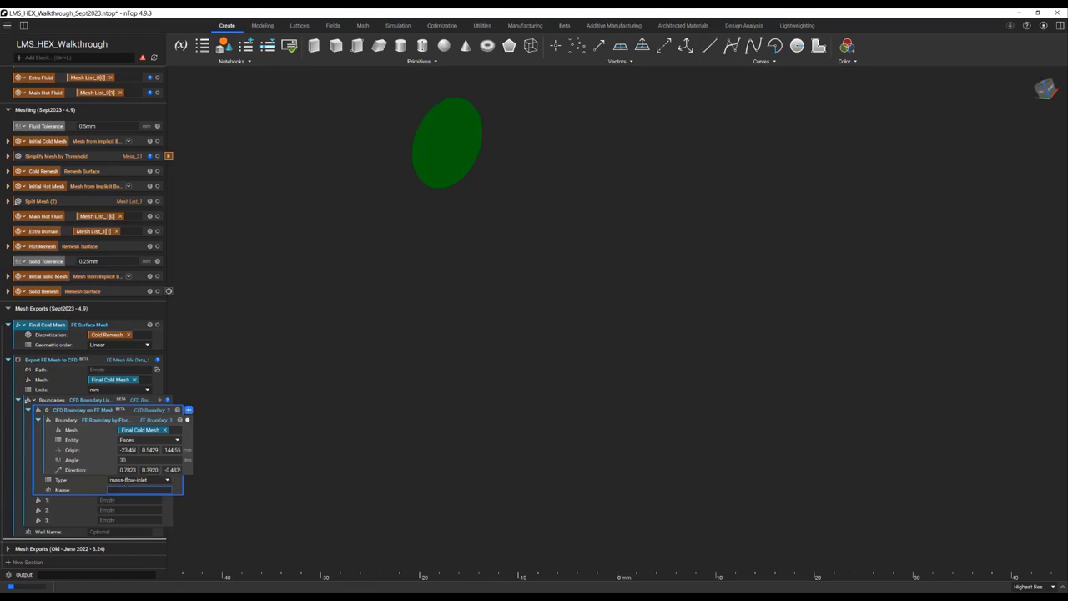
pyautogui.write('C')
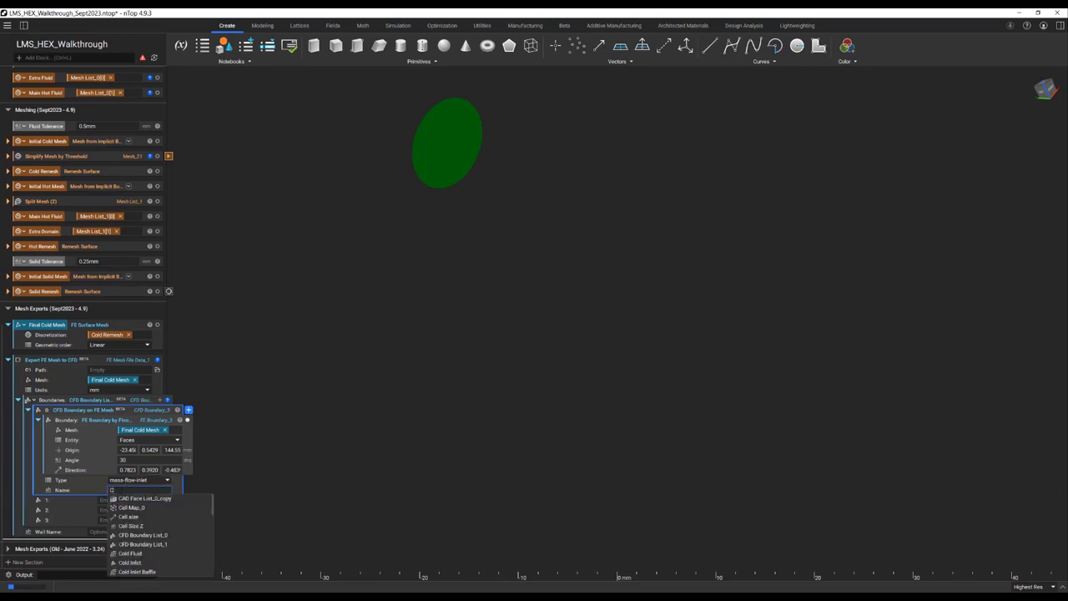
pyautogui.write('old_')
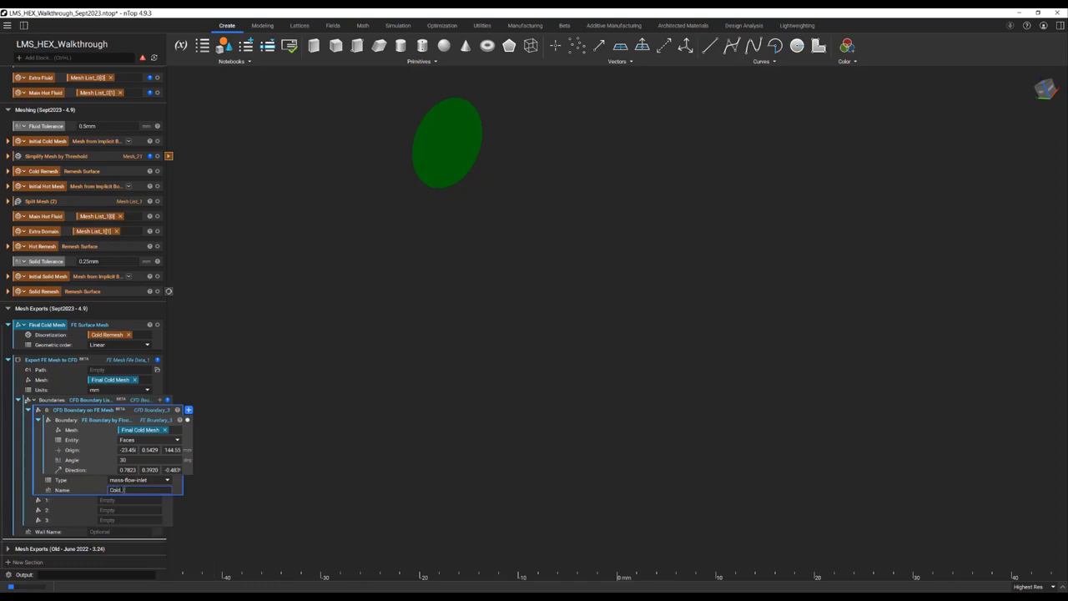
pyautogui.write('Inle')
pyautogui.write('let')
# Step: Create an FE Boundary by Flood Fill from the end face of the lower pipe on Final Cold Mesh
pyautogui.click(122, 325)
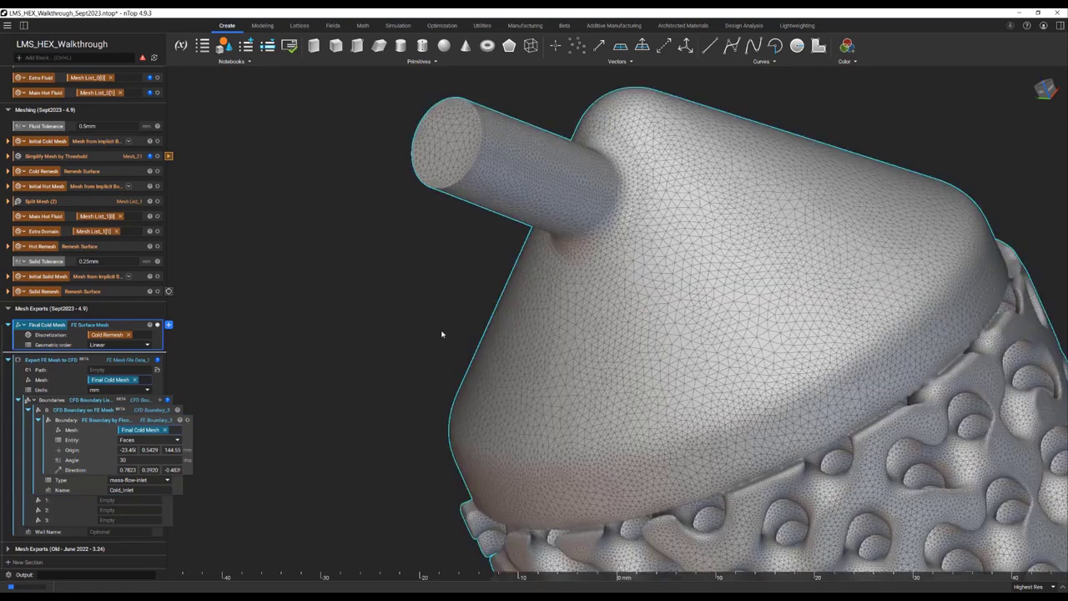
pyautogui.scroll(-5, 445, 340)
pyautogui.moveTo(568, 458); pyautogui.dragTo(512, 287, button='middle')
pyautogui.scroll(2, 530, 312)
pyautogui.scroll(-2, 530, 312)
pyautogui.moveTo(530, 312); pyautogui.dragTo(467, 267, button='right')
pyautogui.moveTo(751, 450); pyautogui.dragTo(533, 321, button='middle')
pyautogui.scroll(1, 550, 326)
pyautogui.moveTo(600, 325); pyautogui.dragTo(537, 318, button='right')
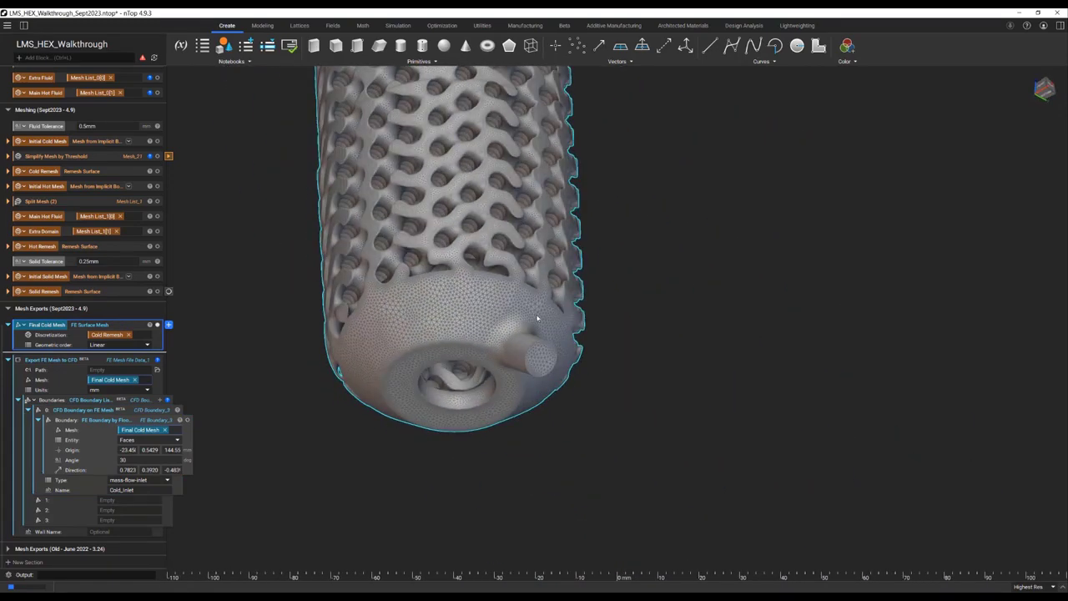
pyautogui.click(566, 370)
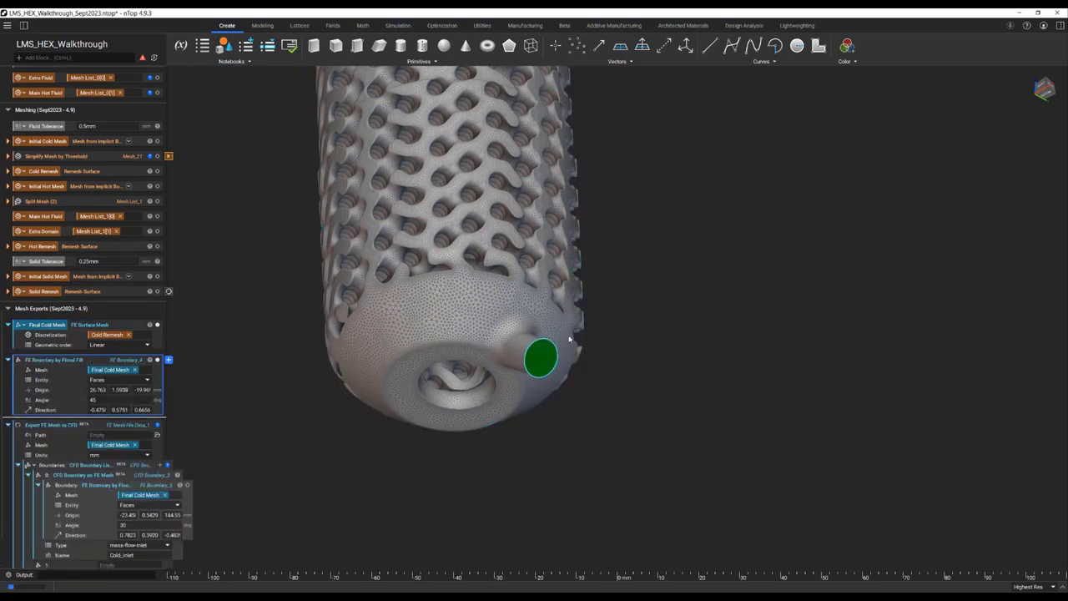
# Step: Set the angle of the lower pipe's flood fill boundary to 30 degrees
pyautogui.moveTo(531, 349); pyautogui.dragTo(555, 380, button='right')
pyautogui.doubleClick(92, 399)
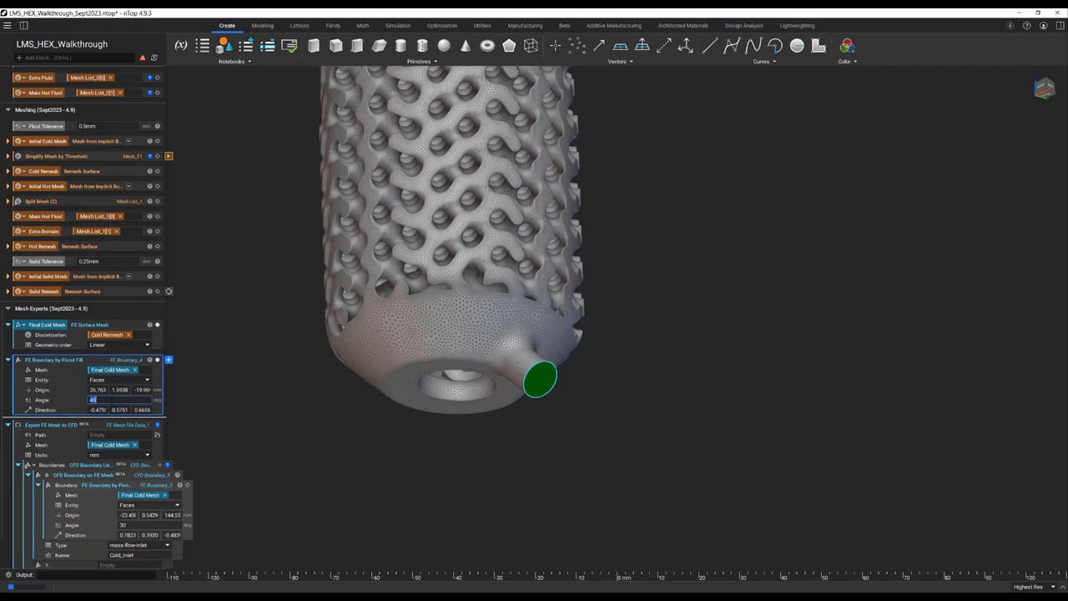
pyautogui.write('30')
# Step: Fill entry 1 with a CFD Boundary on FE Mesh using the lower pipe's flood fill and type pressure-outlet, exhaust-fan, outlet-vent
pyautogui.scroll(-2, 67, 381)
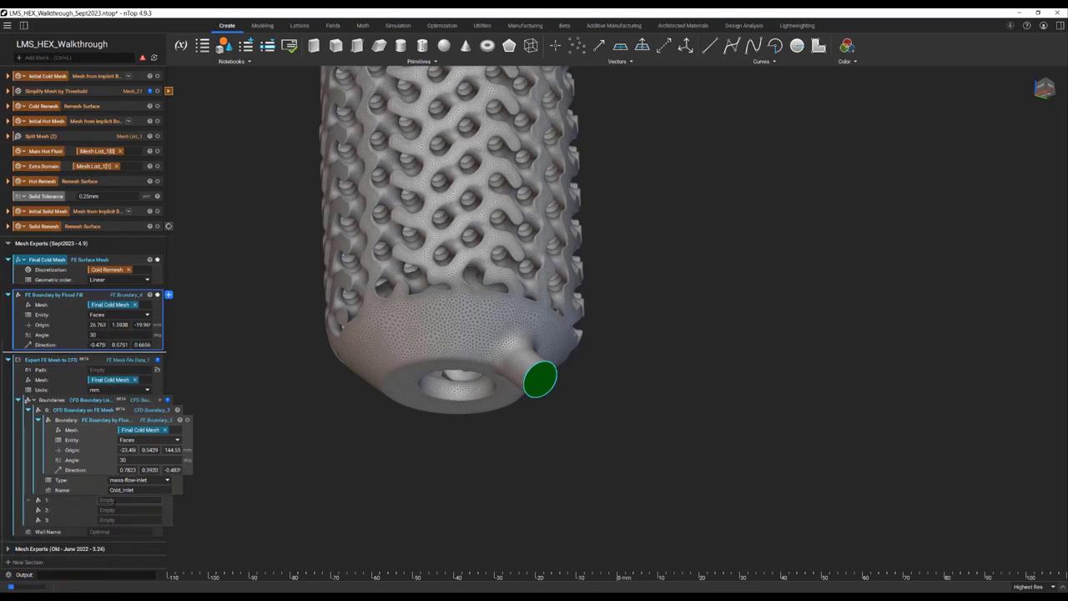
pyautogui.click(129, 499)
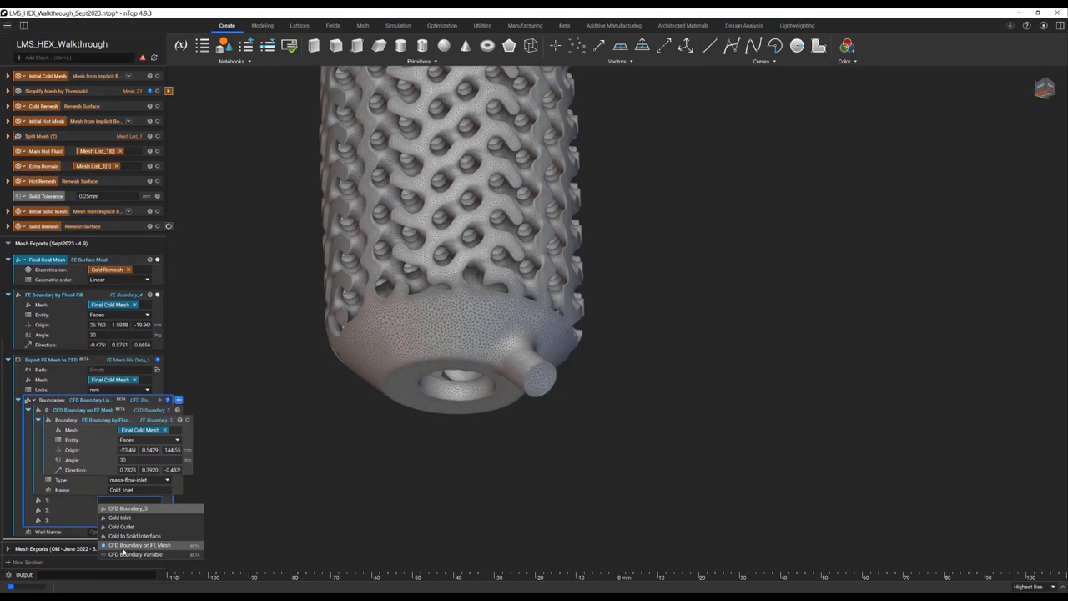
pyautogui.click(145, 546)
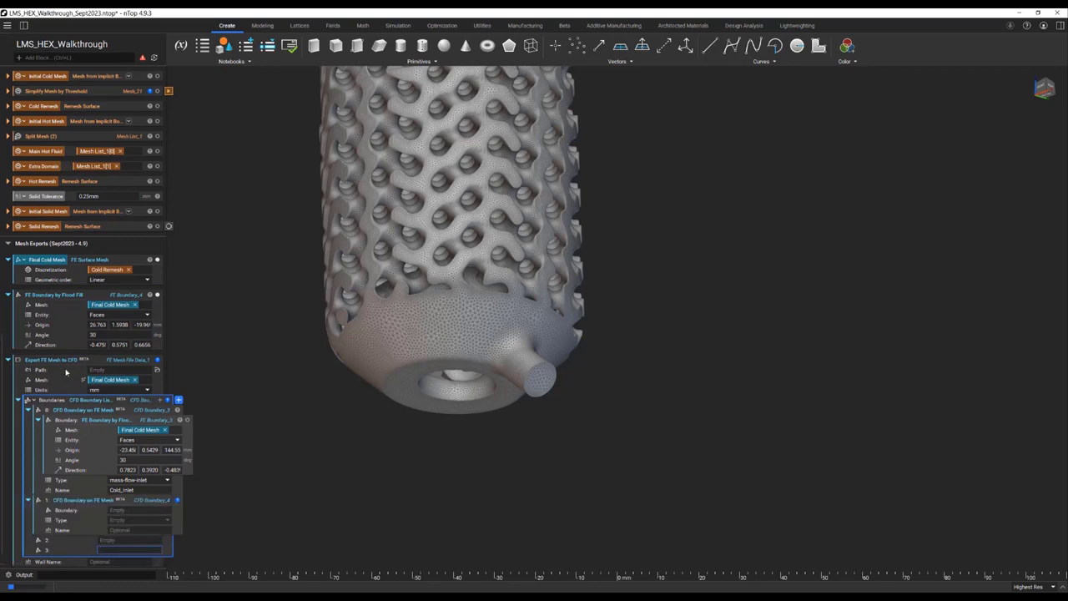
pyautogui.moveTo(59, 299); pyautogui.dragTo(131, 510)
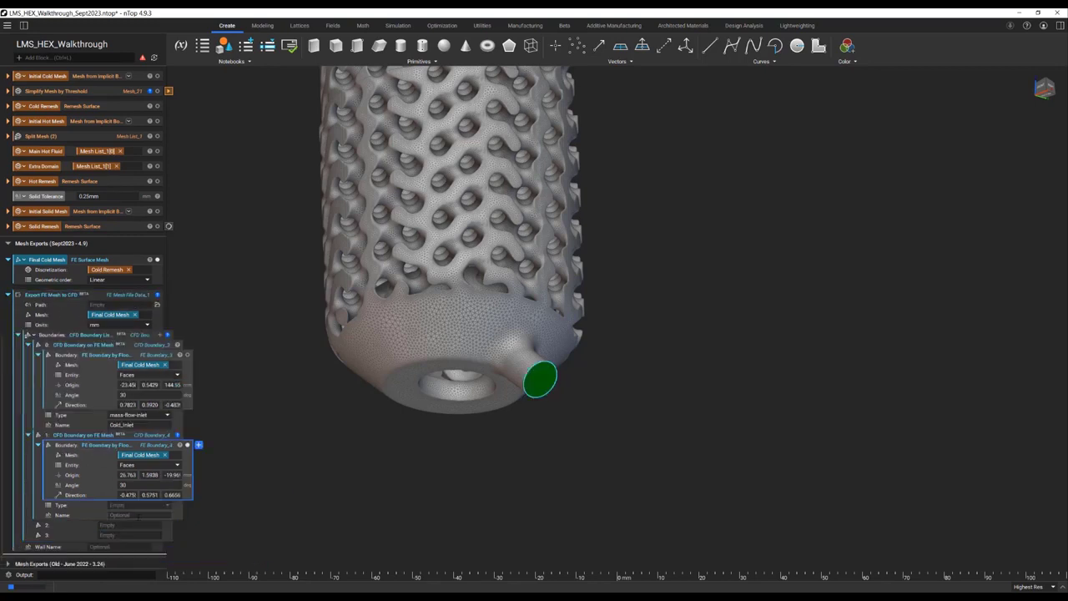
pyautogui.click(130, 505)
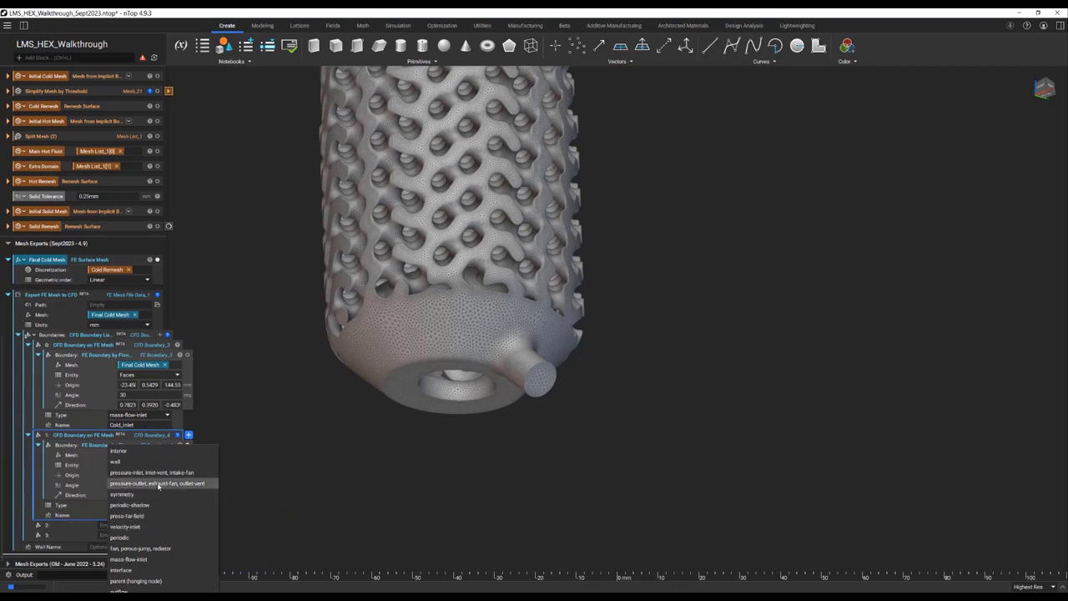
pyautogui.click(134, 518)
pyautogui.click(135, 515)
pyautogui.write('Cold')
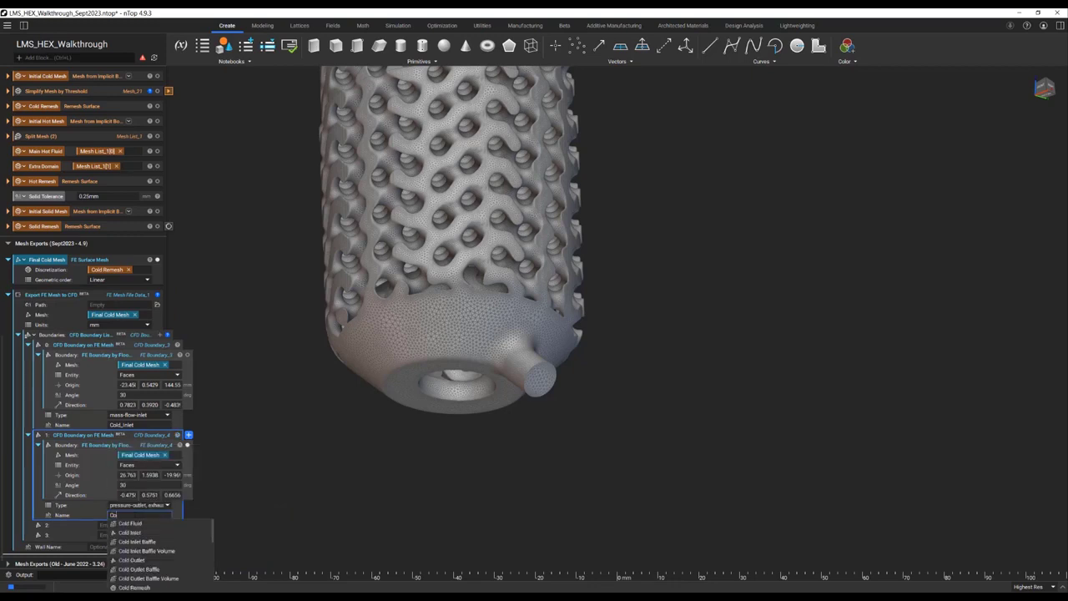
pyautogui.write('_O')
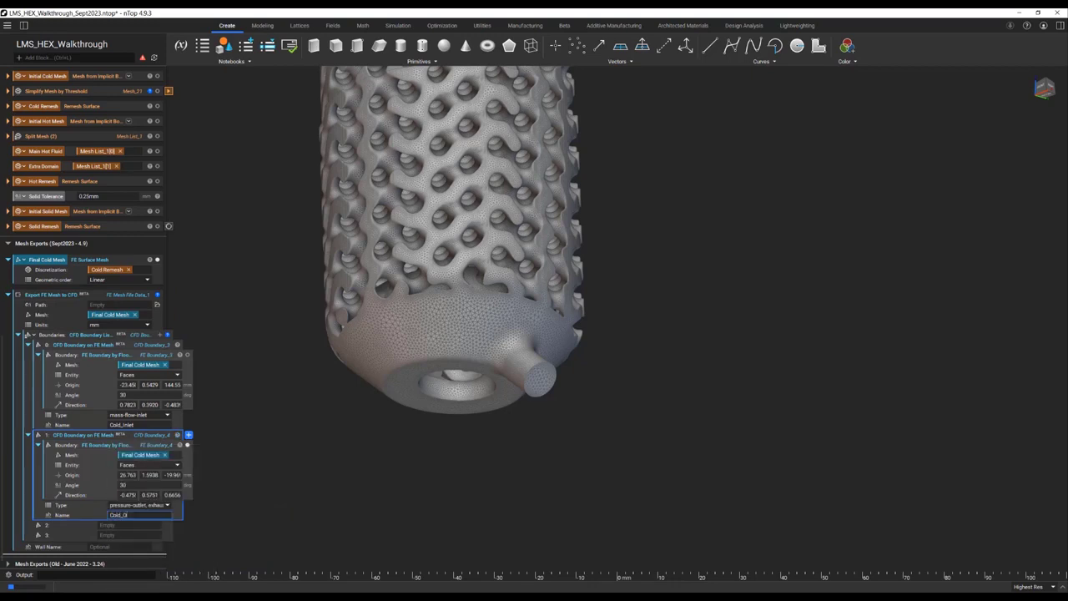
pyautogui.write('utlet')
pyautogui.press('BackSpace')
pyautogui.click(123, 515)
pyautogui.press('BackSpace')
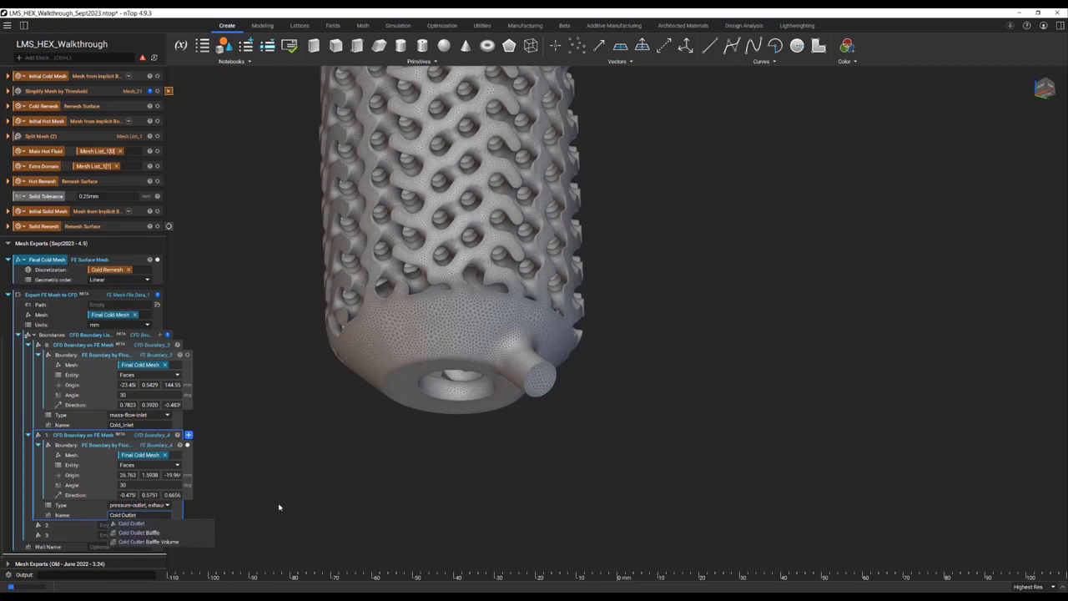
pyautogui.press('Return')
# Step: Name the entry 1 boundary Cold_Outlet
pyautogui.click(144, 515)
pyautogui.click(143, 515)
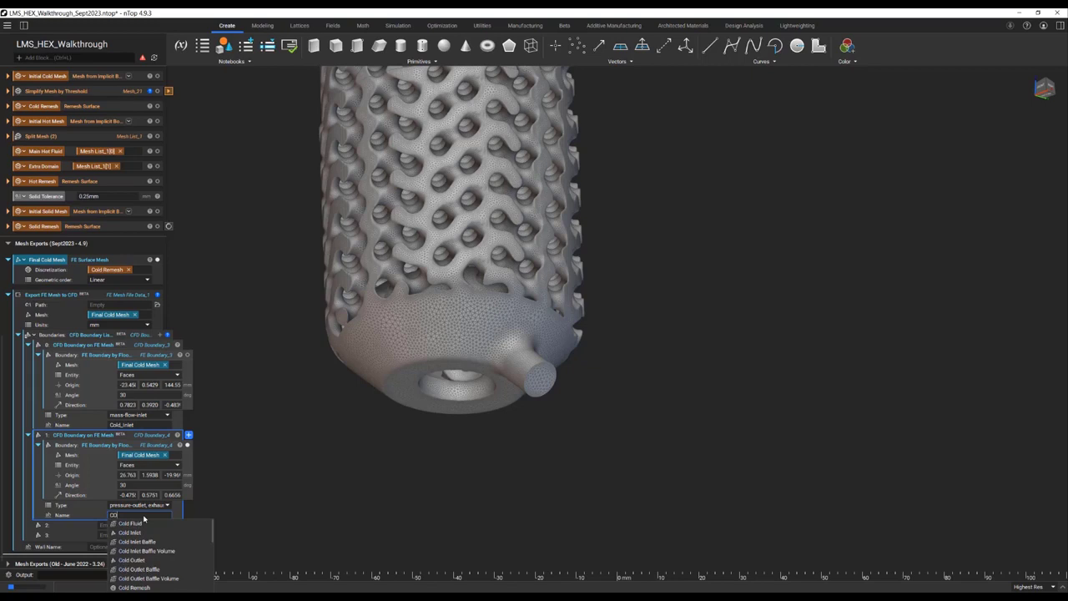
pyautogui.write('Cold_o')
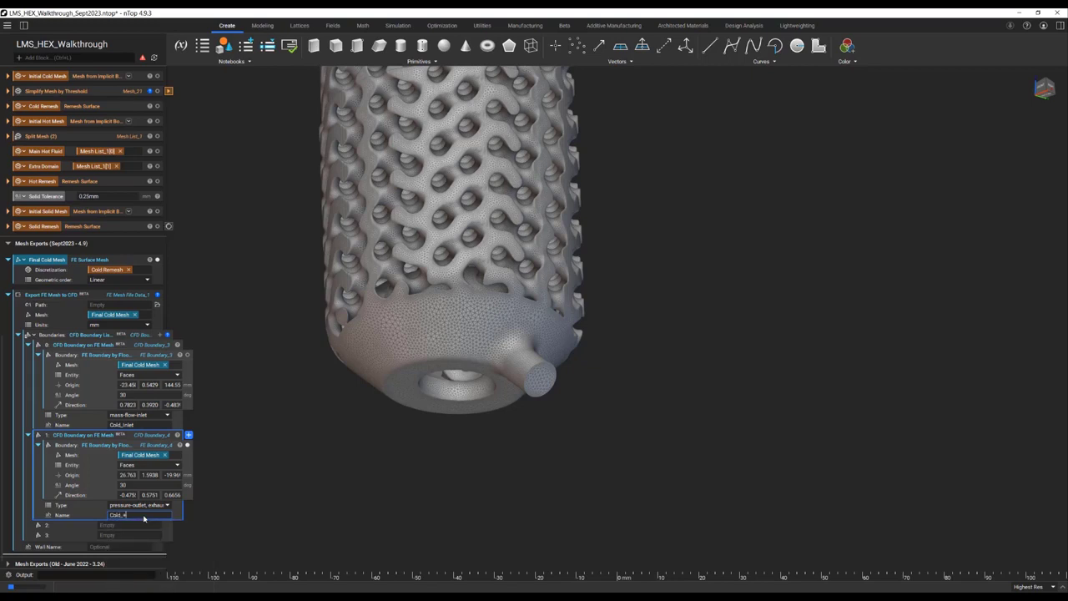
pyautogui.press('BackSpace')
pyautogui.write('Outlet')
pyautogui.press('Return')
pyautogui.scroll(-2, 416, 361)
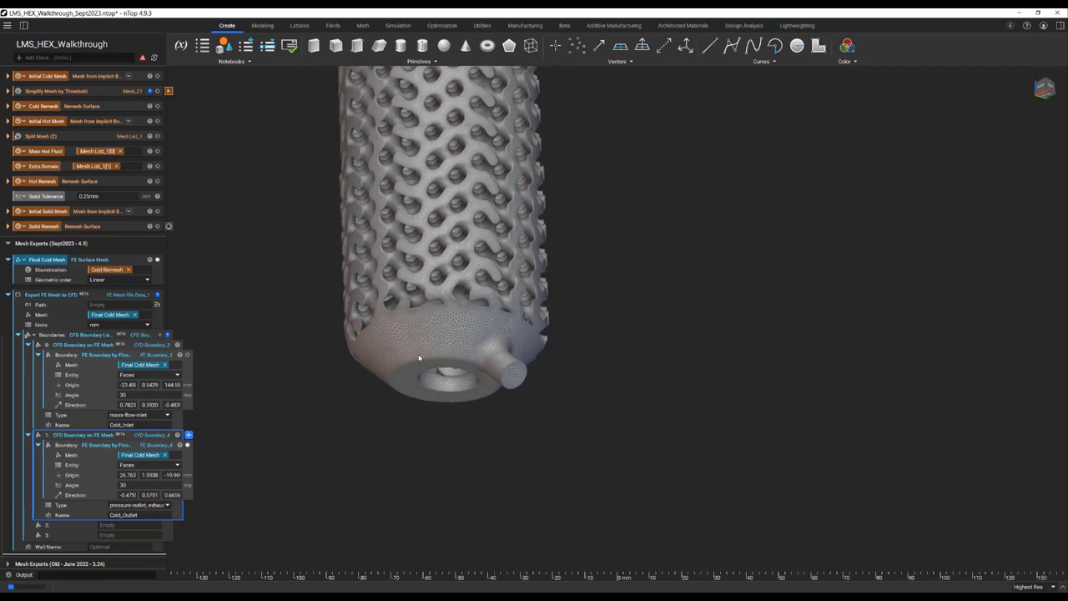
pyautogui.moveTo(443, 309); pyautogui.dragTo(502, 408, button='middle')
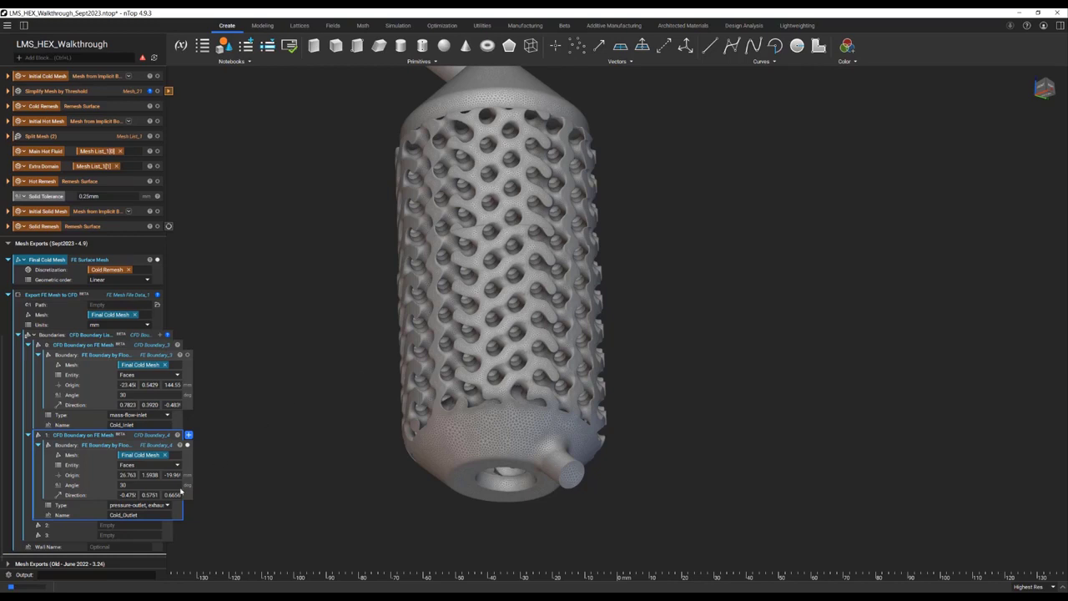
# Step: Fill entry 2 of the Boundaries list with a CFD Boundary on FE Mesh
pyautogui.click(130, 524)
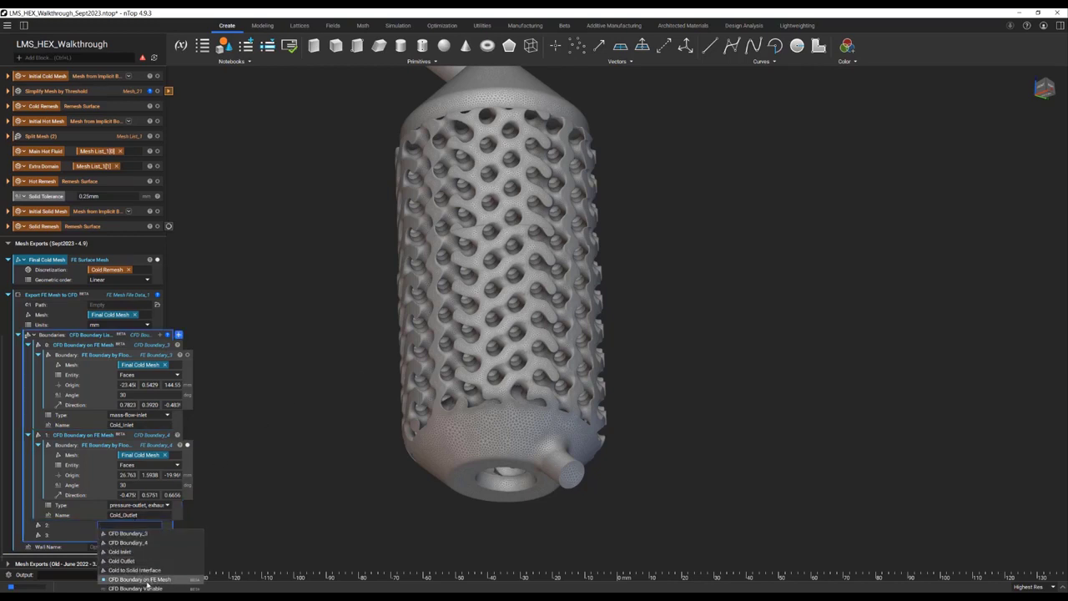
pyautogui.click(146, 578)
# Step: Try an FE Boundary by Flood Fill from the outer lattice wall of Final Cold Mesh, and delete that block
pyautogui.moveTo(488, 282); pyautogui.dragTo(546, 301, button='right')
pyautogui.rightClick(485, 280)
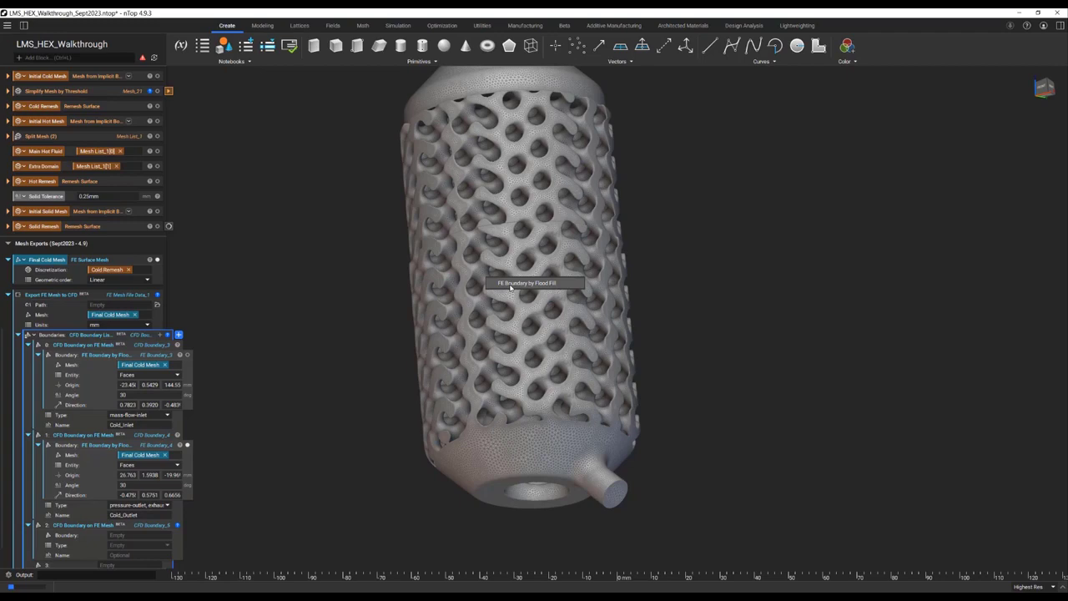
pyautogui.click(511, 284)
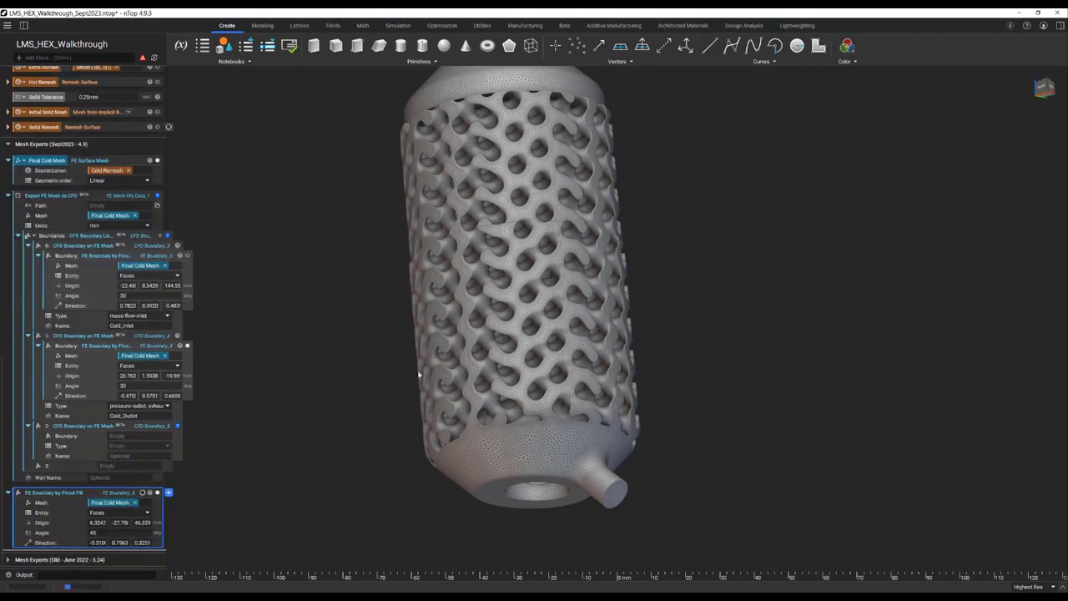
pyautogui.scroll(1, 479, 294)
pyautogui.scroll(-3, 523, 367)
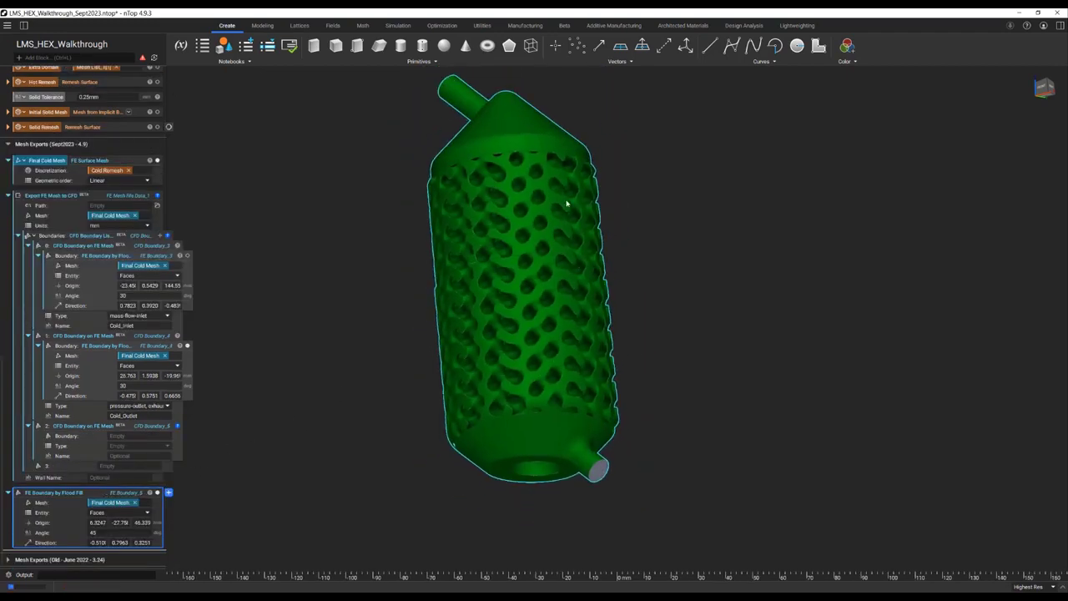
pyautogui.moveTo(539, 216); pyautogui.dragTo(503, 239, button='right')
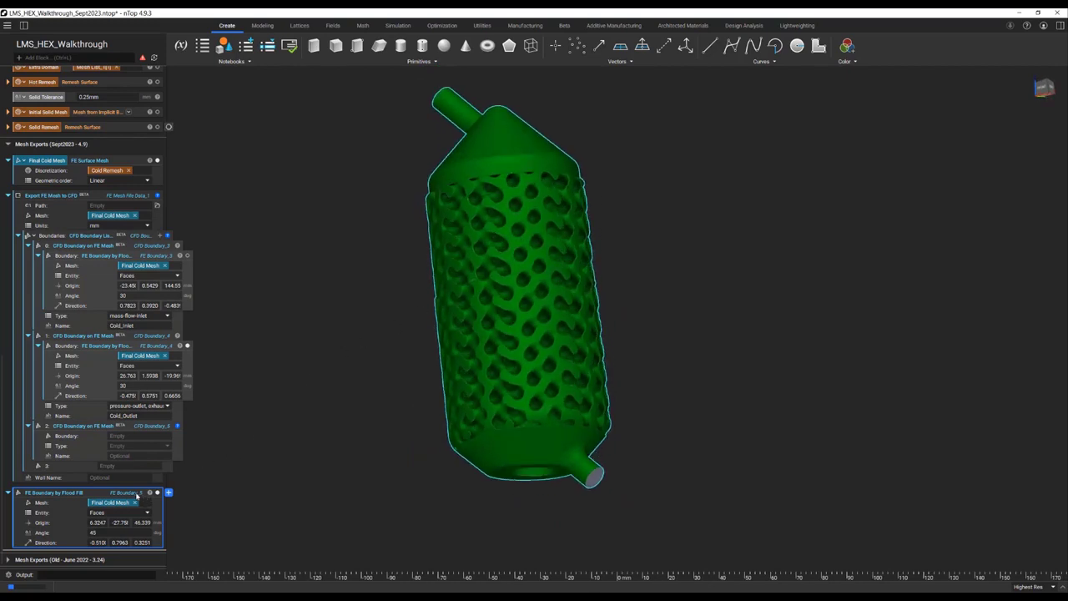
pyautogui.press('Delete')
# Step: Insert an FE Boundary by Body as the boundary of entry 2's CFD Boundary on FE Mesh
pyautogui.click(70, 488)
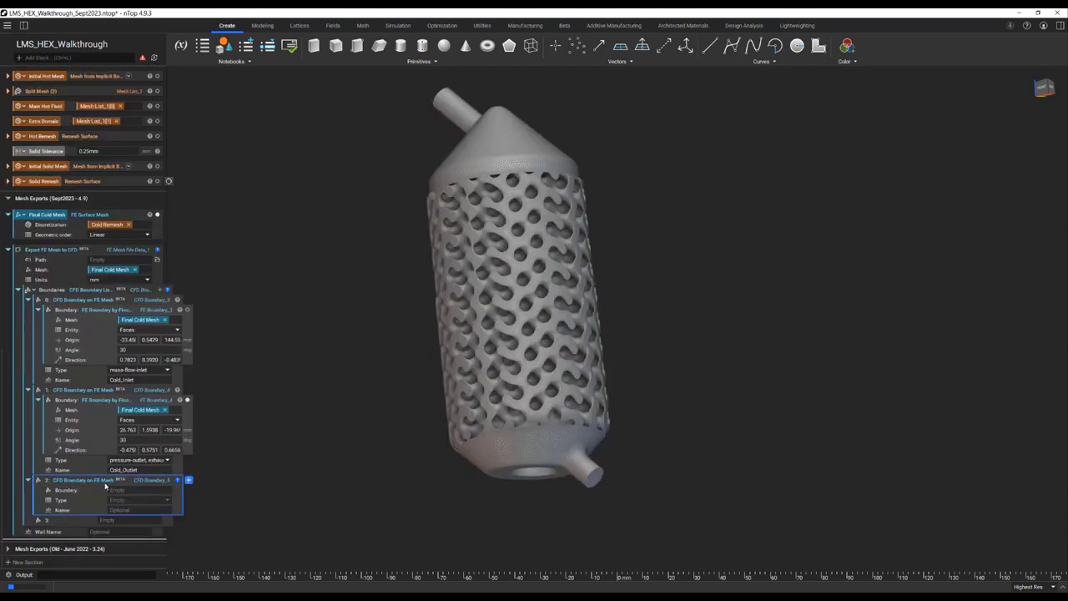
pyautogui.click(113, 490)
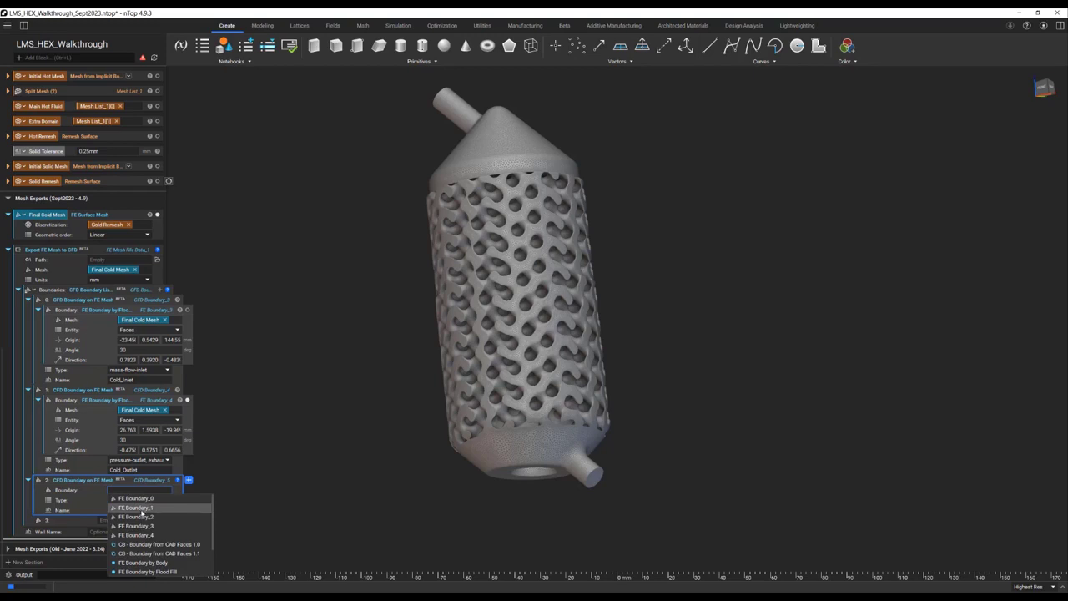
pyautogui.click(143, 563)
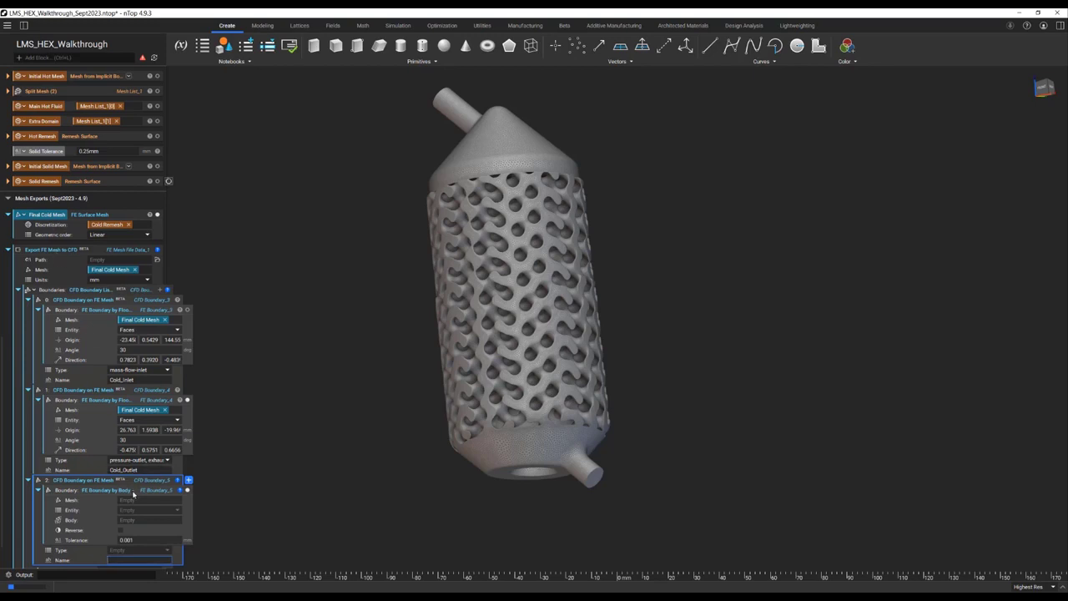
# Step: Set the third boundary's FE Boundary by Body to Final Cold Mesh, Faces and the HEX Core body, and inspect the isolated result
pyautogui.moveTo(46, 218); pyautogui.dragTo(165, 503)
pyautogui.click(140, 510)
pyautogui.click(152, 535)
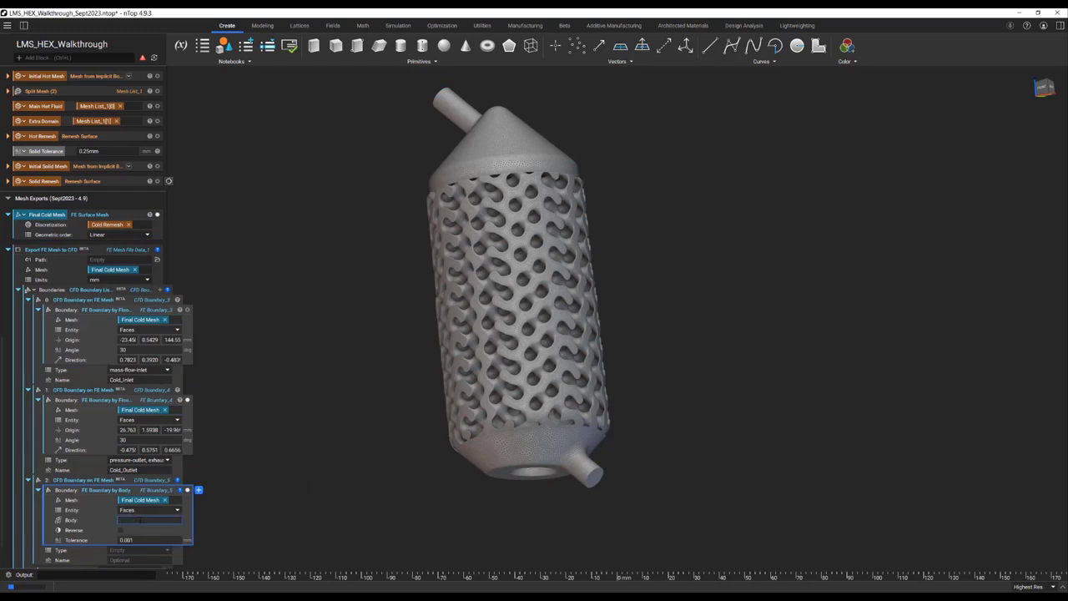
pyautogui.write('hex')
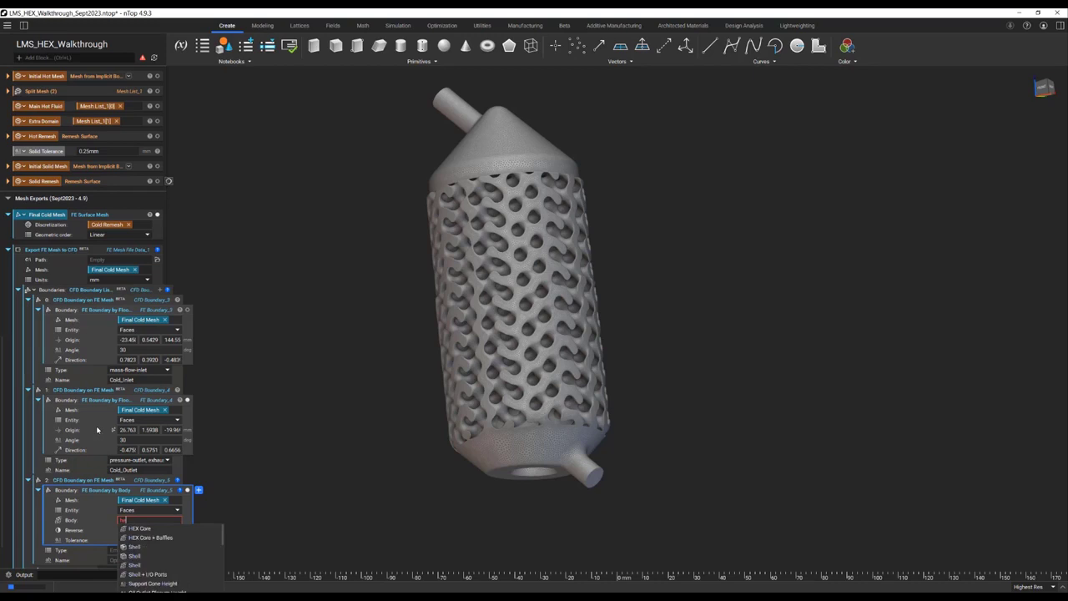
pyautogui.click(148, 528)
pyautogui.press('i')
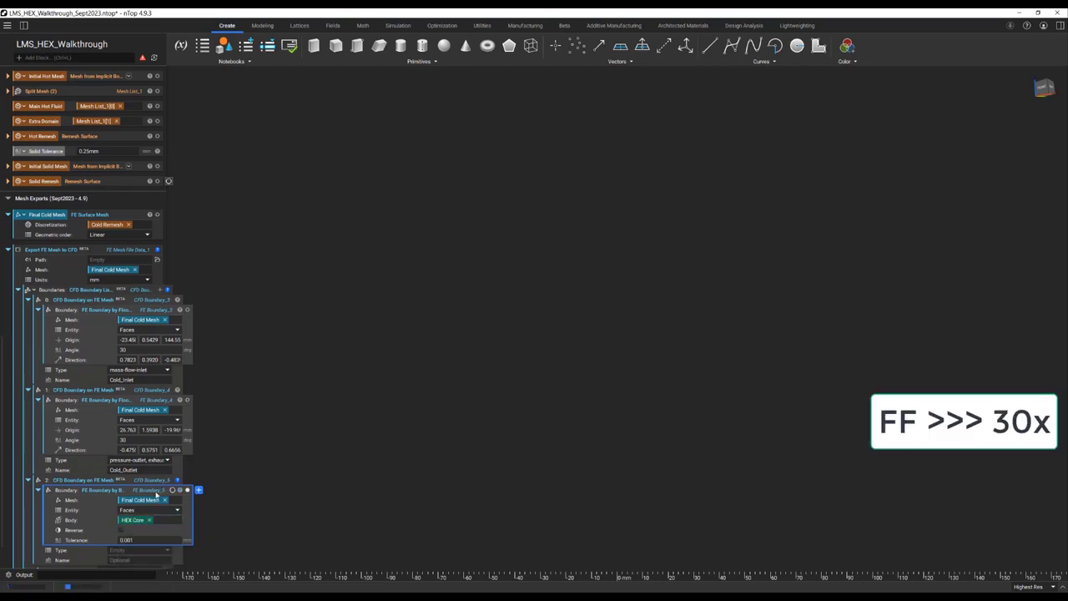
pyautogui.scroll(-1, 155, 493)
pyautogui.scroll(5, 541, 283)
pyautogui.scroll(-3, 540, 283)
pyautogui.moveTo(540, 283); pyautogui.dragTo(591, 343, button='right')
pyautogui.scroll(1, 591, 343)
pyautogui.scroll(-2, 481, 296)
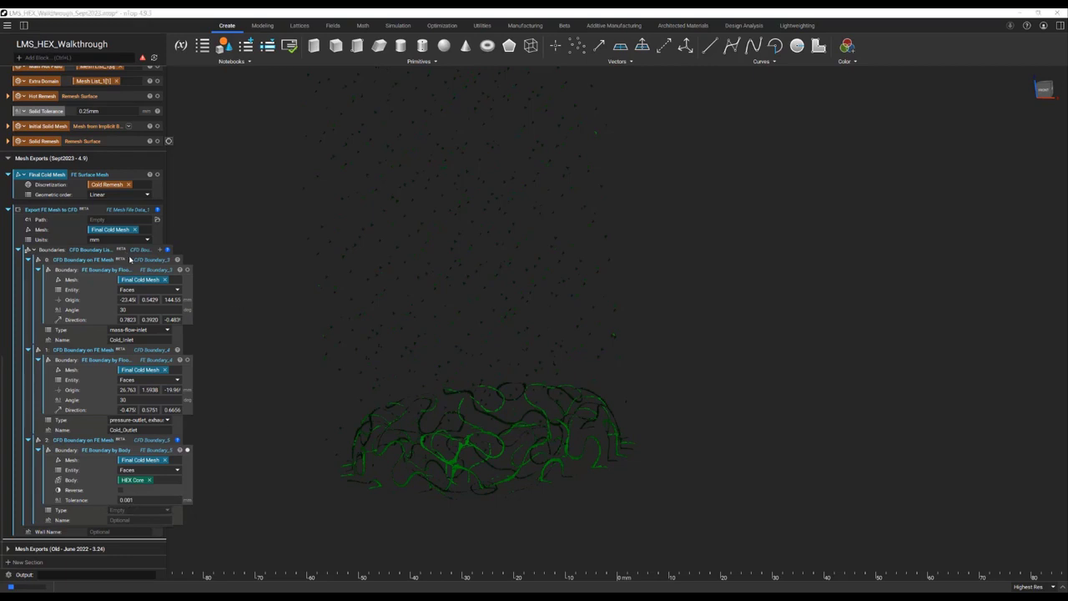
# Step: Copy the 0.065 tolerance from the old Cold to Solid Interface into the HEX Core boundary and collapse the old Mesh Exports section
pyautogui.scroll(10, 159, 235)
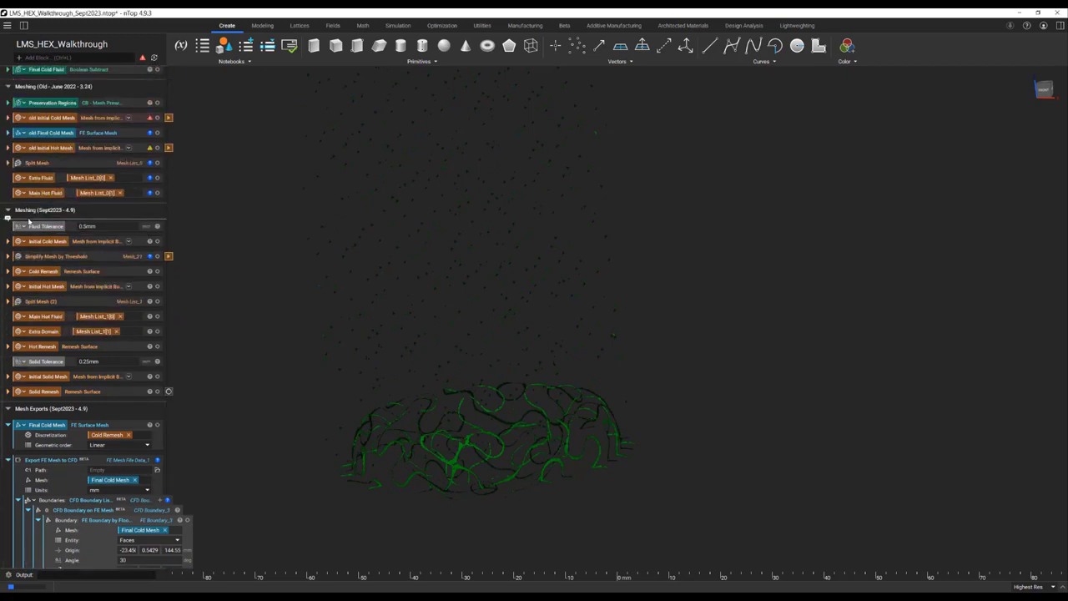
pyautogui.click(8, 132)
pyautogui.click(7, 133)
pyautogui.scroll(-10, 23, 166)
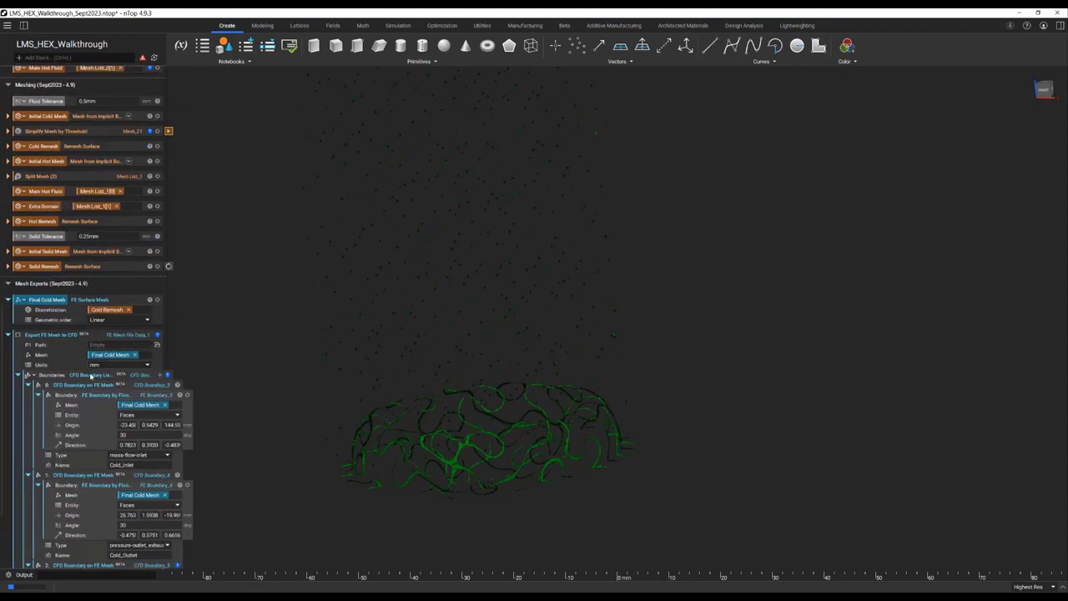
pyautogui.scroll(-10, 12, 548)
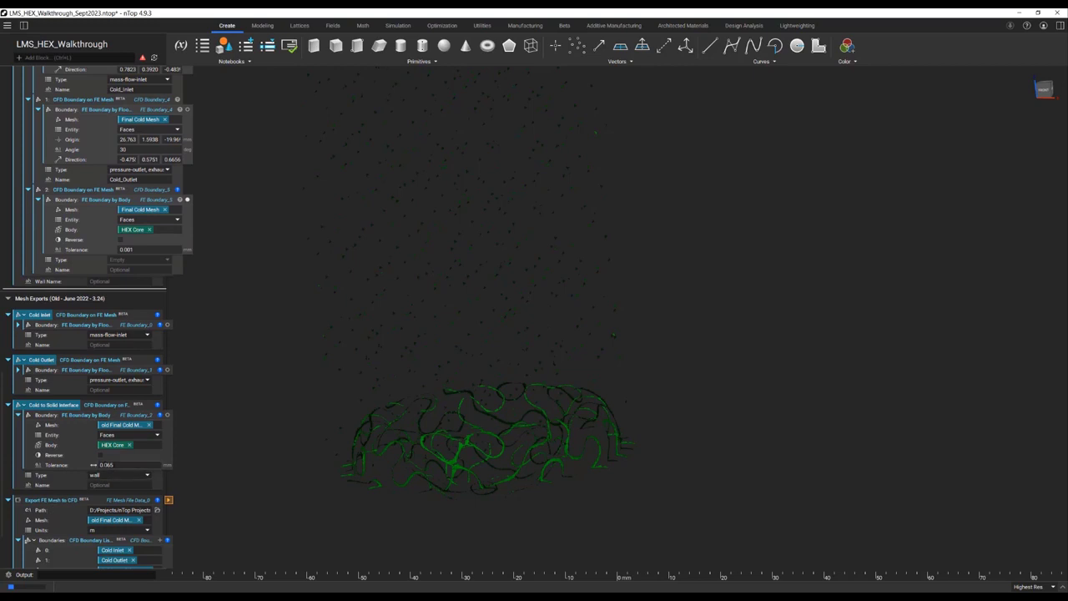
pyautogui.click(94, 464)
pyautogui.hotkey('ctrl', 'c')
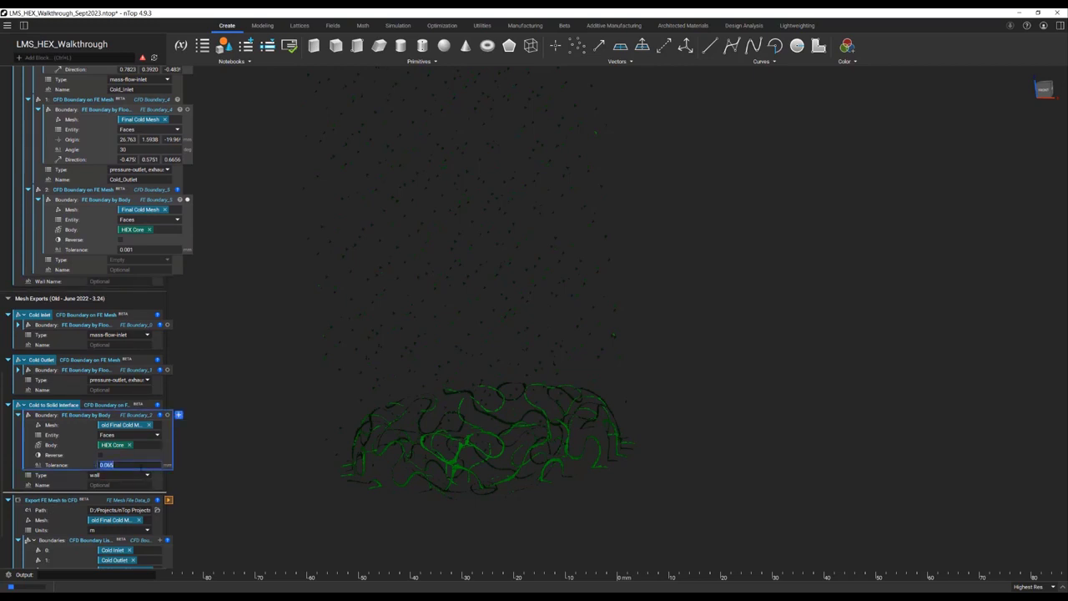
pyautogui.click(184, 305)
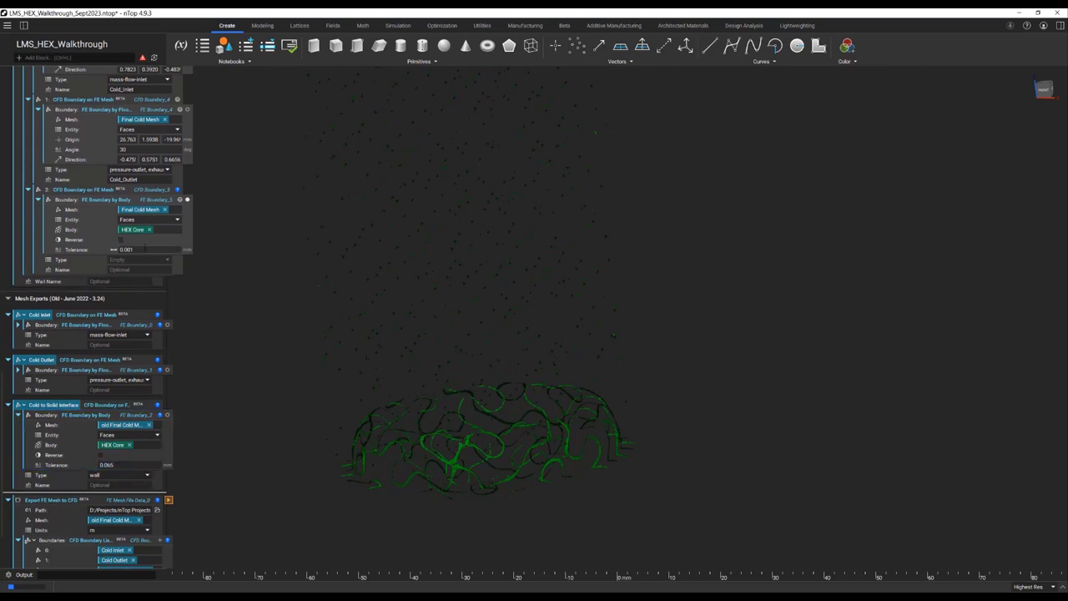
pyautogui.click(144, 248)
pyautogui.hotkey('ctrl', 'v')
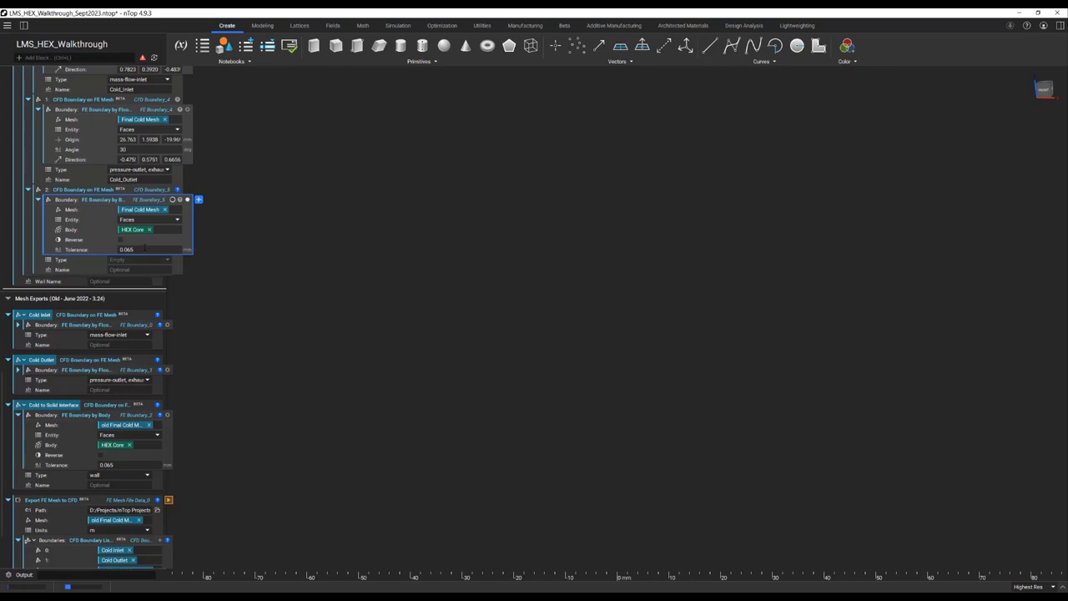
pyautogui.click(8, 298)
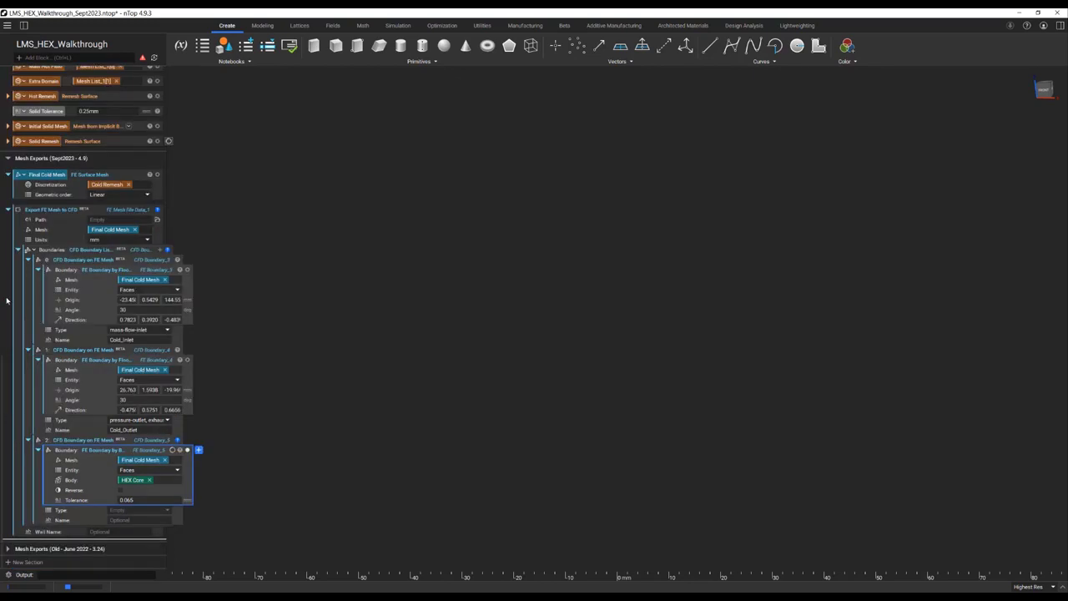
# Step: Set the HEX Core boundary's type to interface and name it Cold_Solid
pyautogui.click(141, 510)
pyautogui.click(139, 559)
pyautogui.click(117, 519)
pyautogui.write('Cold_')
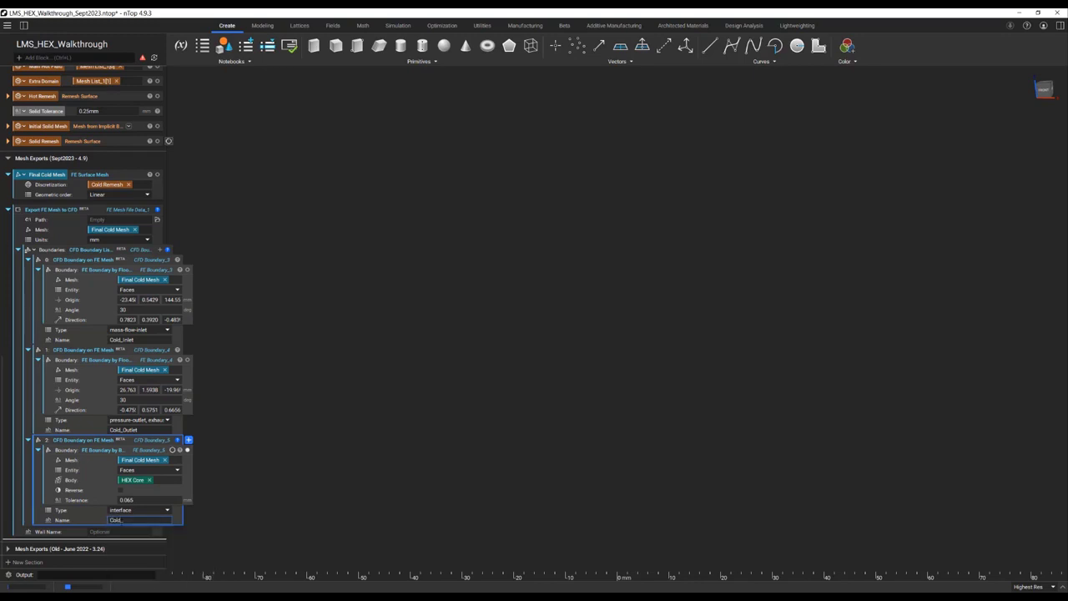
pyautogui.write('Solid')
pyautogui.click(235, 516)
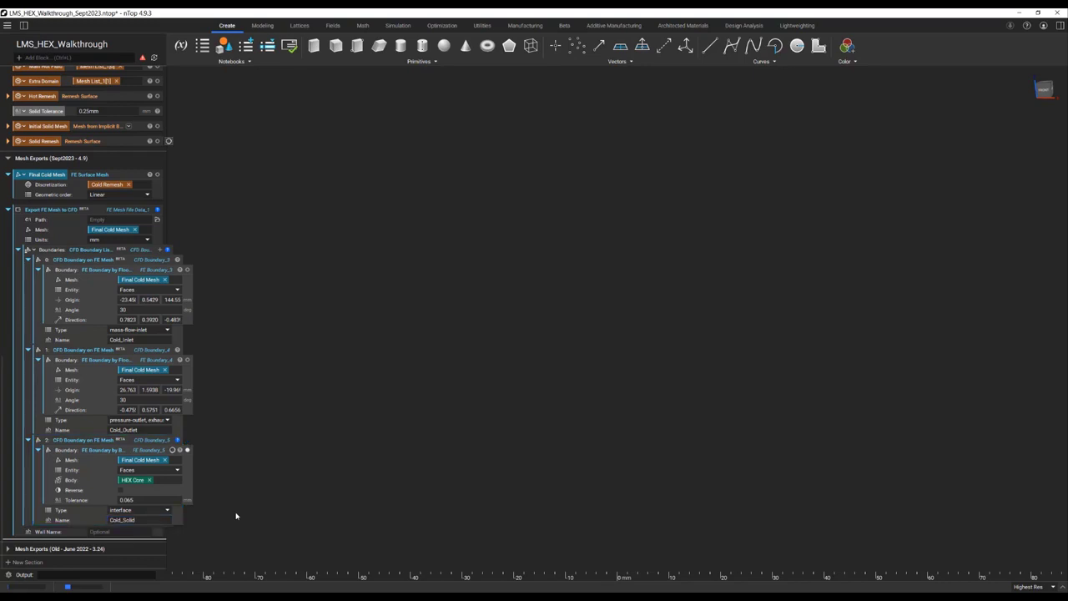
# Step: Display the Cold_Inlet and Cold_Outlet boundary faces together with the HEX Core interface and inspect all three
pyautogui.click(159, 531)
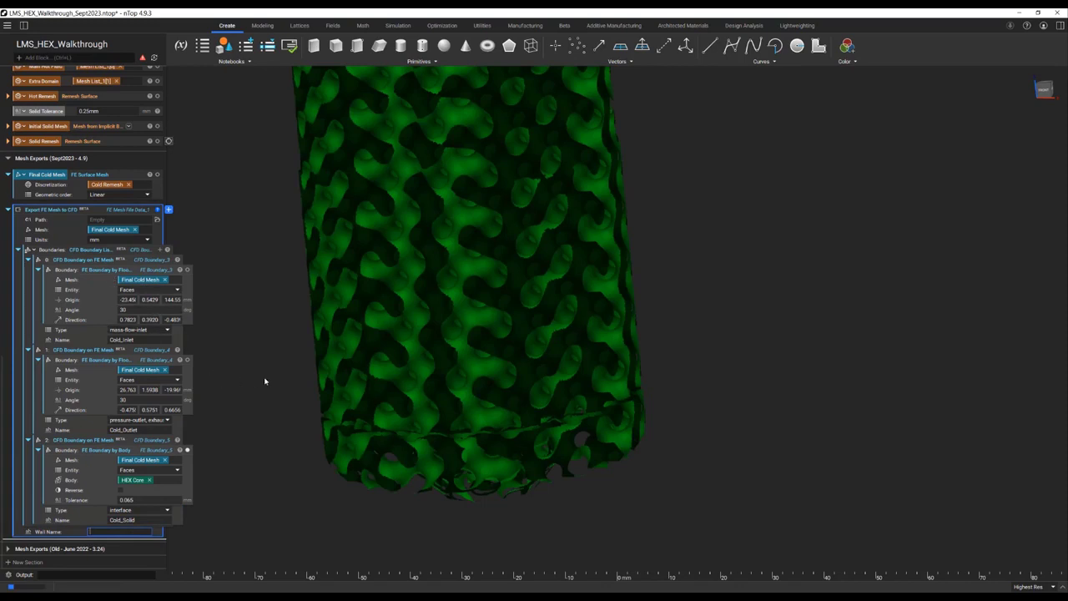
pyautogui.scroll(-1, 264, 380)
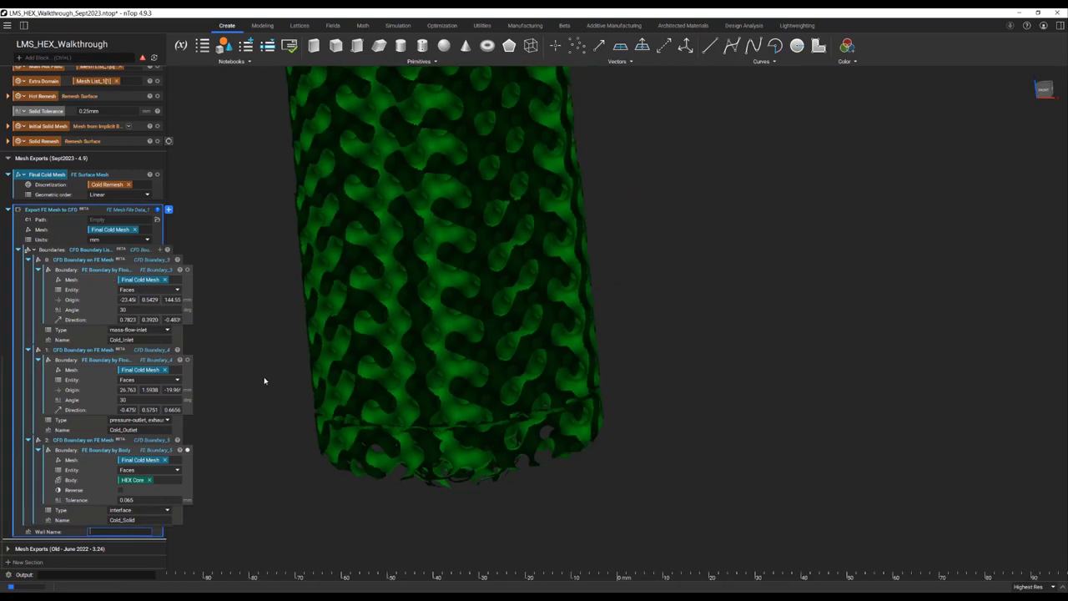
pyautogui.click(187, 270)
pyautogui.click(187, 360)
pyautogui.scroll(-1, 321, 396)
pyautogui.click(573, 376)
pyautogui.scroll(-4, 567, 376)
pyautogui.moveTo(510, 365); pyautogui.dragTo(617, 391, button='right')
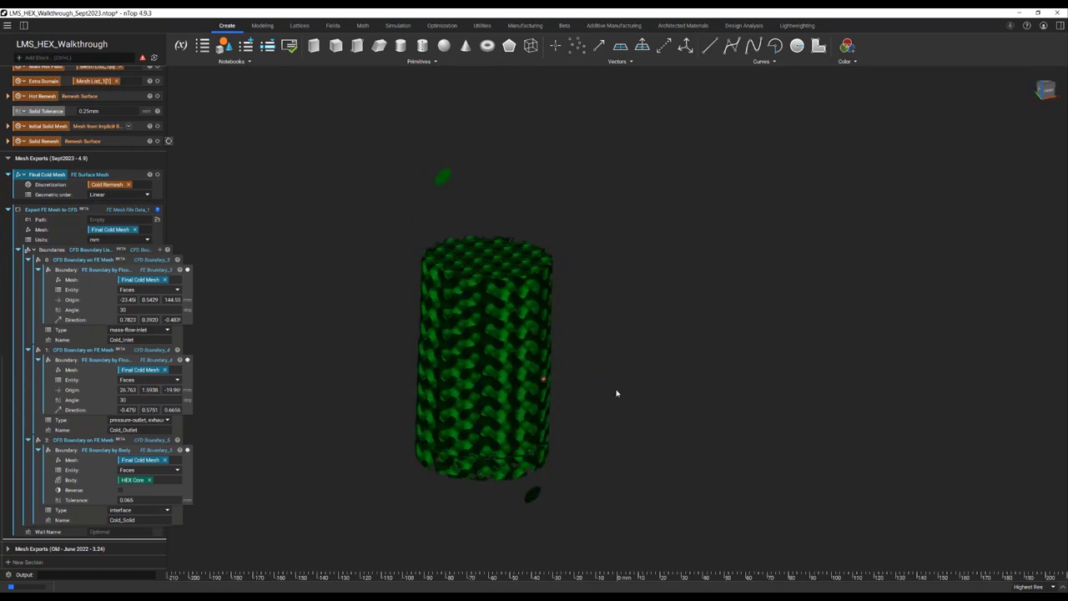
# Step: Set the wall name of the CFD mesh export to Cold_Default
pyautogui.click(99, 531)
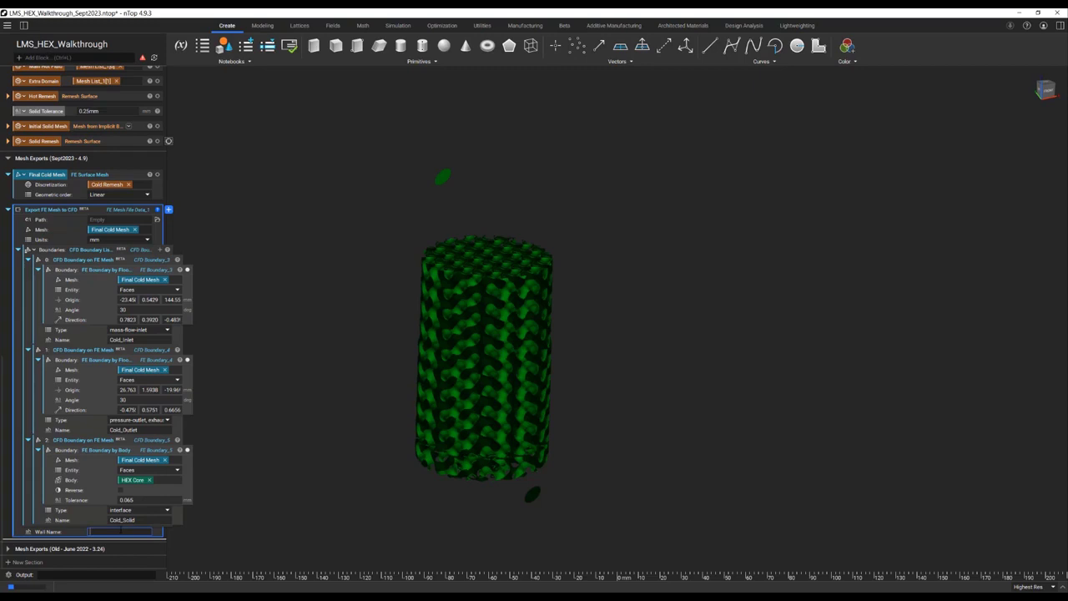
pyautogui.write('Cold')
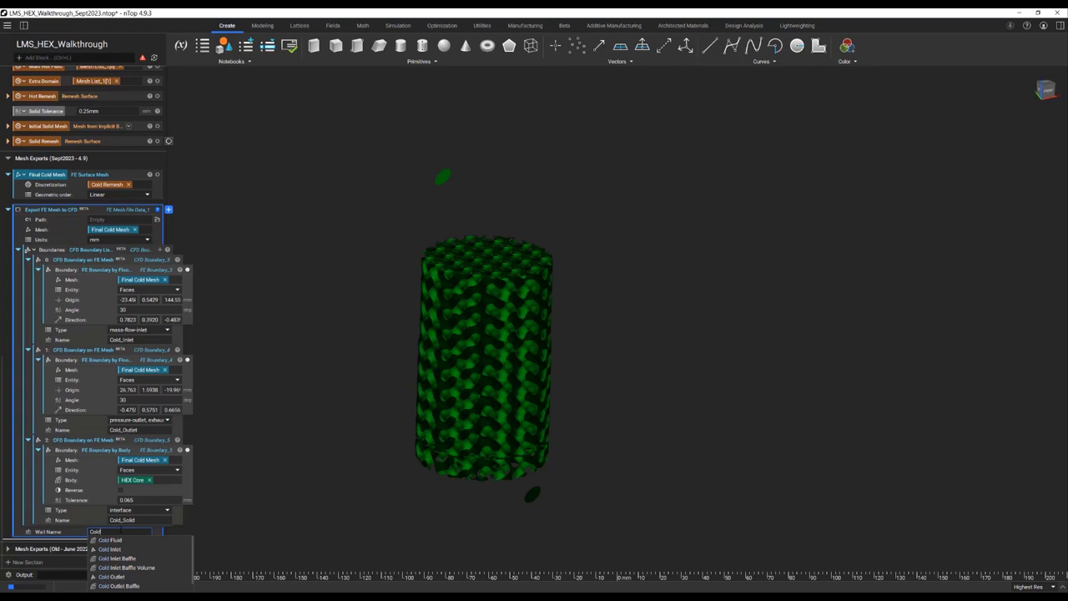
pyautogui.write('_Default')
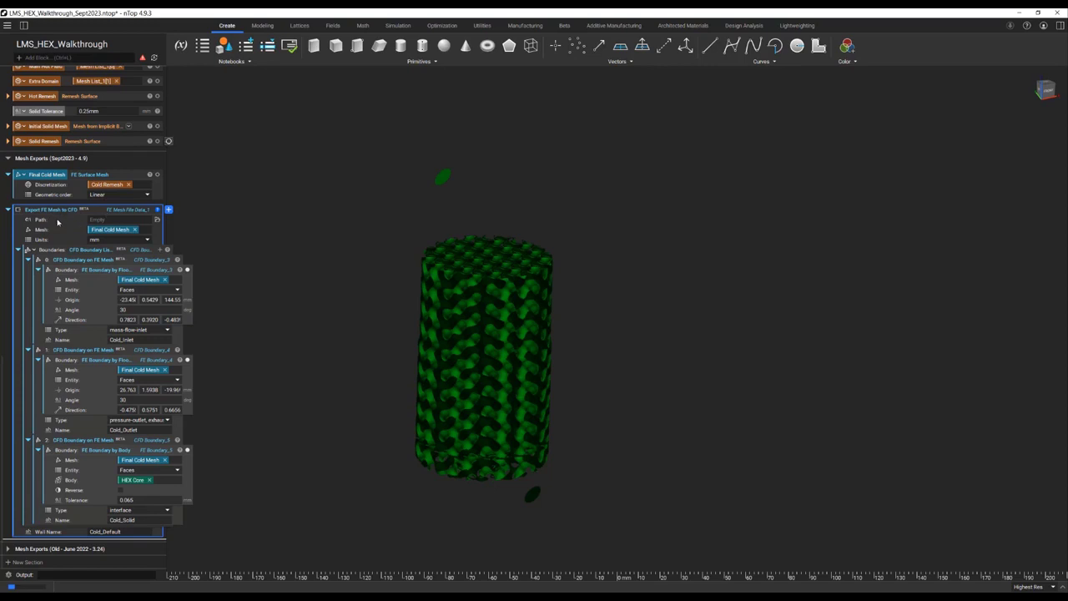
# Step: Check the Mesh Files destination folder in File Explorer and return to nTop
pyautogui.click(156, 223)
pyautogui.moveTo(81, 229); pyautogui.dragTo(667, 112)
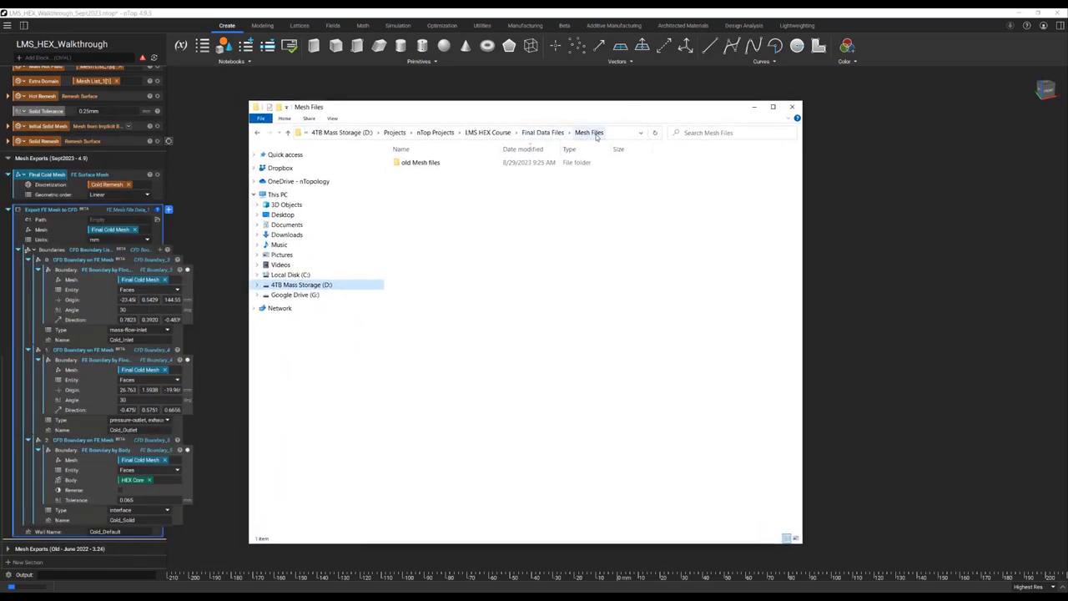
pyautogui.click(222, 145)
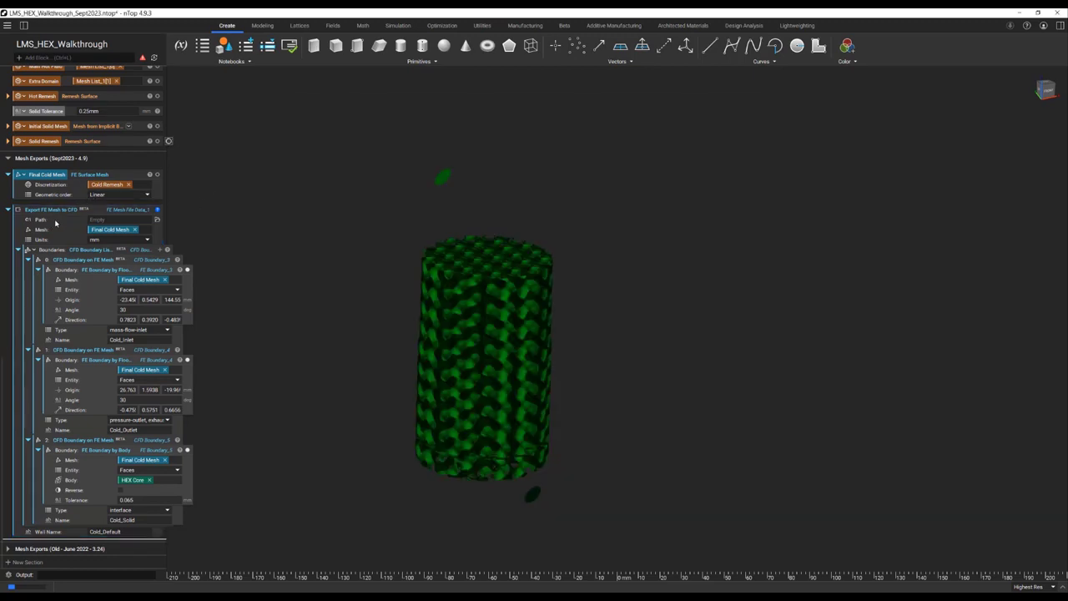
# Step: Build the export path with a Concatenate Text block and make its Text 1 a variable named File Path
pyautogui.click(111, 220)
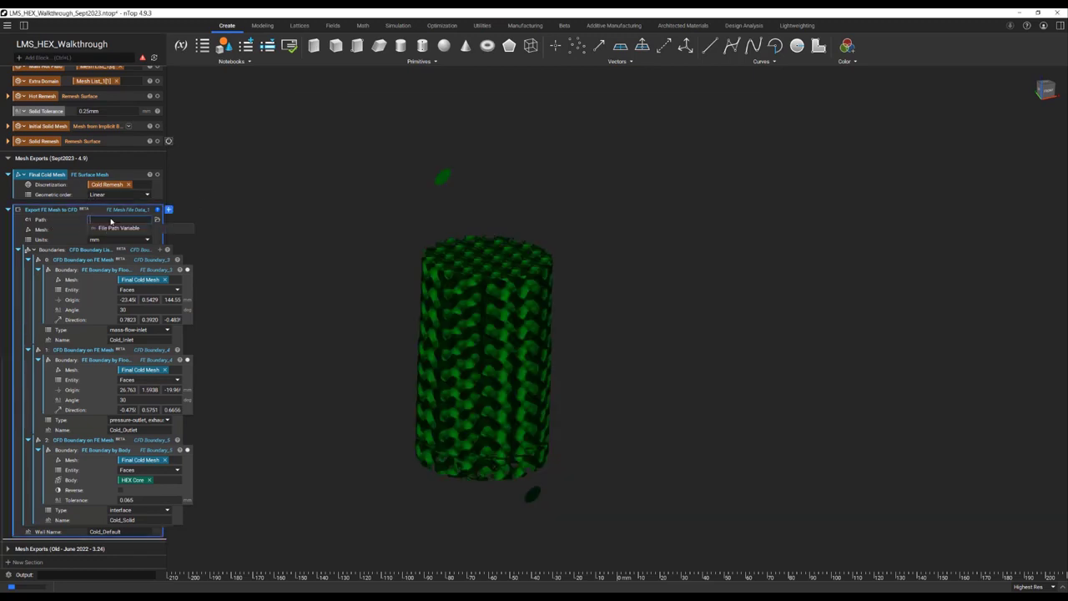
pyautogui.write('con')
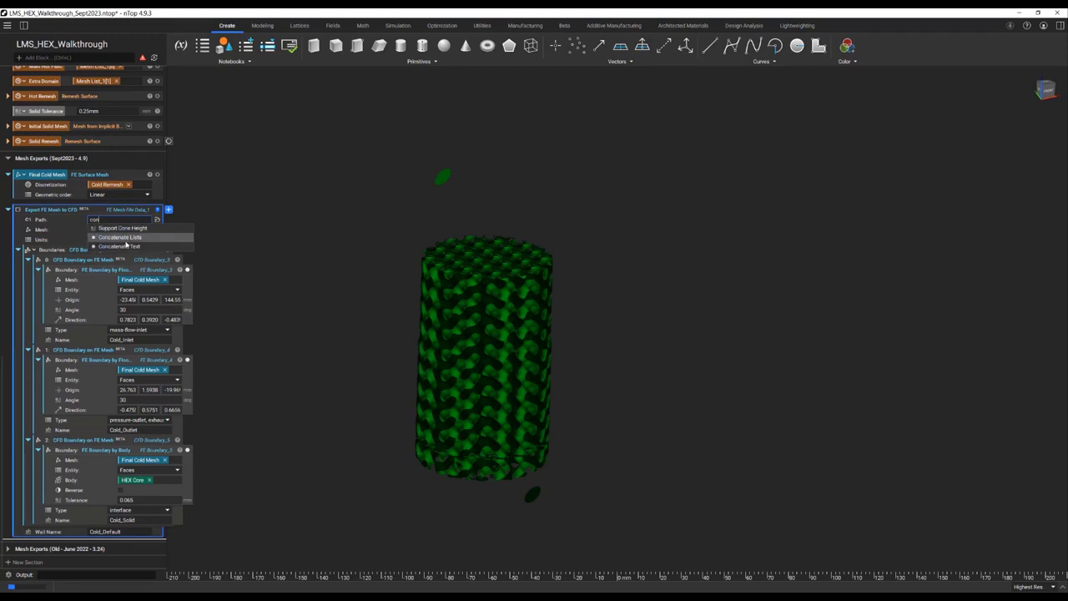
pyautogui.click(119, 246)
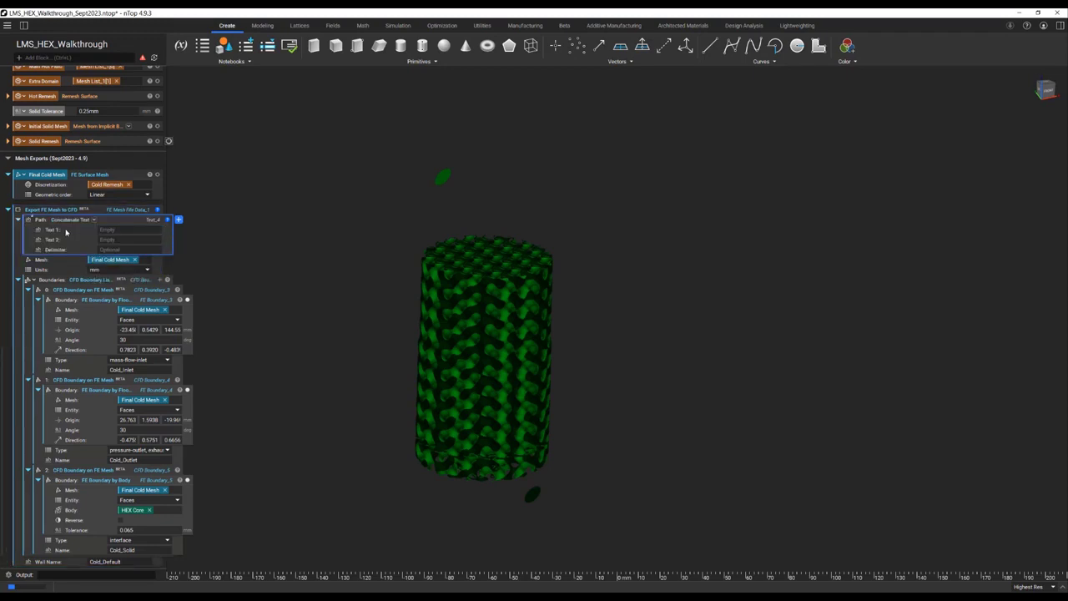
pyautogui.rightClick(68, 231)
pyautogui.click(99, 238)
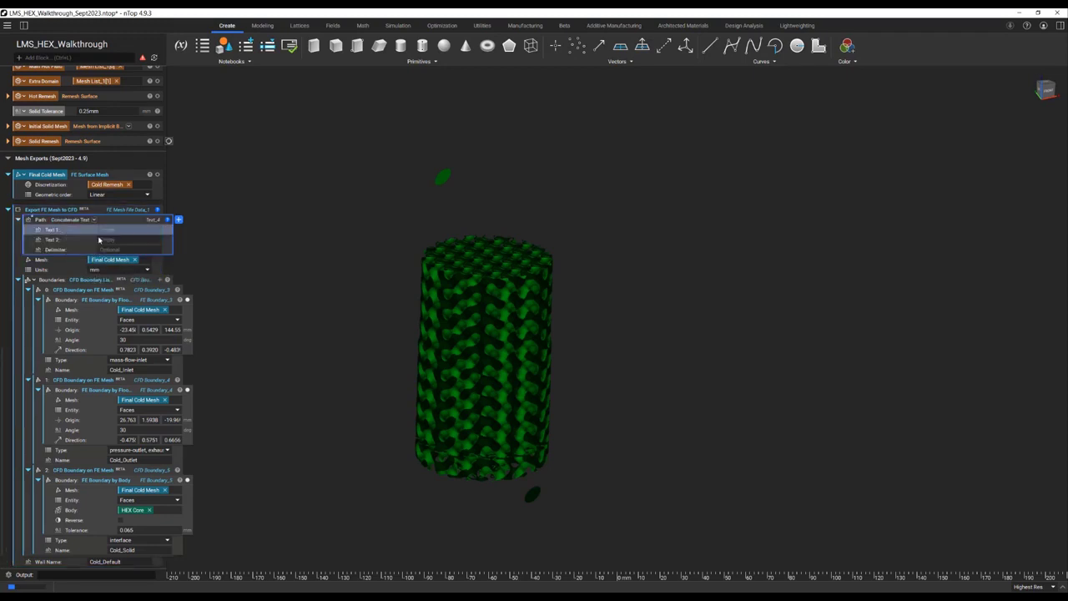
pyautogui.write('File Path')
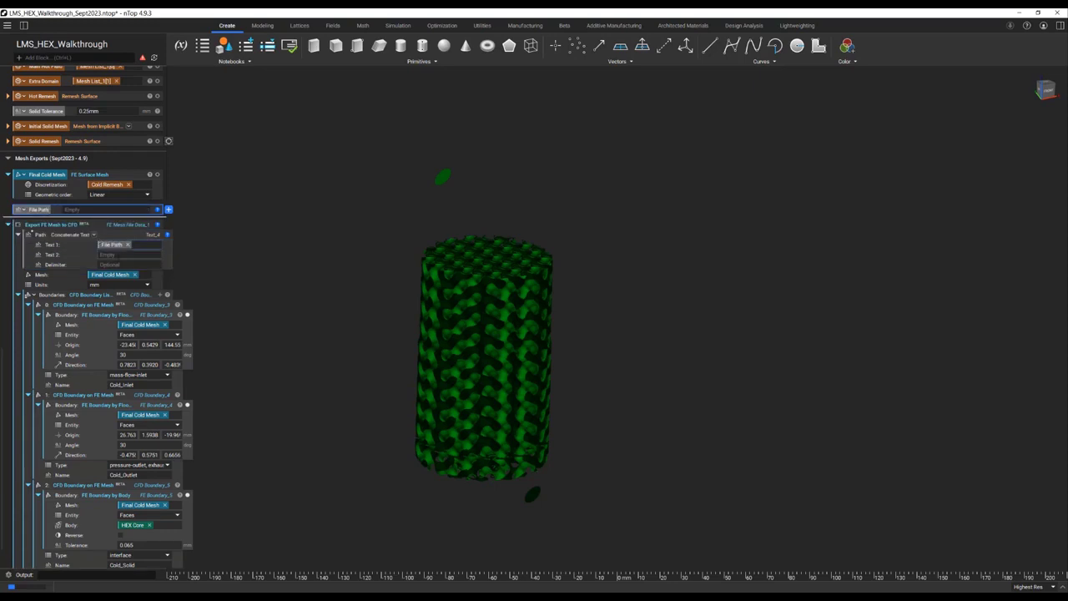
# Step: Nest a second Concatenate Text block in the path's Text 2 and make its own Text 2 a variable named Extension
pyautogui.click(117, 255)
pyautogui.write('con')
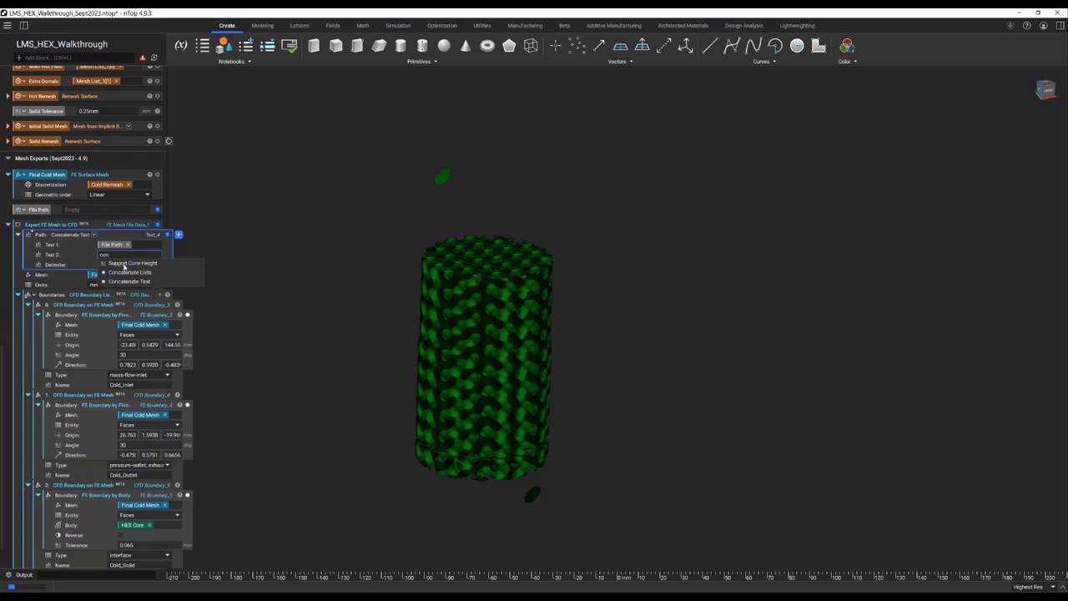
pyautogui.click(129, 281)
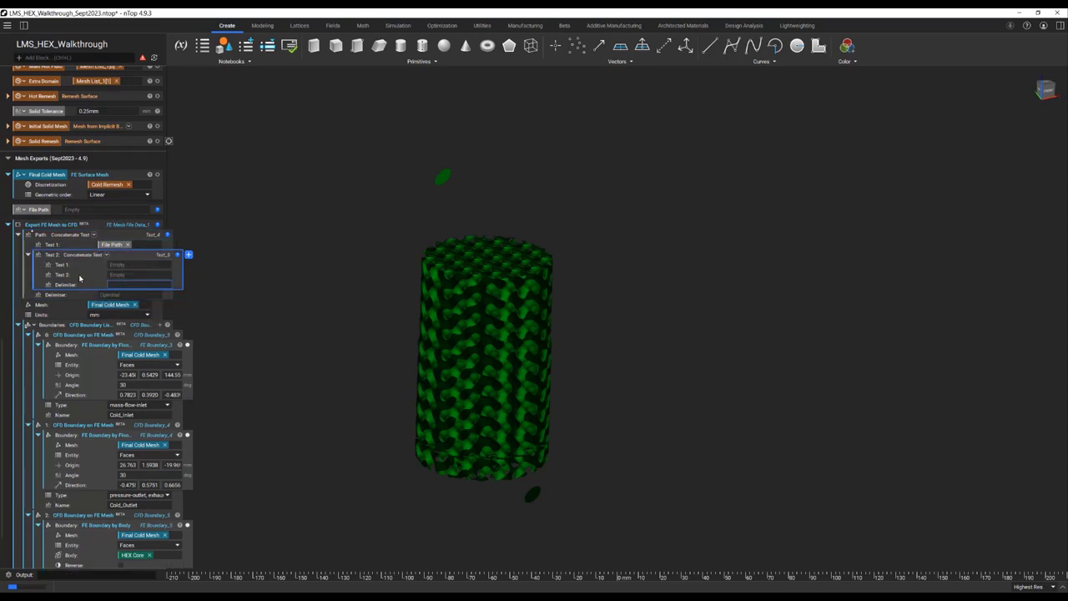
pyautogui.rightClick(78, 276)
pyautogui.click(98, 284)
pyautogui.write('Extension')
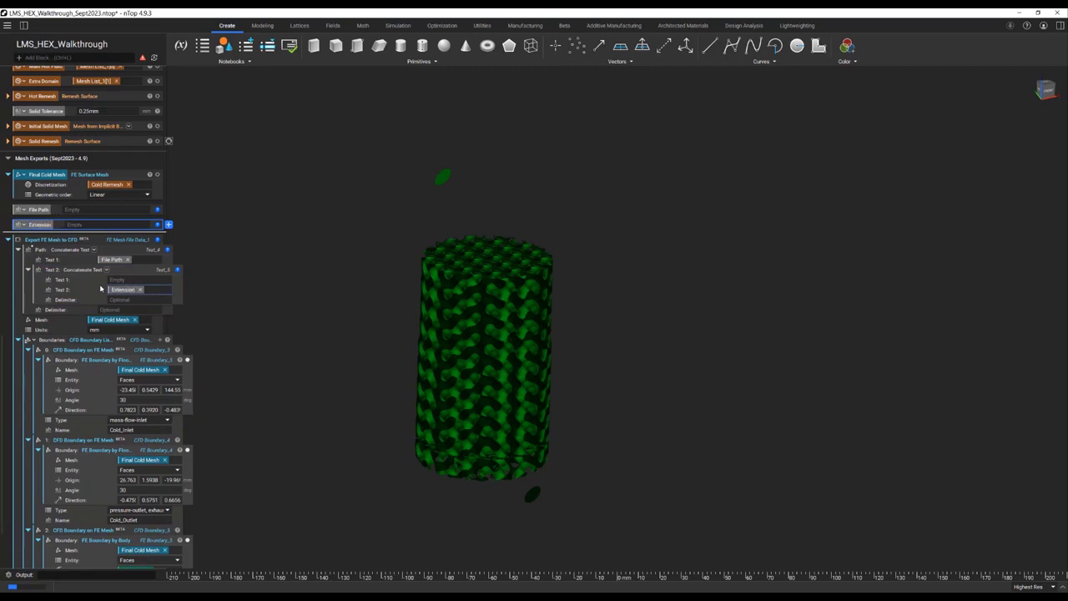
# Step: Set the nested Concatenate Text delimiter to "." and the Extension variable to msh
pyautogui.click(114, 303)
pyautogui.click(117, 299)
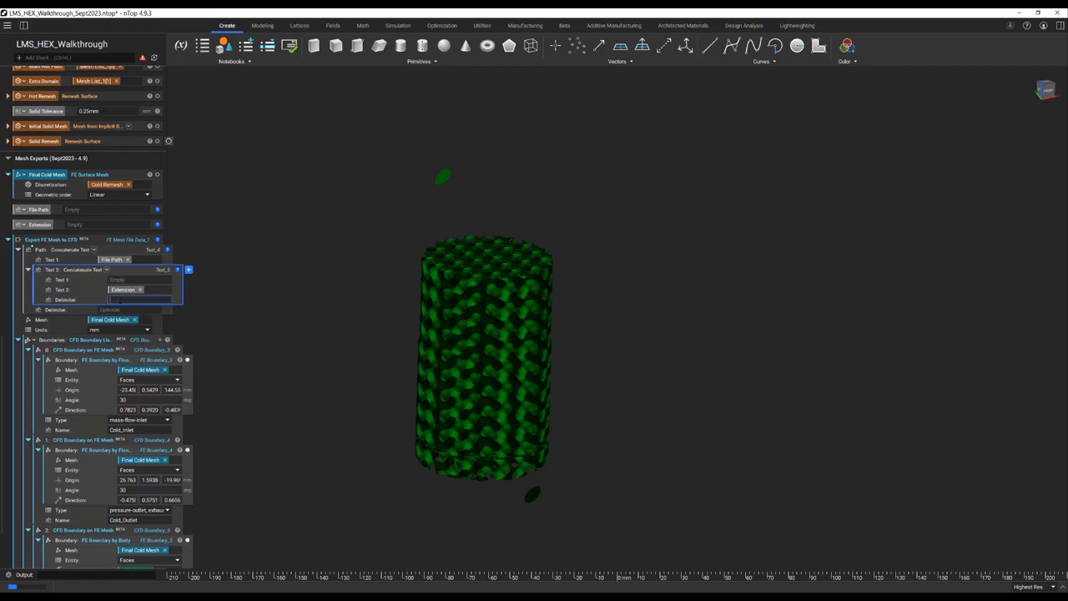
pyautogui.write('.')
pyautogui.click(100, 225)
pyautogui.write('msh')
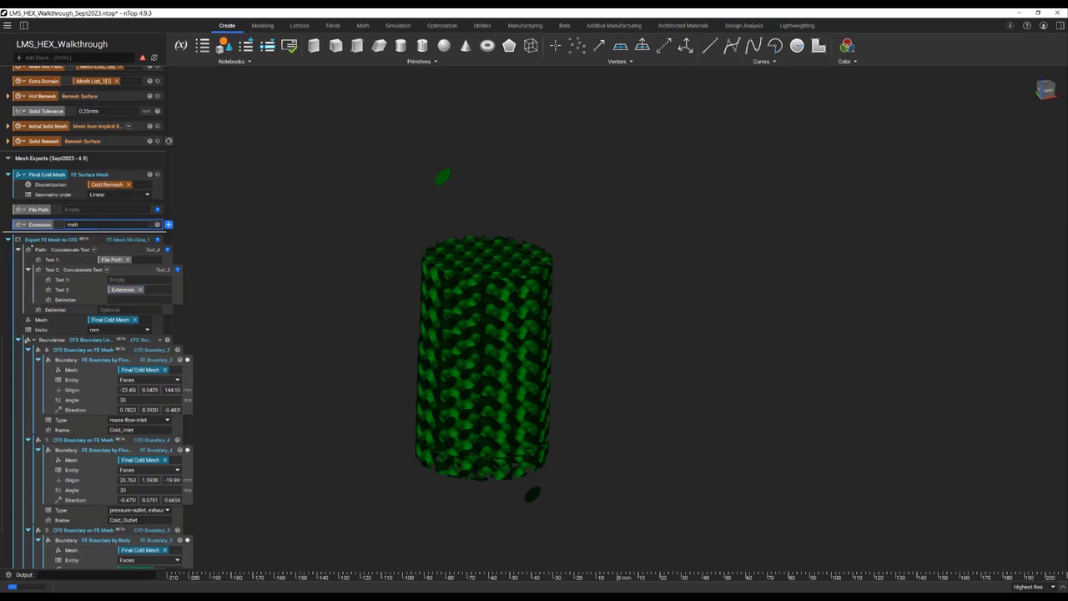
# Step: Copy the Mesh Files folder path from File Explorer into the File Path variable and end it with a backslash
pyautogui.hotkey('alt', 'Tab')
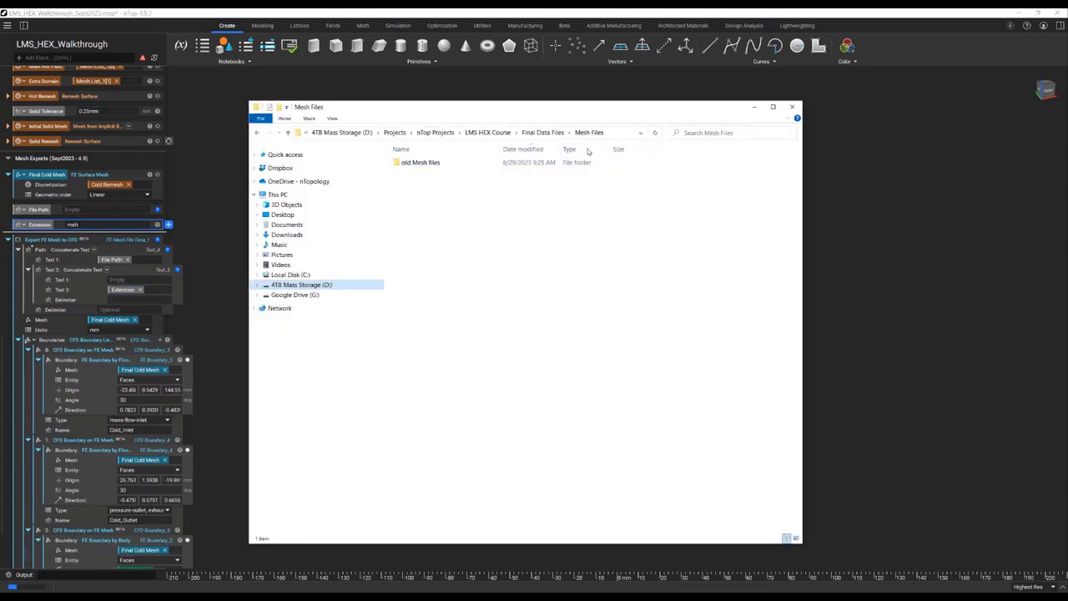
pyautogui.click(613, 133)
pyautogui.hotkey('ctrl', 'c')
pyautogui.click(108, 209)
pyautogui.hotkey('ctrl', 'v')
pyautogui.write('\\')
# Step: Enter TestFile as Text 1 of the nested Concatenate Text block and switch to the Mesh Files folder in File Explorer
pyautogui.click(124, 281)
pyautogui.write('Text')
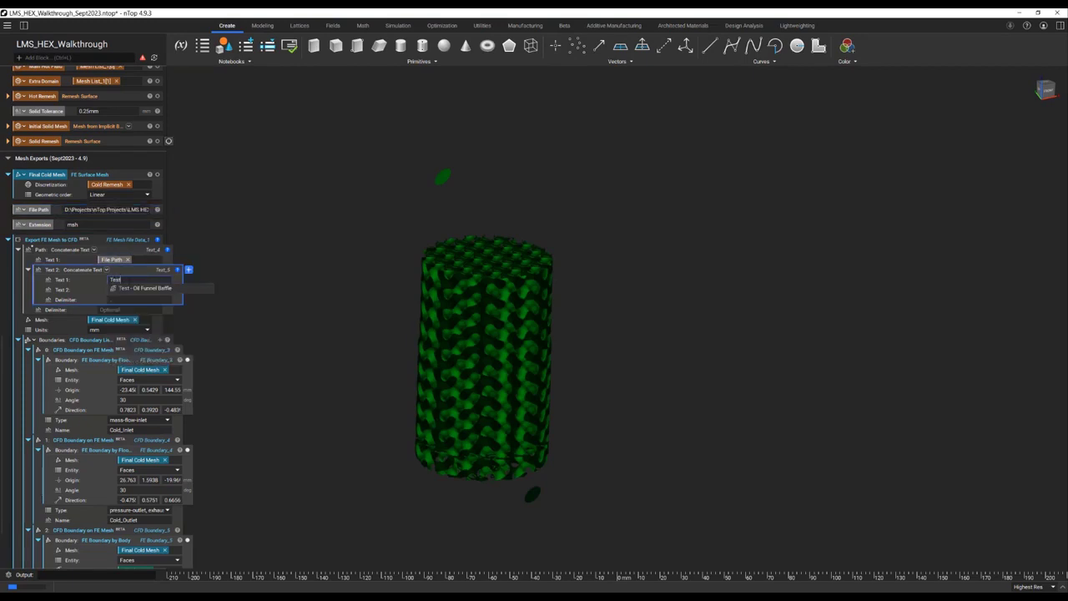
pyautogui.write('File')
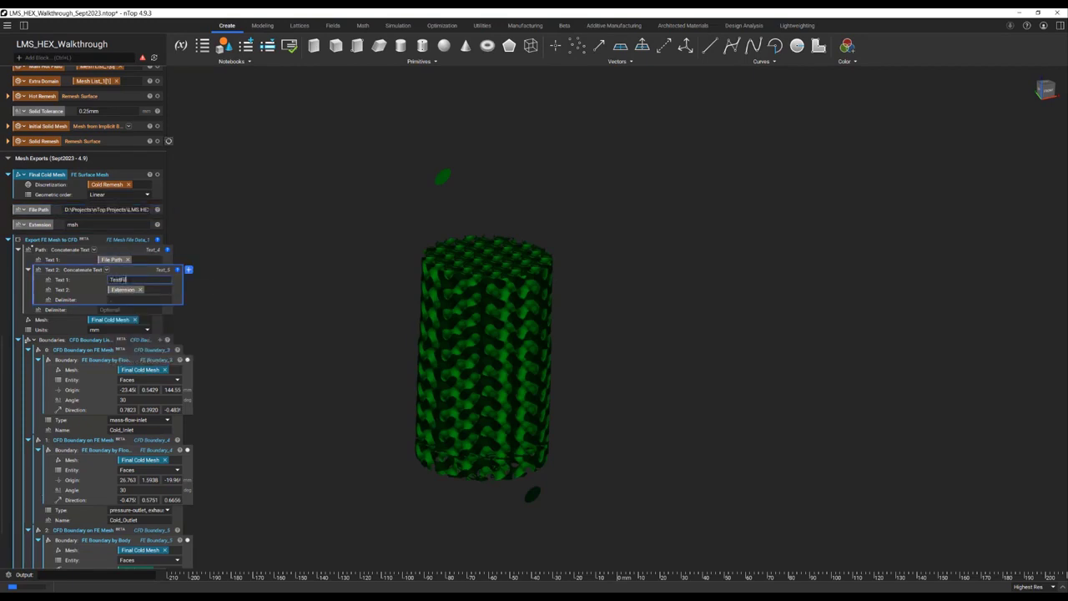
pyautogui.hotkey('alt', 'Tab')
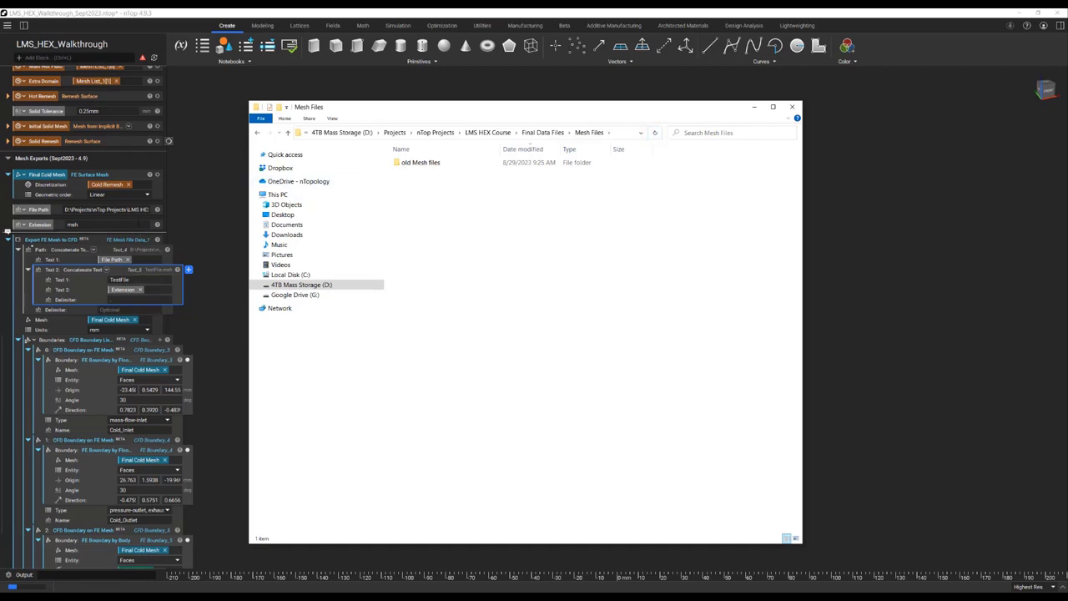
# Step: Append a backslash to the end of the Mesh Files folder path in the File Path variable
pyautogui.click(106, 210)
pyautogui.click(146, 210)
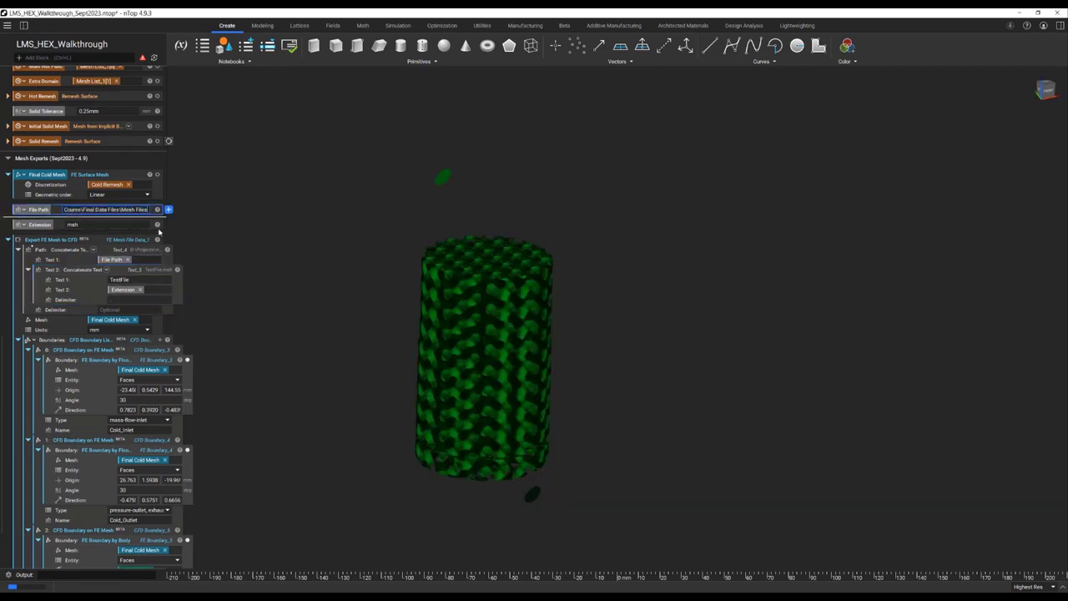
pyautogui.write('\\')
pyautogui.press('Return')
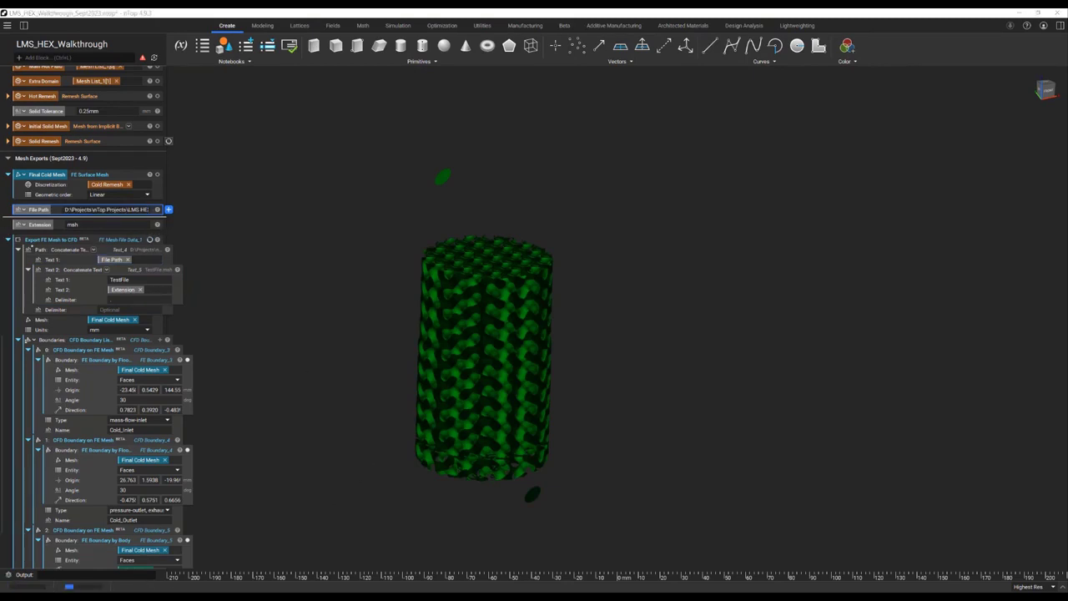
# Step: Open TestFile.msh from the Mesh Files folder in Notepad++, examine the zone names at the file's end and close it
pyautogui.hotkey('alt', 'Tab')
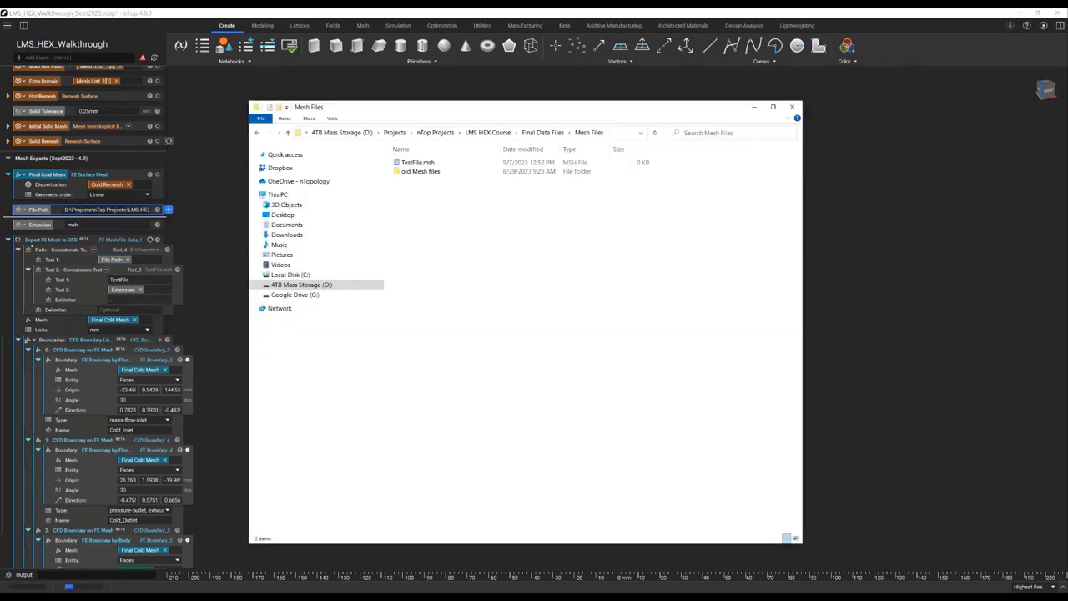
pyautogui.rightClick(436, 164)
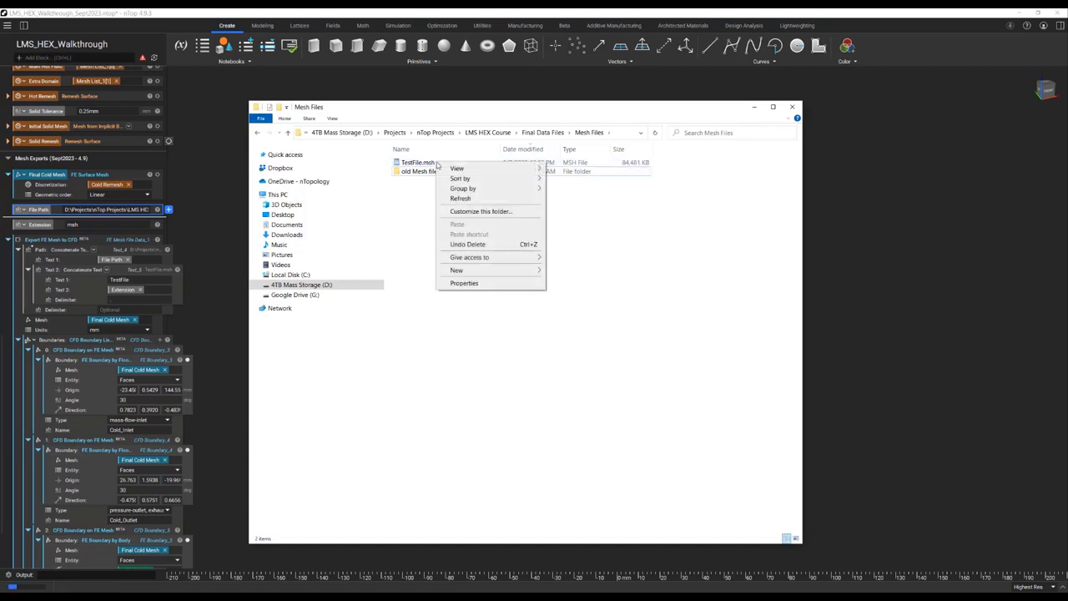
pyautogui.rightClick(427, 163)
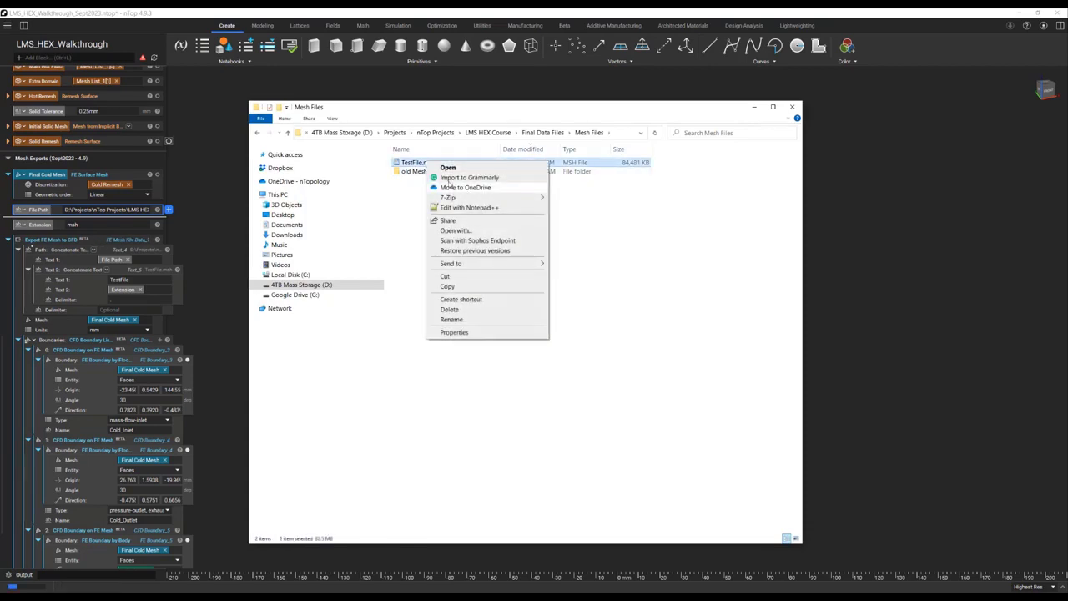
pyautogui.click(465, 208)
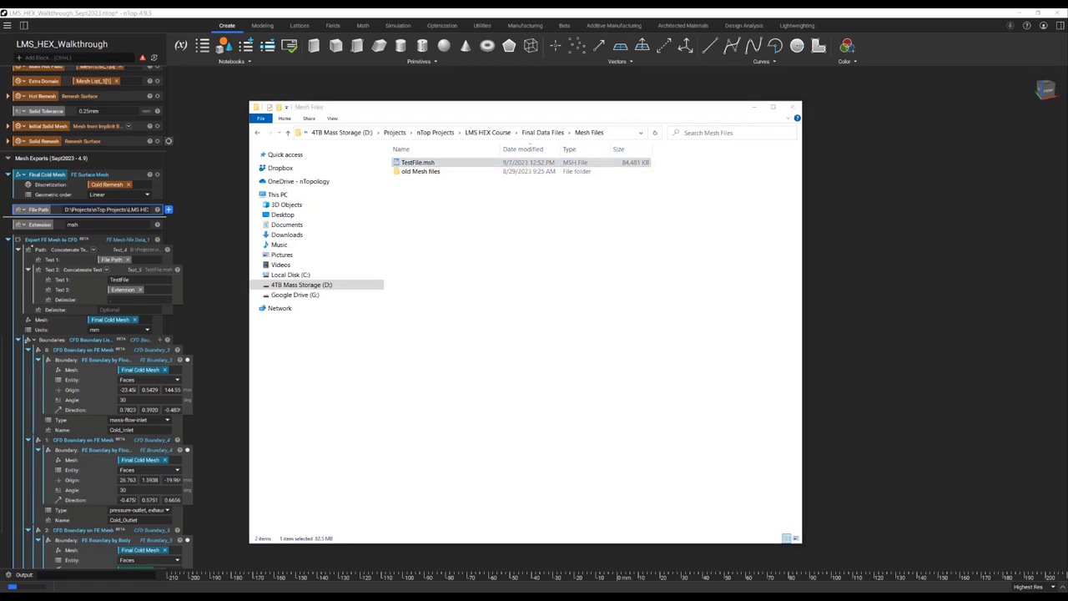
pyautogui.moveTo(935, 126); pyautogui.dragTo(967, 482)
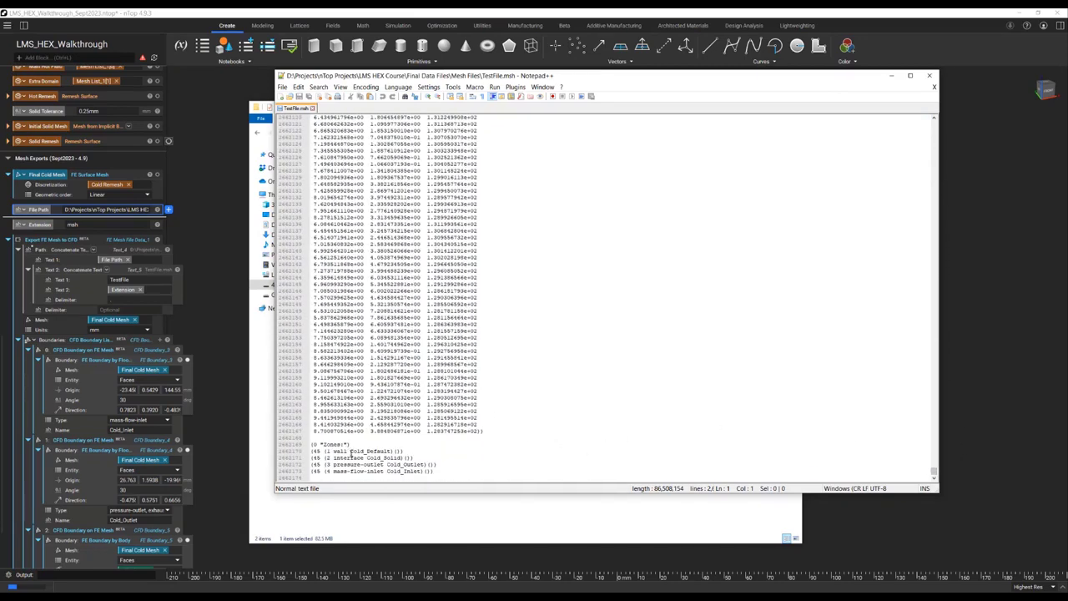
pyautogui.moveTo(350, 450); pyautogui.dragTo(379, 451)
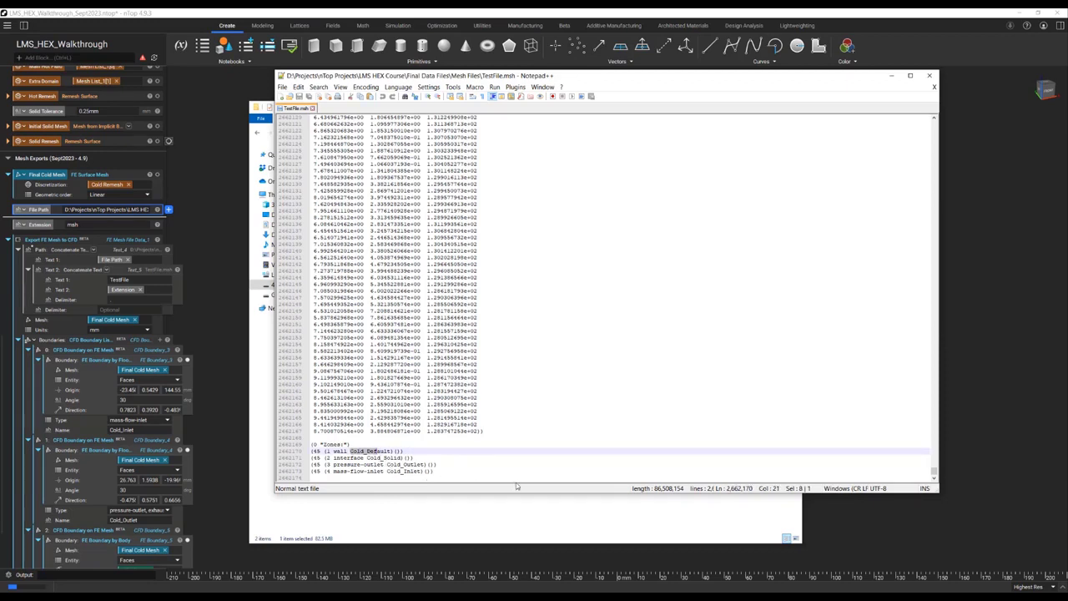
pyautogui.click(928, 75)
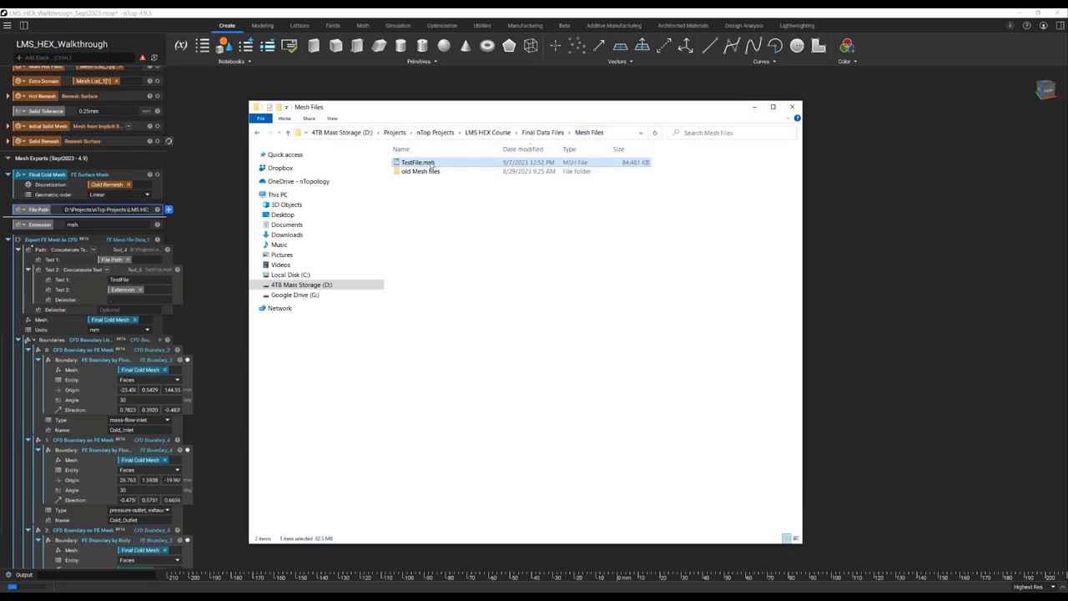
# Step: Delete TestFile.msh from the Mesh Files folder and set the Export FE Mesh to CFD block to manual run mode
pyautogui.press('Delete')
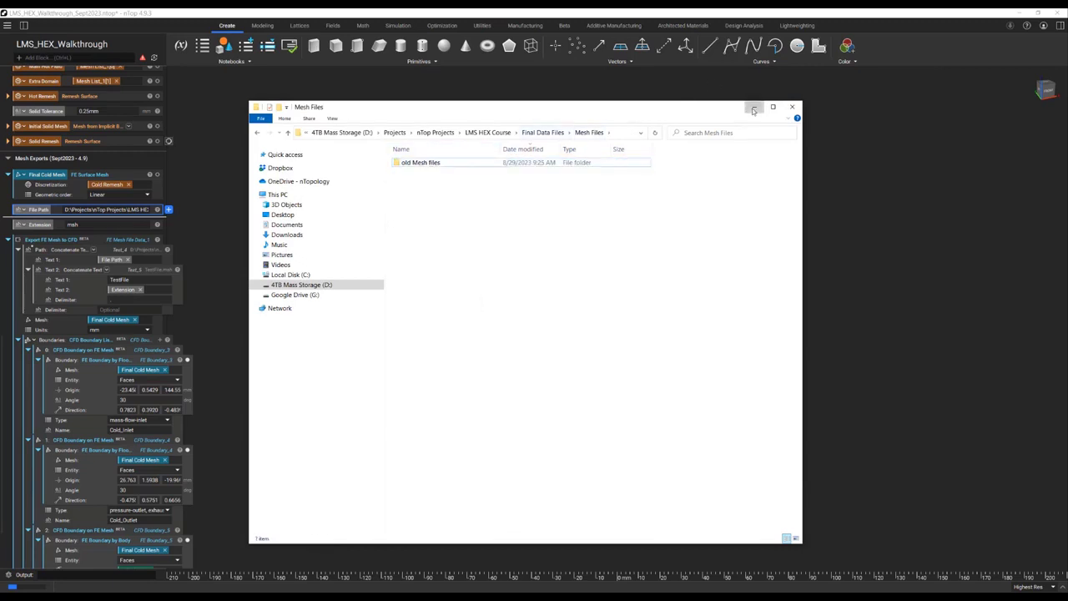
pyautogui.click(753, 106)
pyautogui.click(122, 243)
pyautogui.rightClick(122, 243)
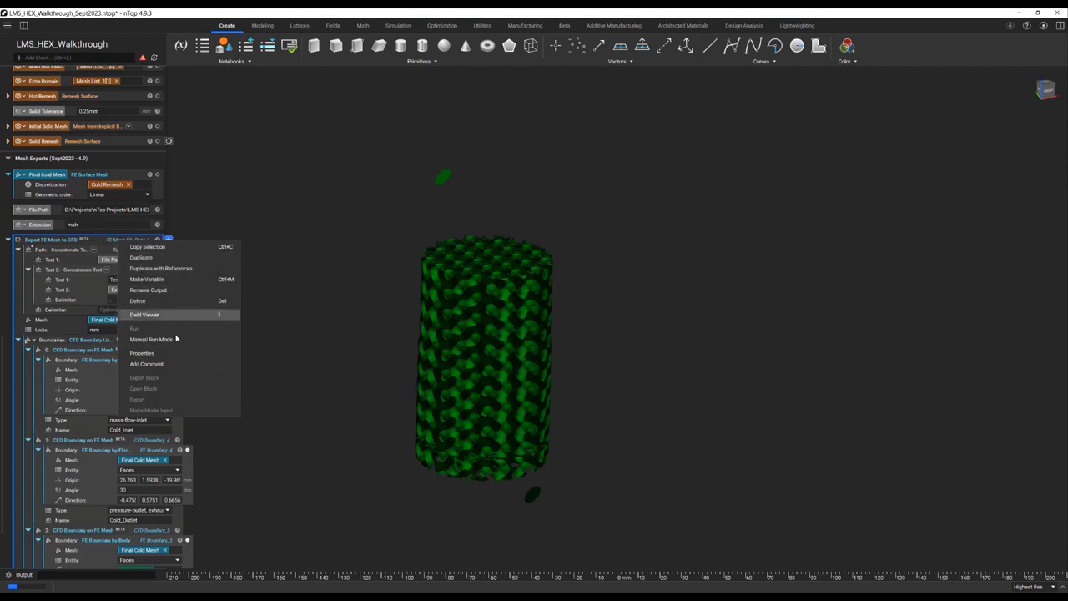
pyautogui.click(150, 339)
# Step: Replace the TestFile text with a nested Concatenate Text block and set its Text 1 to ColdFluid
pyautogui.doubleClick(139, 280)
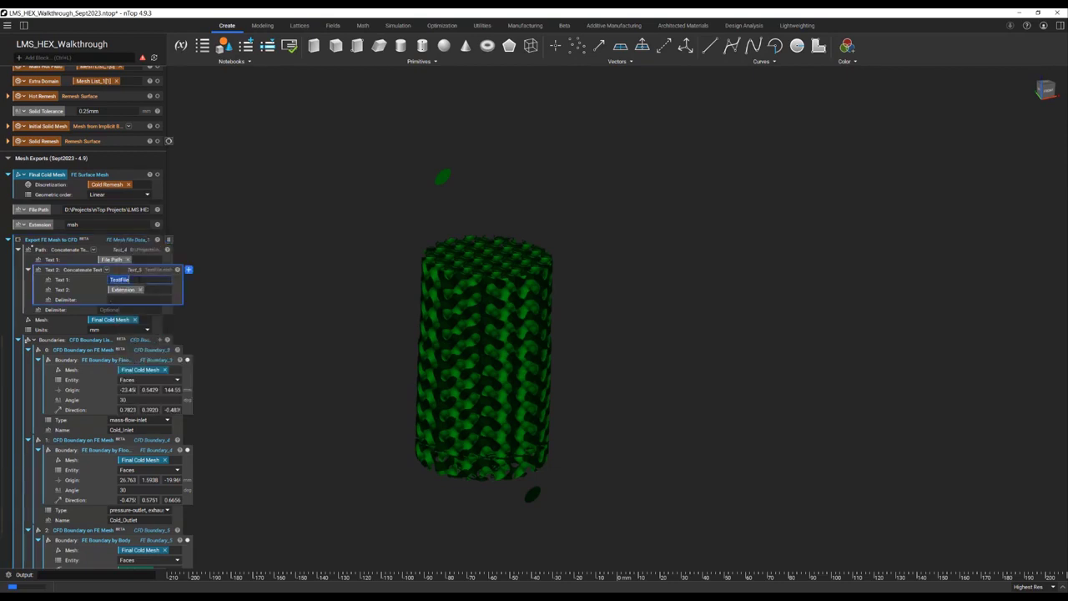
pyautogui.press('BackSpace')
pyautogui.write('con')
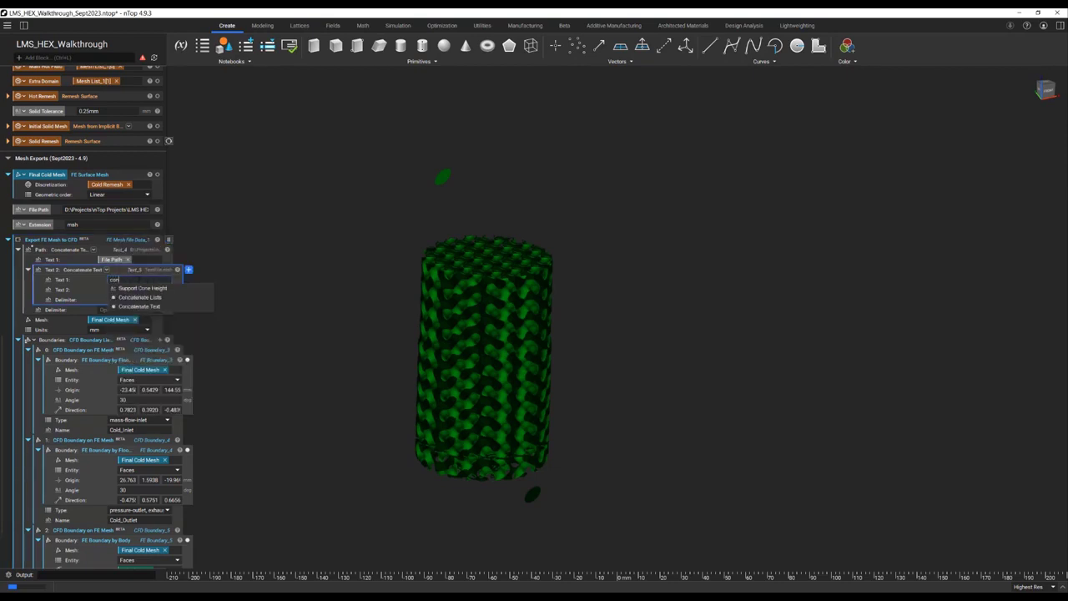
pyautogui.click(157, 307)
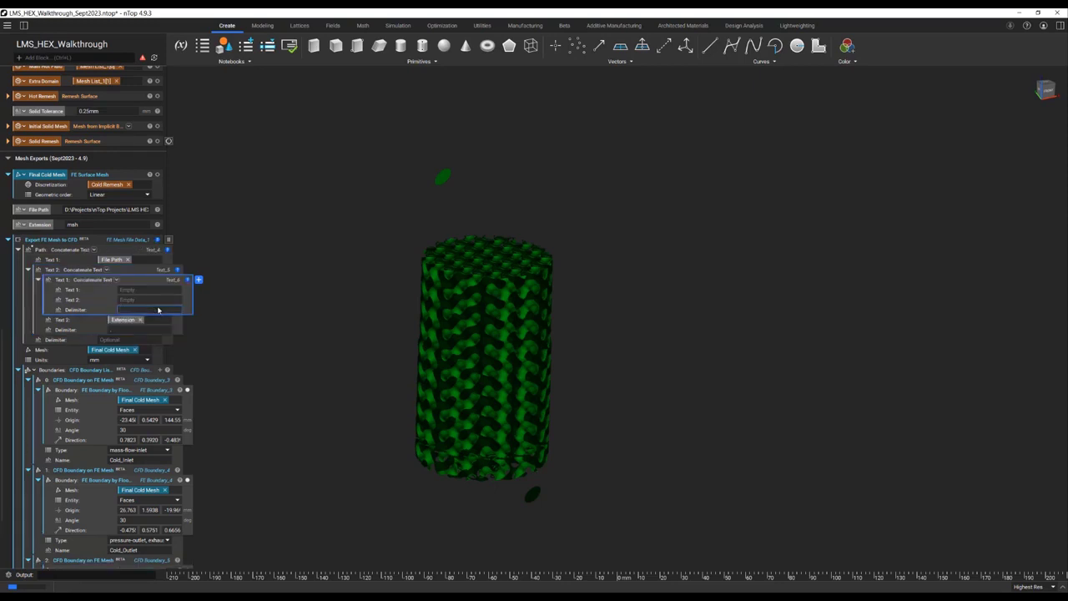
pyautogui.click(144, 289)
pyautogui.write('Cold')
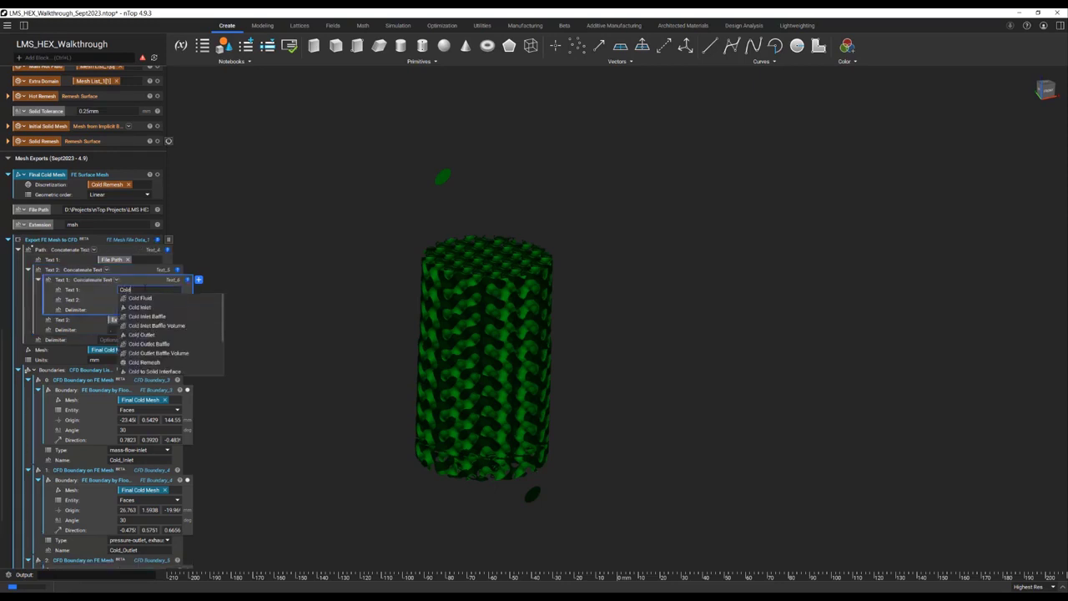
pyautogui.write('Fluid')
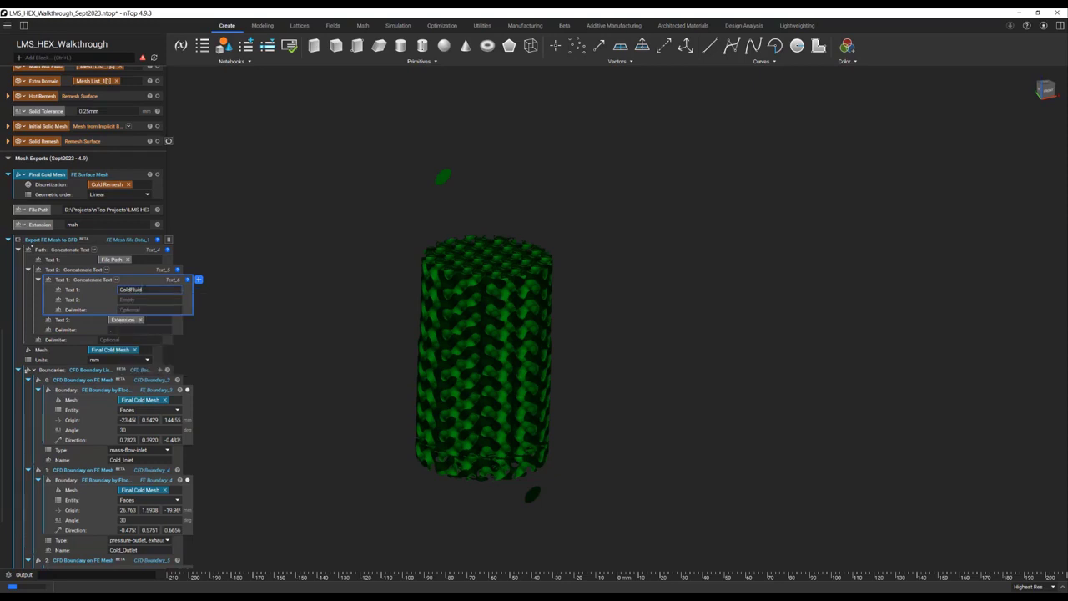
# Step: Nest another Concatenate Text block in Text 2 below ColdFluid and set its Text 1 to "Z Cell Size"
pyautogui.click(139, 298)
pyautogui.write('con')
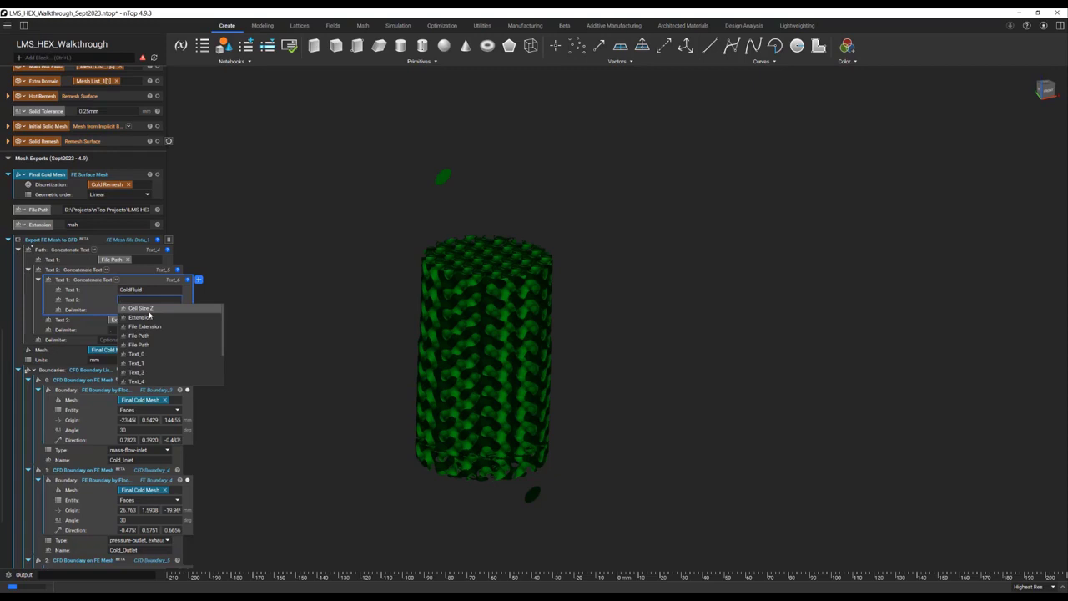
pyautogui.click(149, 326)
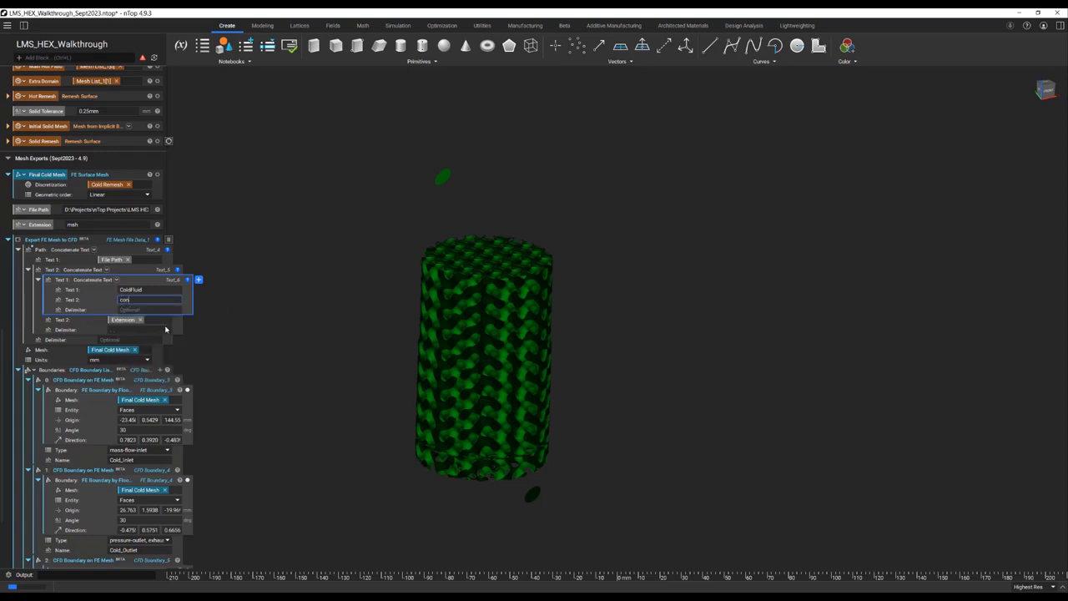
pyautogui.write('Z Ce')
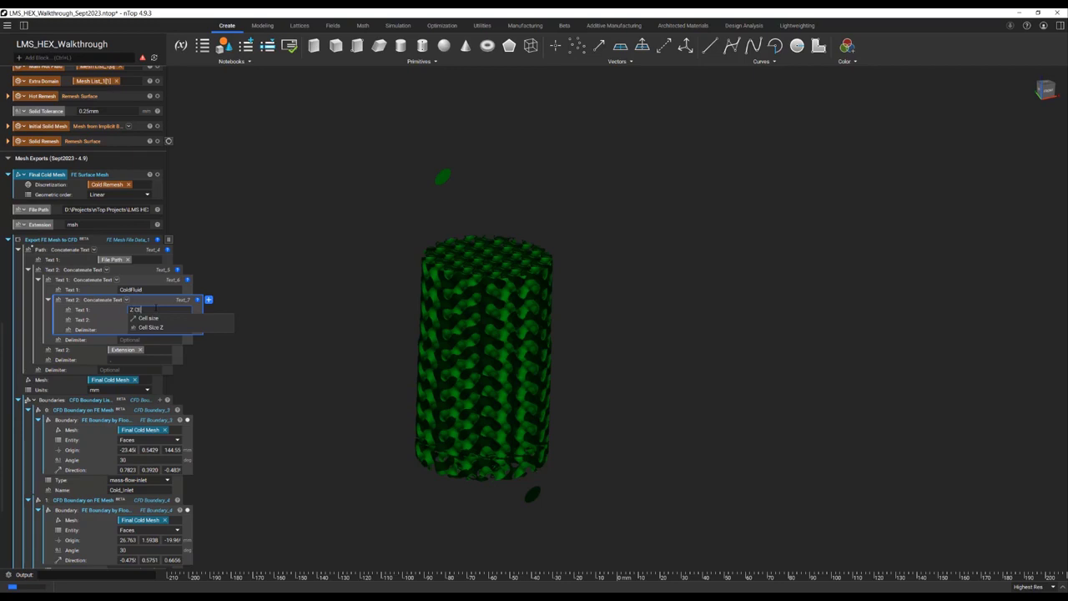
pyautogui.press('BackSpace')
pyautogui.press('BackSpace')
pyautogui.write('ell Size')
pyautogui.press('Tab')
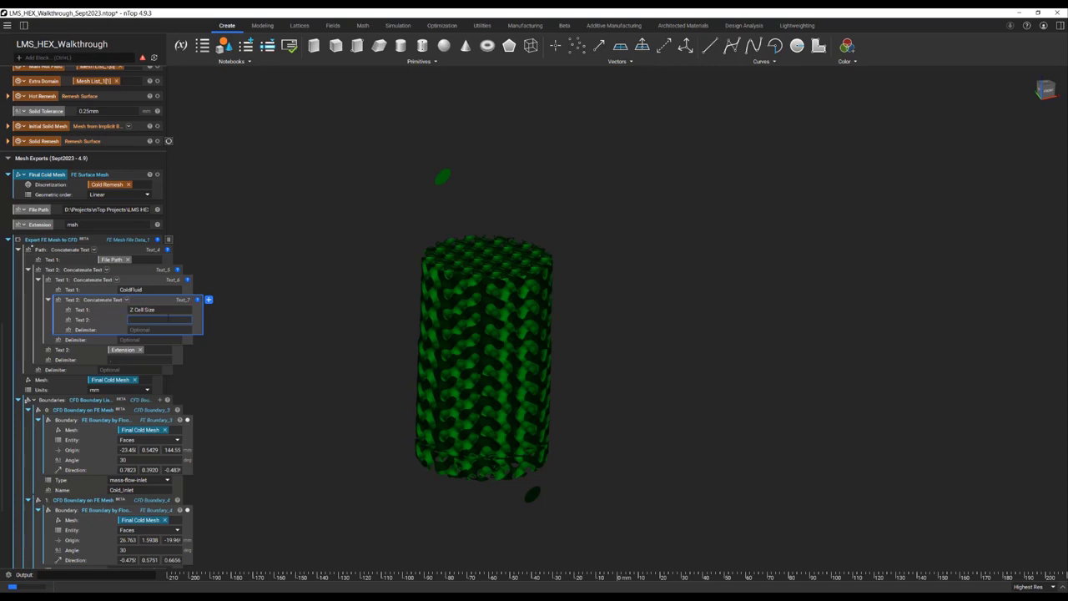
# Step: Insert a Text from Scalar block as Text 2 of the Z Cell Size concatenation
pyautogui.write('text')
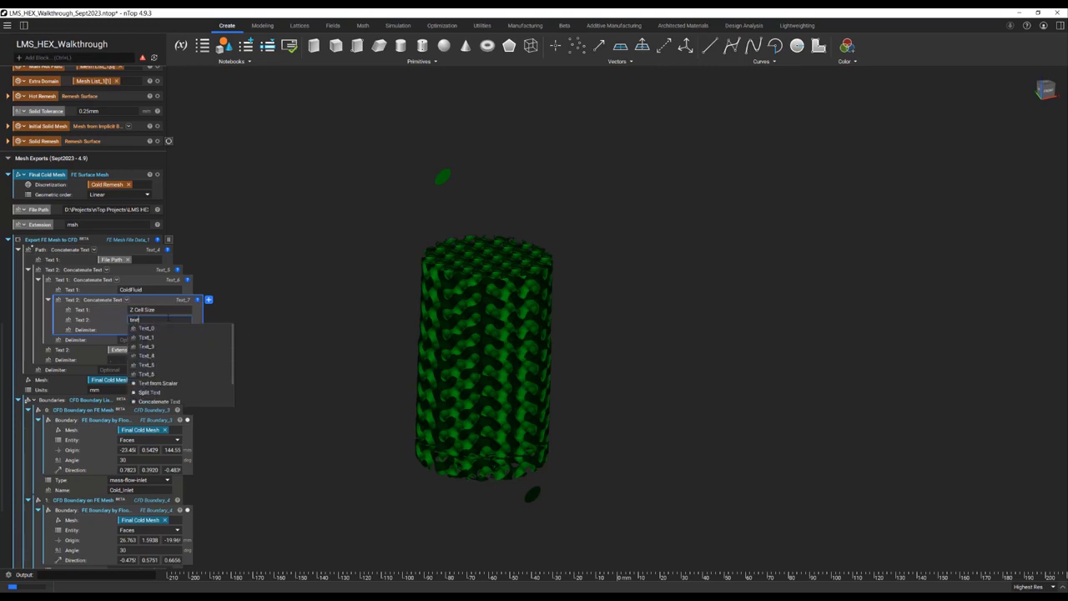
pyautogui.write(' fr')
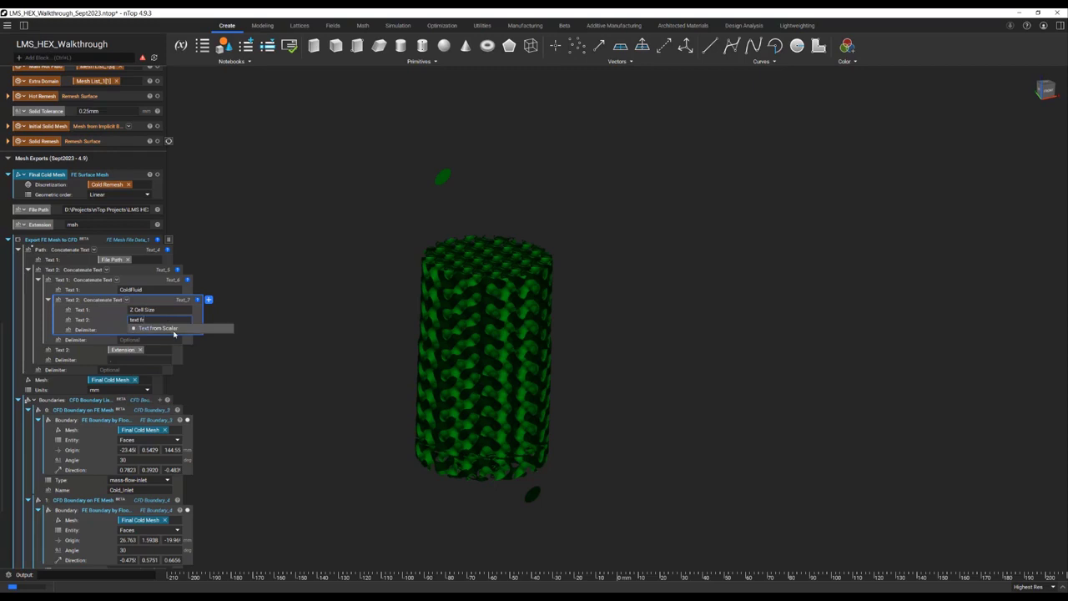
pyautogui.press('Return')
# Step: Try to use the Cell Size Z variable as the Text from Scalar block's Value, and remove it again
pyautogui.write('cell')
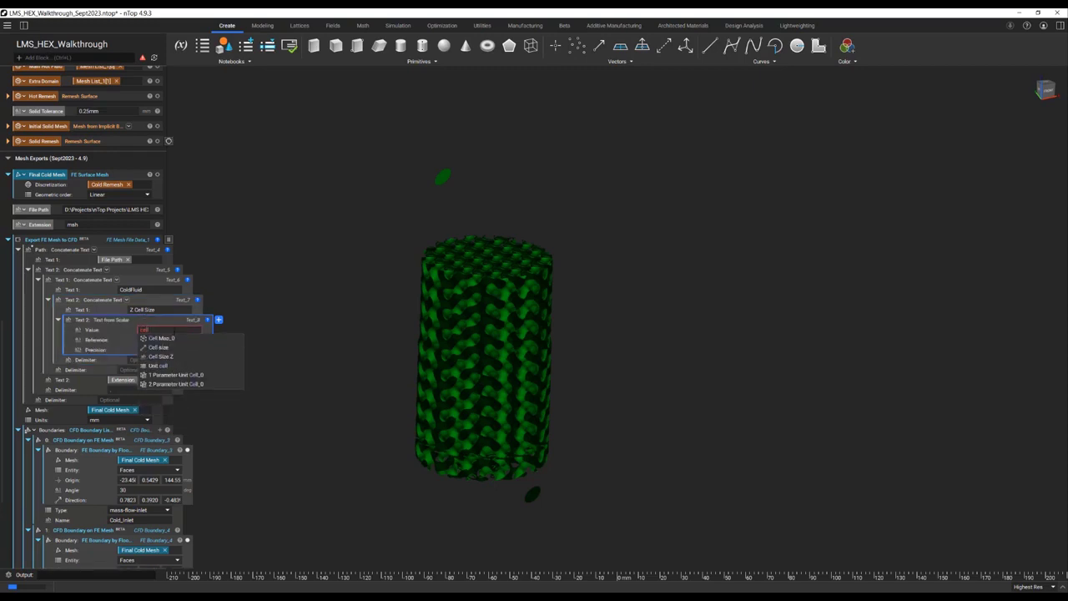
pyautogui.click(170, 357)
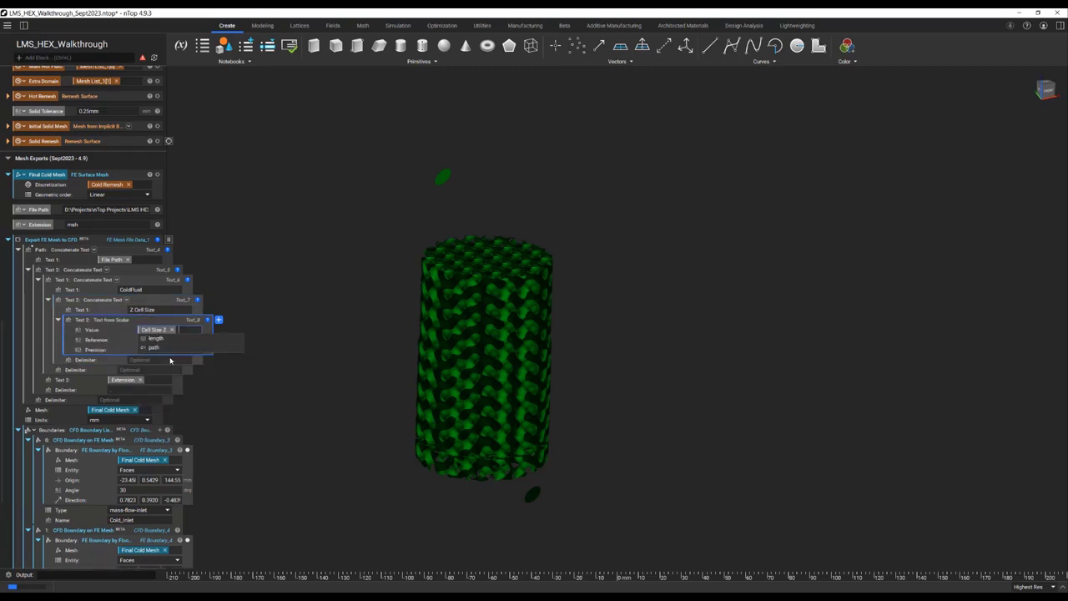
pyautogui.click(385, 289)
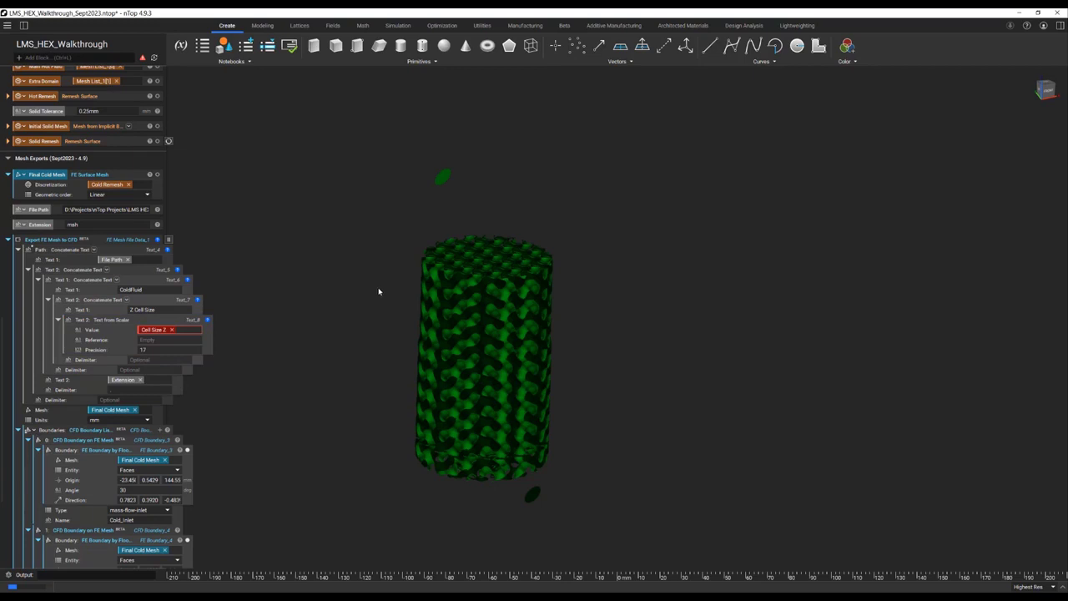
pyautogui.click(178, 330)
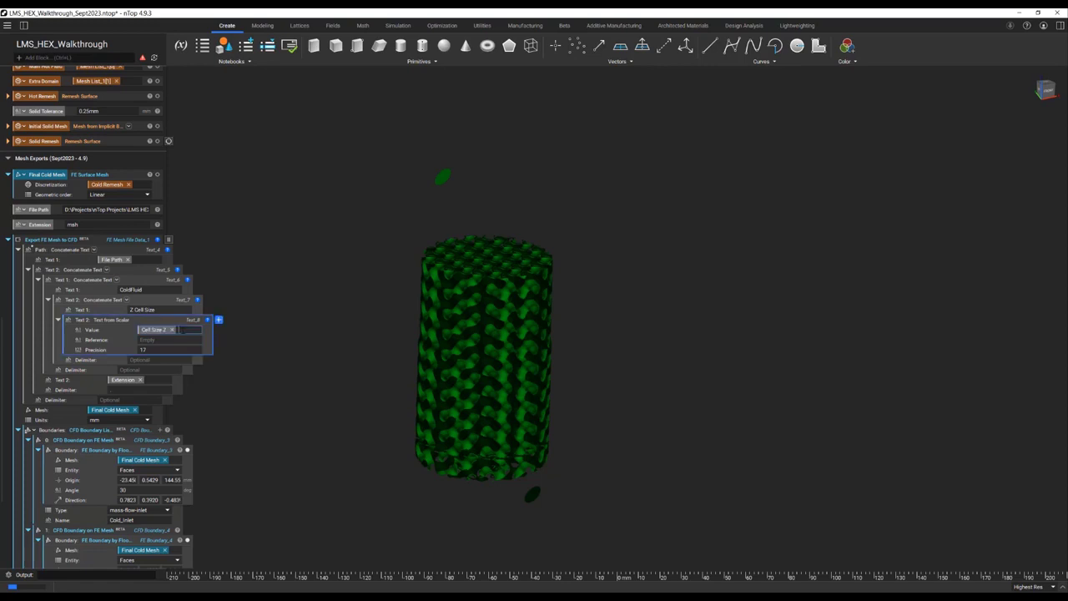
pyautogui.write('.')
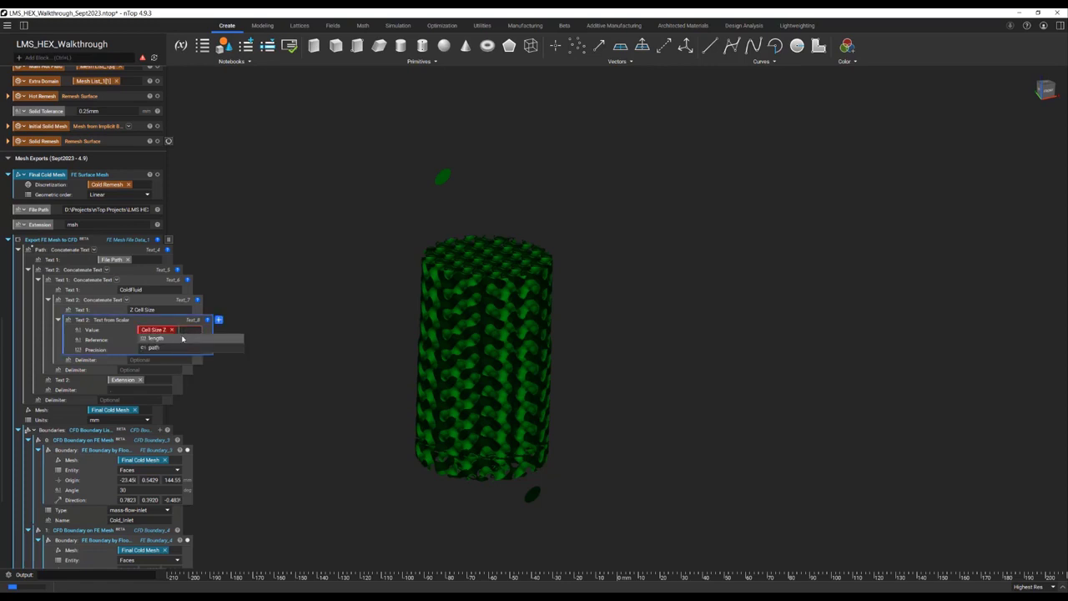
pyautogui.press('BackSpace')
pyautogui.click(309, 291)
# Step: Link the z property of the Cell size vector from HEX Core and Fluid Generation to the Text from Scalar block's Value
pyautogui.scroll(3, 119, 284)
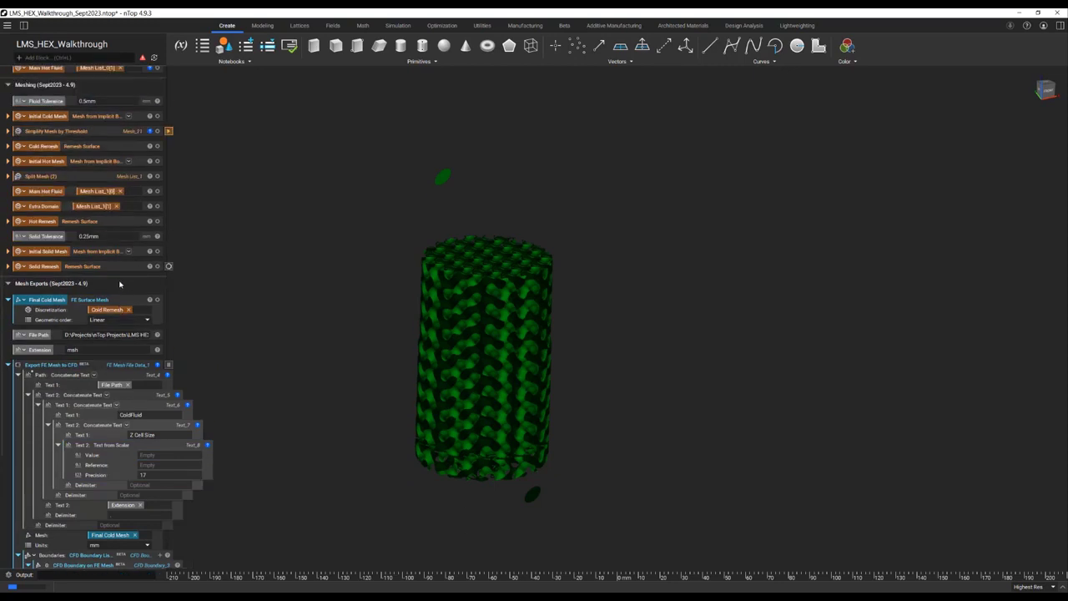
pyautogui.scroll(8, 119, 283)
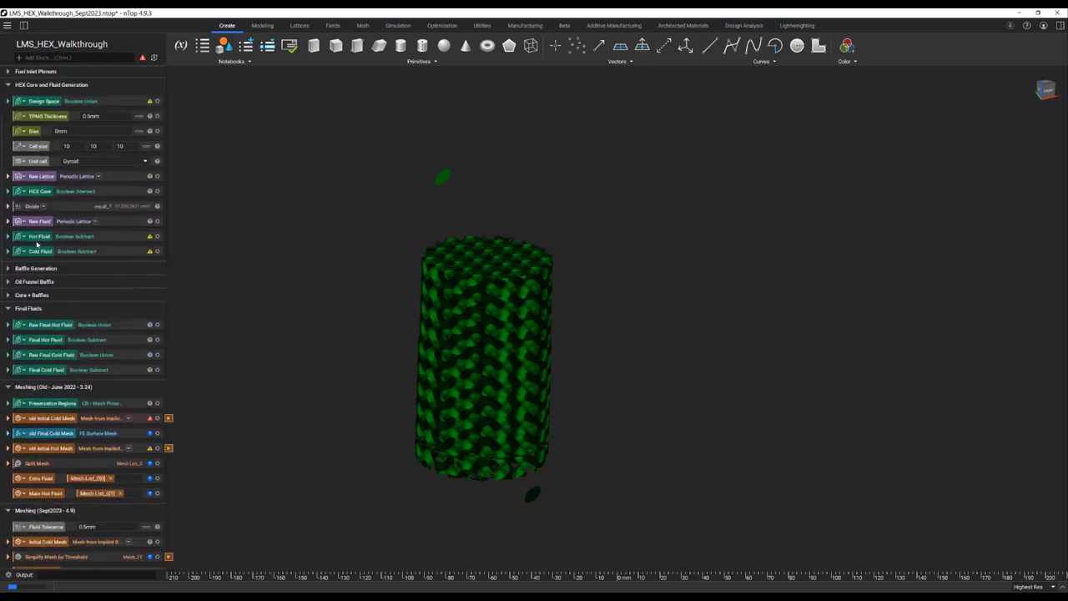
pyautogui.click(42, 222)
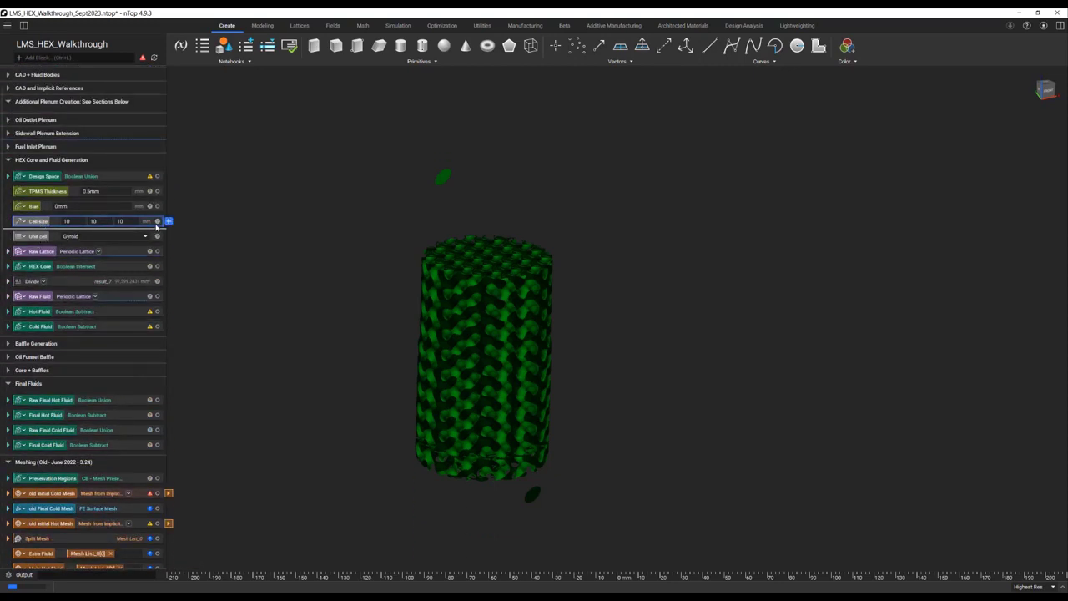
pyautogui.click(156, 221)
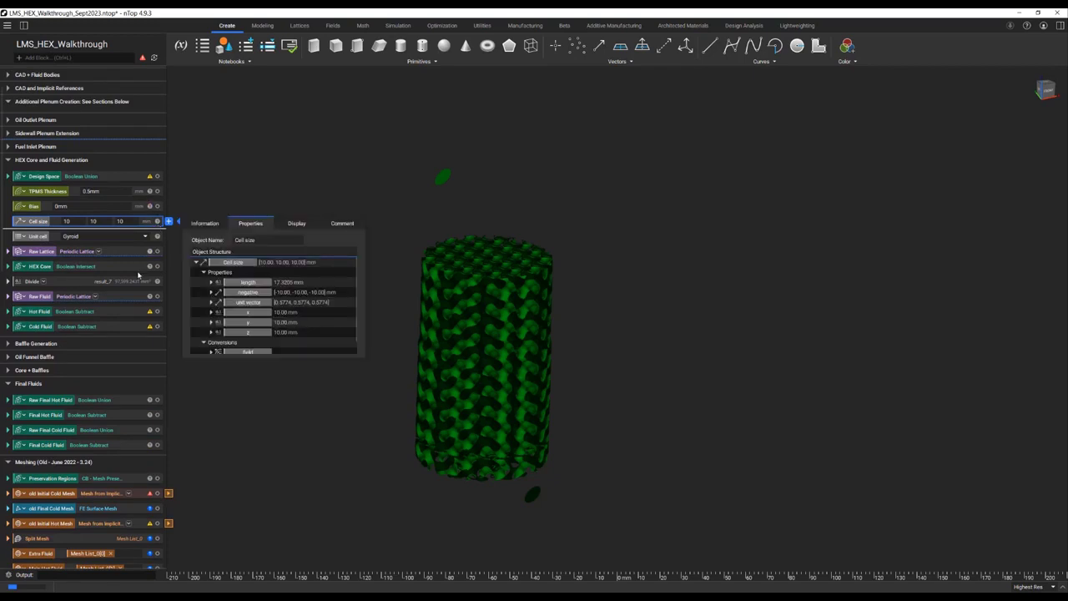
pyautogui.scroll(-3, 132, 298)
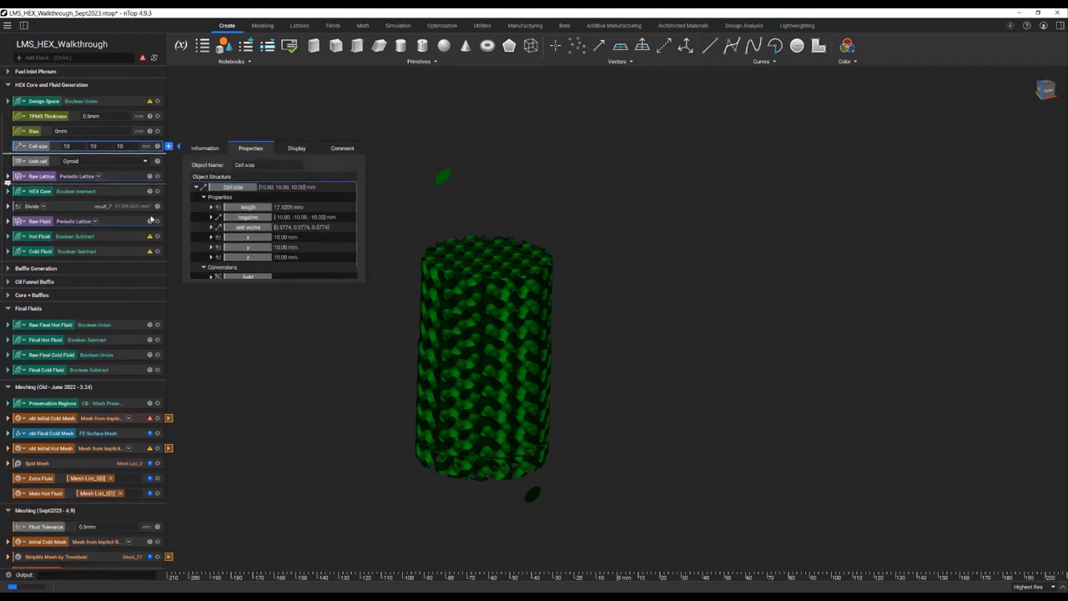
pyautogui.scroll(-3, 119, 236)
pyautogui.scroll(-10, 119, 236)
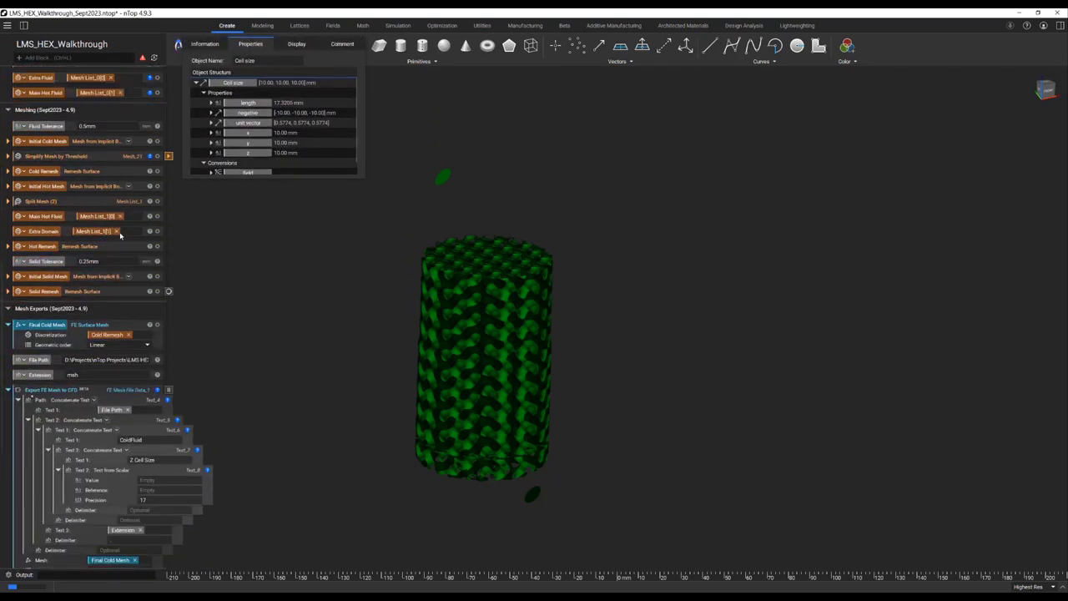
pyautogui.scroll(-3, 119, 236)
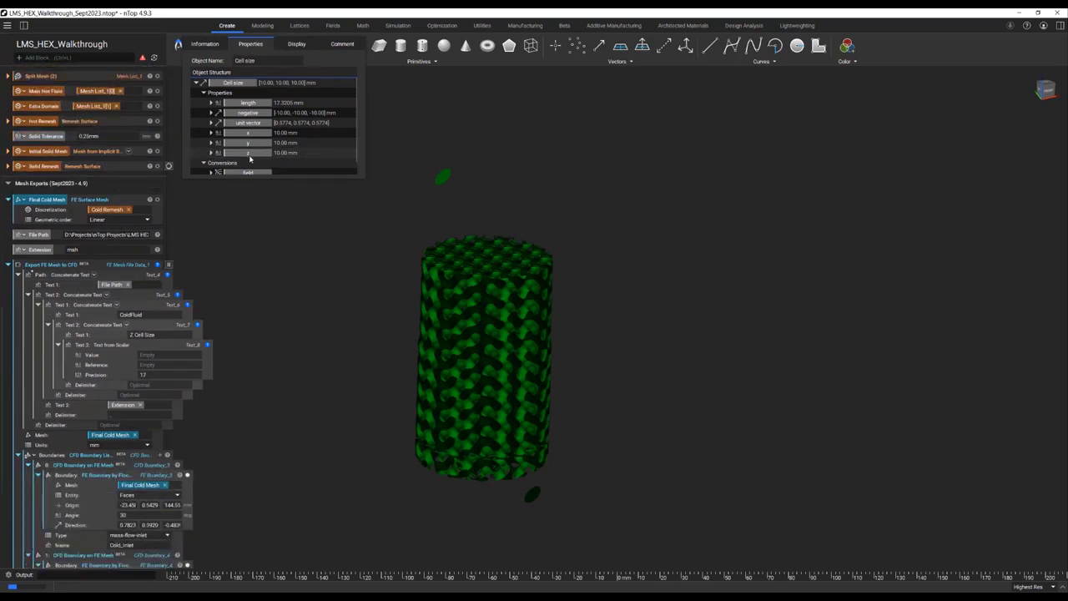
pyautogui.moveTo(242, 217); pyautogui.dragTo(172, 357)
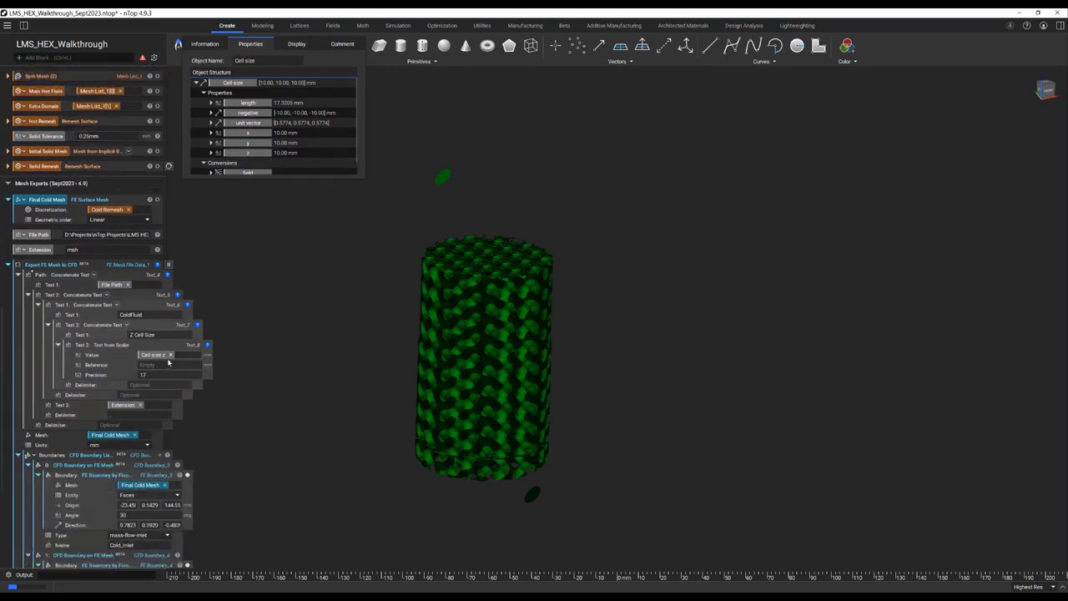
# Step: Set the Text from Scalar block's Reference to 1mm and Precision to 3, and run the cold fluid mesh export
pyautogui.click(163, 365)
pyautogui.write('1mm')
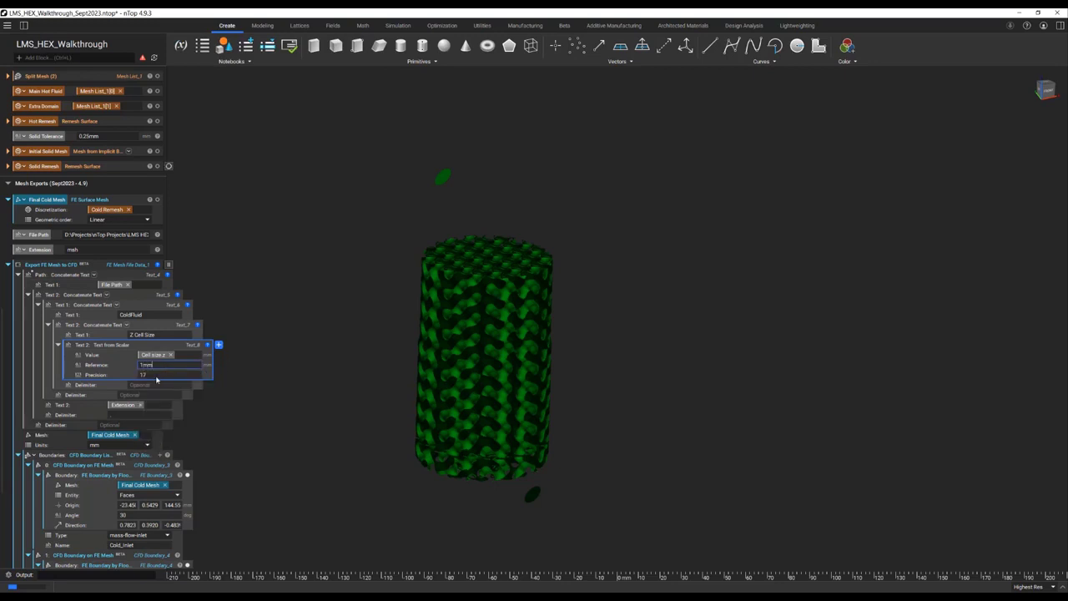
pyautogui.click(161, 375)
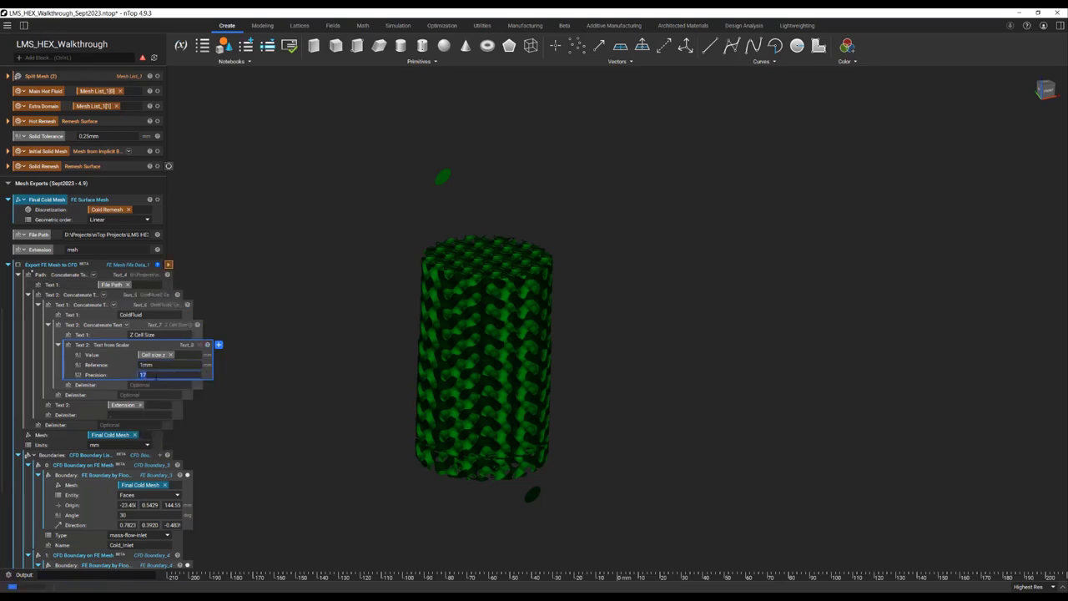
pyautogui.write('3')
pyautogui.press('Return')
pyautogui.moveTo(157, 278)
pyautogui.click(169, 264)
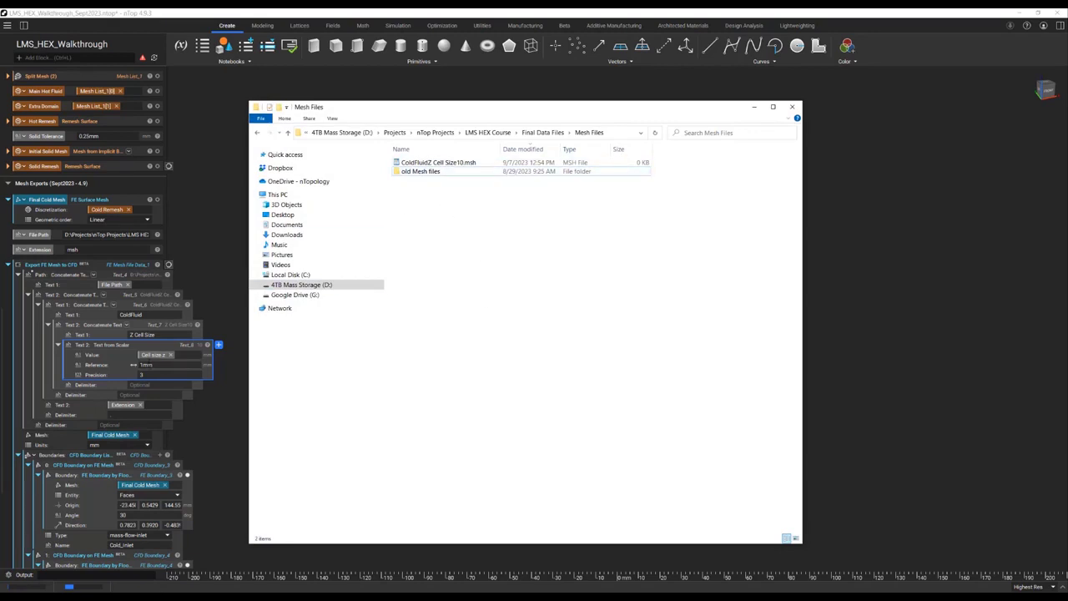
# Step: Set the Delimiter of both the Z Cell Size concatenation and the enclosing ColdFluid concatenation to "-"
pyautogui.click(143, 384)
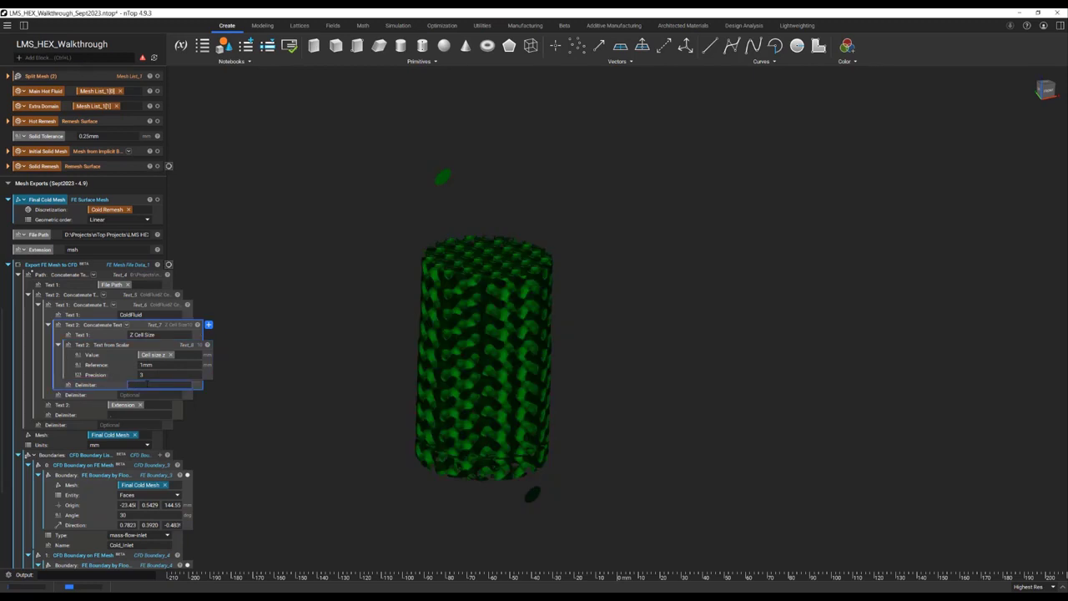
pyautogui.write('-')
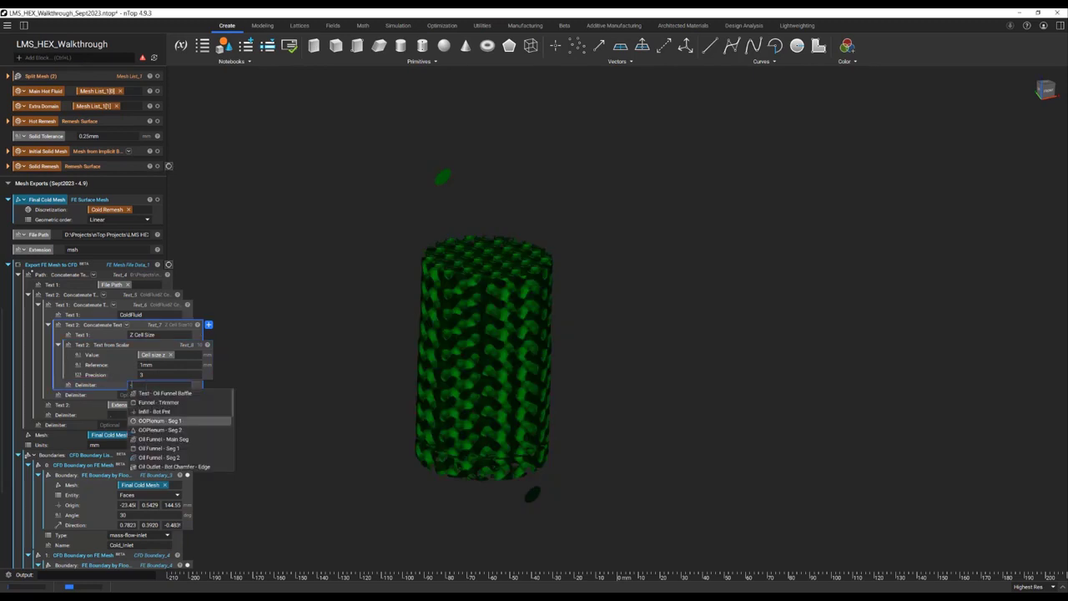
pyautogui.press('Return')
pyautogui.hotkey('alt', 'Tab')
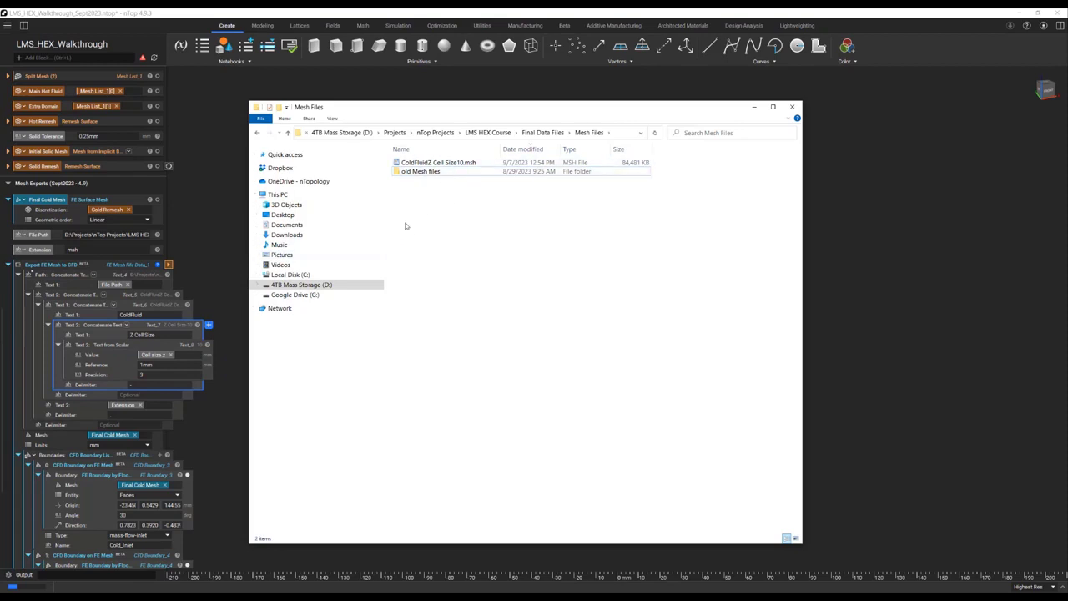
pyautogui.hotkey('alt', 'Tab')
pyautogui.write('-')
pyautogui.press('Return')
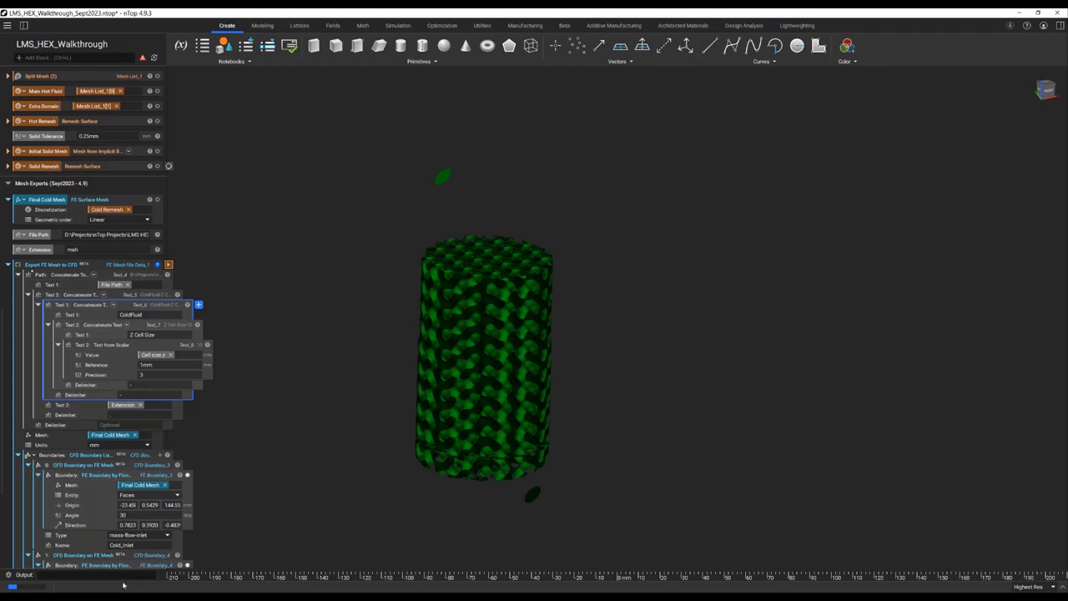
# Step: Switch to the Mesh Files folder in File Explorer and delete ColdFluidZ Cell Size10.msh
pyautogui.hotkey('alt', 'Tab')
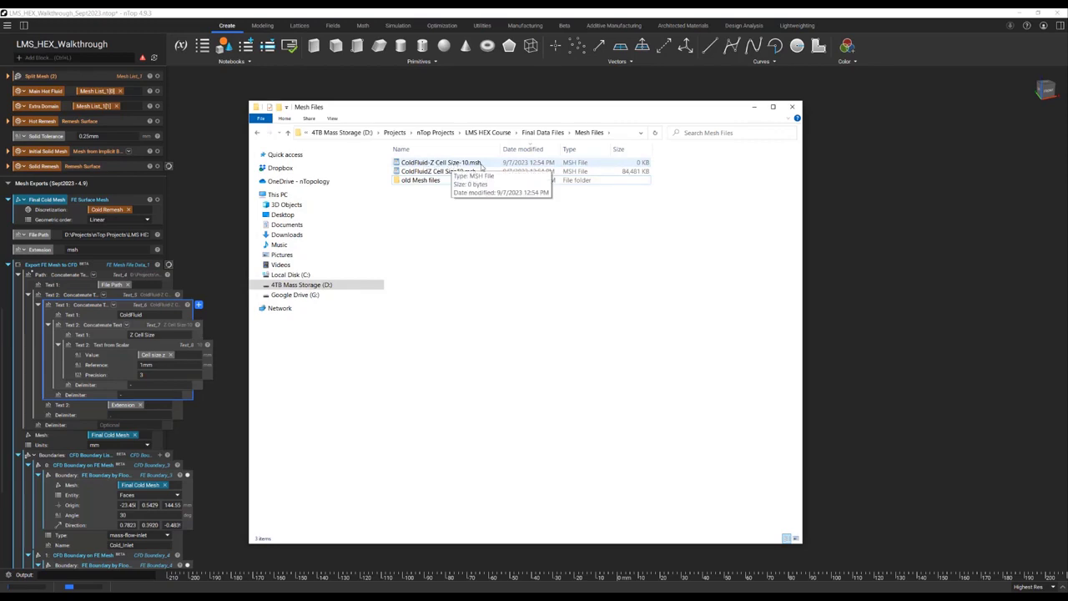
pyautogui.click(463, 173)
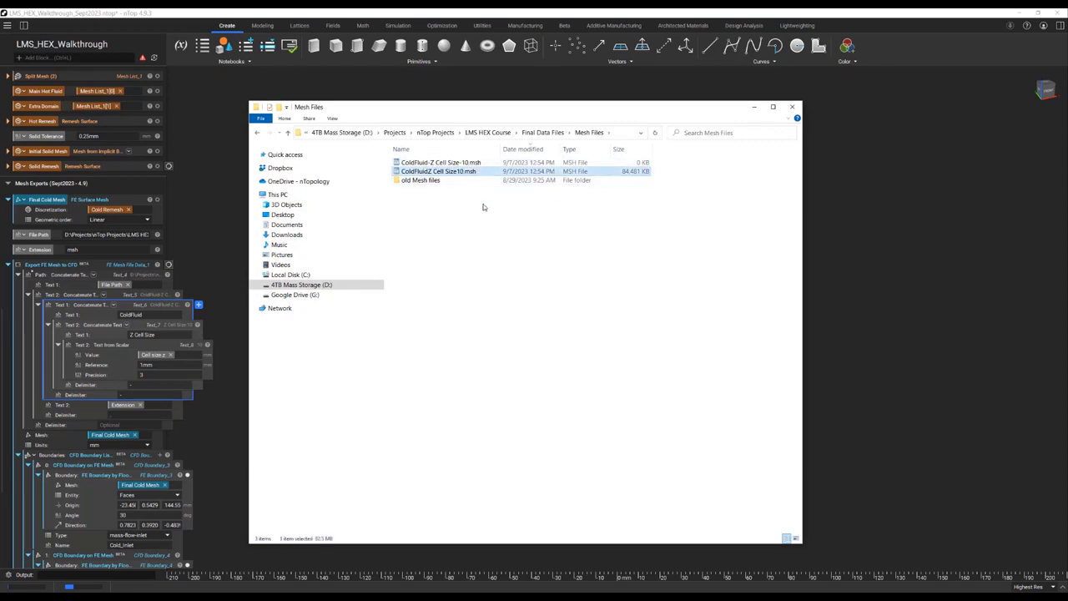
pyautogui.press('Delete')
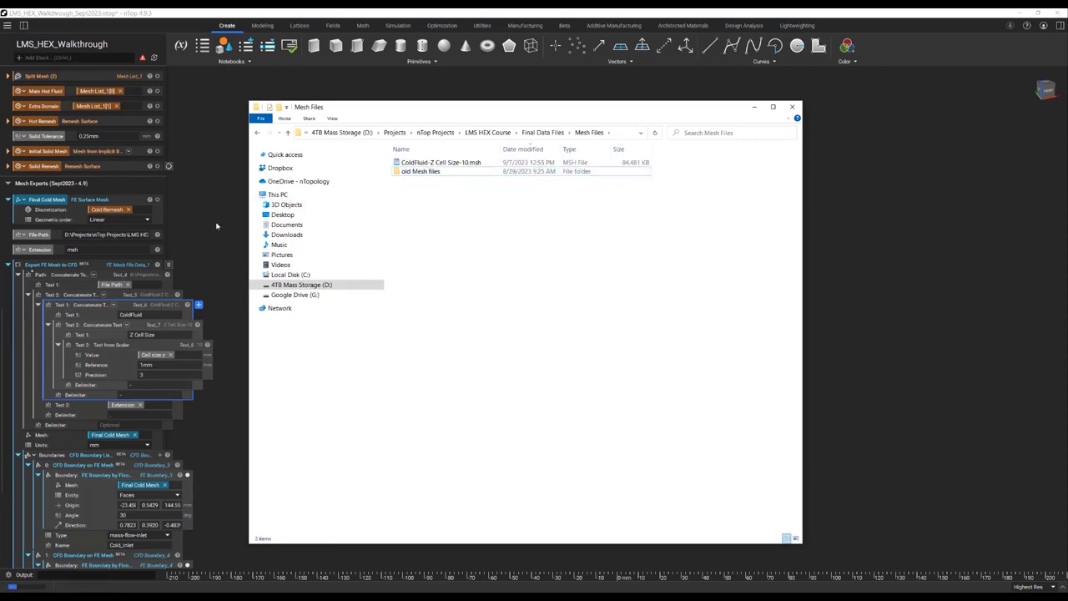
# Step: Return to nTop and examine the z value of the Cell size vector in HEX Core and Fluid Generation
pyautogui.click(222, 226)
pyautogui.scroll(4, 121, 234)
pyautogui.scroll(15, 121, 235)
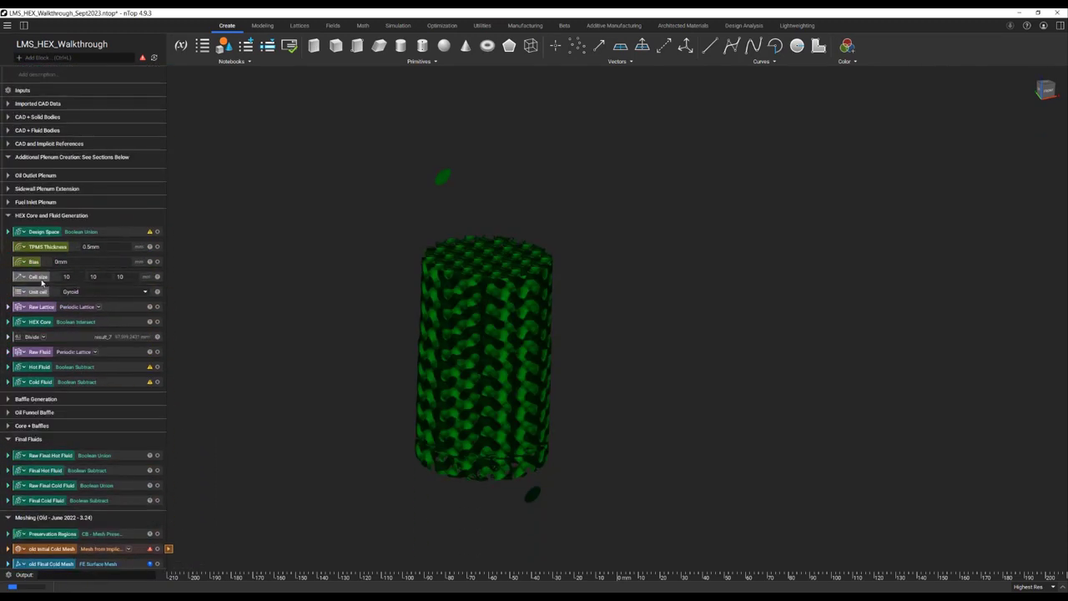
pyautogui.click(125, 276)
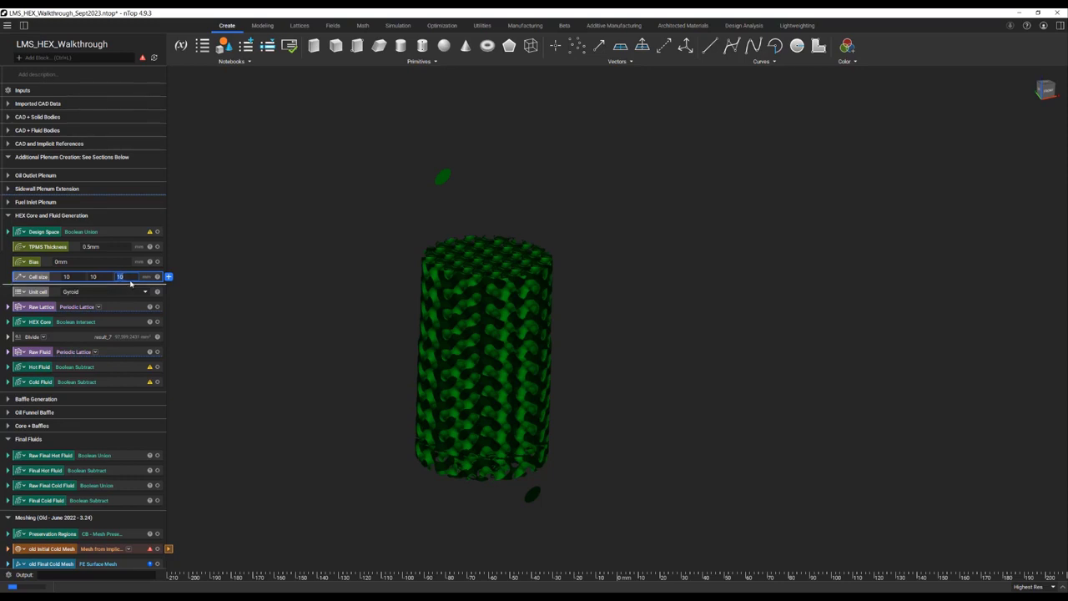
pyautogui.click(231, 322)
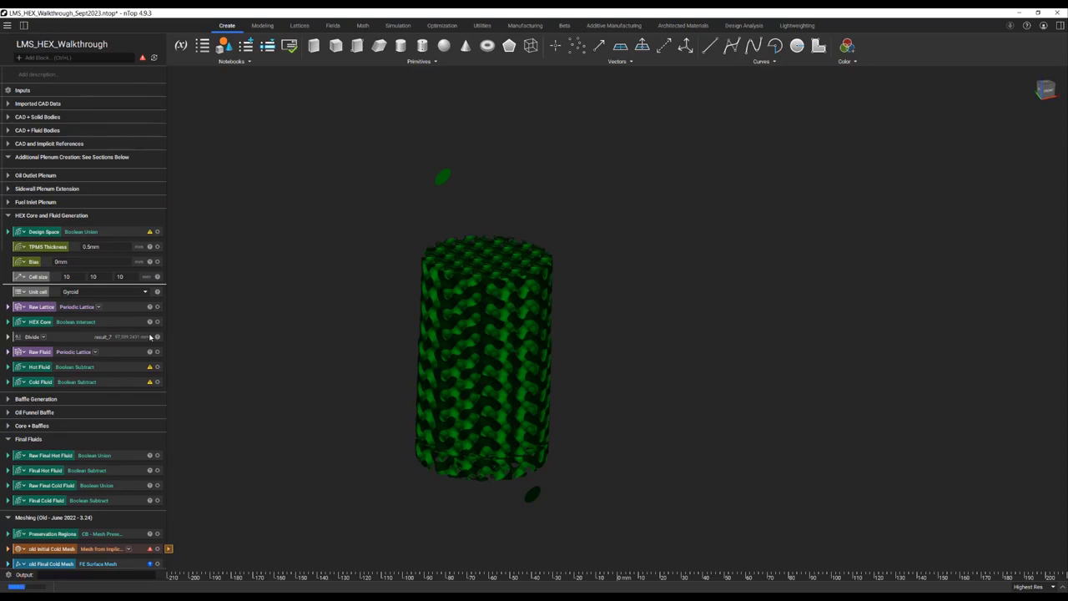
# Step: Collapse the CFD export block's Path and Boundaries inputs and make the block a variable named Export Cold Fluid
pyautogui.scroll(-8, 151, 336)
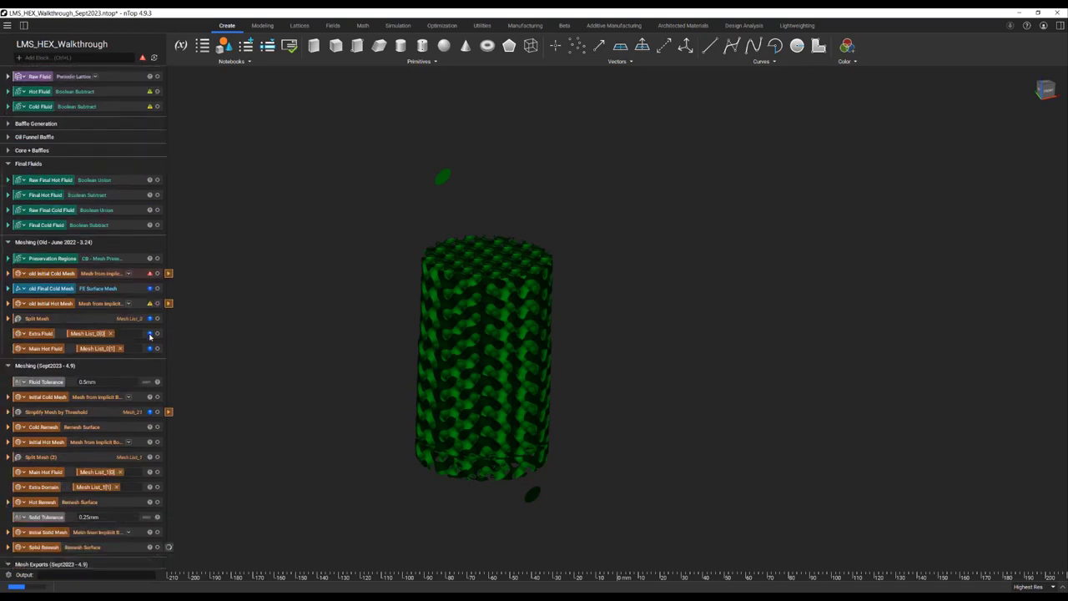
pyautogui.scroll(-2, 150, 337)
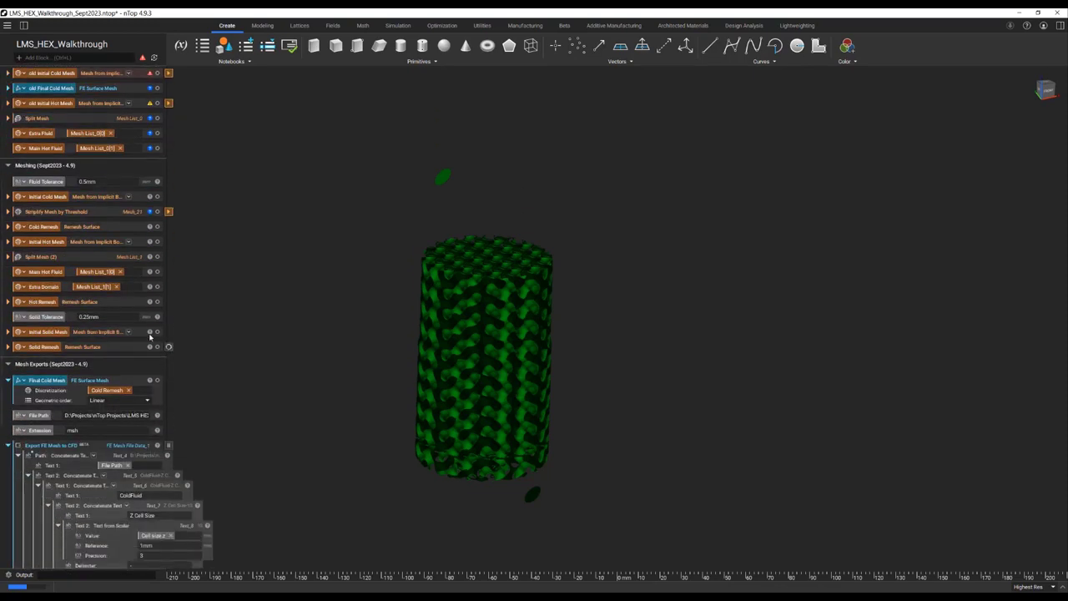
pyautogui.scroll(-2, 150, 336)
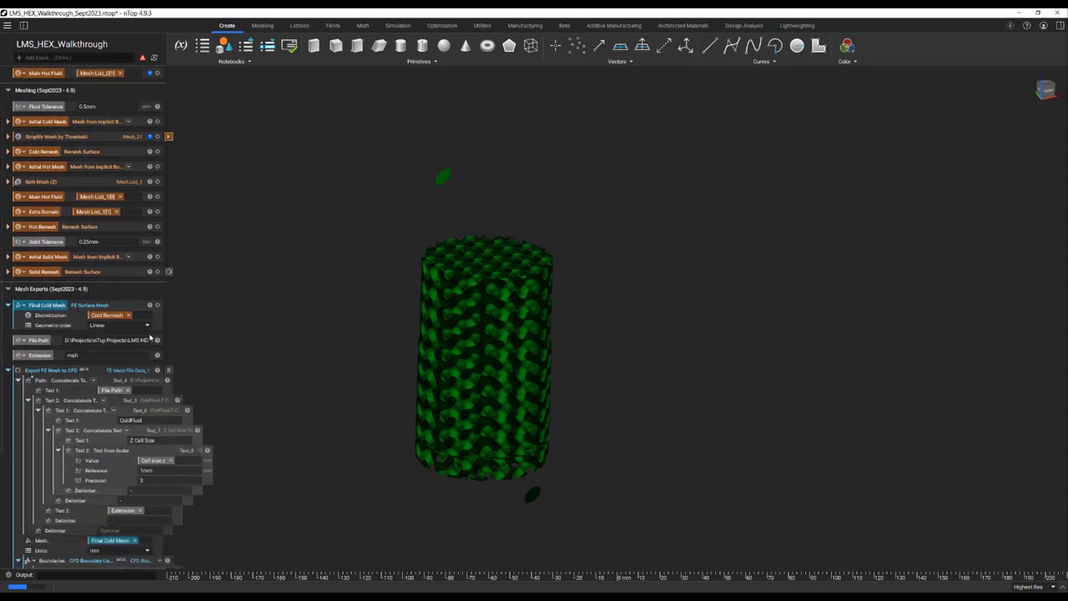
pyautogui.scroll(-1, 150, 337)
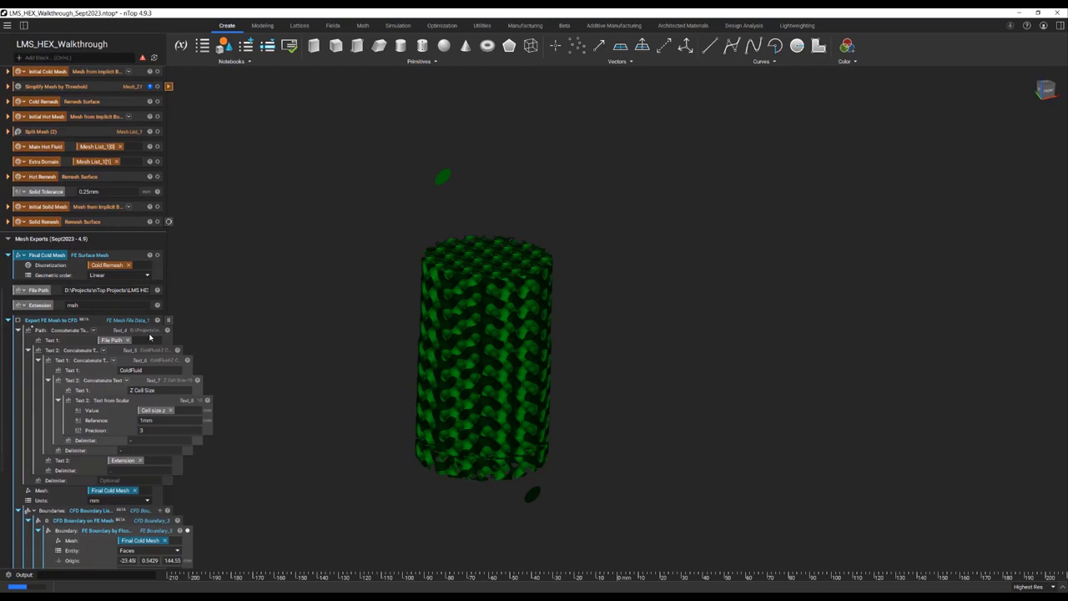
pyautogui.scroll(-3, 150, 336)
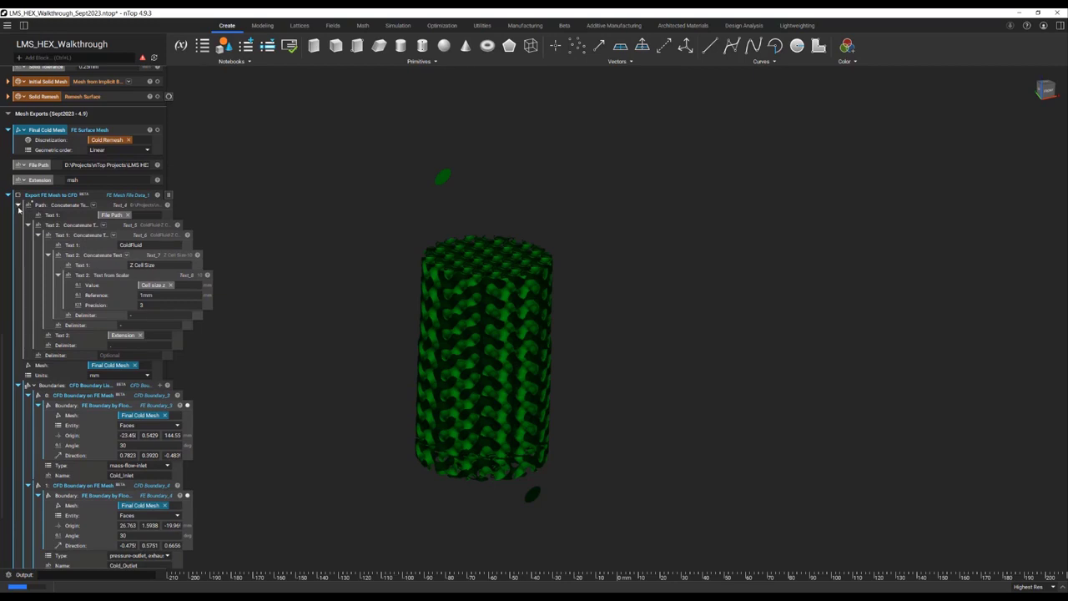
pyautogui.click(19, 205)
pyautogui.click(19, 249)
pyautogui.hotkey('ctrl', 'm')
pyautogui.write('Export Cold Fluid')
# Step: Duplicate the cold mesh and export blocks for the hot side, naming the FE surface mesh Final Hot Fluid
pyautogui.moveTo(50, 319); pyautogui.dragTo(104, 538)
pyautogui.rightClick(131, 511)
pyautogui.click(159, 428)
pyautogui.write('Final Hot Fluid')
# Step: Name the duplicated export's boundaries Hot_Inlet, Hot_Outlet and Hot_Solid and its wall Hot_Default, and isolate the Hot_Solid boundary
pyautogui.scroll(-4, 126, 450)
pyautogui.click(19, 349)
pyautogui.write('Hot_InletHot_OutletHot_SolidHot_Default')
pyautogui.click(117, 450)
pyautogui.press('i')
pyautogui.moveTo(232, 421); pyautogui.dragTo(241, 408, button='right')
pyautogui.scroll(2, 241, 408)
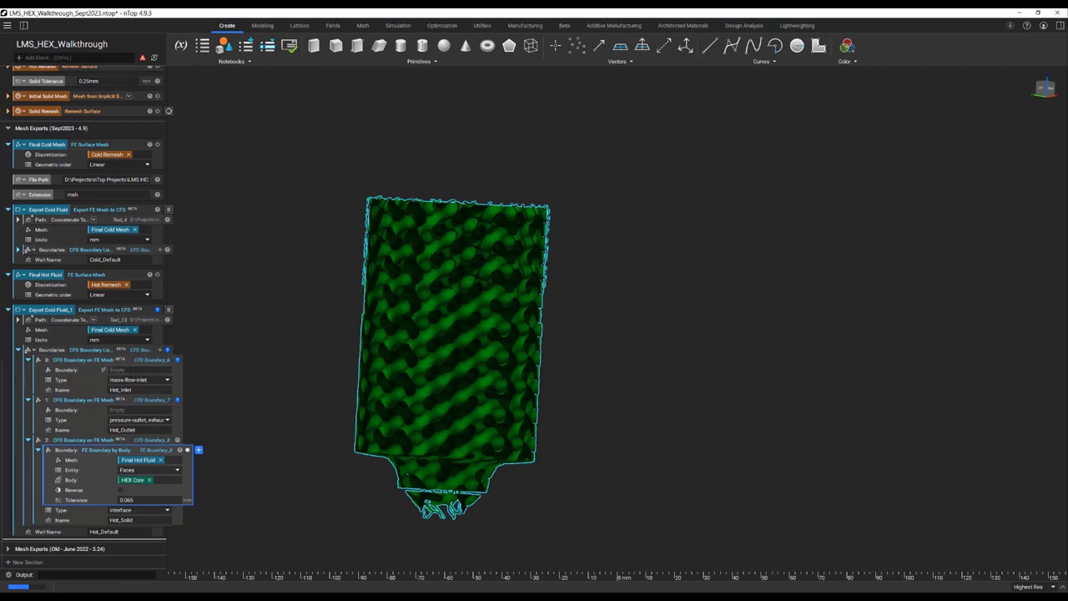
# Step: Display the Final Hot Fluid mesh and create an FE Boundary by Flood Fill on the upper pipe's end face
pyautogui.click(105, 275)
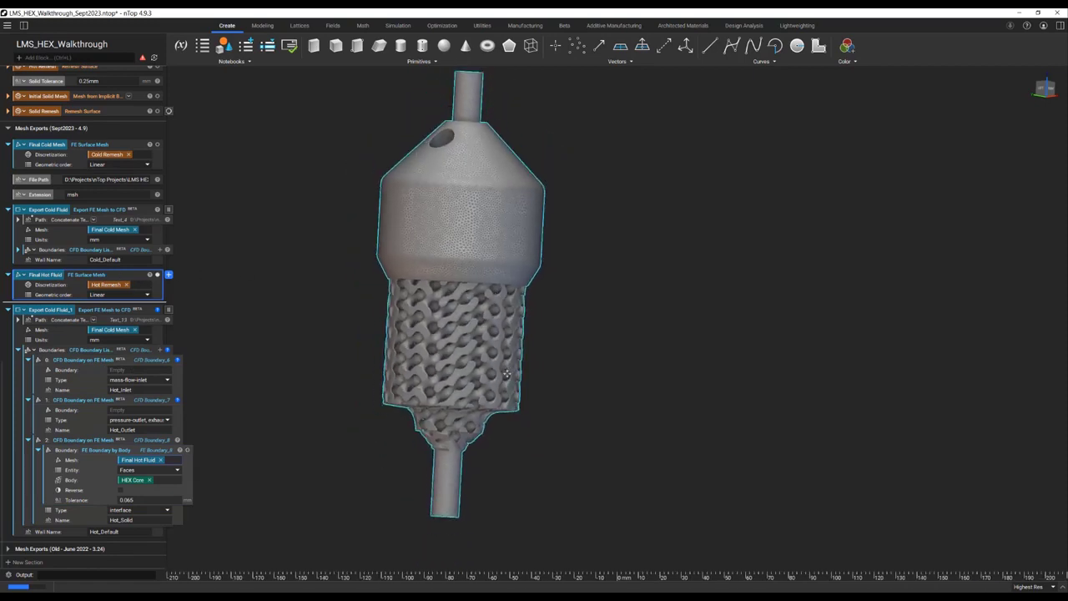
pyautogui.moveTo(507, 374); pyautogui.dragTo(506, 447, button='middle')
pyautogui.moveTo(486, 338); pyautogui.dragTo(491, 255, button='right')
pyautogui.scroll(3, 491, 255)
pyautogui.scroll(-2, 491, 255)
pyautogui.moveTo(476, 179); pyautogui.dragTo(468, 313, button='middle')
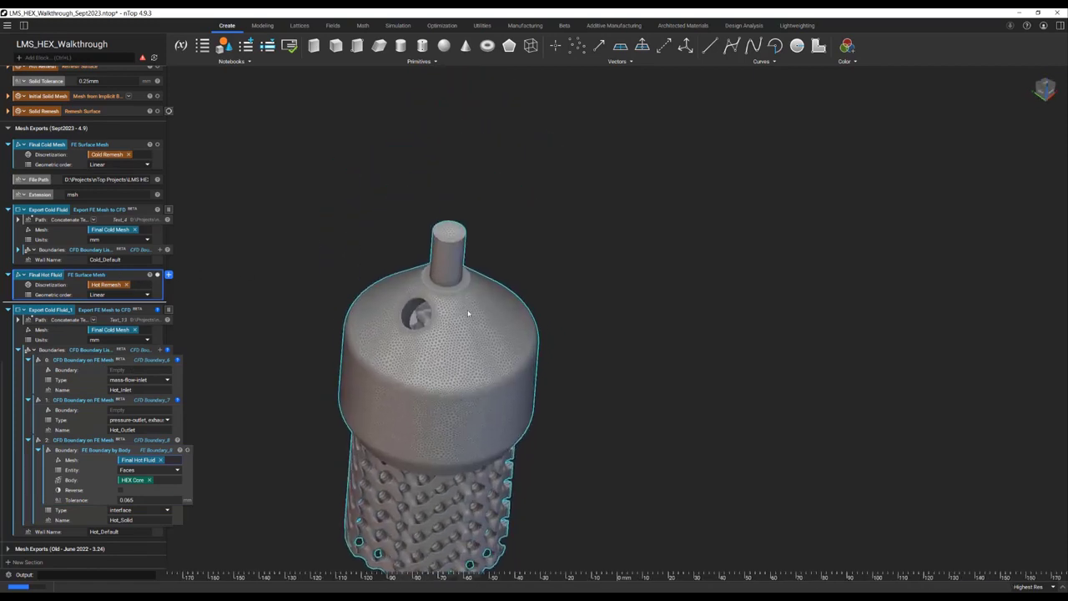
pyautogui.scroll(2, 468, 313)
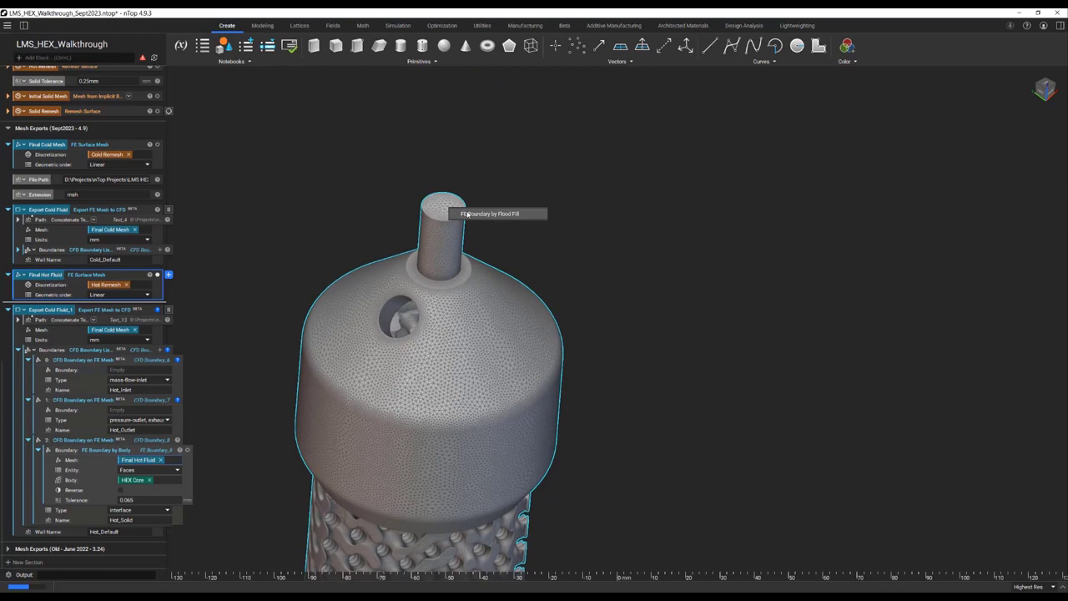
pyautogui.click(466, 213)
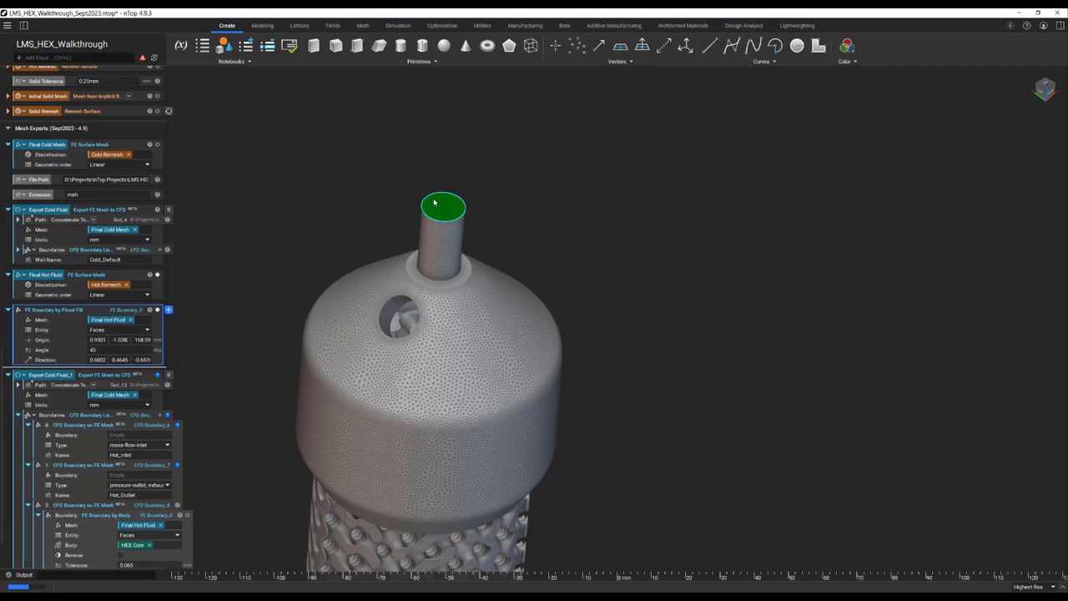
# Step: Link the flood fill boundary's Origin to the bounding box property of Oil Inlet Face
pyautogui.click(356, 240)
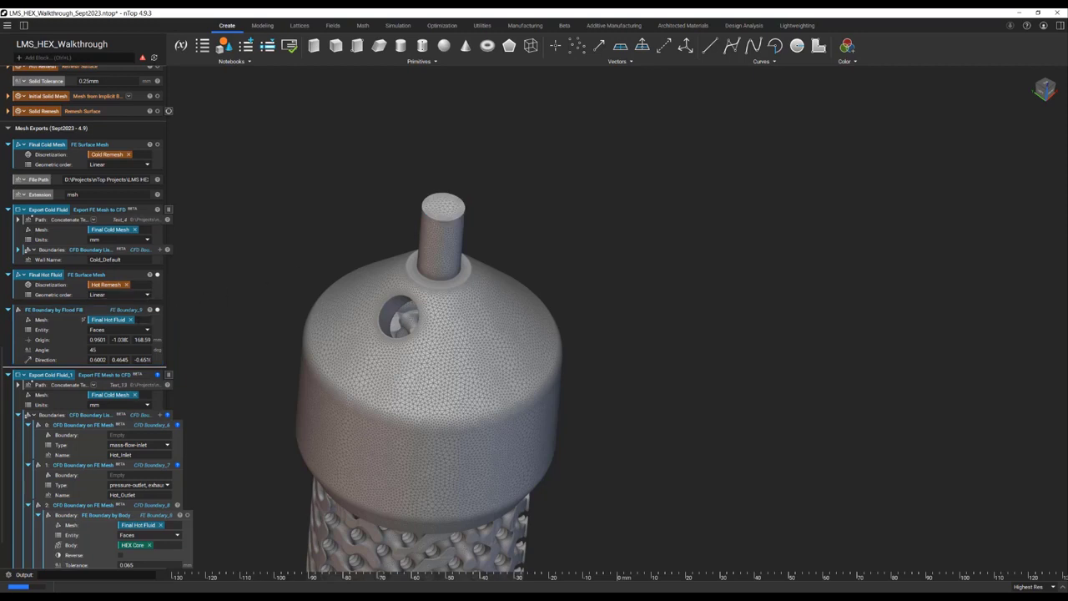
pyautogui.scroll(5, 85, 321)
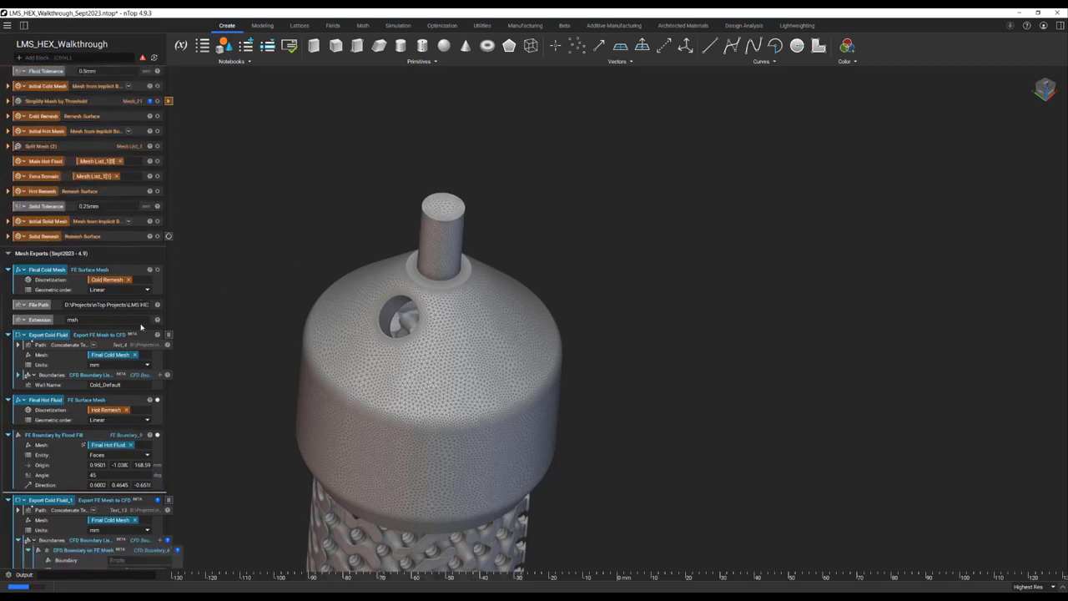
pyautogui.scroll(-7, 142, 331)
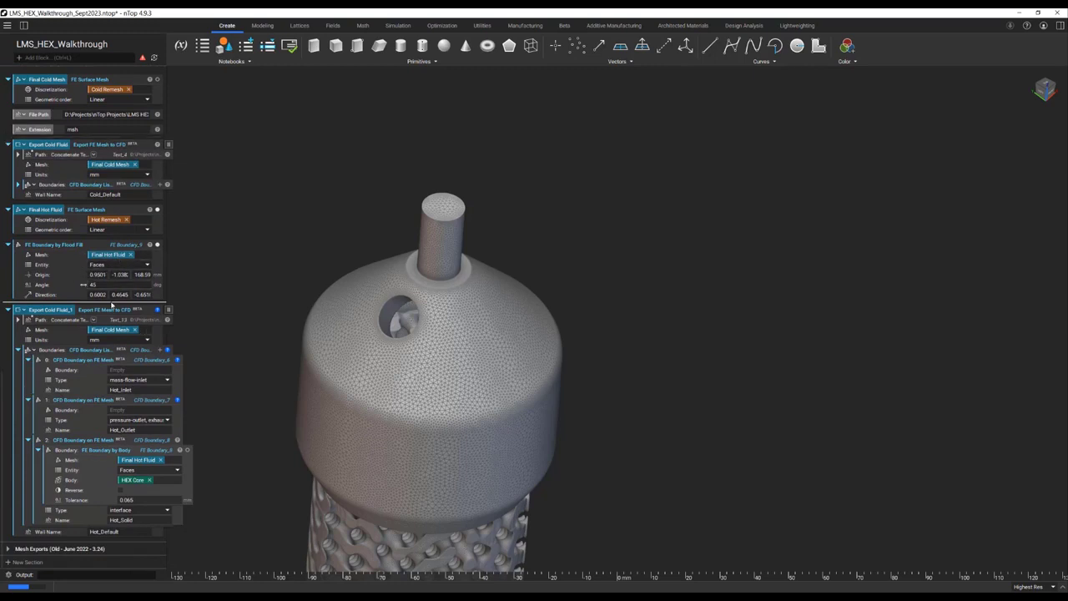
pyautogui.rightClick(163, 302)
pyautogui.click(98, 249)
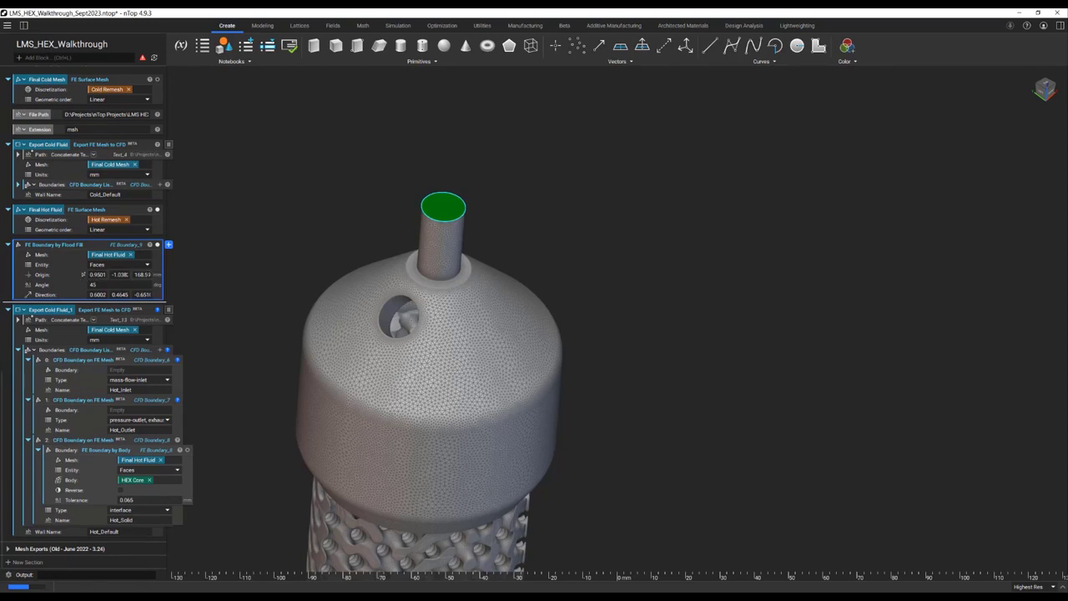
pyautogui.click(146, 274)
pyautogui.write('oil in')
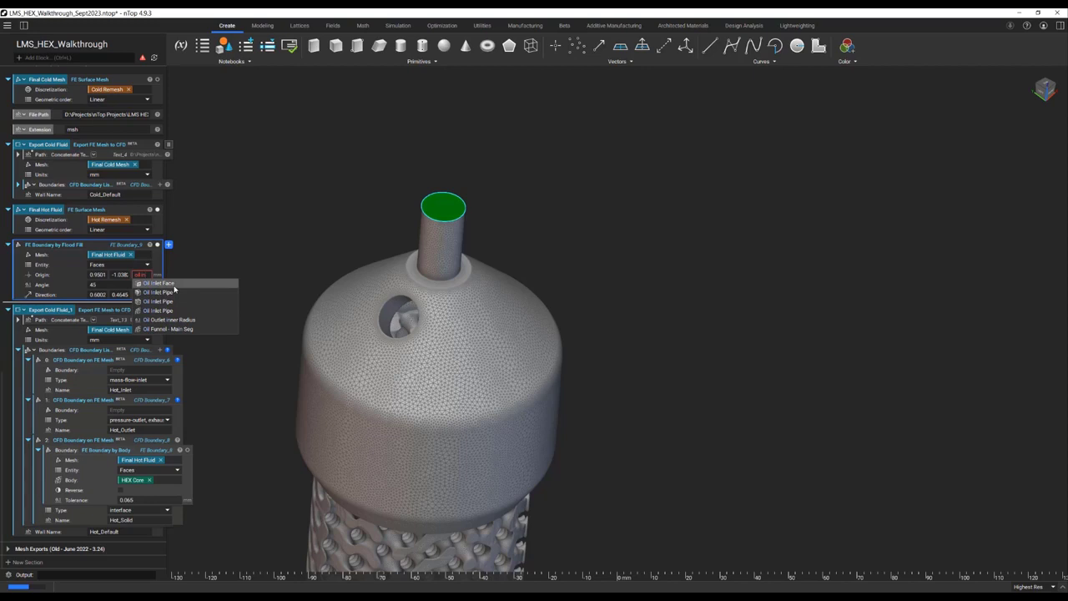
pyautogui.click(174, 286)
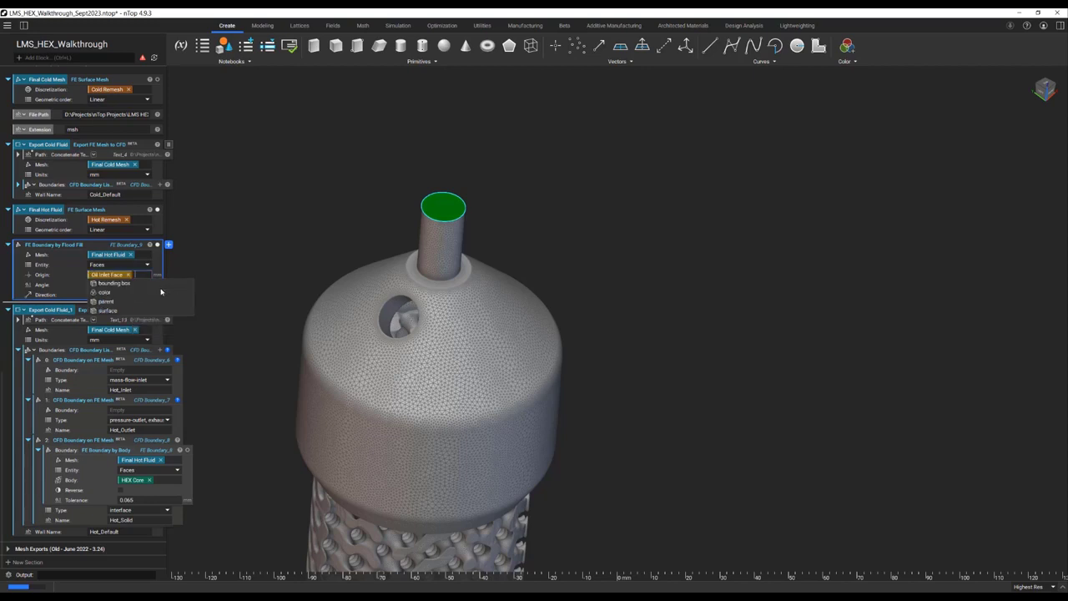
pyautogui.click(136, 283)
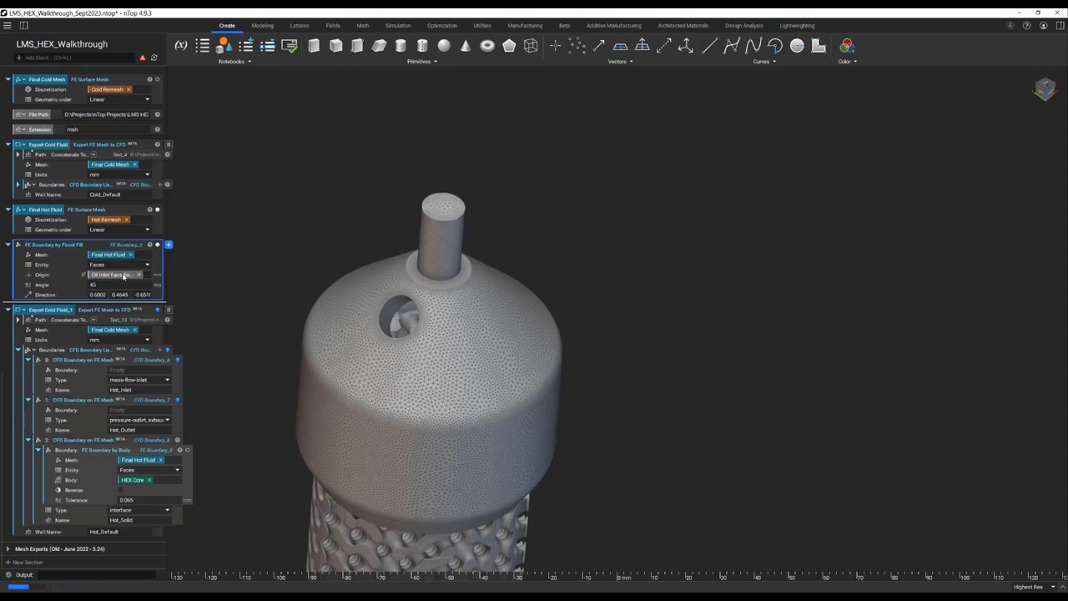
# Step: Set the oil inlet flood fill boundary's Angle to 30
pyautogui.moveTo(443, 208)
pyautogui.mouseDown(button='middle')
pyautogui.moveTo(441, 167)
pyautogui.moveTo(440, 193)
pyautogui.mouseUp(button='middle')
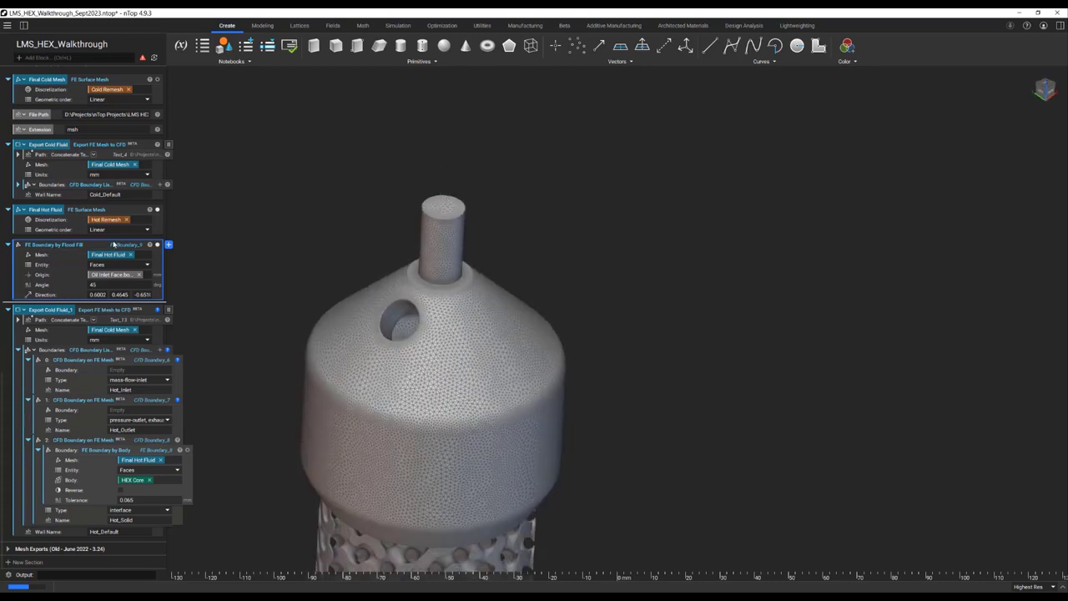
pyautogui.click(105, 284)
pyautogui.write('30')
pyautogui.press('Return')
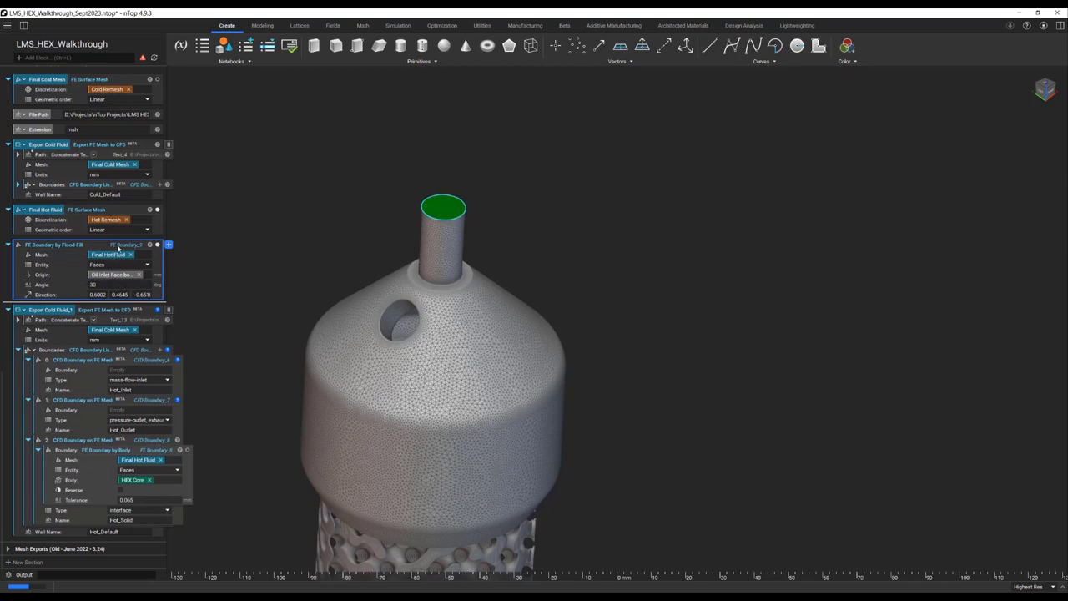
# Step: Duplicate the oil inlet flood fill boundary and link the copy's Origin to the bounding box property of Oil Outlet Face
pyautogui.rightClick(125, 249)
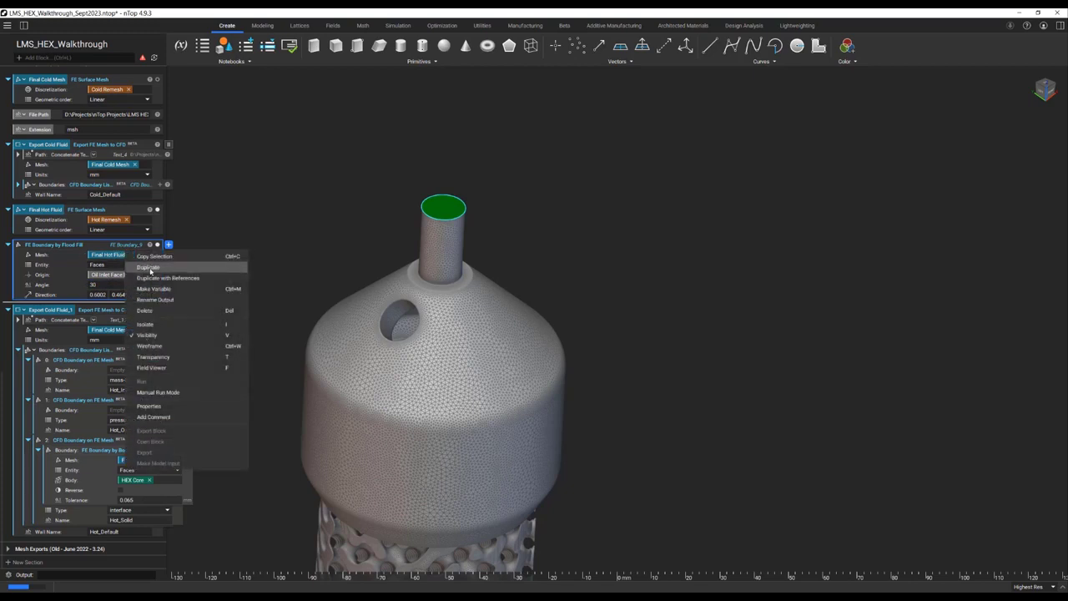
pyautogui.click(150, 268)
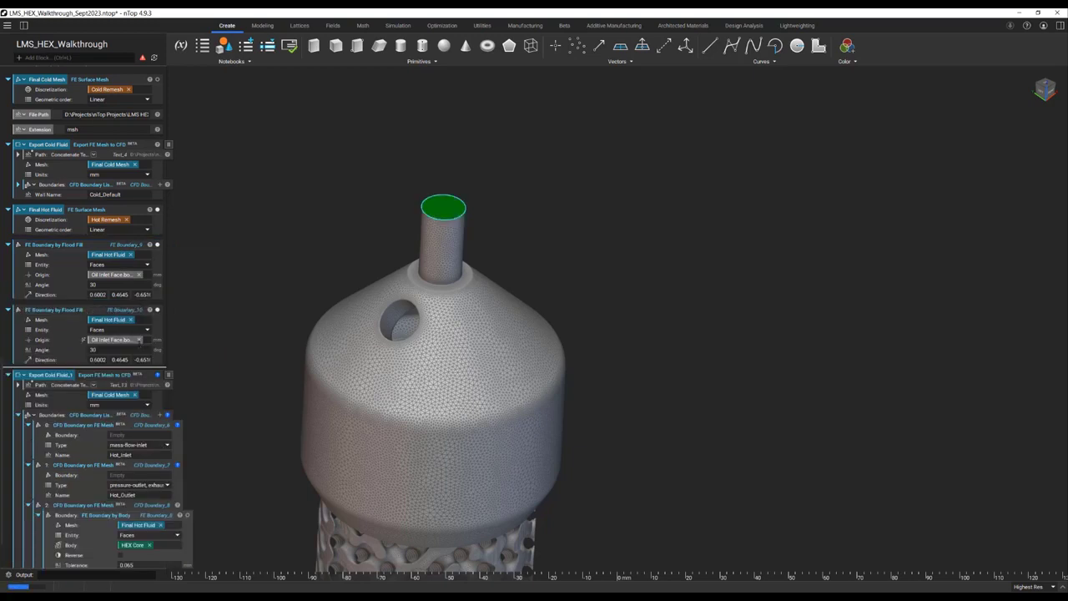
pyautogui.click(138, 340)
pyautogui.write('oi')
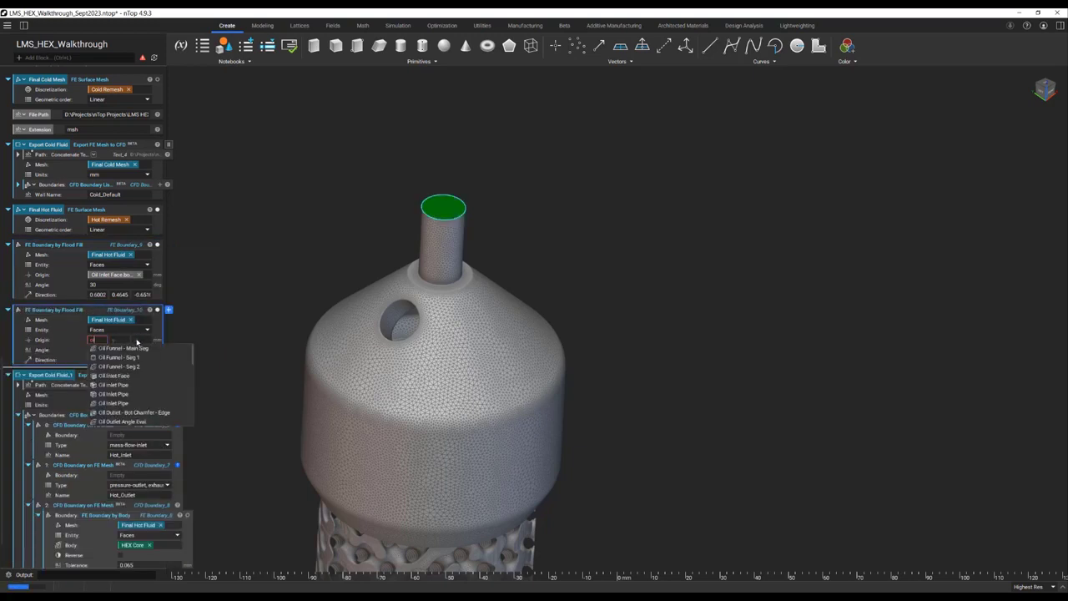
pyautogui.write('l out')
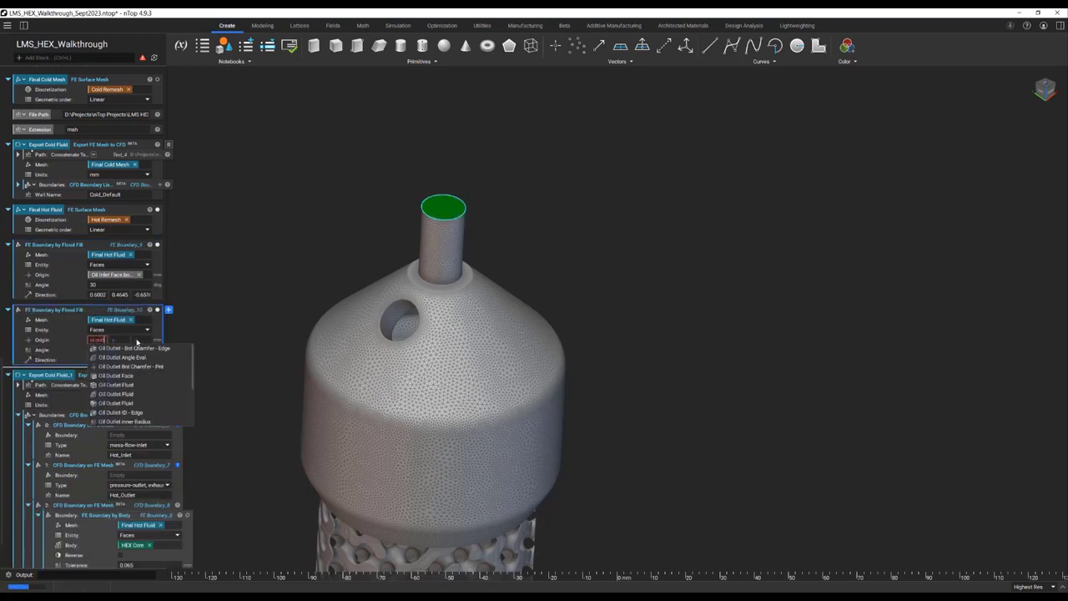
pyautogui.click(134, 376)
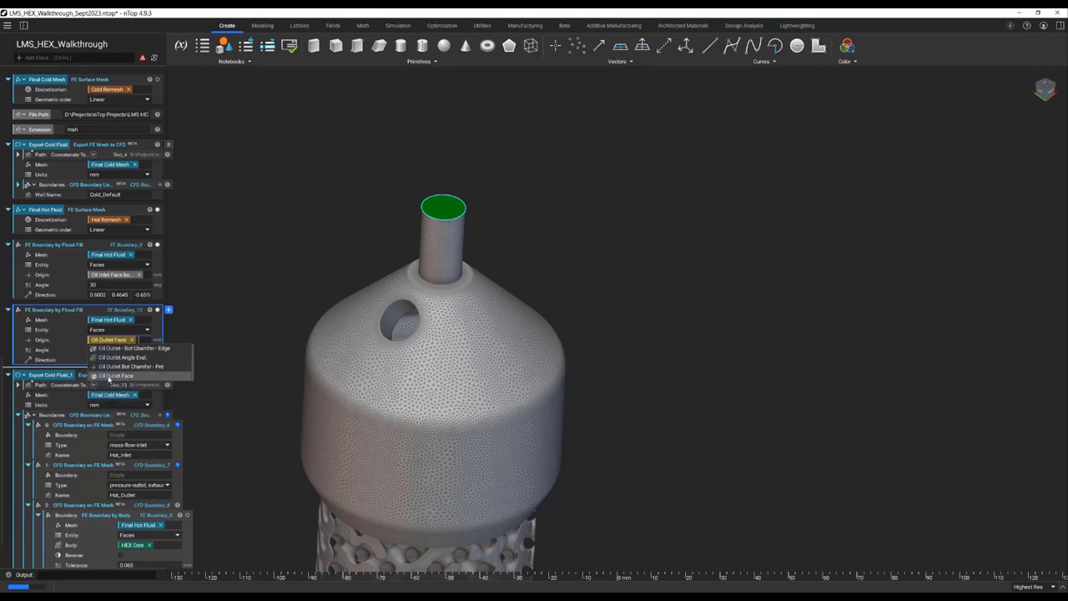
pyautogui.click(128, 357)
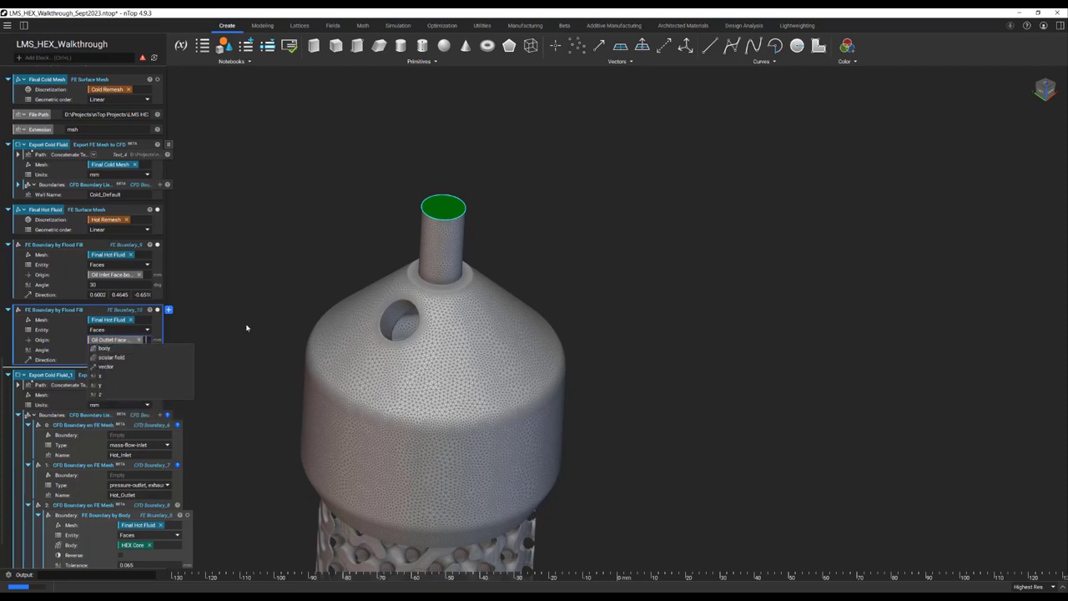
pyautogui.click(244, 327)
# Step: Examine the lower outlet pipe, the error on the duplicated flood fill boundary and the Direction values of both boundaries
pyautogui.scroll(-2, 269, 360)
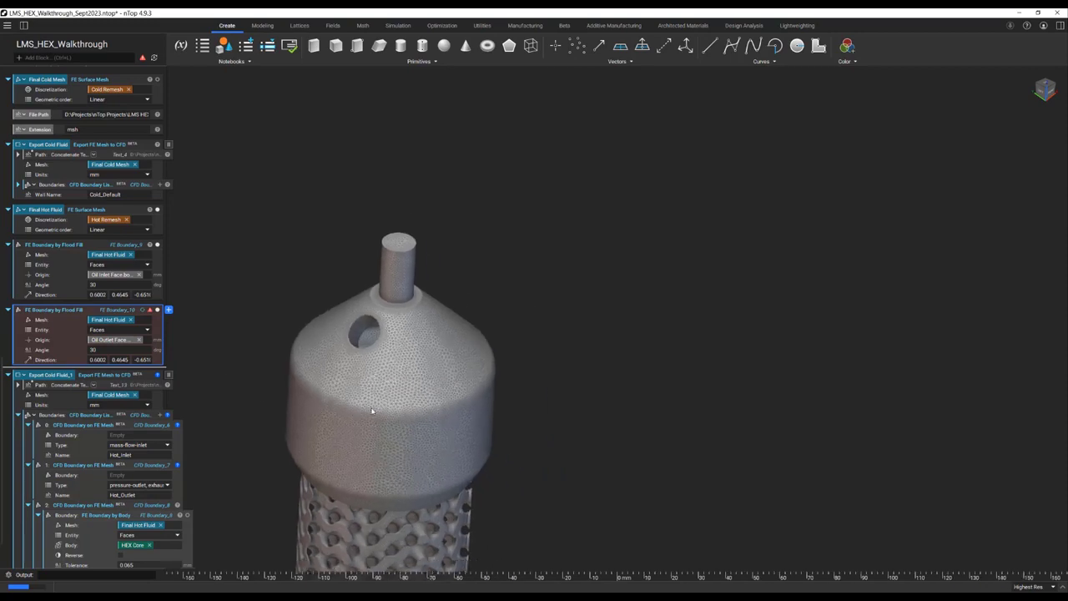
pyautogui.moveTo(382, 542); pyautogui.dragTo(424, 355, button='middle')
pyautogui.moveTo(424, 355); pyautogui.dragTo(431, 298, button='right')
pyautogui.scroll(-2, 433, 313)
pyautogui.scroll(-1, 445, 386)
pyautogui.moveTo(445, 386); pyautogui.dragTo(461, 292, button='middle')
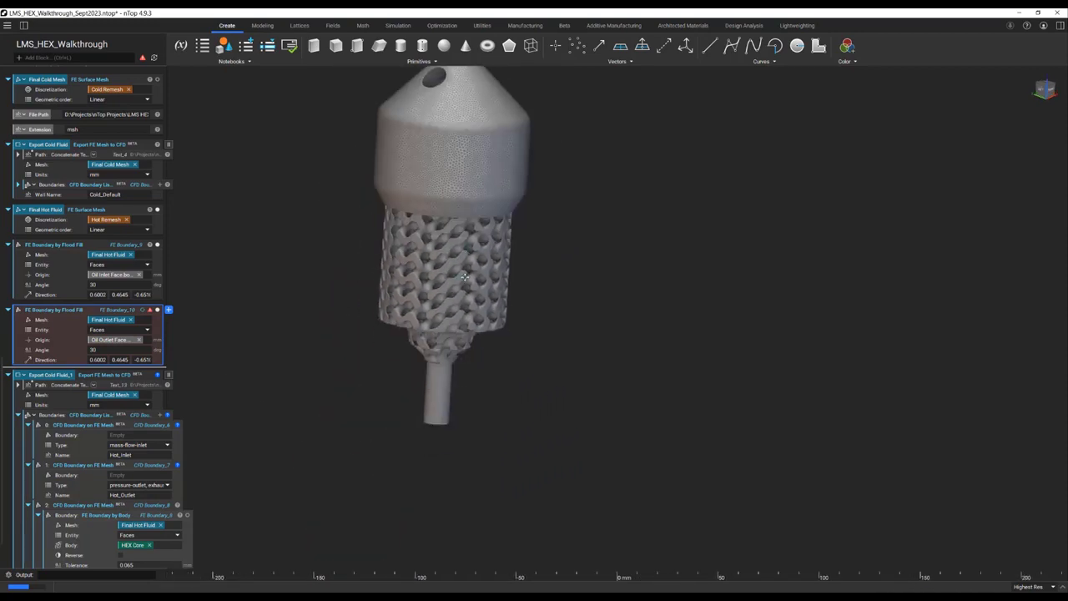
pyautogui.moveTo(460, 292); pyautogui.dragTo(460, 262, button='right')
pyautogui.scroll(1, 460, 262)
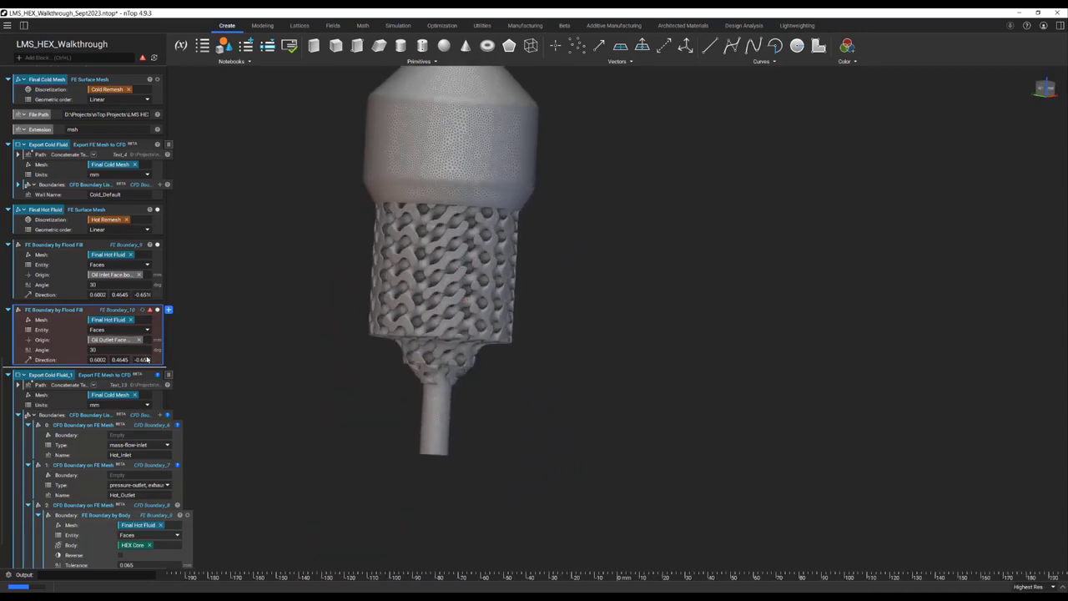
pyautogui.click(146, 360)
pyautogui.moveTo(150, 310)
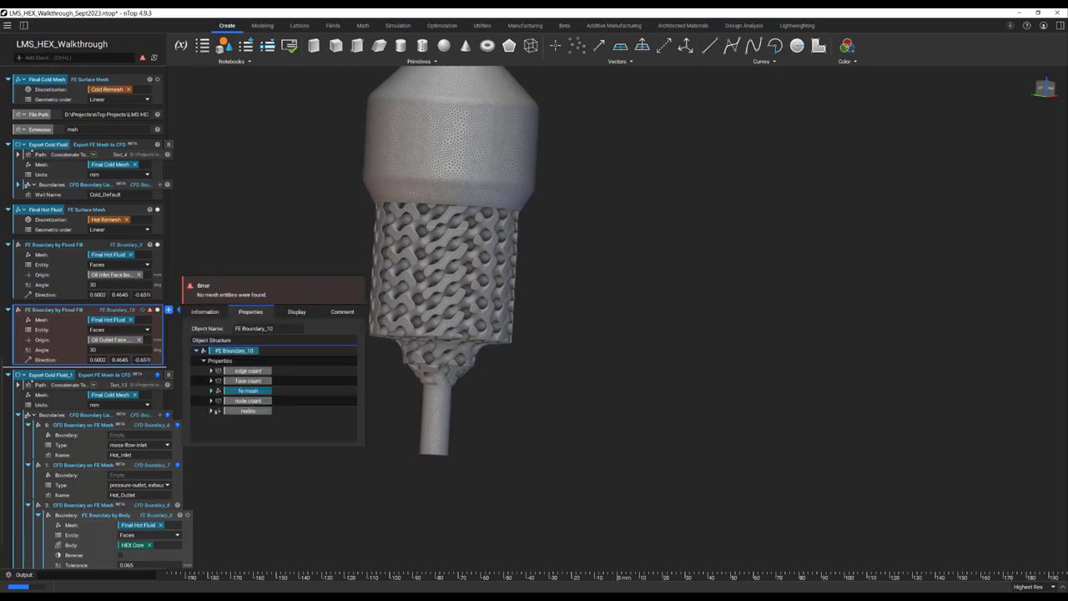
pyautogui.click(97, 359)
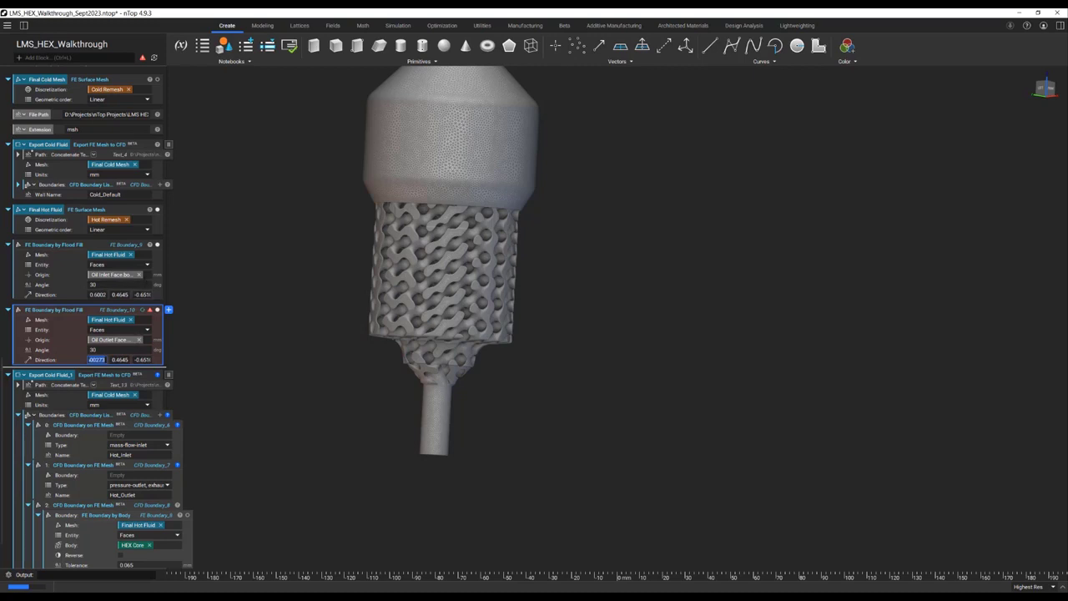
pyautogui.click(137, 295)
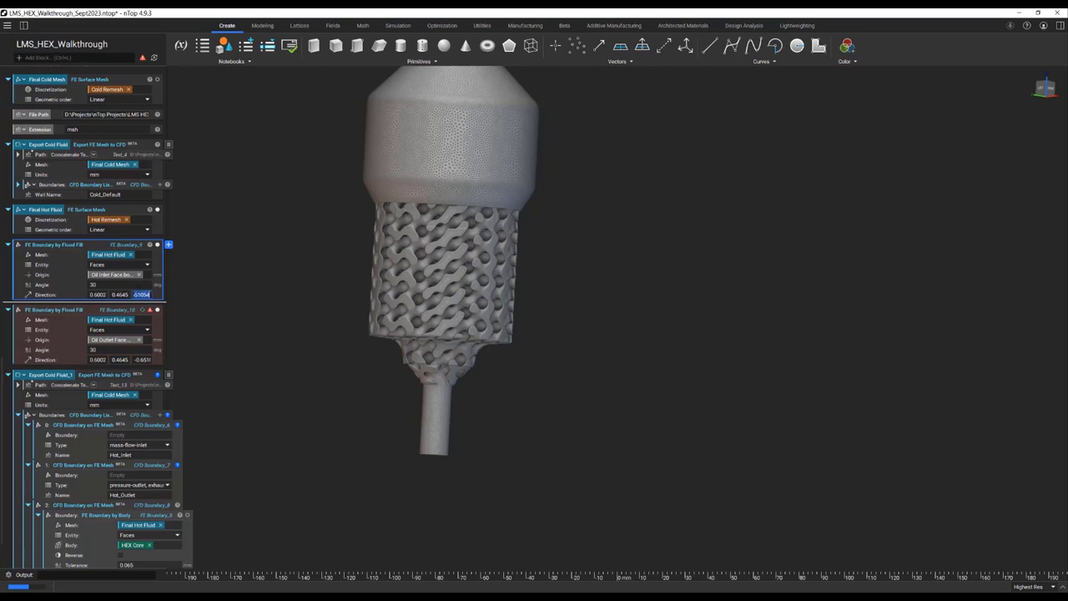
# Step: Add the custom block CB - Vector through CAD Cylinder or Hole - 1.0 after the oil inlet flood fill boundary
pyautogui.hotkey('ctrl', 'l')
pyautogui.write('cb')
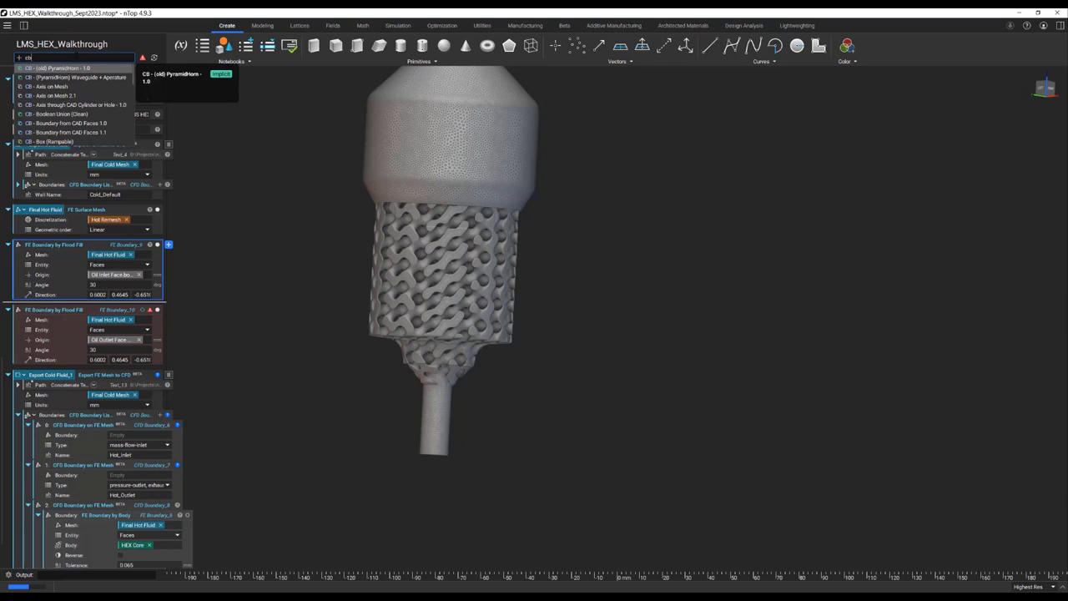
pyautogui.write(' ve')
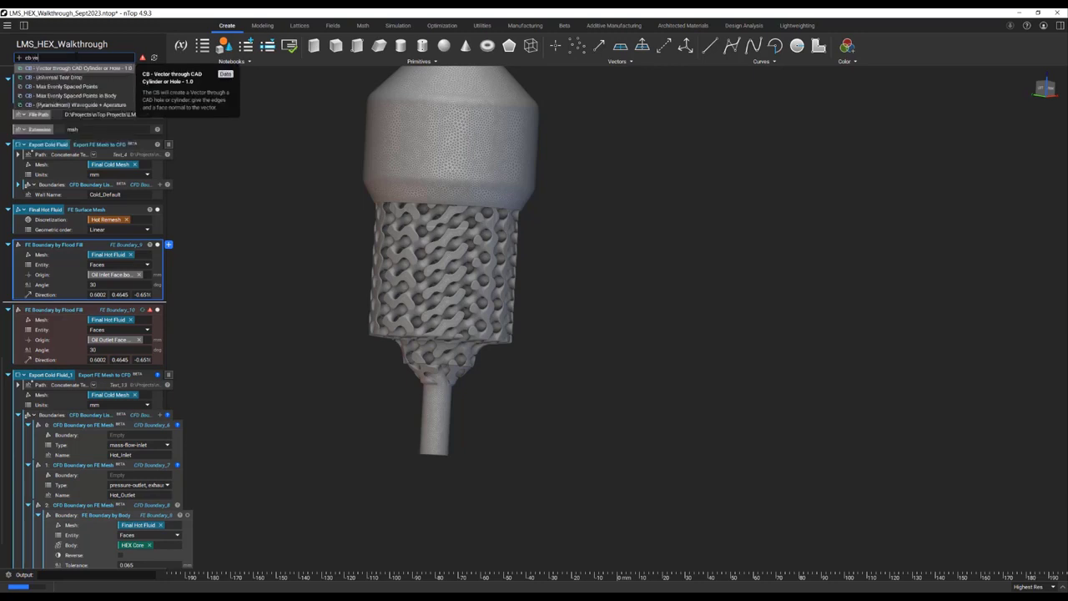
pyautogui.press('Return')
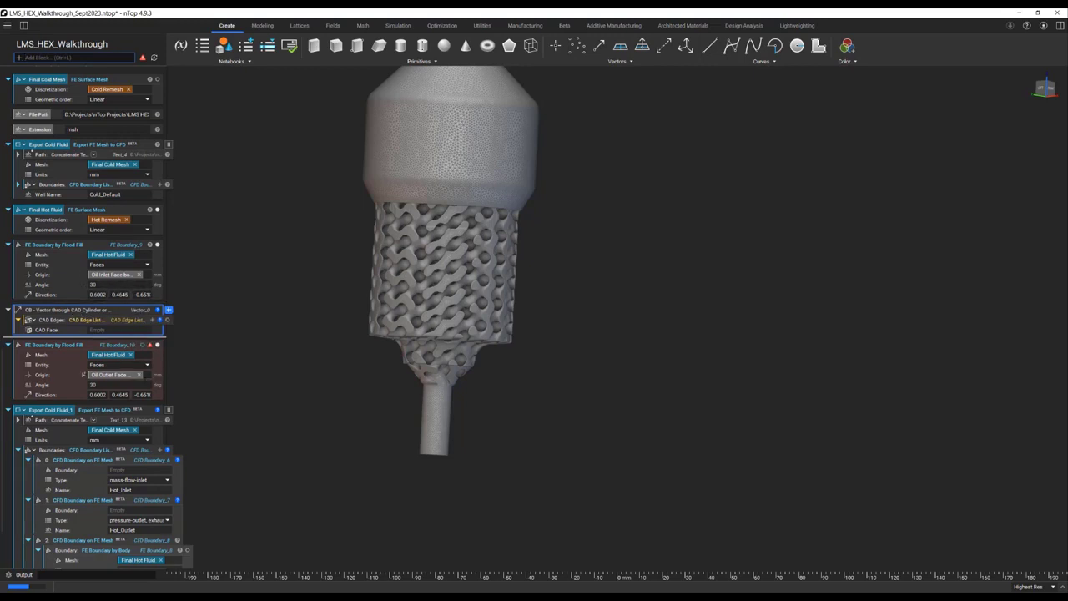
# Step: Make the Z component of the oil outlet flood fill boundary's Direction positive, 0.6510, and check the lower pipe's end face
pyautogui.click(142, 395)
pyautogui.press('Left')
pyautogui.press('Left')
pyautogui.press('Left')
pyautogui.press('Left')
pyautogui.press('Left')
pyautogui.press('Left')
pyautogui.press('Left')
pyautogui.press('Left')
pyautogui.press('Delete')
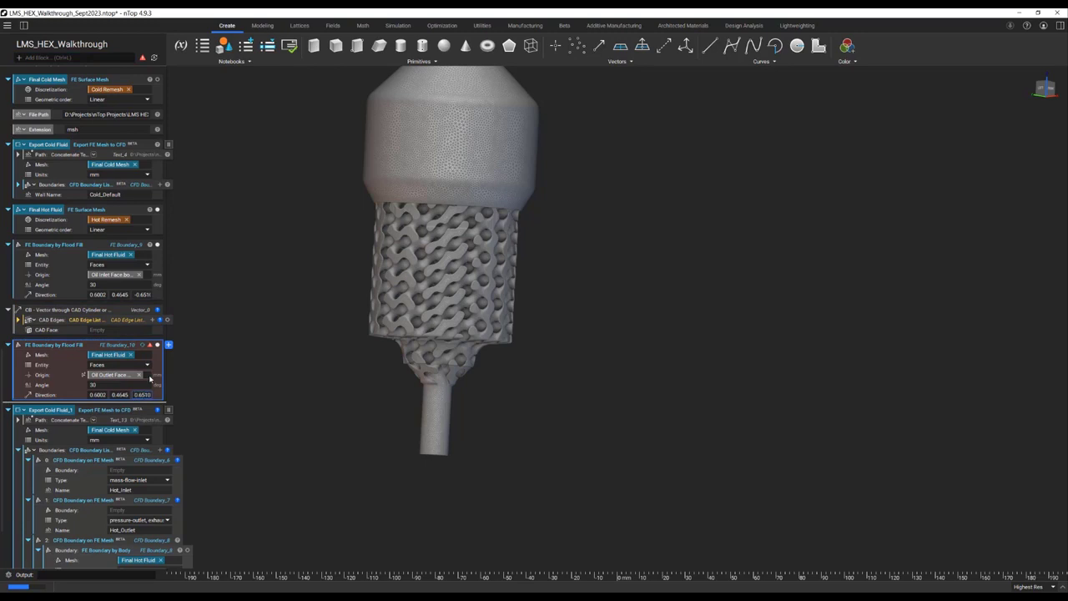
pyautogui.press('Return')
pyautogui.moveTo(660, 369); pyautogui.dragTo(416, 498, button='right')
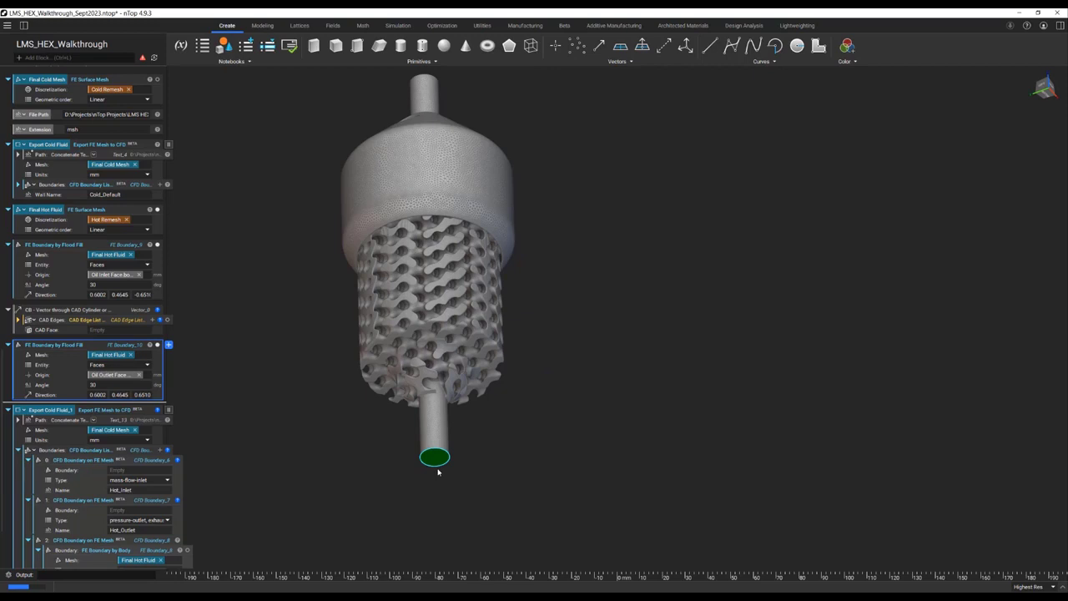
pyautogui.moveTo(441, 431); pyautogui.dragTo(441, 493, button='right')
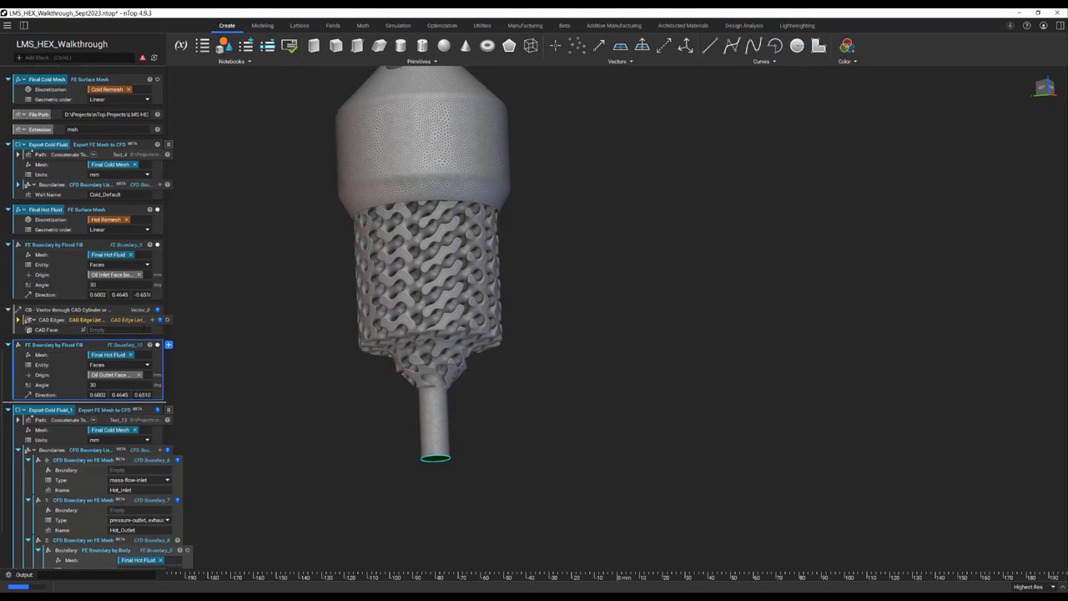
# Step: Open the vector custom block to view its inputs and workflow, and return to the main notebook
pyautogui.click(127, 312)
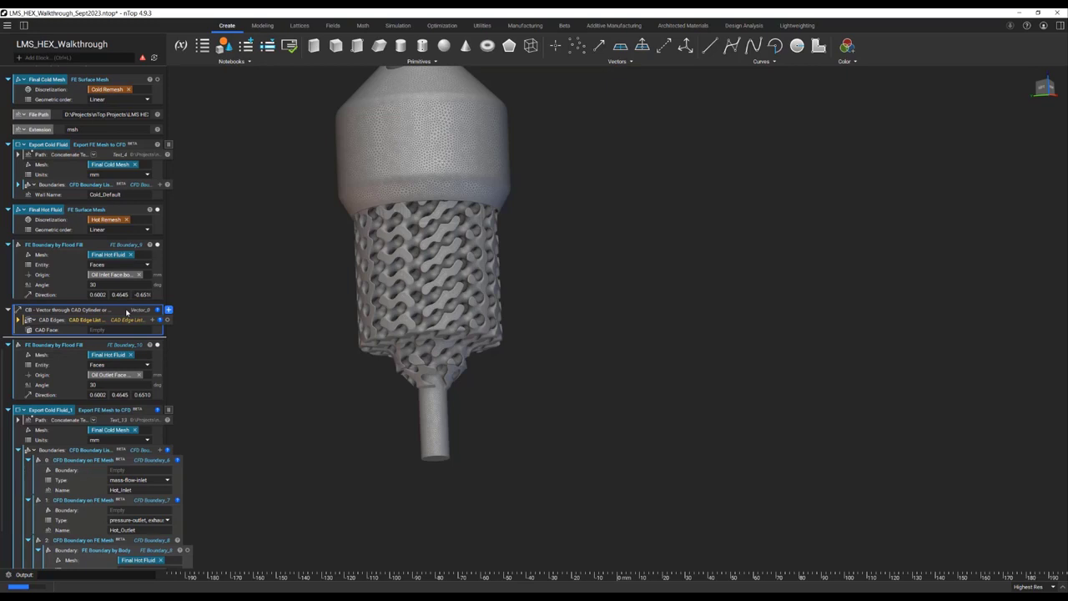
pyautogui.rightClick(127, 312)
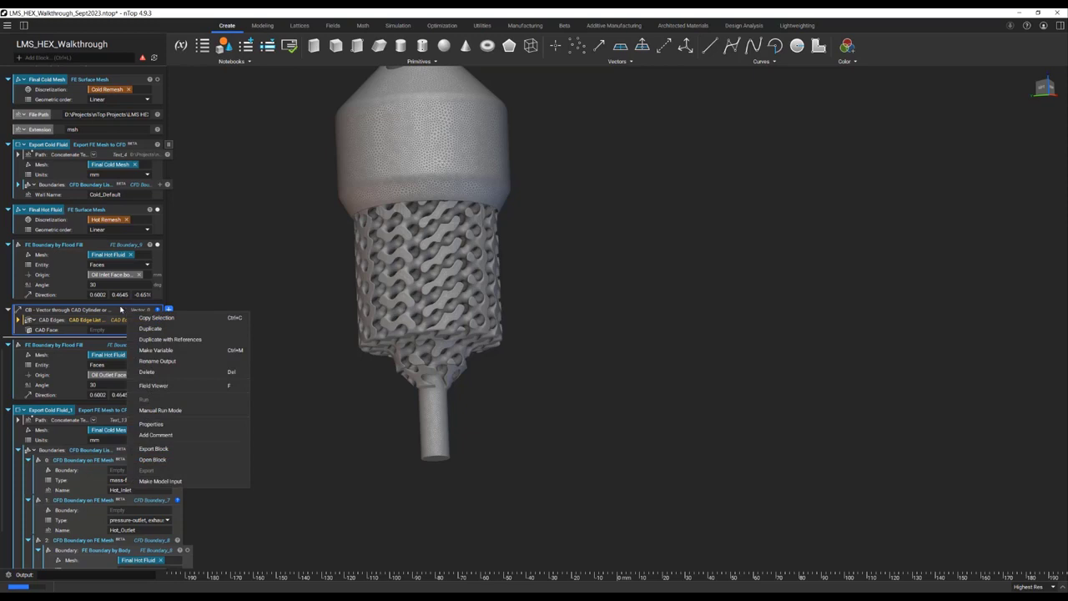
pyautogui.click(195, 459)
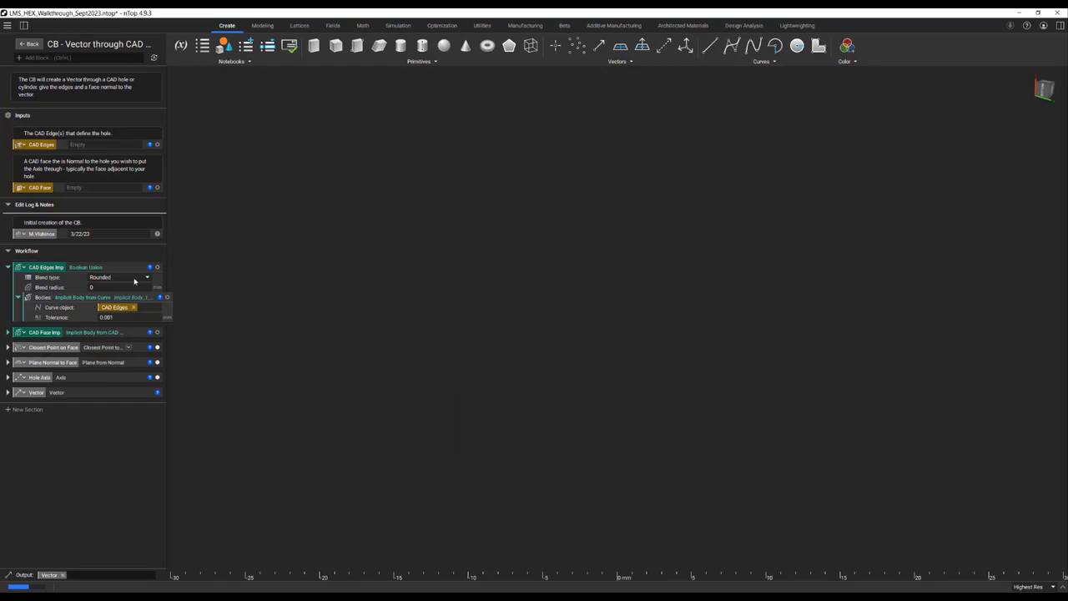
pyautogui.click(28, 43)
# Step: Create a CAD edge list of two Sidewall Plenum edges in the CAD and Implicit References section, named Oil Inlet ID - Edge
pyautogui.scroll(-1, 100, 382)
pyautogui.scroll(-7, 100, 382)
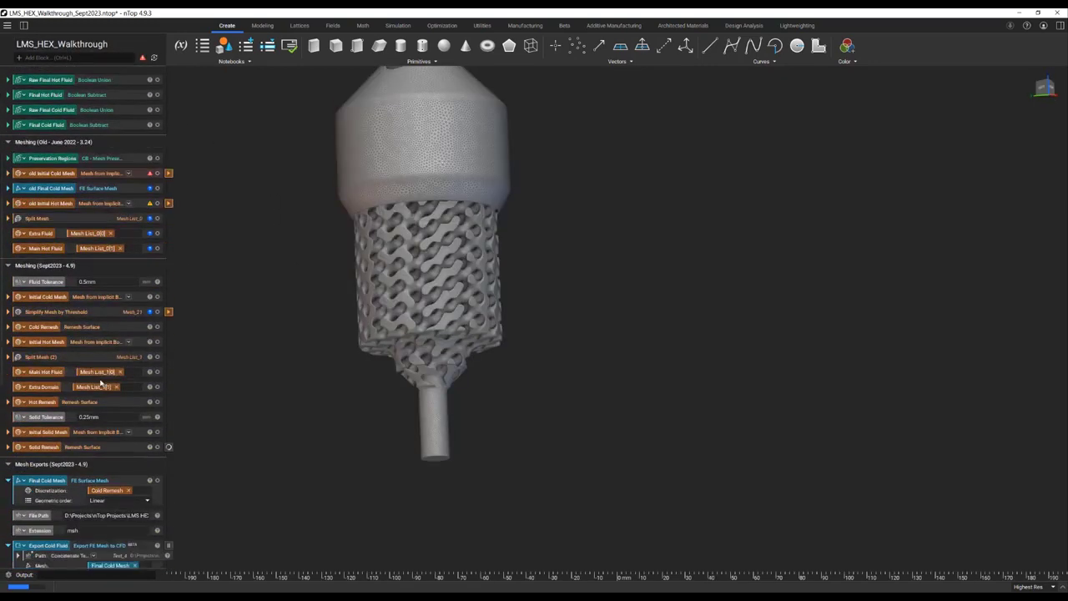
pyautogui.scroll(12, 100, 382)
pyautogui.click(37, 130)
pyautogui.click(45, 237)
pyautogui.press('i')
pyautogui.click(157, 266)
pyautogui.click(50, 299)
pyautogui.scroll(-3, 49, 320)
pyautogui.moveTo(84, 534); pyautogui.dragTo(134, 421)
pyautogui.hotkey('ctrl', 'd')
pyautogui.scroll(2, 100, 421)
pyautogui.scroll(-4, 453, 350)
pyautogui.scroll(4, 453, 351)
pyautogui.doubleClick(50, 314)
pyautogui.click(30, 494)
pyautogui.write('il Inlet ID - Edge')
pyautogui.scroll(1, 45, 152)
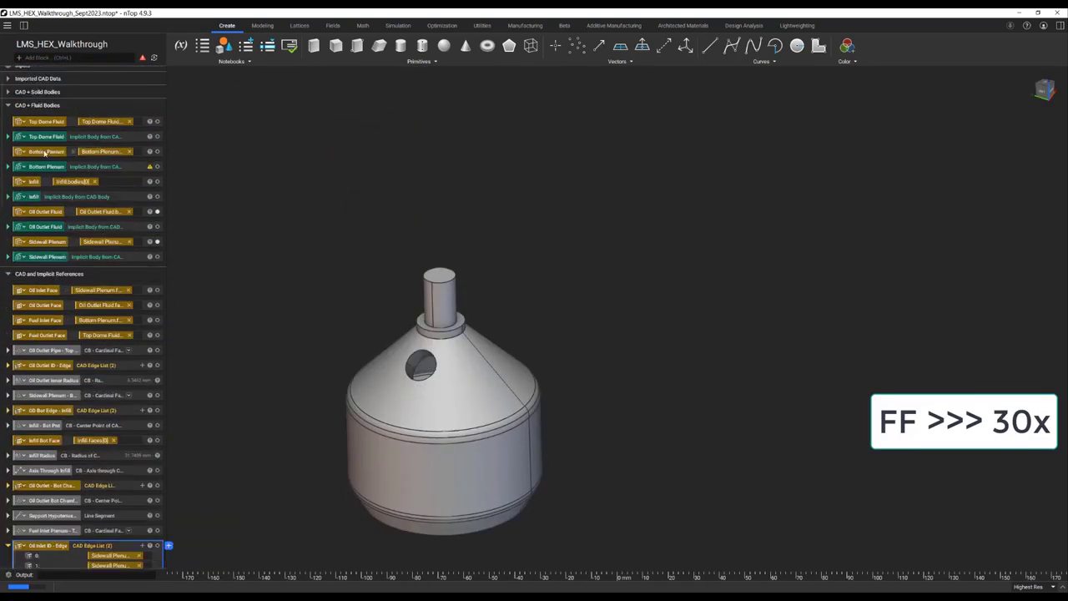
# Step: Create two more CAD edge lists for the fuel ports, named Fuel Outlet Edge and Fuel Inlet Edge
pyautogui.scroll(-2, 45, 153)
pyautogui.click(8, 370)
pyautogui.moveTo(453, 386); pyautogui.dragTo(501, 317, button='right')
pyautogui.scroll(-3, 100, 405)
pyautogui.write('Fuel Outlet Edge')
pyautogui.click(7, 340)
pyautogui.click(7, 377)
pyautogui.write('Fuel Inlet Edge')
# Step: Create Oil Inlet, Oil Outlet, Fuel Inlet and Fuel Outlet Vector variables with the custom vector block, using each port's edge list and face
pyautogui.moveTo(53, 370)
pyautogui.mouseDown()
pyautogui.moveTo(53, 351)
pyautogui.moveTo(124, 450)
pyautogui.moveTo(117, 465)
pyautogui.mouseUp()
pyautogui.write('Oil Outlet VectorOil Inlet Vector')
pyautogui.click(117, 456)
pyautogui.write('Fuel Inlet Vector')
pyautogui.click(117, 491)
pyautogui.write('Fuel Outlet Vector')
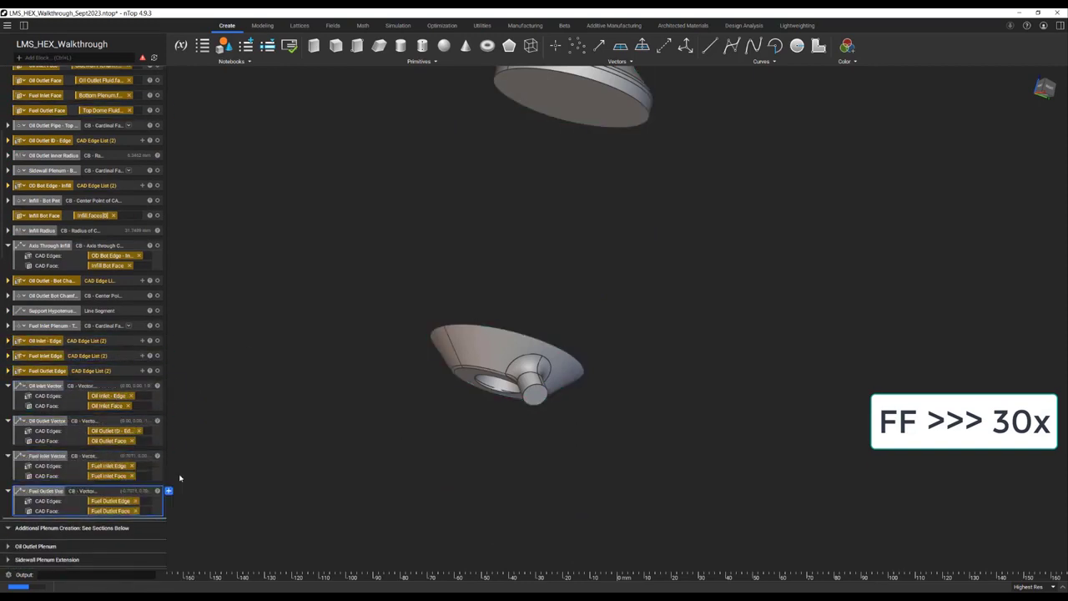
# Step: Collapse the Axis Through Infill block, the four port vector blocks and the CAD and Implicit References section
pyautogui.scroll(1, 64, 231)
pyautogui.click(7, 290)
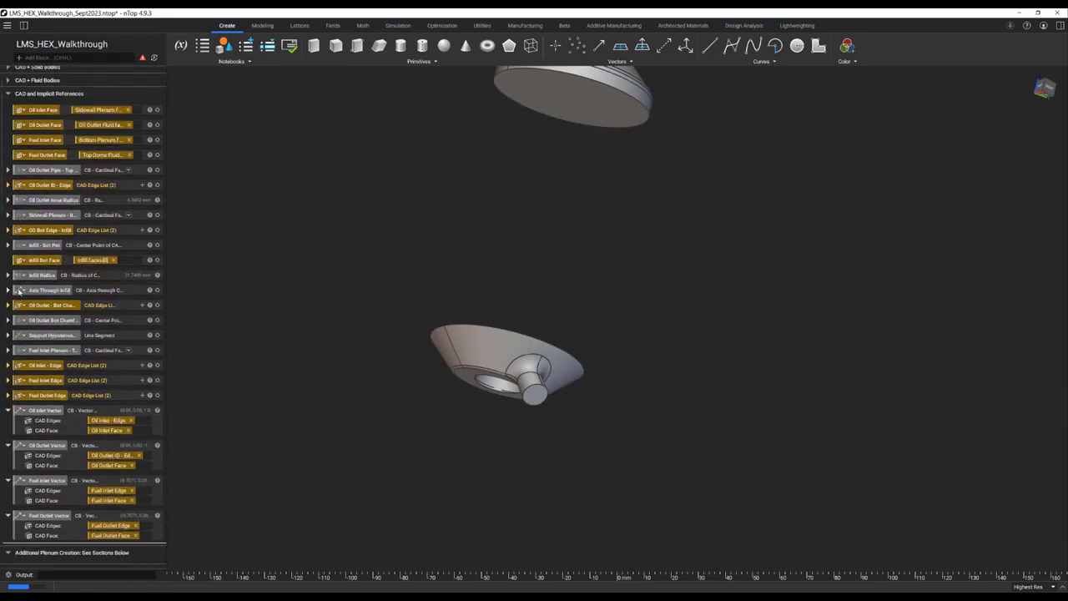
pyautogui.scroll(2, 72, 281)
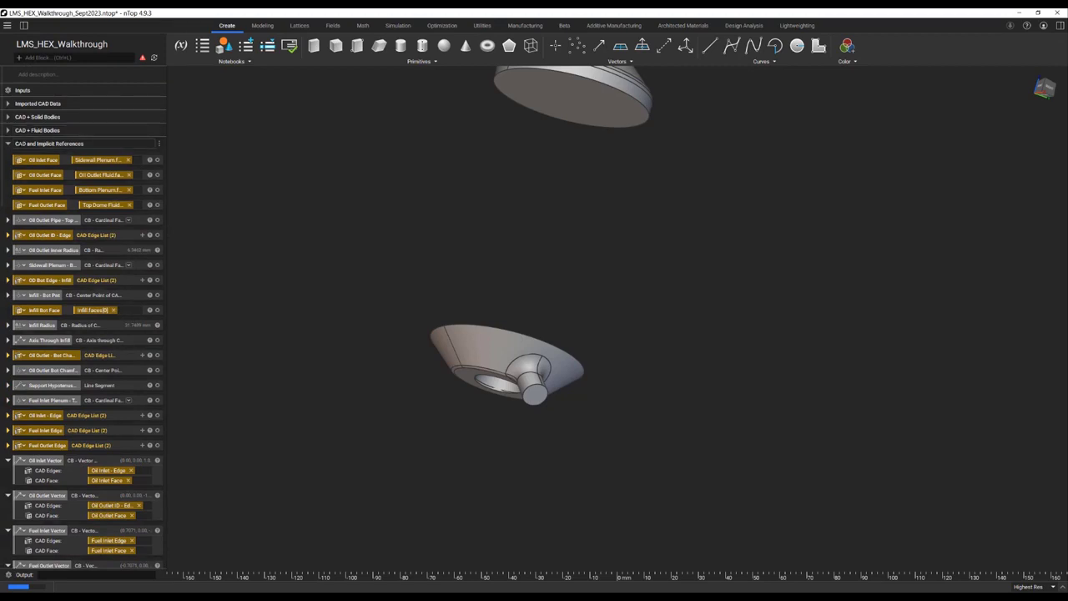
pyautogui.scroll(-4, 47, 360)
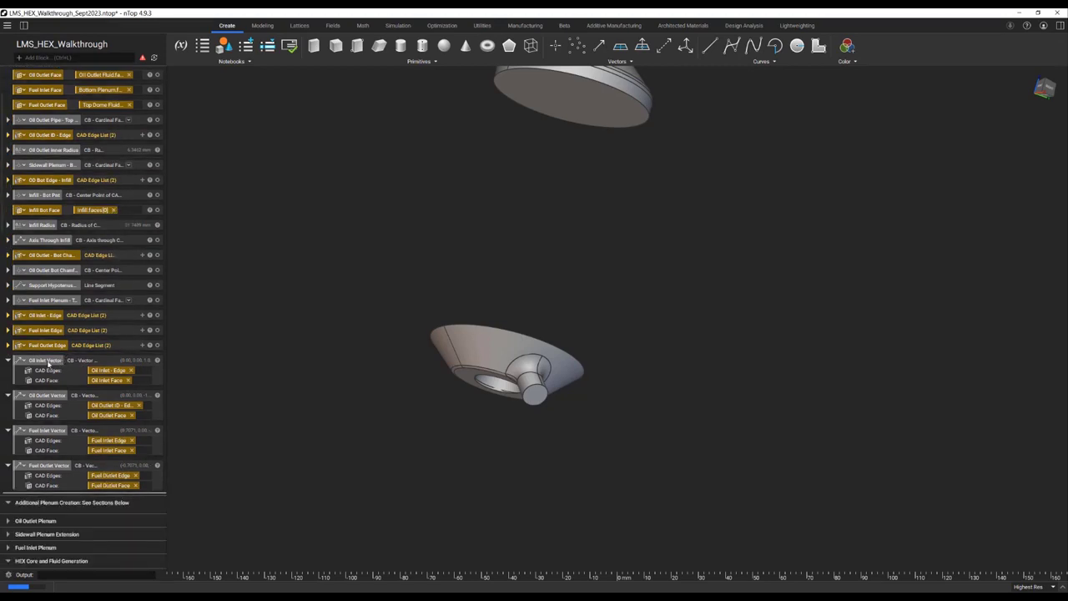
pyautogui.click(77, 314)
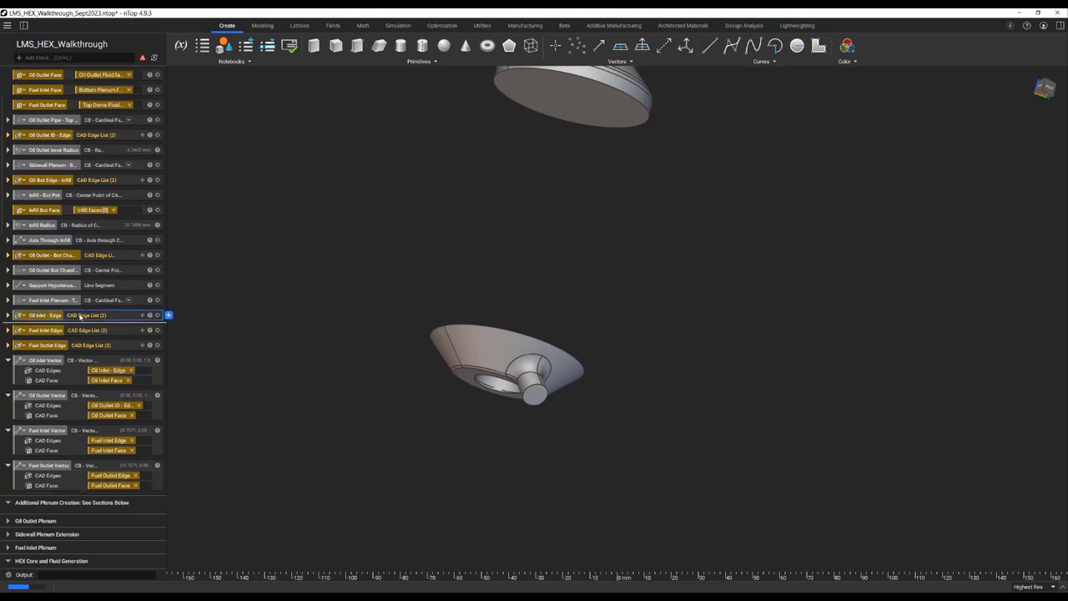
pyautogui.click(9, 360)
pyautogui.click(8, 375)
pyautogui.click(8, 391)
pyautogui.click(9, 406)
pyautogui.scroll(-3, 13, 409)
pyautogui.scroll(4, 32, 318)
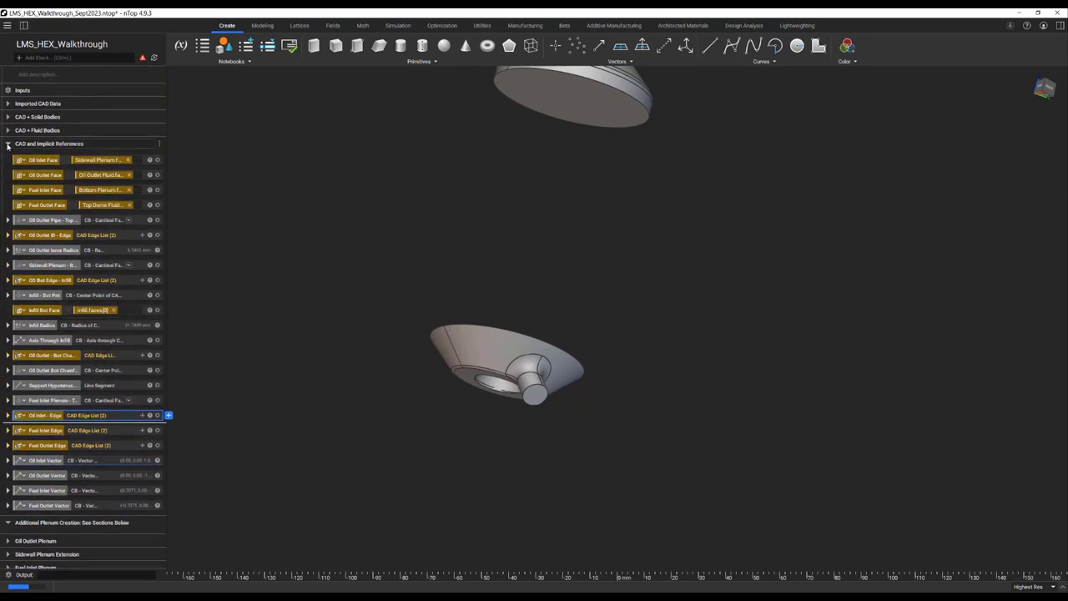
pyautogui.click(8, 145)
# Step: Link the oil inlet flood fill boundary's Direction to Oil Inlet Vector
pyautogui.scroll(-15, 54, 354)
pyautogui.scroll(-5, 58, 361)
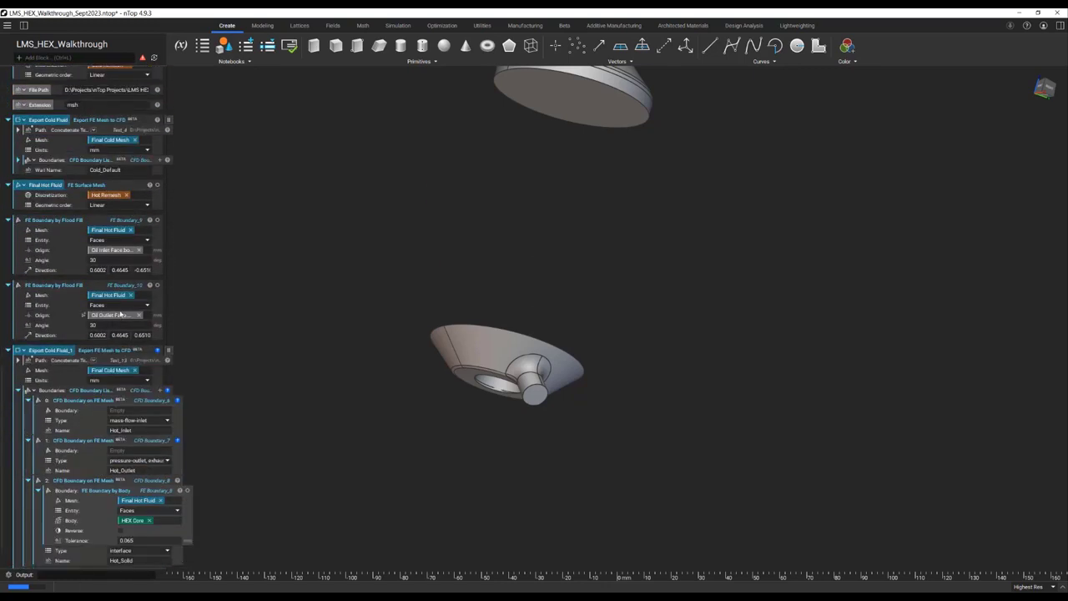
pyautogui.click(83, 231)
pyautogui.doubleClick(147, 269)
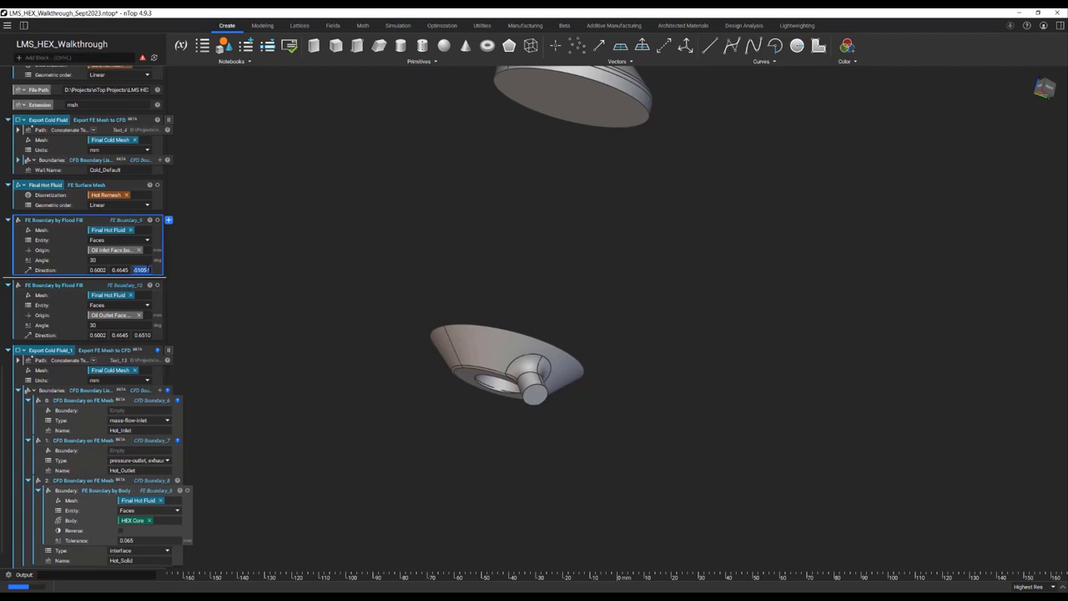
pyautogui.write('oi')
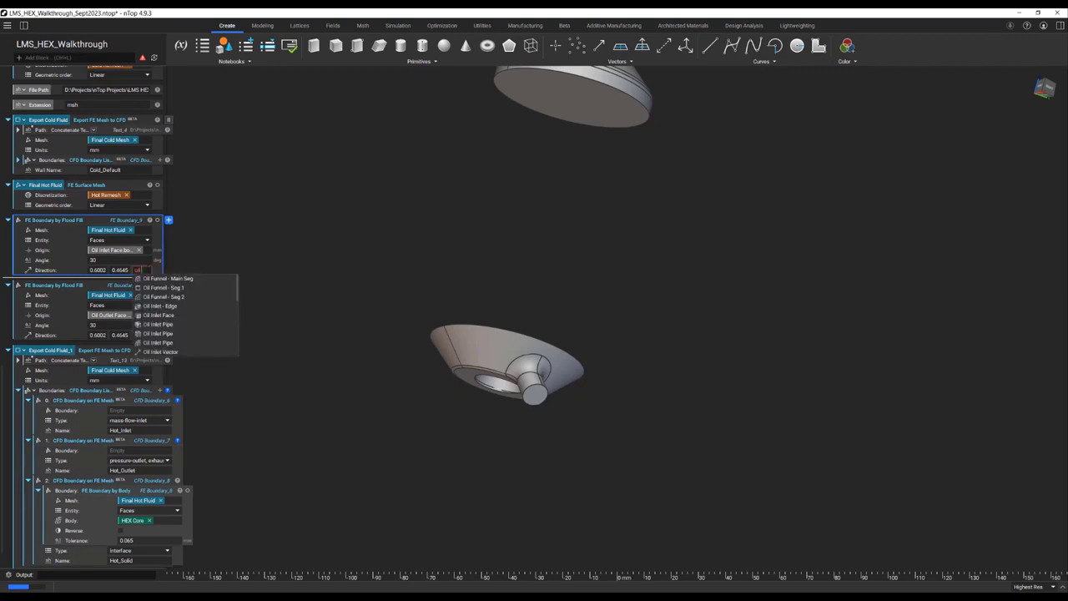
pyautogui.write('l in v')
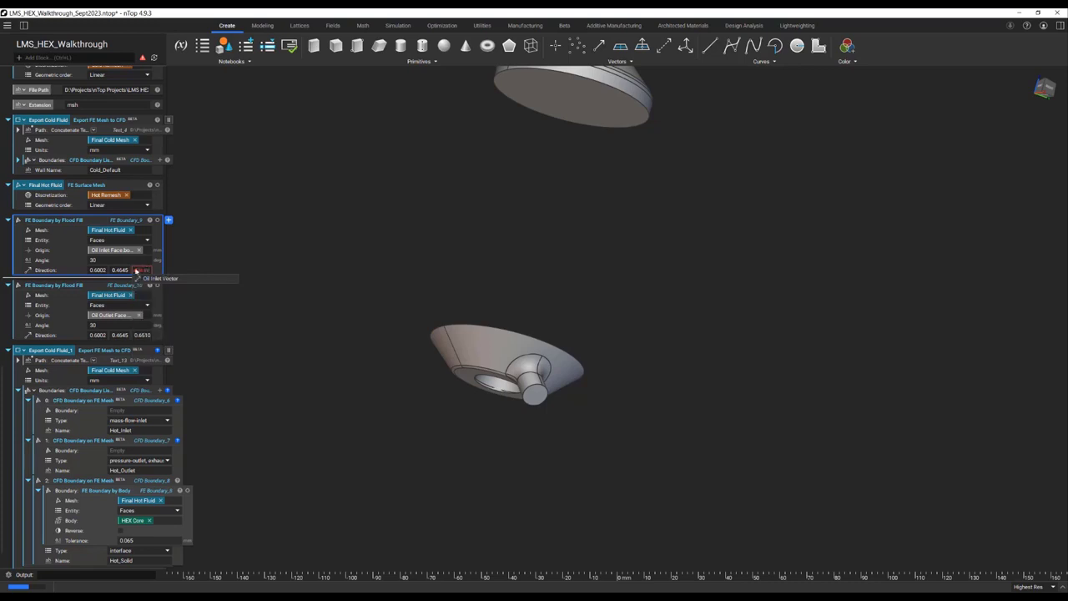
pyautogui.click(149, 278)
pyautogui.click(248, 270)
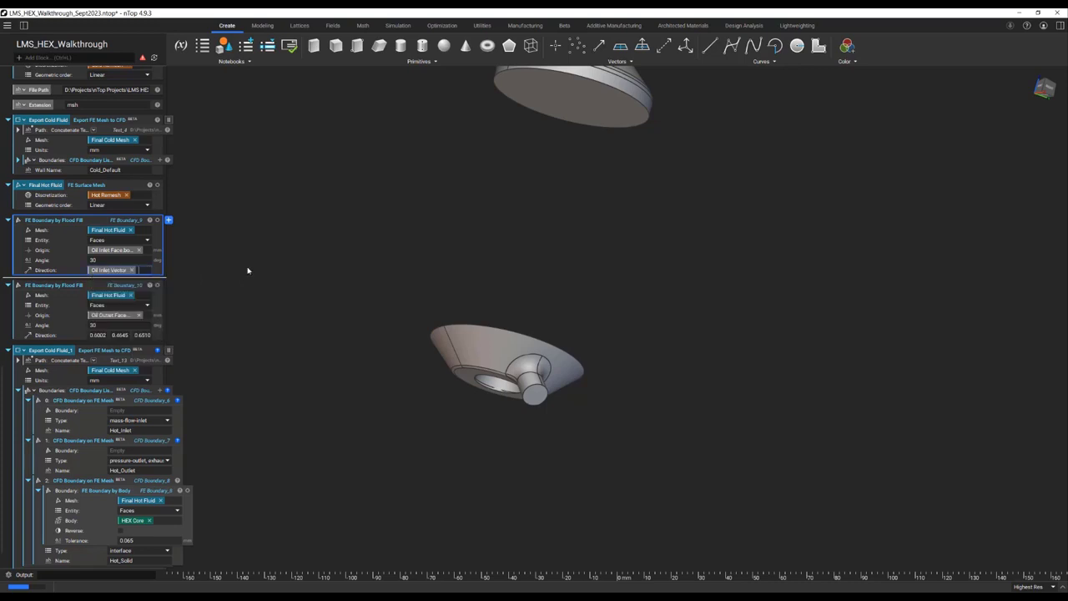
pyautogui.moveTo(330, 264); pyautogui.dragTo(340, 335, button='middle')
pyautogui.moveTo(339, 335); pyautogui.dragTo(426, 311, button='right')
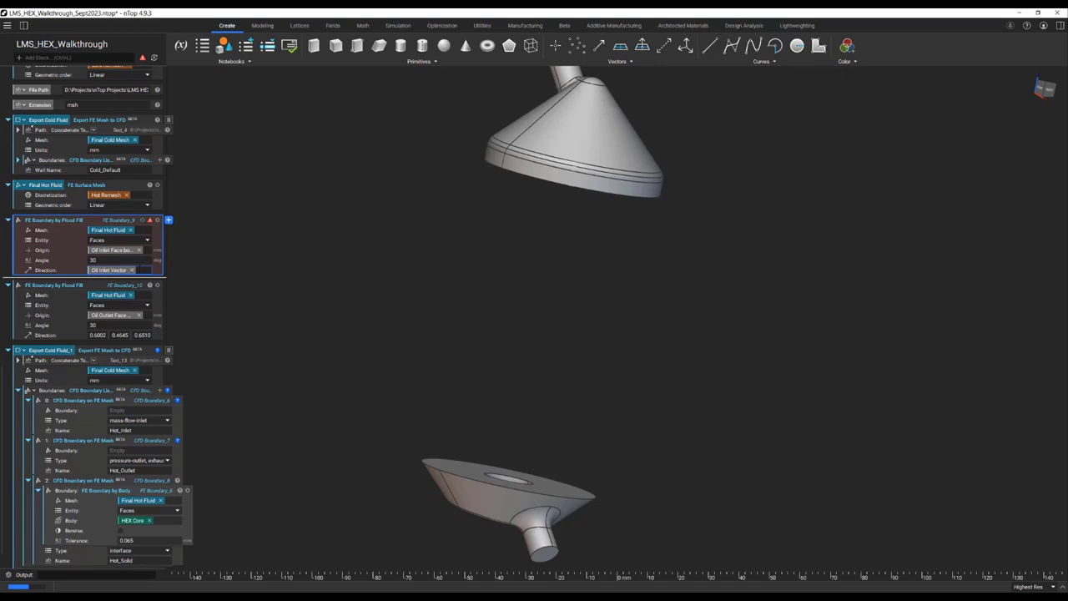
# Step: Reverse the oil inlet flood fill boundary's Direction by using the negative property of Oil Inlet Vector
pyautogui.write('.')
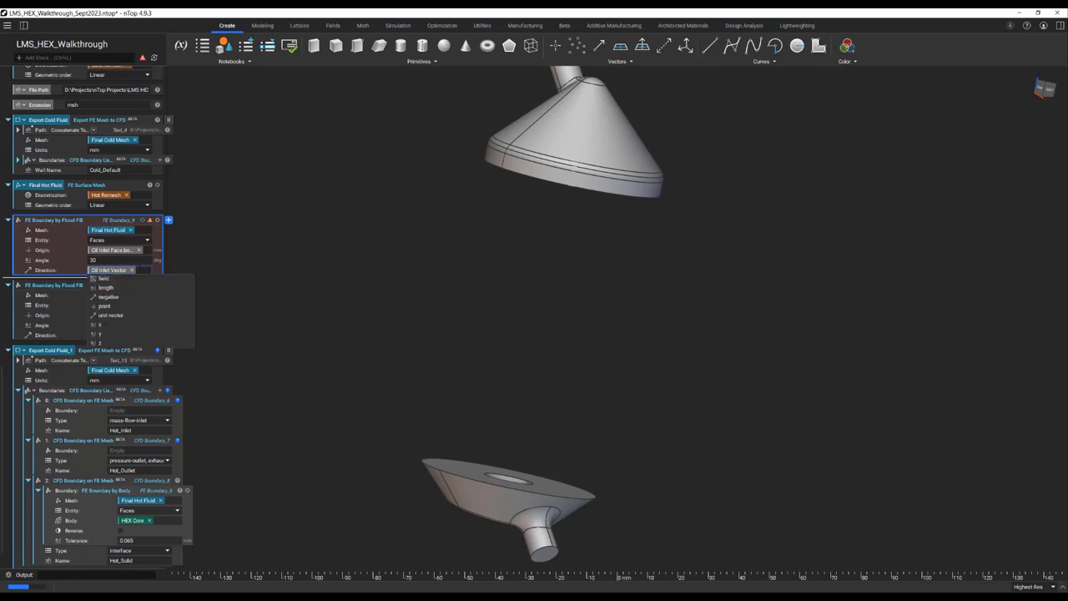
pyautogui.click(125, 298)
pyautogui.click(355, 257)
pyautogui.moveTo(410, 238); pyautogui.dragTo(362, 356, button='middle')
pyautogui.moveTo(557, 163); pyautogui.dragTo(546, 220, button='right')
pyautogui.moveTo(529, 133)
pyautogui.mouseDown(button='right')
pyautogui.moveTo(520, 105)
pyautogui.moveTo(576, 191)
pyautogui.moveTo(306, 296)
pyautogui.mouseUp(button='right')
# Step: Link the oil outlet flood fill boundary's Direction to the negative of Oil Outlet Vector and display the resulting boundary
pyautogui.click(142, 335)
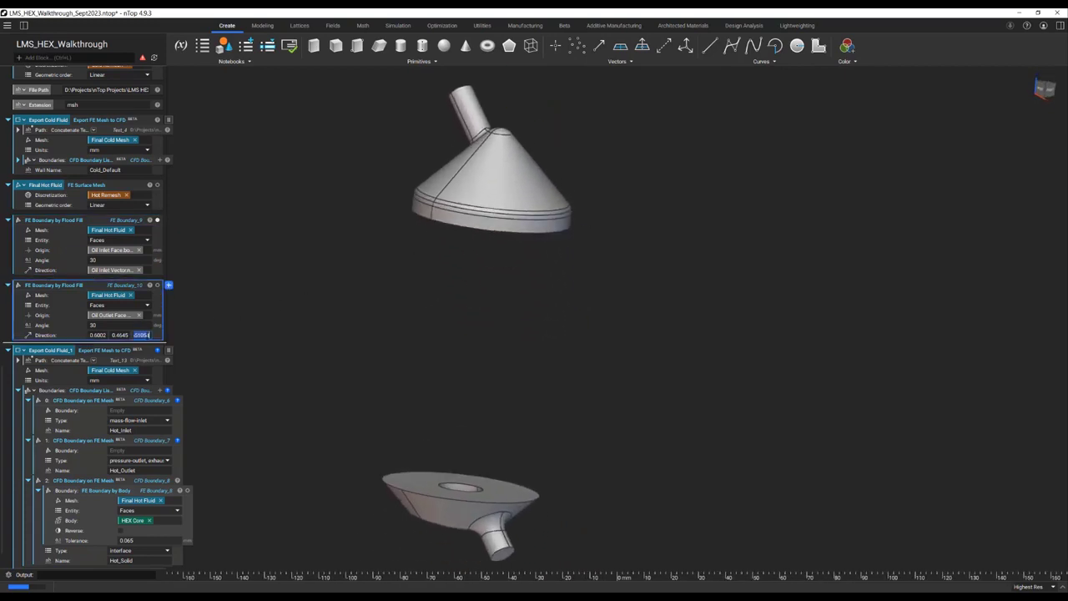
pyautogui.write('oi')
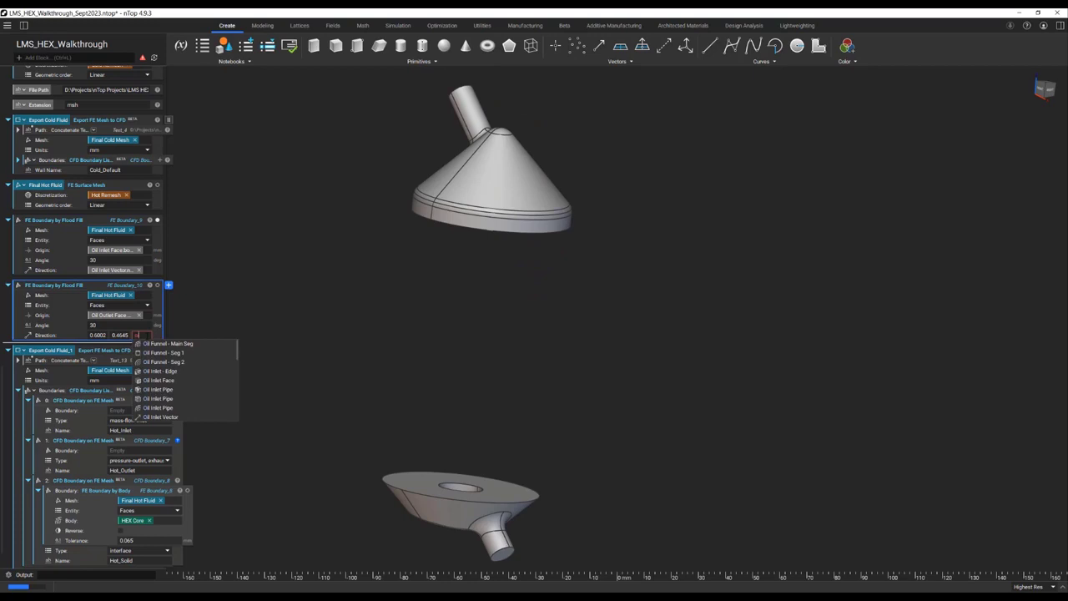
pyautogui.write('l ou vec')
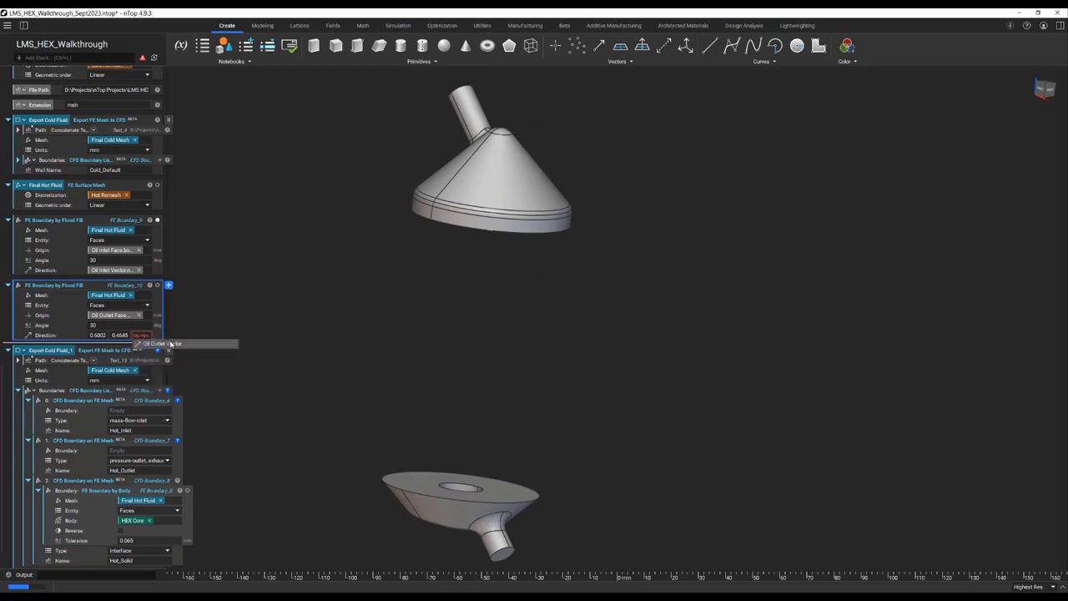
pyautogui.click(170, 343)
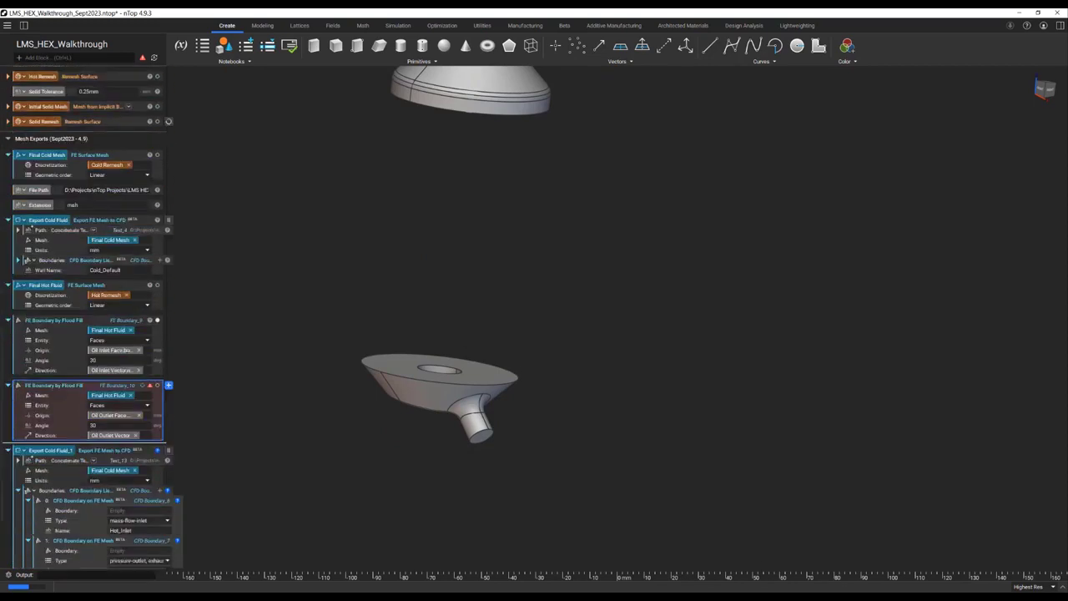
pyautogui.write('.')
pyautogui.click(117, 321)
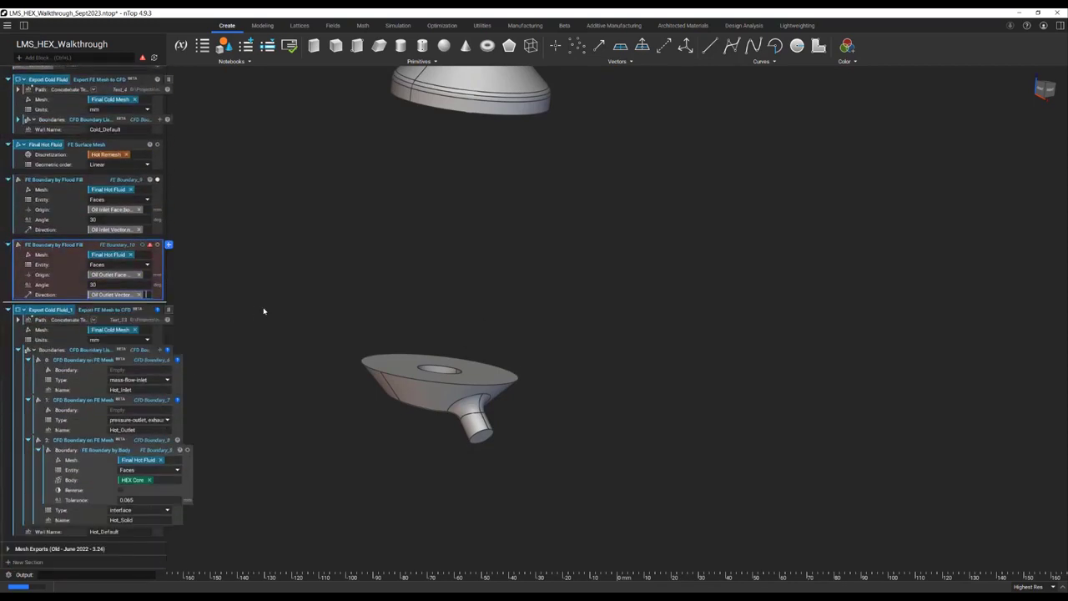
pyautogui.click(158, 244)
pyautogui.moveTo(443, 320)
pyautogui.mouseDown(button='right')
pyautogui.moveTo(453, 278)
pyautogui.moveTo(453, 306)
pyautogui.mouseUp(button='right')
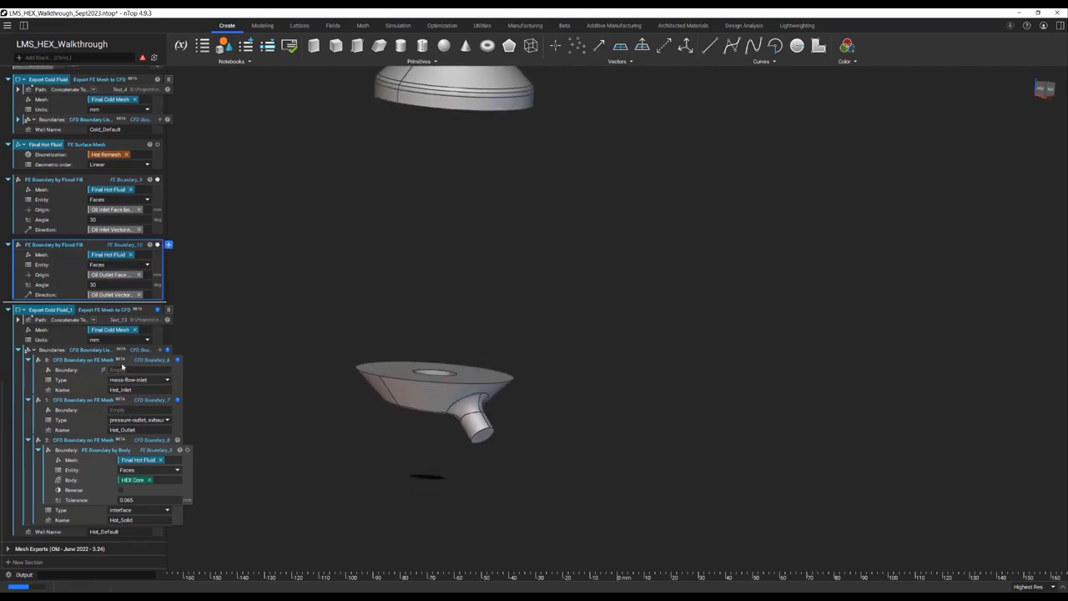
# Step: Move the oil outlet and oil inlet flood fills into the Hot_Outlet and Hot_Inlet Boundary inputs, and collapse the hot fluid export block
pyautogui.moveTo(109, 244); pyautogui.dragTo(92, 409)
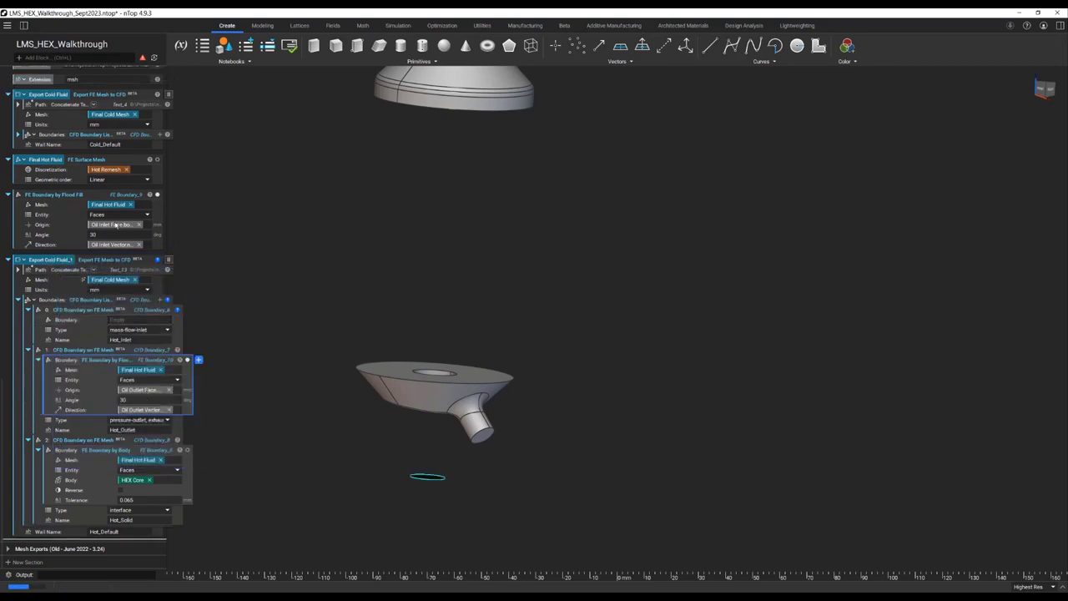
pyautogui.moveTo(120, 199); pyautogui.dragTo(155, 325)
pyautogui.click(10, 212)
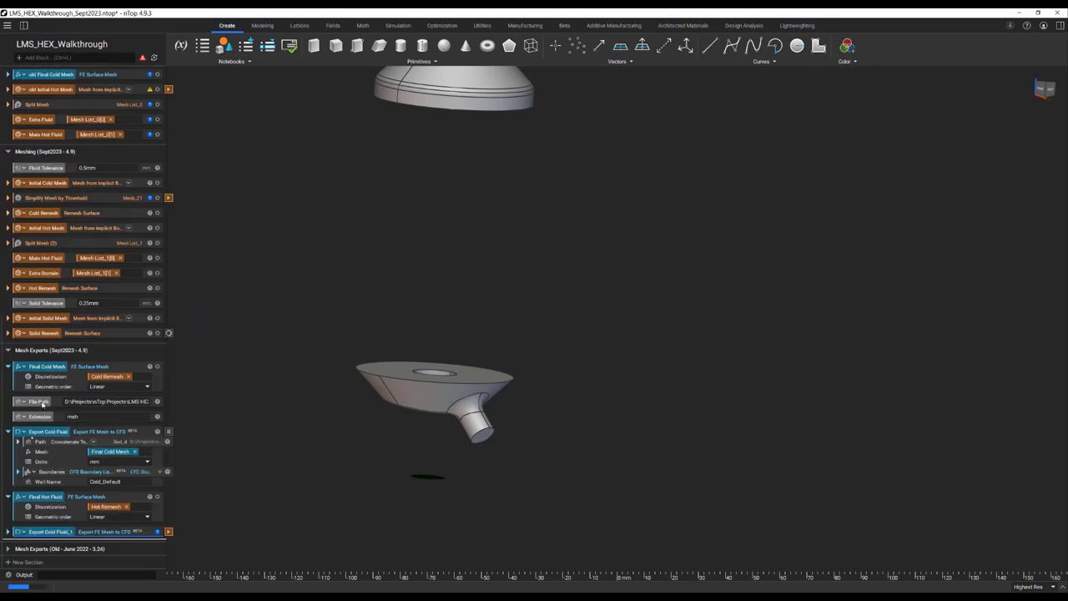
# Step: Expand the Export Cold Fluid boundaries and link the Cold_Inlet flood fill's Origin to the bounding box centroid of Fuel Inlet Face
pyautogui.click(19, 471)
pyautogui.scroll(-2, 49, 469)
pyautogui.scroll(-2, 48, 469)
pyautogui.click(172, 321)
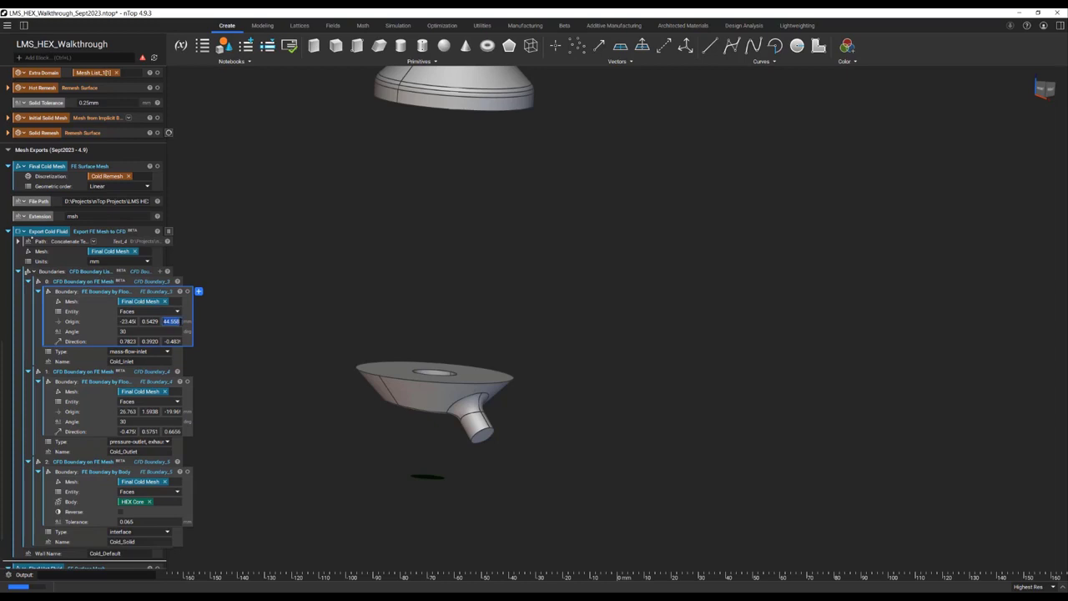
pyautogui.write('Fuel In')
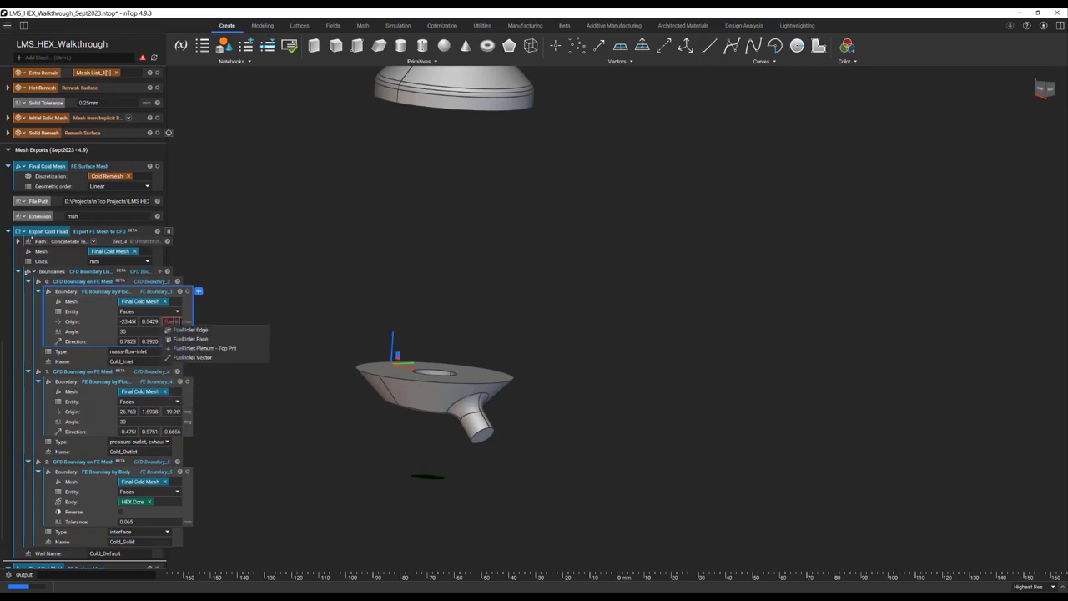
pyautogui.click(190, 338)
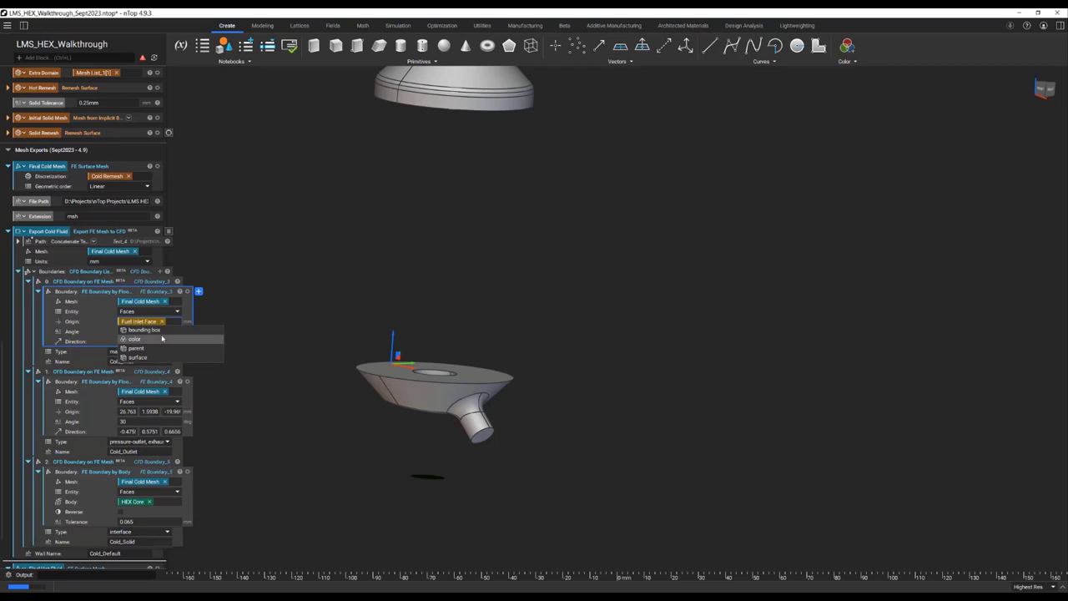
pyautogui.click(158, 340)
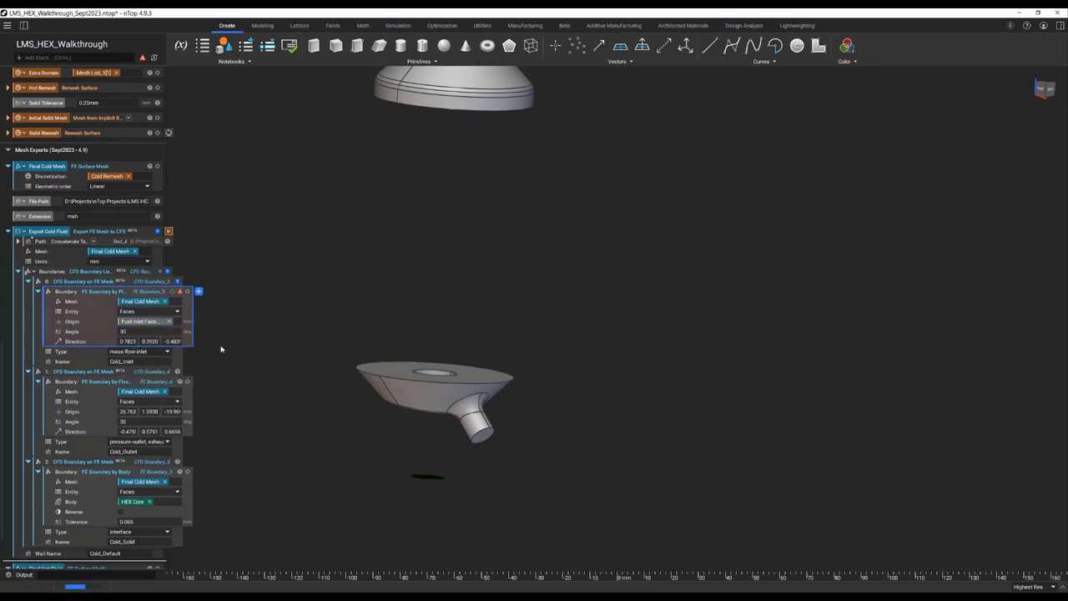
# Step: Link the Cold_Outlet flood fill's Origin to the bounding box centroid of Fuel Outlet Face
pyautogui.doubleClick(171, 411)
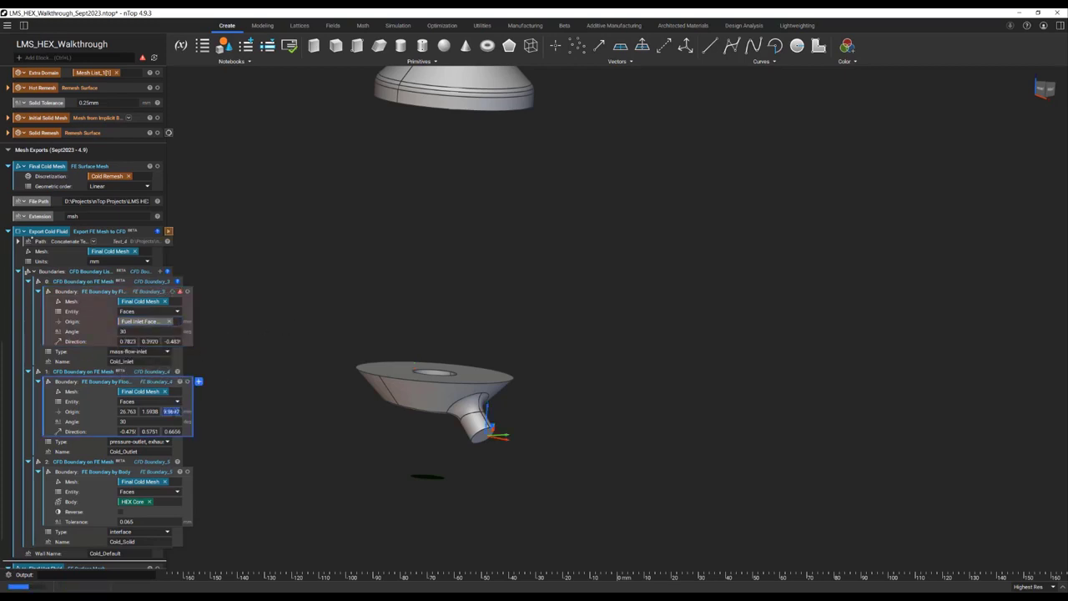
pyautogui.write('fuel ou')
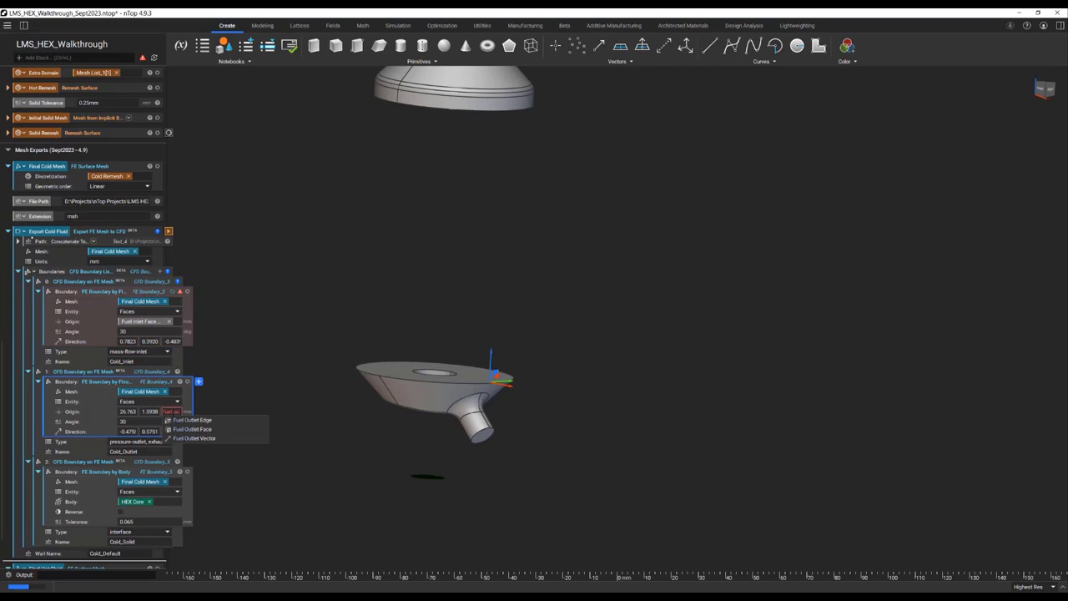
pyautogui.click(192, 429)
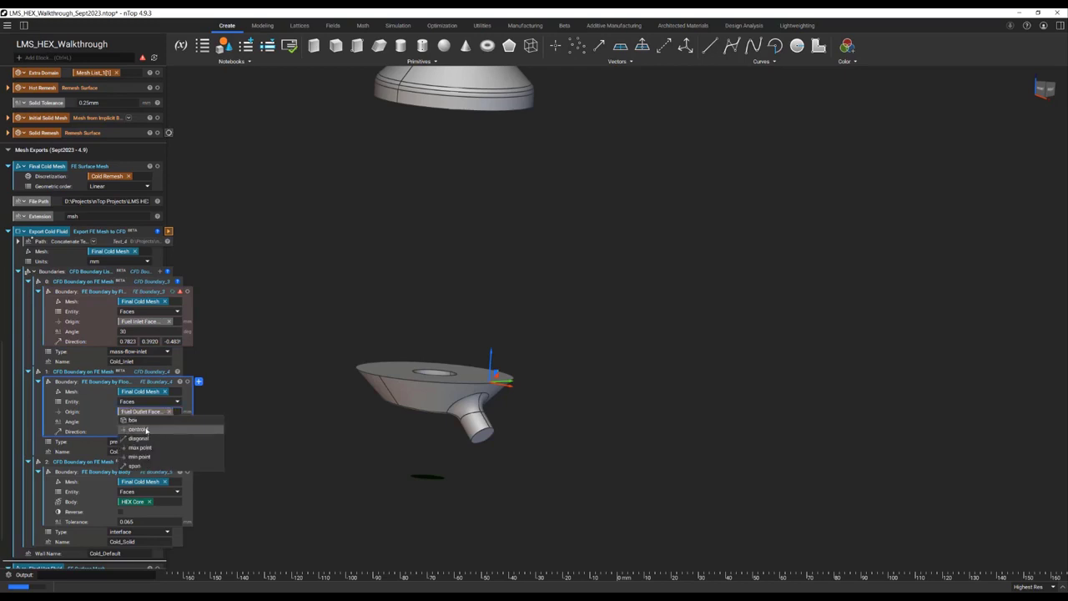
pyautogui.click(146, 430)
# Step: Link the Cold_Inlet flood fill's Direction to the negative of Fuel Inlet Vector
pyautogui.click(175, 341)
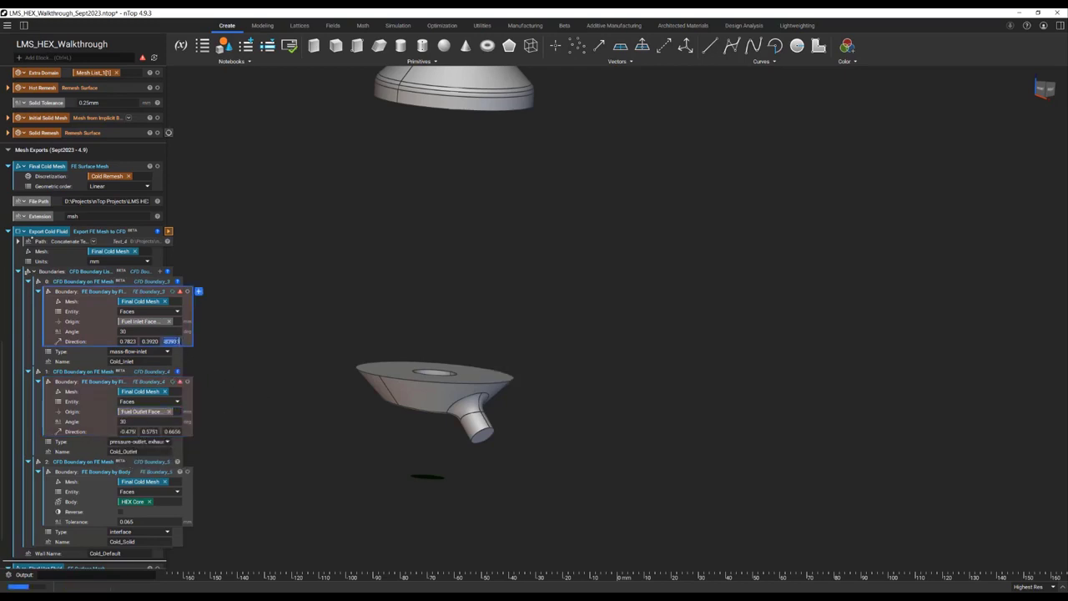
pyautogui.write('inlet')
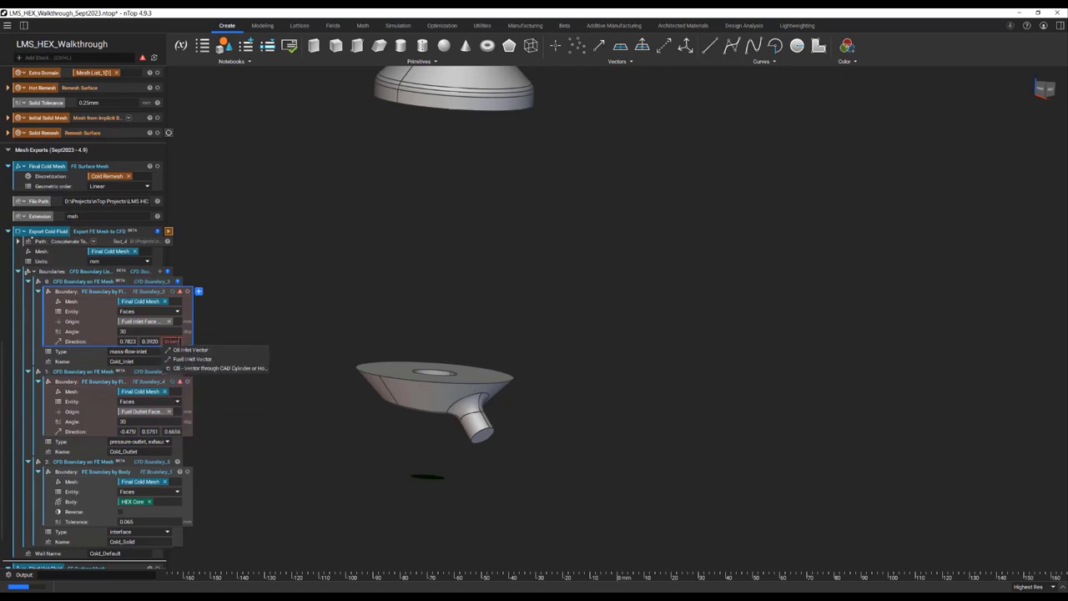
pyautogui.click(212, 360)
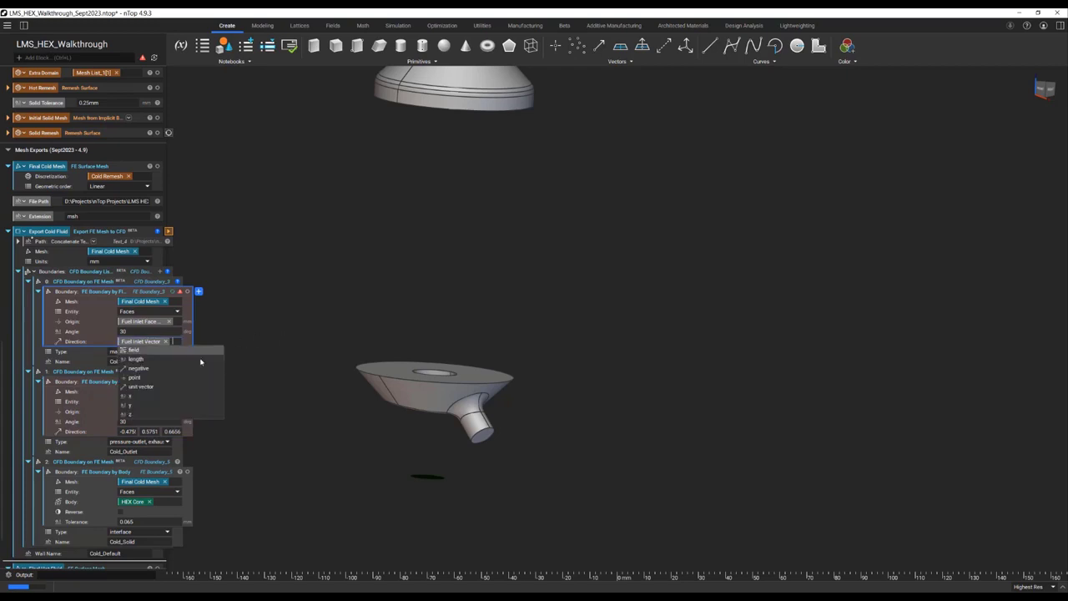
pyautogui.click(300, 313)
pyautogui.click(173, 341)
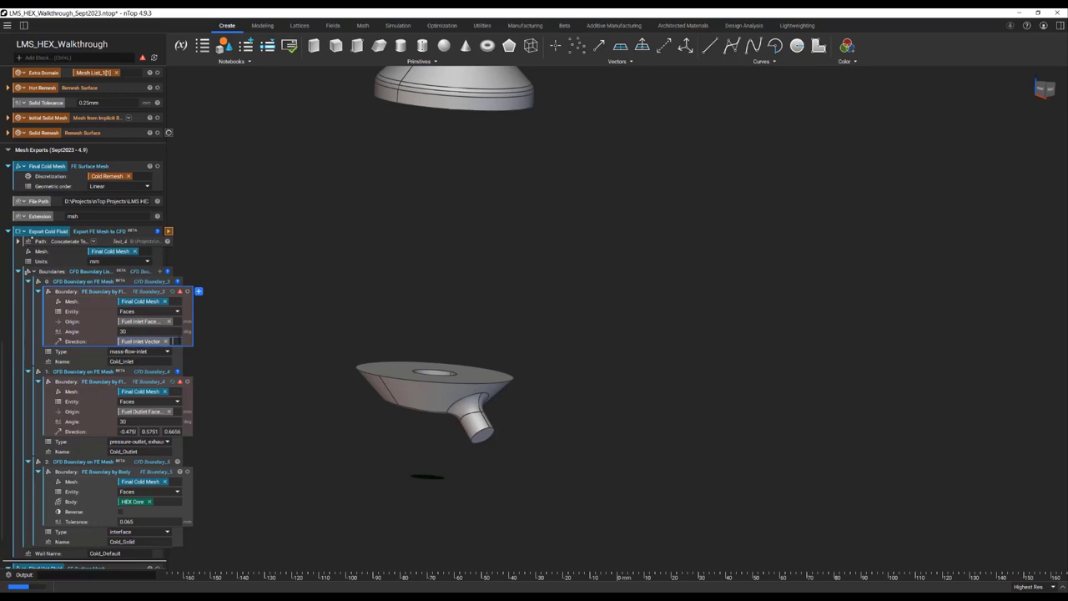
pyautogui.click(179, 340)
pyautogui.click(157, 368)
# Step: Link the Cold_Outlet flood fill's Direction to the negative of Fuel Outlet Vector
pyautogui.click(171, 432)
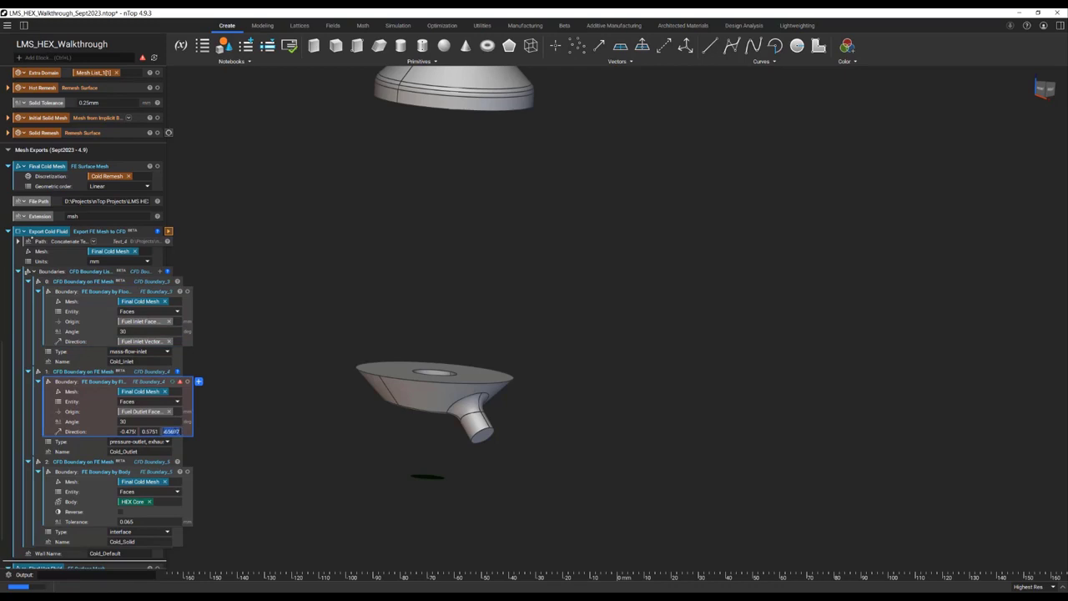
pyautogui.write('out')
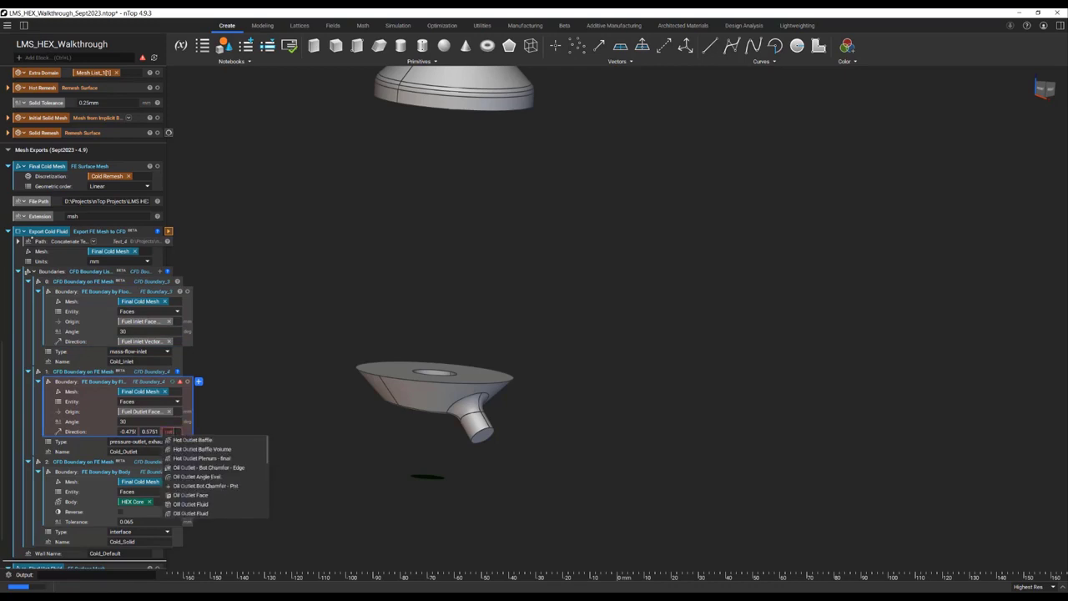
pyautogui.write(' vec')
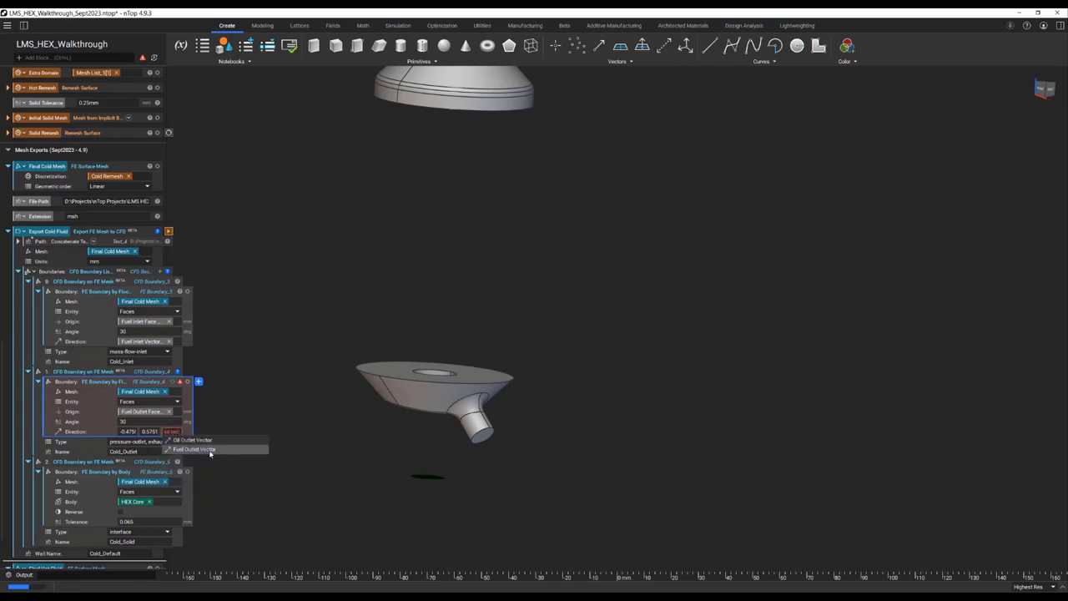
pyautogui.click(209, 450)
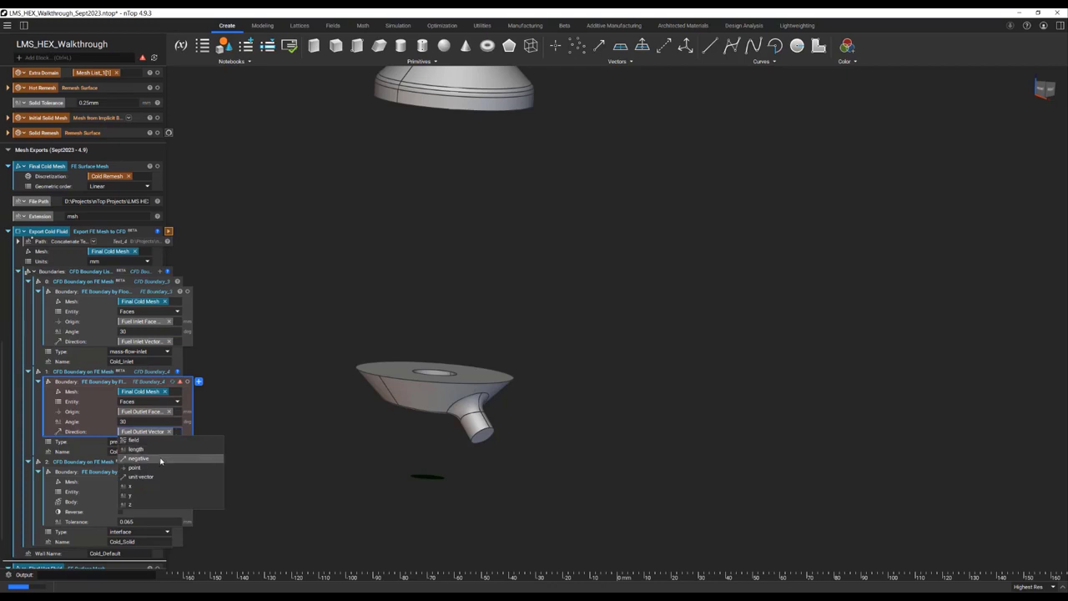
pyautogui.click(278, 417)
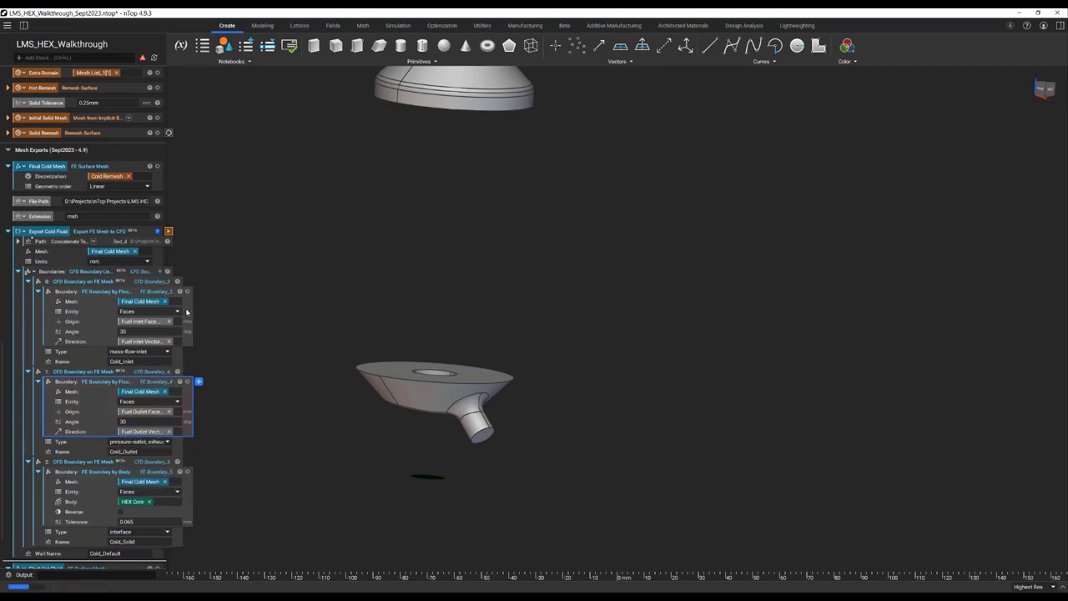
# Step: Display and isolate the Cold_Inlet flood fill boundary and examine which faces of the cold mesh it covers
pyautogui.click(187, 293)
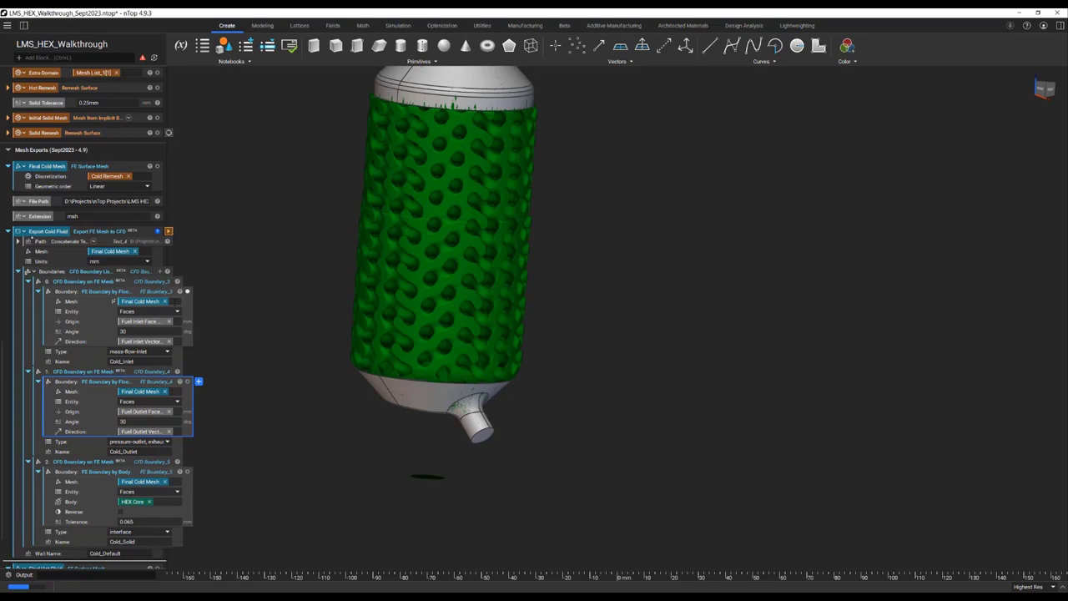
pyautogui.scroll(-2, 179, 309)
pyautogui.click(161, 244)
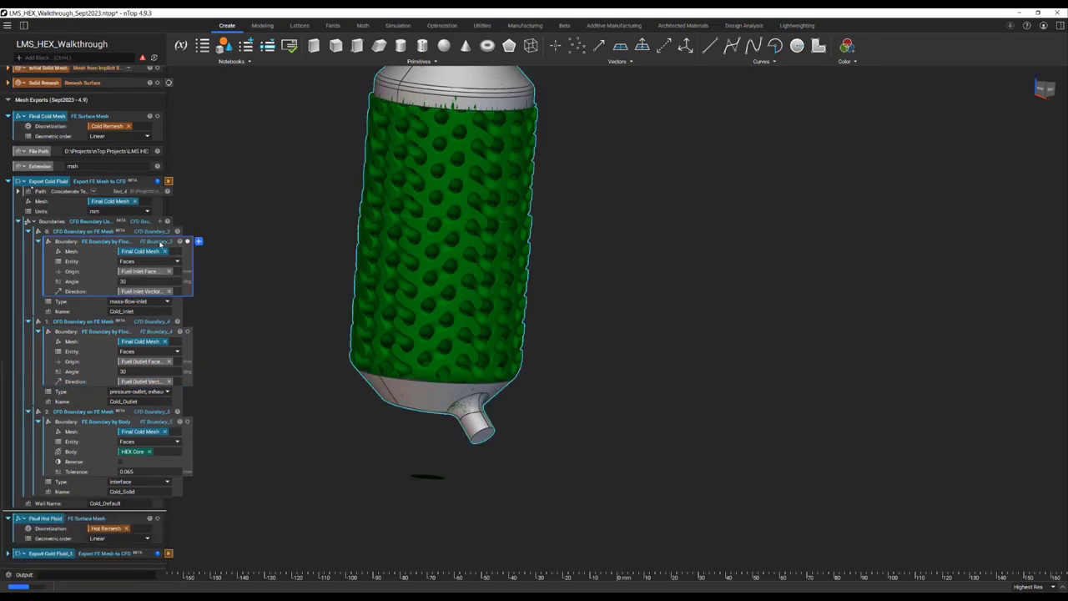
pyautogui.press('i')
pyautogui.scroll(-3, 386, 194)
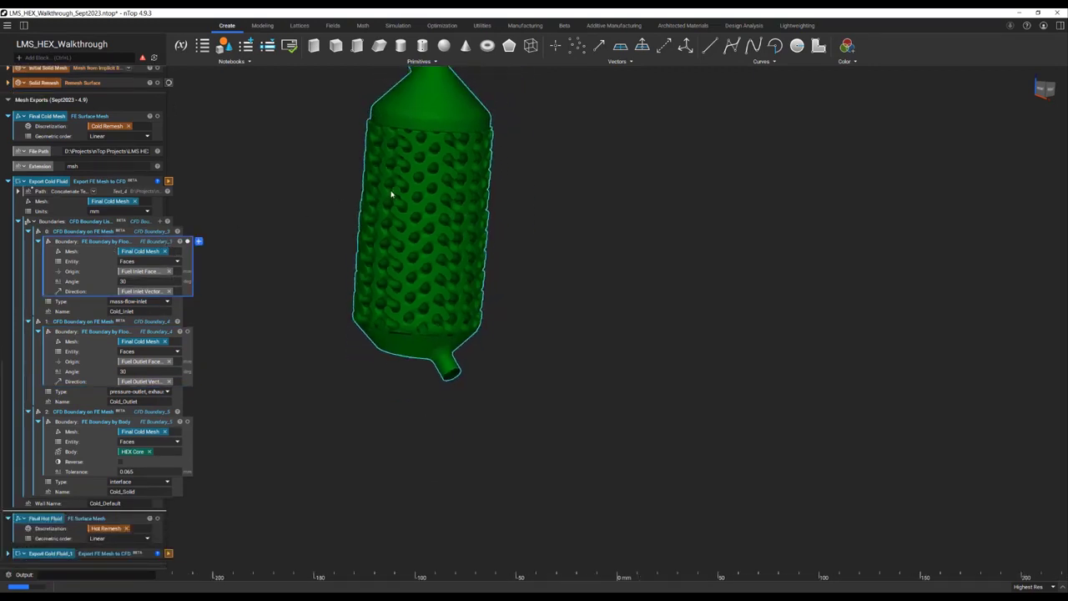
pyautogui.moveTo(391, 192); pyautogui.dragTo(361, 326, button='middle')
pyautogui.moveTo(362, 326); pyautogui.dragTo(210, 241, button='right')
pyautogui.scroll(5, 155, 368)
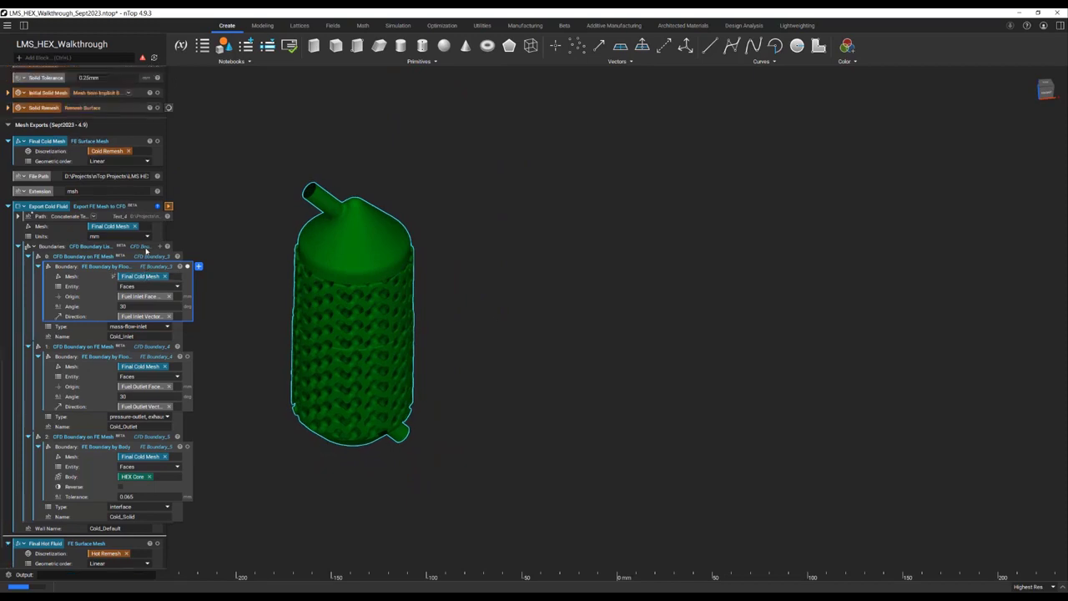
# Step: Set the Cold_Inlet flood fill boundary's Angle to 15 degrees
pyautogui.scroll(-1, 162, 406)
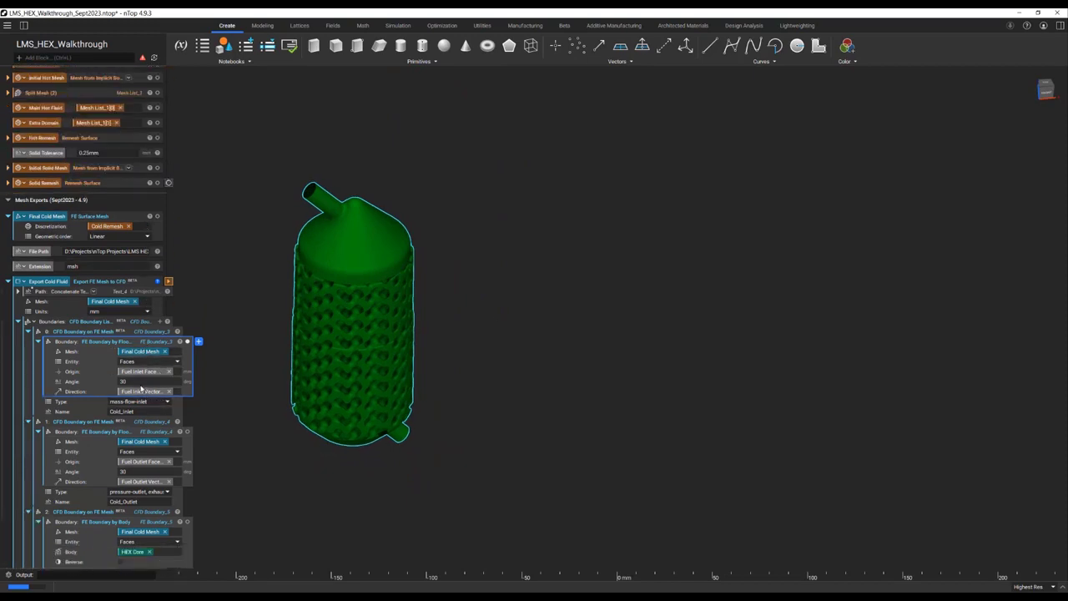
pyautogui.doubleClick(144, 380)
pyautogui.write('15')
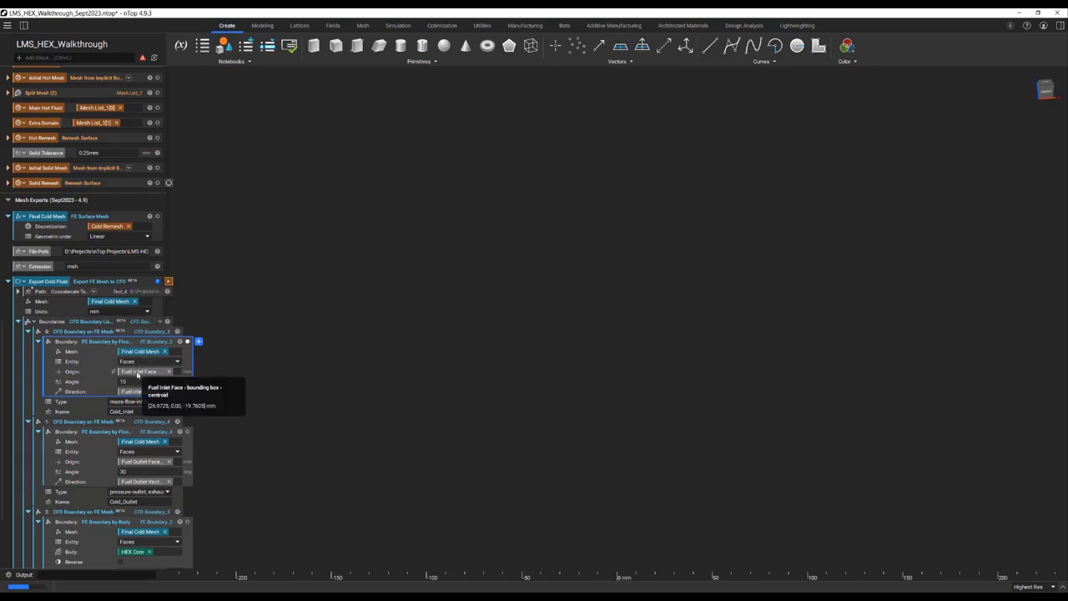
# Step: Display items from the CAD and Implicit References section and check the Cold_Inlet flood fill's Origin and Direction against them
pyautogui.scroll(15, 138, 375)
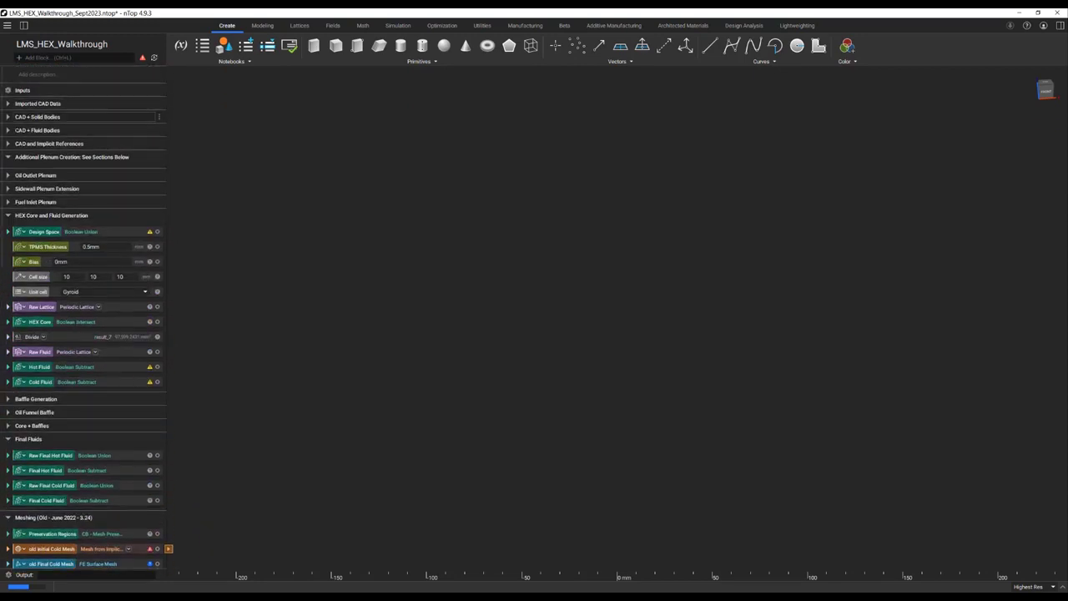
pyautogui.click(108, 143)
pyautogui.click(157, 190)
pyautogui.click(156, 205)
pyautogui.moveTo(455, 363); pyautogui.dragTo(505, 241, button='middle')
pyautogui.scroll(1, 506, 241)
pyautogui.scroll(-15, 23, 388)
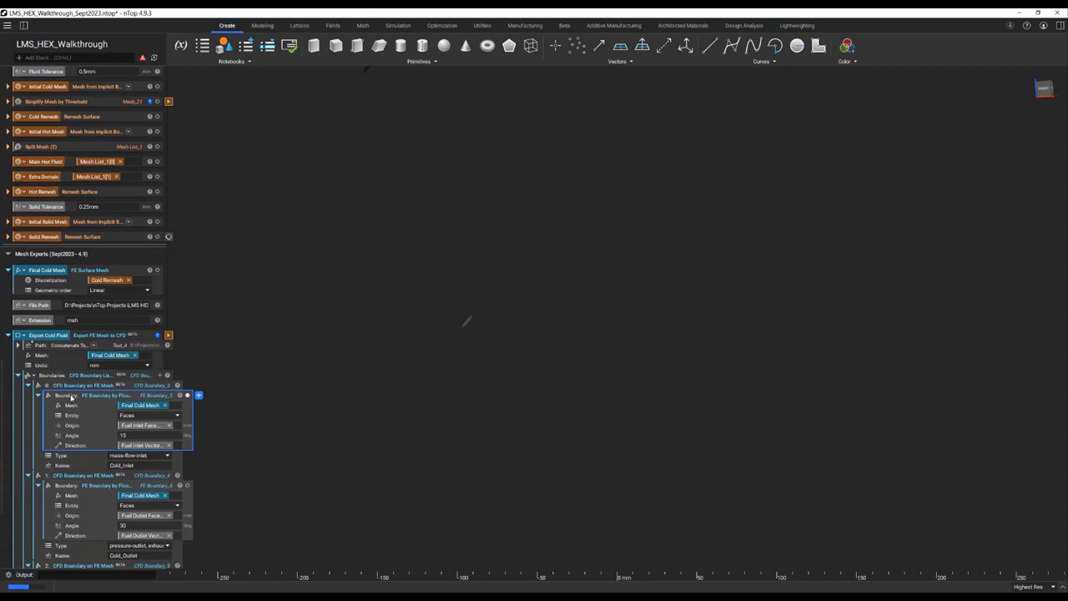
pyautogui.moveTo(148, 429)
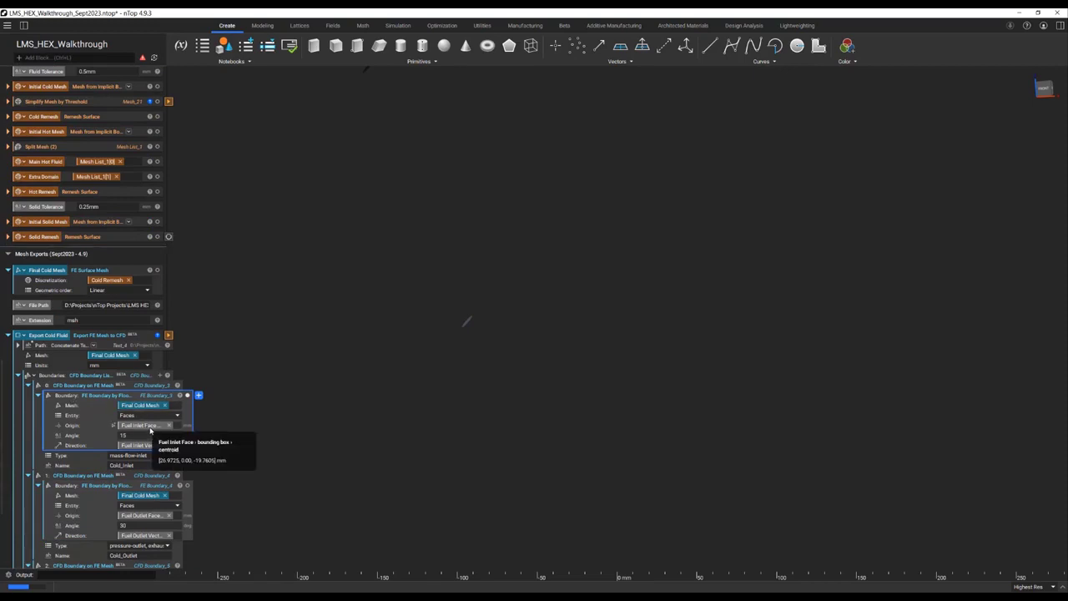
pyautogui.moveTo(155, 448)
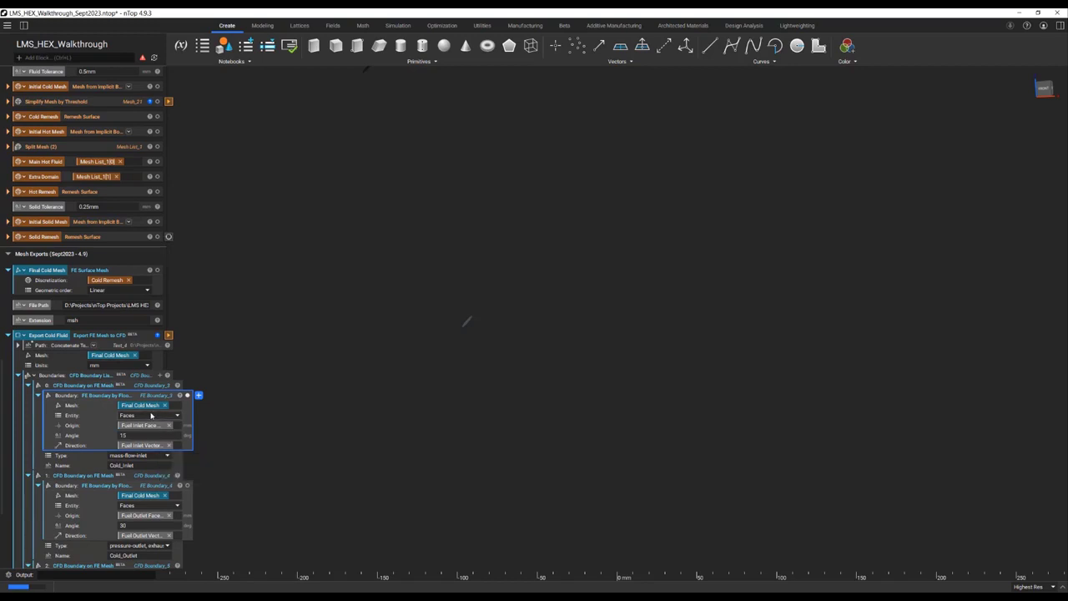
# Step: Set the Cold_Inlet flood fill boundary's Angle to 30 degrees and examine which faces of the cold mesh it covers
pyautogui.scroll(5, 459, 321)
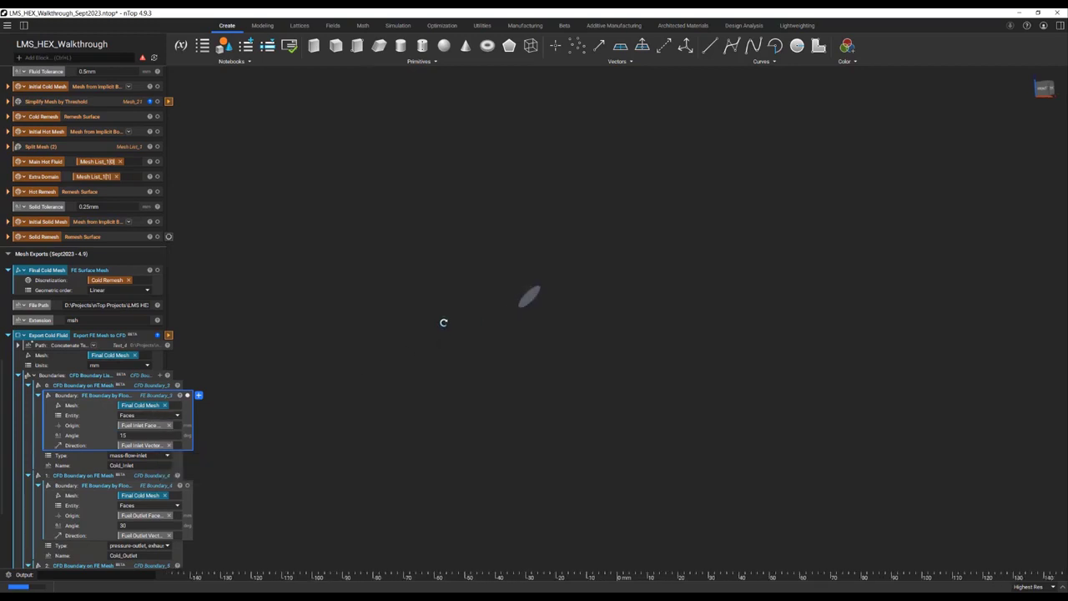
pyautogui.doubleClick(137, 434)
pyautogui.write('30')
pyautogui.scroll(-5, 483, 234)
pyautogui.moveTo(423, 153); pyautogui.dragTo(376, 361, button='right')
pyautogui.click(167, 401)
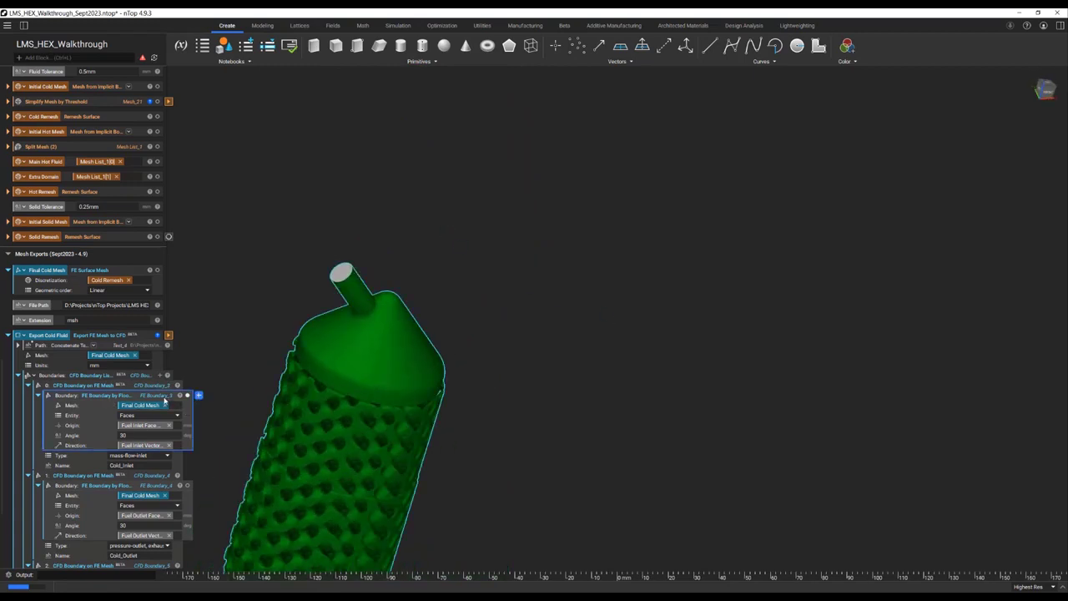
pyautogui.moveTo(465, 368); pyautogui.dragTo(467, 267, button='right')
pyautogui.moveTo(467, 267); pyautogui.dragTo(478, 35, button='middle')
pyautogui.scroll(5, 429, 418)
pyautogui.moveTo(420, 407); pyautogui.dragTo(463, 406, button='right')
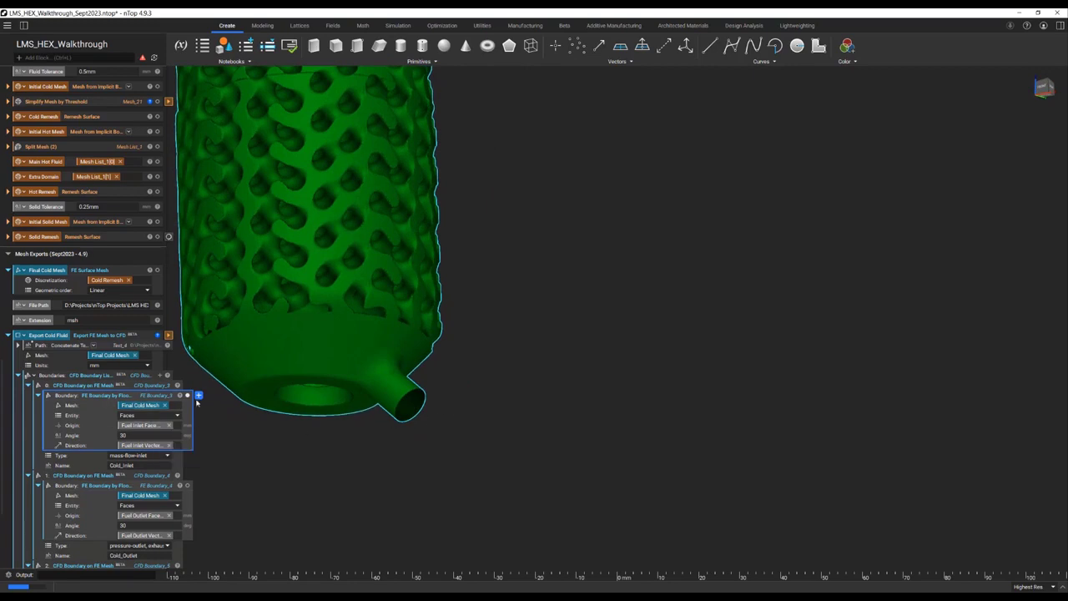
# Step: Display the Fuel Inlet Face from CAD and Implicit References and inspect its bounding box properties
pyautogui.scroll(15, 90, 368)
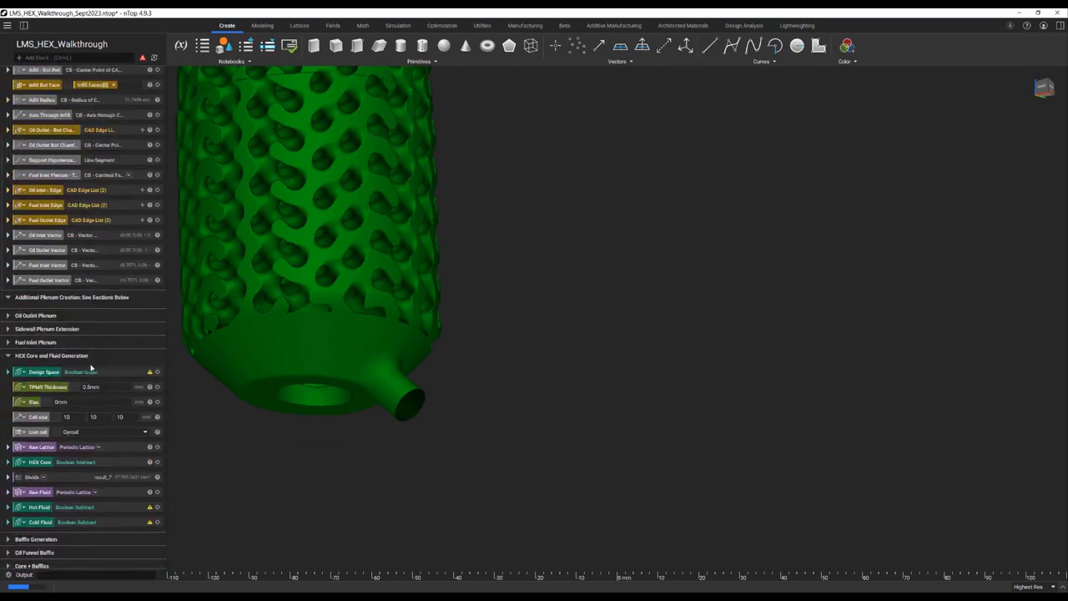
pyautogui.scroll(2, 93, 342)
pyautogui.scroll(6, 101, 217)
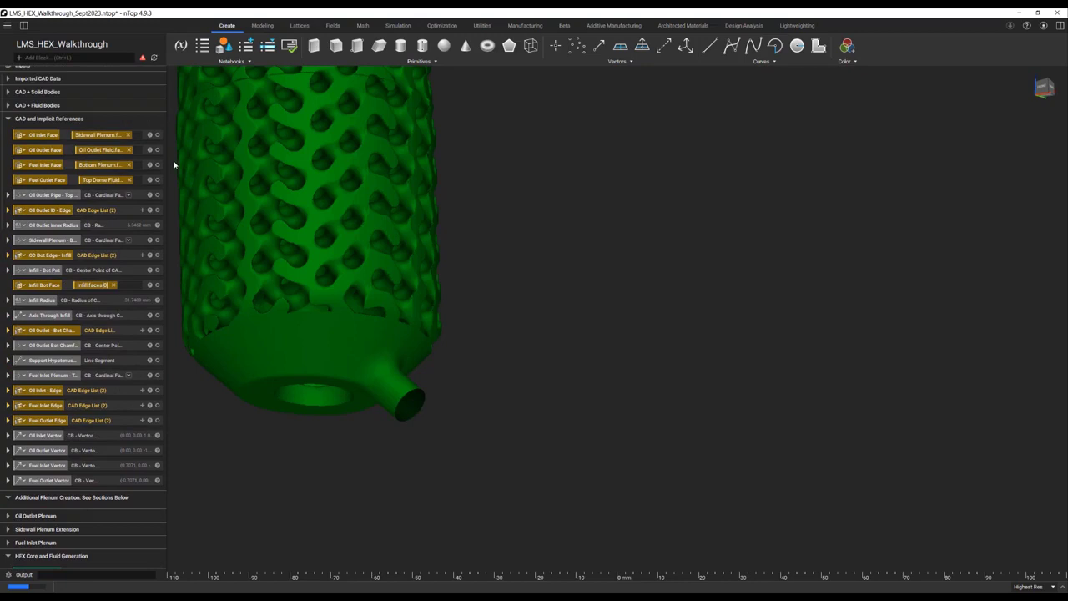
pyautogui.click(157, 165)
pyautogui.click(151, 165)
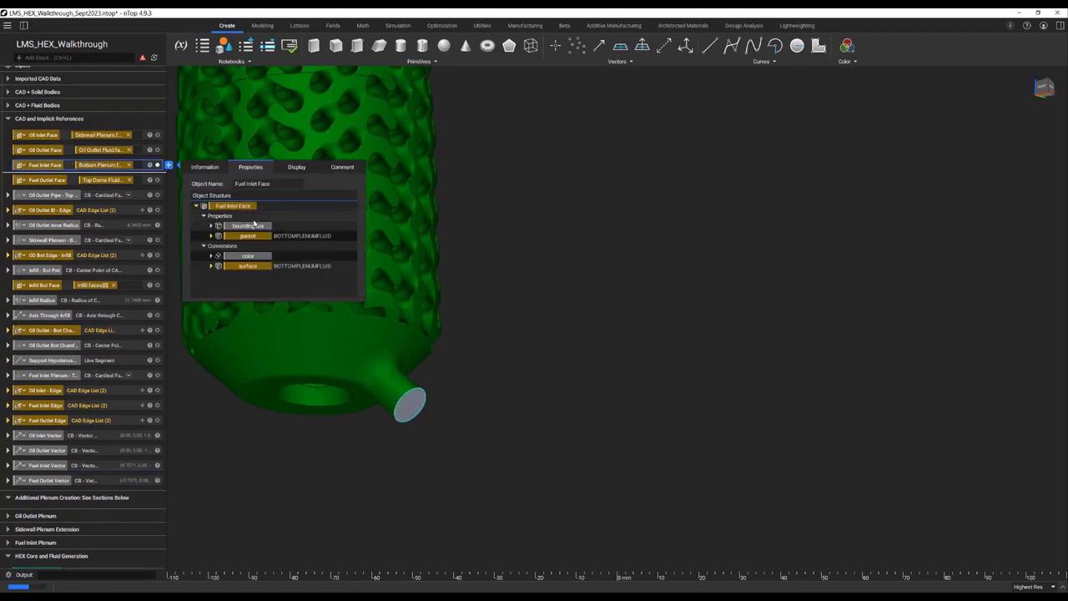
pyautogui.click(212, 226)
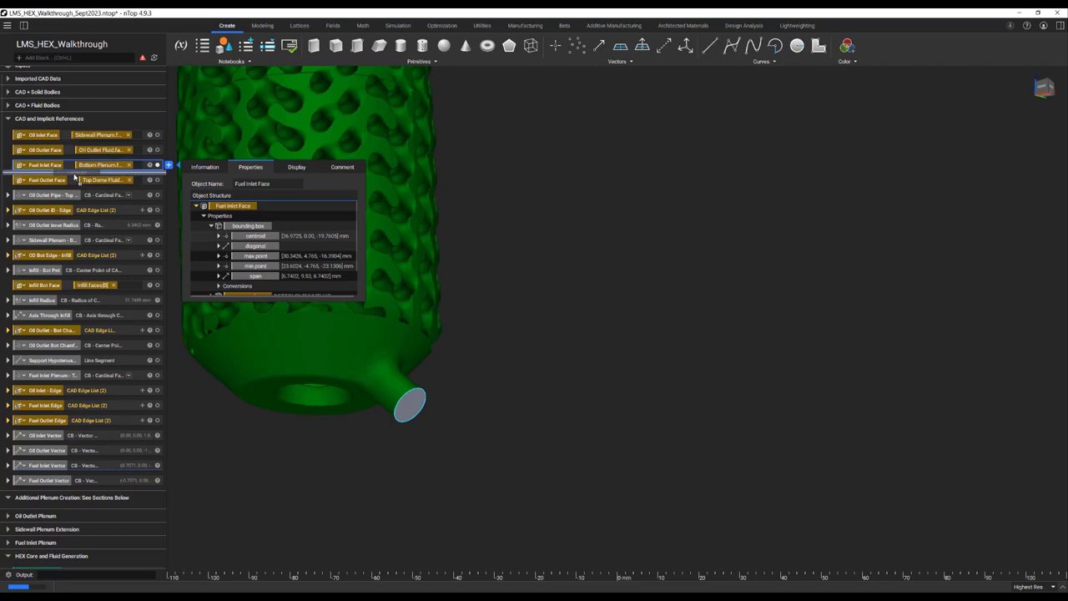
# Step: Extract the Fuel Inlet Face's bounding box centroid as a temporary point block, check its location and delete it
pyautogui.moveTo(74, 177); pyautogui.dragTo(50, 181)
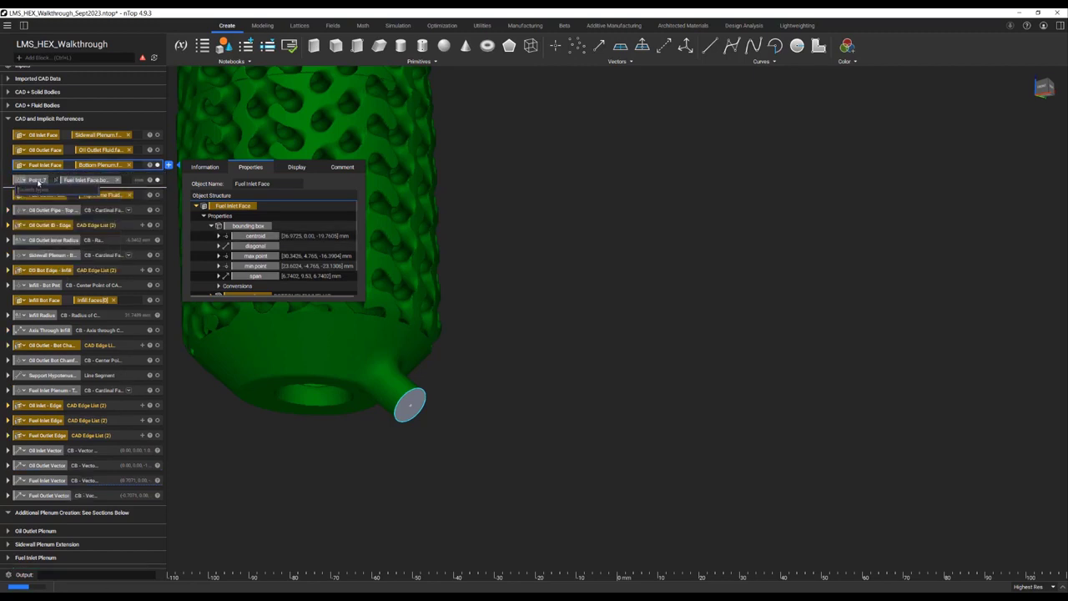
pyautogui.click(44, 182)
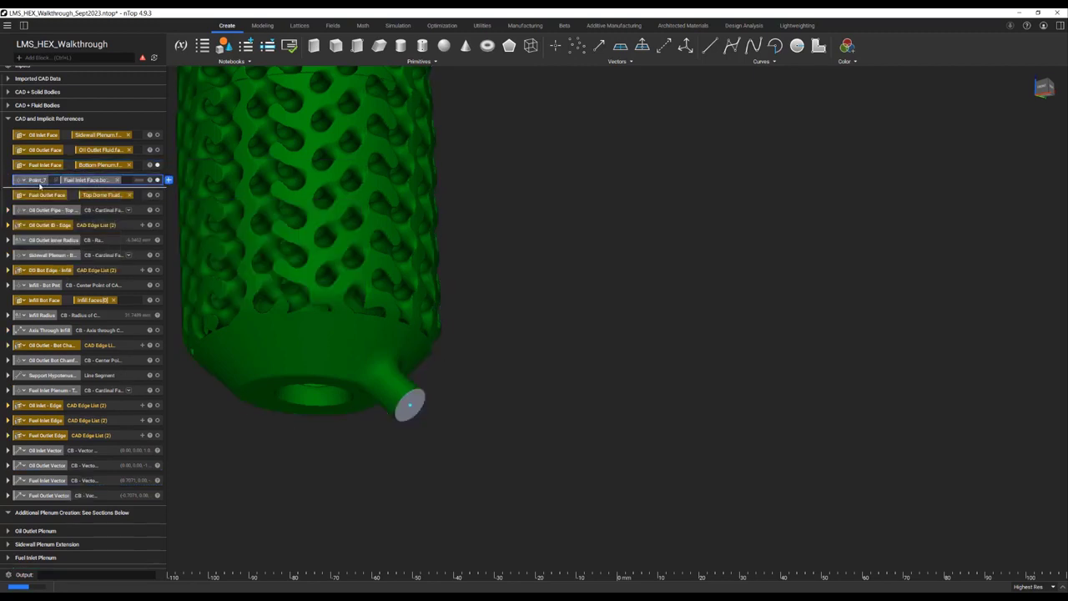
pyautogui.press('Delete')
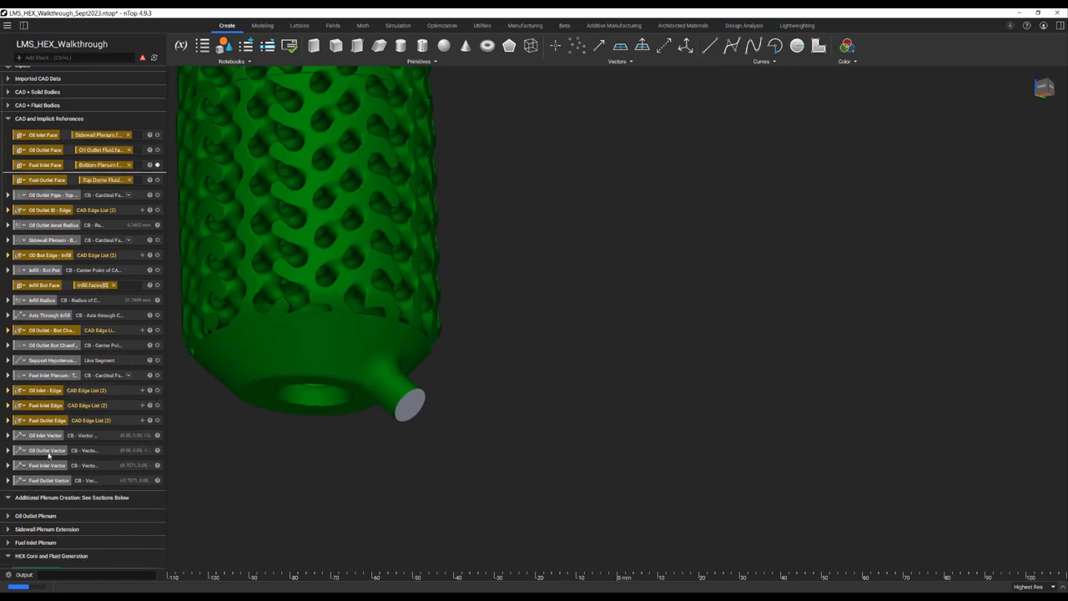
# Step: Inspect the Fuel Inlet Vector's CAD edge and face inputs and its vector properties
pyautogui.click(20, 464)
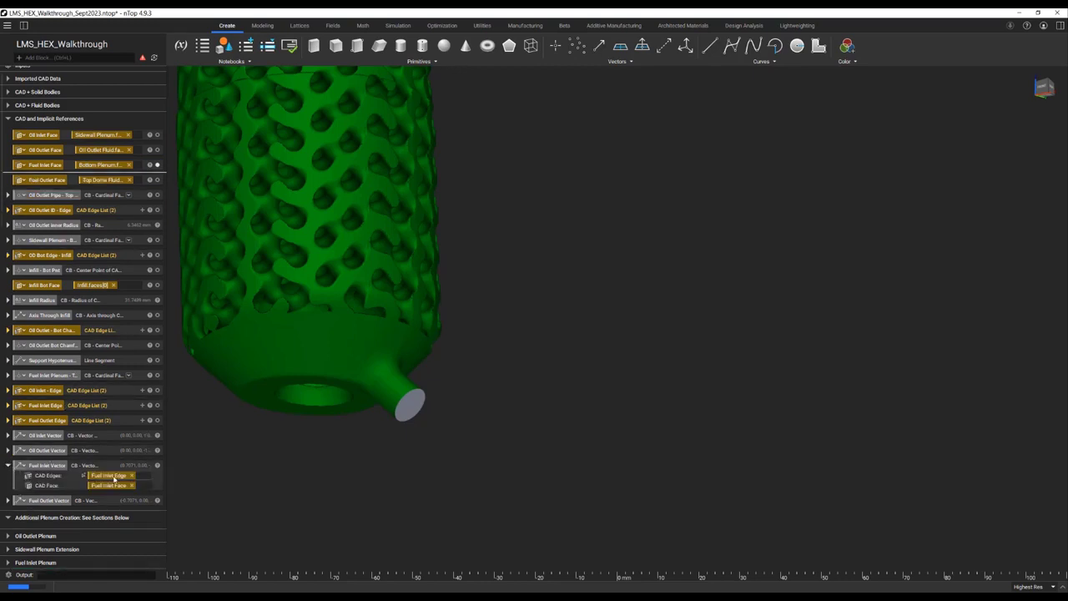
pyautogui.click(143, 470)
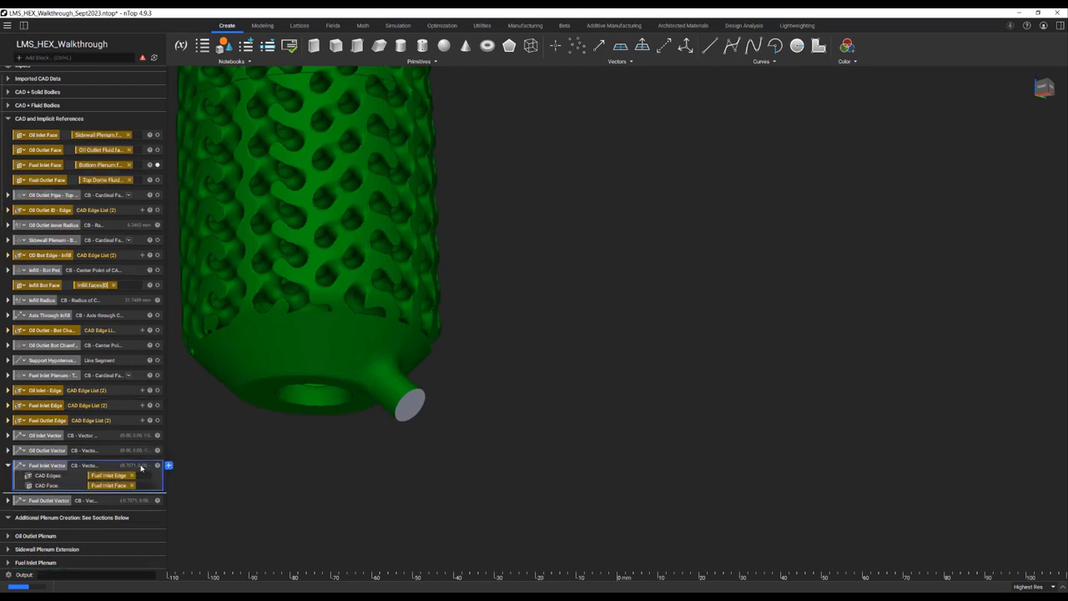
pyautogui.click(158, 465)
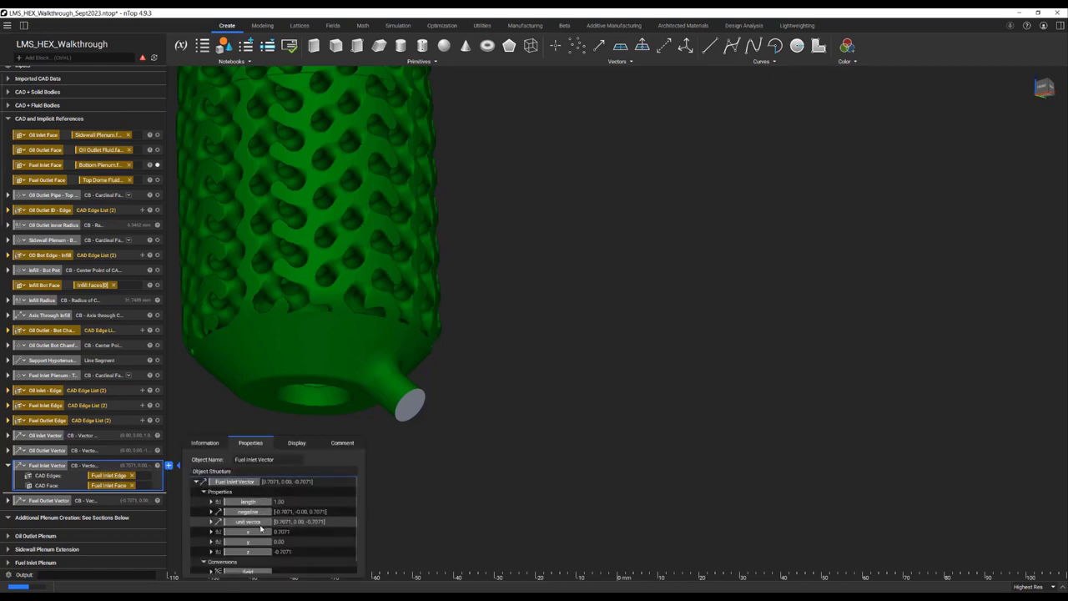
pyautogui.scroll(-1, 304, 540)
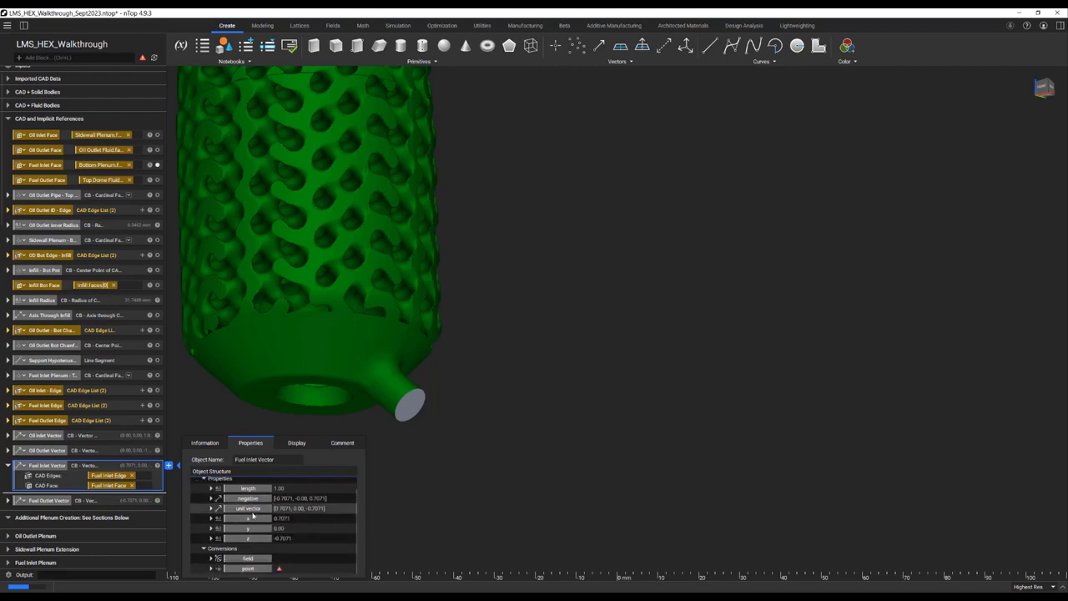
# Step: Try the unit vector of Fuel Inlet Vector as the Cold_Inlet flood fill's Direction
pyautogui.scroll(-10, 91, 499)
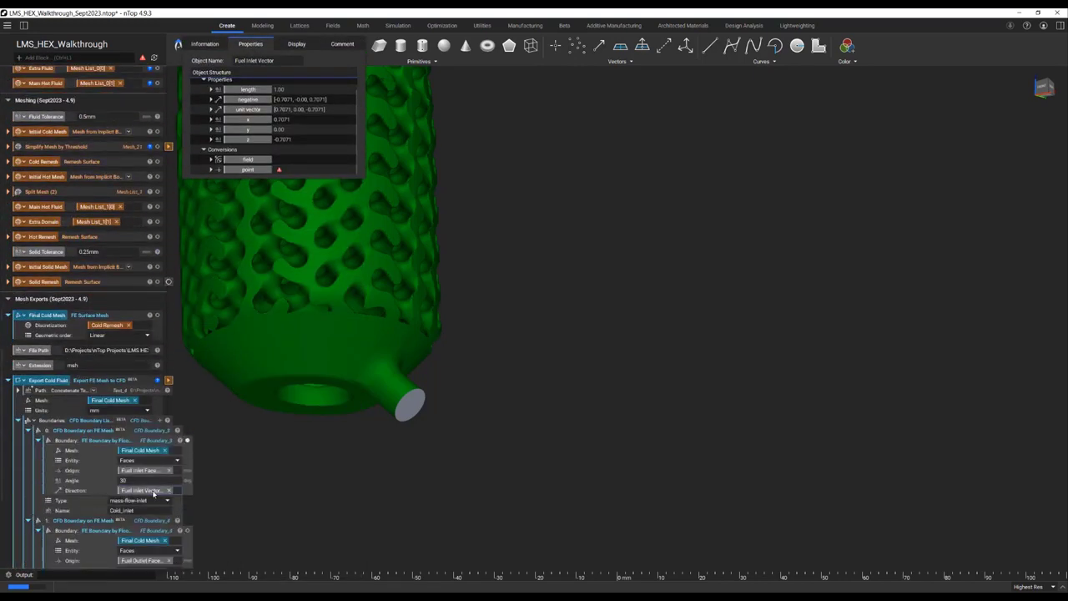
pyautogui.moveTo(153, 494)
pyautogui.click(177, 490)
pyautogui.click(177, 489)
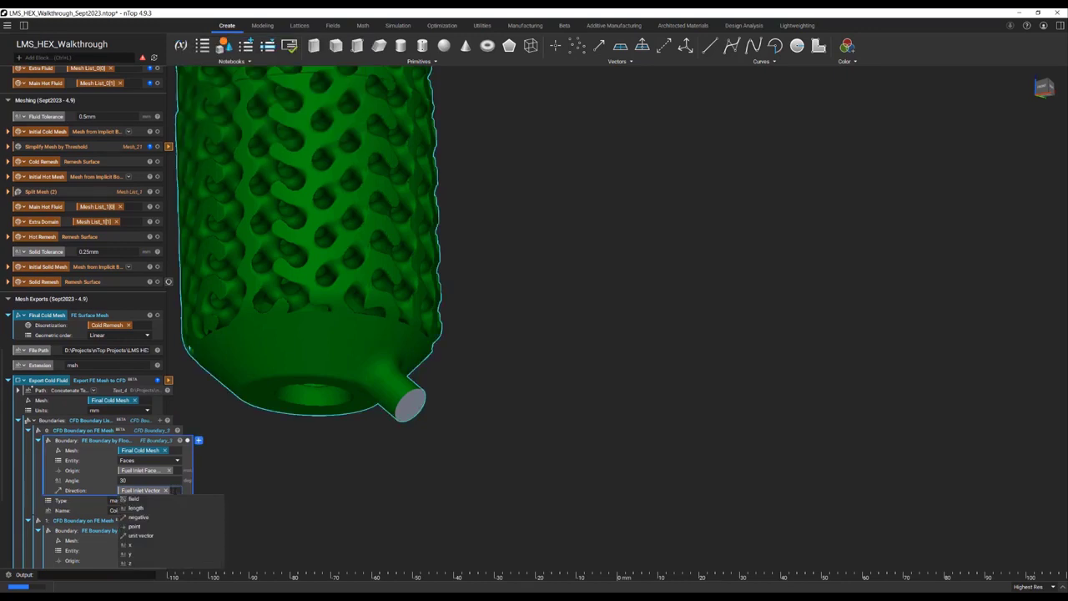
pyautogui.click(152, 535)
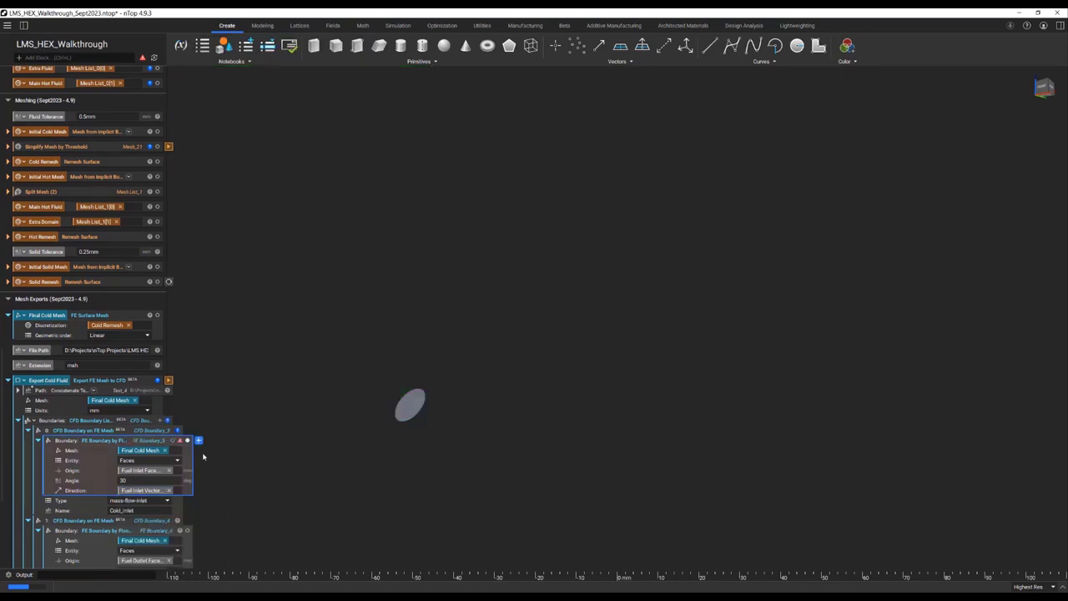
# Step: Check the Cold_Inlet boundary's error details and set its flood fill Direction to the negative of Fuel Inlet Vector
pyautogui.moveTo(180, 441)
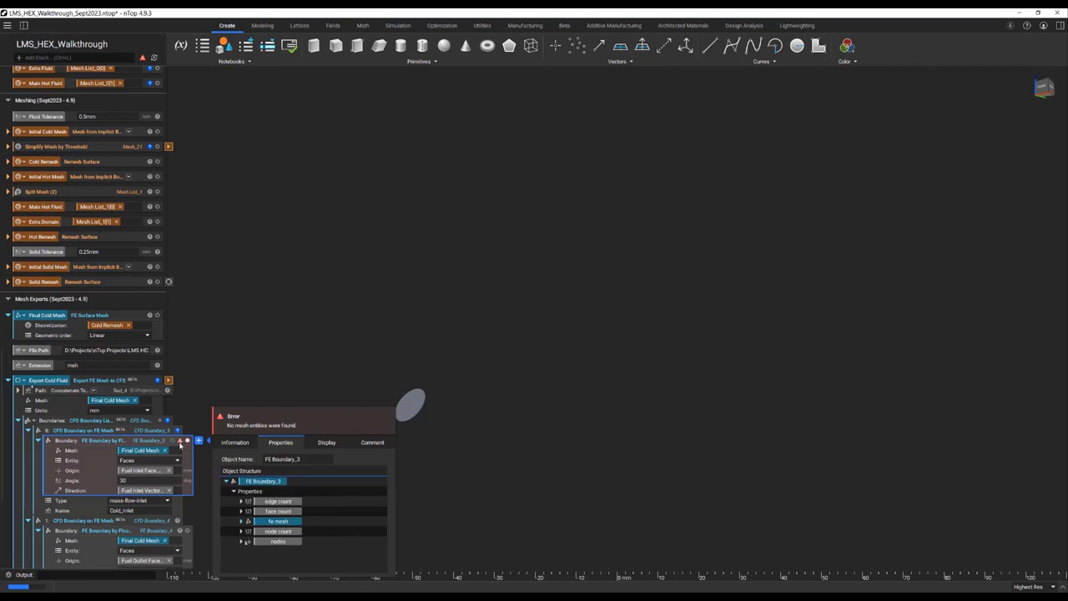
pyautogui.click(176, 490)
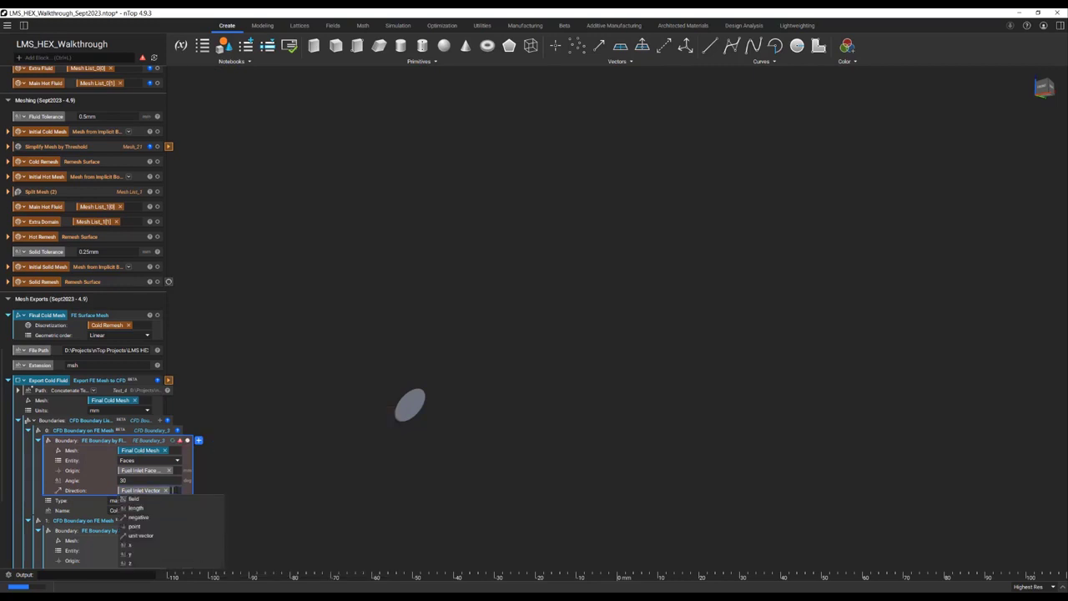
pyautogui.click(165, 516)
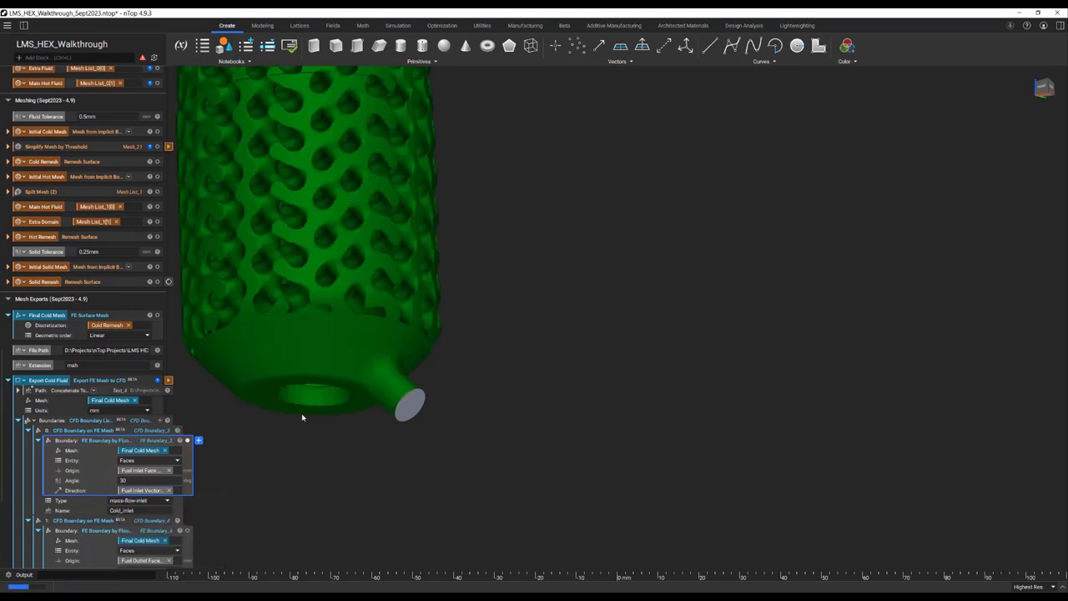
# Step: Display the Fuel Inlet Edge, compare the inputs of the Fuel Inlet and Fuel Outlet Vectors, and inspect the inlet vector's properties
pyautogui.scroll(15, 98, 155)
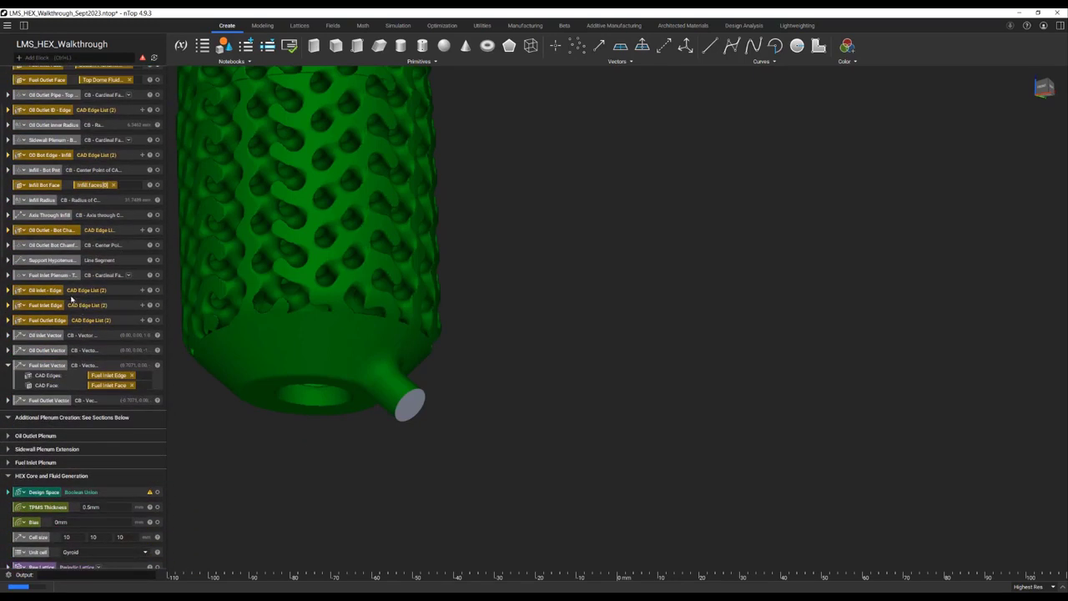
pyautogui.click(69, 307)
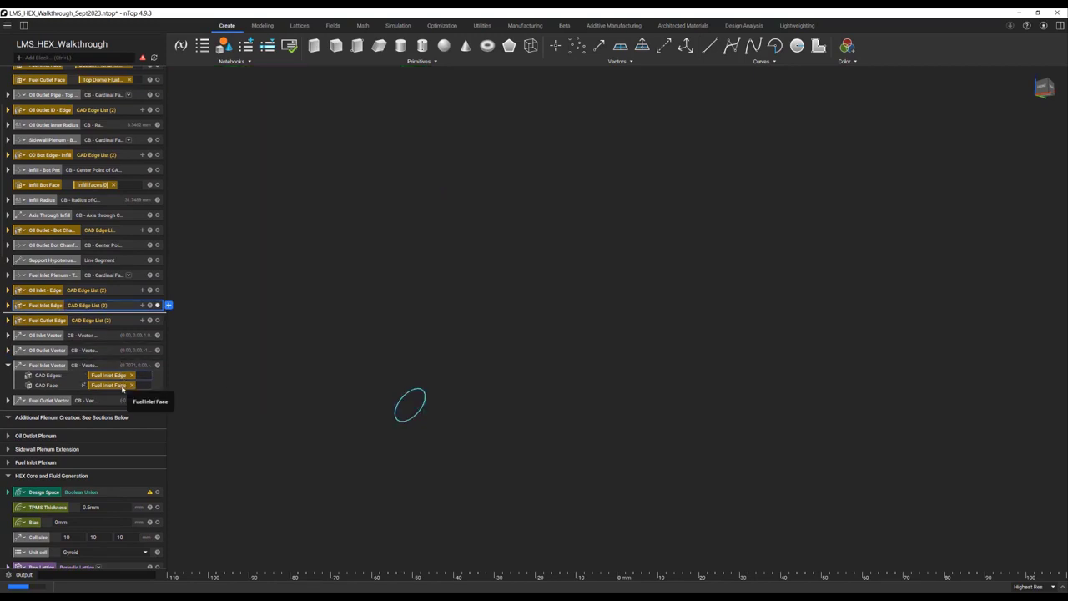
pyautogui.click(8, 401)
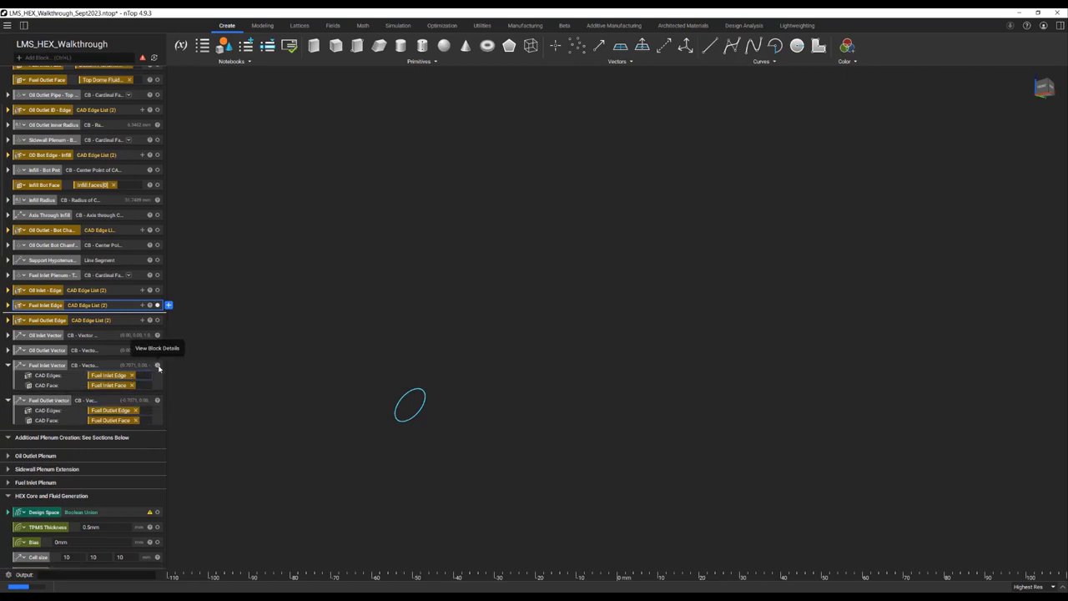
pyautogui.click(158, 366)
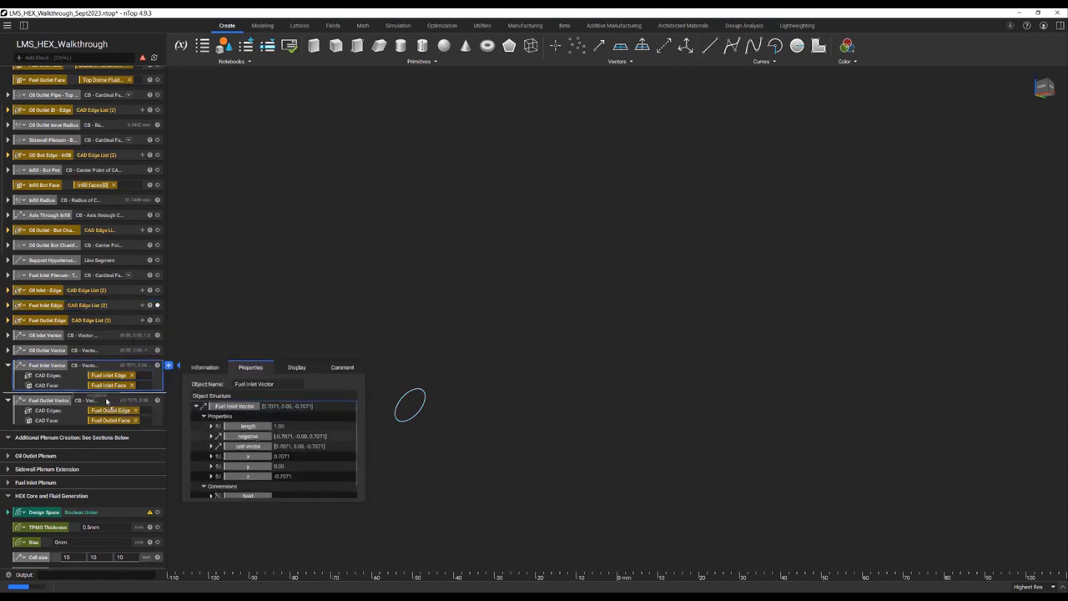
# Step: Extract the negative of Fuel Inlet Vector as a separate vector block and delete that block
pyautogui.moveTo(106, 399); pyautogui.dragTo(109, 398)
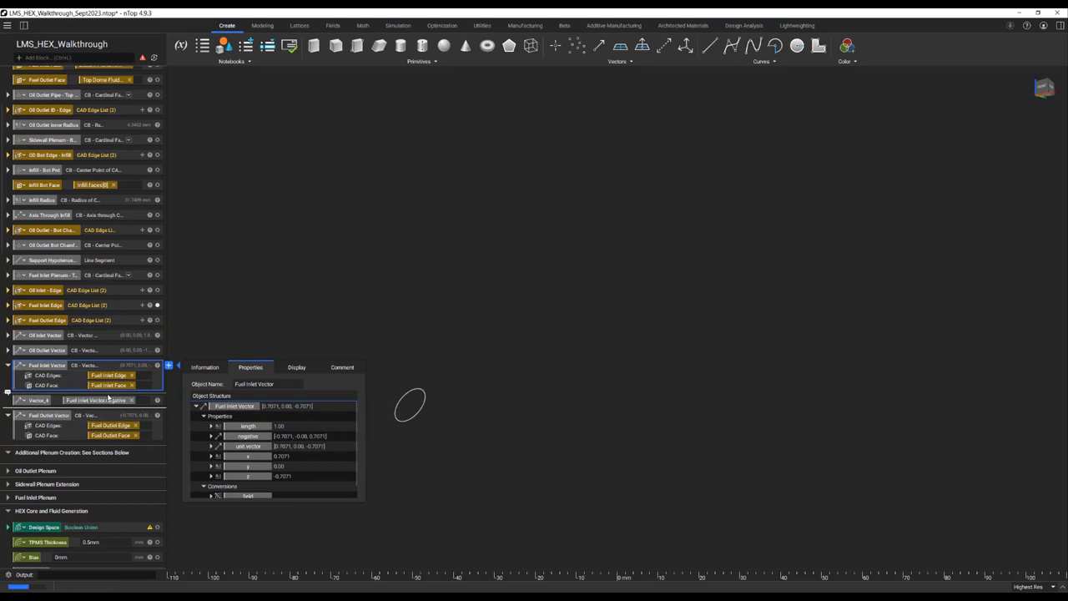
pyautogui.click(37, 402)
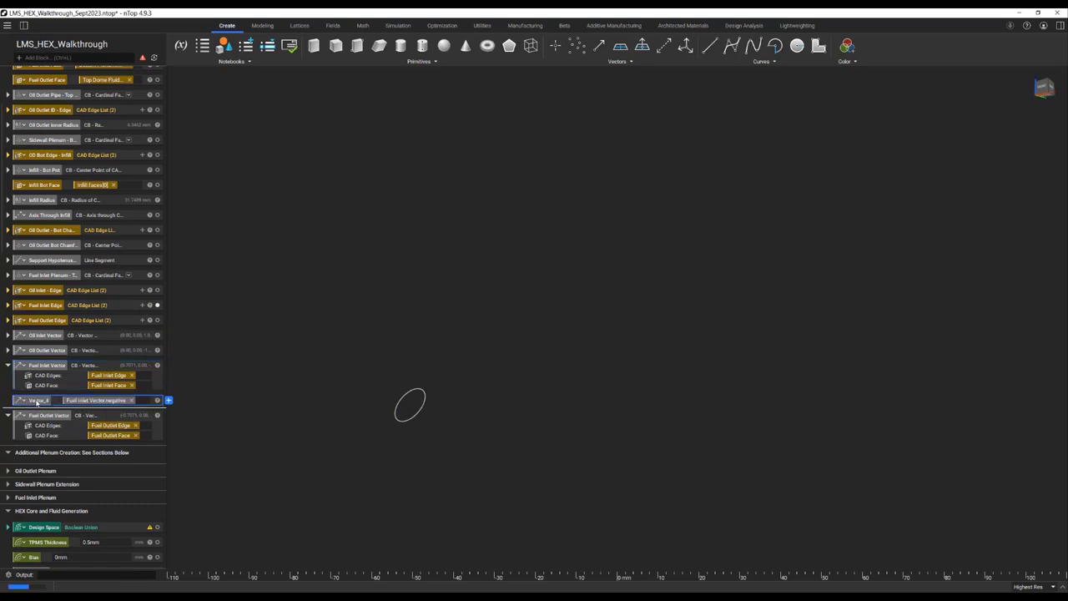
pyautogui.press('Delete')
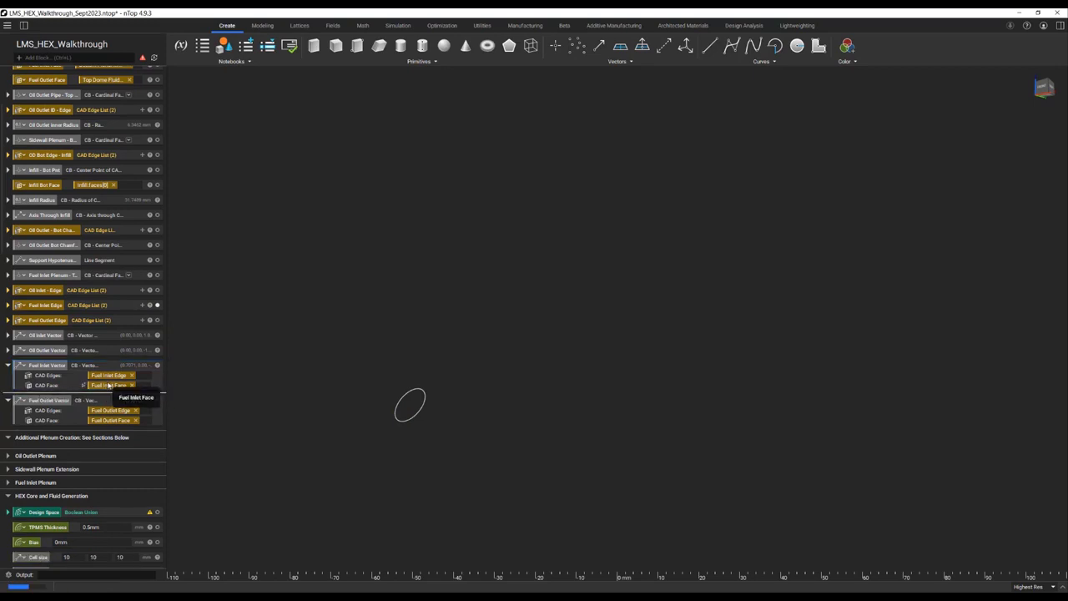
# Step: Display the Cold_Outlet flood fill boundary and examine which faces of the cold mesh it covers
pyautogui.scroll(-20, 108, 386)
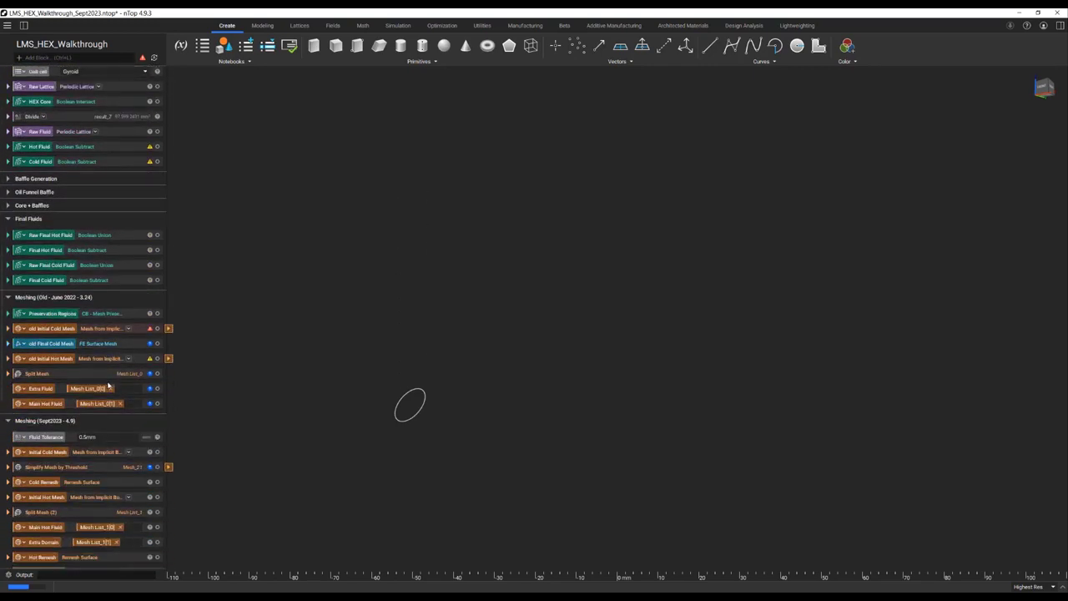
pyautogui.scroll(-8, 107, 386)
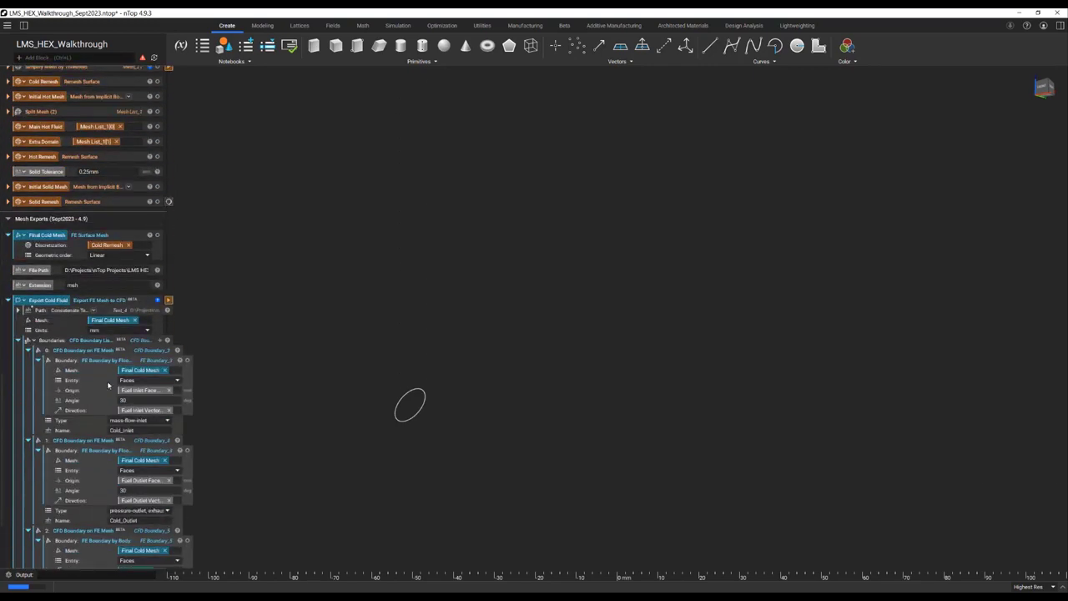
pyautogui.click(163, 453)
pyautogui.scroll(-4, 422, 287)
pyautogui.moveTo(595, 337); pyautogui.dragTo(573, 348, button='right')
pyautogui.scroll(4, 456, 265)
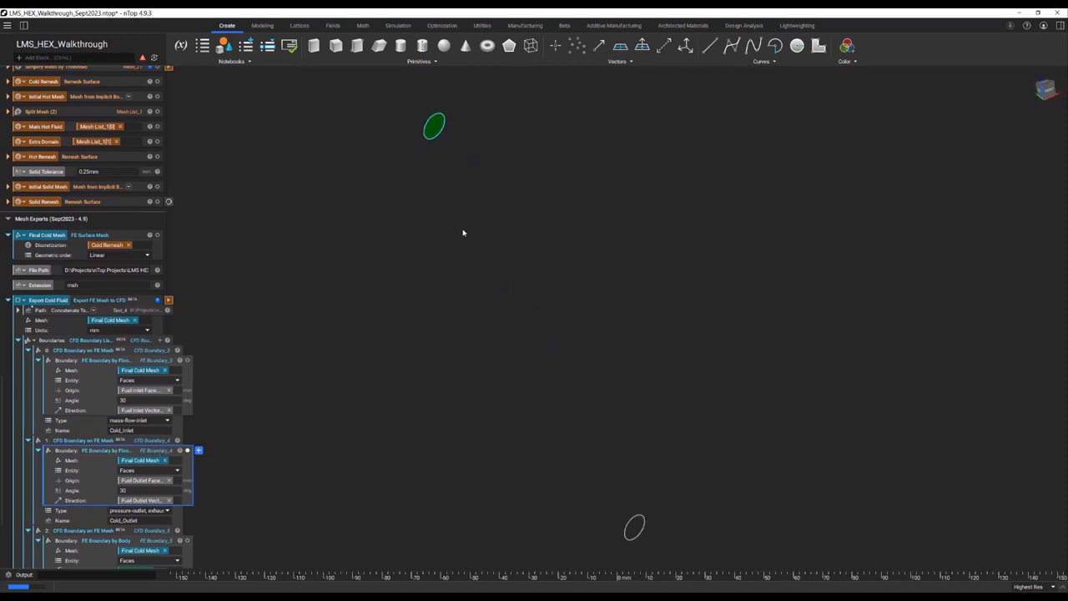
# Step: Display the Cold_Inlet flood fill boundary for comparison, examine its coverage around the inlet pipe, and check its Origin reference
pyautogui.click(157, 362)
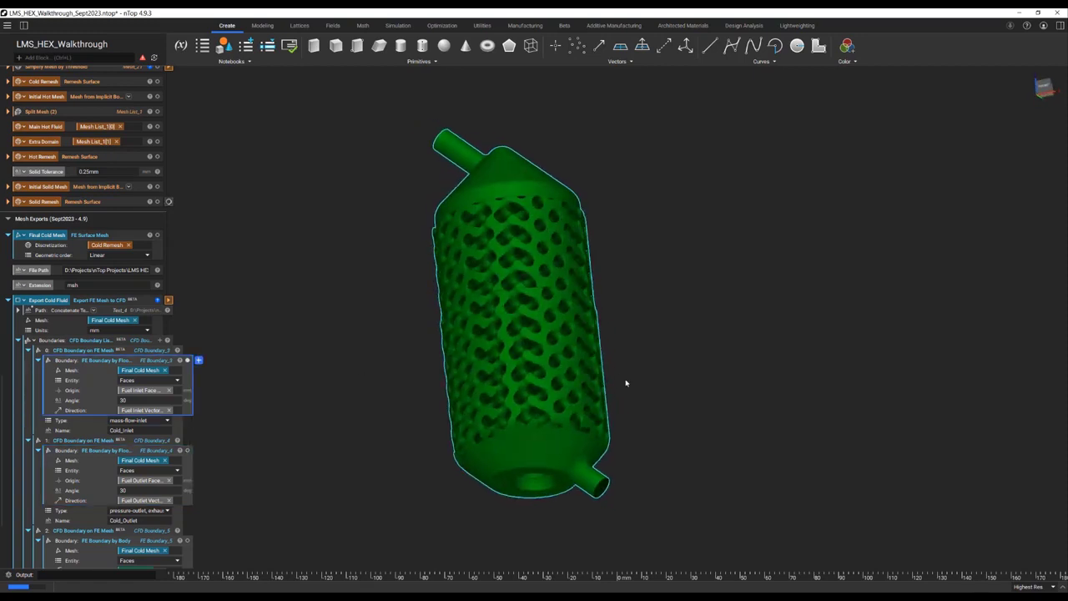
pyautogui.moveTo(600, 469); pyautogui.dragTo(520, 295, button='middle')
pyautogui.scroll(4, 513, 307)
pyautogui.moveTo(505, 338); pyautogui.dragTo(506, 353, button='right')
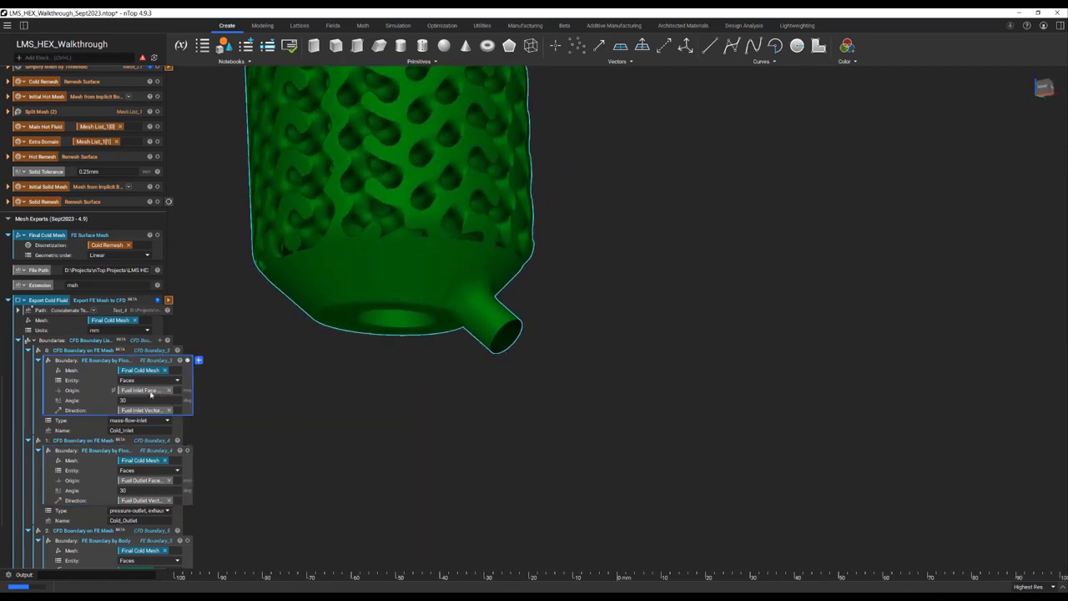
pyautogui.moveTo(151, 394)
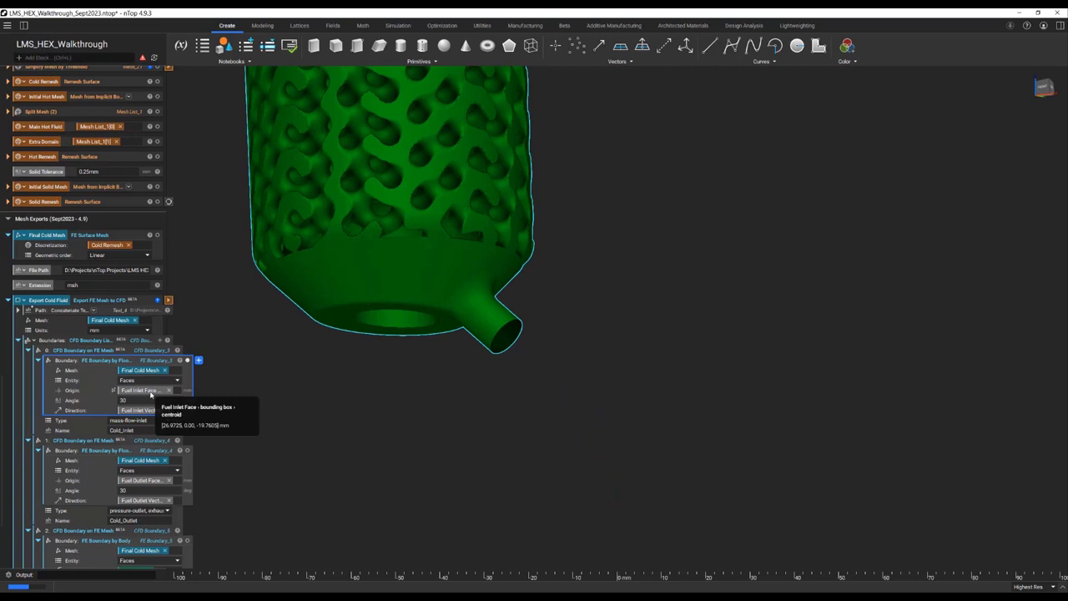
# Step: Display Final Cold Mesh, then replace the Cold_Inlet flood fill's Direction vector with 0, 0, 0 and isolate that boundary
pyautogui.click(97, 237)
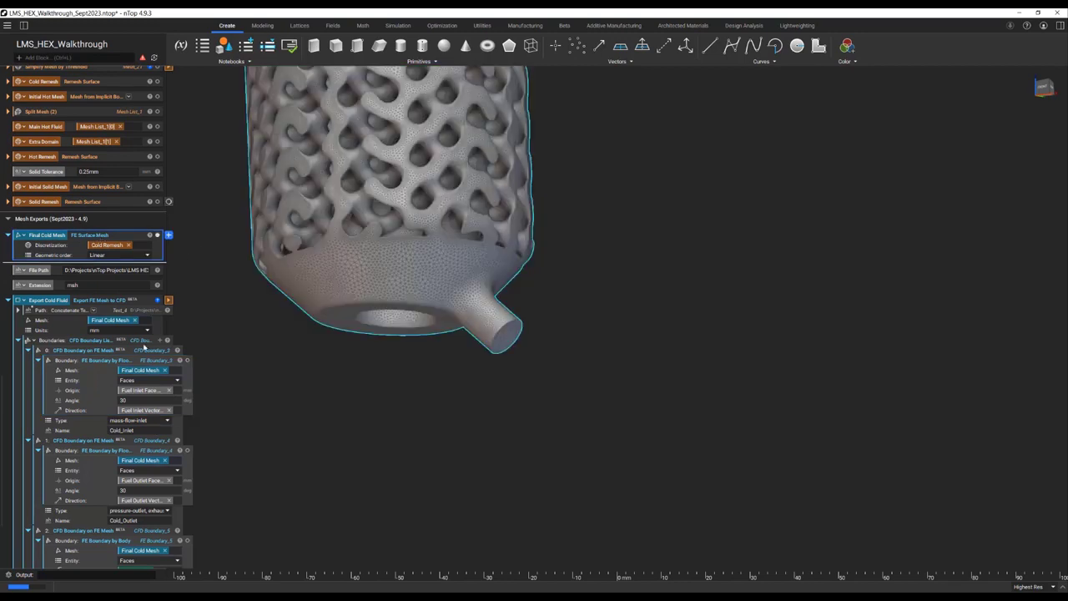
pyautogui.click(125, 400)
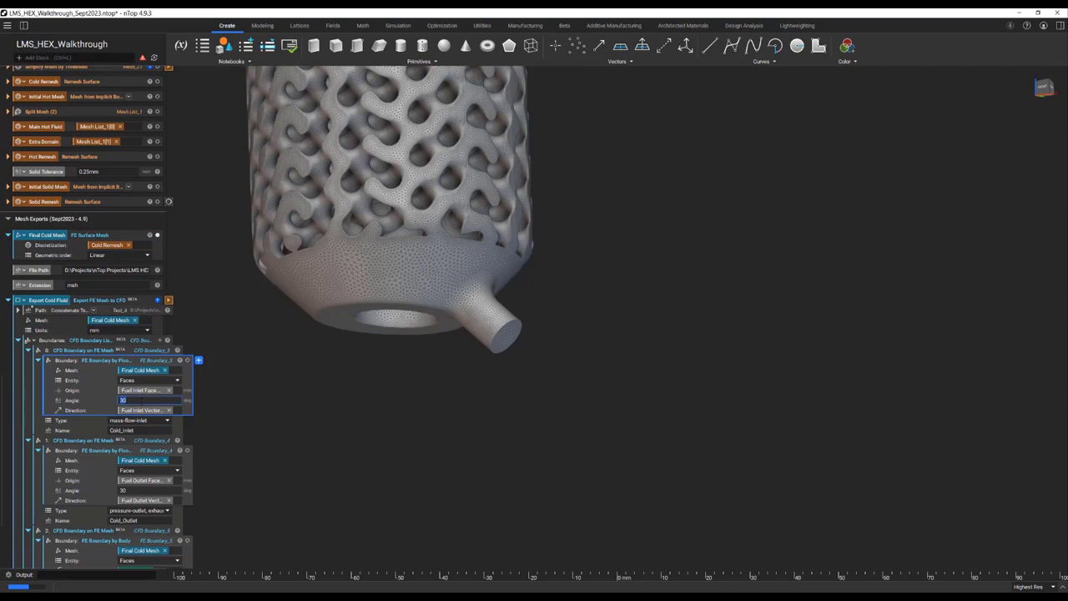
pyautogui.click(167, 410)
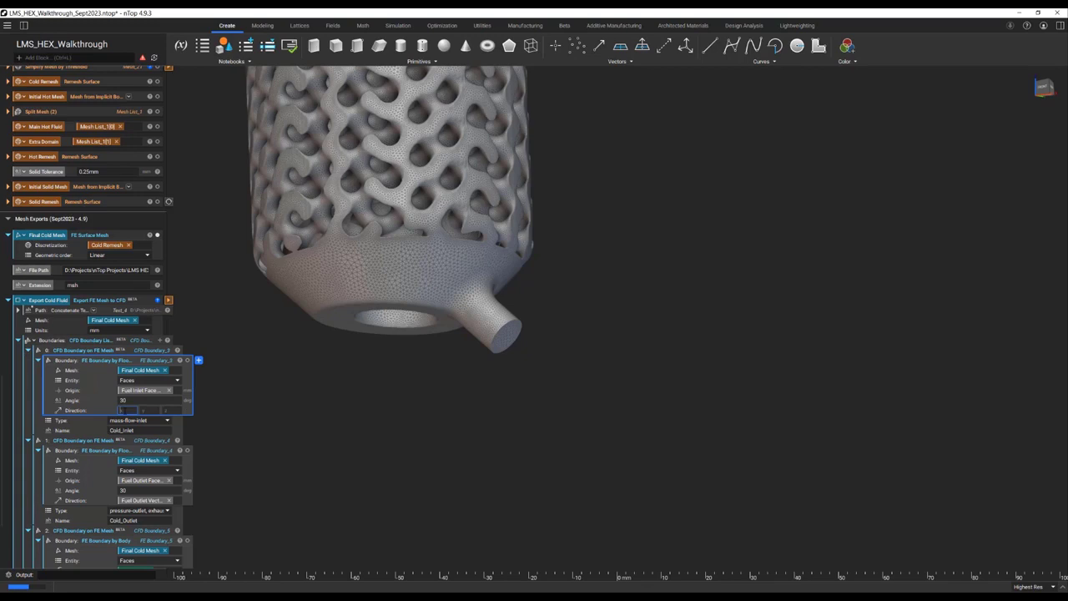
pyautogui.write('0')
pyautogui.press('Tab')
pyautogui.write('0')
pyautogui.press('Tab')
pyautogui.write('0')
pyautogui.press('Return')
pyautogui.press('i')
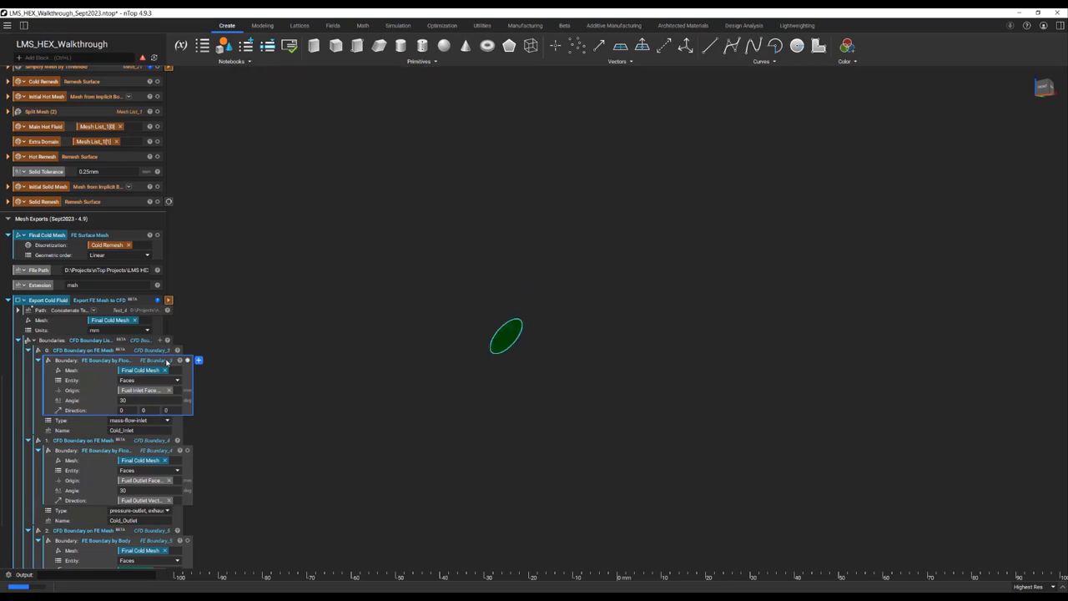
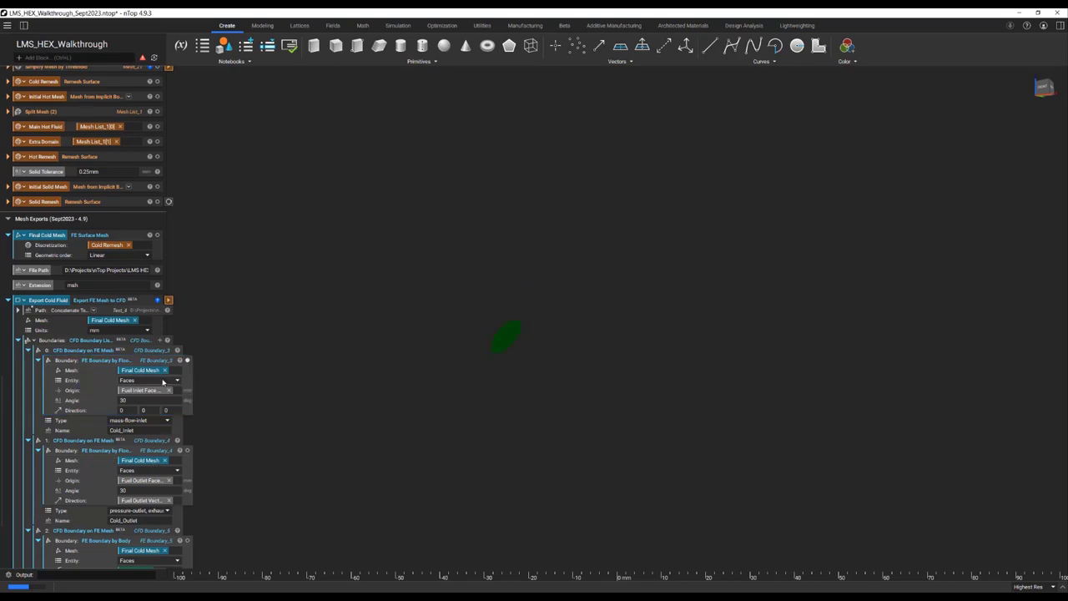
# Step: Display the Fuel Inlet Edge and Fuel Inlet Face references and inspect how they line up at the inlet
pyautogui.scroll(3, 163, 381)
pyautogui.scroll(8, 163, 381)
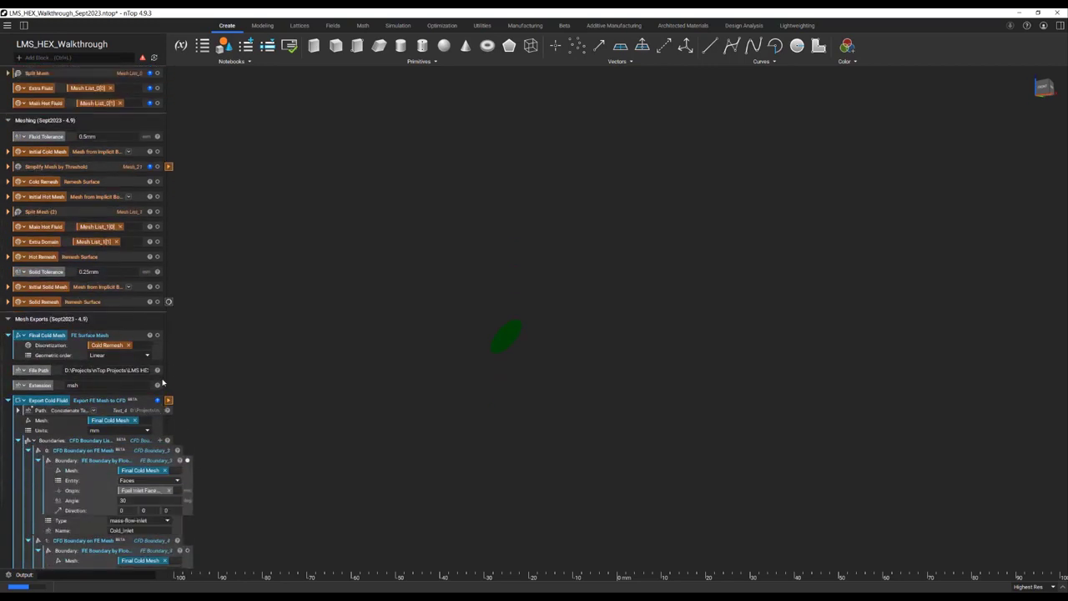
pyautogui.scroll(7, 163, 381)
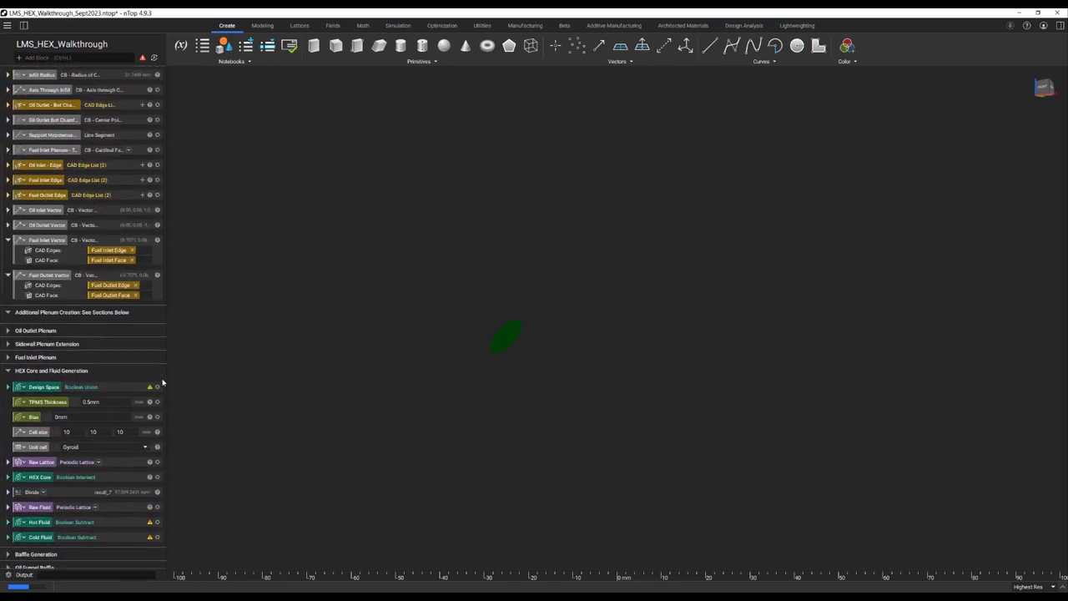
pyautogui.scroll(1, 159, 357)
pyautogui.click(86, 265)
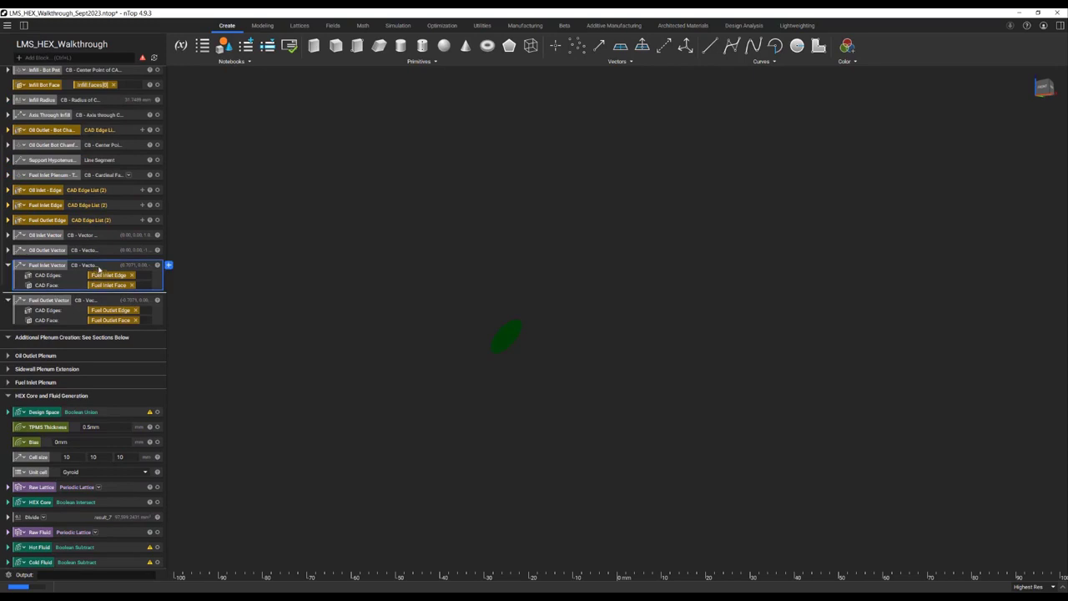
pyautogui.click(155, 207)
pyautogui.click(134, 209)
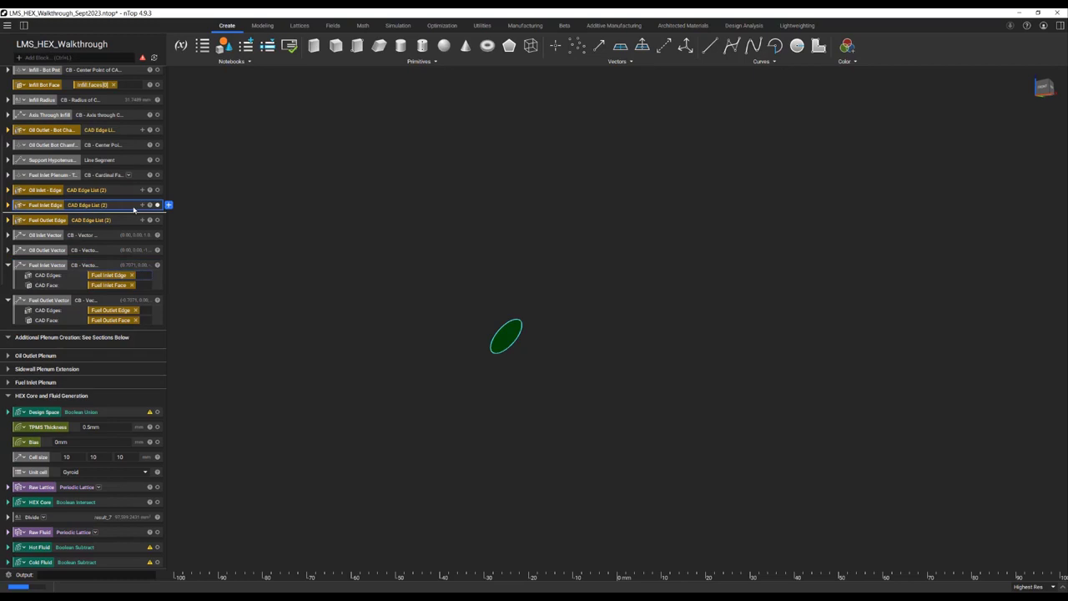
pyautogui.scroll(4, 117, 283)
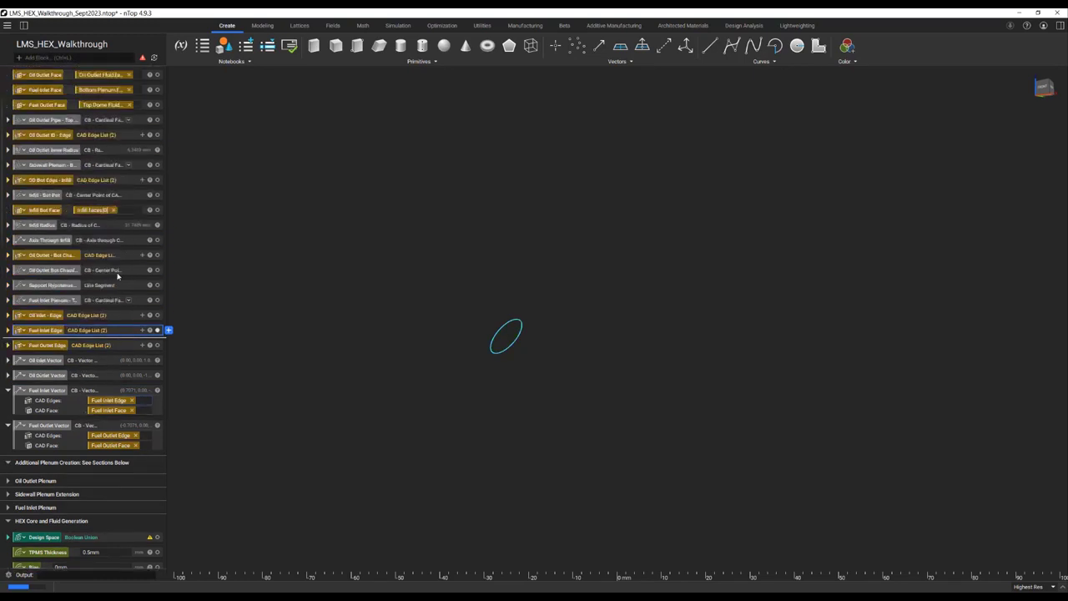
pyautogui.click(156, 165)
pyautogui.moveTo(431, 278)
pyautogui.mouseDown(button='middle')
pyautogui.moveTo(375, 248)
pyautogui.moveTo(442, 264)
pyautogui.mouseUp(button='middle')
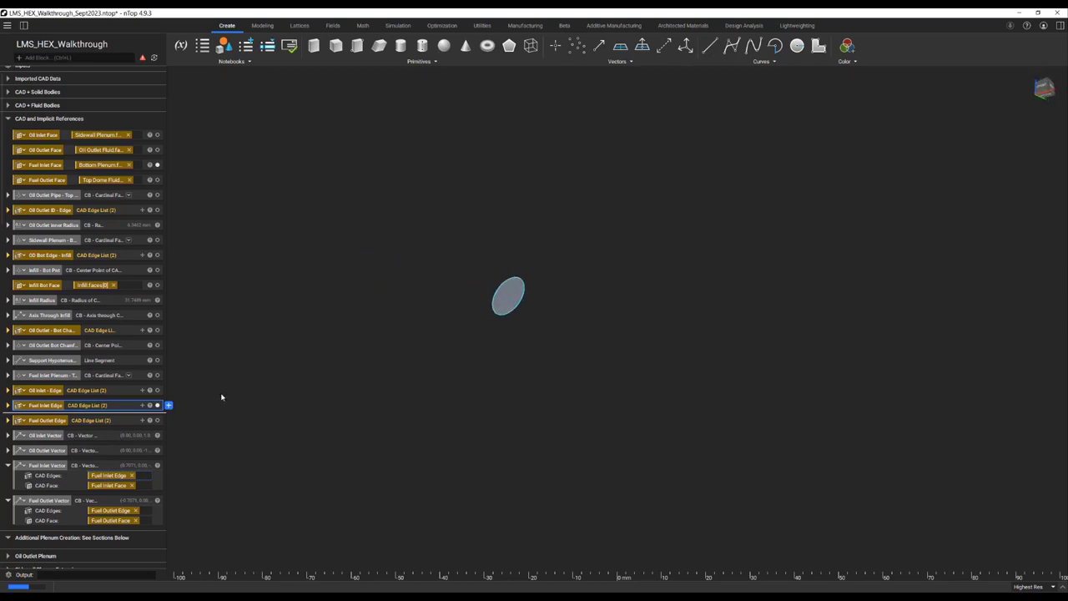
# Step: Open the custom block behind Fuel Inlet Vector, examine its Vector and Hole Axis definitions, and return to the main notebook
pyautogui.click(146, 465)
pyautogui.rightClick(133, 470)
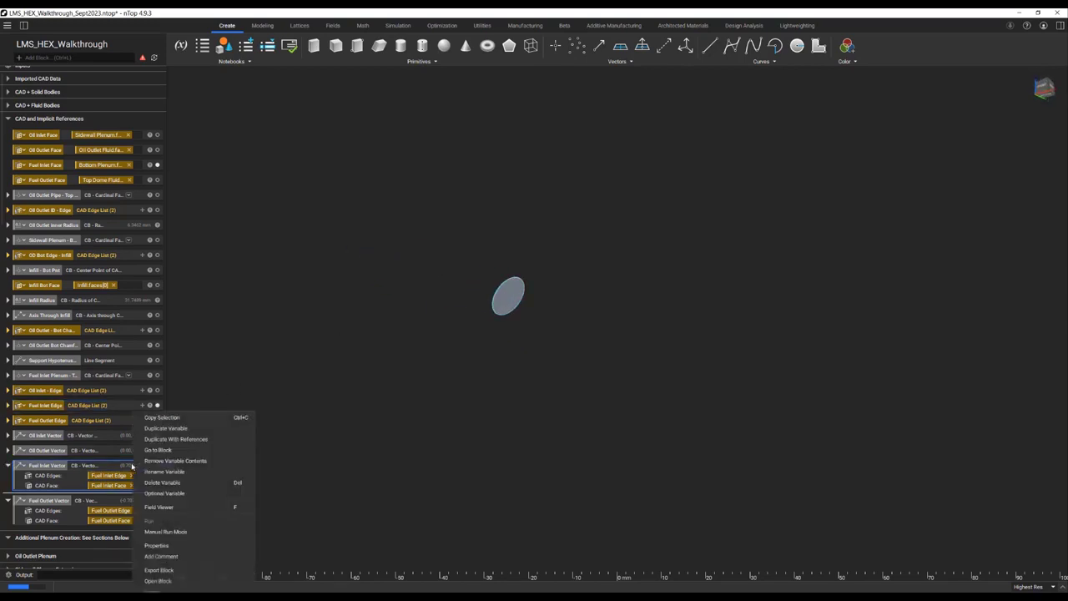
pyautogui.click(167, 580)
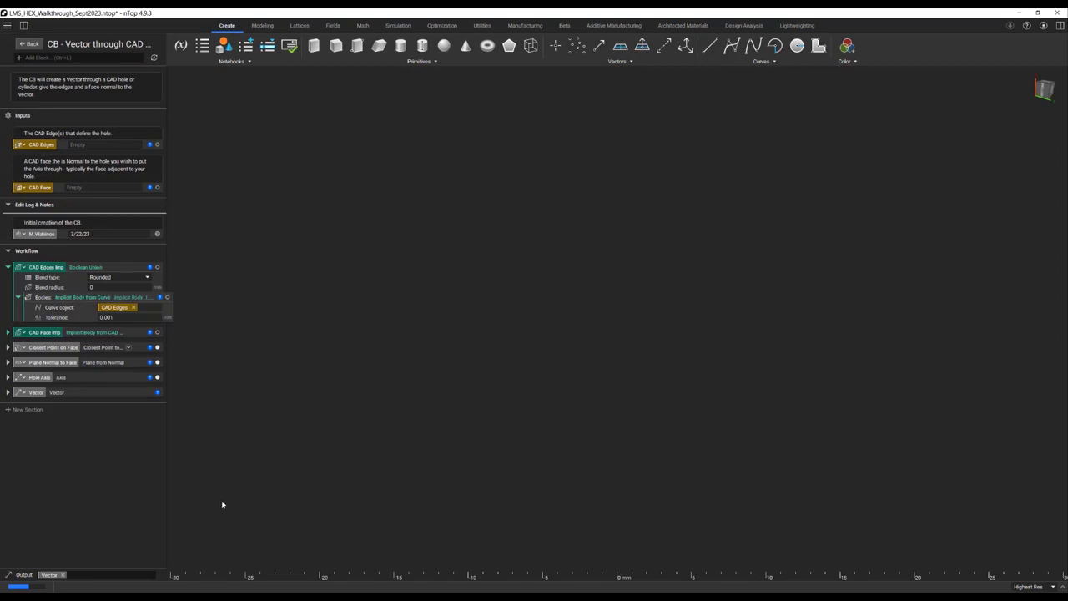
pyautogui.click(9, 393)
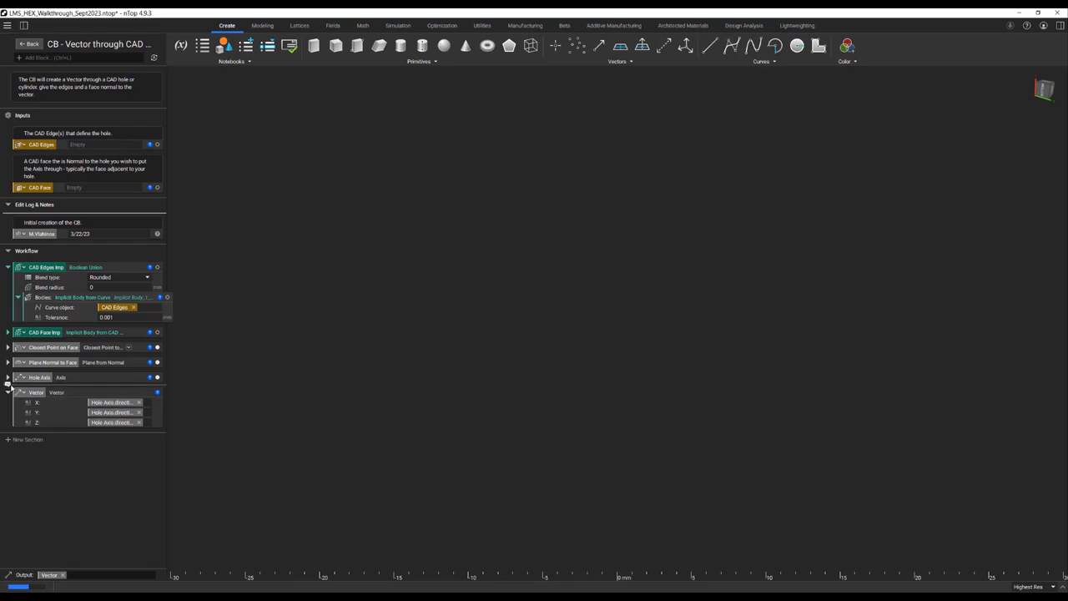
pyautogui.click(8, 377)
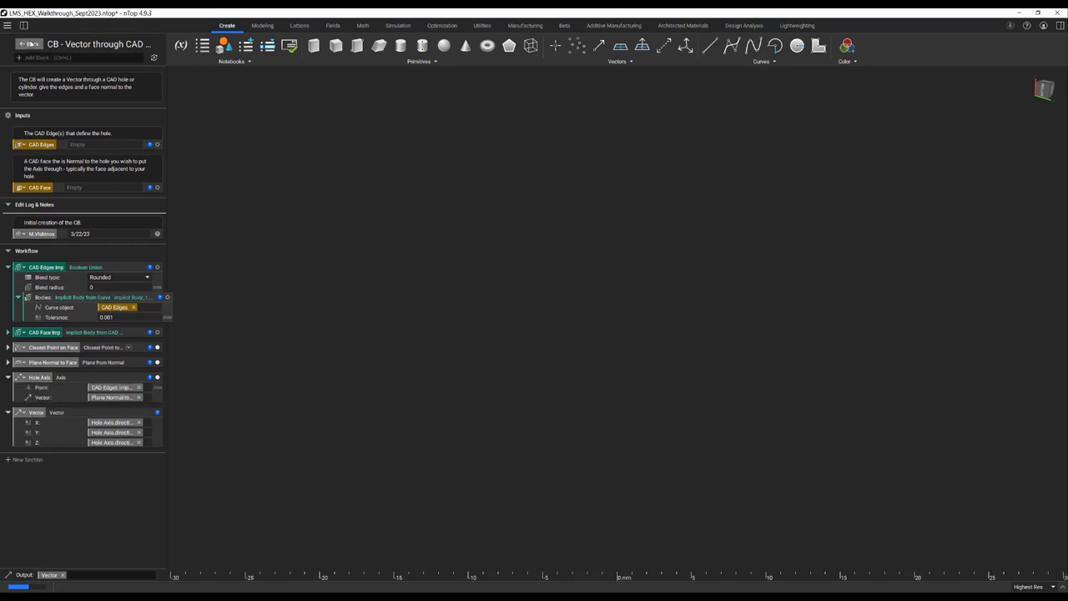
pyautogui.click(28, 44)
# Step: Set the Cold_Inlet flood fill's Direction to the negative of Fuel Inlet Vector
pyautogui.scroll(-3, 84, 511)
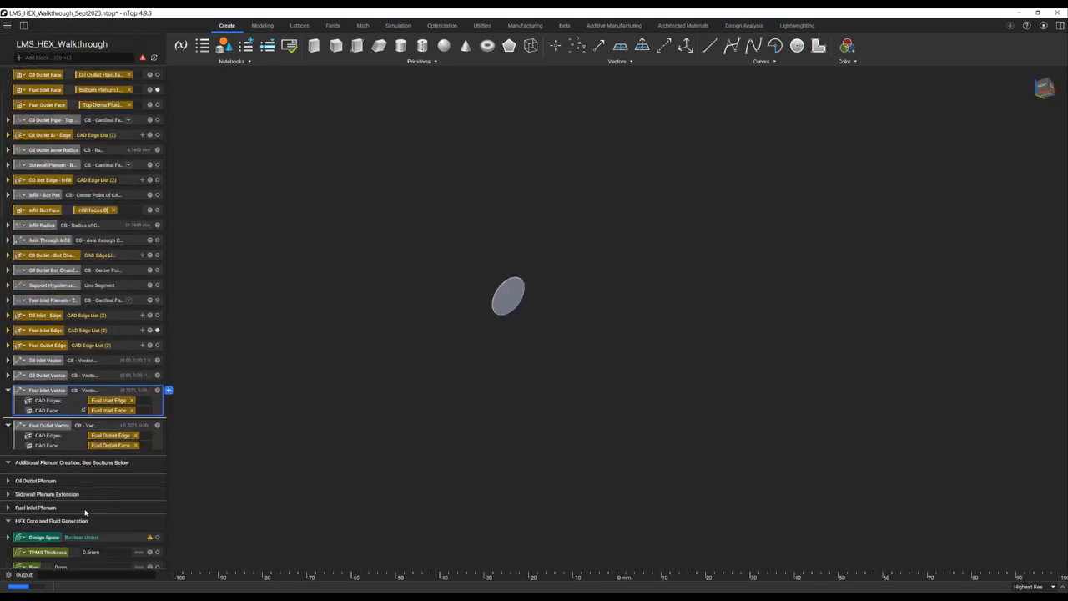
pyautogui.scroll(-15, 84, 512)
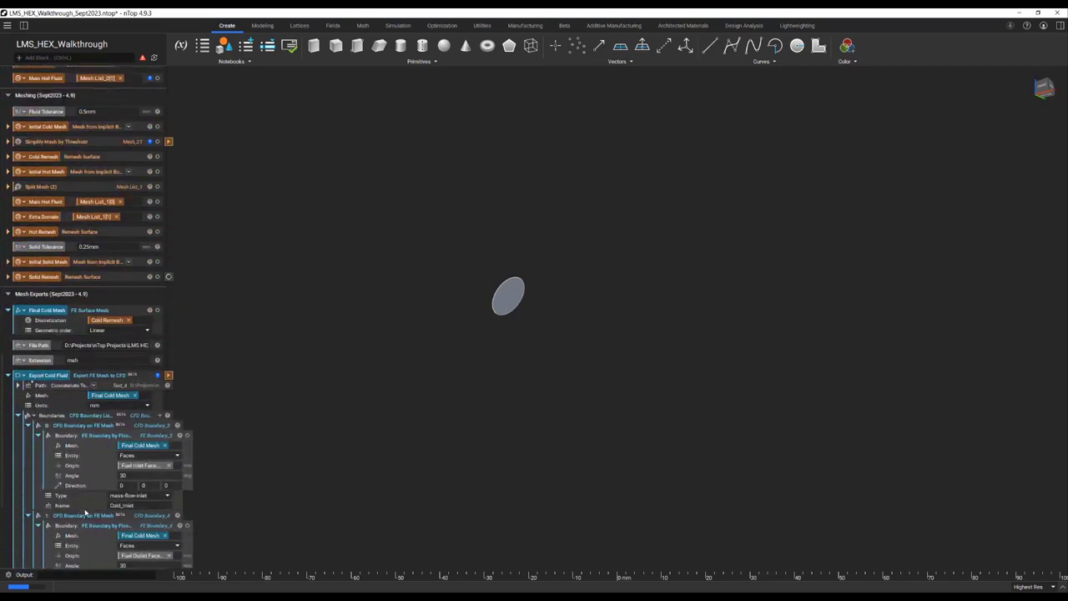
pyautogui.click(166, 309)
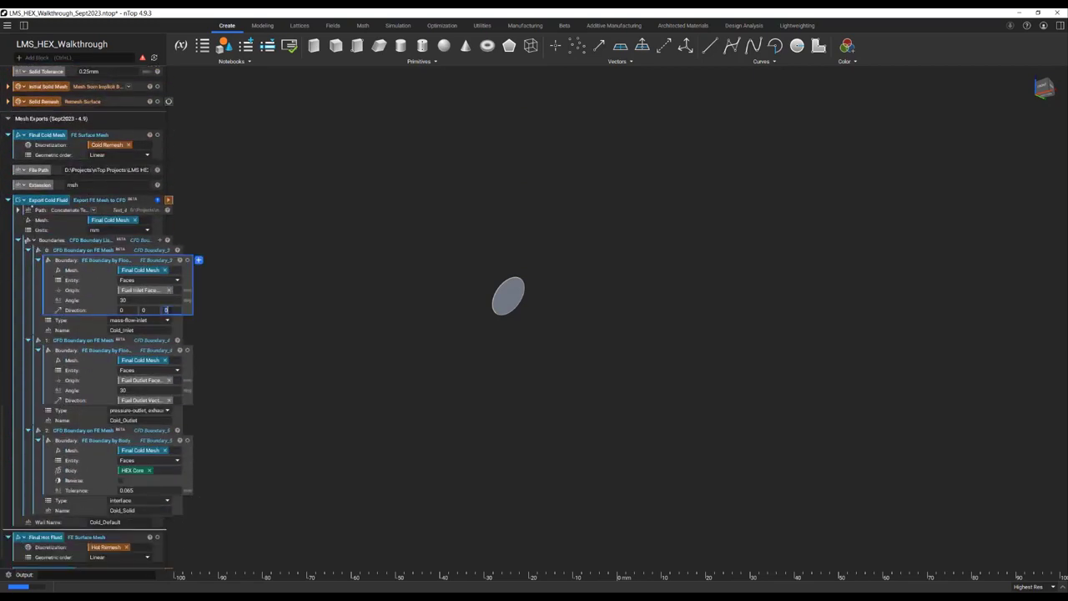
pyautogui.write('F')
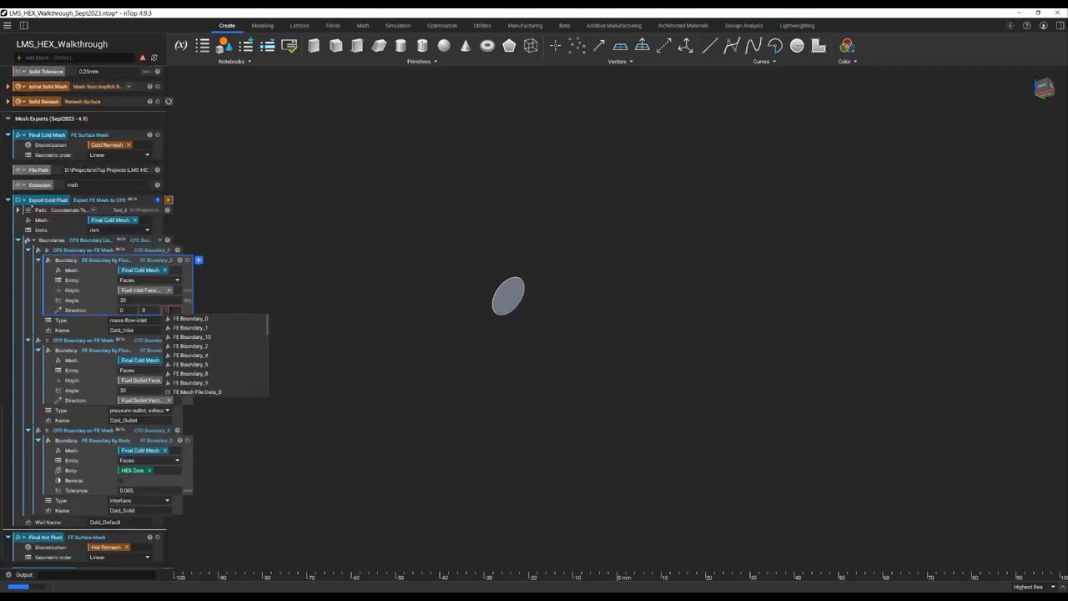
pyautogui.write('uel Inlet Vector')
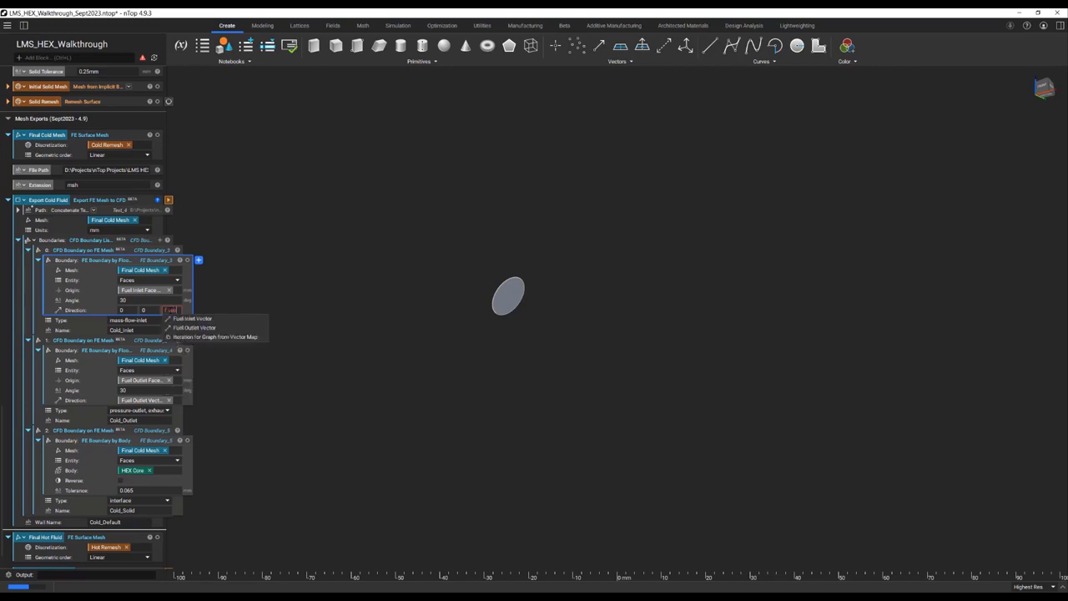
pyautogui.click(201, 320)
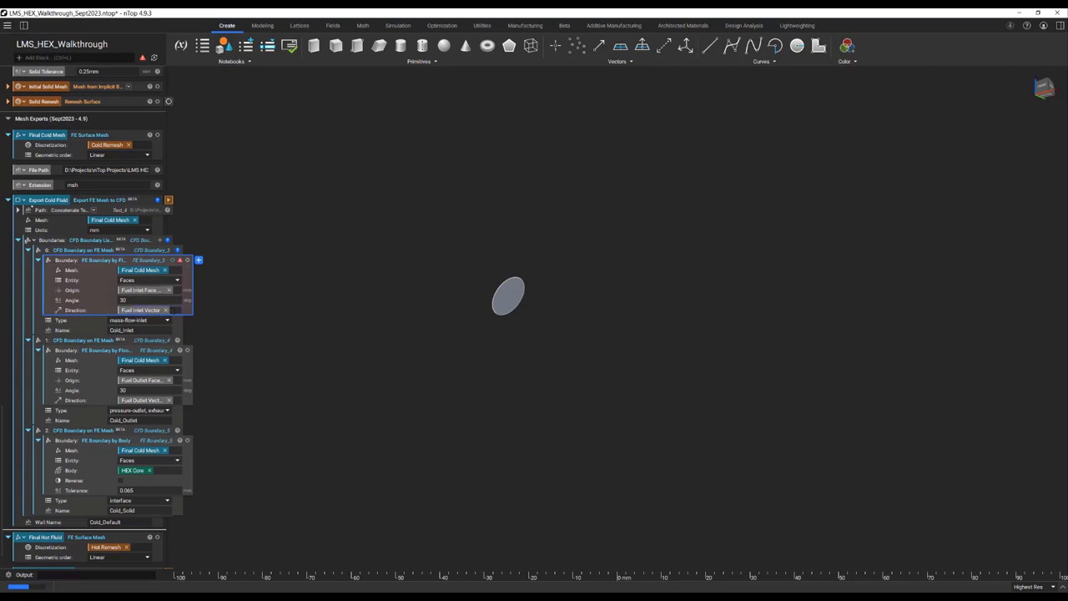
pyautogui.click(174, 310)
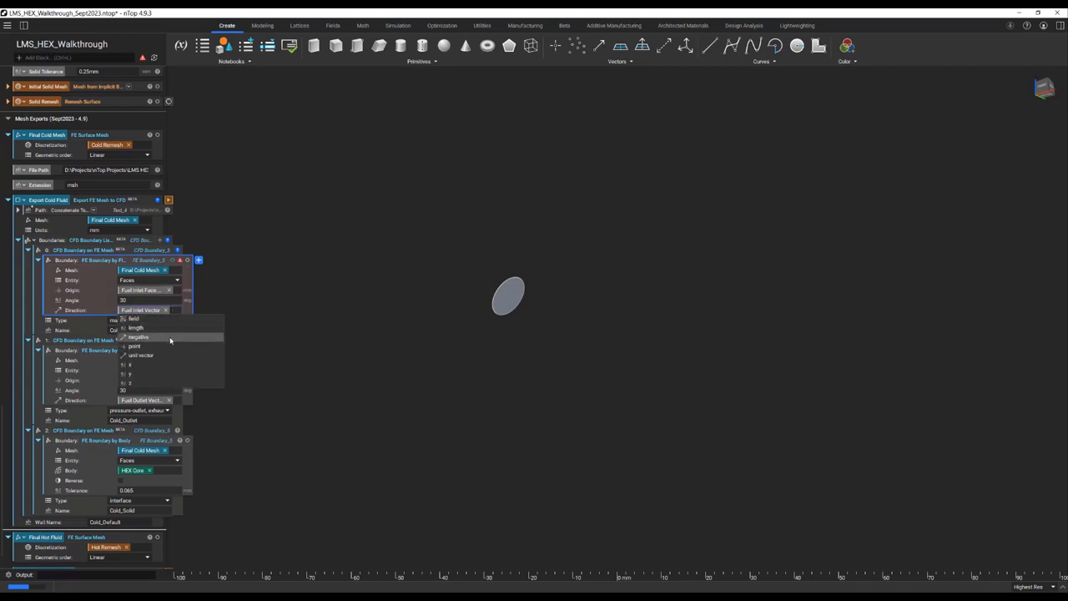
pyautogui.click(304, 326)
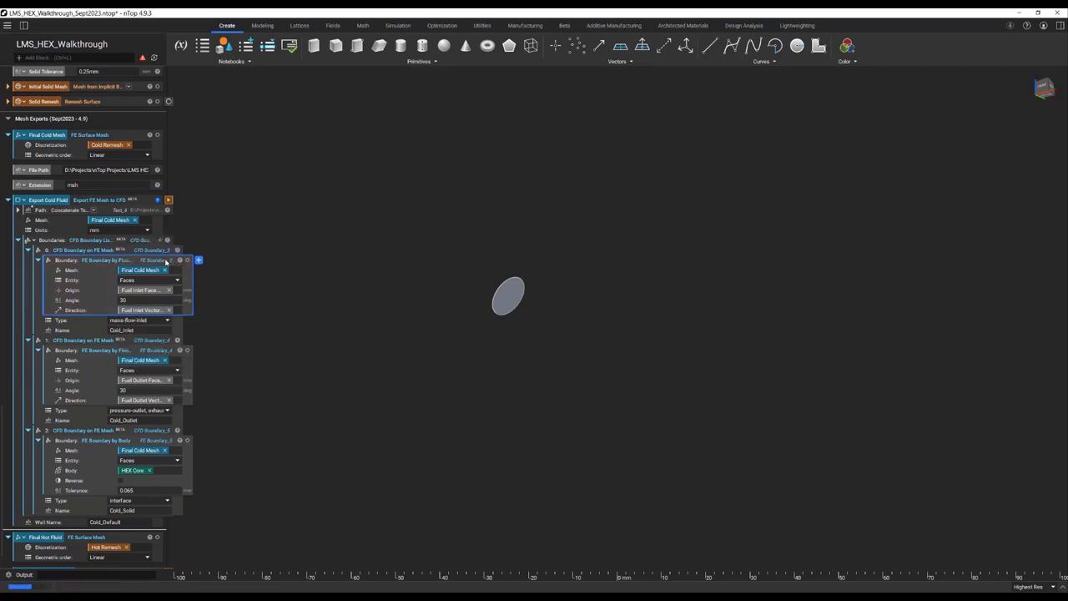
# Step: Set the Cold_Inlet flood fill's Angle to 20 degrees and examine its coverage around the inlet pipe
pyautogui.click(123, 300)
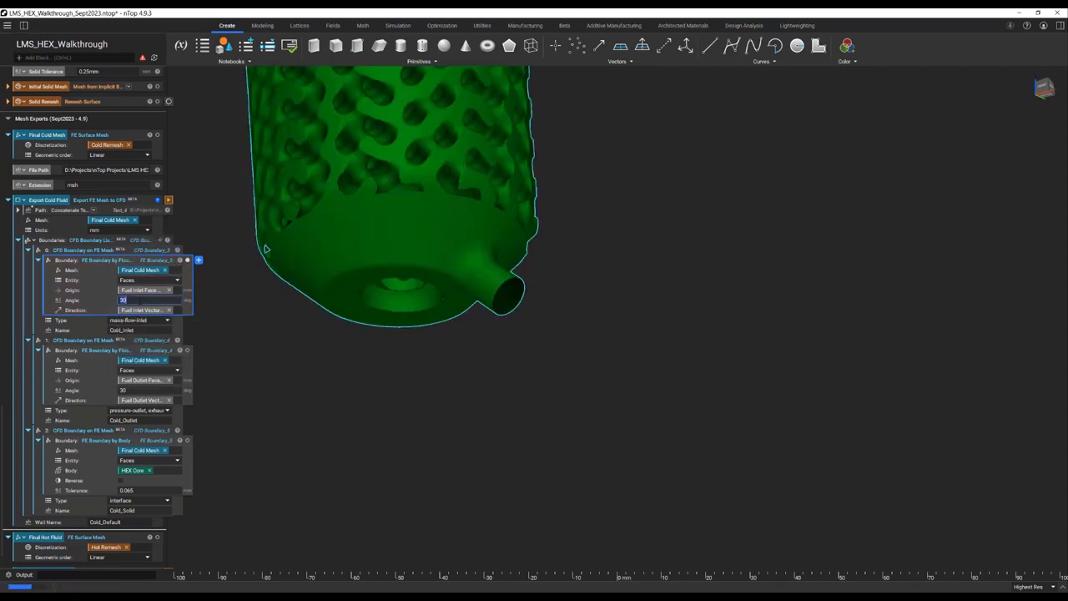
pyautogui.write('20')
pyautogui.moveTo(266, 248); pyautogui.dragTo(551, 355, button='right')
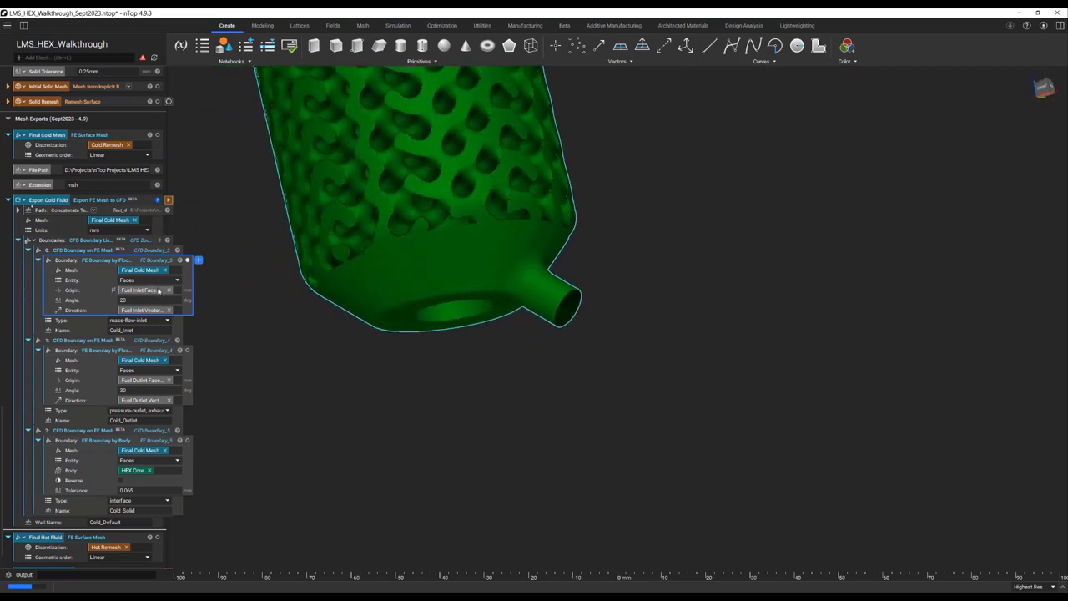
pyautogui.moveTo(171, 290)
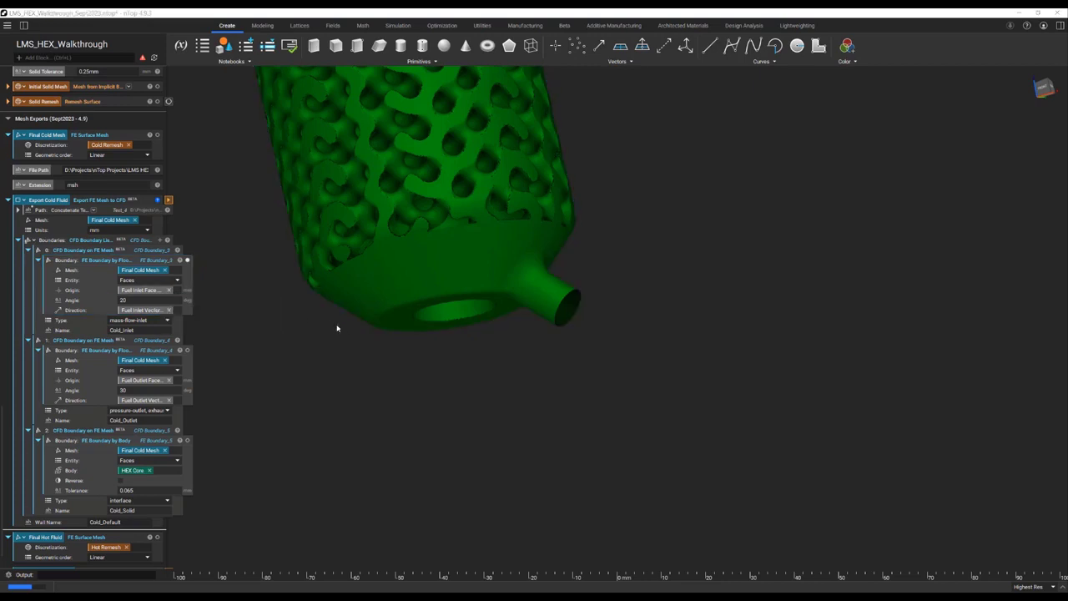
pyautogui.moveTo(344, 334); pyautogui.dragTo(376, 342, button='right')
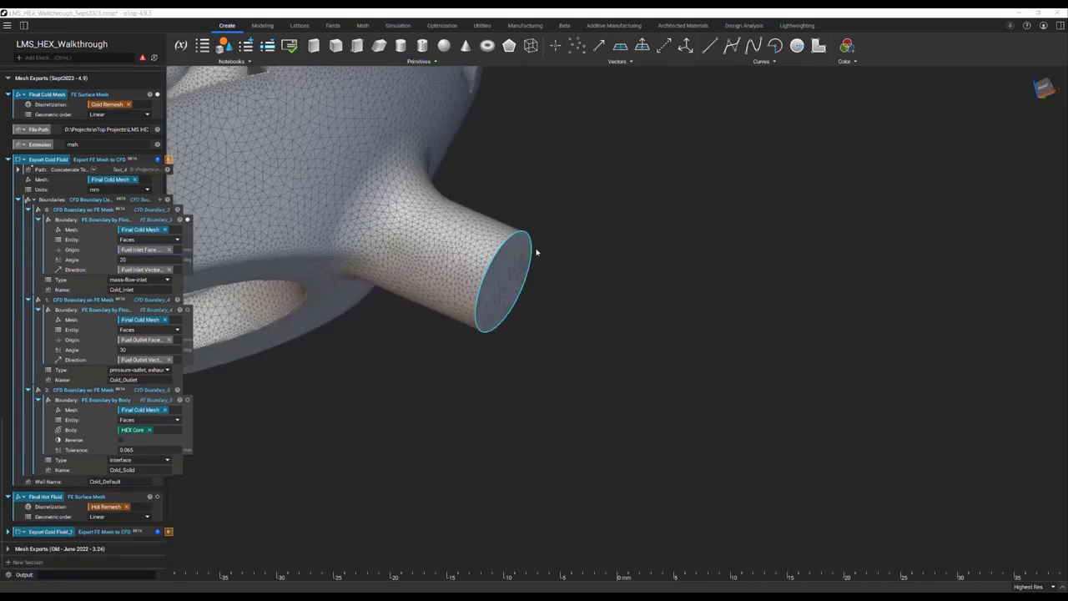
# Step: Compare the Cold_Inlet boundary with Final Cold Mesh, then create a new flood fill boundary from the inlet pipe's end face
pyautogui.click(162, 222)
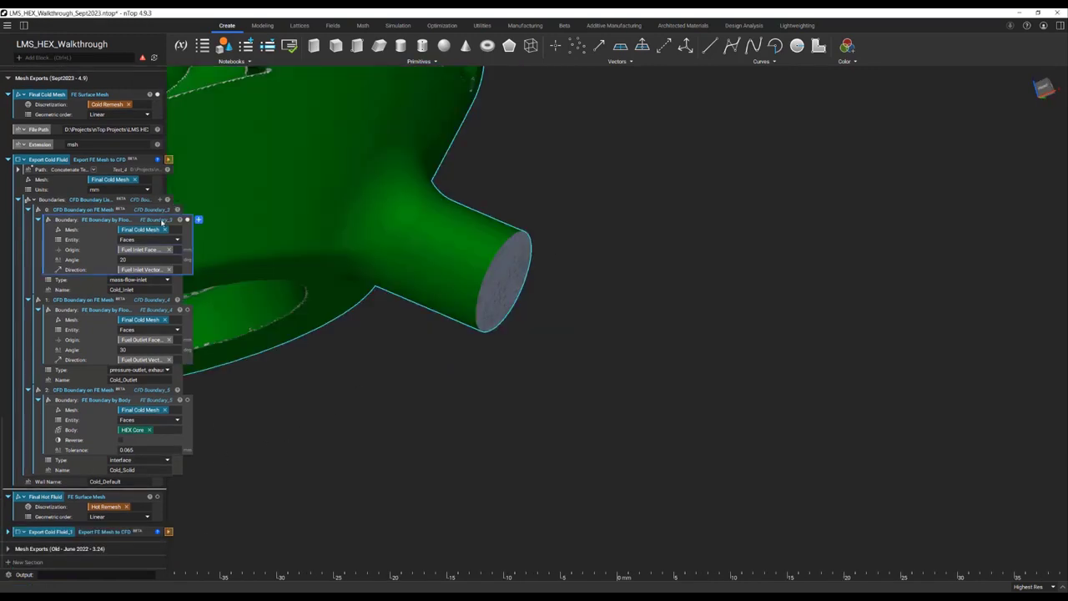
pyautogui.click(118, 97)
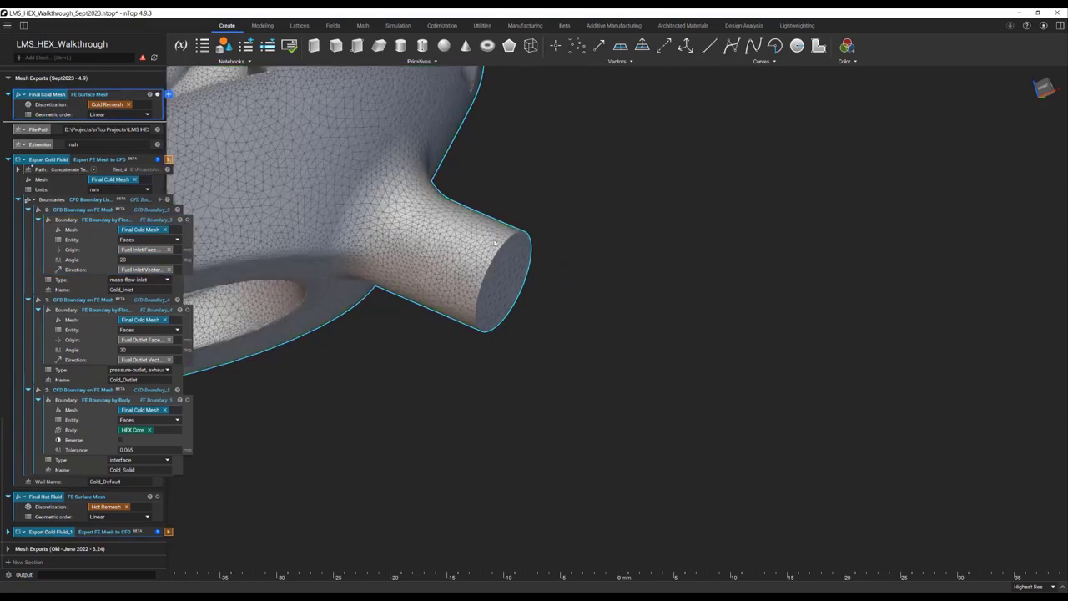
pyautogui.click(529, 293)
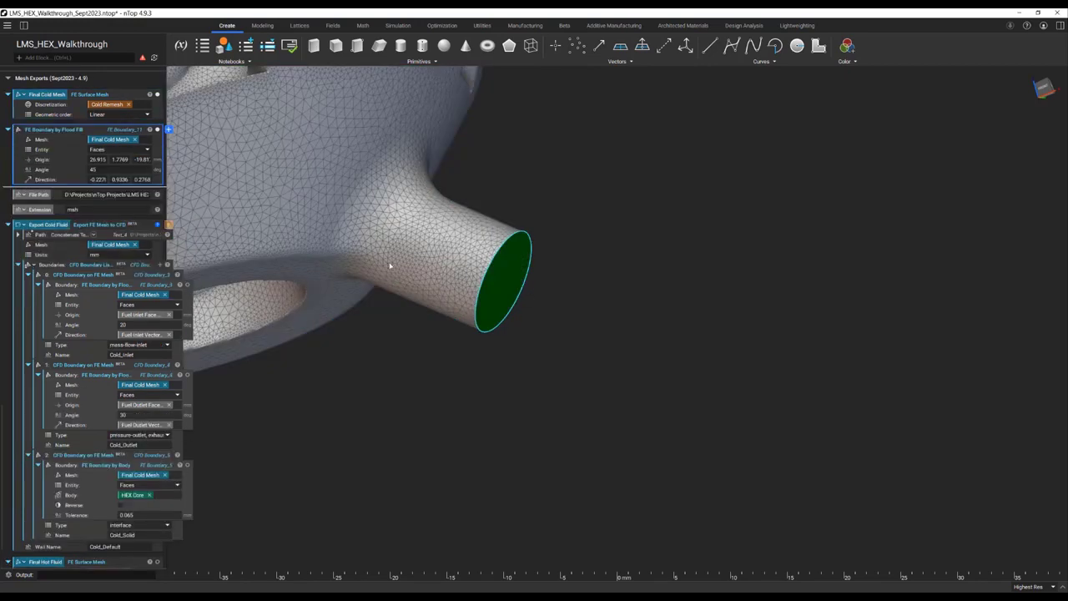
# Step: Make the new flood fill's Origin a separate variable and try it as the Cold_Inlet boundary's Origin
pyautogui.rightClick(60, 161)
pyautogui.click(93, 171)
pyautogui.click(169, 329)
pyautogui.moveTo(37, 130); pyautogui.dragTo(164, 329)
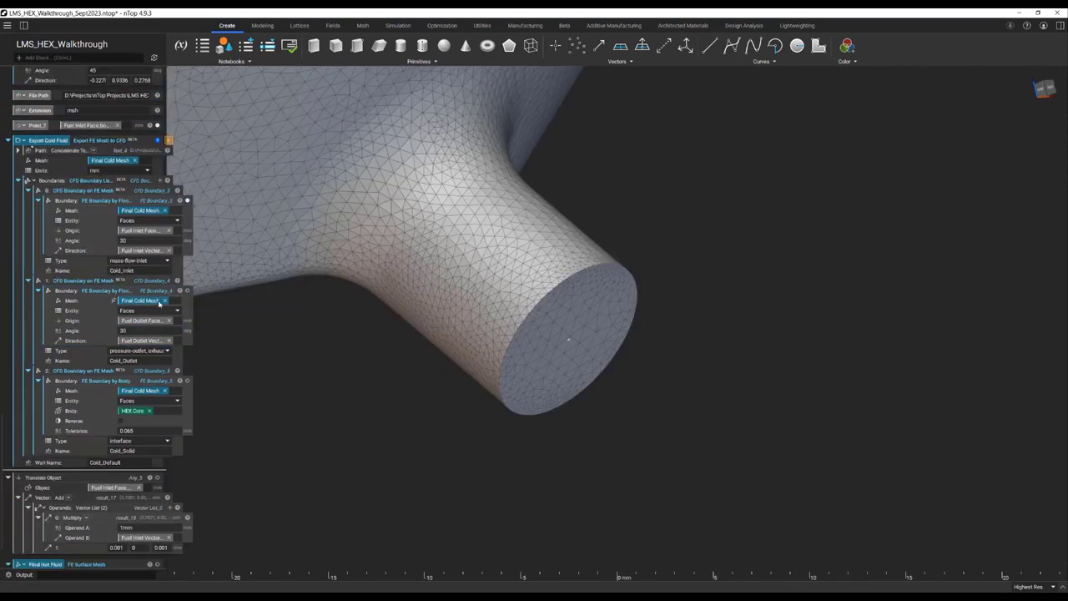
# Step: Display the Cold_Inlet flood fill boundary again and check its coverage at the end of the inlet pipe
pyautogui.scroll(-2, 155, 298)
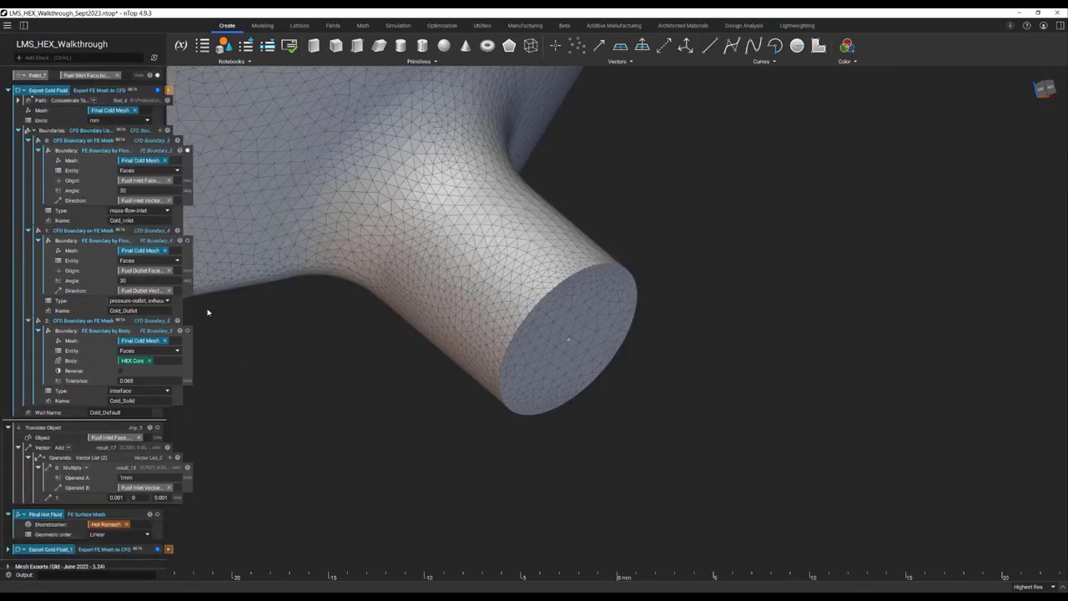
pyautogui.scroll(-5, 381, 385)
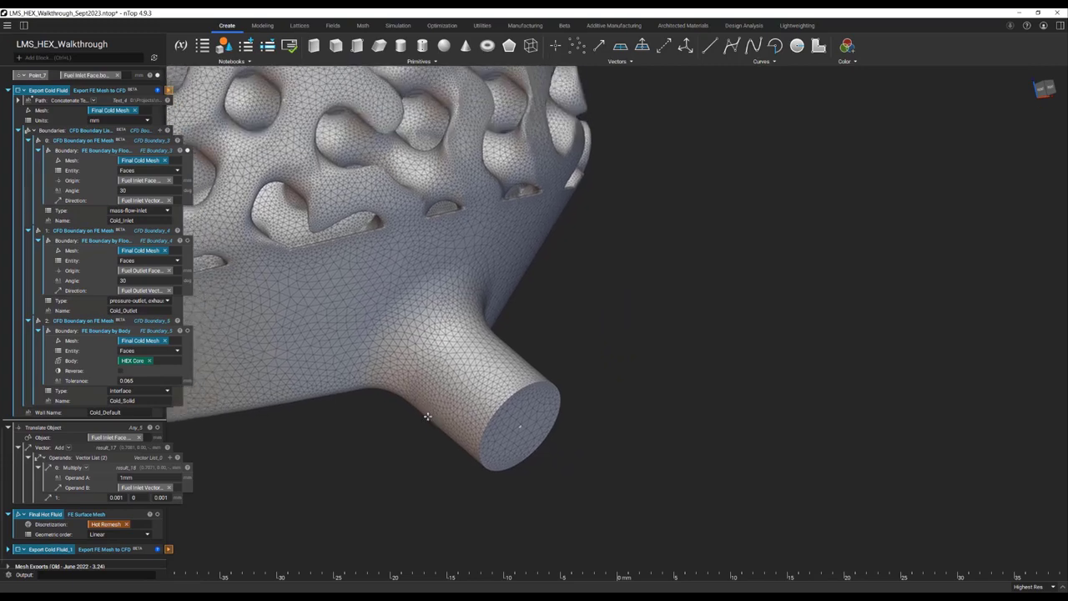
pyautogui.scroll(4, 88, 242)
pyautogui.scroll(1, 101, 270)
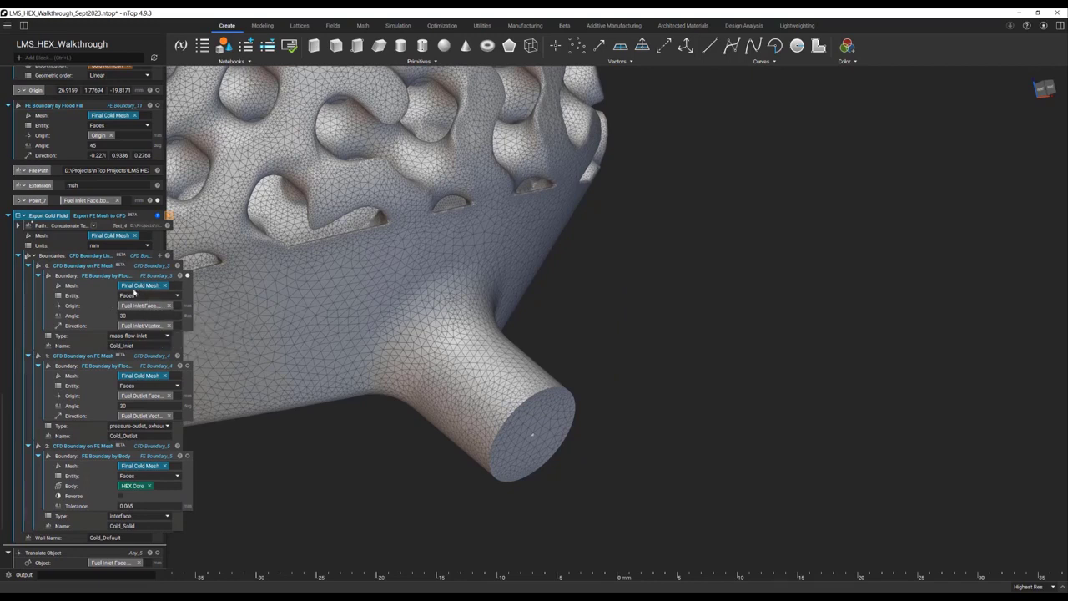
pyautogui.click(152, 275)
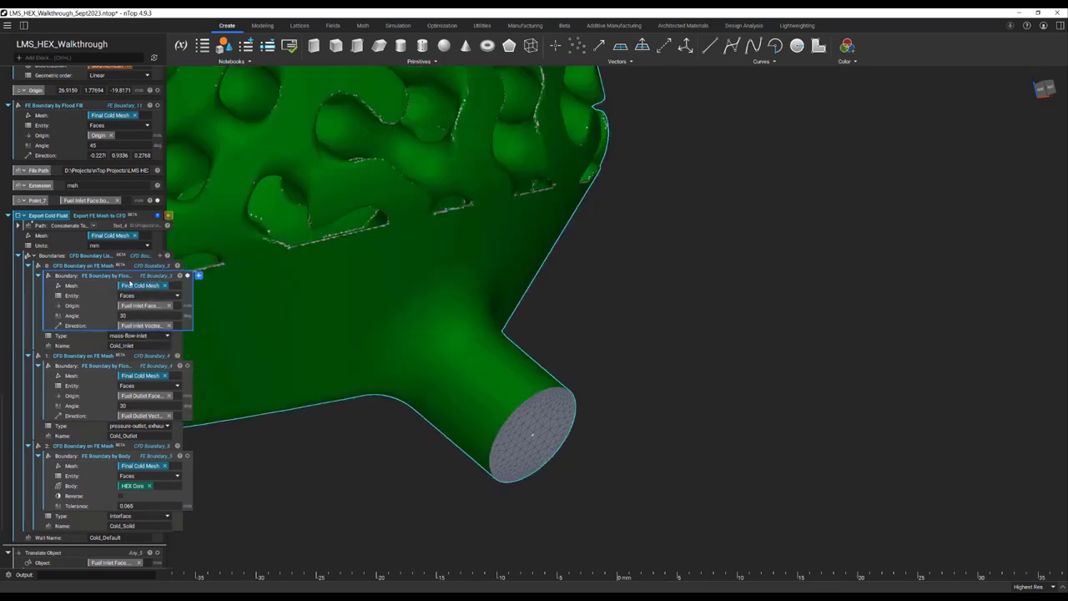
# Step: Display Final Cold Mesh and create another flood fill boundary from the inlet pipe's end face
pyautogui.scroll(-3, 130, 282)
pyautogui.scroll(3, 130, 282)
pyautogui.moveTo(149, 308)
pyautogui.scroll(2, 63, 125)
pyautogui.click(62, 106)
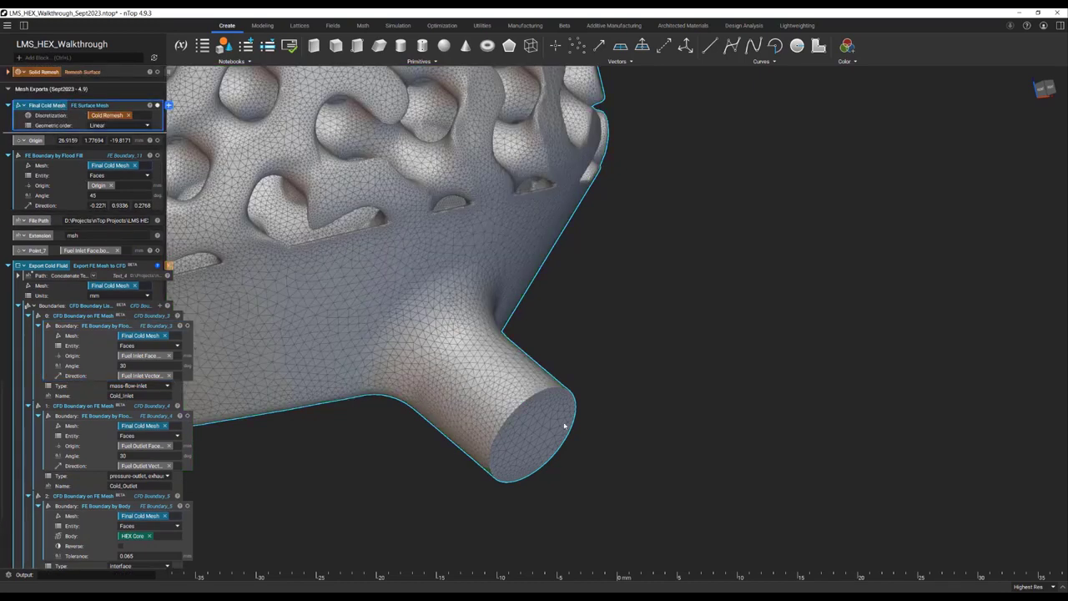
pyautogui.rightClick(529, 438)
pyautogui.click(544, 444)
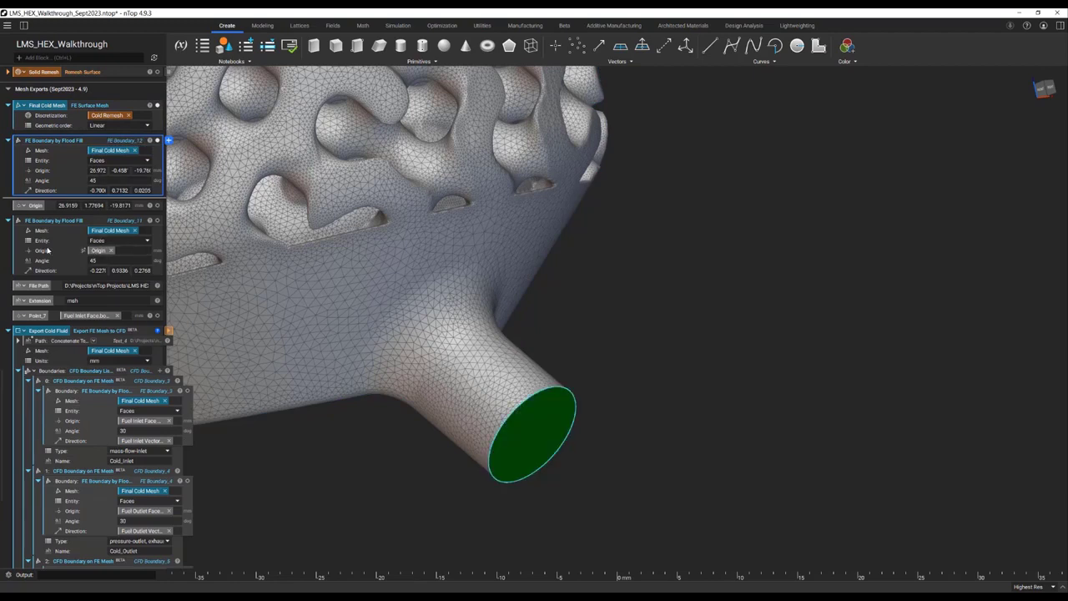
# Step: Try the Origin variable as the Cold_Inlet boundary's Origin and display its flood fill
pyautogui.click(96, 245)
pyautogui.moveTo(34, 206); pyautogui.dragTo(166, 421)
pyautogui.click(167, 391)
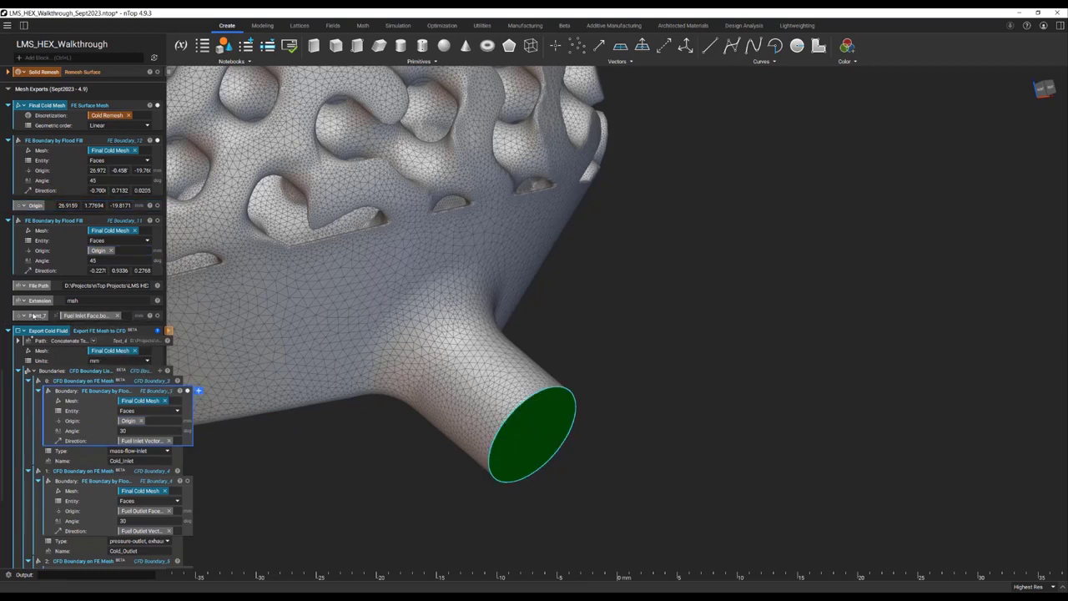
# Step: Display Point_7 together with Final Cold Mesh and examine its location on the inlet pipe's end face
pyautogui.click(33, 315)
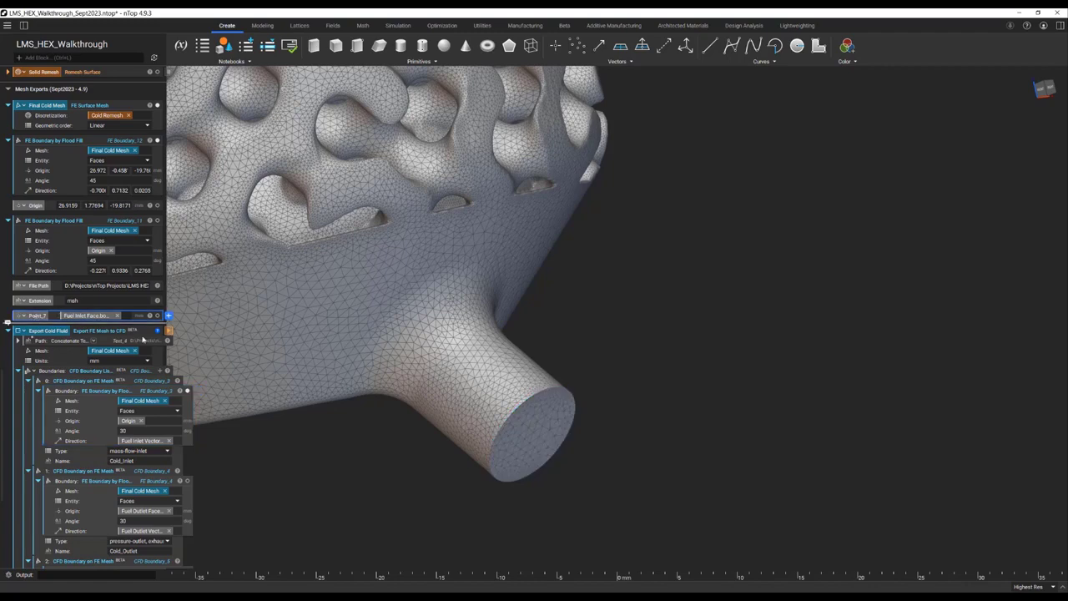
pyautogui.click(157, 105)
pyautogui.click(580, 482)
pyautogui.scroll(8, 569, 466)
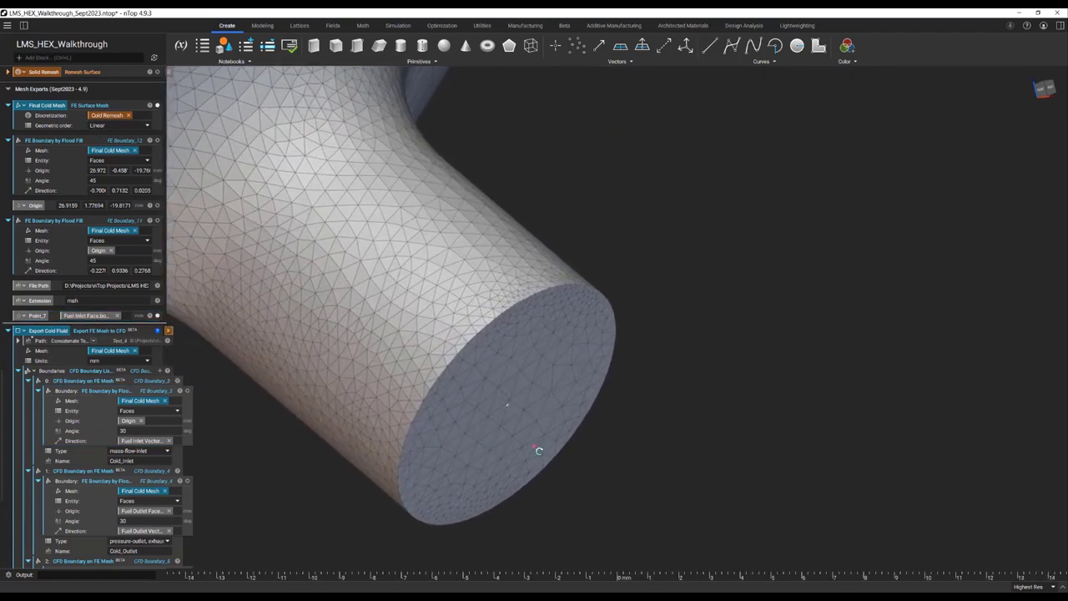
pyautogui.moveTo(577, 465); pyautogui.dragTo(525, 410, button='middle')
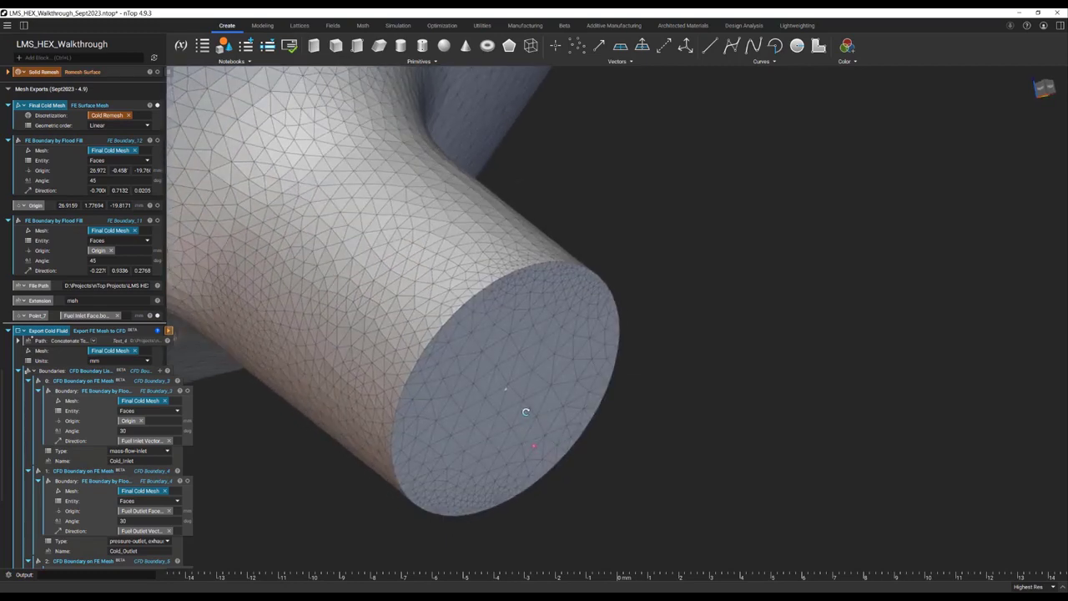
pyautogui.scroll(-3, 526, 414)
pyautogui.scroll(-3, 527, 415)
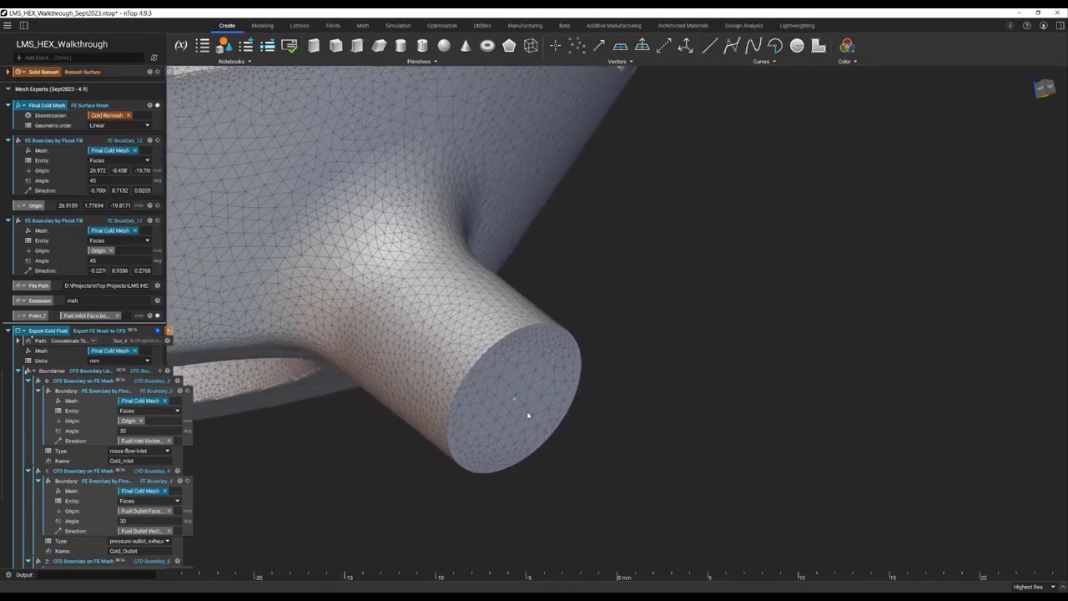
pyautogui.scroll(-1, 529, 414)
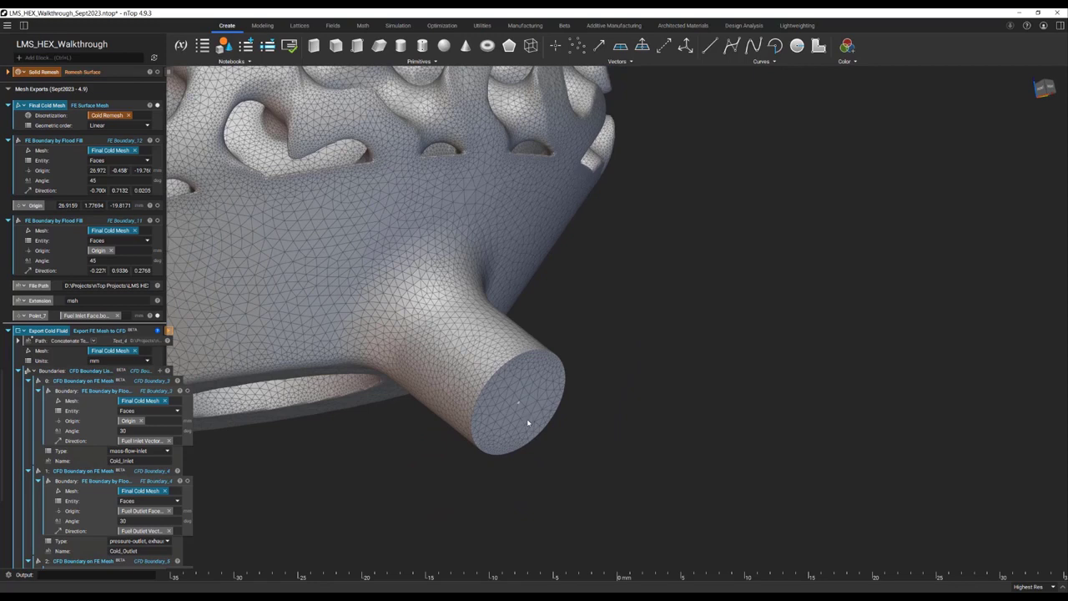
# Step: Display the existing Translate Object's point and compare its location with Point_7 on the inlet face
pyautogui.scroll(-8, 159, 349)
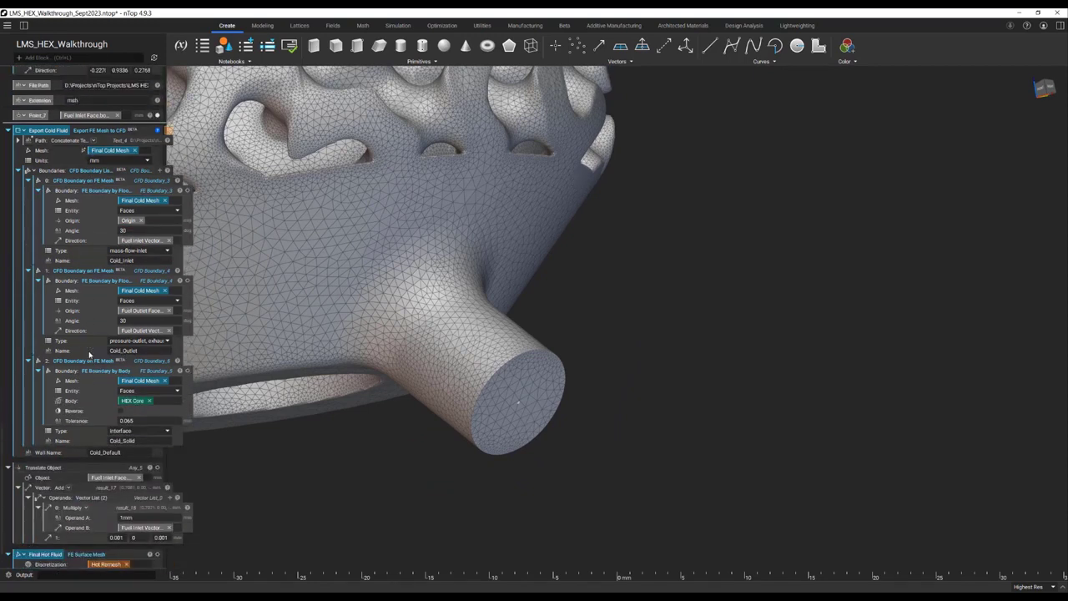
pyautogui.click(125, 473)
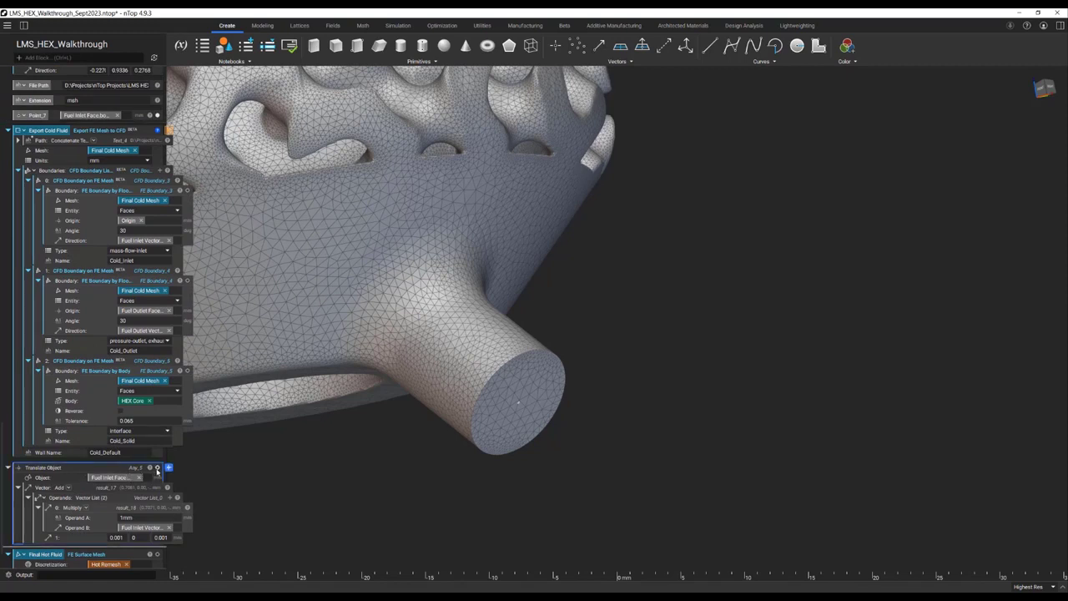
pyautogui.moveTo(359, 444); pyautogui.dragTo(392, 441, button='middle')
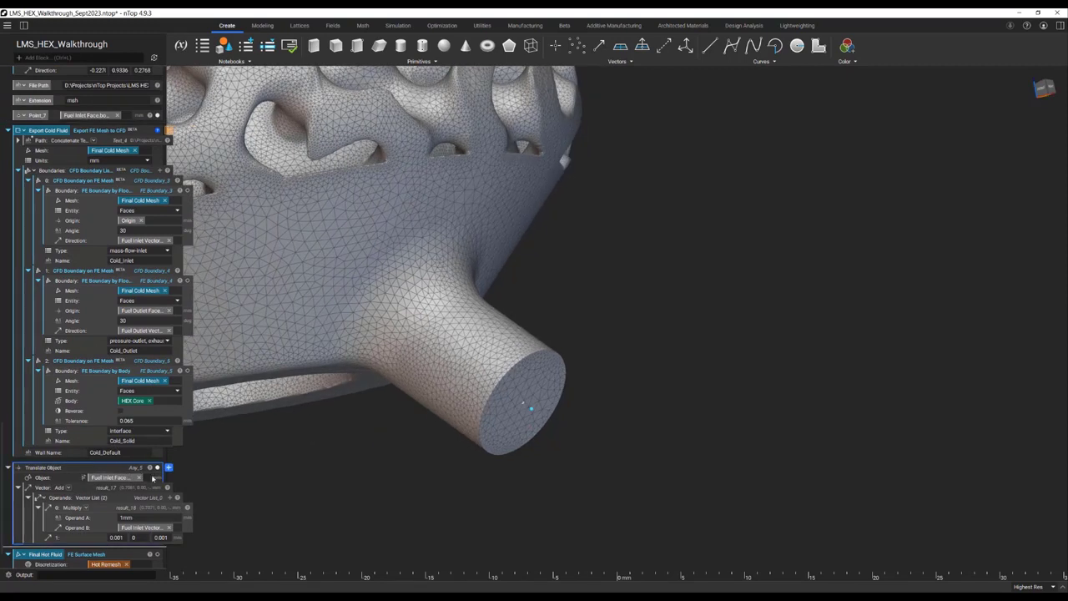
# Step: Add a second Translate Object block below Export Cold Fluid and assign the Fuel Inlet Face point as its Object
pyautogui.click(109, 461)
pyautogui.write('tra')
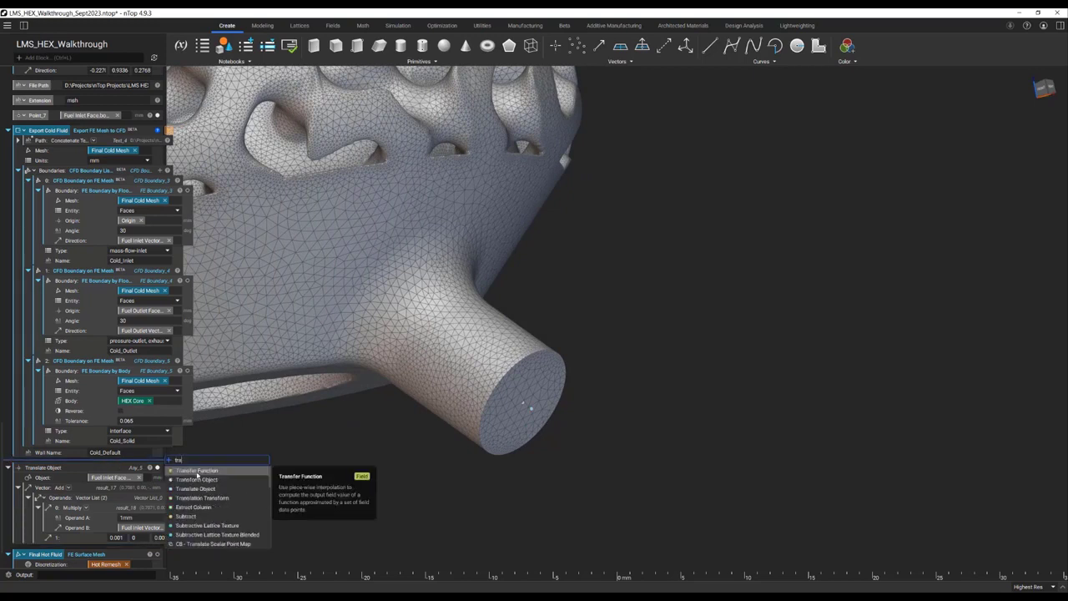
pyautogui.click(229, 491)
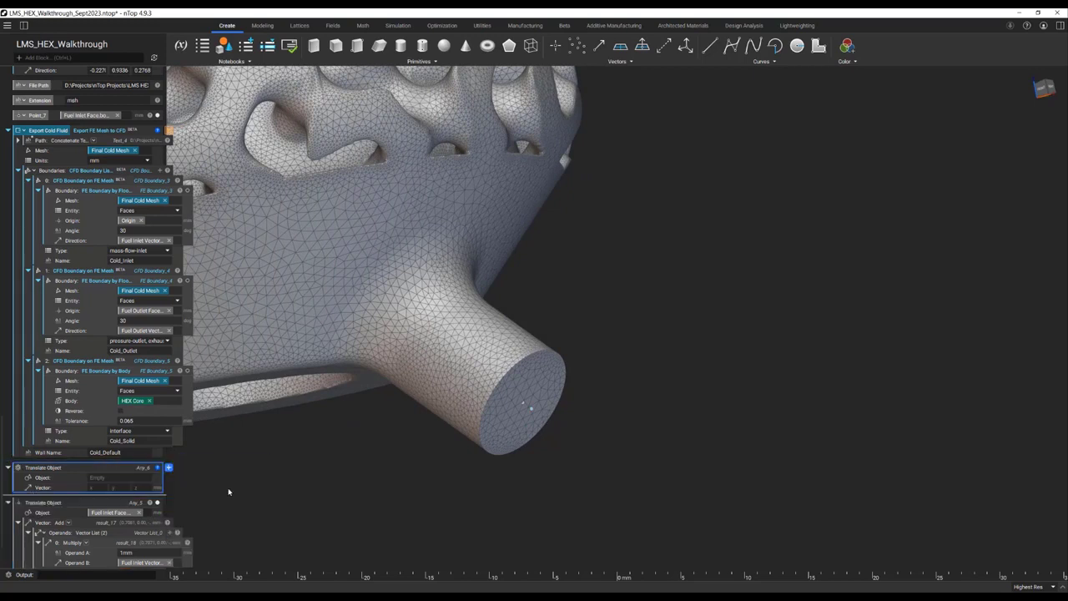
pyautogui.scroll(-1, 130, 505)
pyautogui.scroll(-1, 129, 505)
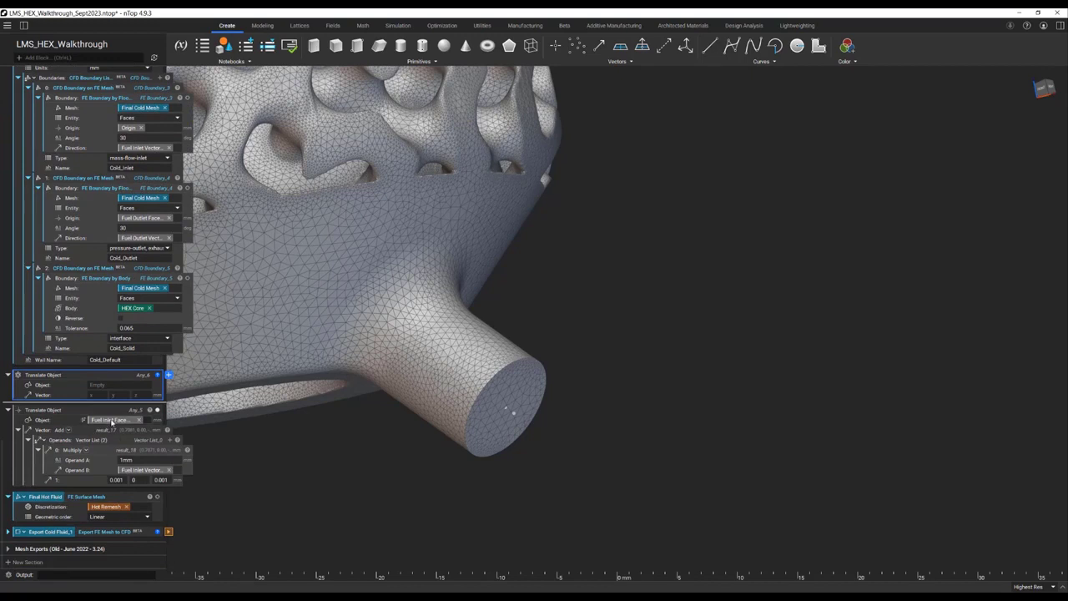
pyautogui.moveTo(117, 415)
pyautogui.moveTo(117, 414); pyautogui.dragTo(119, 390)
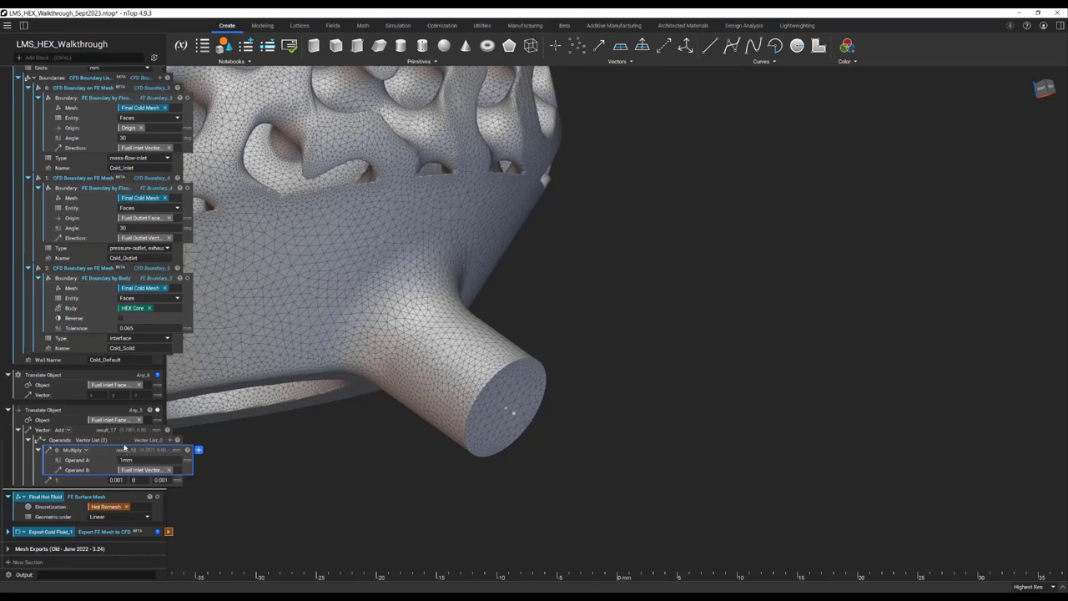
pyautogui.press('Tab')
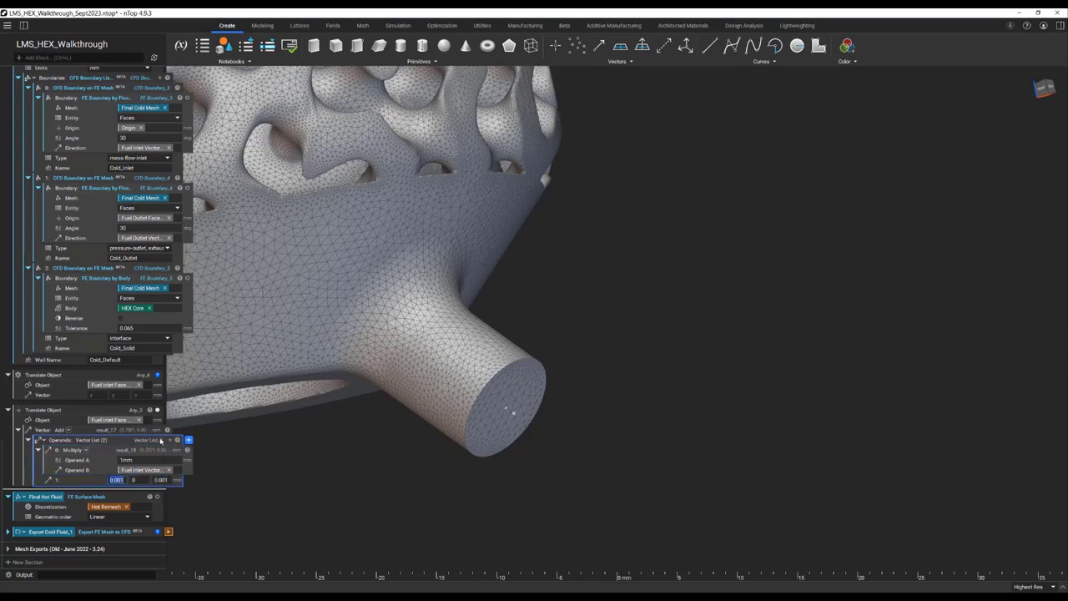
# Step: Use the completed Translate Object block as the Cold_Inlet boundary's Origin and check the flood fill on the inlet face
pyautogui.moveTo(496, 461); pyautogui.dragTo(534, 406, button='middle')
pyautogui.click(132, 412)
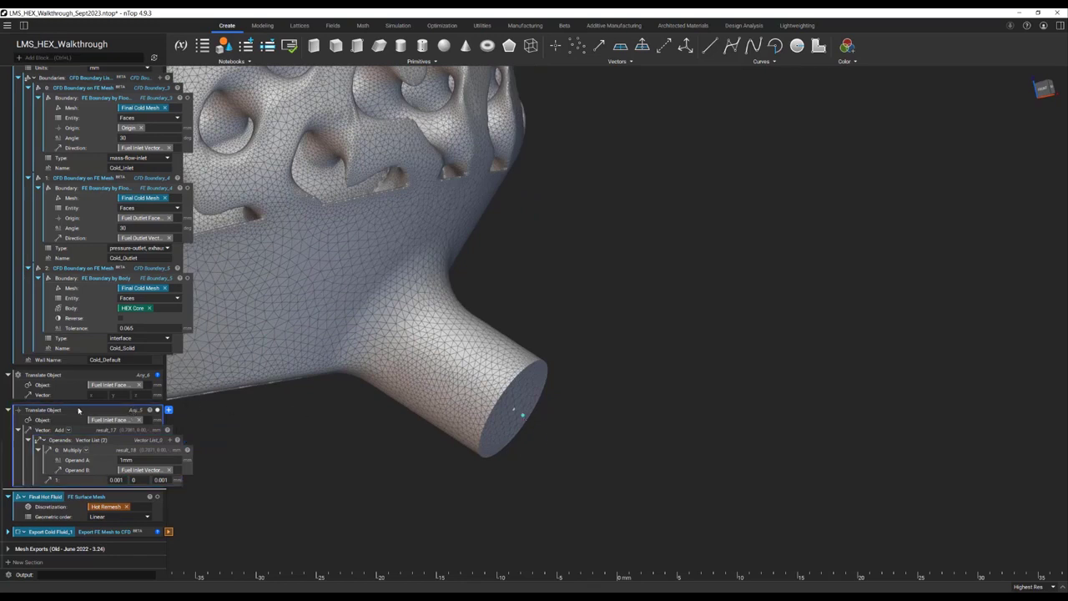
pyautogui.moveTo(63, 412); pyautogui.dragTo(142, 282)
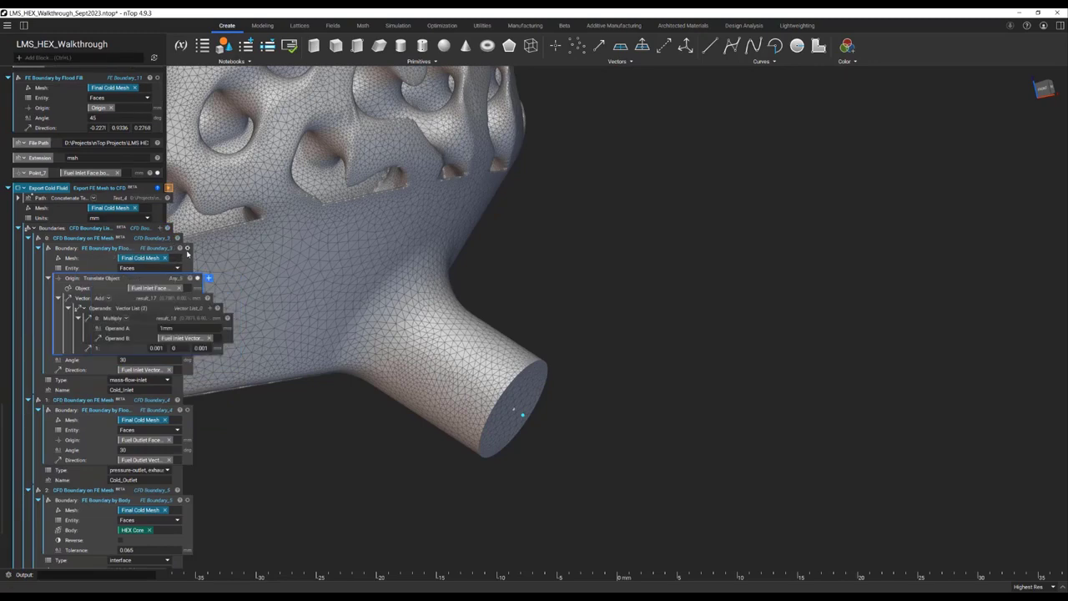
pyautogui.click(188, 250)
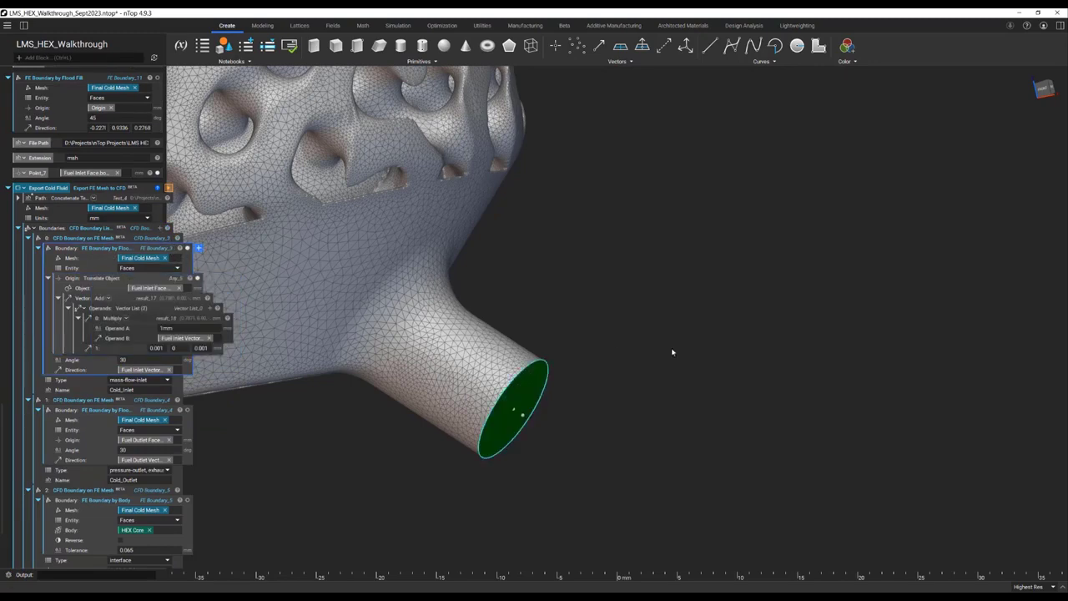
pyautogui.moveTo(673, 353); pyautogui.dragTo(540, 333, button='right')
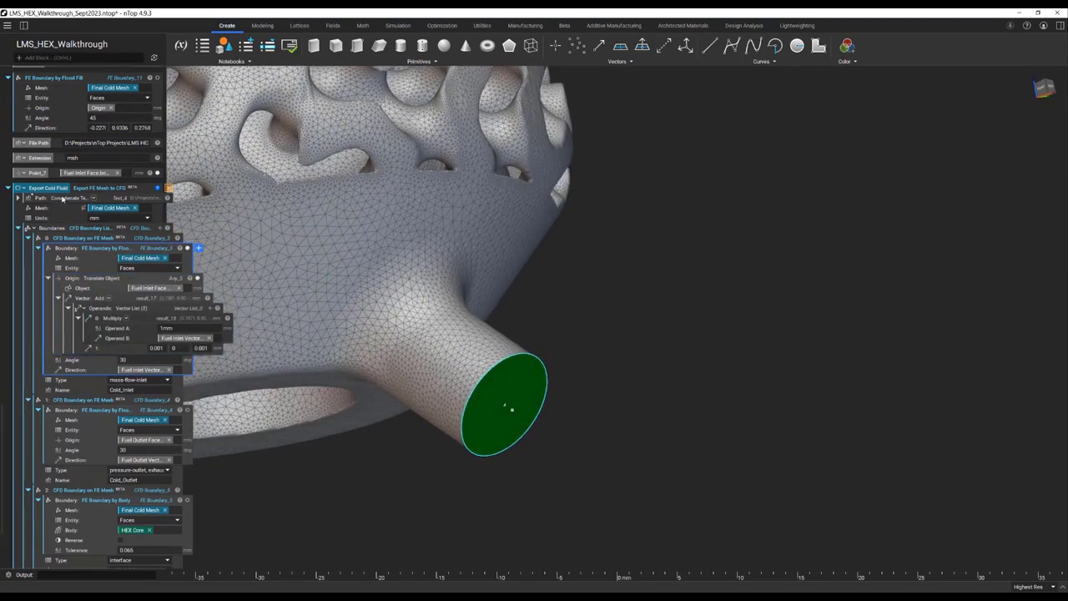
# Step: Delete Point_7, the Origin variable and the two trial flood fill boundaries from the Mesh Exports section
pyautogui.click(45, 173)
pyautogui.press('Delete')
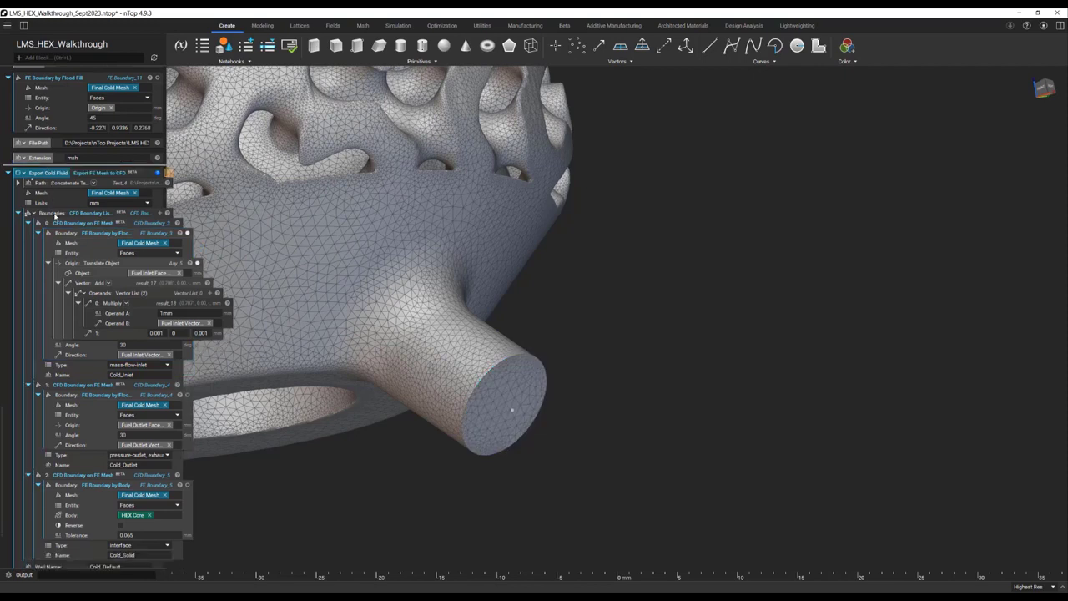
pyautogui.scroll(6, 55, 215)
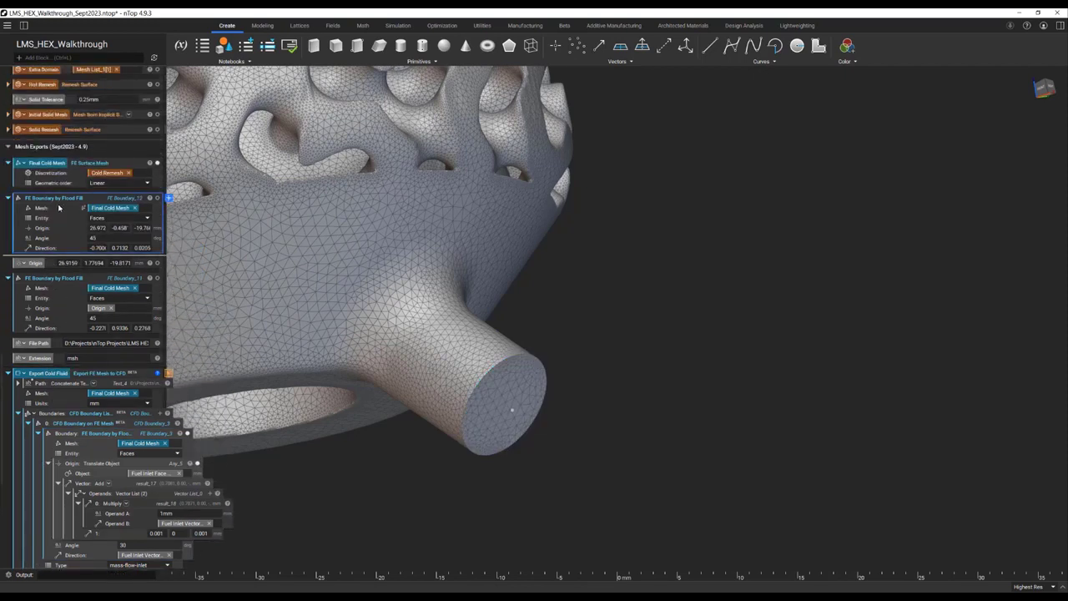
pyautogui.press('Delete')
pyautogui.click(40, 201)
pyautogui.press('Delete')
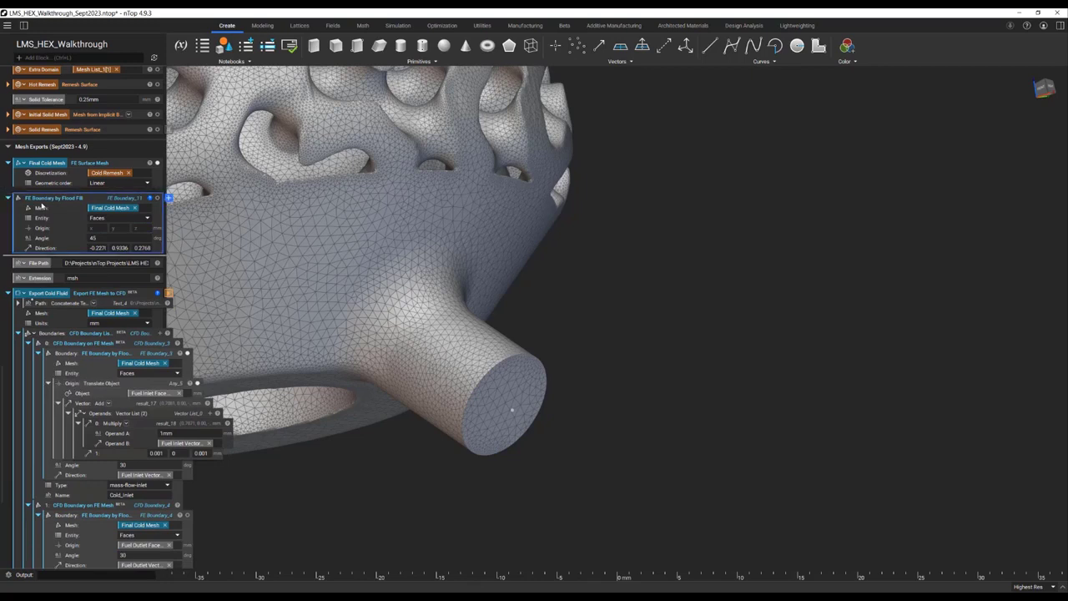
pyautogui.press('Delete')
# Step: Delete the incomplete Translate Object block and collapse the Export Cold Fluid block
pyautogui.scroll(-3, 109, 379)
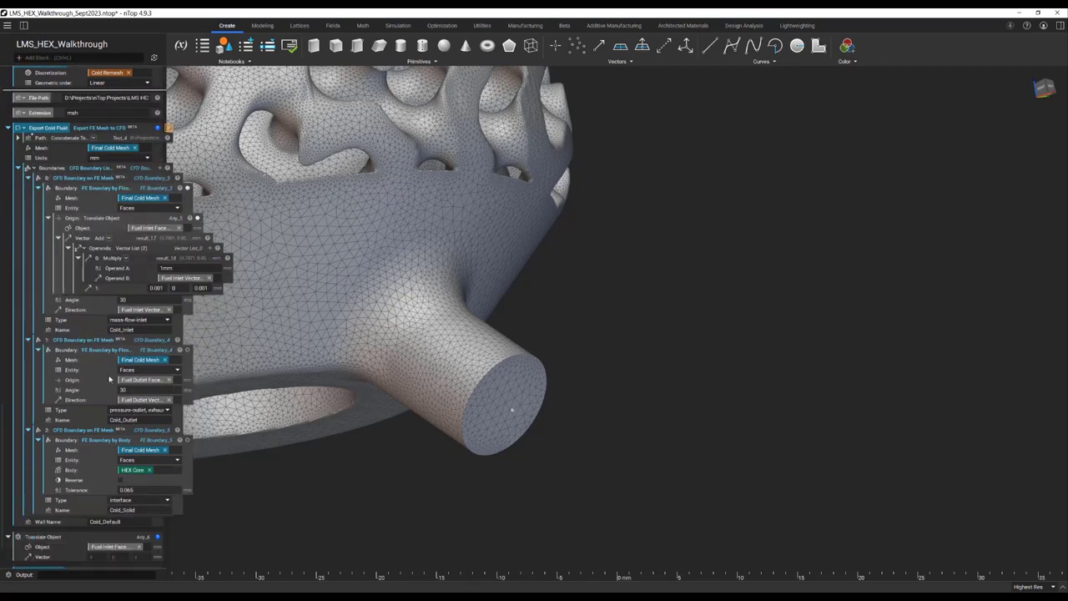
pyautogui.scroll(-1, 107, 425)
pyautogui.click(59, 521)
pyautogui.press('Delete')
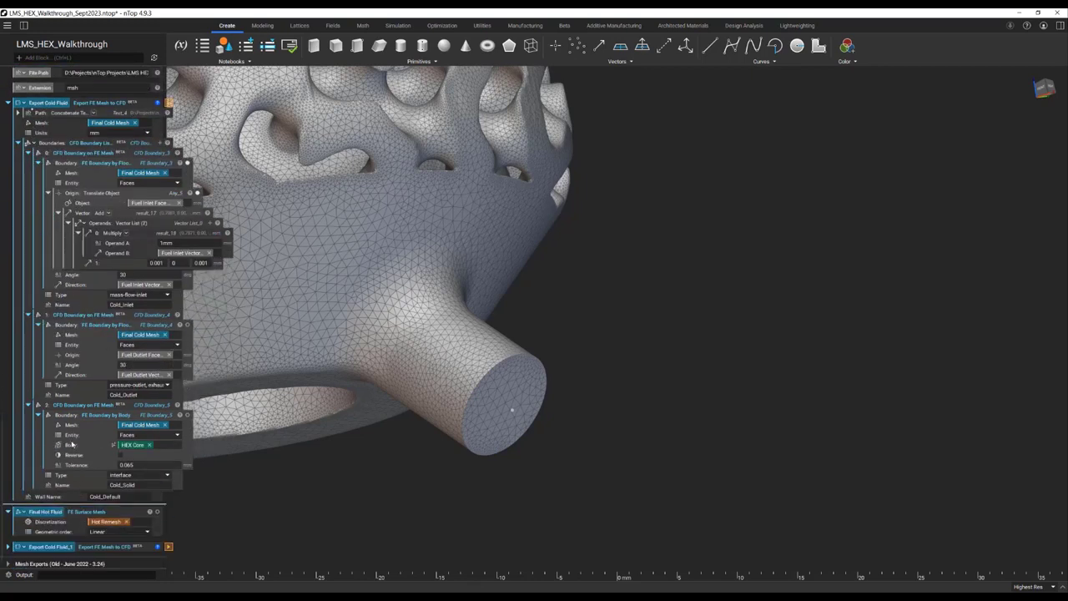
pyautogui.click(59, 213)
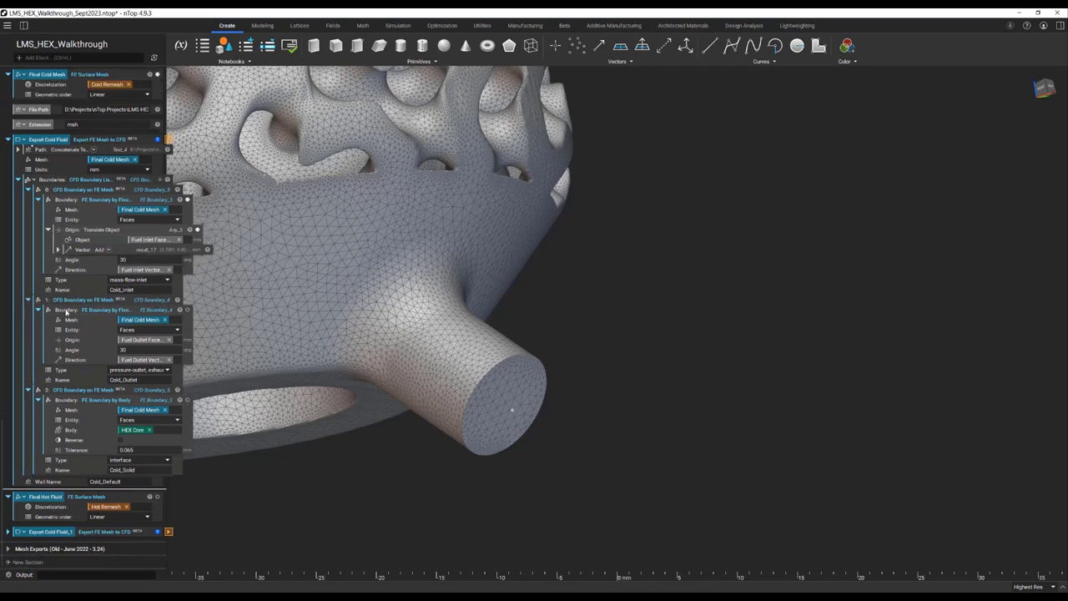
pyautogui.click(8, 139)
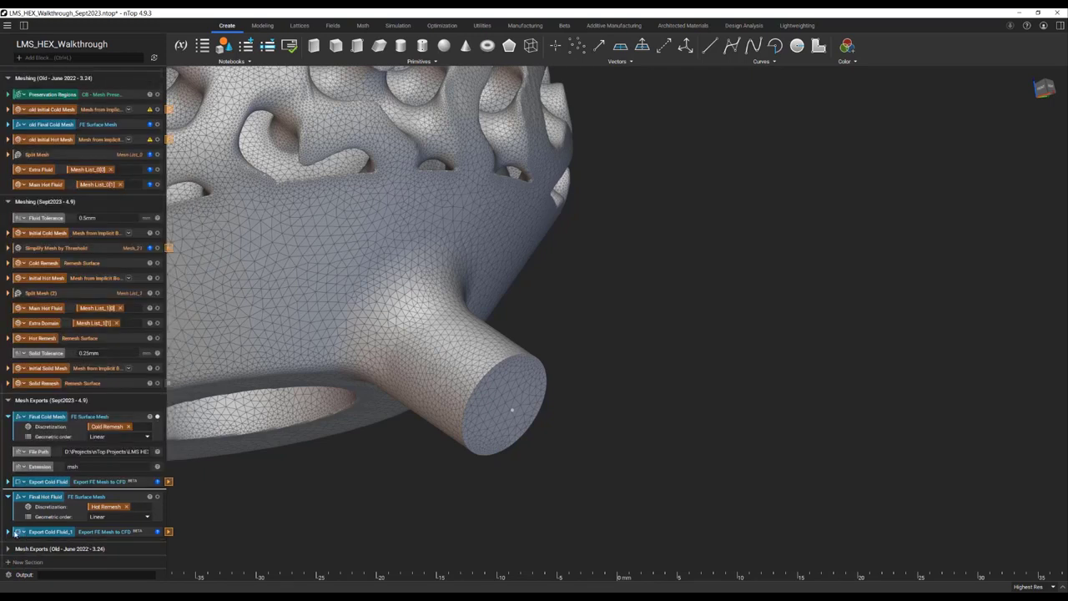
# Step: Rename the Export Cold Fluid_1 block as Export Hot Fluid
pyautogui.click(59, 532)
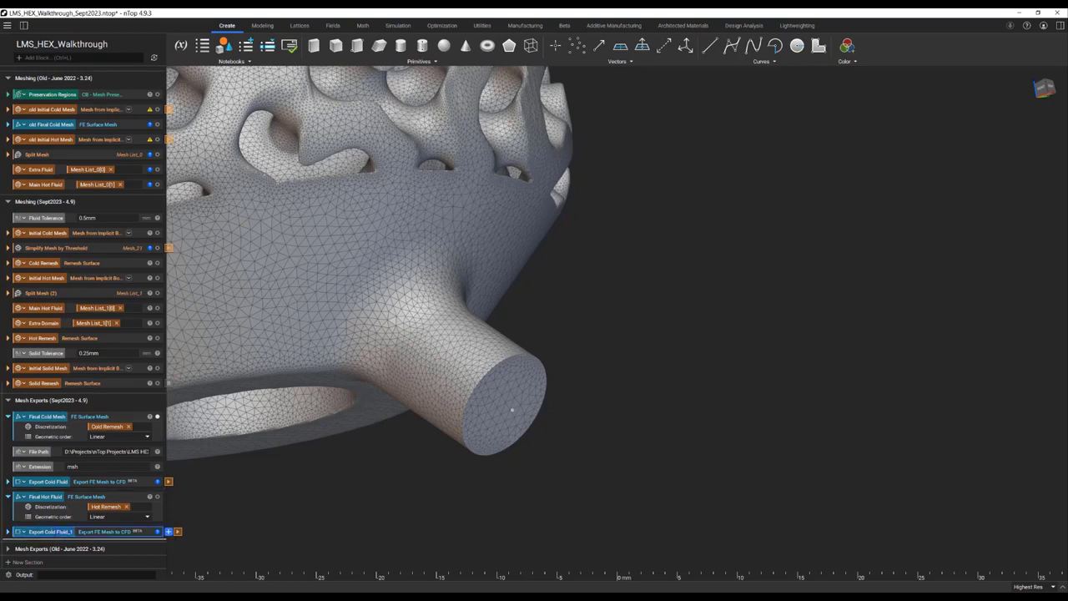
pyautogui.press('BackSpace')
pyautogui.press('BackSpace')
pyautogui.write('Hot Fl')
pyautogui.press('BackSpace')
pyautogui.write('luid')
# Step: Expand Export Hot Fluid and collapse its three CFD boundary entries after reviewing them
pyautogui.click(14, 531)
pyautogui.scroll(-3, 24, 530)
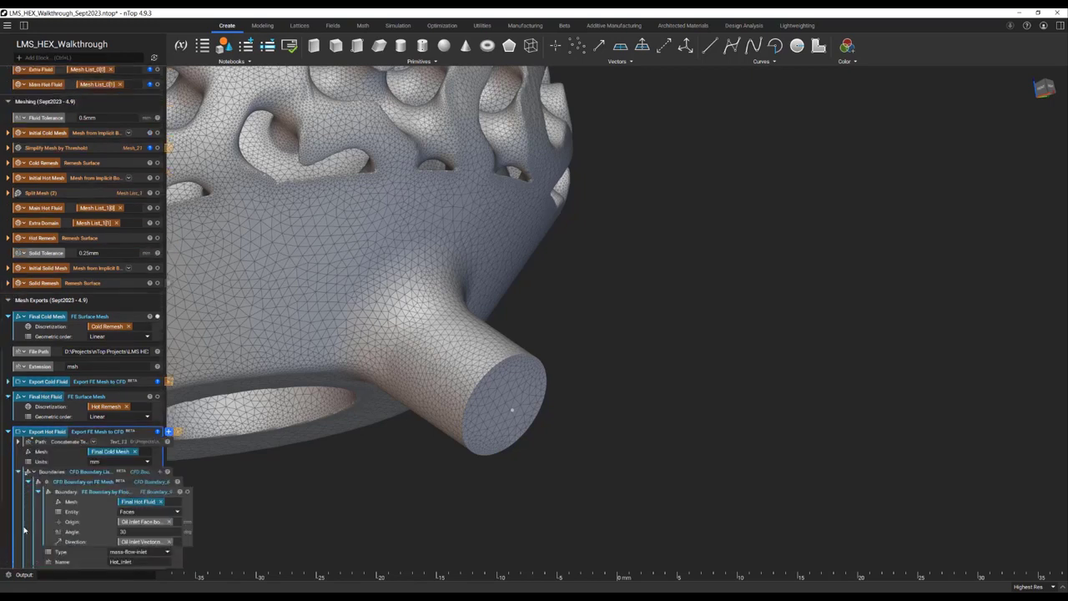
pyautogui.scroll(-1, 42, 523)
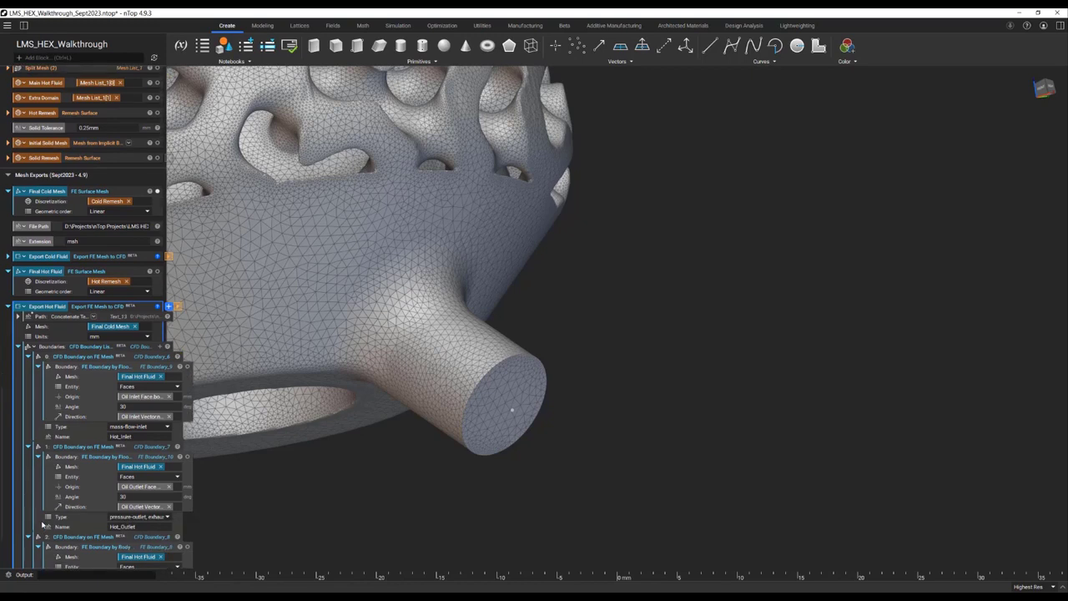
pyautogui.click(29, 357)
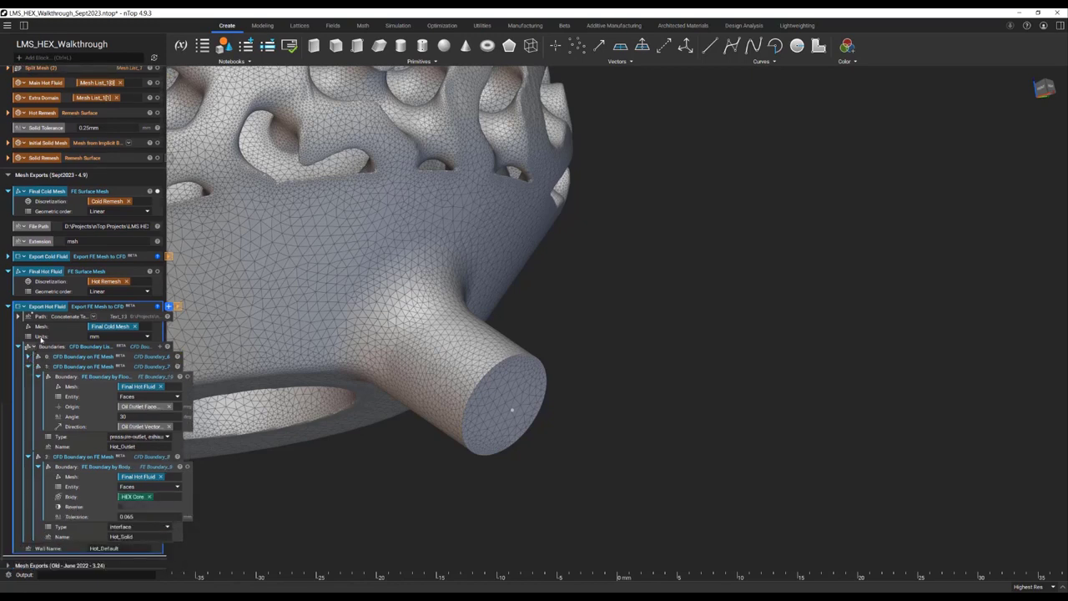
pyautogui.click(28, 366)
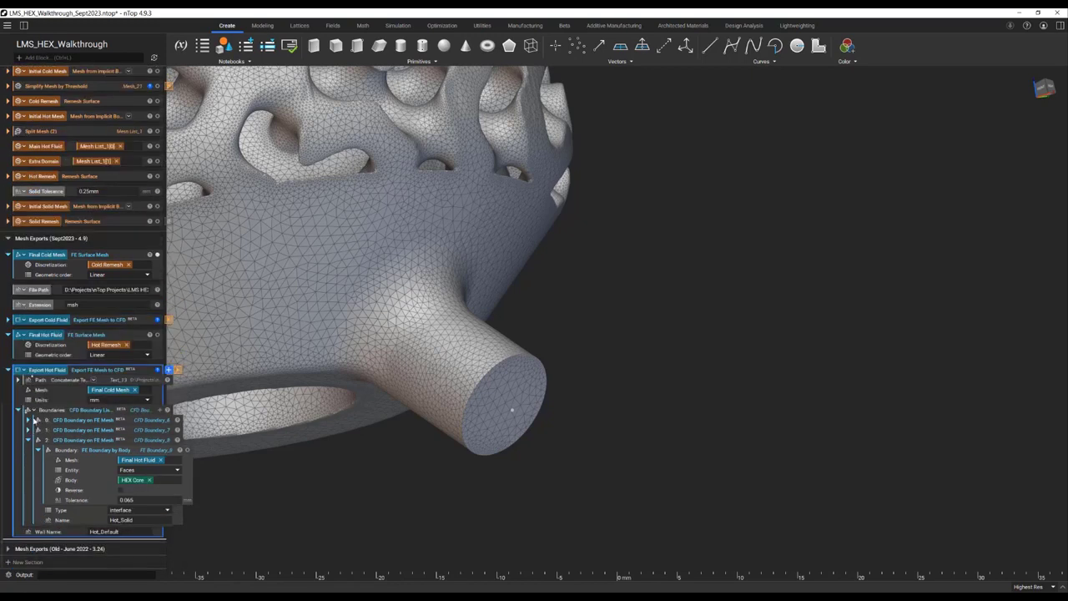
pyautogui.click(27, 441)
# Step: In Export Hot Fluid's concatenated Path, replace the ColdFluid text with HotFluid
pyautogui.click(18, 459)
pyautogui.scroll(-2, 51, 460)
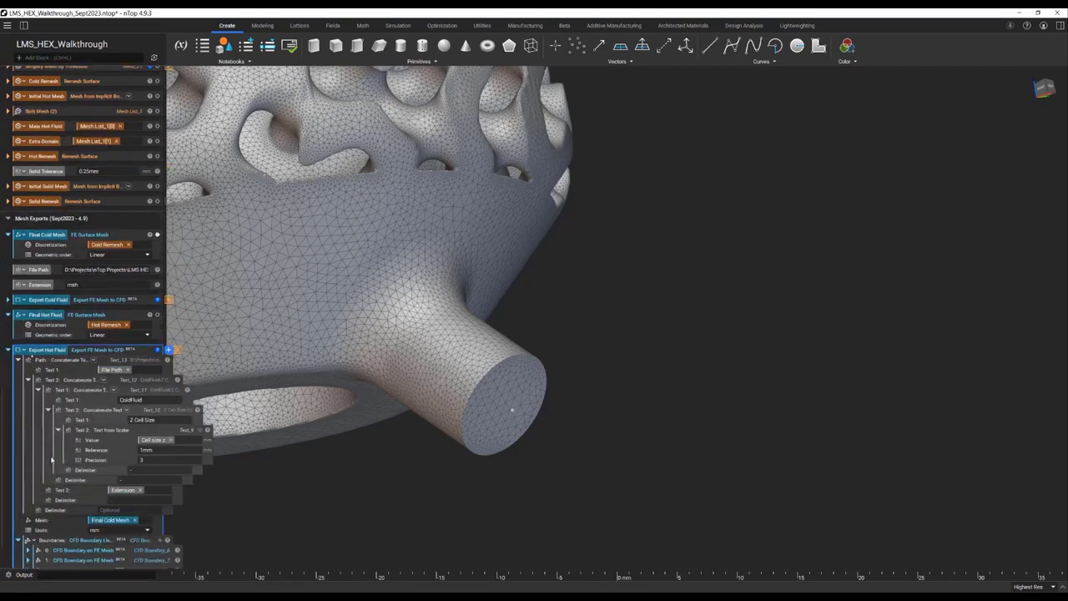
pyautogui.click(166, 401)
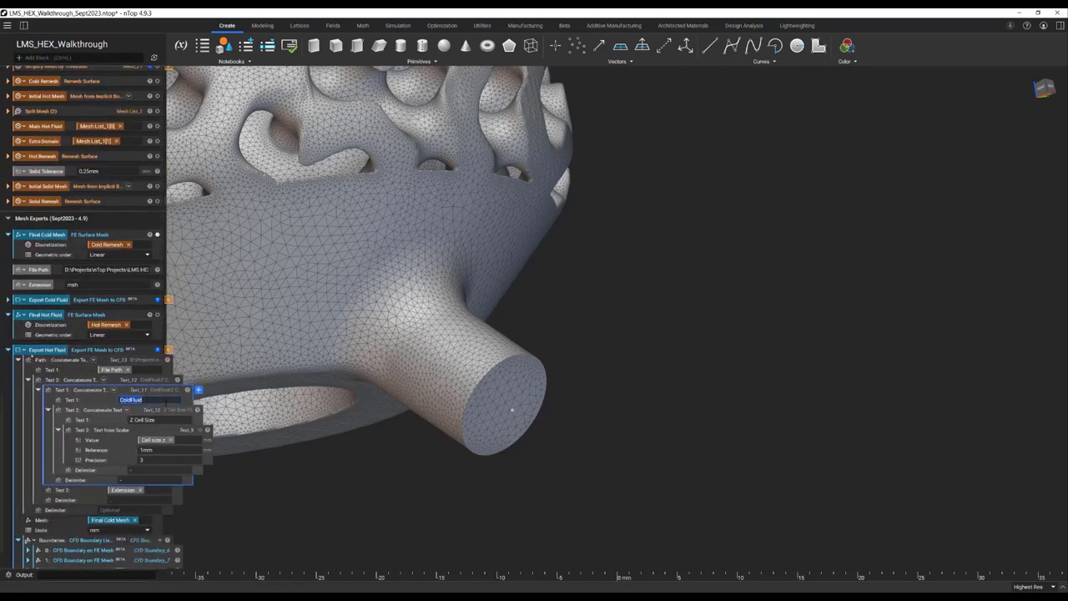
pyautogui.write('HotF')
pyautogui.click(162, 423)
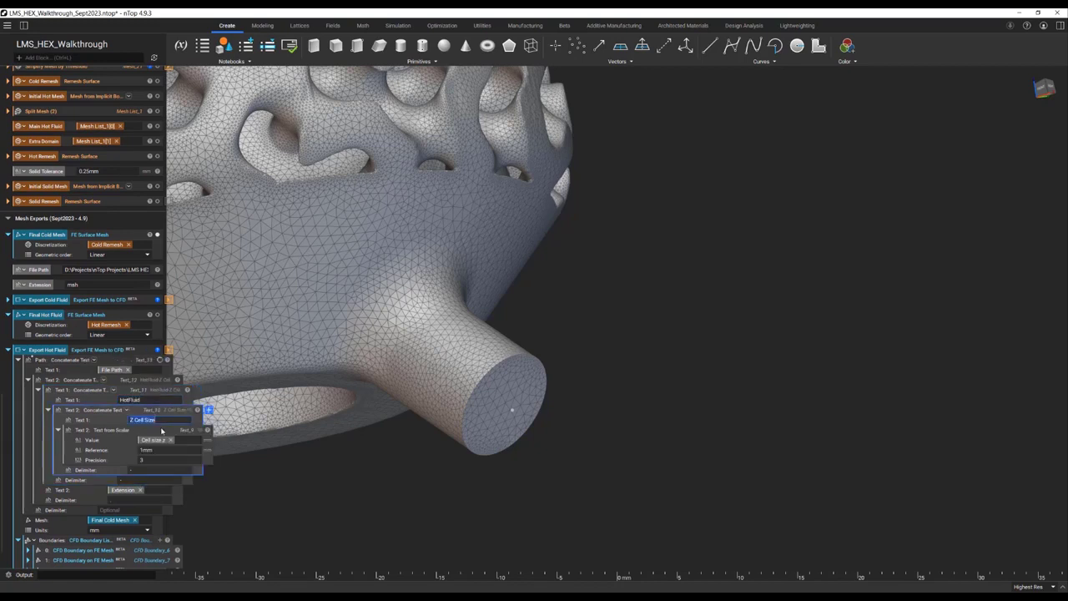
# Step: Expand the three CFD boundaries in Export Hot Fluid, check their meshes, types and names, and collapse the Boundaries list
pyautogui.click(152, 436)
pyautogui.scroll(-1, 141, 434)
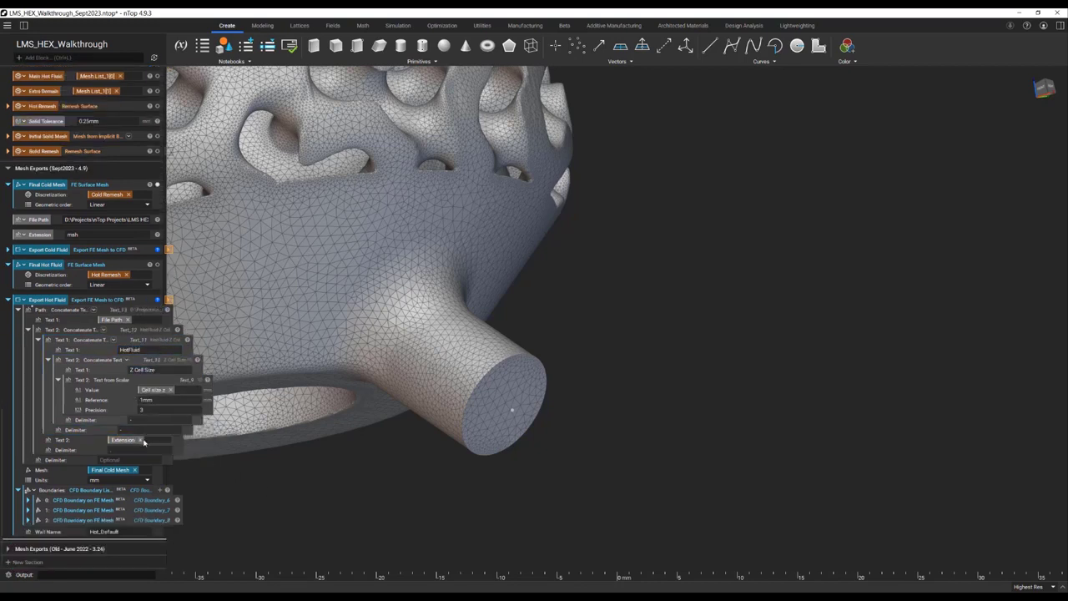
pyautogui.click(28, 500)
pyautogui.scroll(-2, 28, 504)
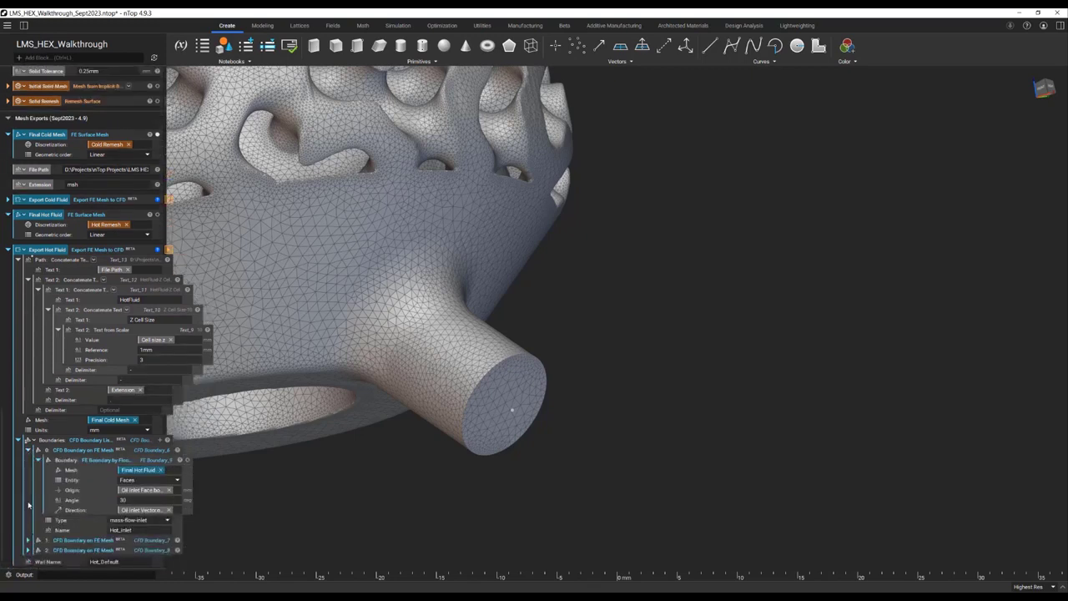
pyautogui.click(28, 509)
pyautogui.scroll(-2, 28, 511)
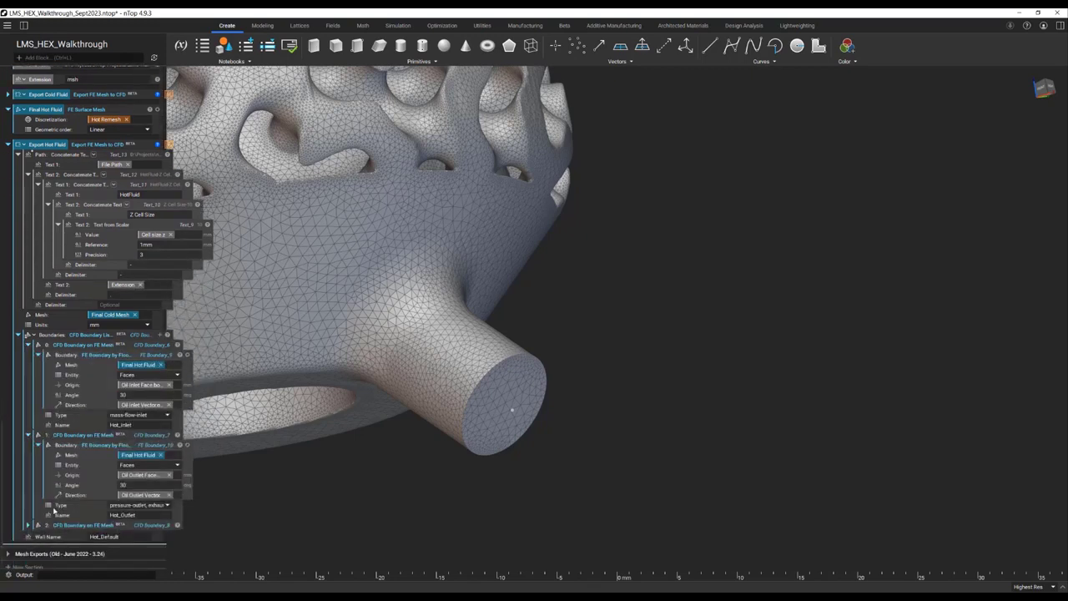
pyautogui.click(27, 525)
pyautogui.scroll(-2, 33, 526)
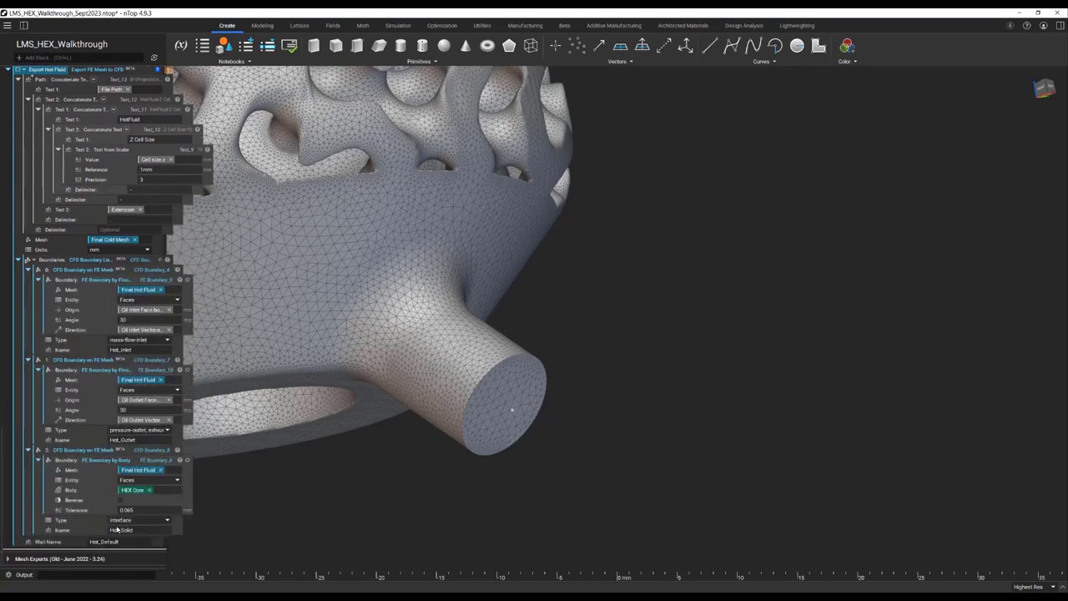
pyautogui.scroll(1, 52, 319)
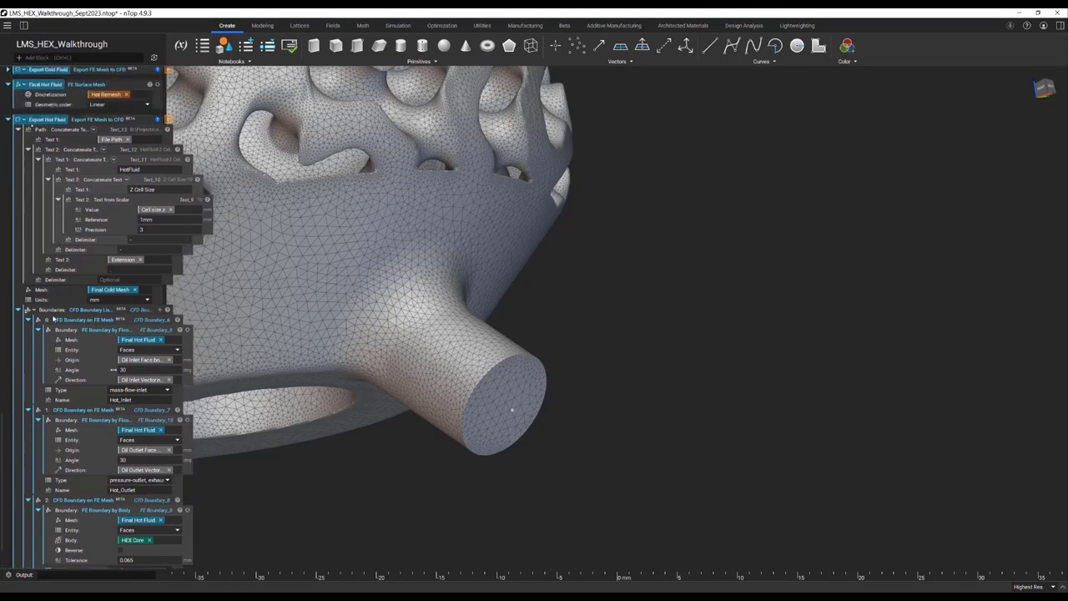
pyautogui.click(17, 310)
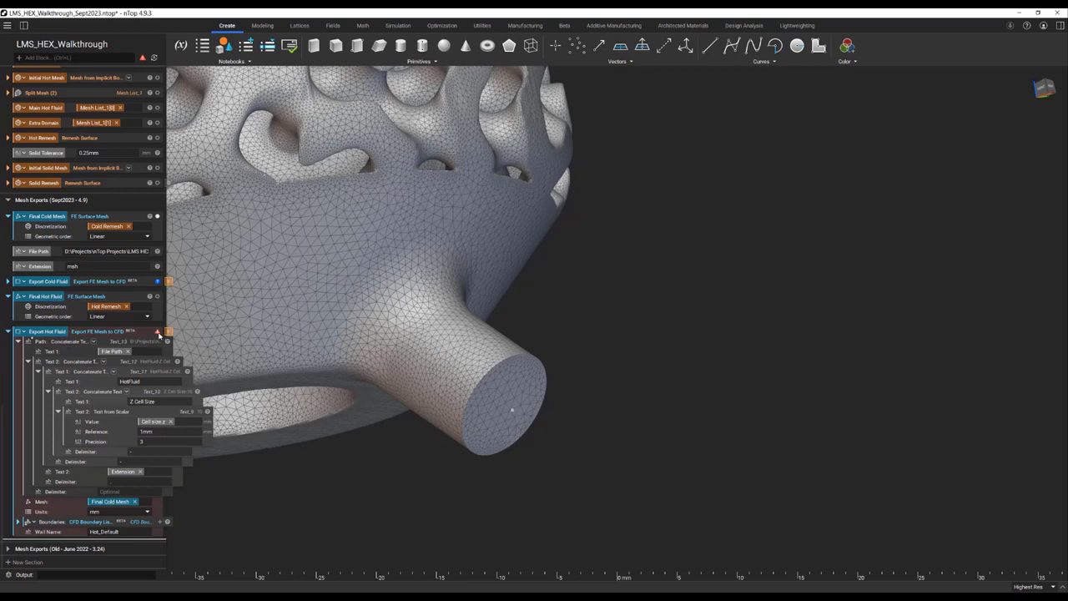
# Step: Replace the mesh of the Export Hot Fluid block with Final Hot Fluid, the mesh its boundaries are defined on
pyautogui.moveTo(157, 332)
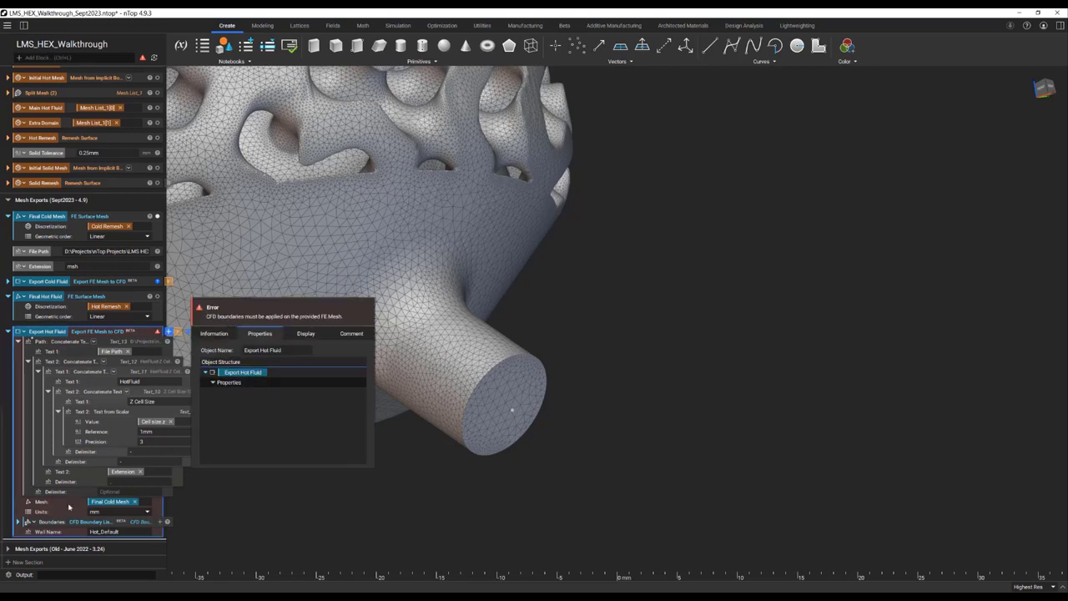
pyautogui.click(17, 522)
pyautogui.scroll(-5, 44, 517)
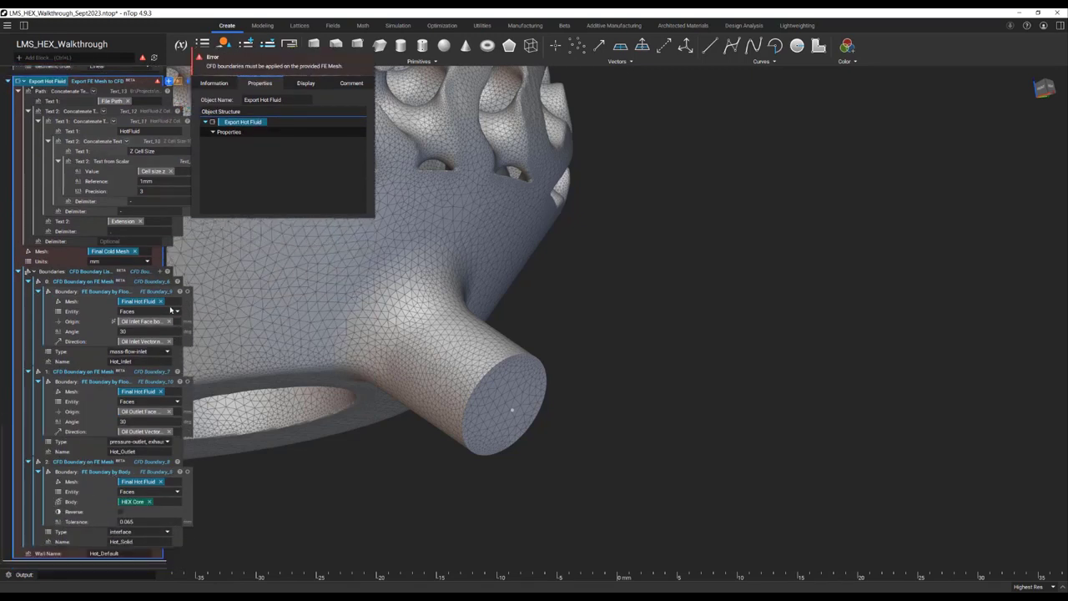
pyautogui.click(135, 251)
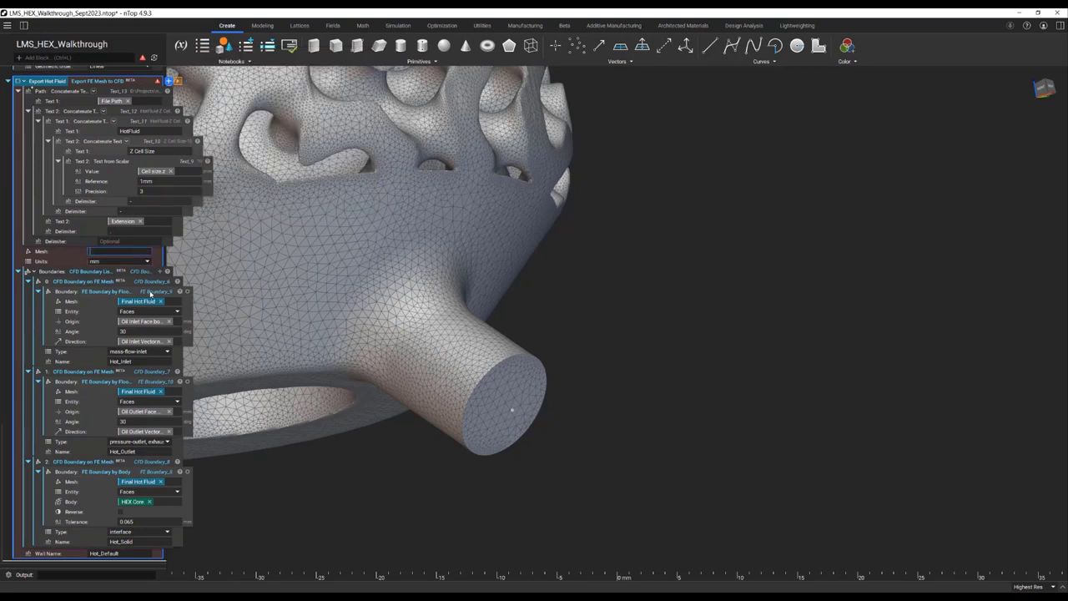
pyautogui.moveTo(148, 303); pyautogui.dragTo(117, 252)
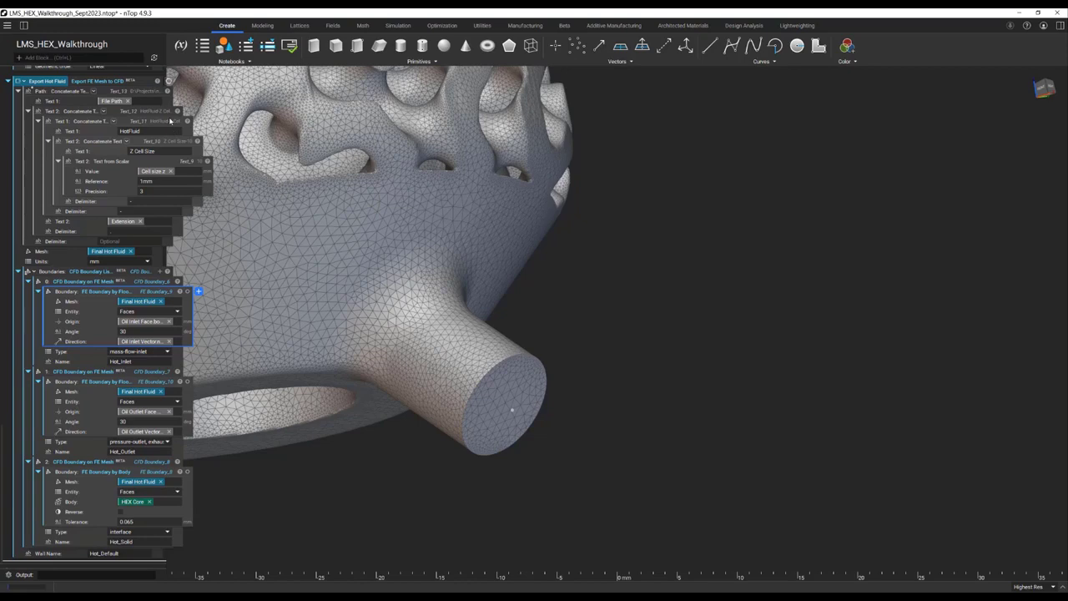
# Step: Collapse the three hot fluid CFD boundaries and rename them Hot Inlet, Hot Outlet and Hot to Solid
pyautogui.scroll(1, 90, 282)
pyautogui.click(28, 330)
pyautogui.click(29, 348)
pyautogui.click(28, 440)
pyautogui.doubleClick(152, 500)
pyautogui.write('Hot Inlet')
pyautogui.doubleClick(161, 510)
pyautogui.write('Hot Outlet')
pyautogui.doubleClick(160, 520)
pyautogui.write('Hot Interface')
# Step: Expand the Export Cold Fluid block and rename its three CFD boundaries Cold Inlet, Cold Outlet and Cold to Solid
pyautogui.click(8, 249)
pyautogui.click(18, 289)
pyautogui.doubleClick(160, 300)
pyautogui.write('Cold Inlet')
pyautogui.doubleClick(157, 309)
pyautogui.write('Cold Outlet')
pyautogui.doubleClick(155, 319)
pyautogui.write('Cold to Solid')
# Step: Check the exported files in the Mesh Files folder in File Explorer and collapse the cold and hot mesh and export blocks
pyautogui.hotkey('alt', 'Tab')
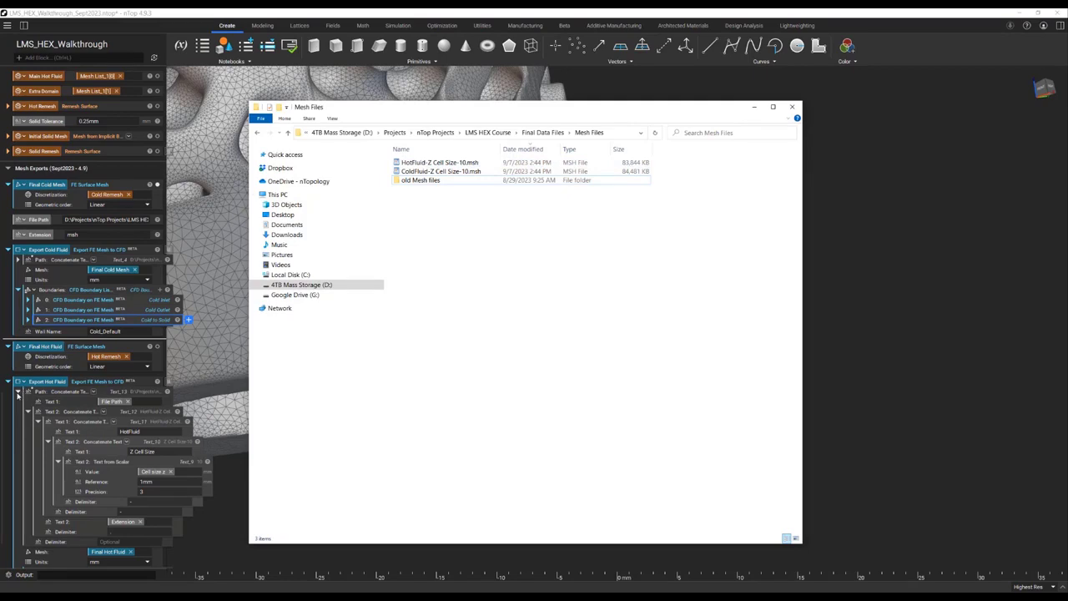
pyautogui.click(17, 392)
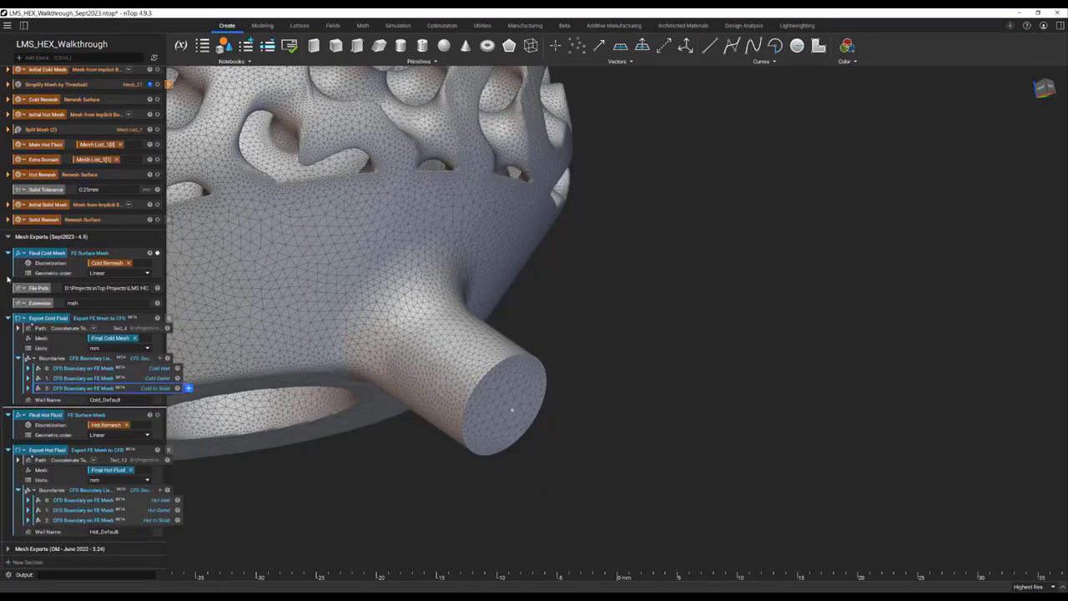
pyautogui.click(7, 253)
pyautogui.click(7, 318)
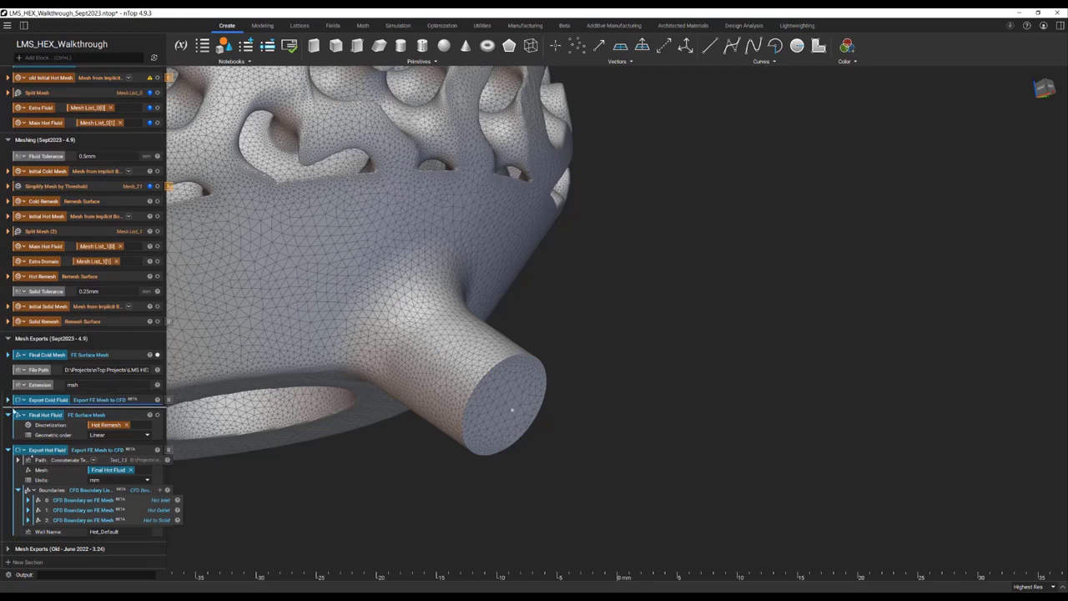
pyautogui.click(10, 415)
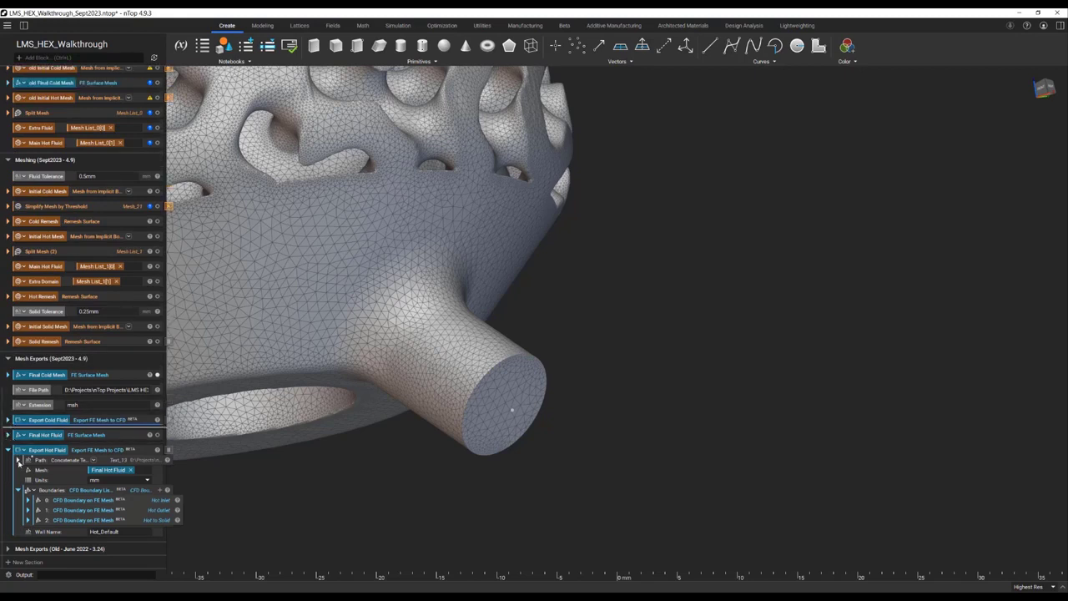
pyautogui.click(8, 450)
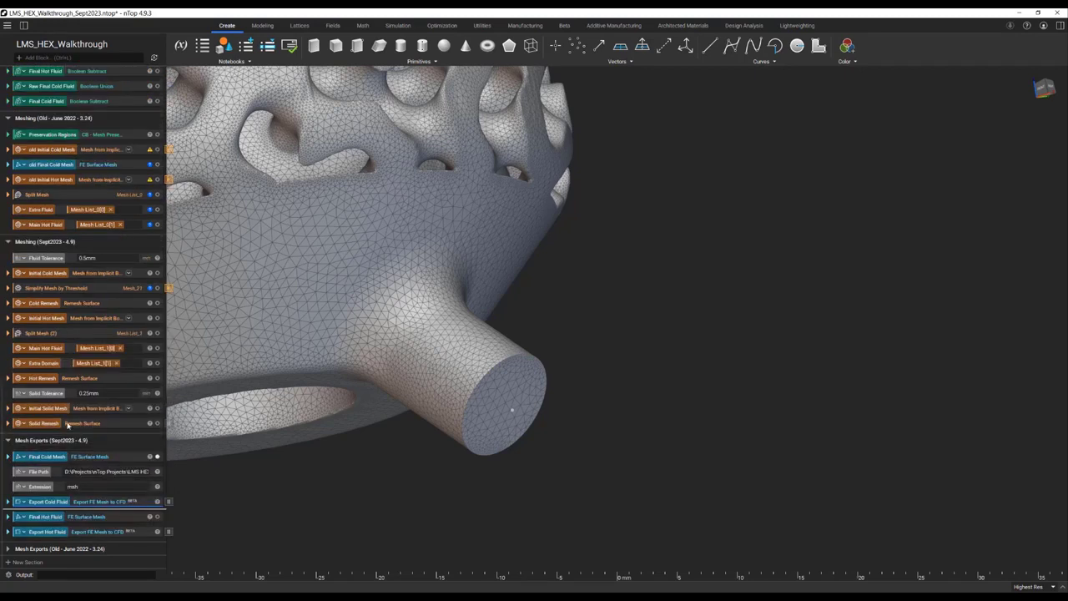
# Step: Isolate the Solid Remesh and examine its surface mesh across the heat exchanger core
pyautogui.press('i')
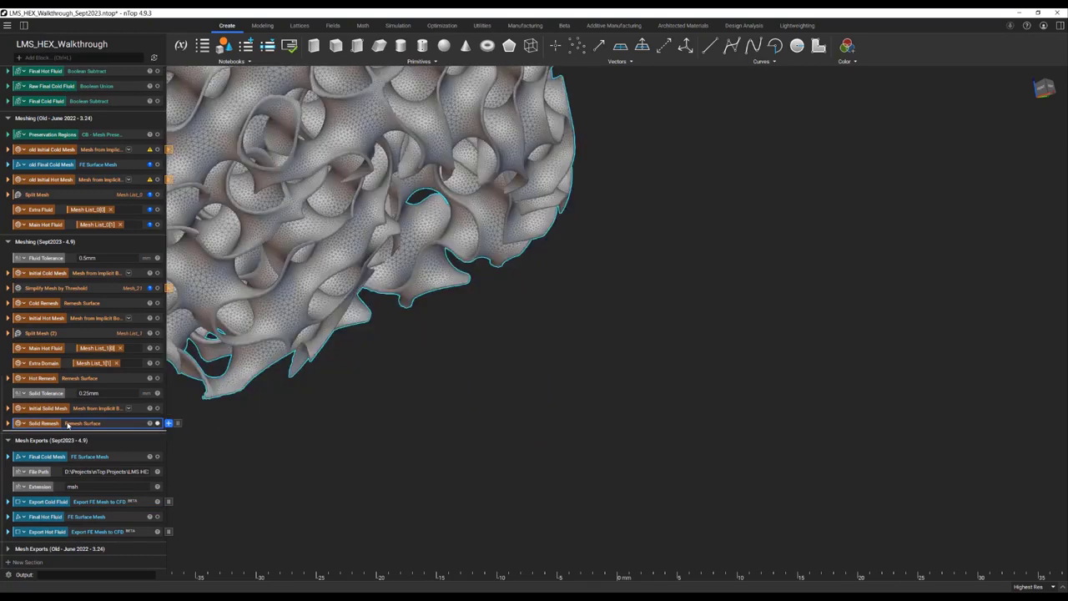
pyautogui.scroll(-4, 410, 329)
pyautogui.moveTo(360, 167); pyautogui.dragTo(448, 346, button='middle')
pyautogui.moveTo(448, 346); pyautogui.dragTo(468, 383, button='right')
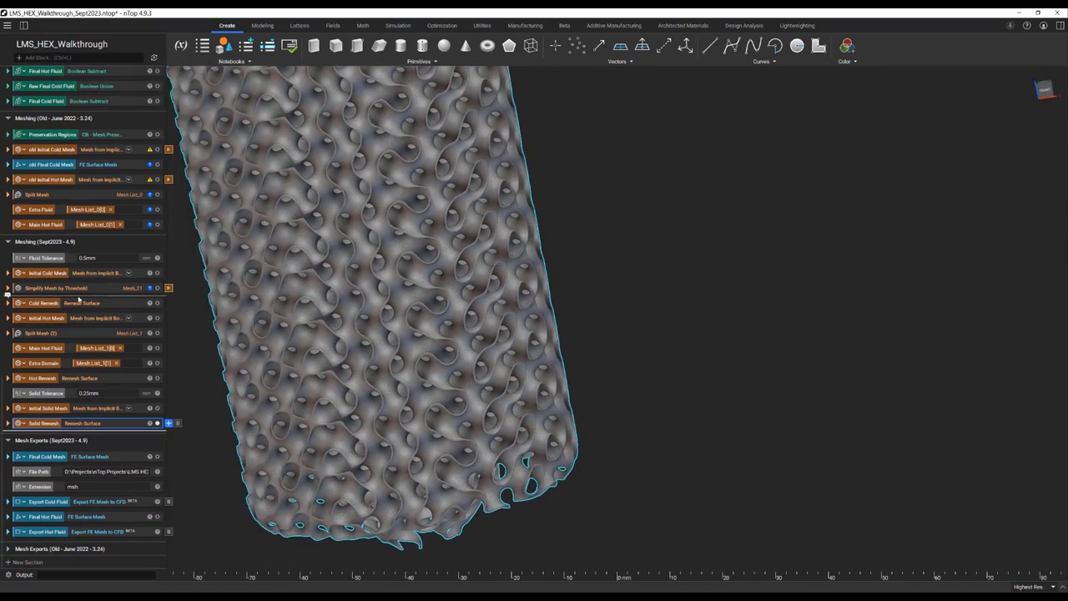
# Step: Expand the Simplify Mesh by Threshold block for the Initial Cold Mesh and run it
pyautogui.click(8, 288)
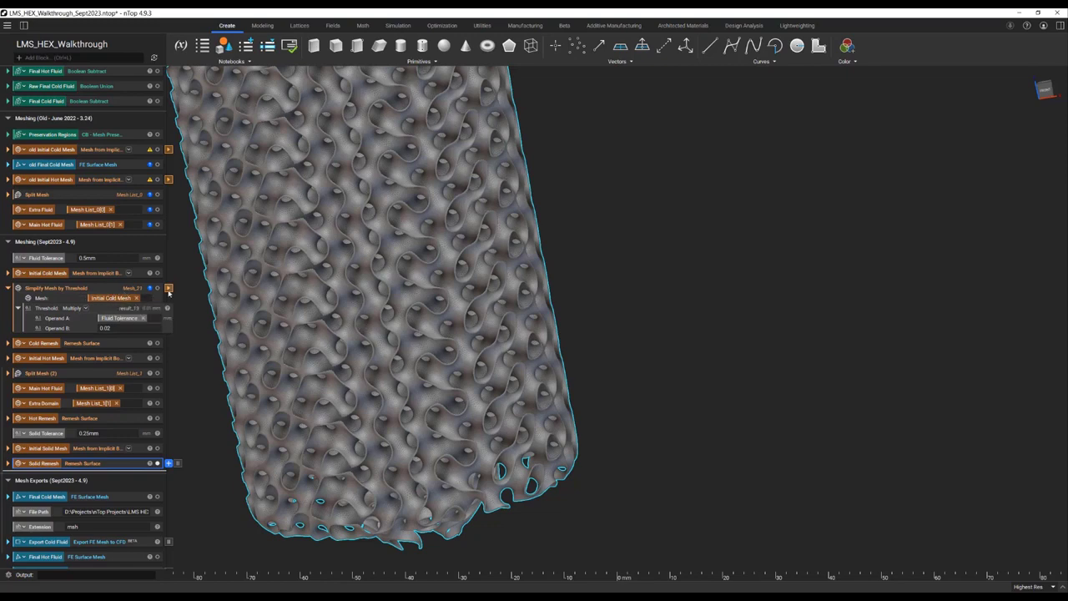
pyautogui.click(168, 288)
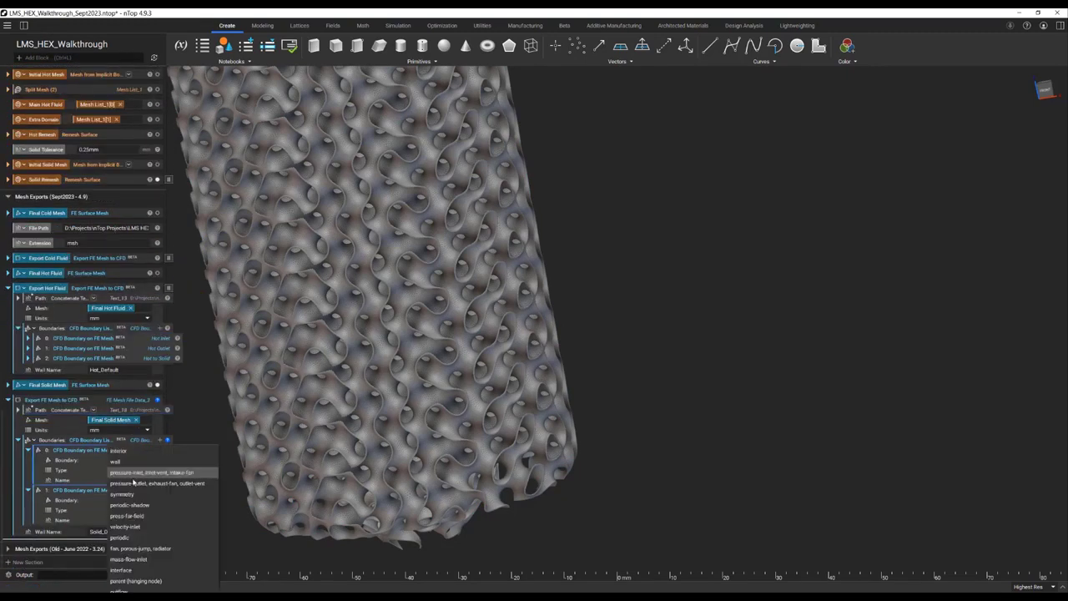
# Step: Work on the solid export's CFD boundaries and open the body input of the FE Boundary by Body block on Final Solid Mesh
pyautogui.click(164, 499)
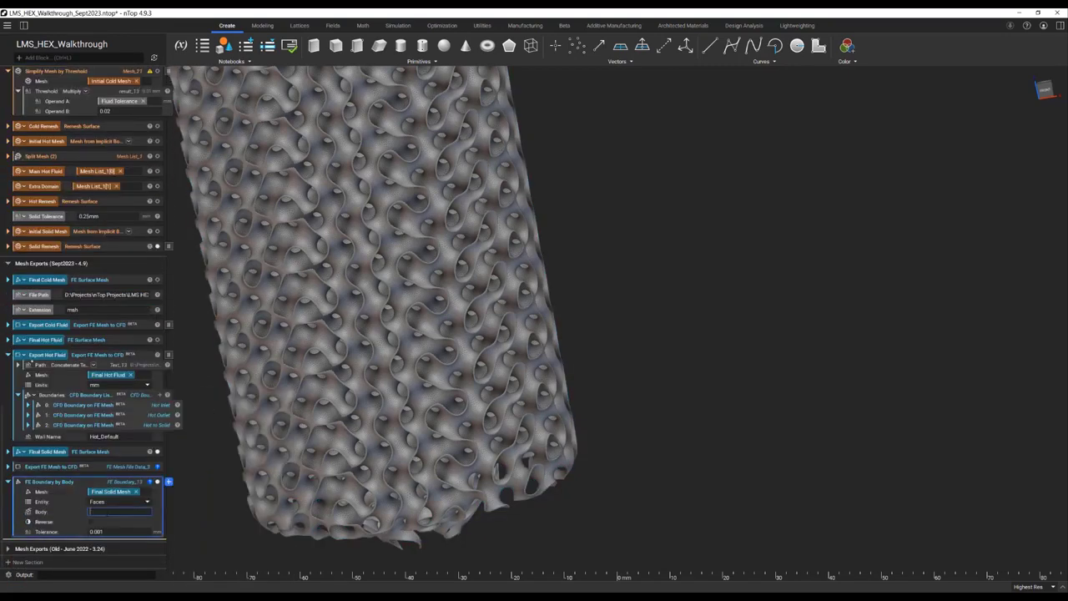
pyautogui.click(117, 511)
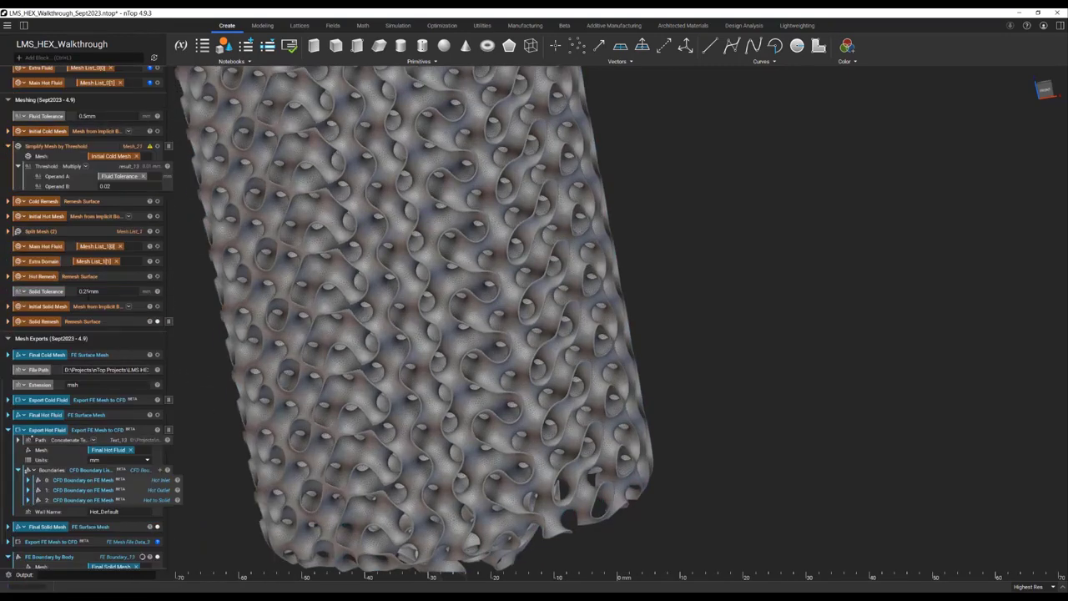
# Step: Isolate the simplified cold mesh and examine its warning, properties and triangle quality up close
pyautogui.click(122, 146)
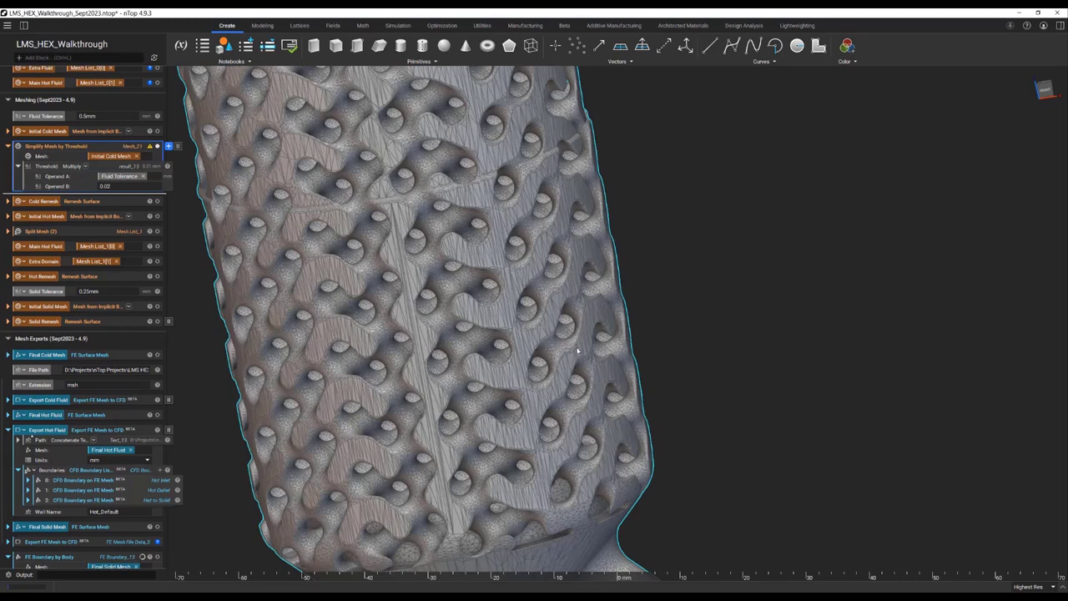
pyautogui.scroll(-2, 609, 430)
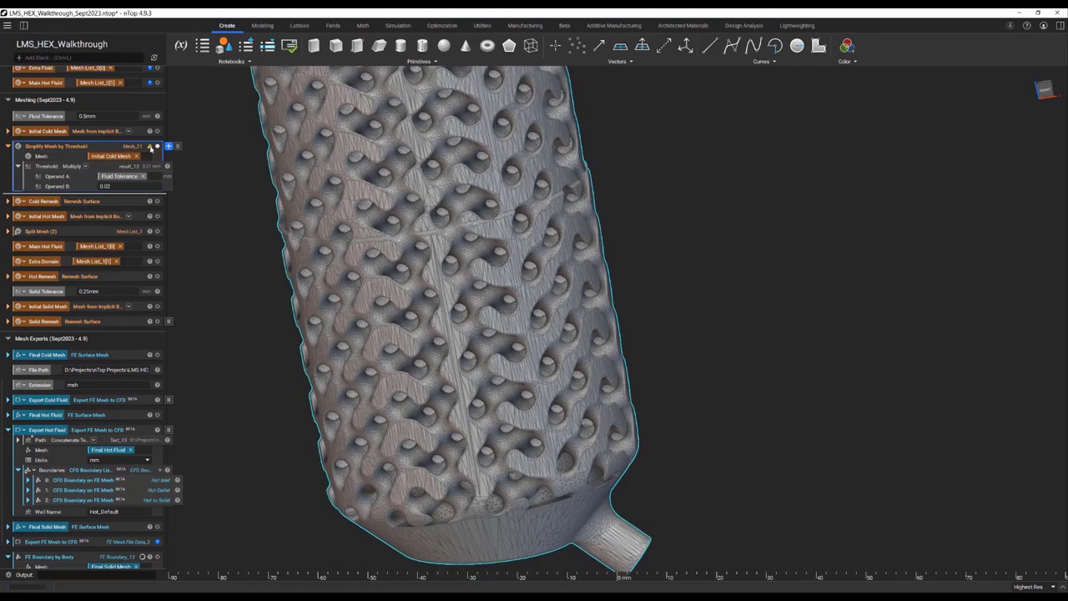
pyautogui.click(150, 148)
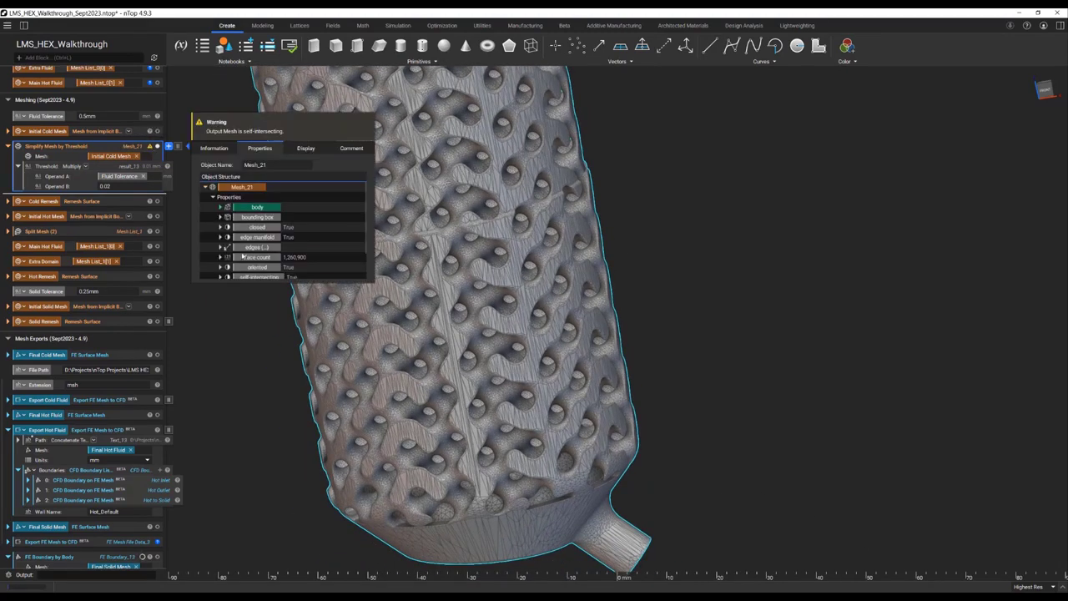
pyautogui.moveTo(272, 388); pyautogui.dragTo(325, 467, button='middle')
pyautogui.scroll(1, 326, 469)
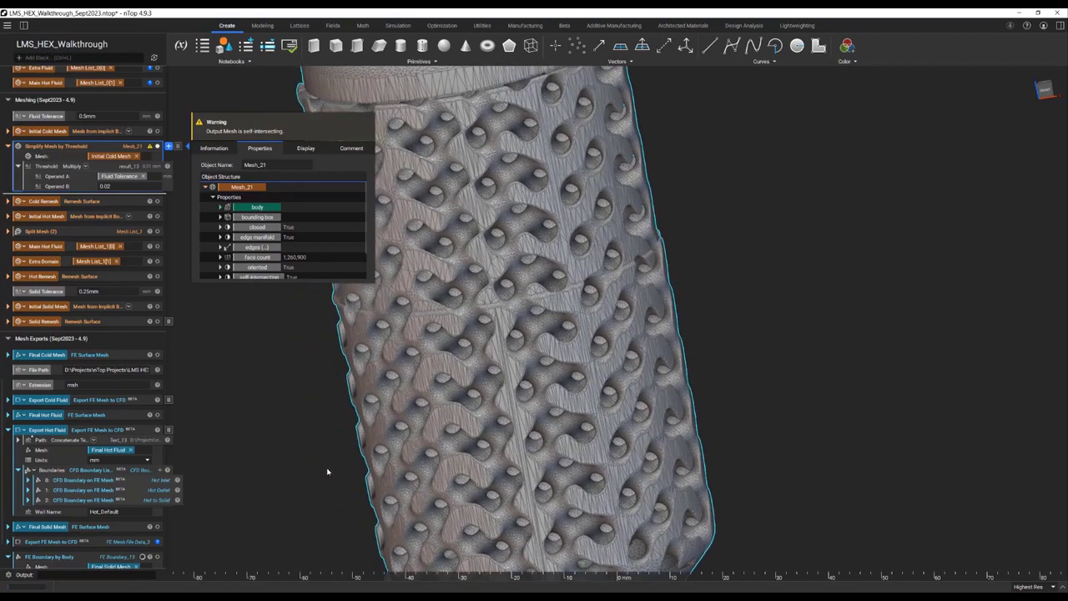
pyautogui.click(329, 469)
pyautogui.scroll(5, 518, 347)
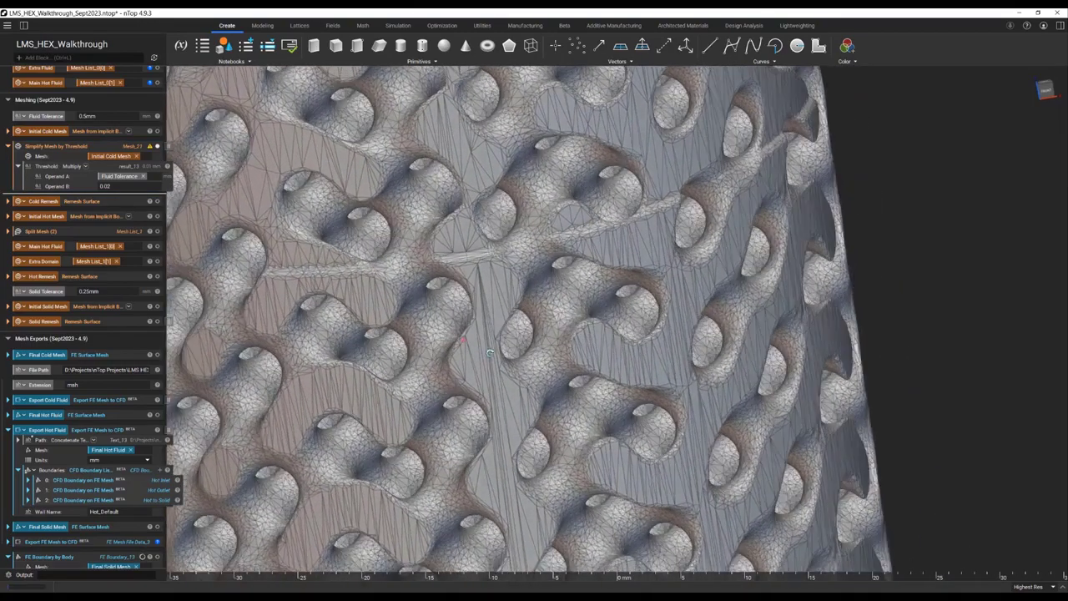
pyautogui.moveTo(490, 353); pyautogui.dragTo(498, 317, button='right')
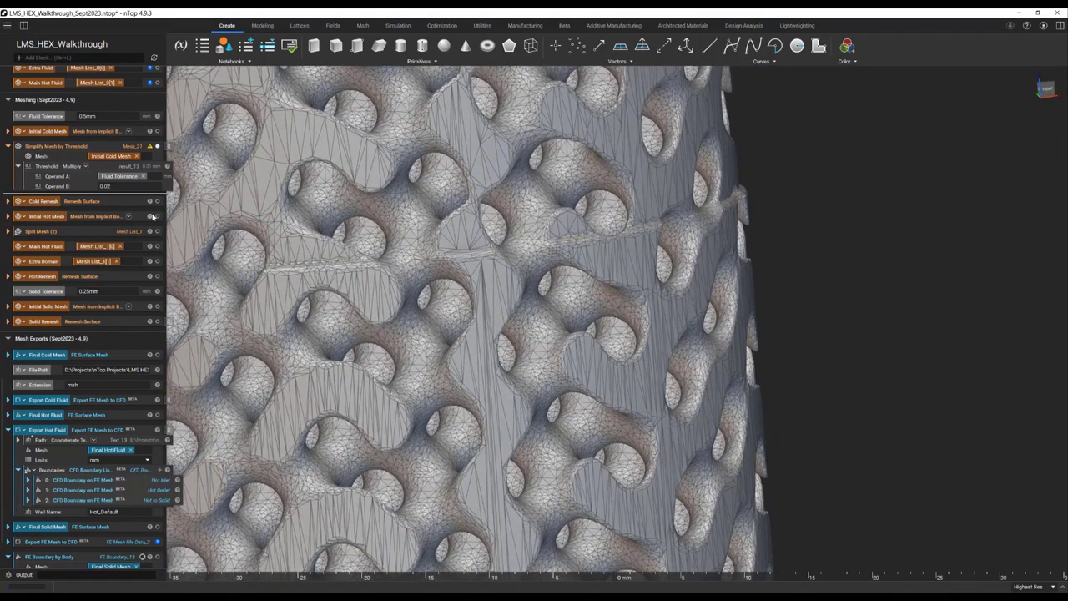
# Step: Show the Final Cold Fluid body over the simplified mesh and compare the two surfaces
pyautogui.scroll(4, 153, 215)
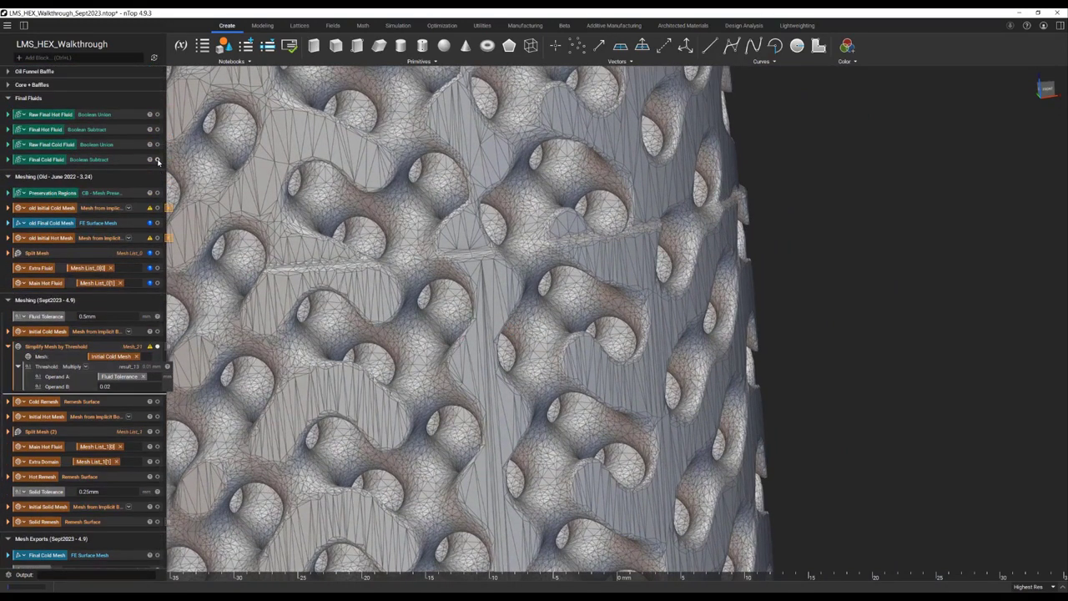
pyautogui.click(158, 160)
pyautogui.scroll(5, 424, 351)
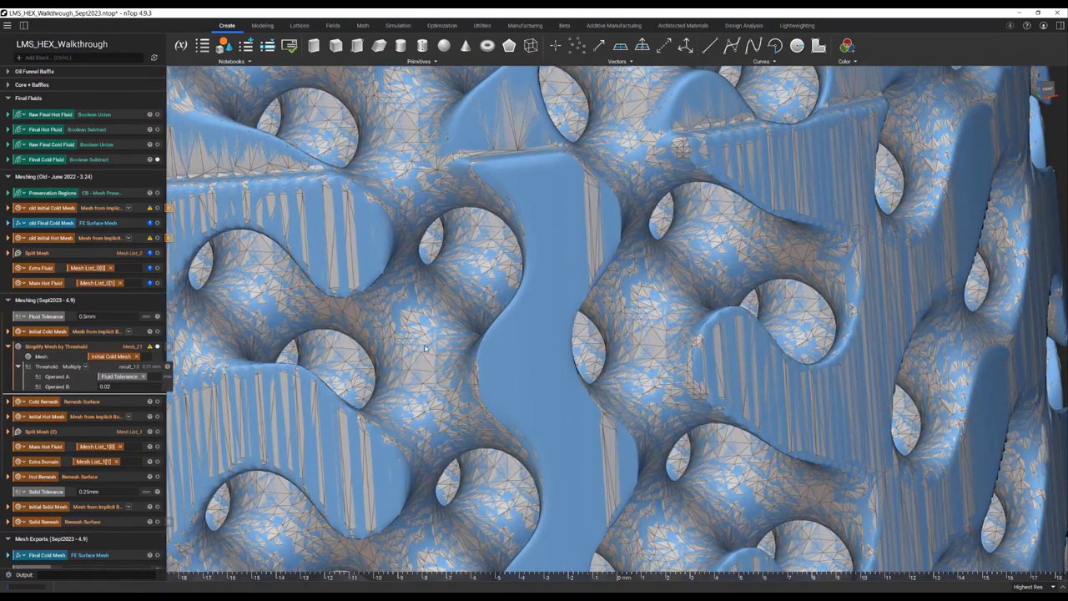
pyautogui.moveTo(424, 348); pyautogui.dragTo(427, 339, button='right')
pyautogui.scroll(-3, 427, 338)
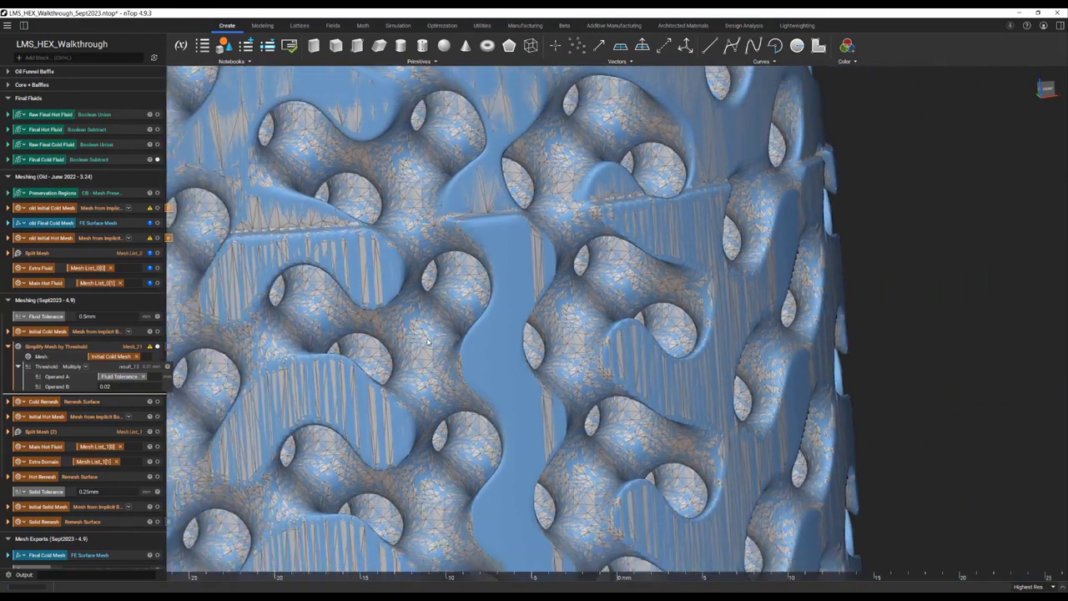
pyautogui.scroll(-1, 427, 341)
pyautogui.scroll(1, 428, 341)
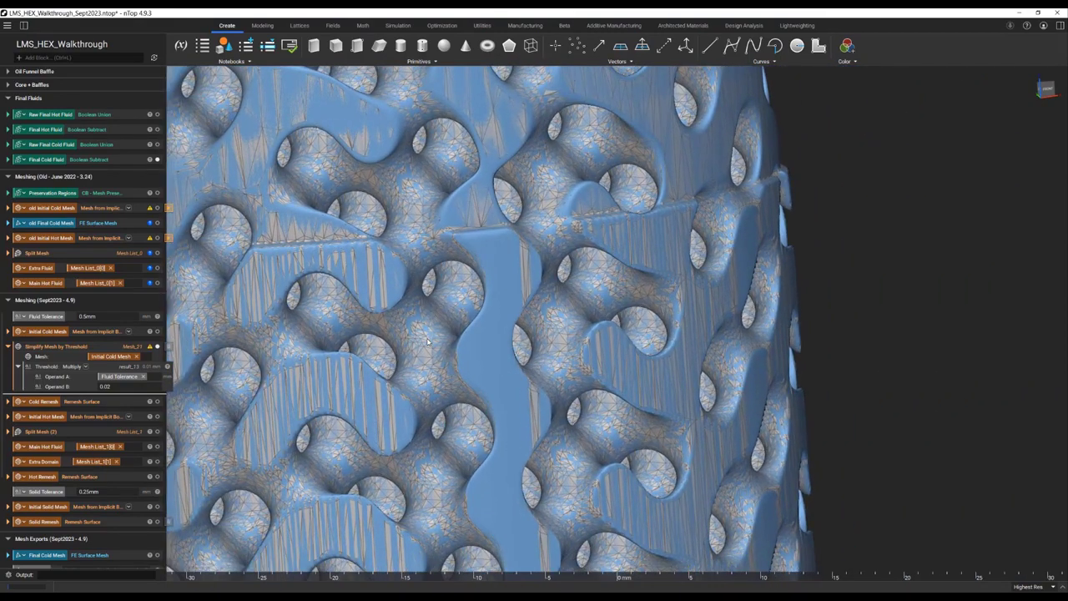
# Step: Collapse the old June 2022 meshing section and compare the properties of the Initial Cold Mesh, Cold Remesh and simplified mesh
pyautogui.click(8, 176)
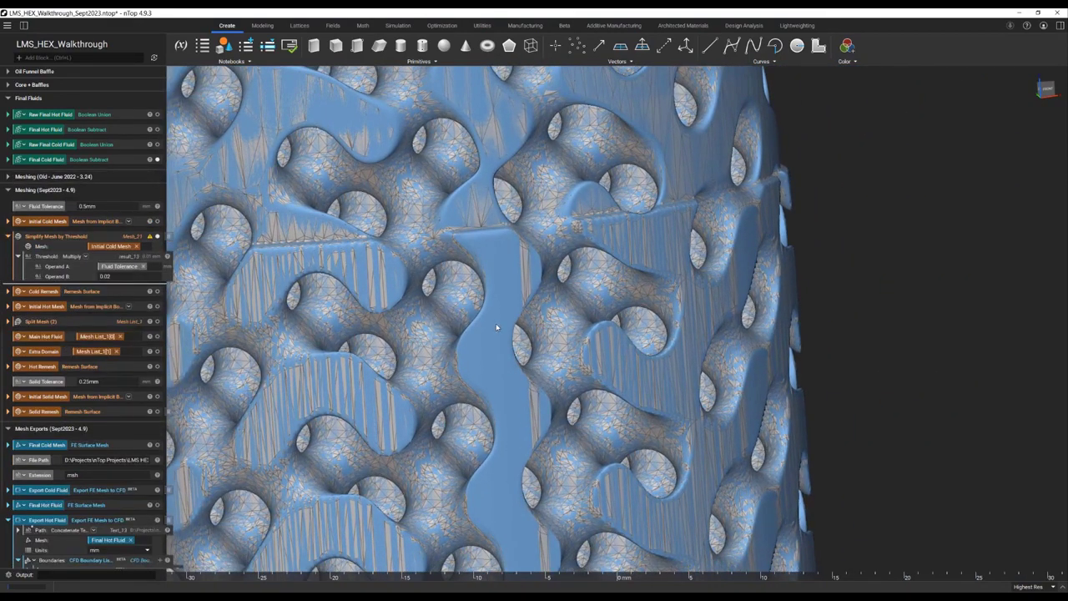
pyautogui.scroll(-1, 448, 314)
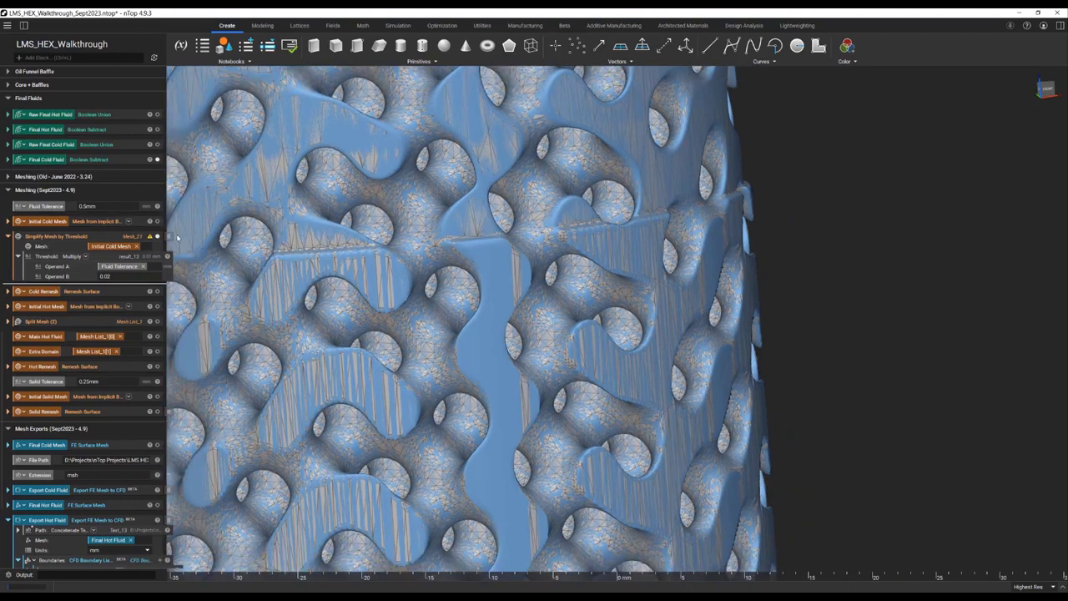
pyautogui.click(150, 222)
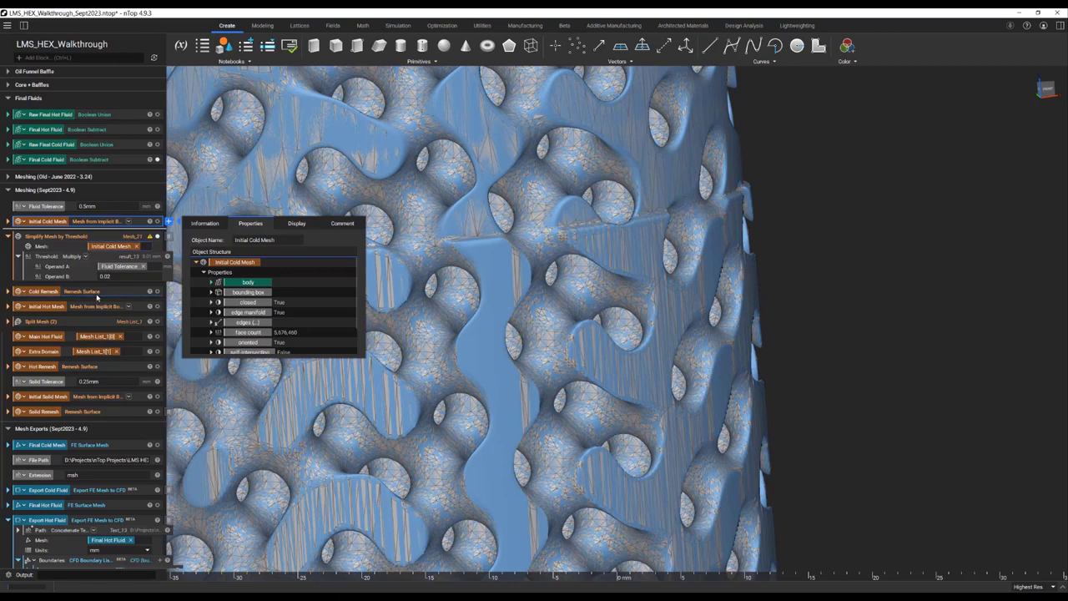
pyautogui.moveTo(151, 293)
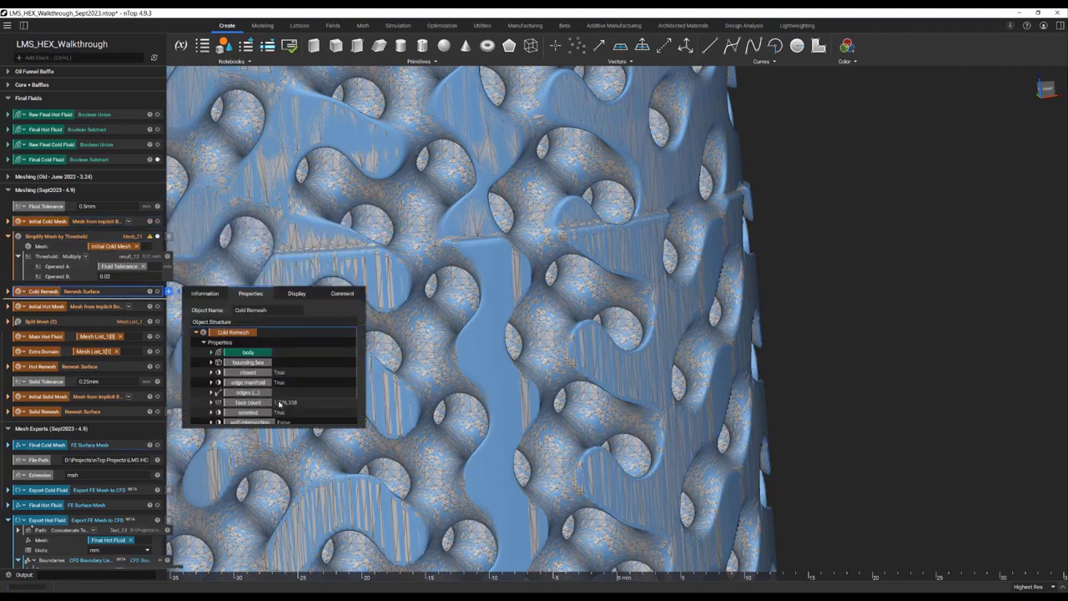
pyautogui.moveTo(151, 237)
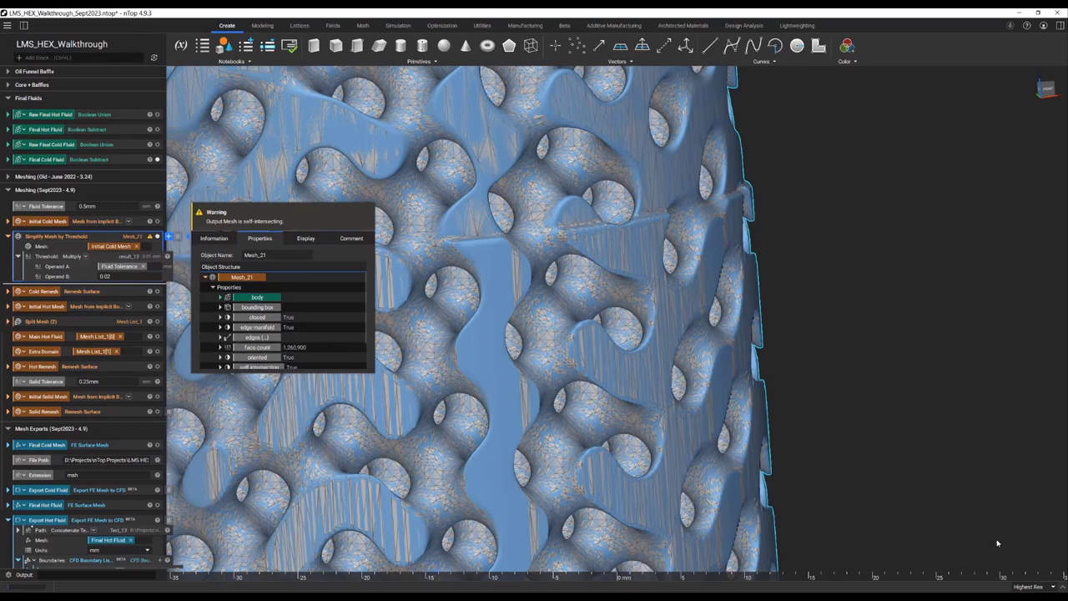
# Step: Open the output log to review the block run times, and close it again
pyautogui.click(1062, 586)
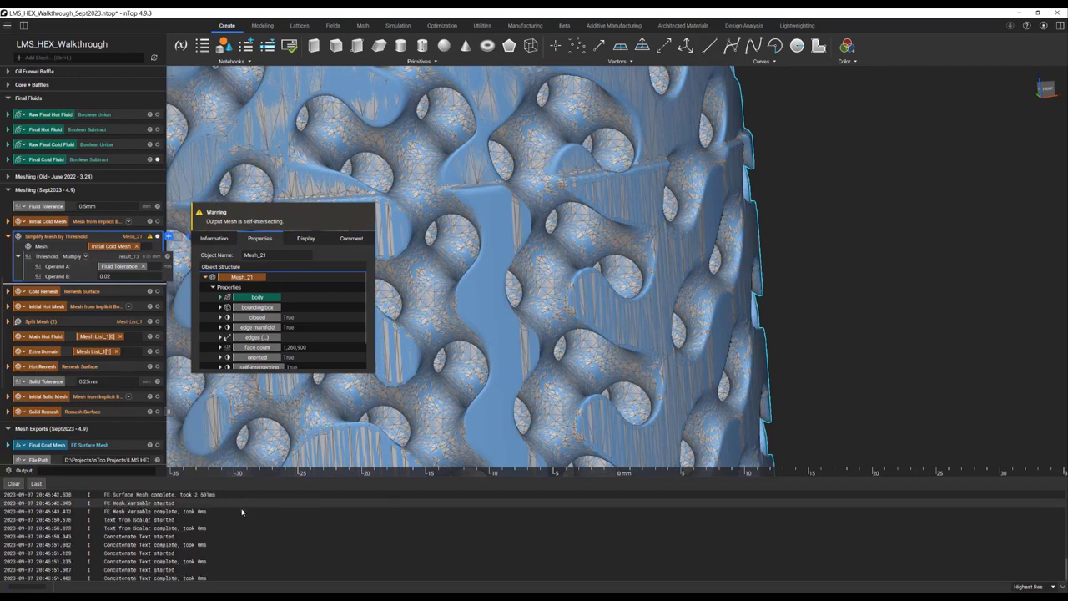
pyautogui.click(1062, 586)
pyautogui.click(836, 360)
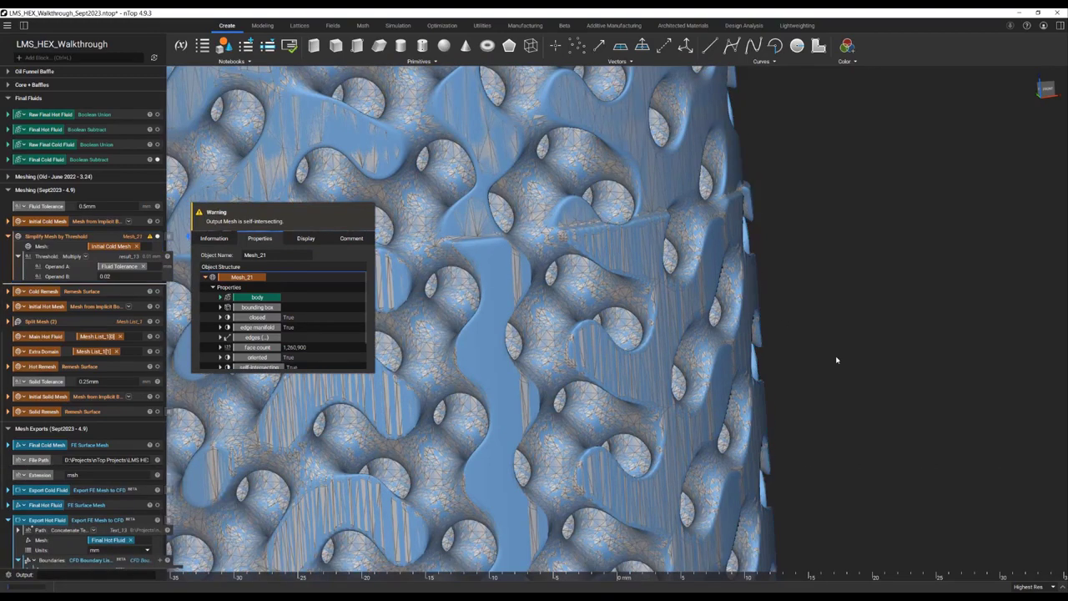
# Step: Isolate the simplified cold mesh and inspect its triangles along the core and the conical end
pyautogui.scroll(-3, 837, 360)
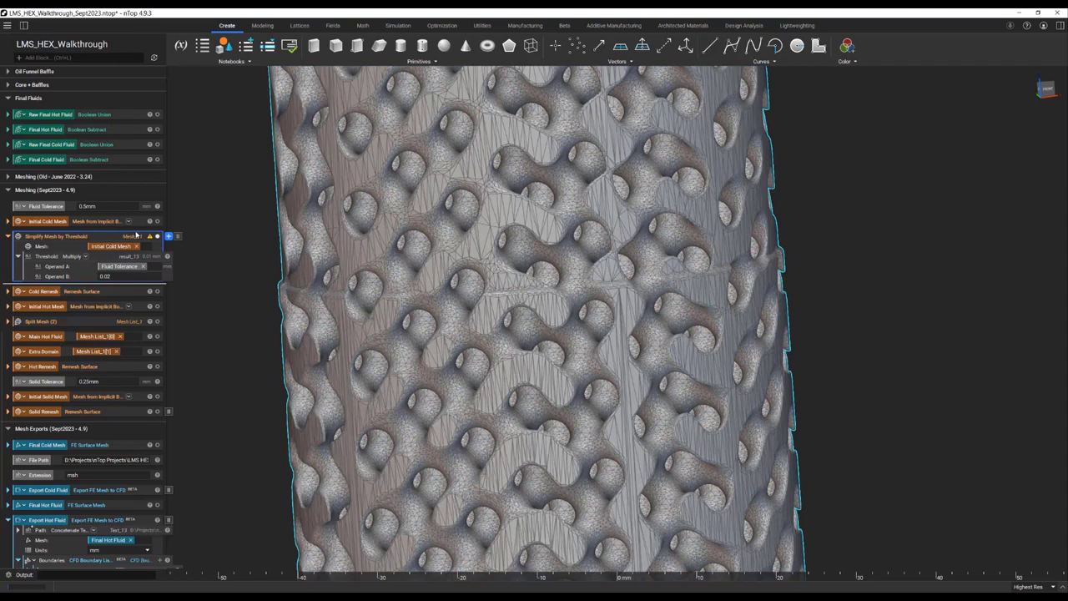
pyautogui.scroll(-10, 538, 321)
pyautogui.moveTo(539, 321); pyautogui.dragTo(546, 301, button='right')
pyautogui.moveTo(547, 301); pyautogui.dragTo(560, 350, button='middle')
pyautogui.scroll(2, 574, 306)
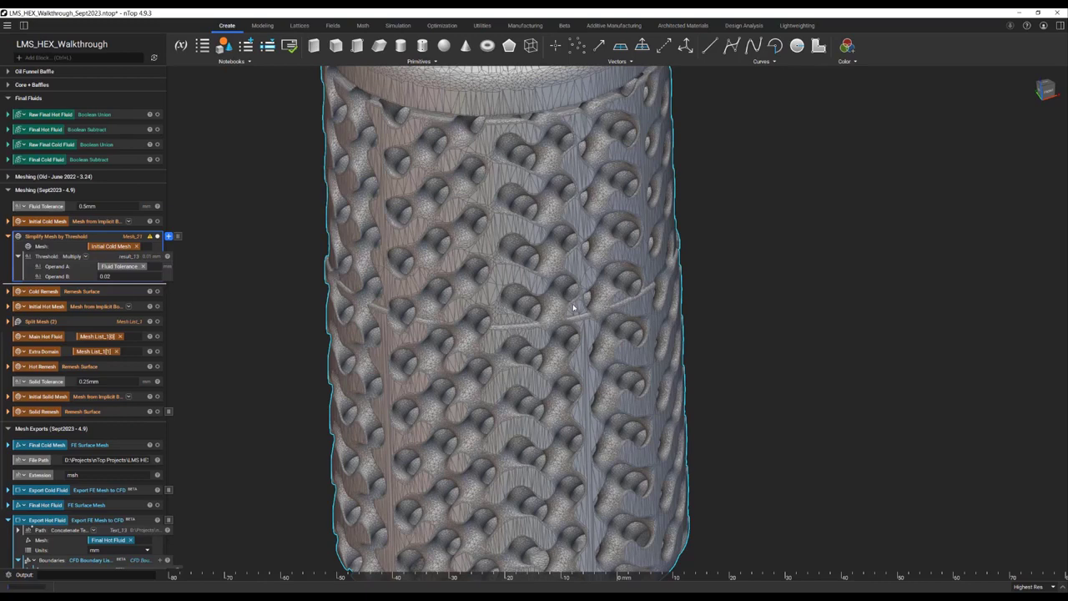
pyautogui.moveTo(549, 247); pyautogui.dragTo(526, 394, button='middle')
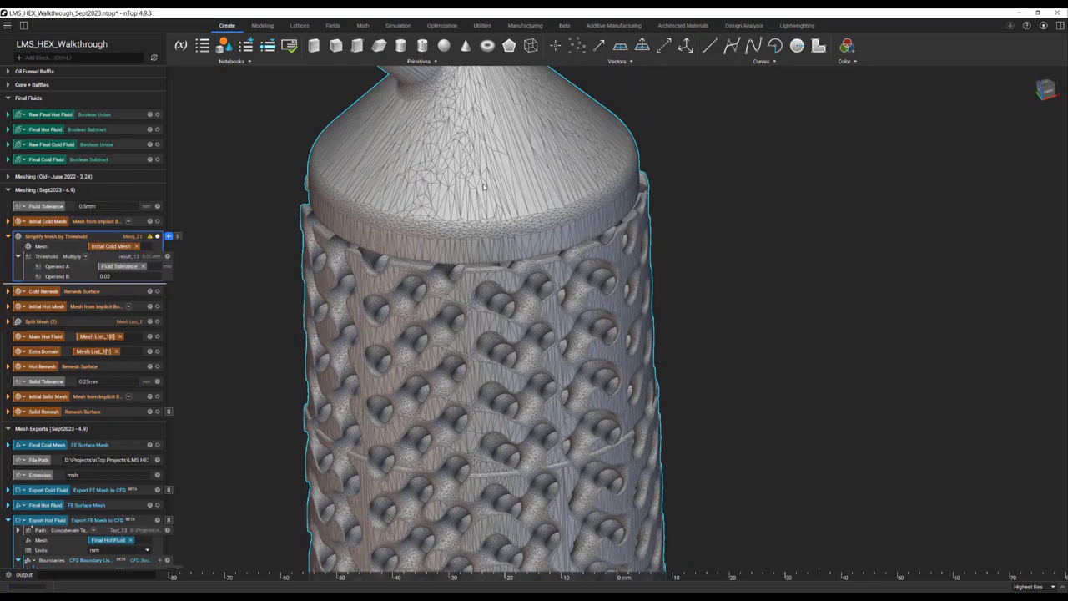
# Step: Delete the Simplify Mesh by Threshold block from the Sept2023 meshing section
pyautogui.scroll(-3, 486, 187)
pyautogui.scroll(-1, 493, 196)
pyautogui.moveTo(493, 196); pyautogui.dragTo(500, 241, button='middle')
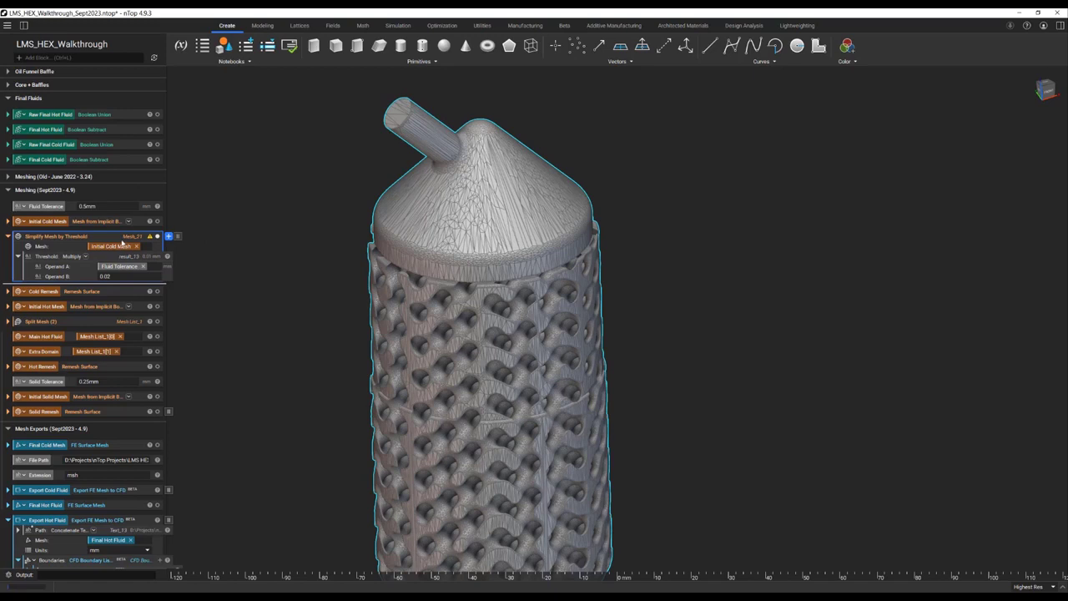
pyautogui.click(77, 293)
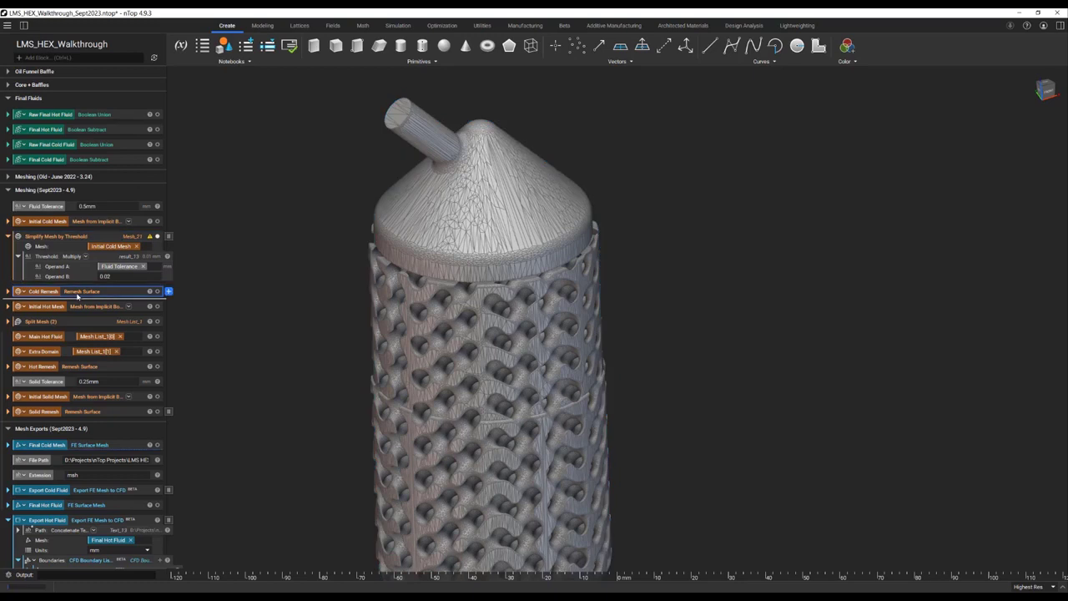
pyautogui.click(108, 240)
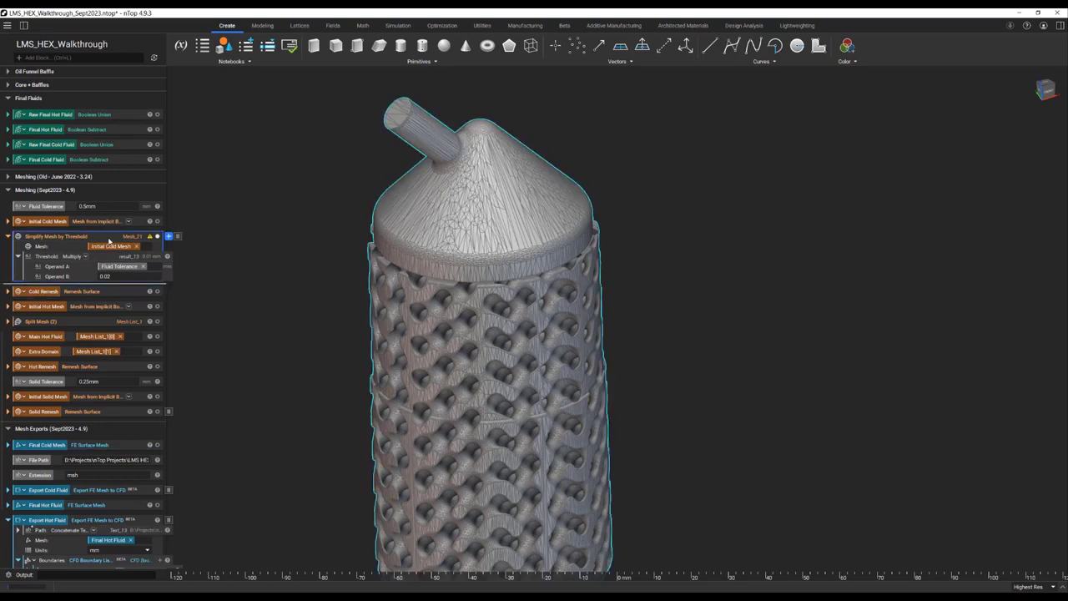
pyautogui.press('Delete')
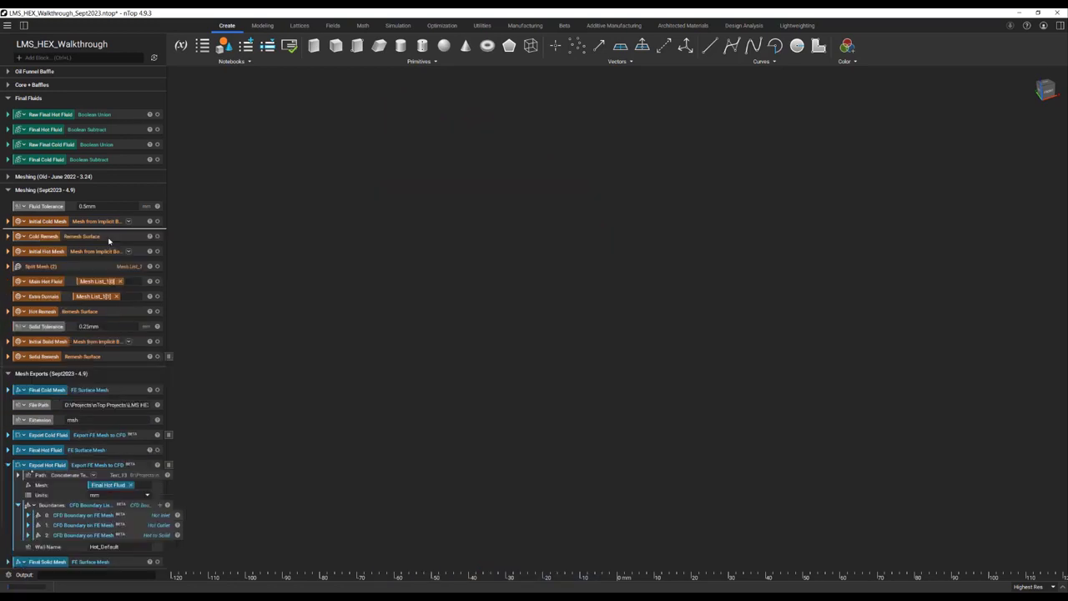
# Step: Collapse the Export Hot Fluid block in the Sept2023 mesh exports section
pyautogui.scroll(-3, 62, 445)
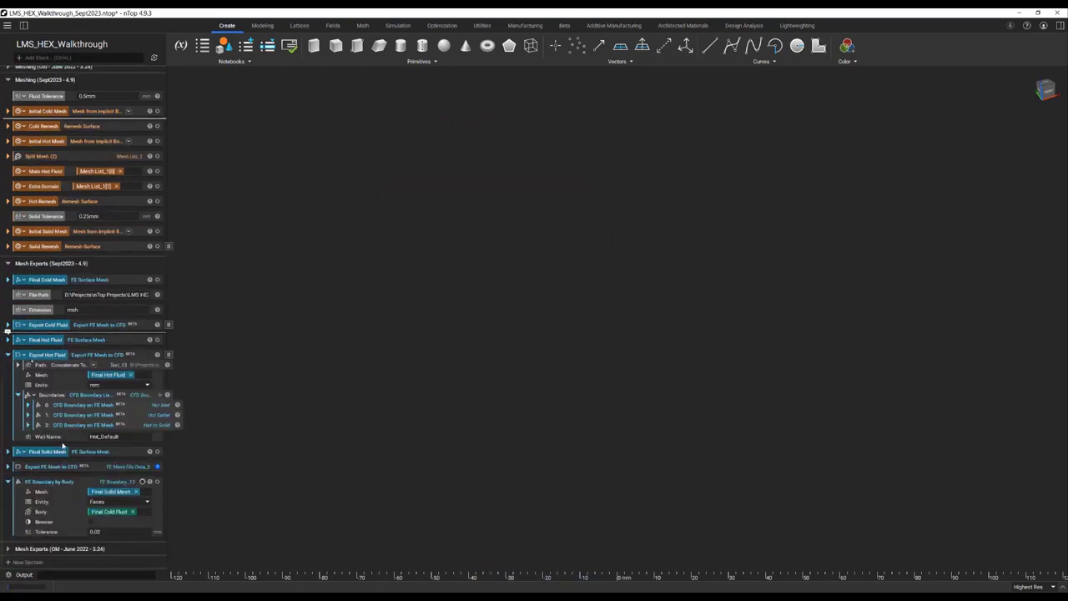
pyautogui.click(107, 482)
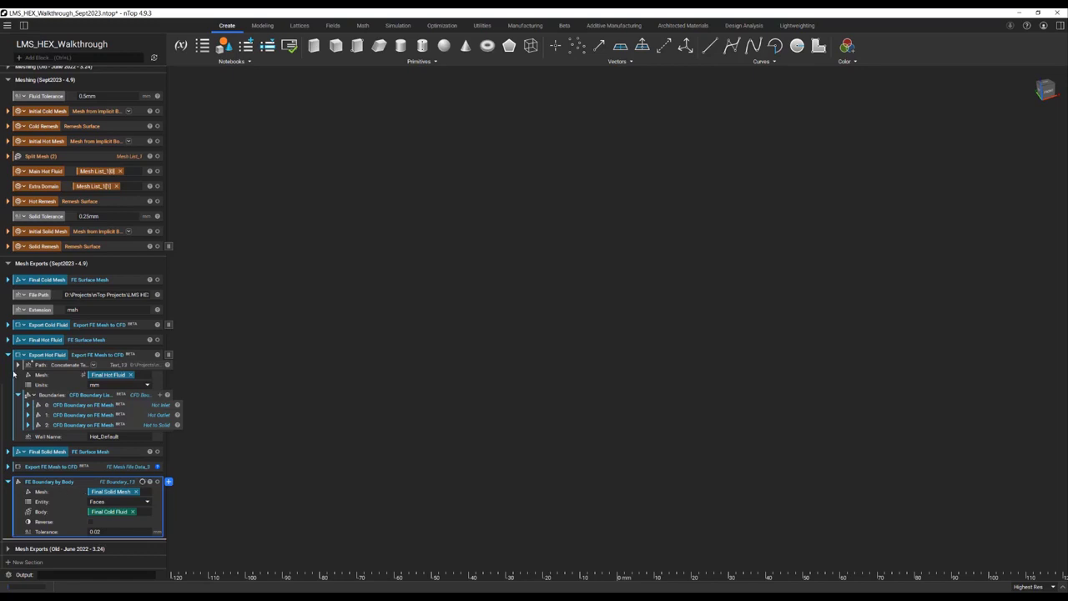
pyautogui.click(8, 354)
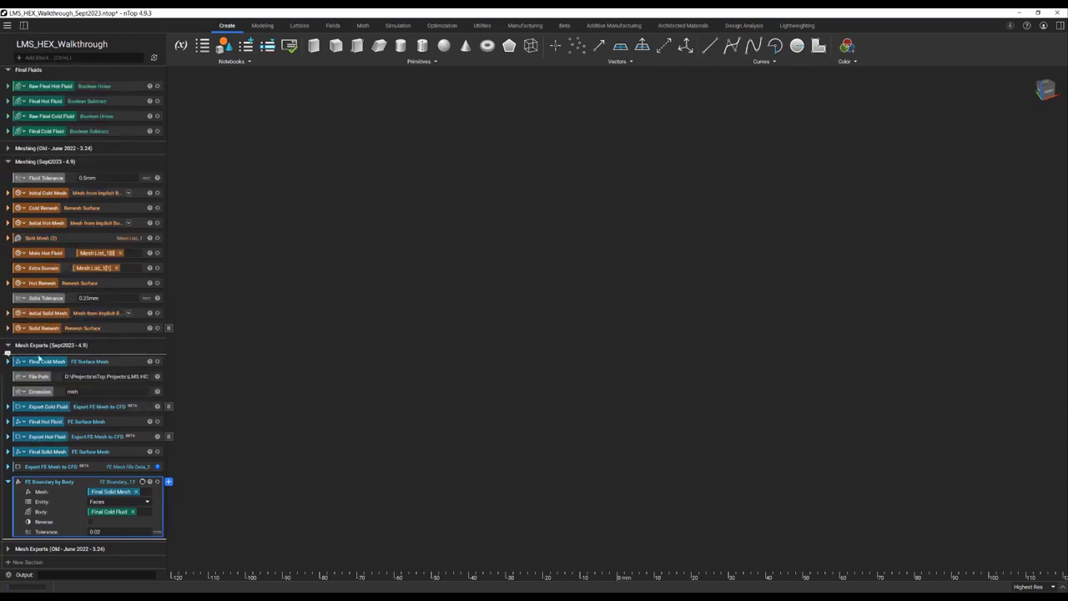
# Step: Show the Final Hot Fluid, Final Cold Fluid and HEX Core bodies together
pyautogui.scroll(1, 80, 361)
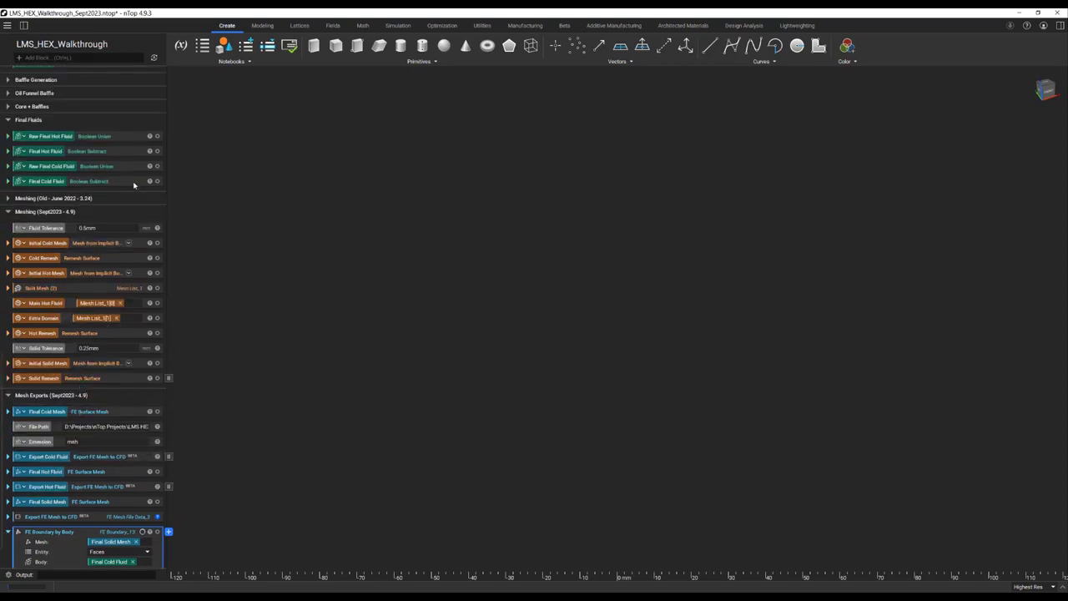
pyautogui.click(157, 150)
pyautogui.click(157, 181)
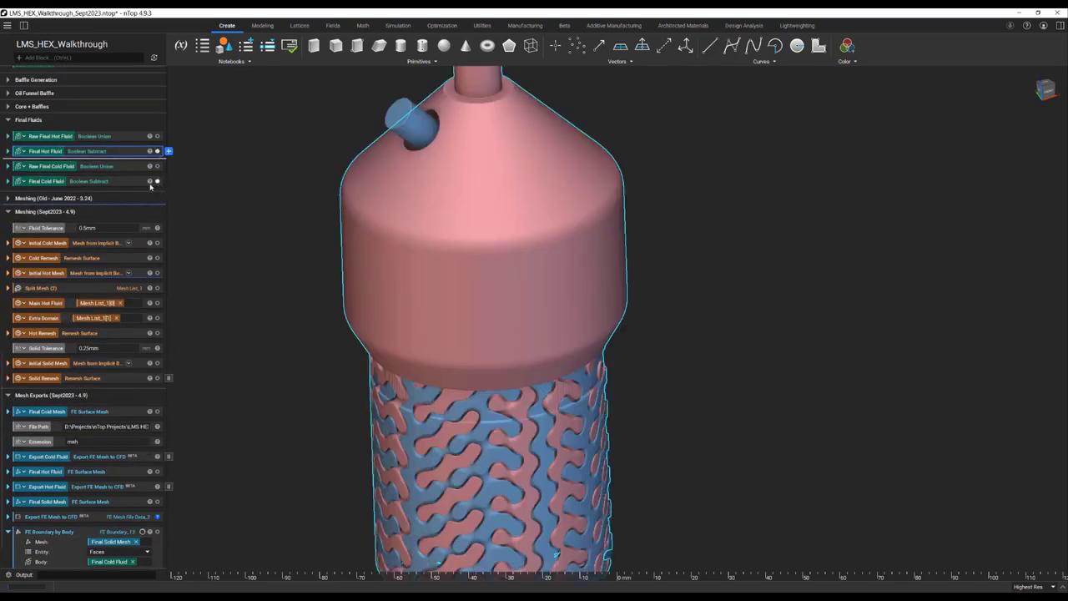
pyautogui.scroll(5, 125, 192)
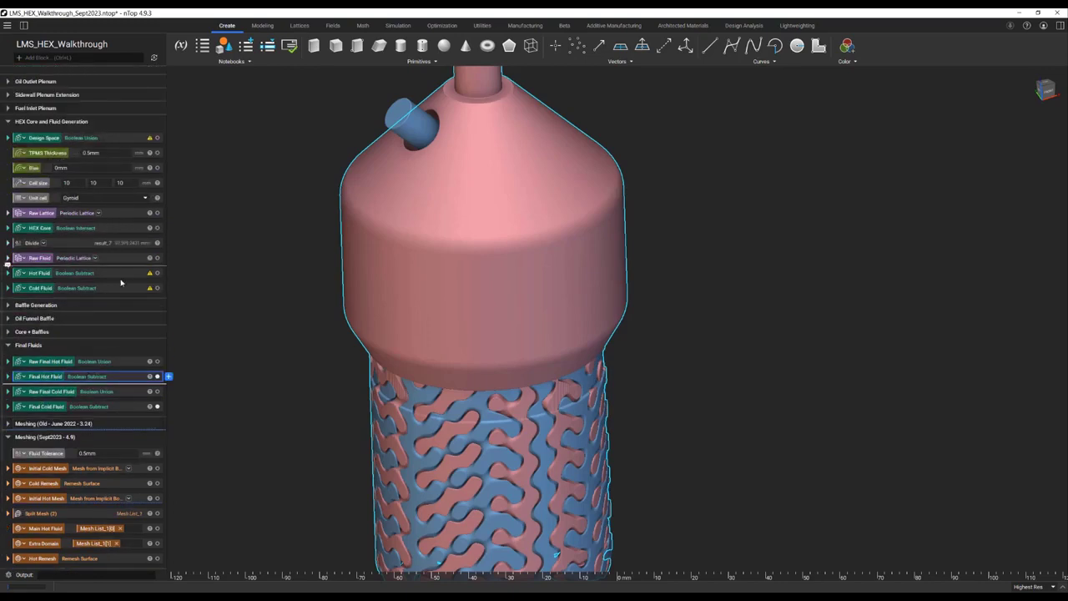
pyautogui.click(157, 227)
# Step: Section the displayed bodies across the core and examine the interfaces between the hot fluid, cold fluid and solid walls
pyautogui.moveTo(443, 326); pyautogui.dragTo(527, 165, button='right')
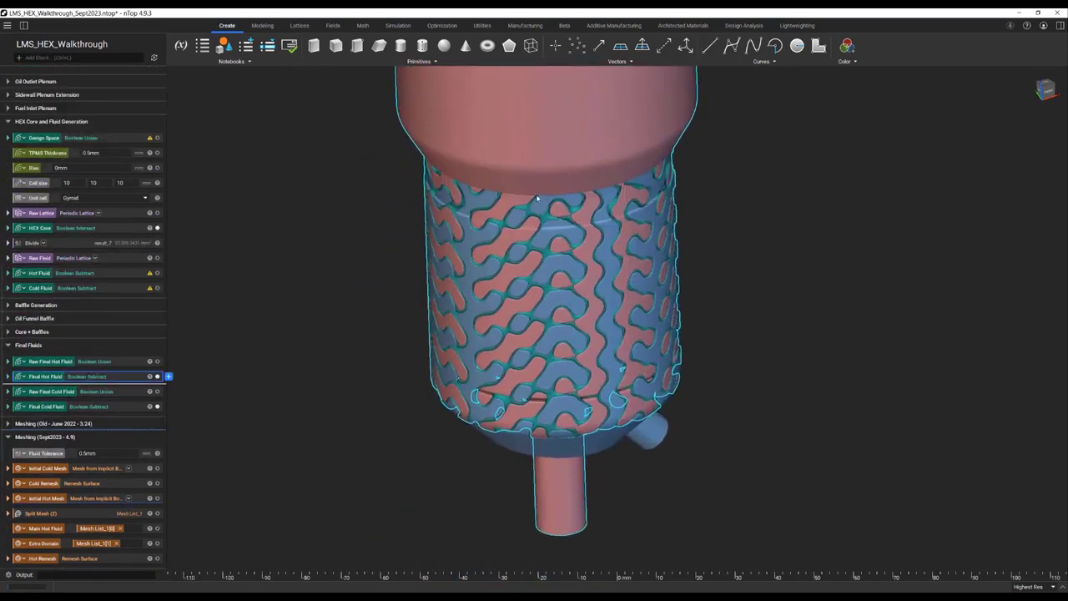
pyautogui.scroll(3, 551, 247)
pyautogui.click(565, 281)
pyautogui.press('x')
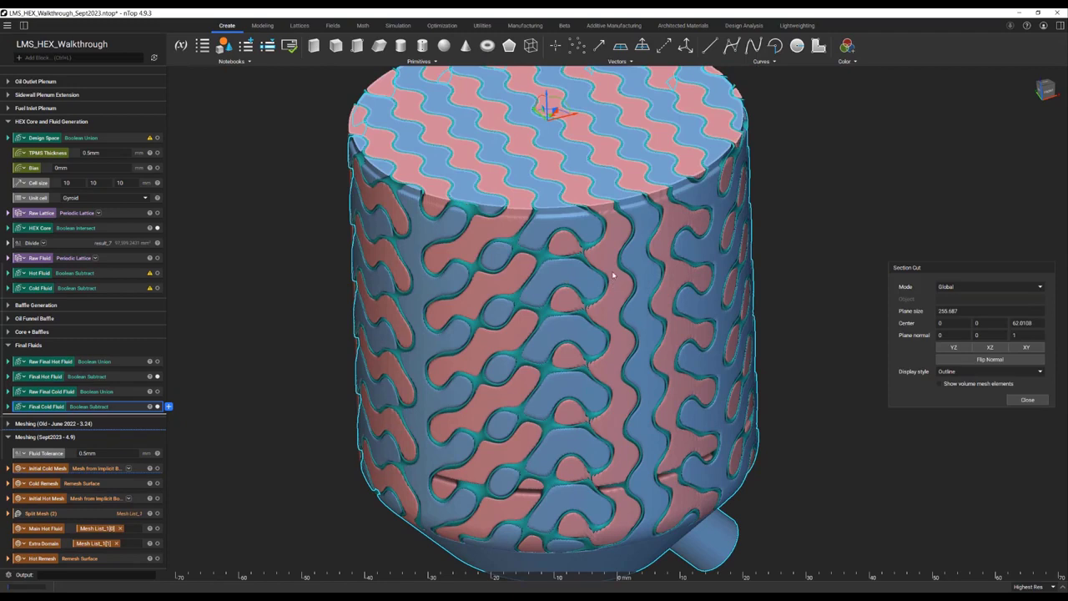
pyautogui.moveTo(584, 172); pyautogui.dragTo(589, 320, button='middle')
pyautogui.scroll(3, 523, 215)
pyautogui.moveTo(523, 215); pyautogui.dragTo(580, 354, button='right')
pyautogui.scroll(3, 581, 354)
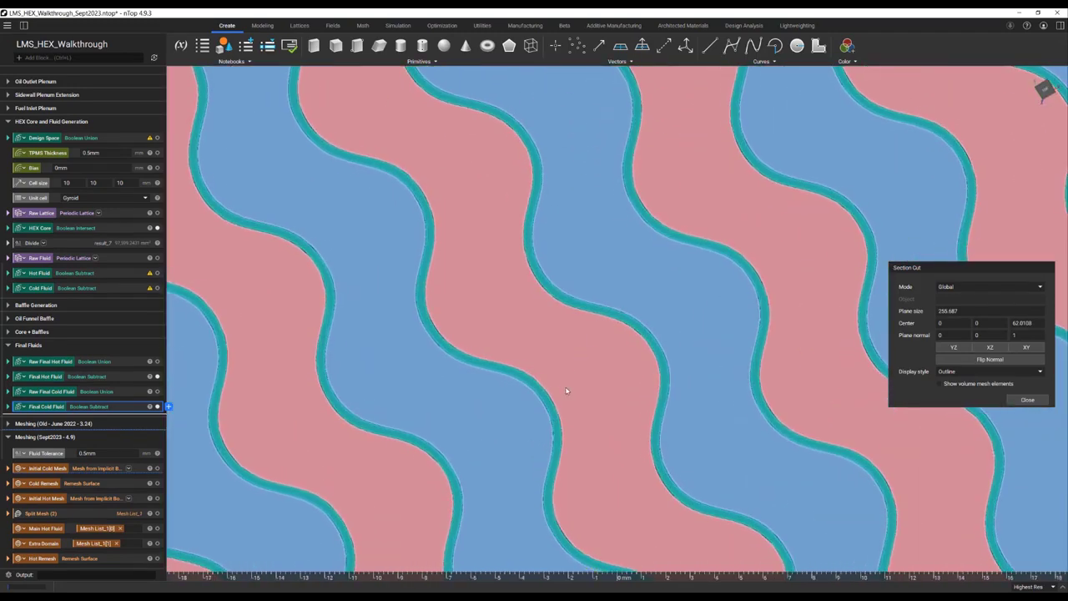
pyautogui.moveTo(686, 325); pyautogui.dragTo(509, 367, button='right')
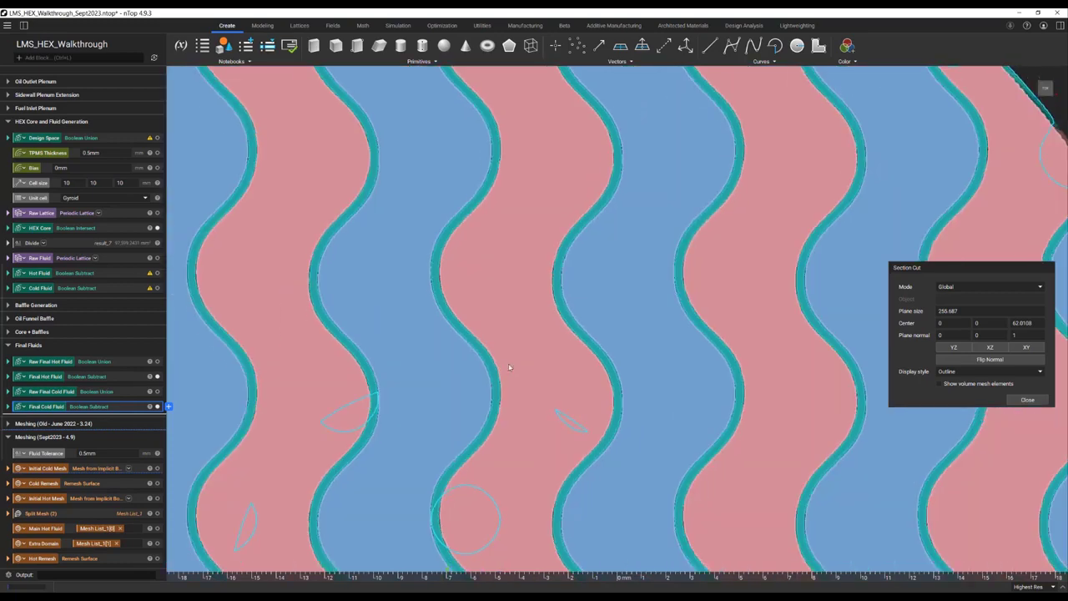
pyautogui.scroll(-3, 500, 406)
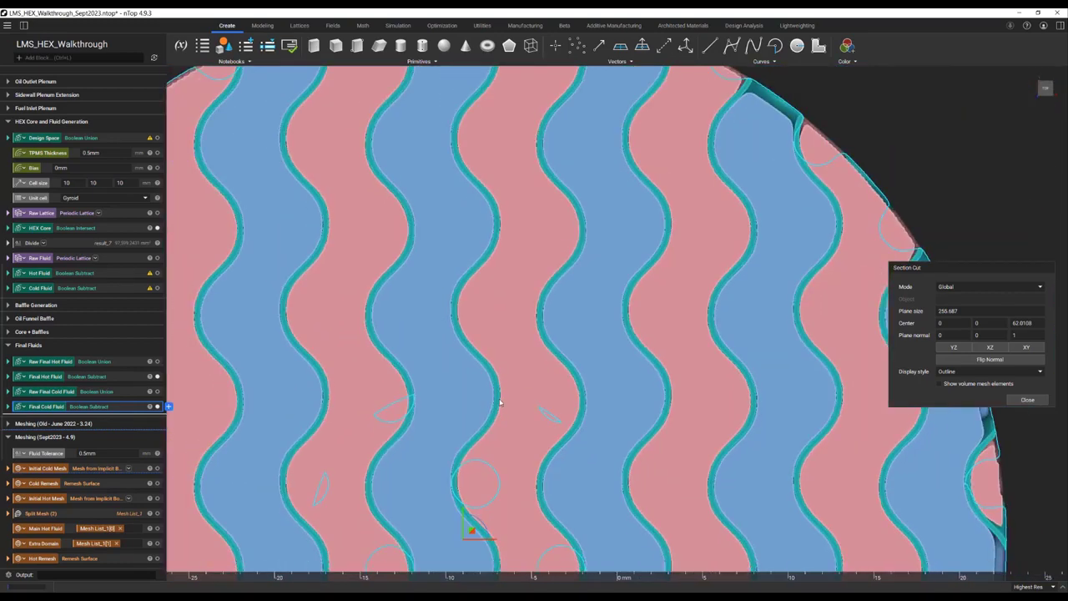
pyautogui.scroll(2, 514, 310)
pyautogui.scroll(-5, 102, 408)
# Step: Display the Cold to Solid boundary of Export Cold Fluid, remove the section cut, inspect the boundary's edges and collapse it again
pyautogui.scroll(-1, 101, 423)
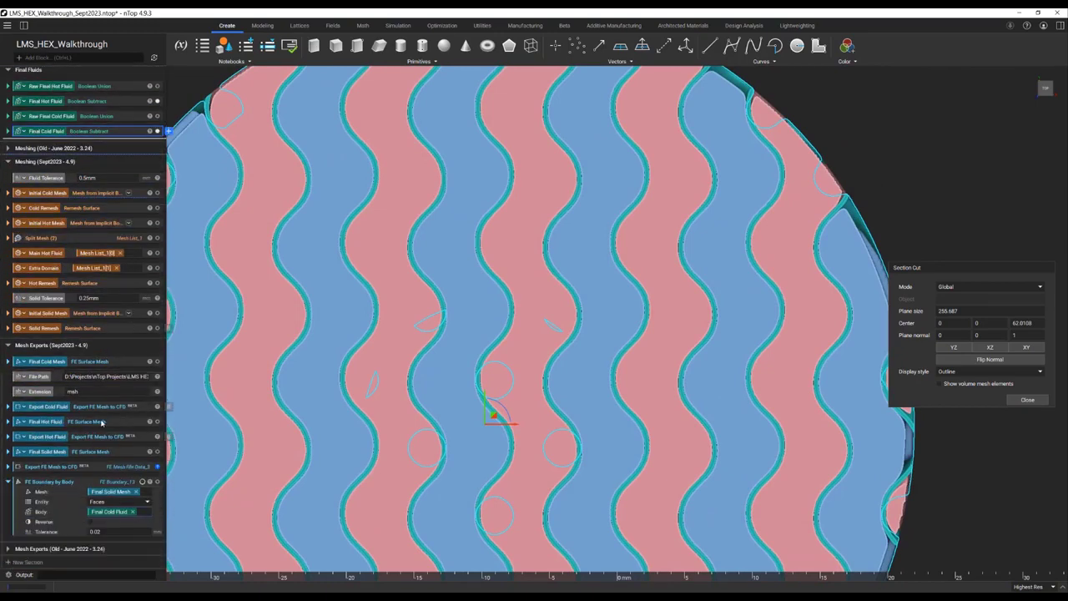
pyautogui.click(8, 406)
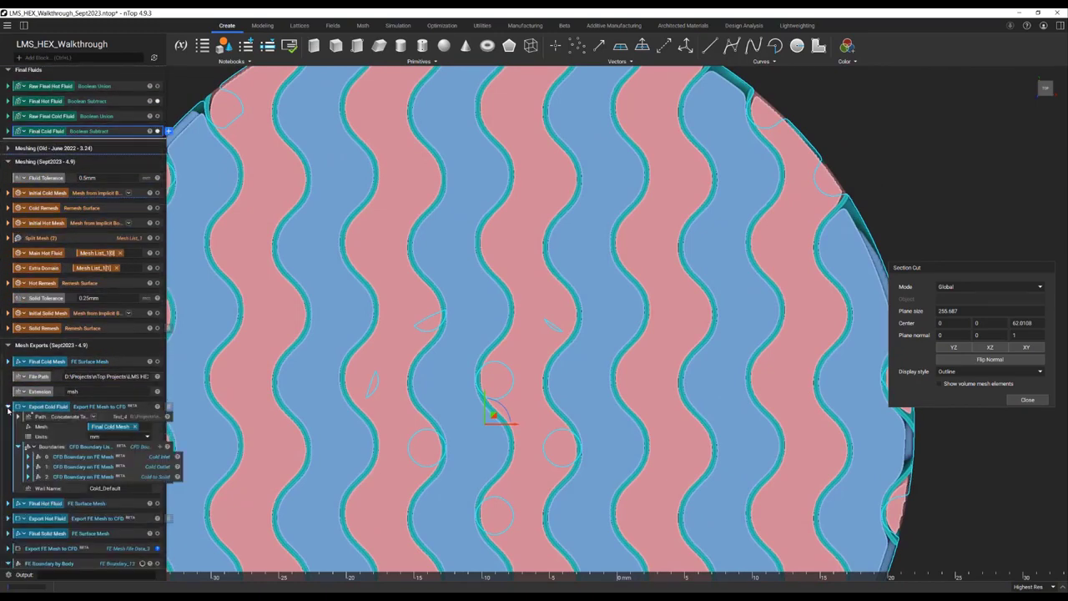
pyautogui.click(28, 476)
pyautogui.click(187, 486)
pyautogui.scroll(-3, 412, 419)
pyautogui.moveTo(412, 420); pyautogui.dragTo(472, 389, button='right')
pyautogui.click(1027, 399)
pyautogui.scroll(10, 887, 434)
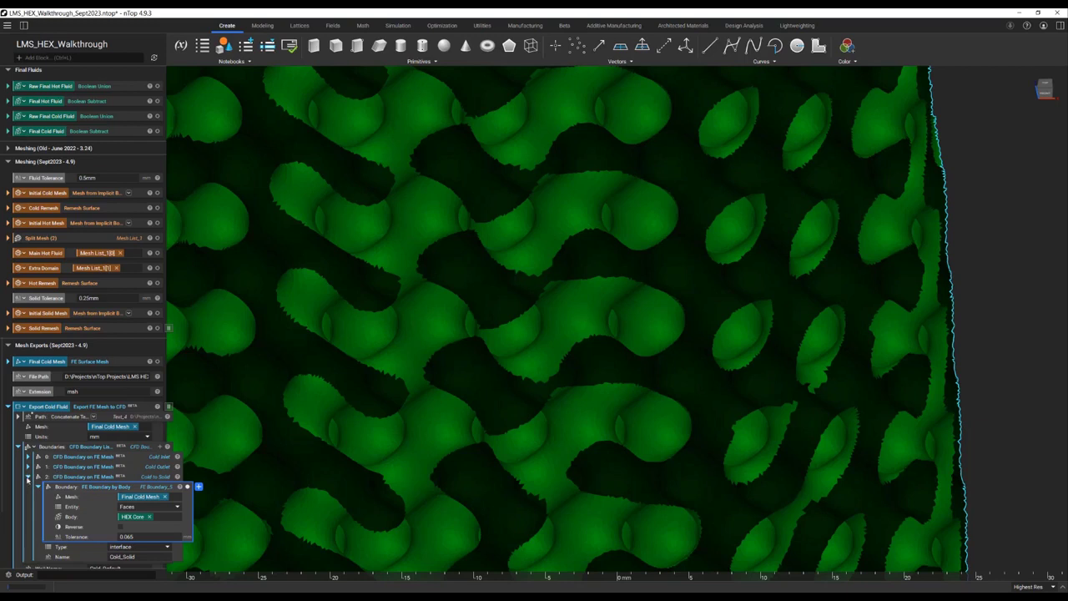
pyautogui.click(28, 478)
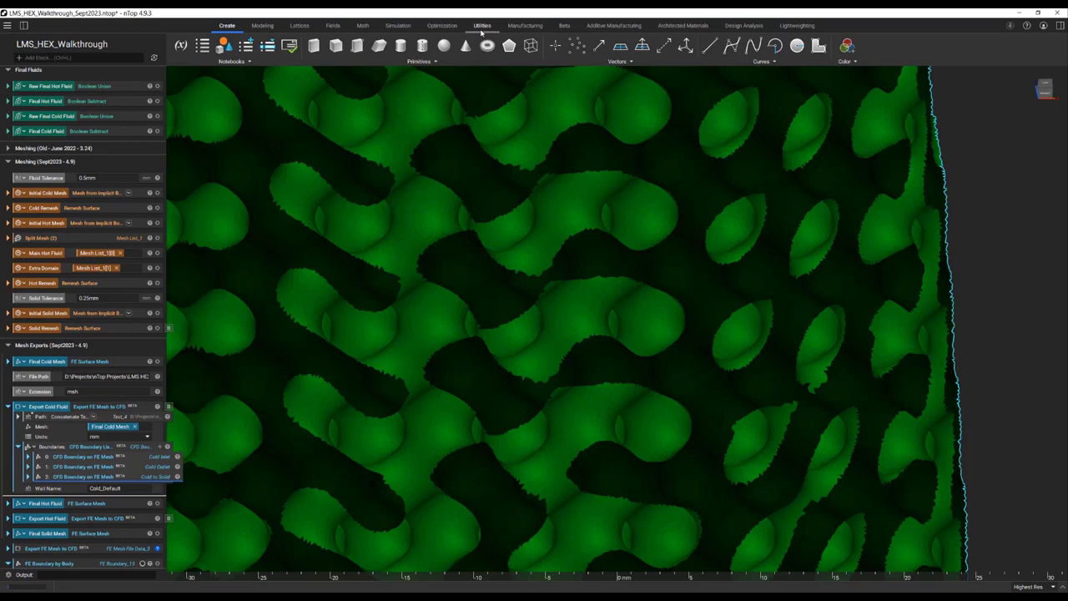
# Step: Add a Clearance block and move it to the start of the Meshing (Sept2023 - 4.9) section
pyautogui.click(263, 26)
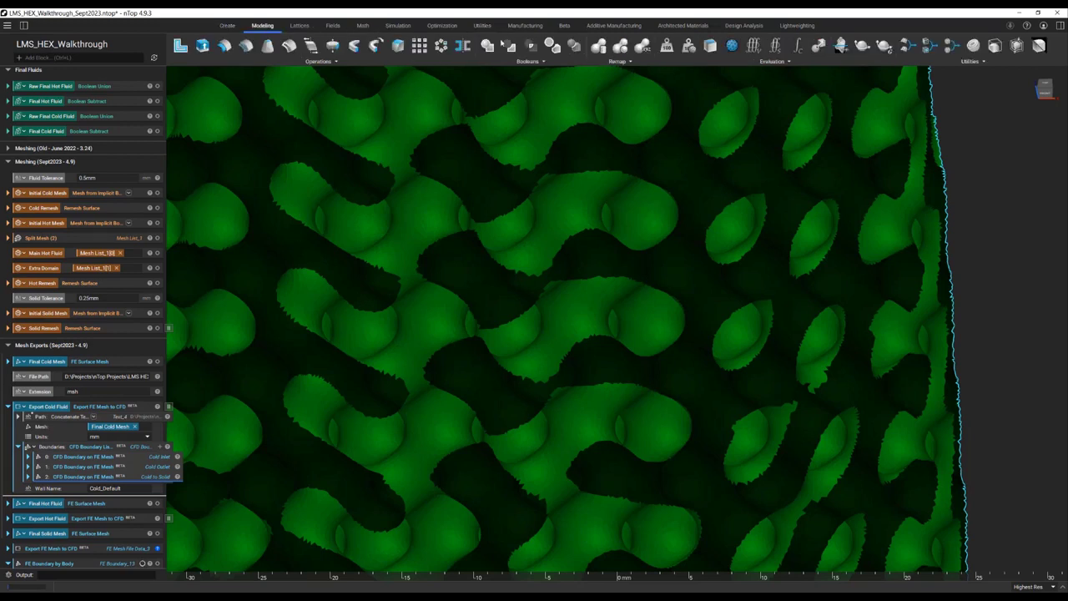
pyautogui.click(536, 61)
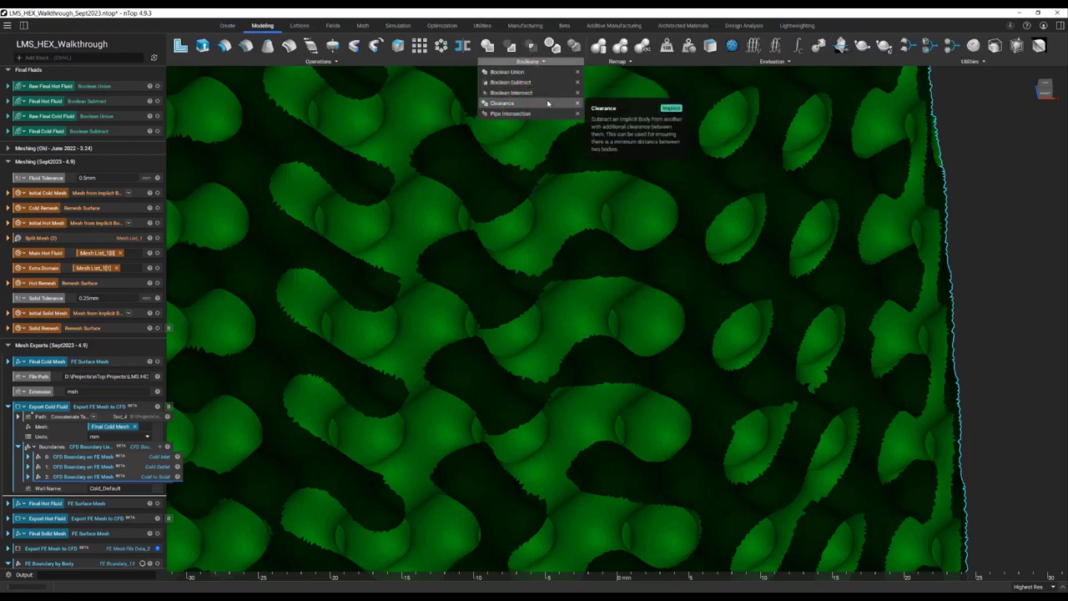
pyautogui.click(547, 102)
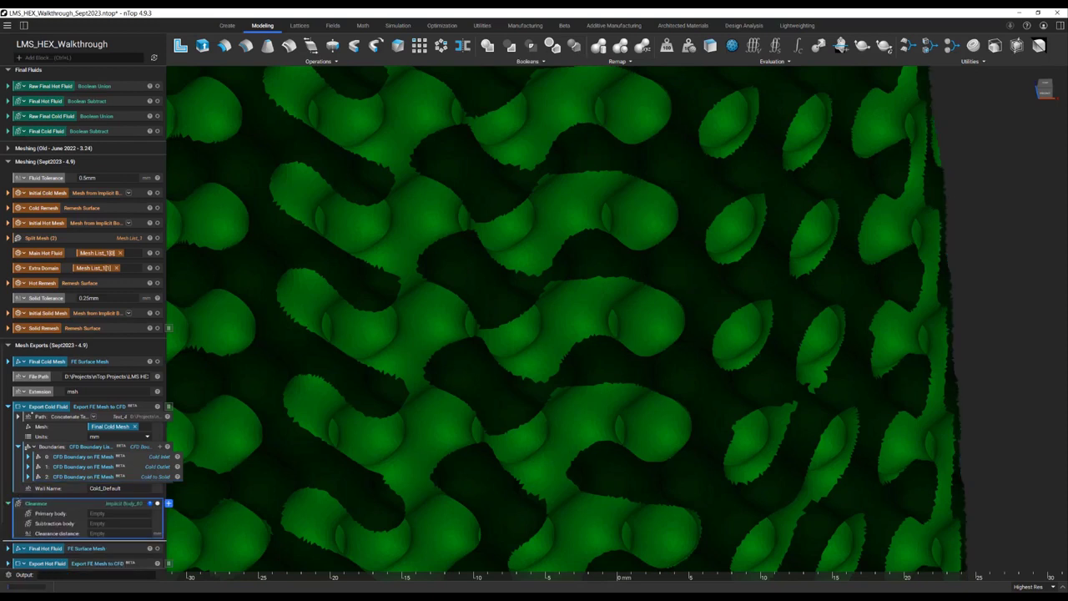
pyautogui.moveTo(53, 483); pyautogui.dragTo(83, 174)
# Step: Set the Clearance block's primary body to Final Cold Fluid and its subtraction body to HEX Core
pyautogui.scroll(1, 84, 179)
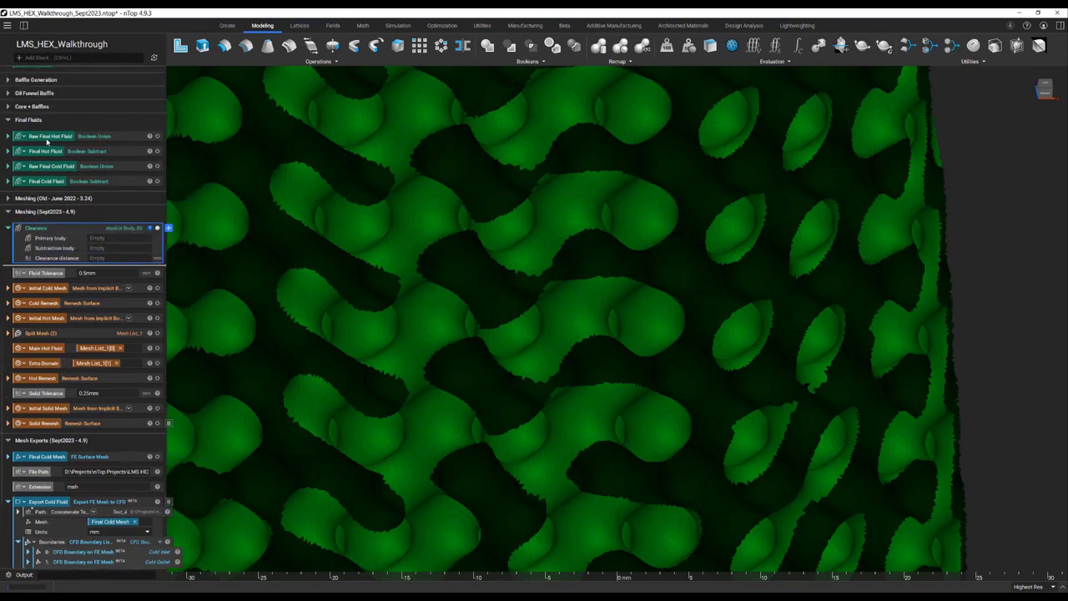
pyautogui.moveTo(57, 183); pyautogui.dragTo(125, 240)
pyautogui.click(117, 247)
pyautogui.write('hex')
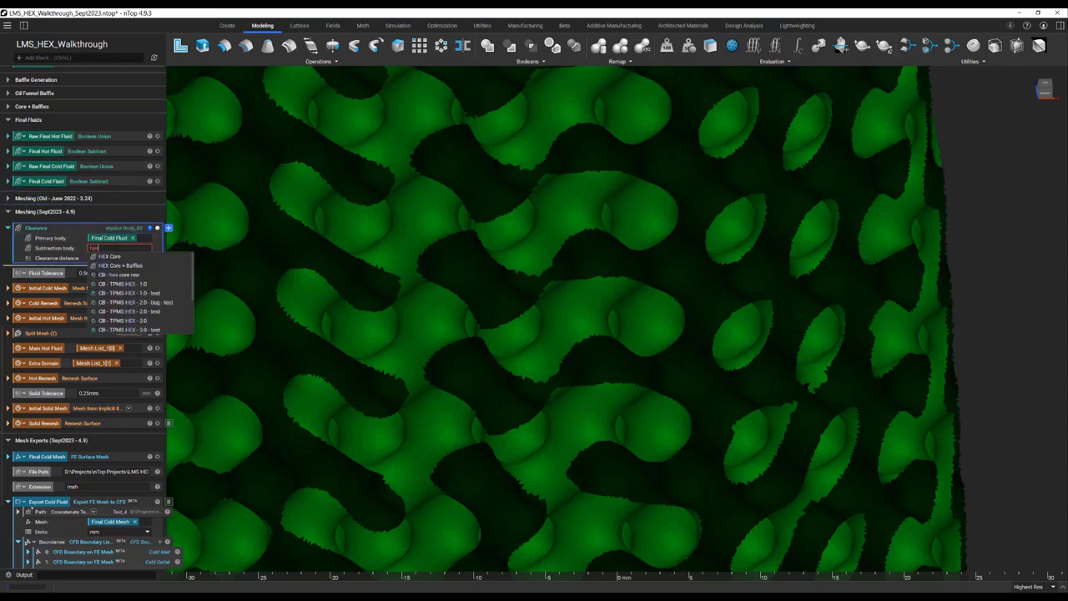
pyautogui.click(117, 256)
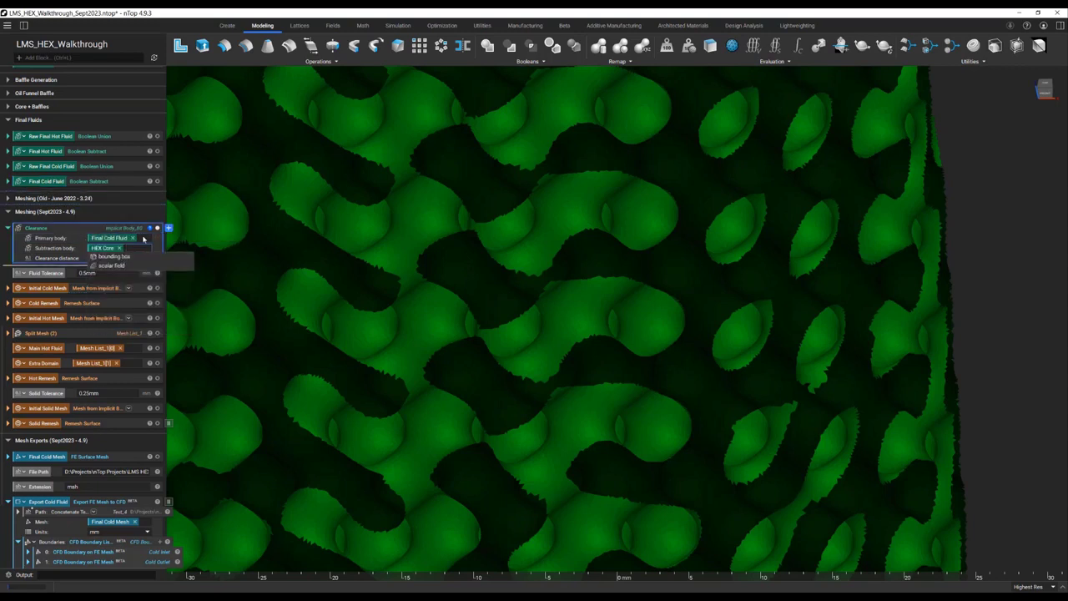
# Step: Add a second Clearance block with Final Hot Fluid as primary body and HEX Core as subtraction body
pyautogui.click(552, 45)
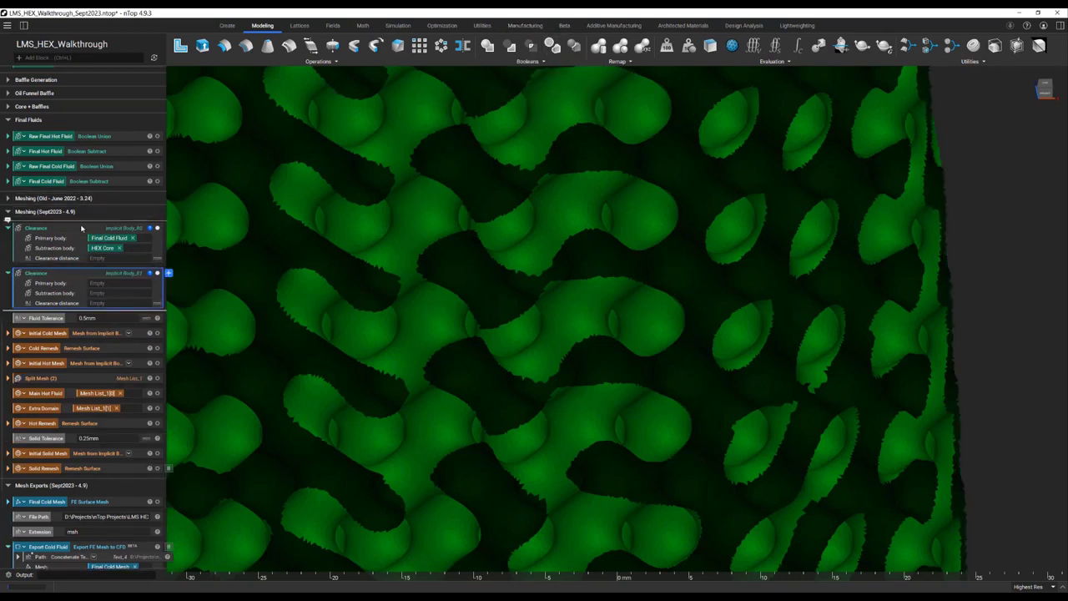
pyautogui.moveTo(51, 151); pyautogui.dragTo(128, 284)
pyautogui.moveTo(108, 248); pyautogui.dragTo(115, 295)
# Step: Make the cold fluid's clearance distance a variable and reuse it as the distance of the hot fluid's Clearance block
pyautogui.rightClick(70, 258)
pyautogui.click(87, 262)
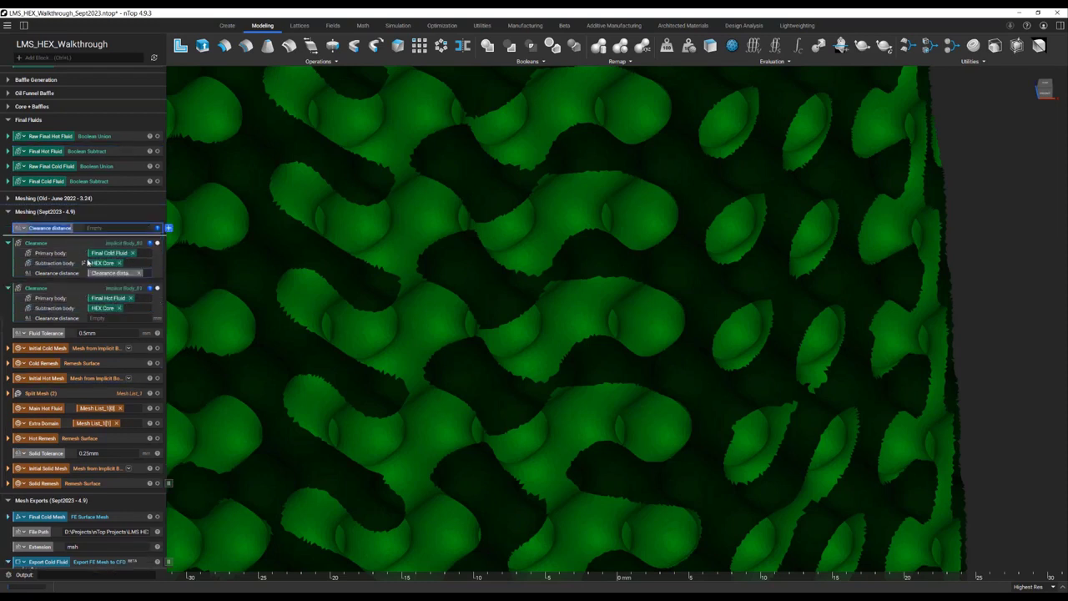
pyautogui.moveTo(62, 228); pyautogui.dragTo(126, 321)
# Step: Set the shared Clearance distance variable to 0.05 mm
pyautogui.click(87, 228)
pyautogui.write('0.05')
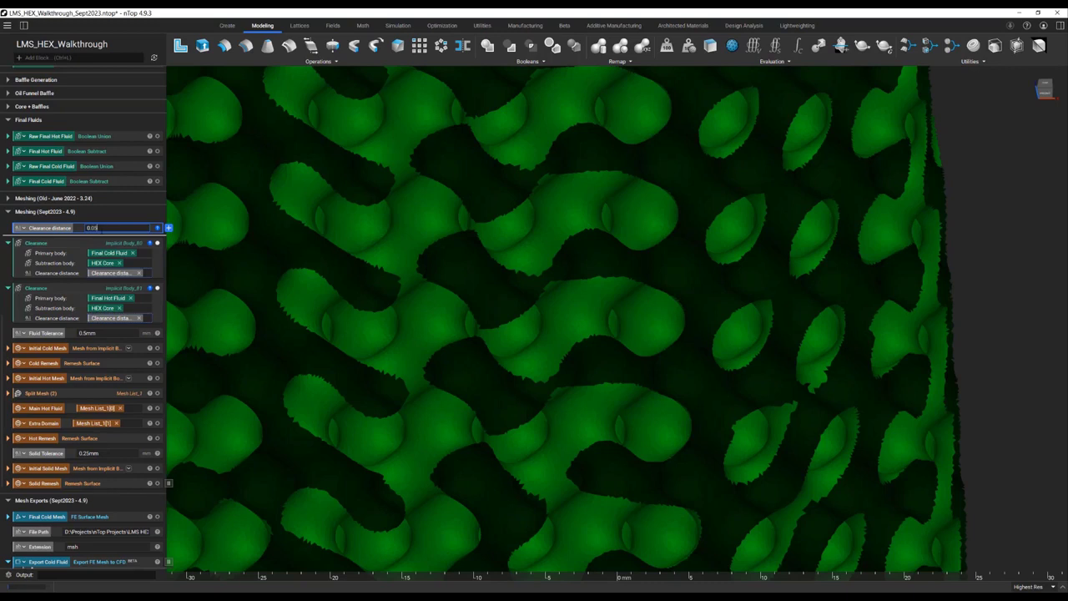
pyautogui.press('Return')
pyautogui.doubleClick(101, 228)
pyautogui.press('End')
pyautogui.write('mm')
pyautogui.press('Return')
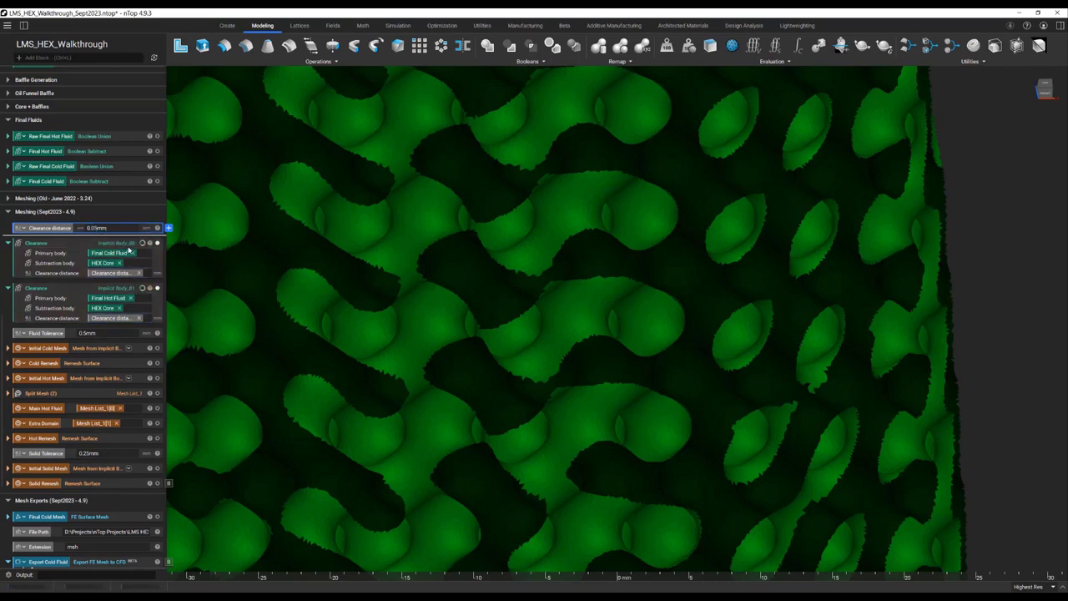
# Step: Show Final Cold Fluid with HEX Core and examine how the two bodies meet around the outside of the core
pyautogui.click(110, 182)
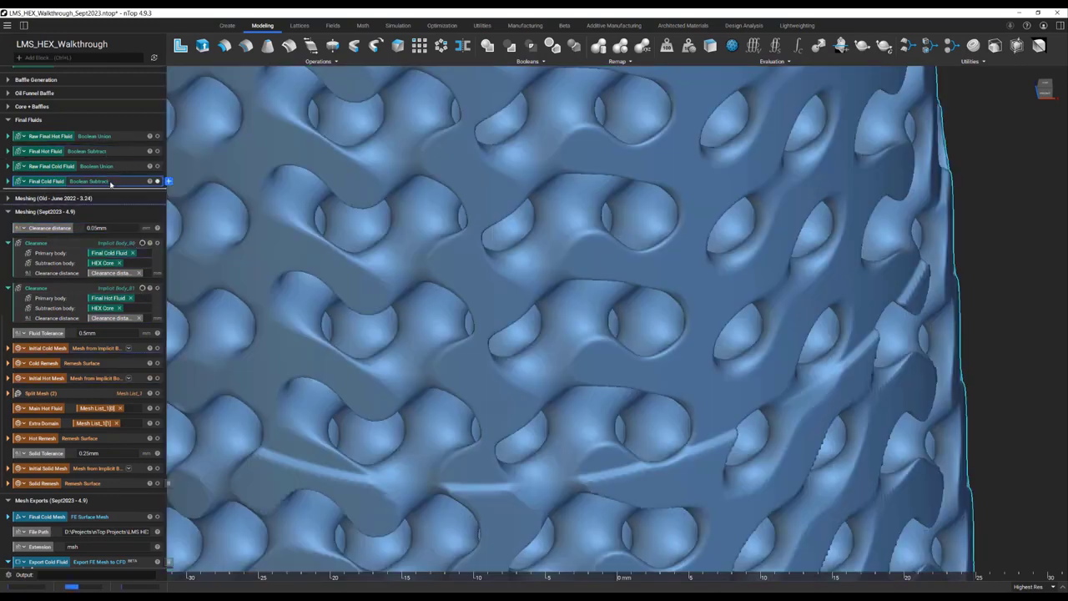
pyautogui.scroll(5, 110, 181)
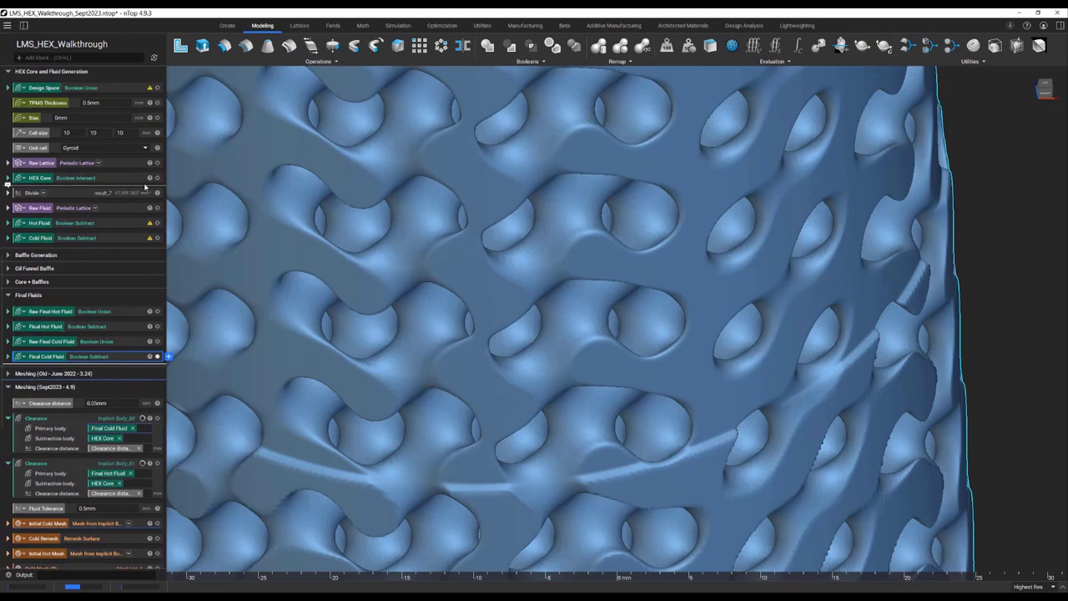
pyautogui.click(158, 177)
pyautogui.scroll(-3, 417, 233)
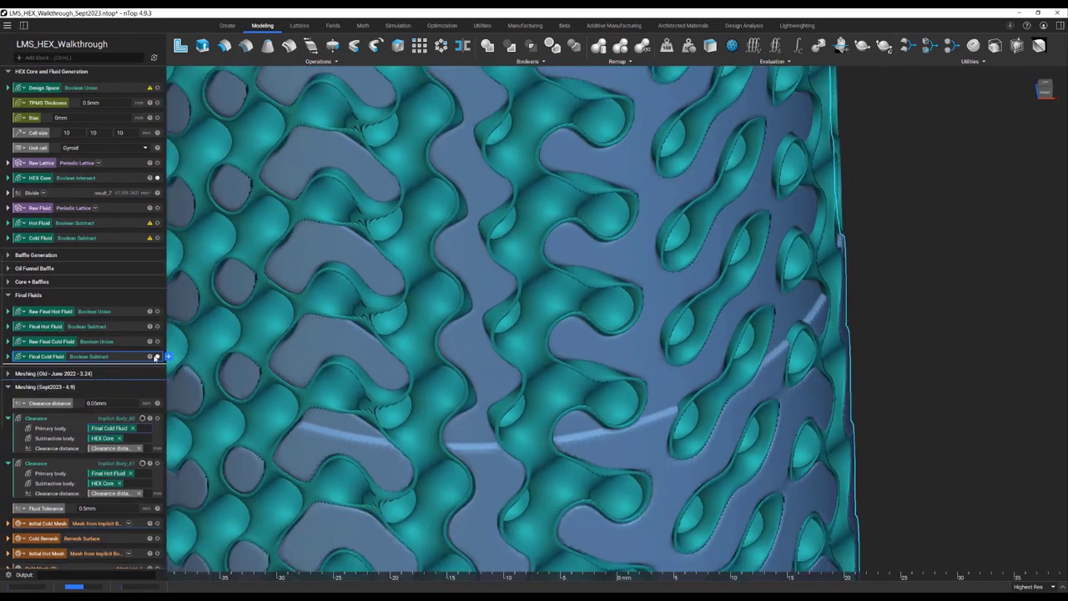
pyautogui.click(157, 357)
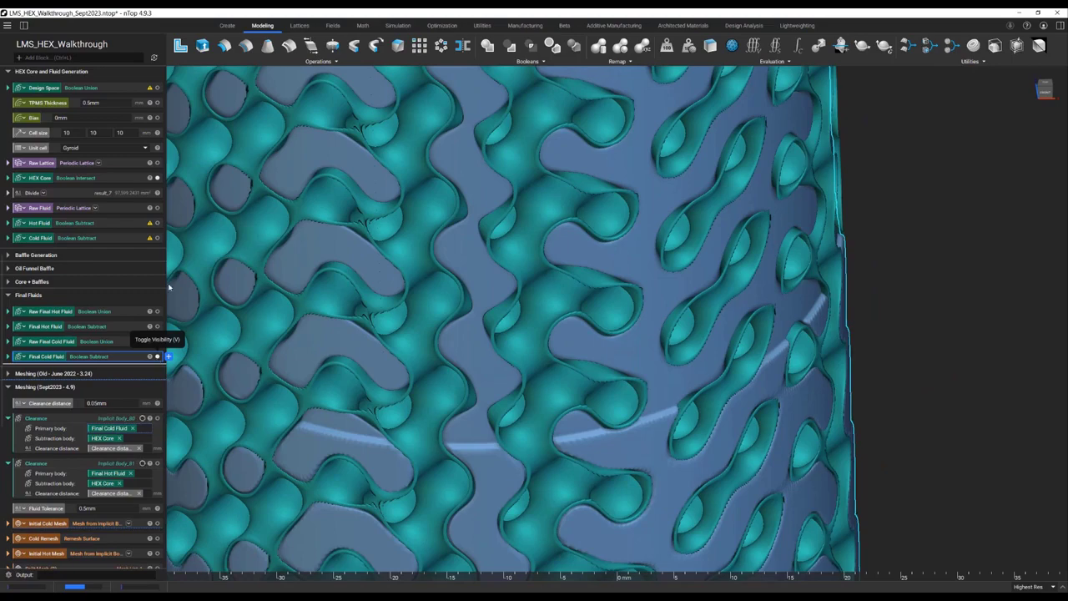
pyautogui.moveTo(479, 280); pyautogui.dragTo(350, 332, button='middle')
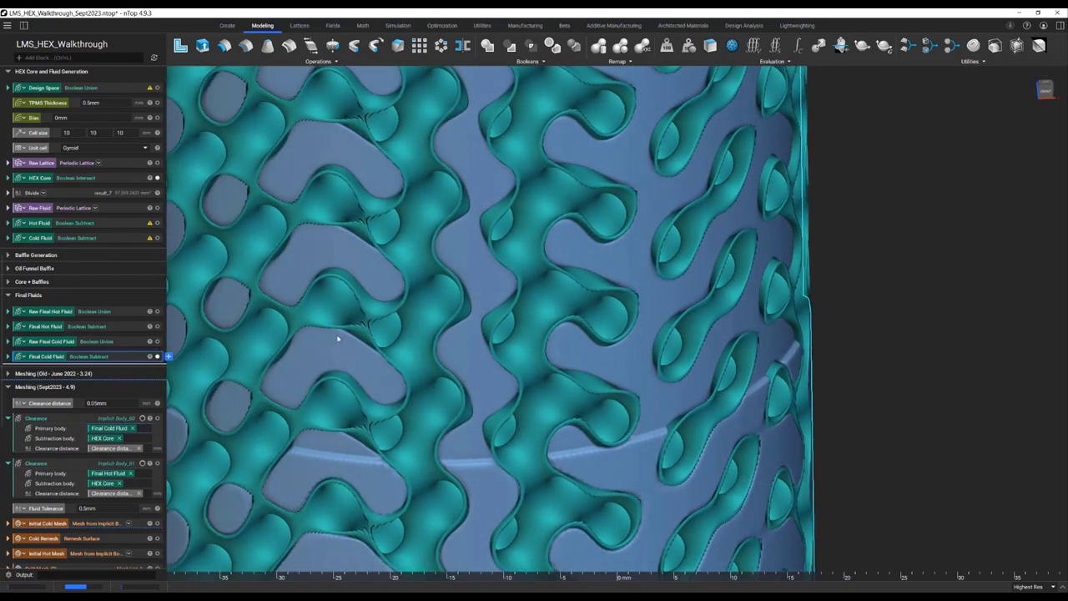
pyautogui.moveTo(374, 327); pyautogui.dragTo(547, 318, button='middle')
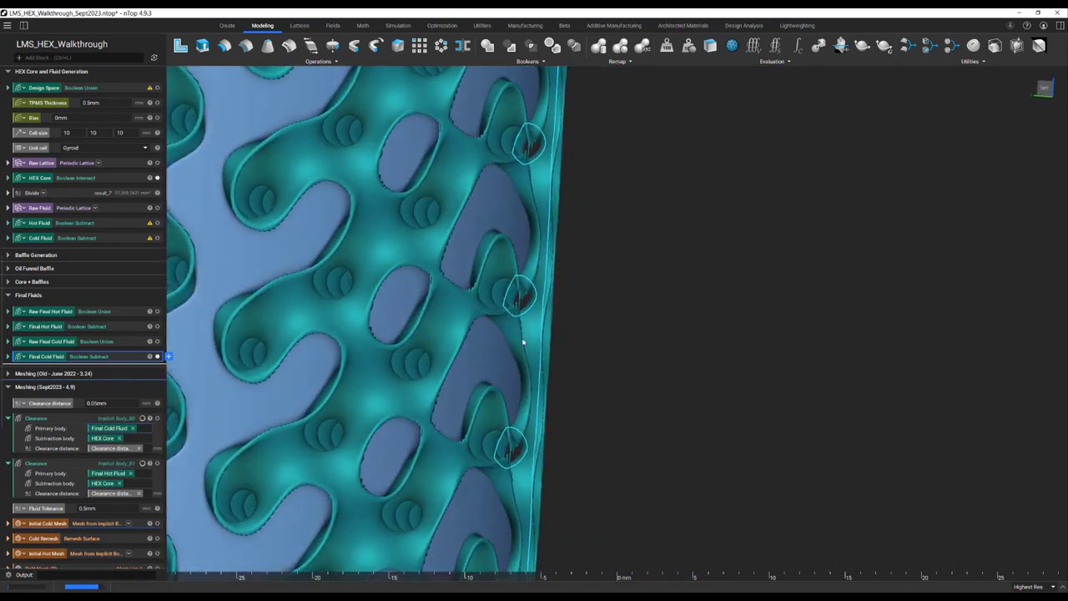
# Step: Hide HEX Core and show the cold fluid's Clearance body together with Final Cold Fluid to compare them
pyautogui.moveTo(520, 351); pyautogui.dragTo(498, 373, button='middle')
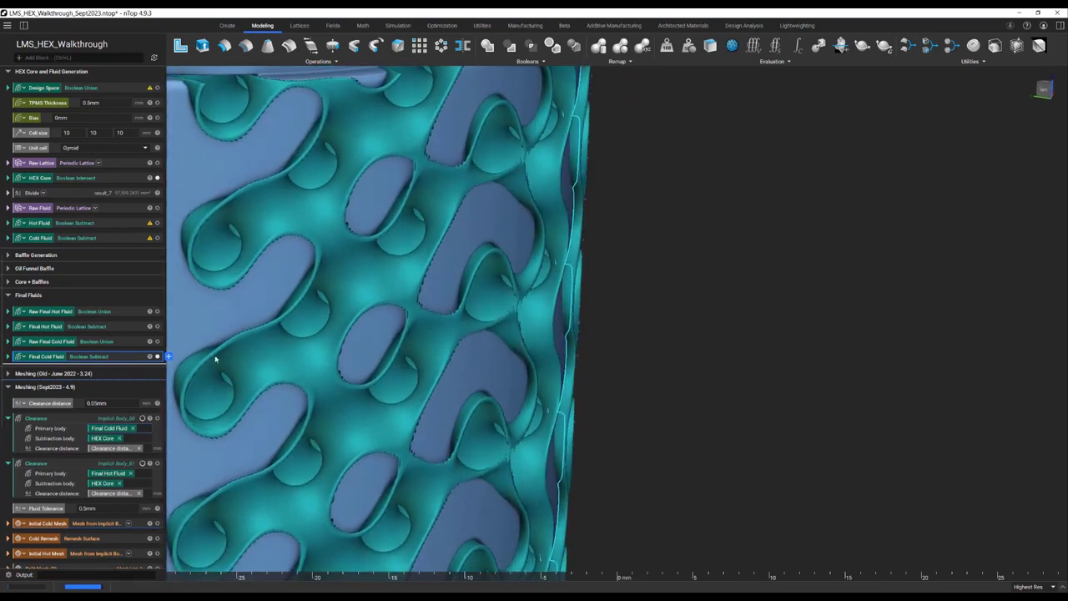
pyautogui.click(157, 356)
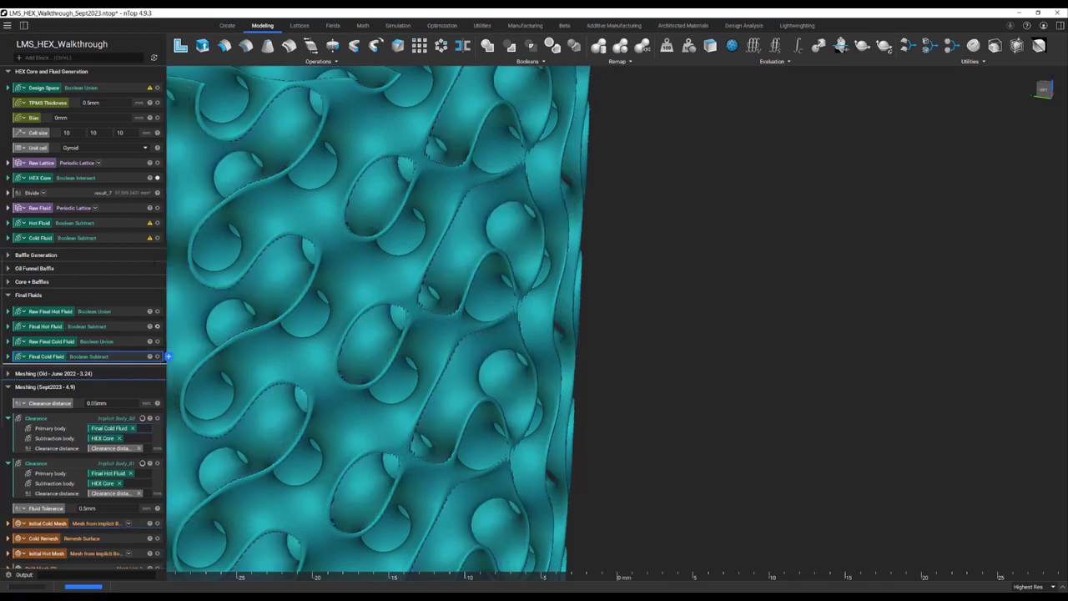
pyautogui.click(138, 224)
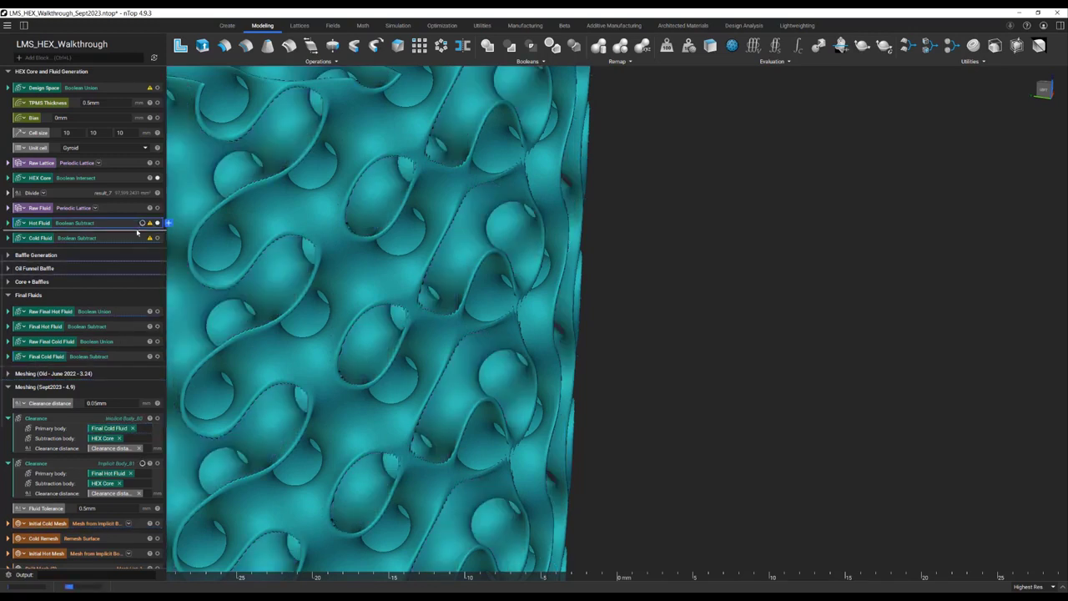
pyautogui.click(139, 423)
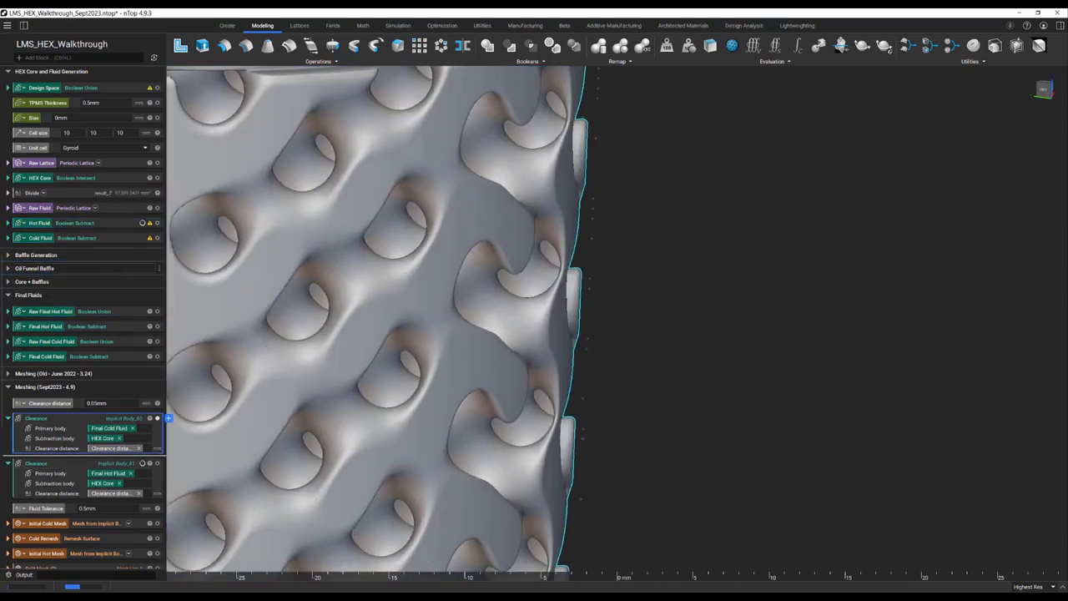
pyautogui.click(157, 357)
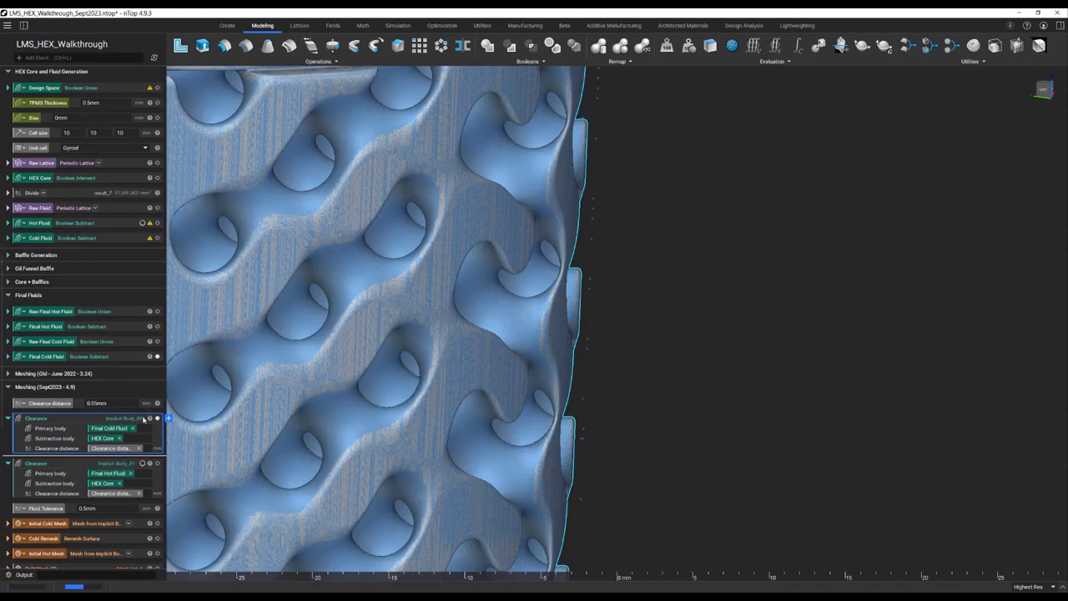
# Step: Section the bodies and examine from above the gap between HEX Core and the Clearance body, with Final Cold Fluid hidden
pyautogui.press('x')
pyautogui.moveTo(547, 337); pyautogui.dragTo(551, 415, button='right')
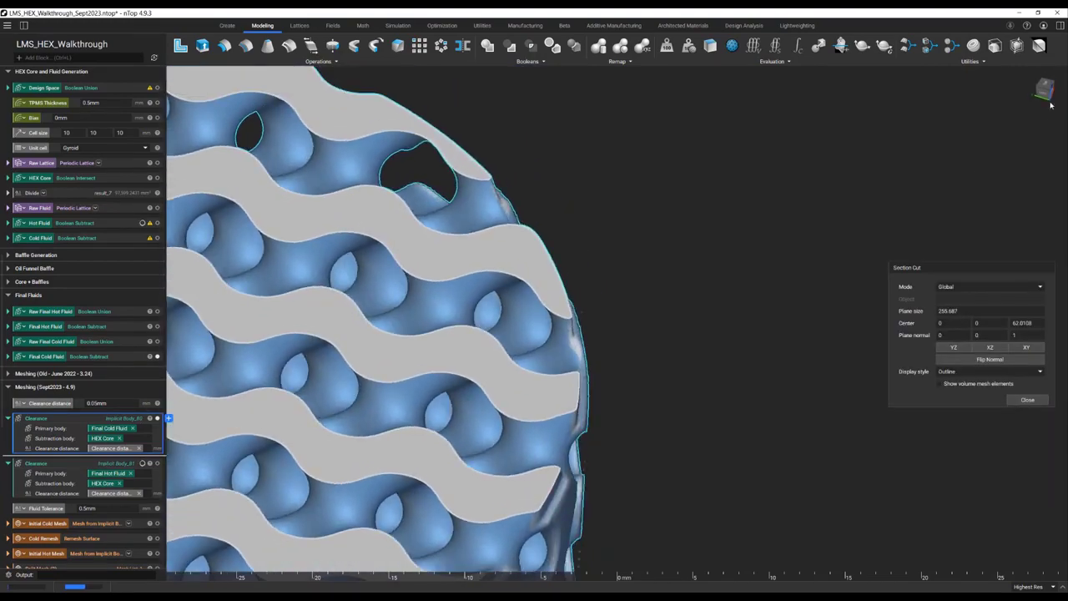
pyautogui.click(1043, 88)
pyautogui.scroll(5, 359, 343)
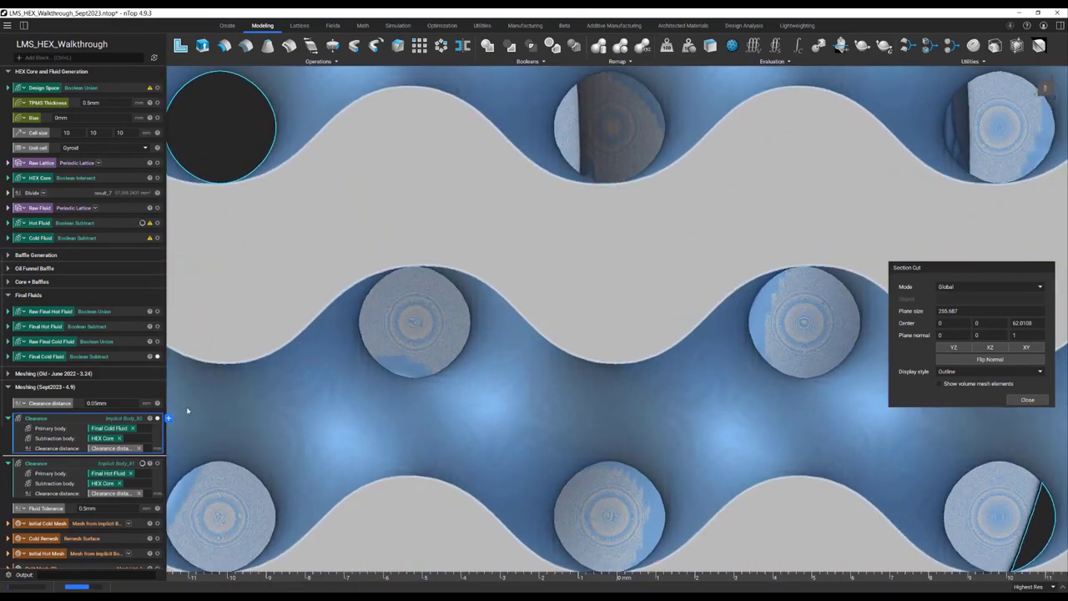
pyautogui.click(158, 179)
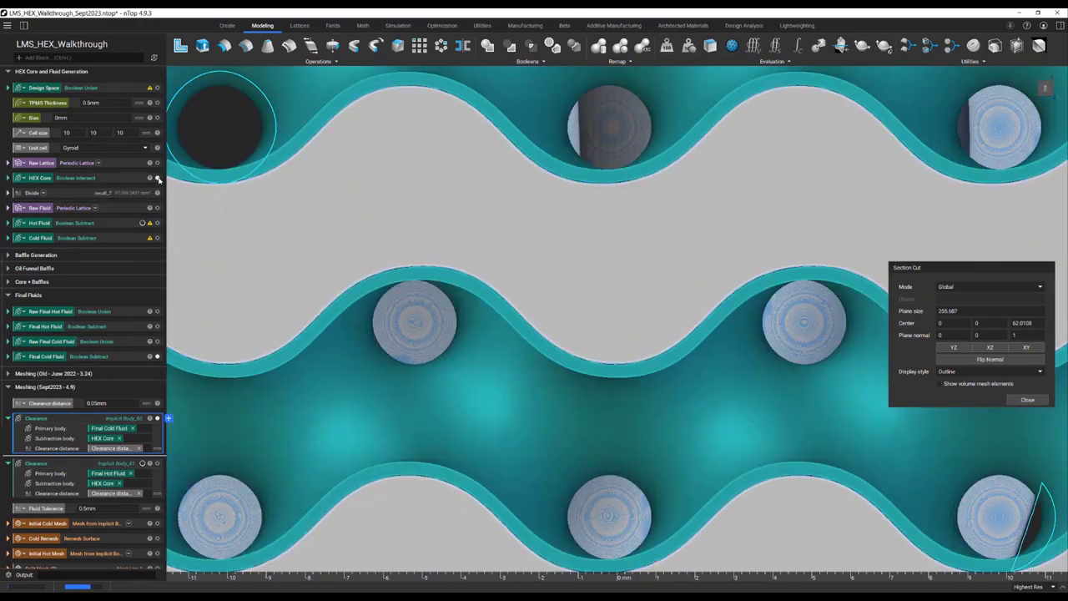
pyautogui.click(157, 357)
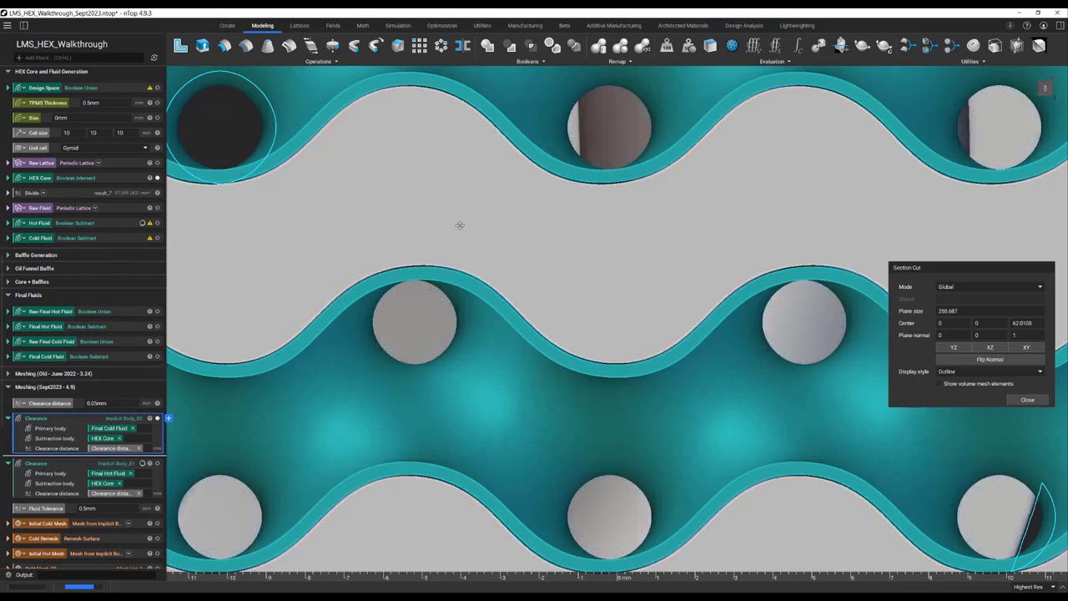
pyautogui.scroll(3, 481, 300)
pyautogui.scroll(3, 481, 301)
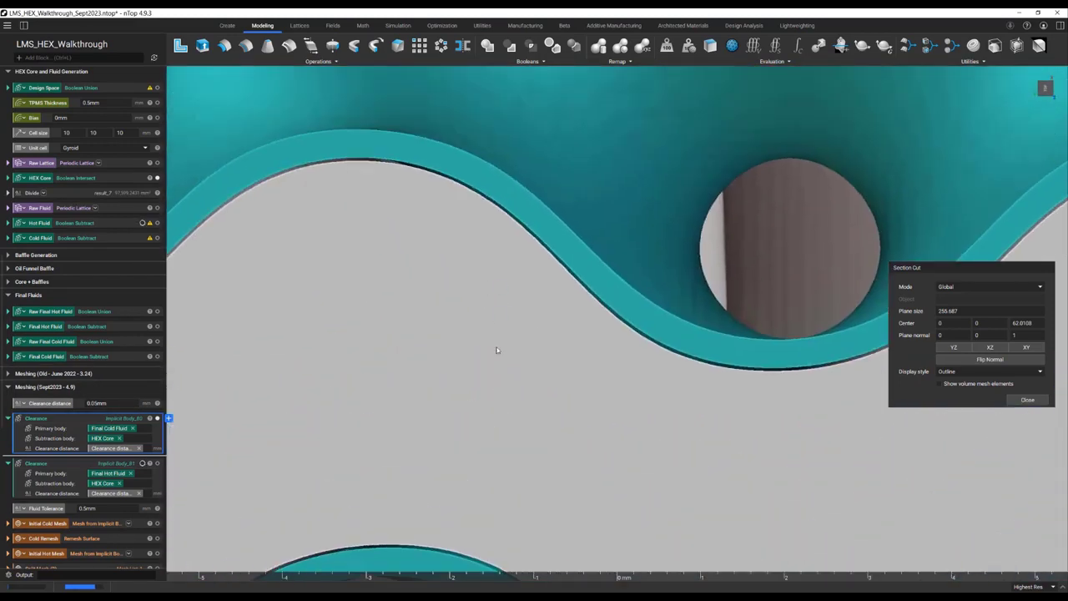
# Step: Set the display colour of the cold fluid's Clearance body to pink
pyautogui.click(149, 418)
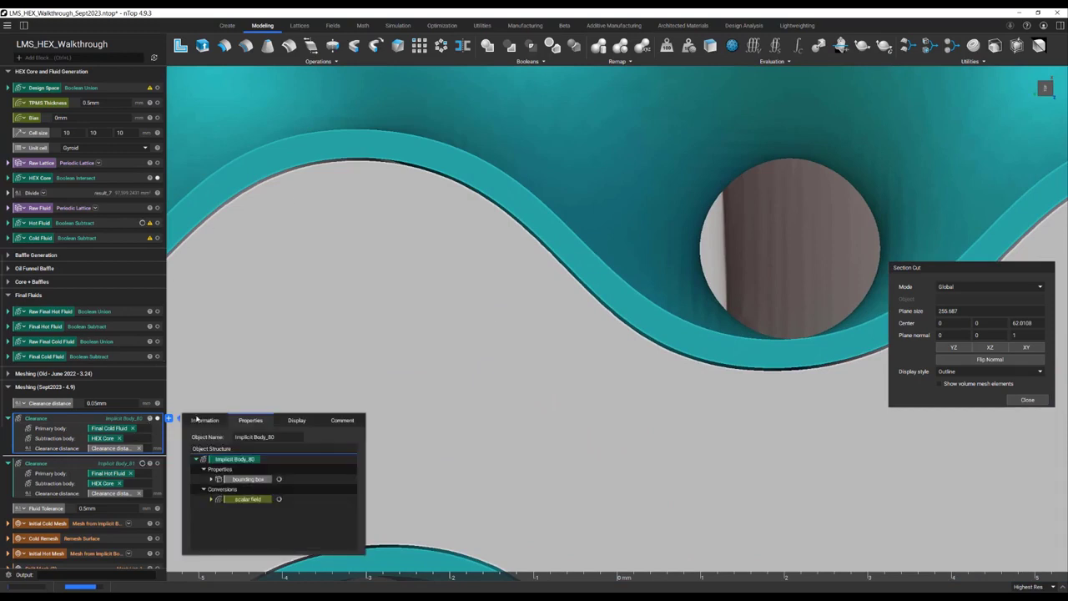
pyautogui.click(293, 423)
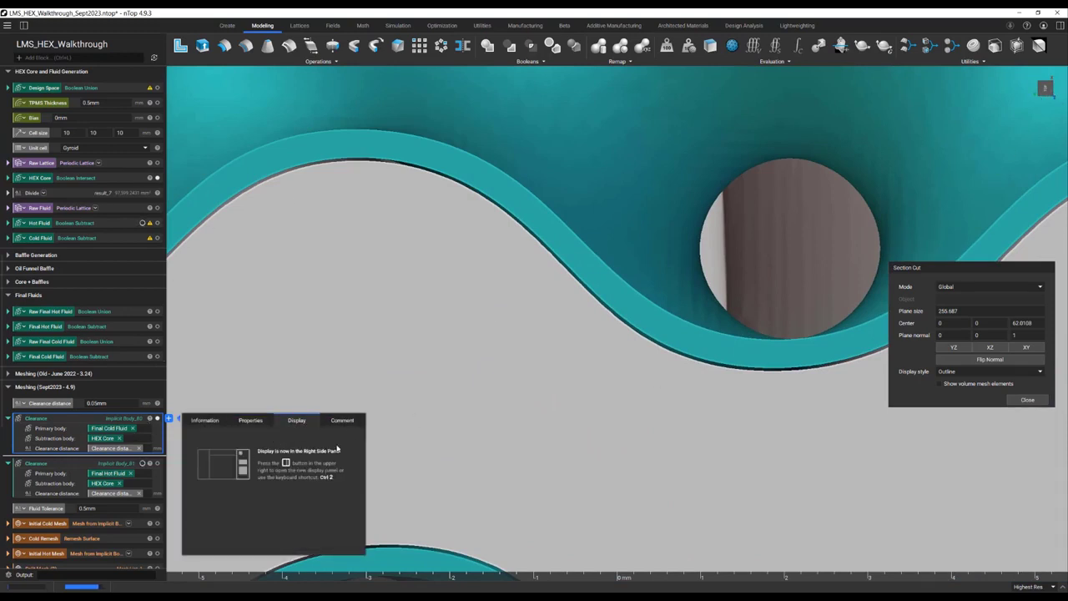
pyautogui.click(1056, 25)
pyautogui.click(1019, 72)
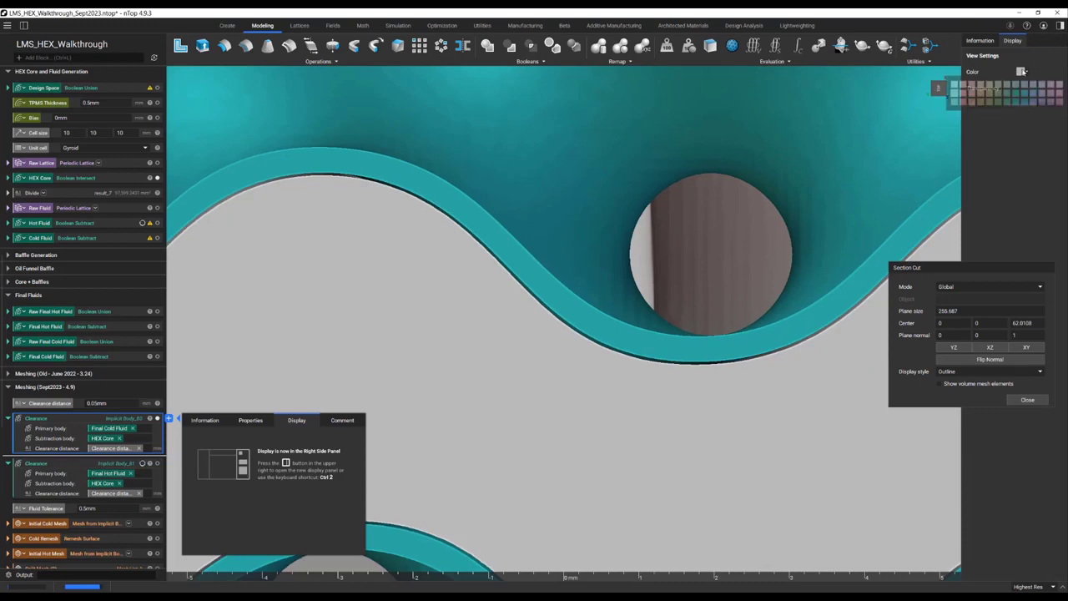
pyautogui.click(1060, 102)
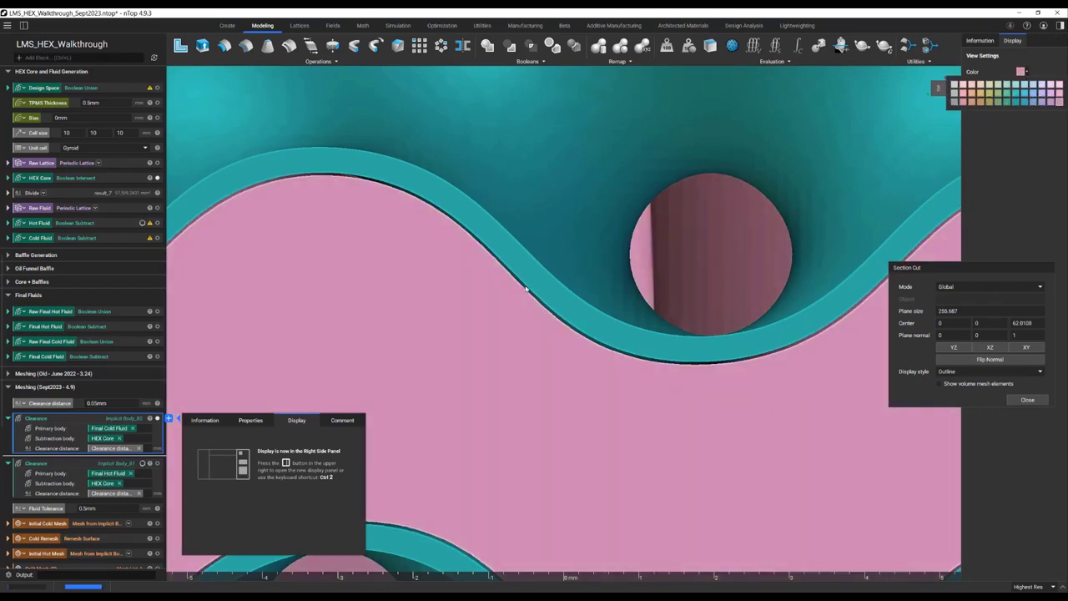
# Step: Examine the clearance gap closely, and compare it with Final Cold Fluid shown in place of the Clearance body
pyautogui.click(525, 291)
pyautogui.scroll(5, 525, 291)
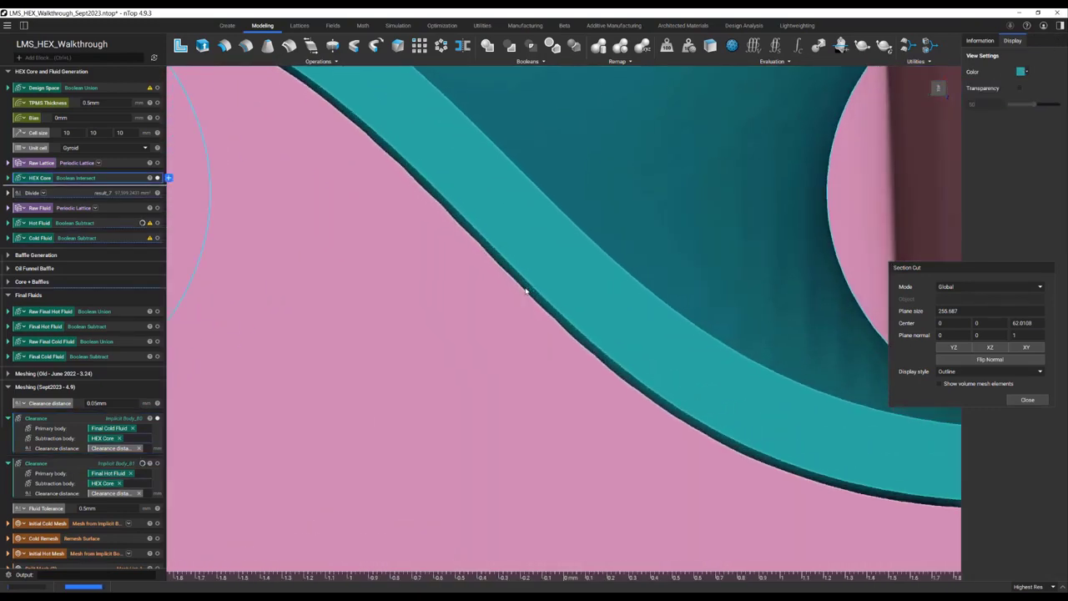
pyautogui.scroll(2, 528, 295)
pyautogui.scroll(-1, 539, 300)
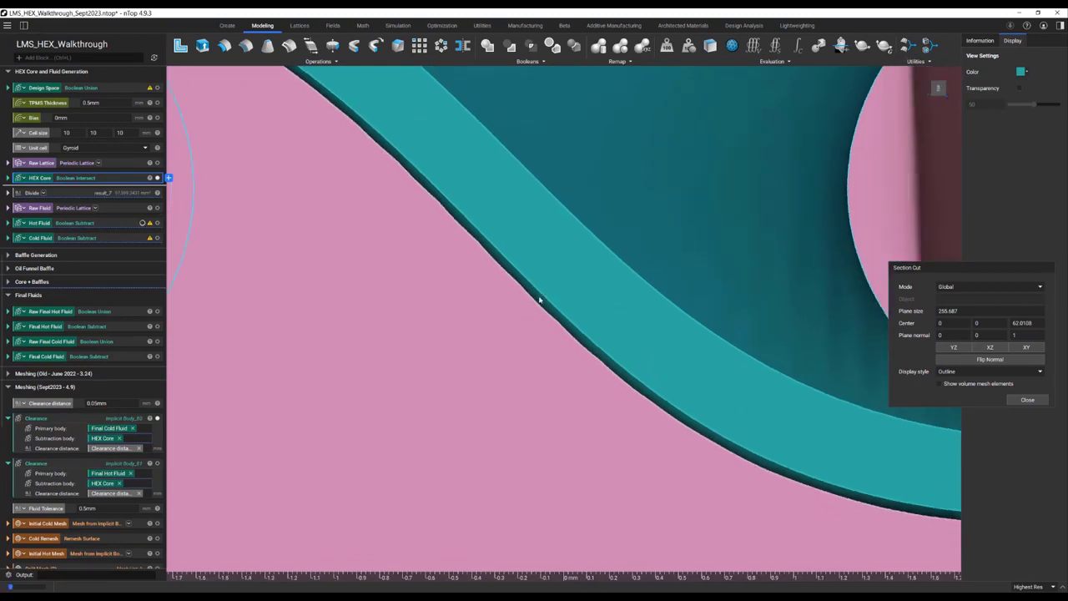
pyautogui.click(156, 418)
pyautogui.click(158, 356)
pyautogui.scroll(-2, 507, 309)
pyautogui.click(142, 360)
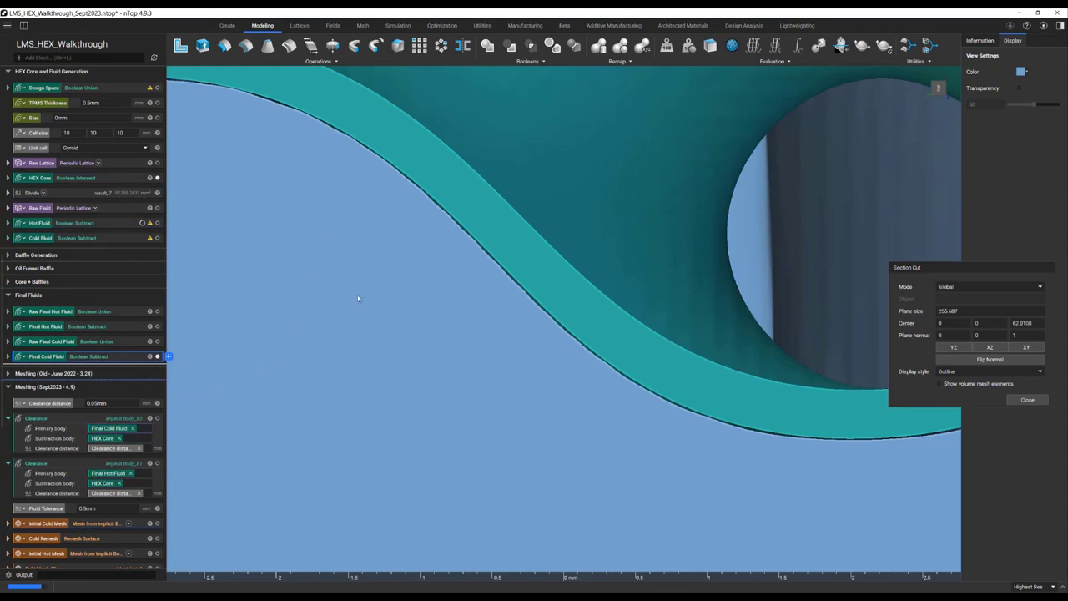
# Step: Capture a snip of the sectioned fluid and core, and mark their shared edge with the pen before returning to the model
pyautogui.press('p')
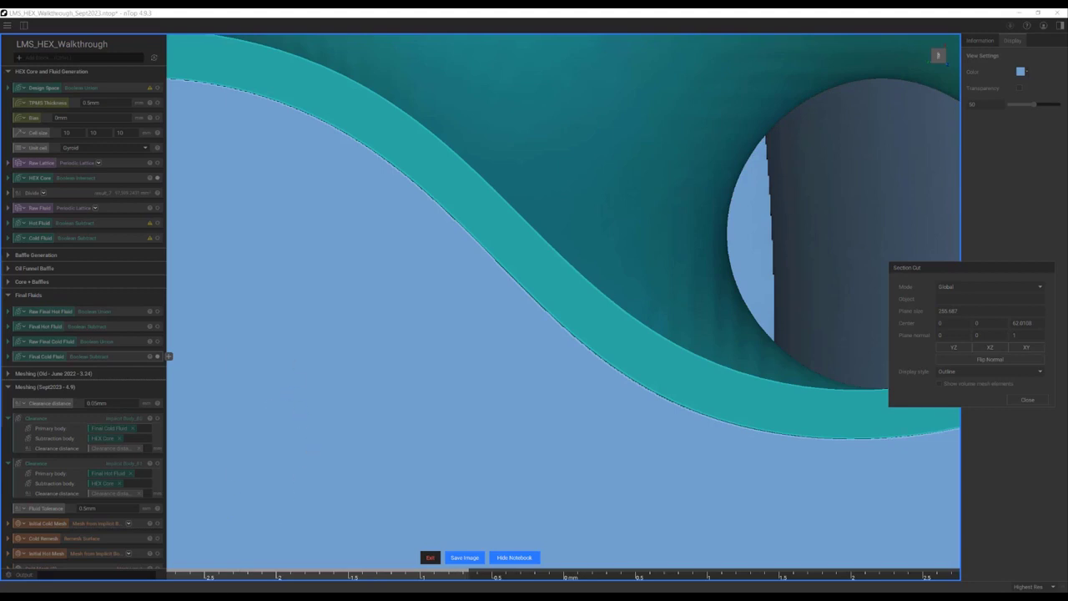
pyautogui.press('super+shift+s')
pyautogui.moveTo(239, 57); pyautogui.dragTo(778, 513)
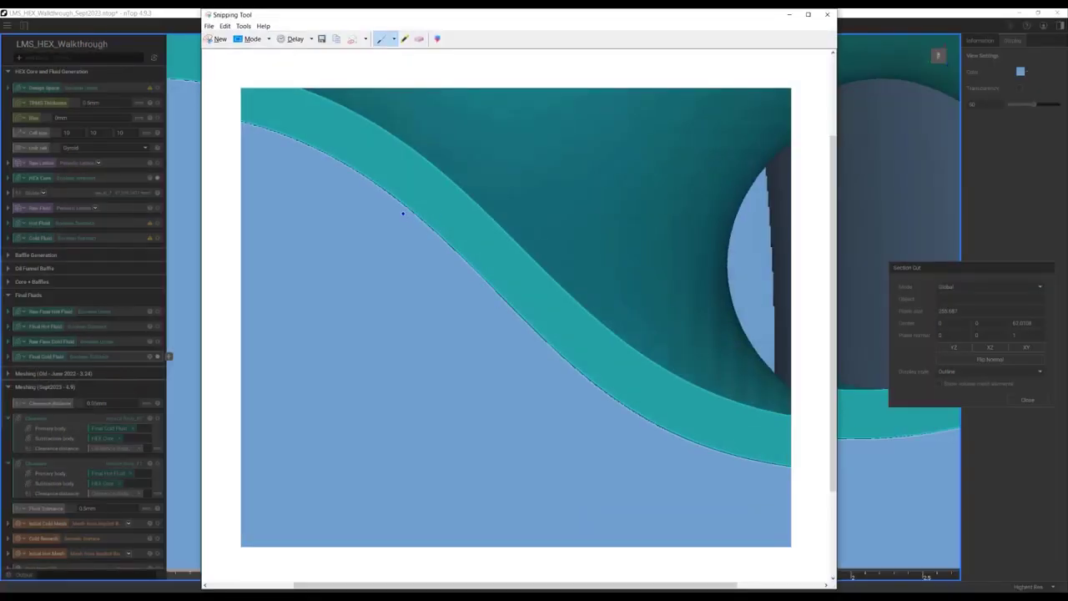
pyautogui.moveTo(424, 219); pyautogui.dragTo(442, 237)
pyautogui.click(393, 39)
pyautogui.click(398, 53)
pyautogui.click(789, 15)
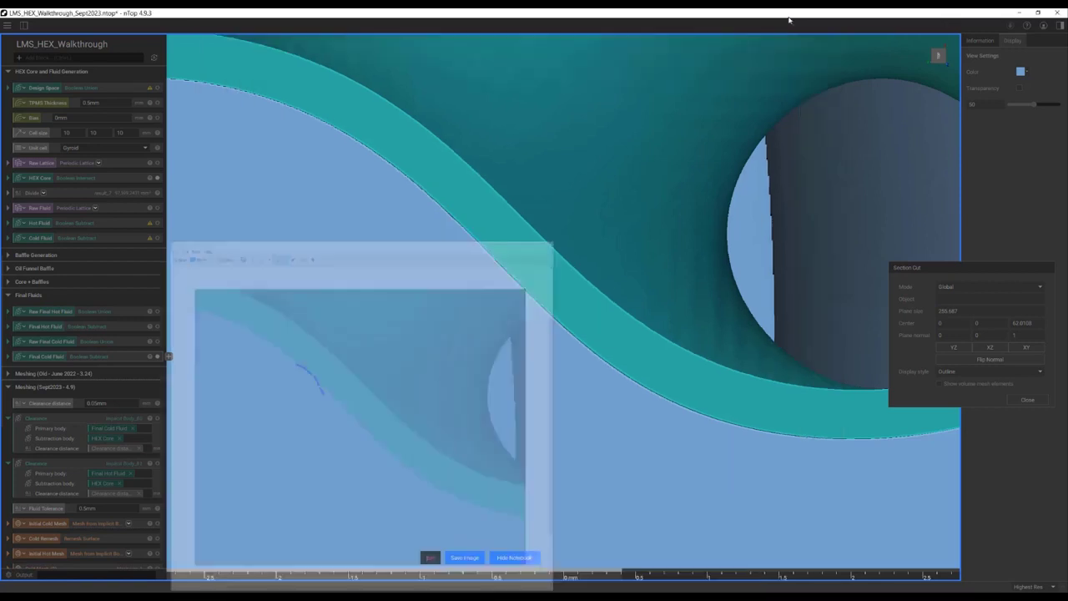
pyautogui.click(429, 556)
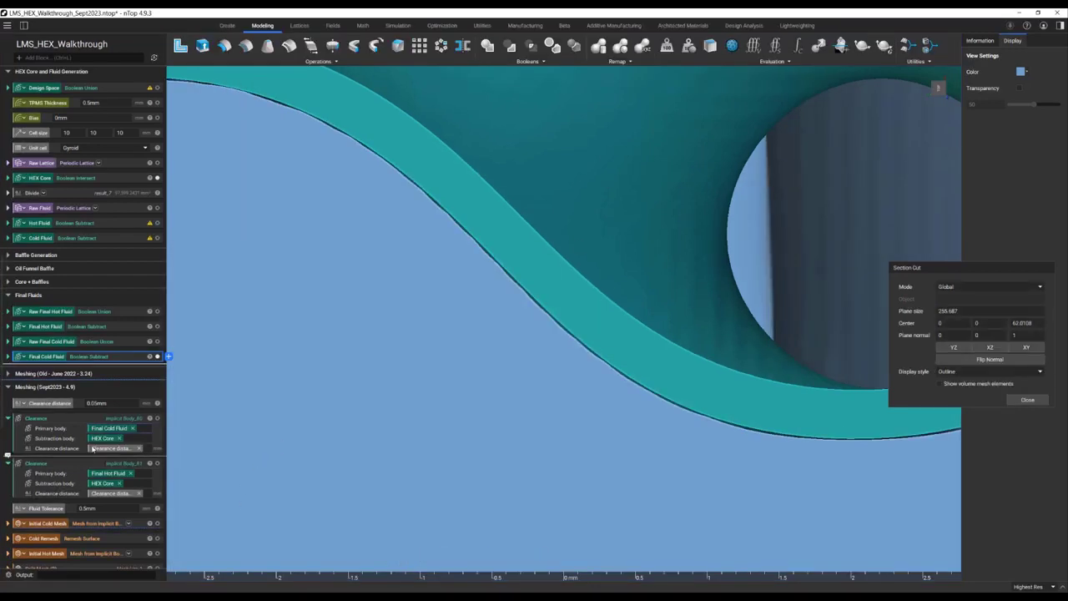
# Step: Show the cold fluid's Clearance body beside HEX Core in place of Final Cold Fluid
pyautogui.click(156, 356)
pyautogui.click(157, 418)
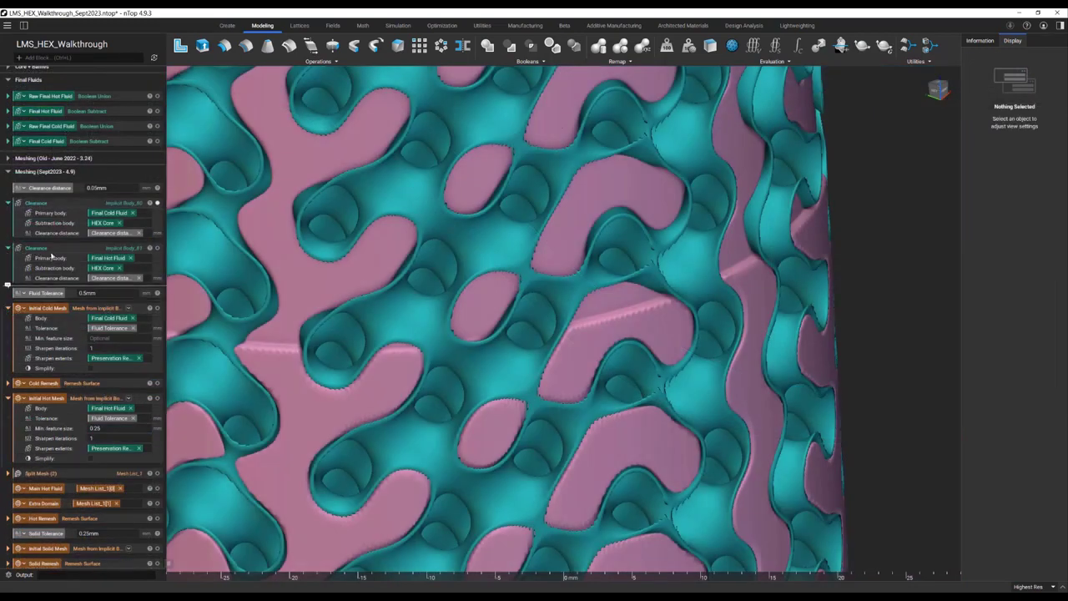
# Step: Show the FE Boundary by Body built on Final Solid Mesh and set its display colour to green
pyautogui.scroll(-5, 120, 487)
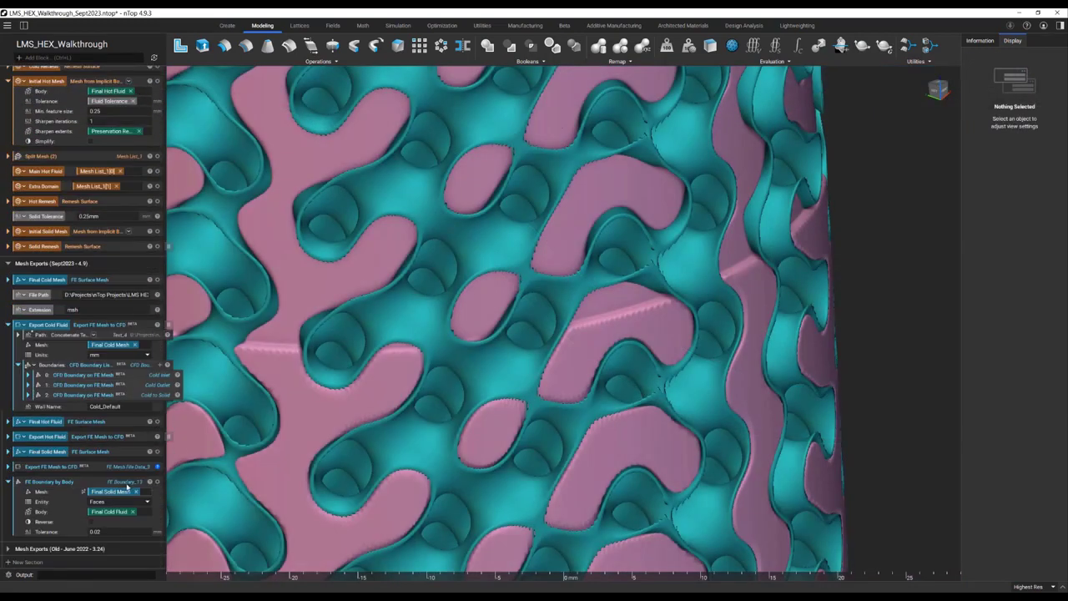
pyautogui.click(127, 486)
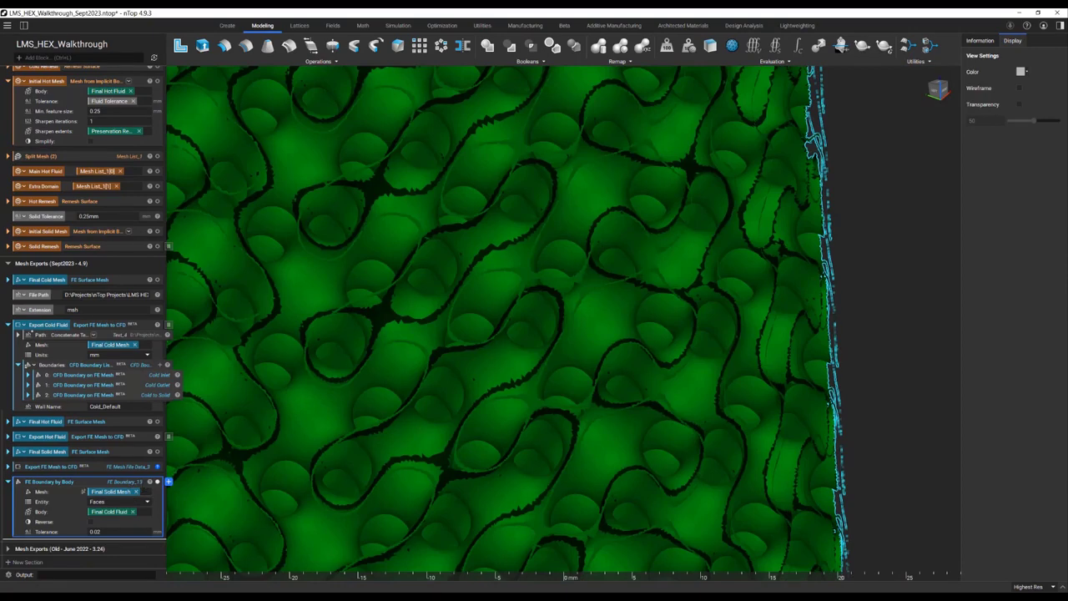
pyautogui.click(150, 482)
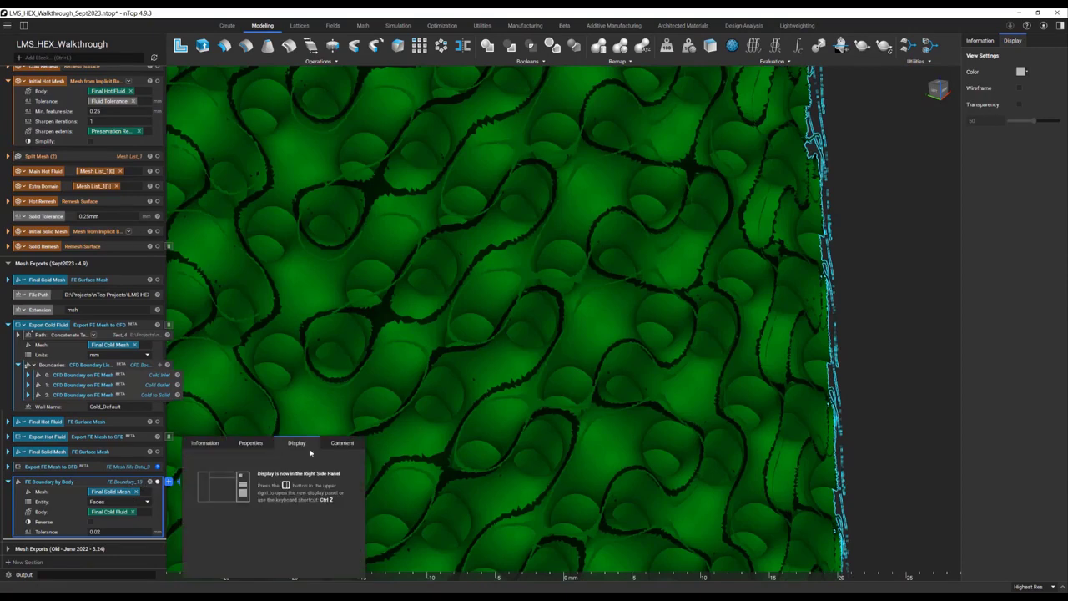
pyautogui.click(1020, 72)
pyautogui.click(1009, 102)
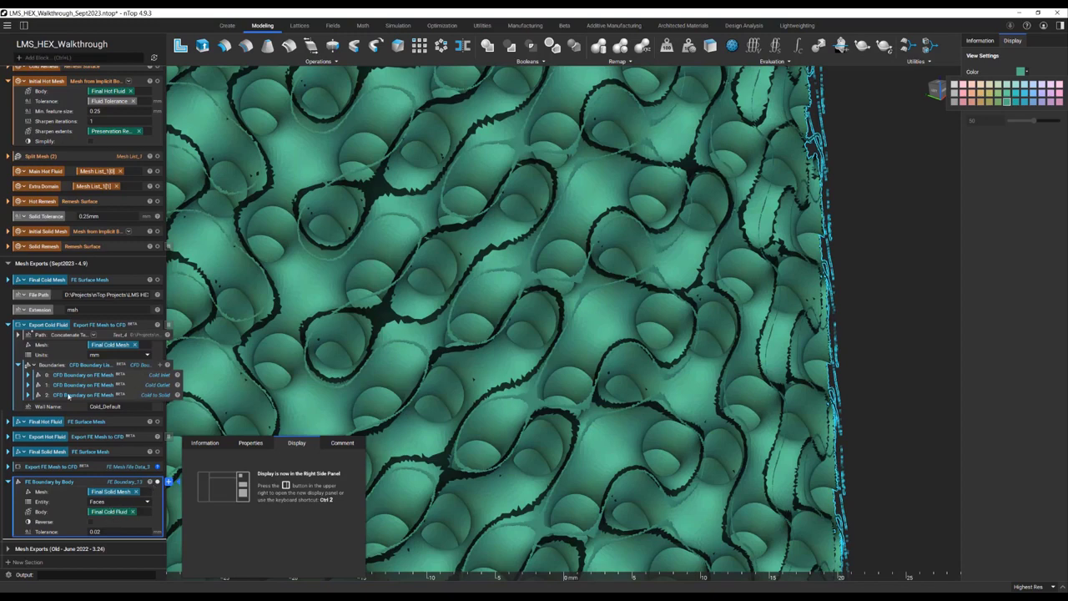
# Step: Show Export Cold Fluid's Cold to Solid boundary in pink and examine how it overlaps the solid mesh boundary
pyautogui.click(28, 394)
pyautogui.click(188, 405)
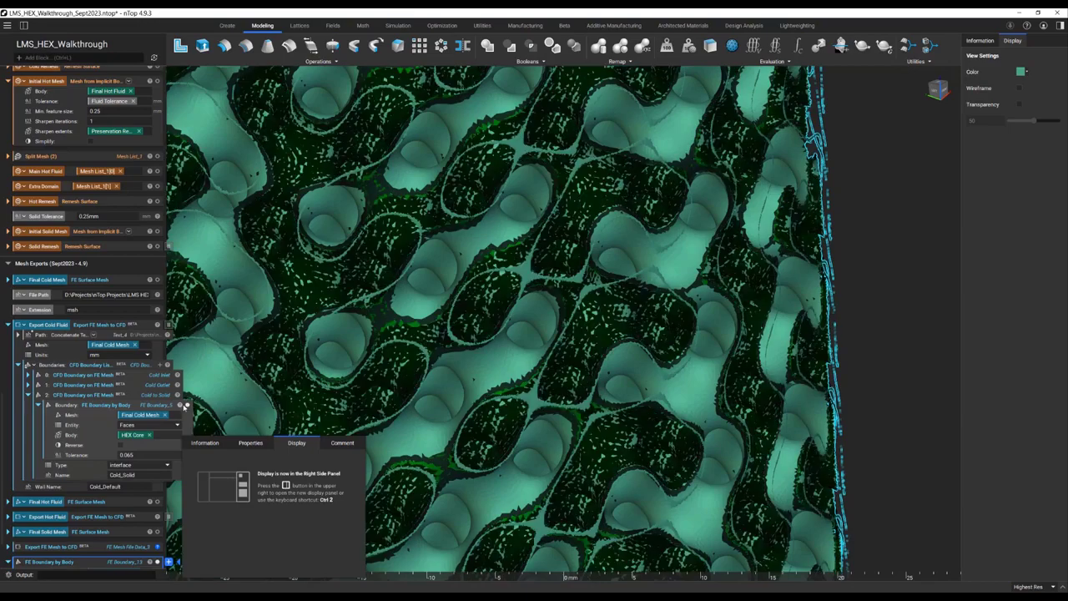
pyautogui.click(1021, 72)
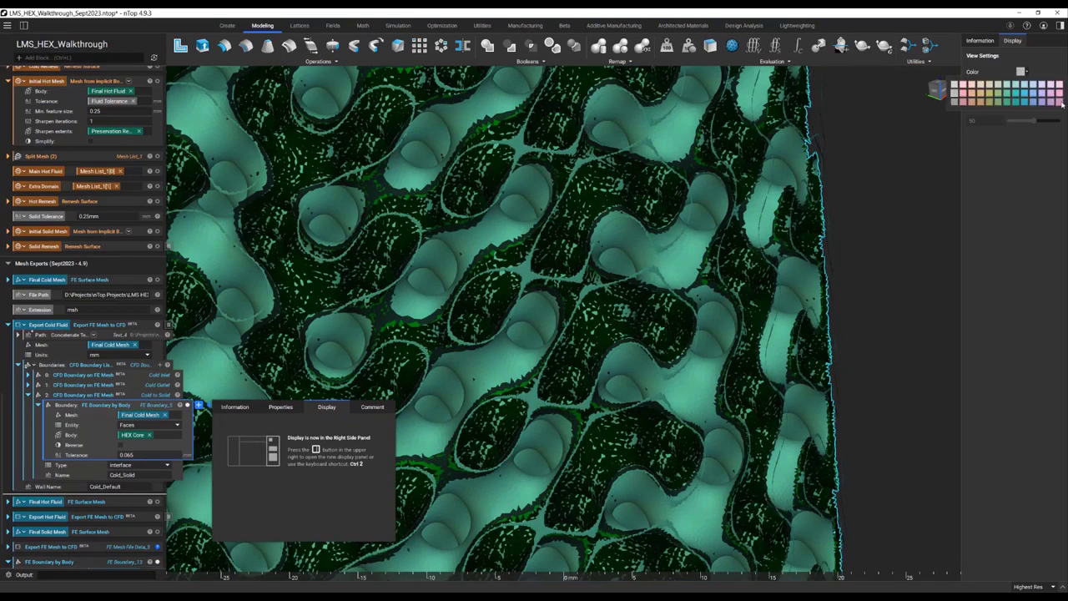
pyautogui.click(1058, 102)
pyautogui.scroll(6, 488, 325)
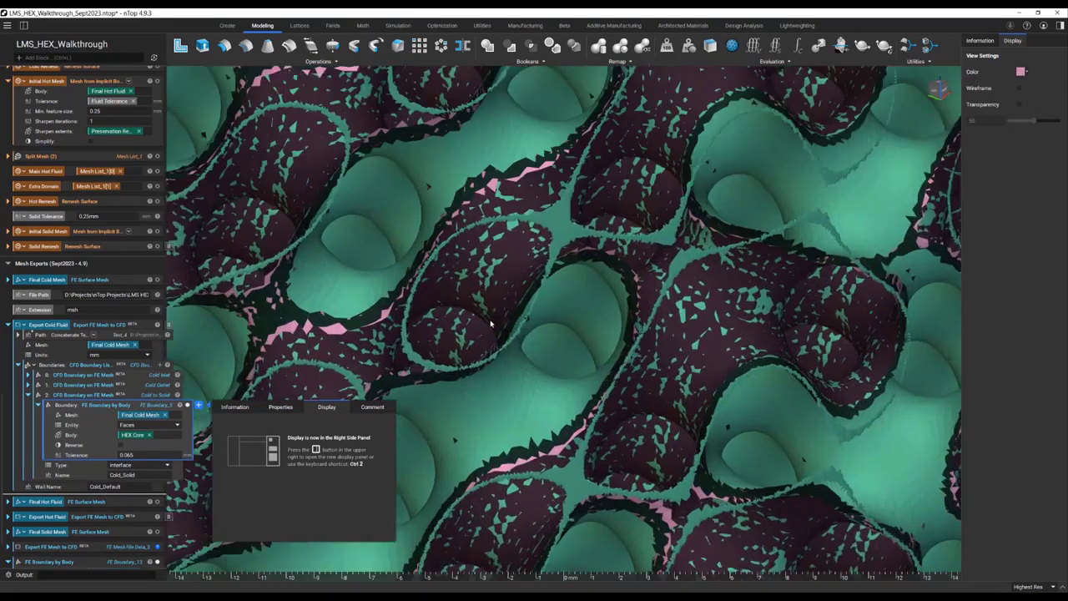
pyautogui.moveTo(515, 328); pyautogui.dragTo(568, 358, button='right')
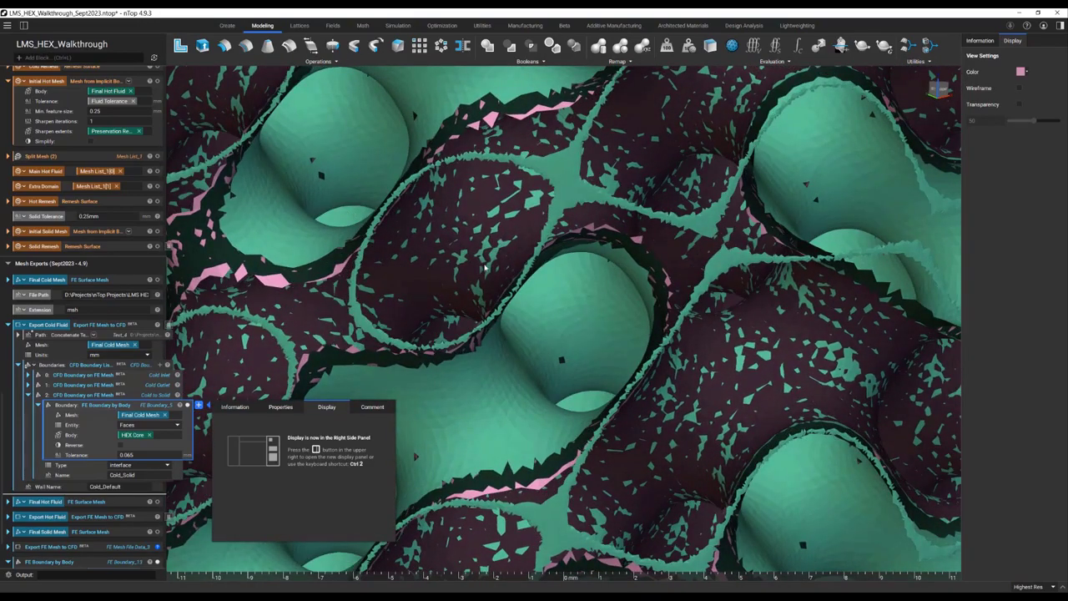
pyautogui.moveTo(484, 266); pyautogui.dragTo(505, 270, button='right')
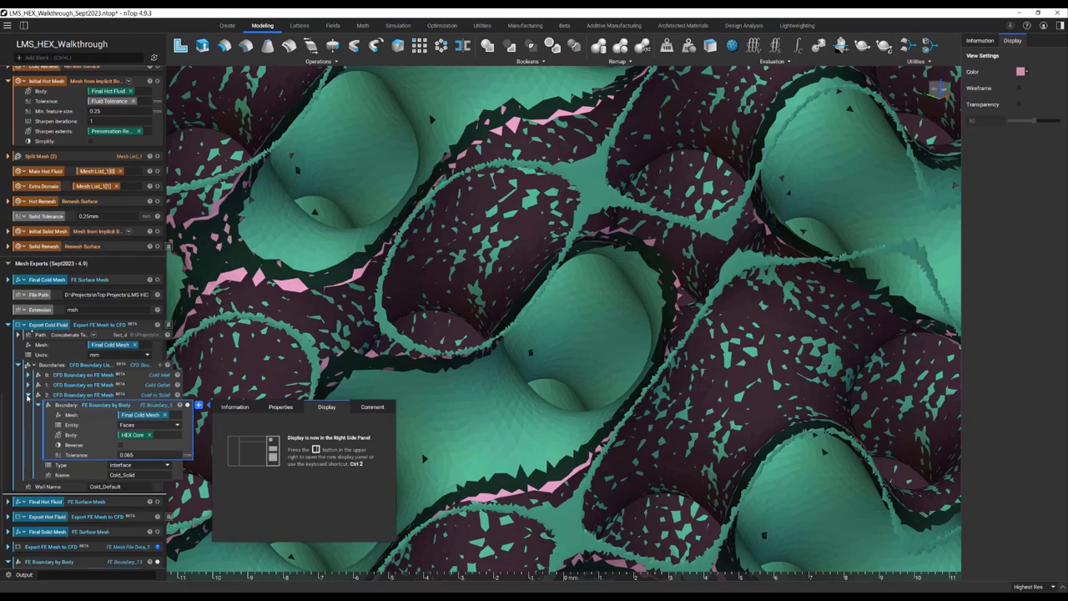
pyautogui.click(28, 395)
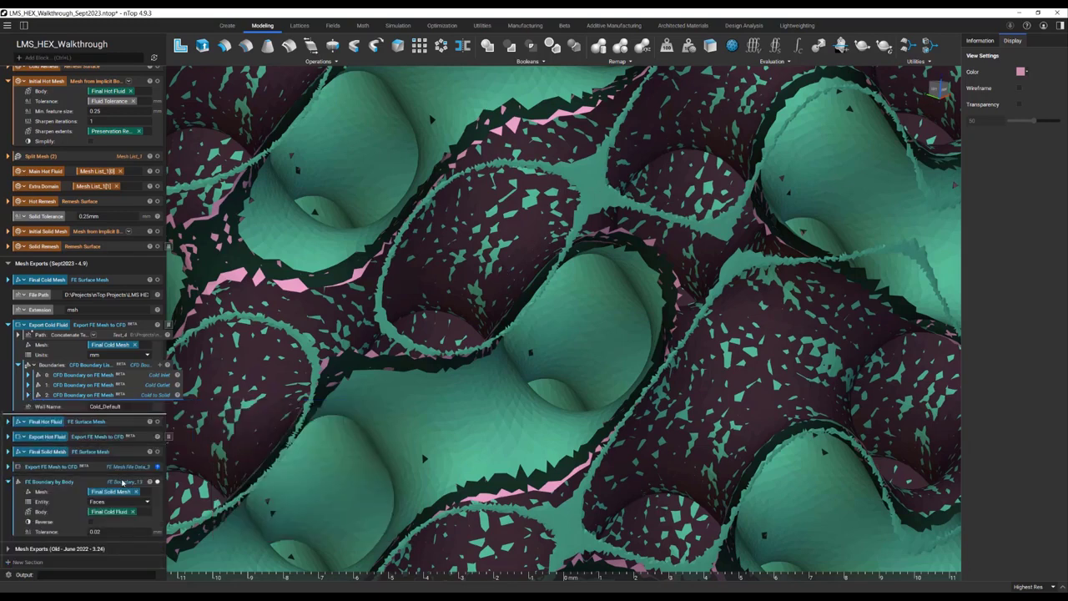
# Step: Use the hot and cold fluids' Clearance blocks as the bodies of Initial Hot Mesh and Initial Cold Mesh
pyautogui.click(122, 482)
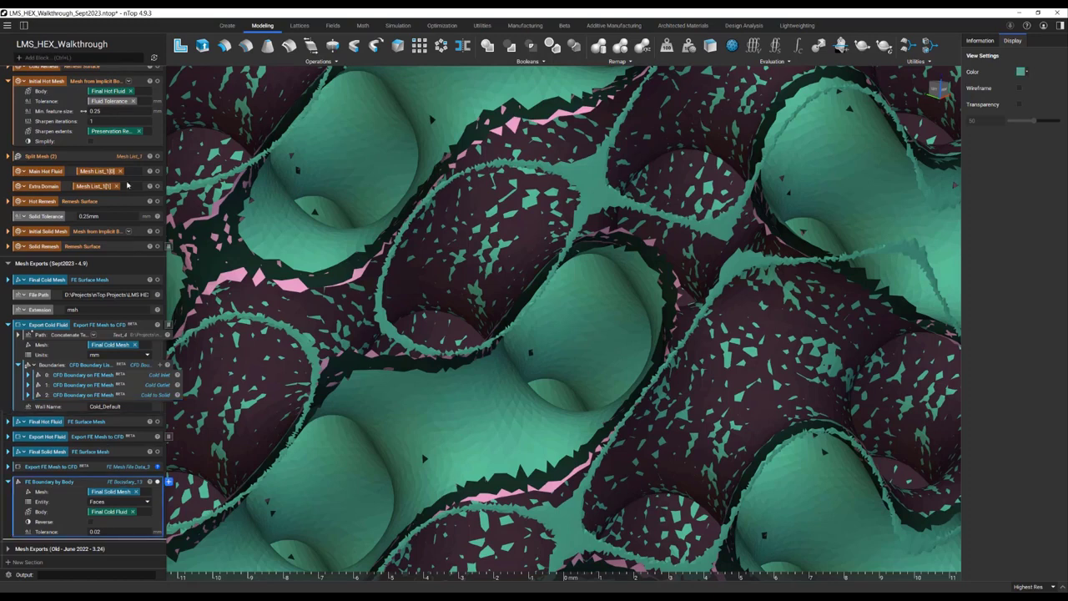
pyautogui.scroll(5, 127, 173)
pyautogui.moveTo(125, 185); pyautogui.dragTo(133, 322)
pyautogui.moveTo(57, 113); pyautogui.dragTo(128, 187)
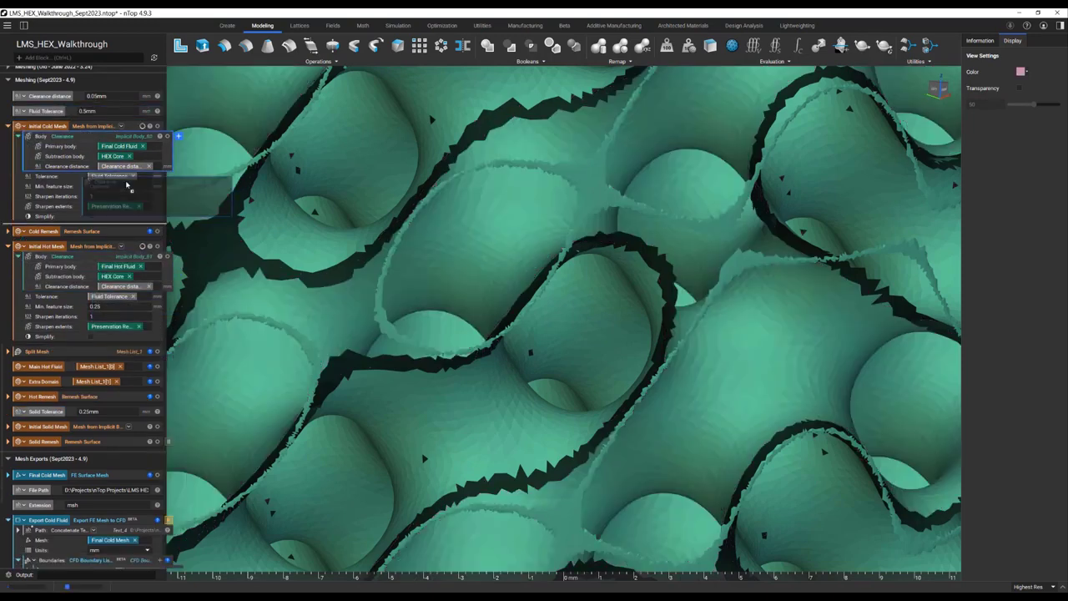
pyautogui.scroll(-10, 526, 315)
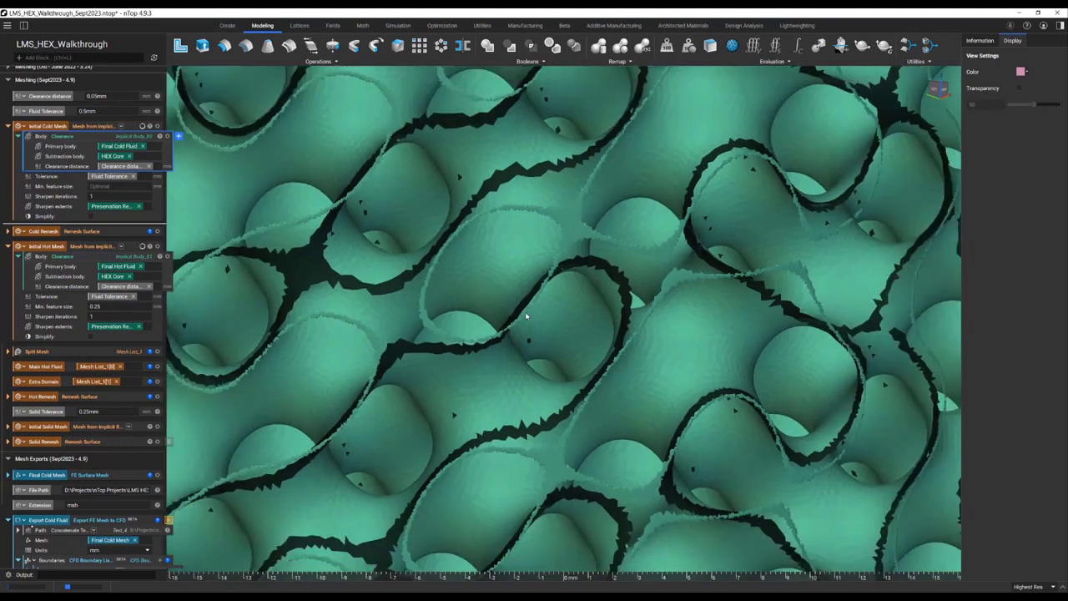
# Step: Collapse the Initial Cold Mesh, Initial Hot Mesh, Export Cold Fluid and Export FE Mesh to CFD blocks
pyautogui.scroll(5, 526, 315)
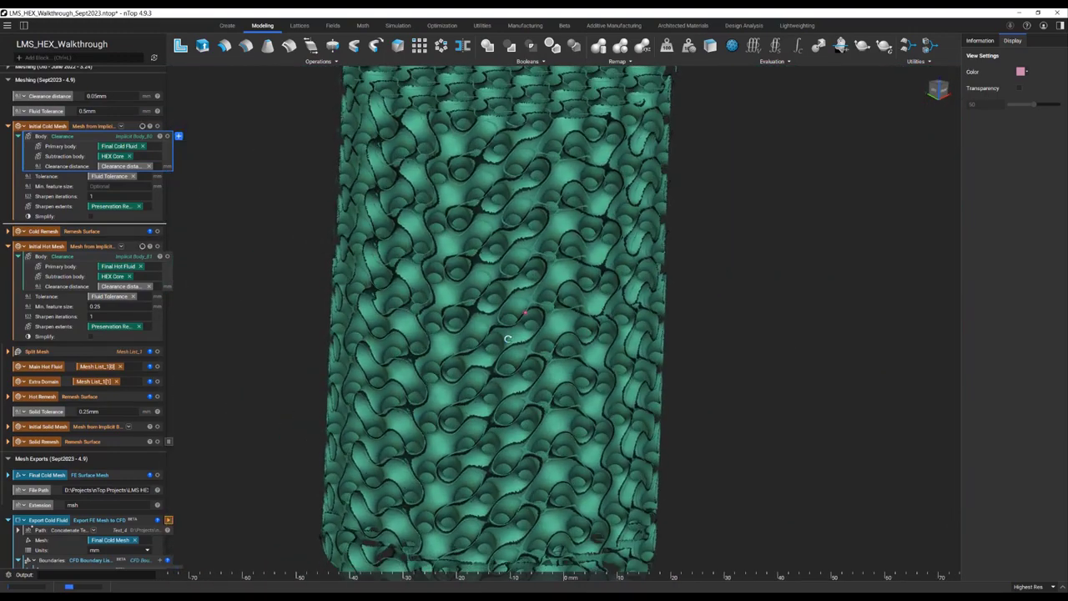
pyautogui.click(9, 126)
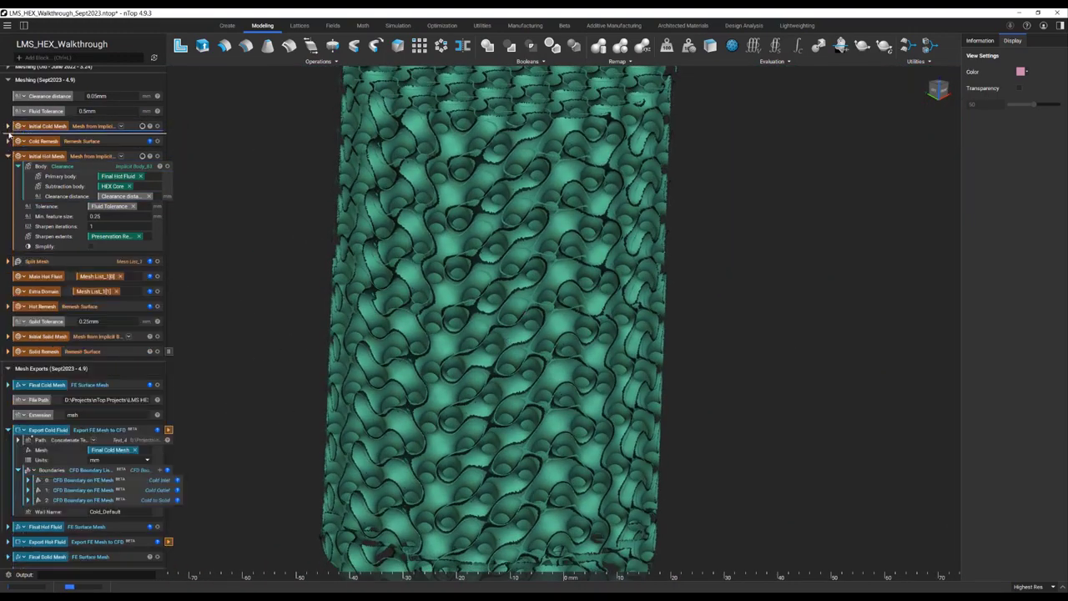
pyautogui.click(8, 156)
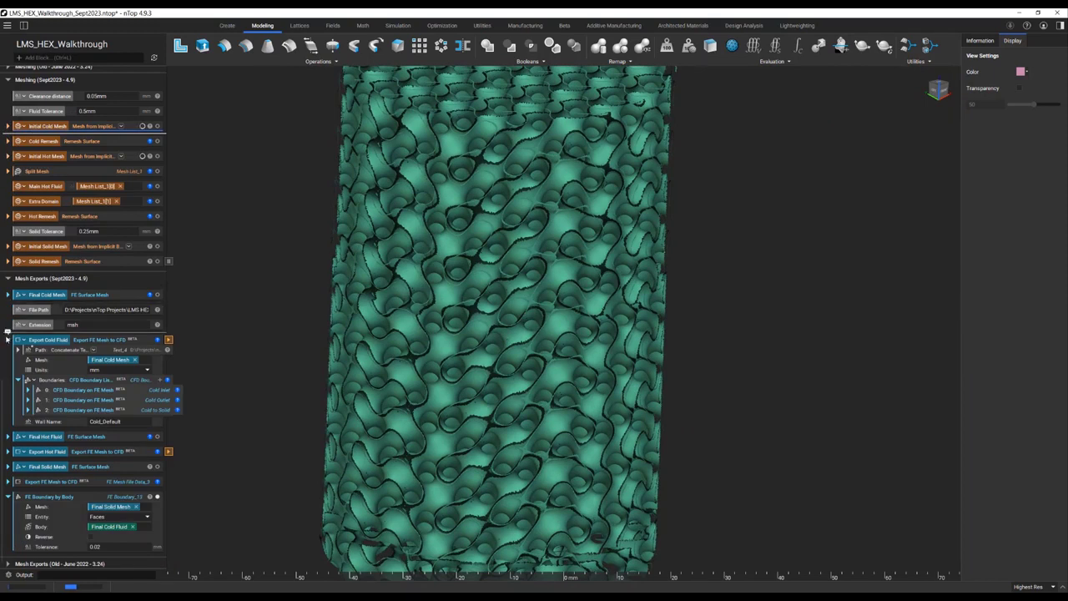
pyautogui.click(8, 339)
pyautogui.click(7, 481)
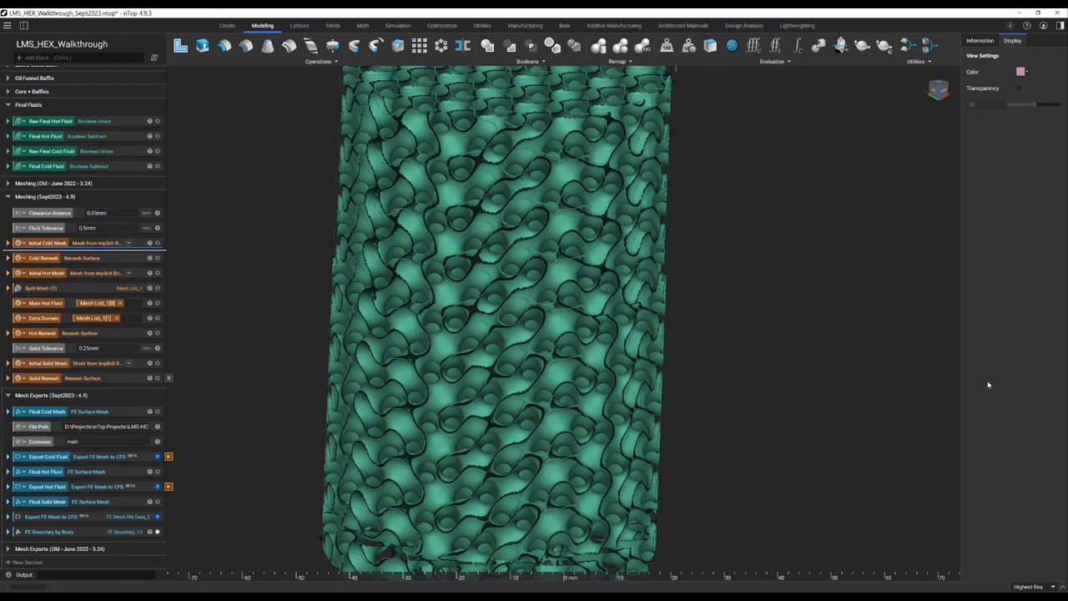
pyautogui.click(1058, 26)
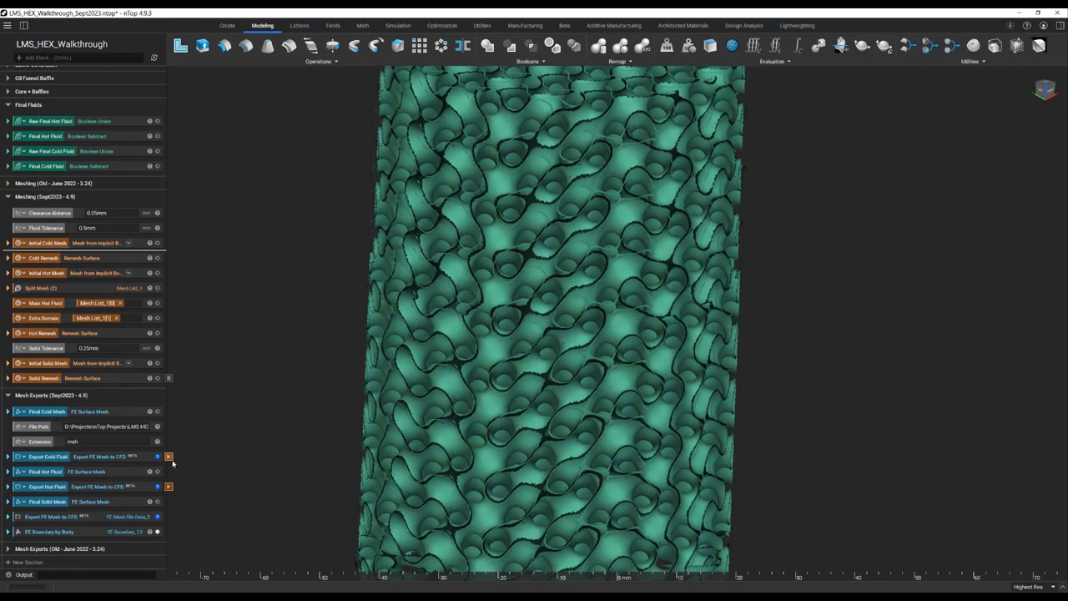
# Step: Expand Export Cold Fluid's Cold to Solid and Export Hot Fluid's Hot to Solid boundaries to expose their body and tolerance settings
pyautogui.click(9, 457)
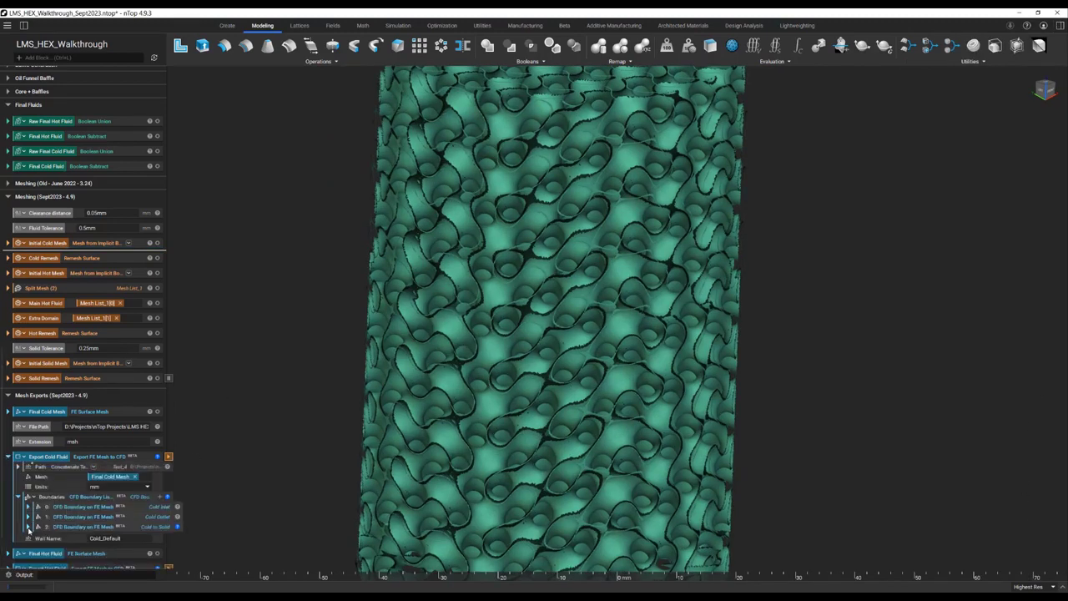
pyautogui.click(27, 527)
pyautogui.scroll(-3, 25, 521)
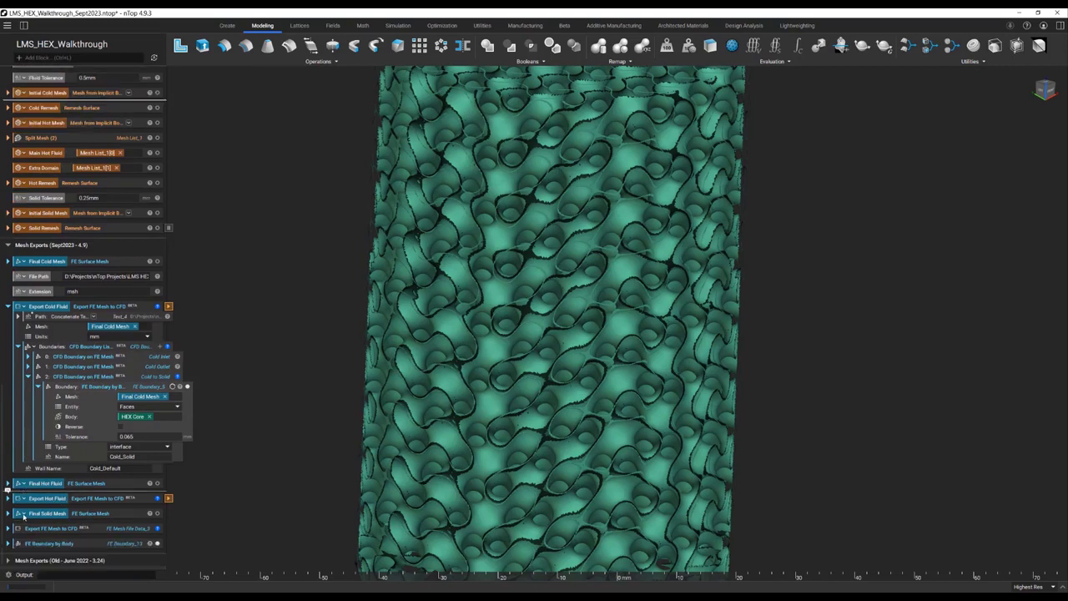
pyautogui.click(7, 483)
pyautogui.scroll(-1, 54, 475)
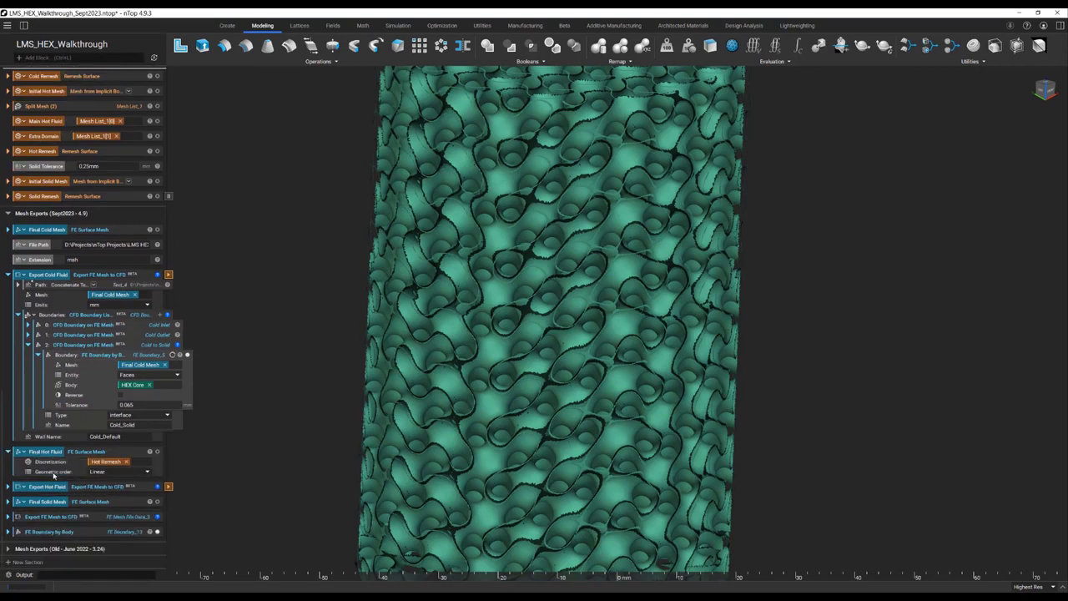
pyautogui.click(8, 451)
pyautogui.click(8, 486)
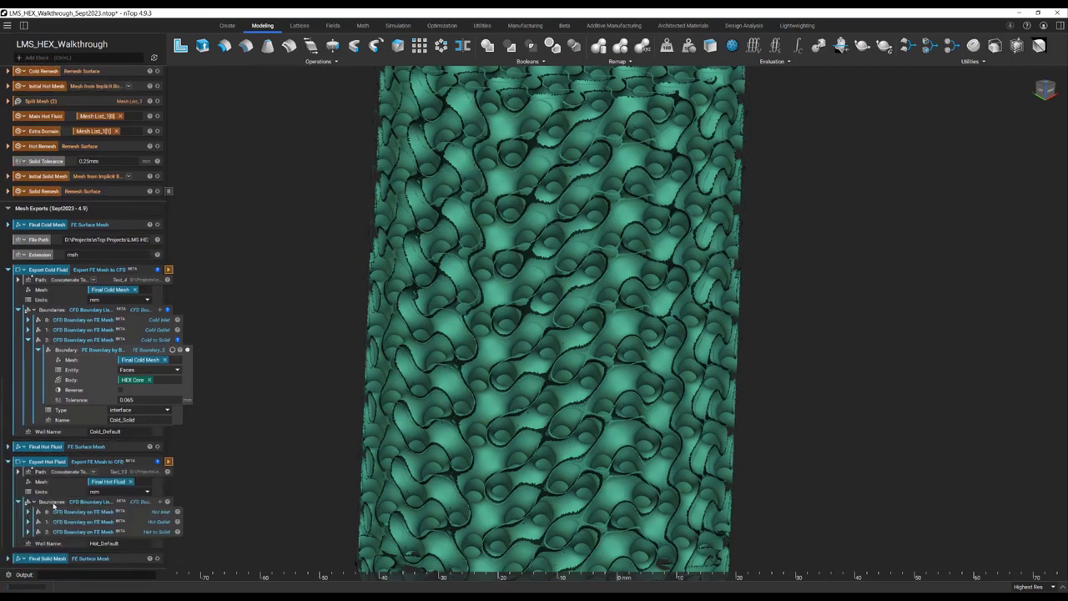
pyautogui.moveTo(28, 534); pyautogui.dragTo(31, 480)
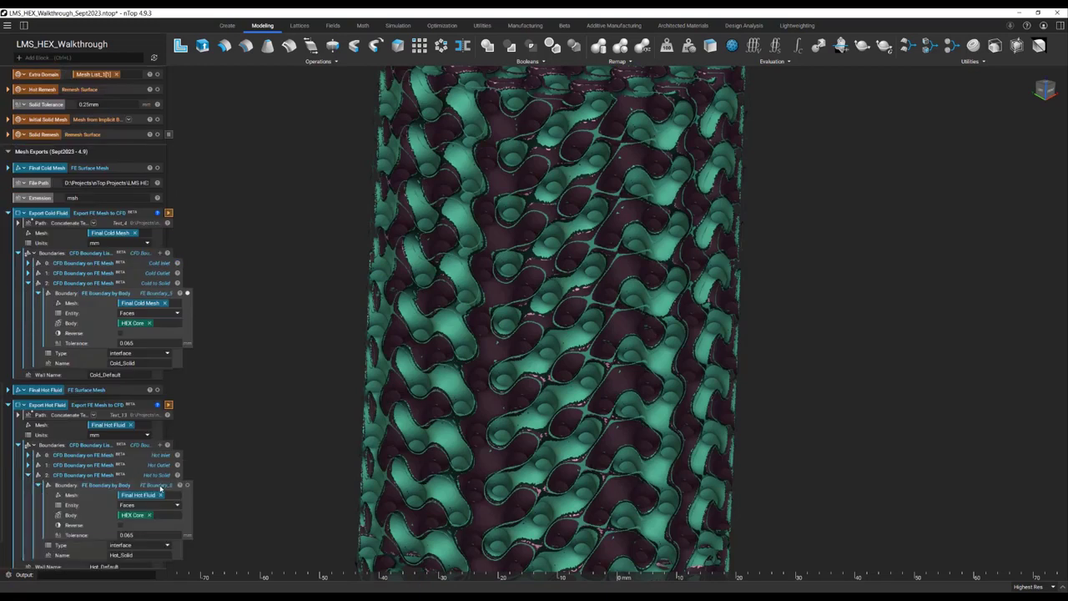
# Step: Isolate Export Cold Fluid's Cold to Solid boundary and inspect its coverage of the core surface
pyautogui.click(166, 294)
pyautogui.scroll(5, 609, 309)
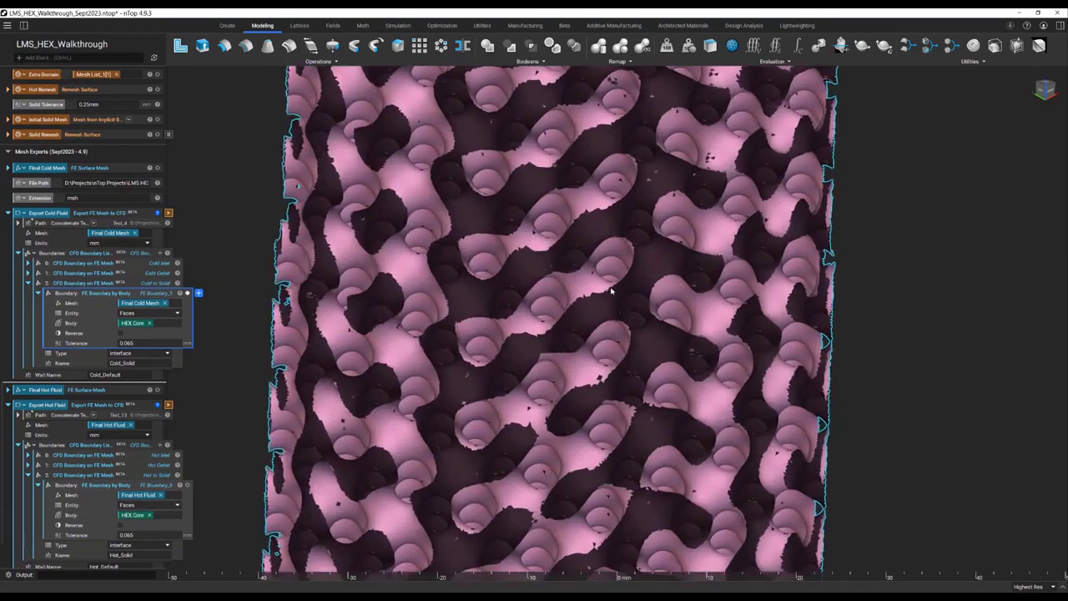
pyautogui.moveTo(609, 309); pyautogui.dragTo(589, 297, button='right')
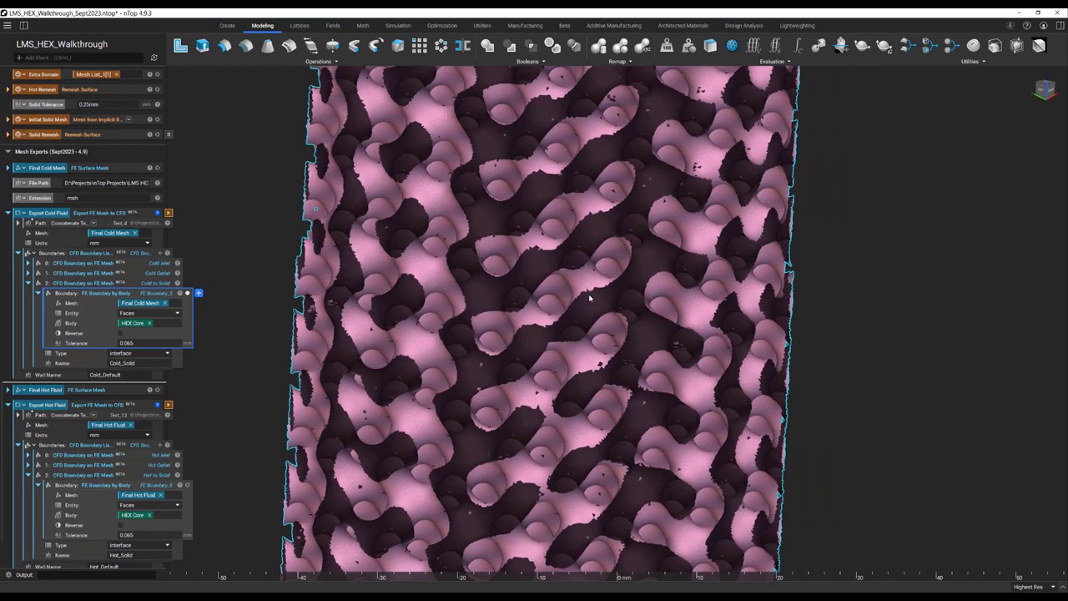
# Step: Set the Cold to Solid boundary's display colour to blue and its tolerance to 0.07 mm
pyautogui.click(178, 293)
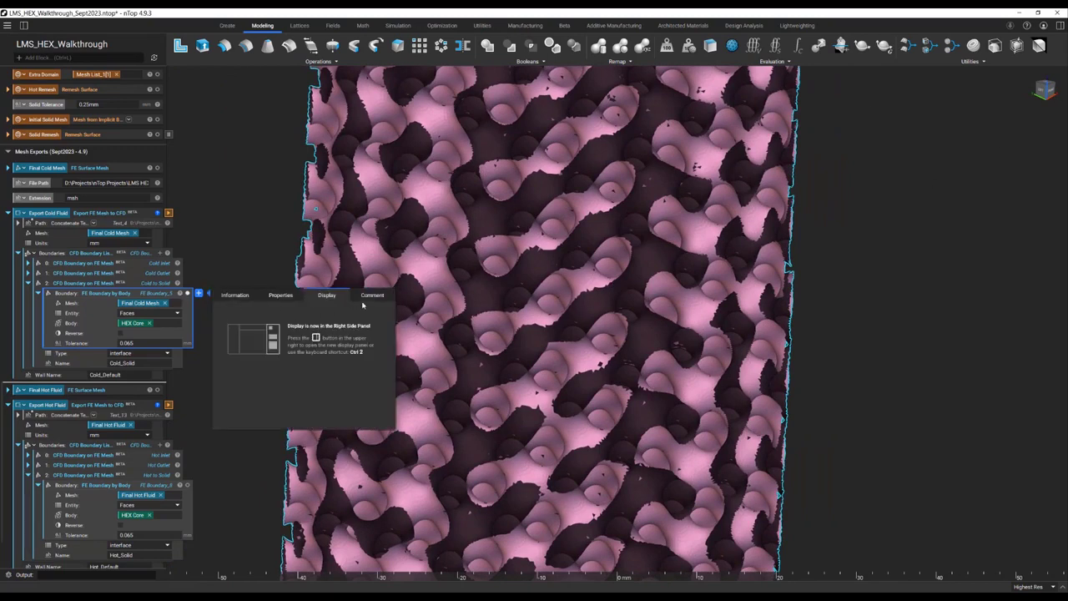
pyautogui.click(1059, 25)
pyautogui.click(1020, 71)
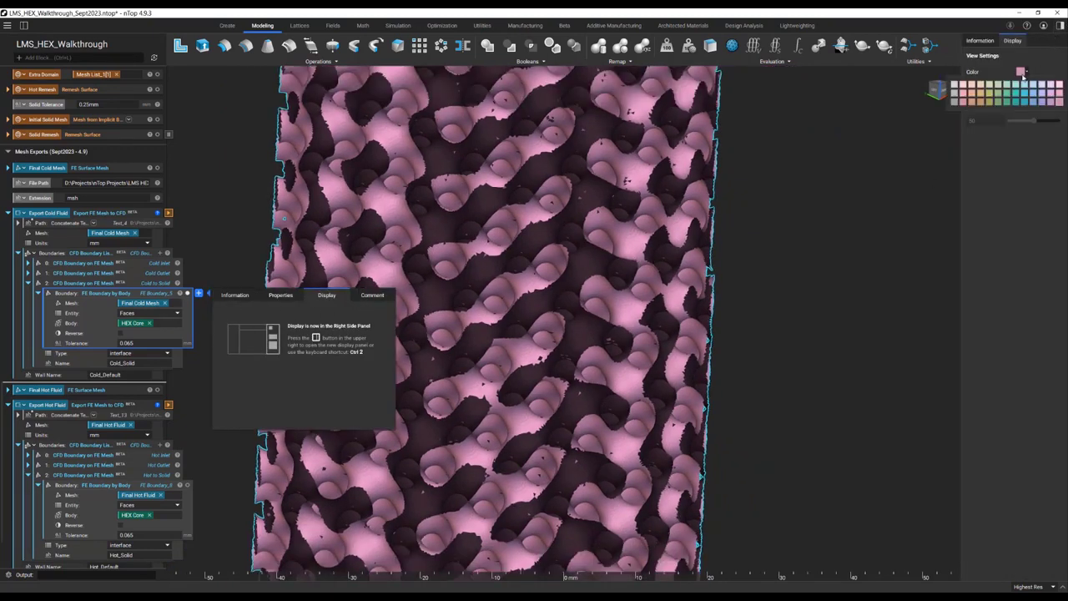
pyautogui.click(1029, 103)
pyautogui.click(455, 378)
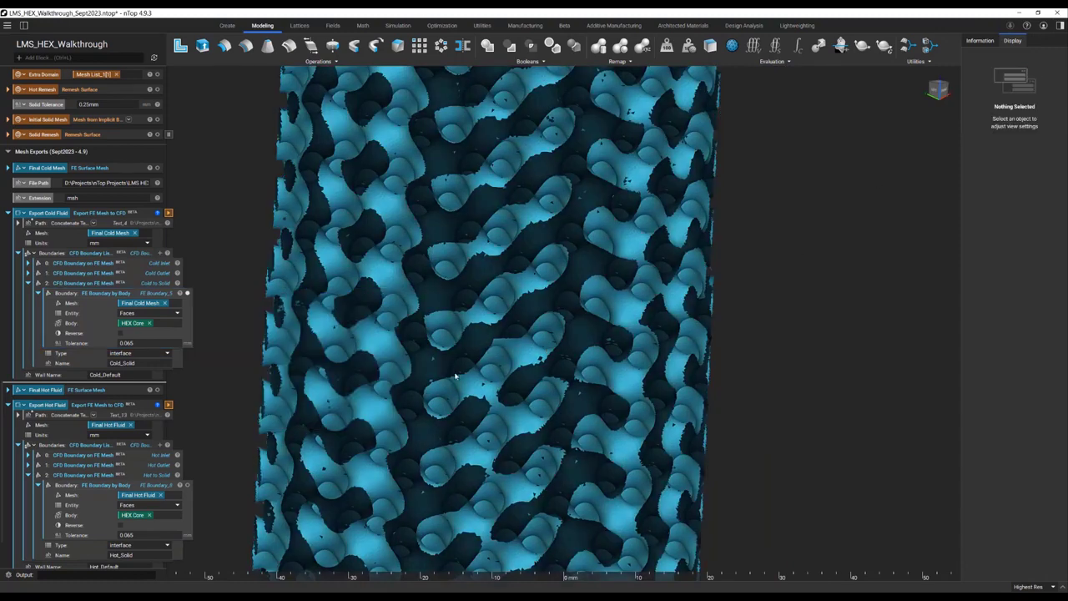
pyautogui.click(130, 343)
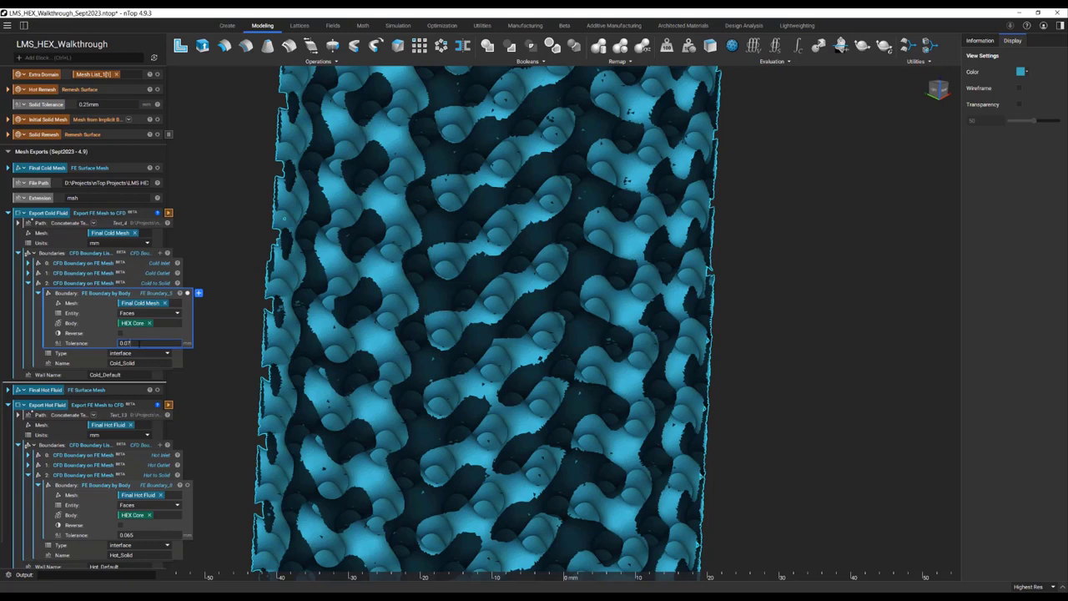
pyautogui.press('Return')
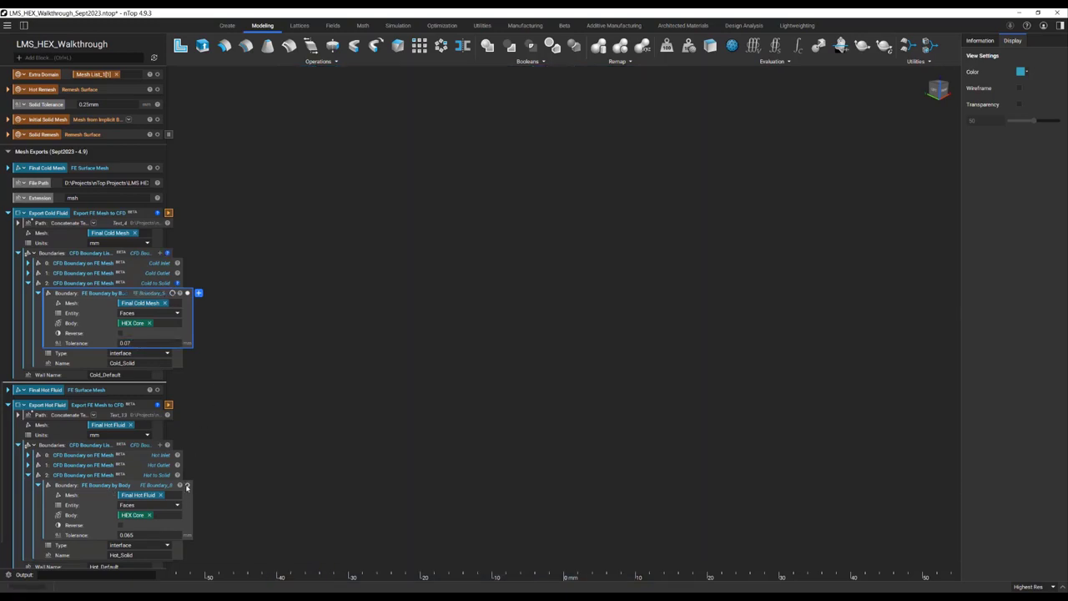
# Step: Display Export Hot Fluid's Hot to Solid boundary in pink and set its tolerance to 0.07 mm
pyautogui.click(184, 490)
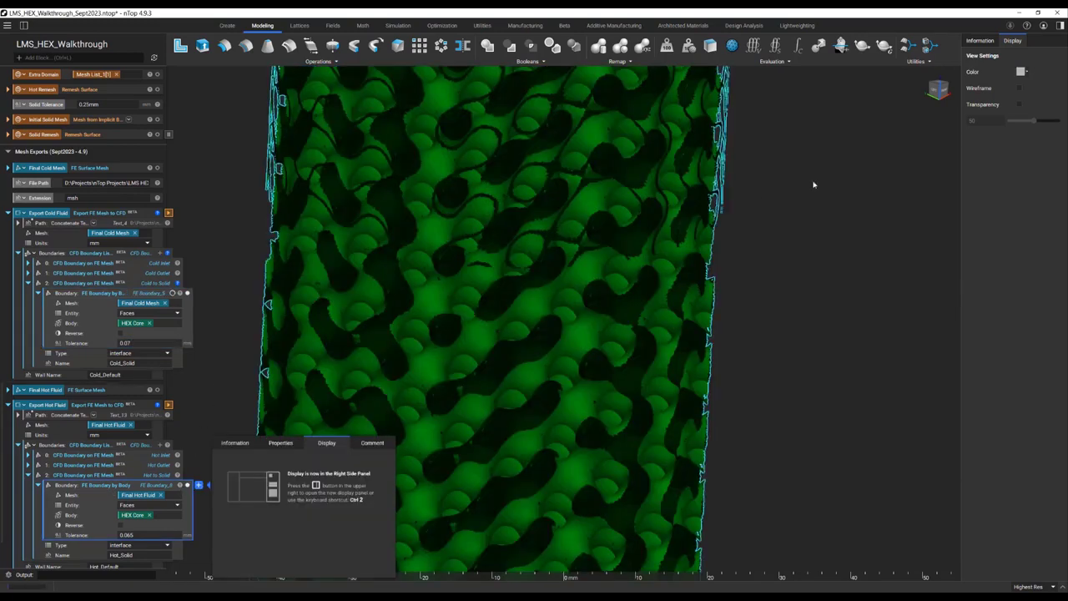
pyautogui.click(1021, 71)
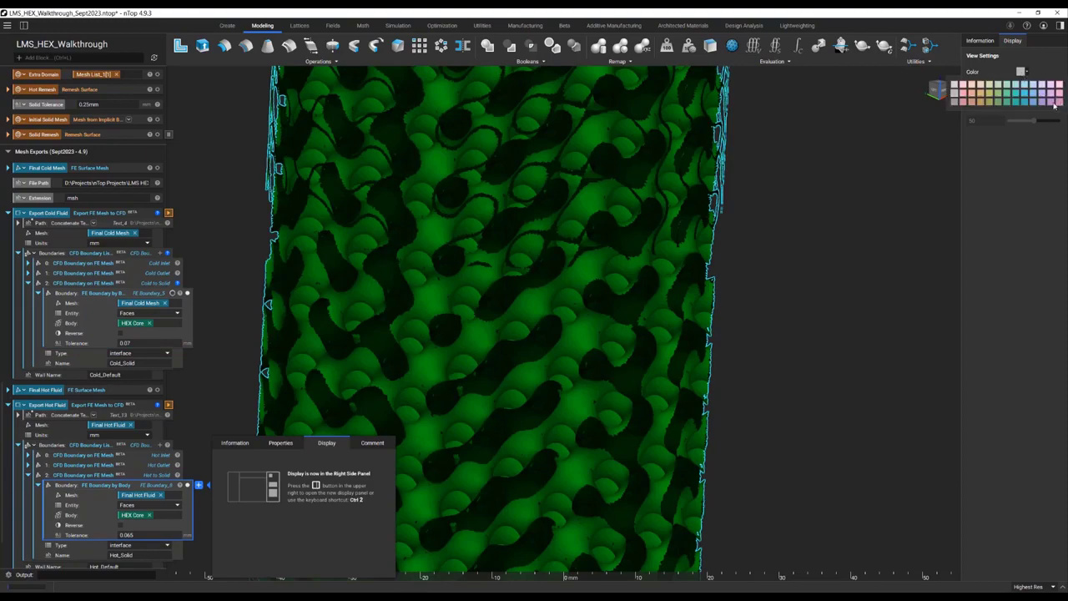
pyautogui.click(1052, 101)
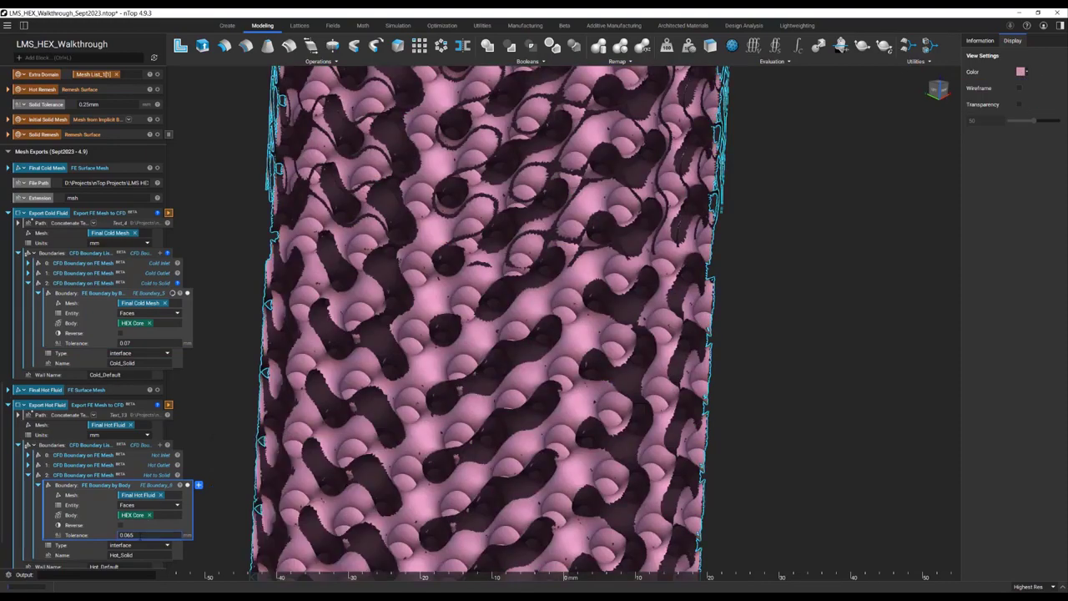
pyautogui.press('Return')
pyautogui.scroll(-3, 112, 535)
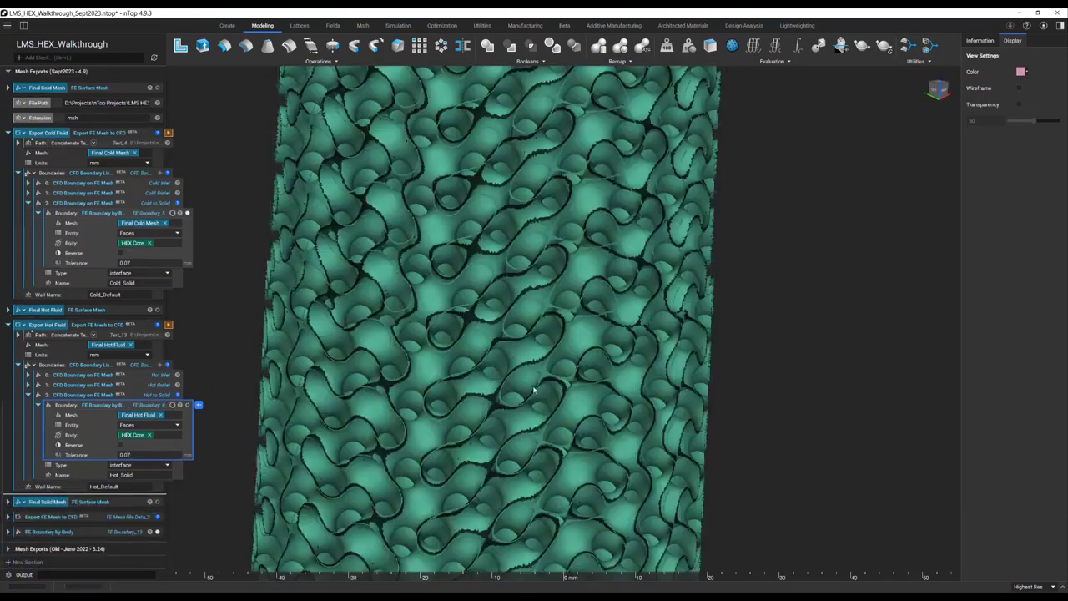
# Step: Compare the Cold to Solid boundary with the solid mesh's boundary, and hide the Cold to Solid boundary
pyautogui.scroll(5, 558, 356)
pyautogui.scroll(-2, 518, 353)
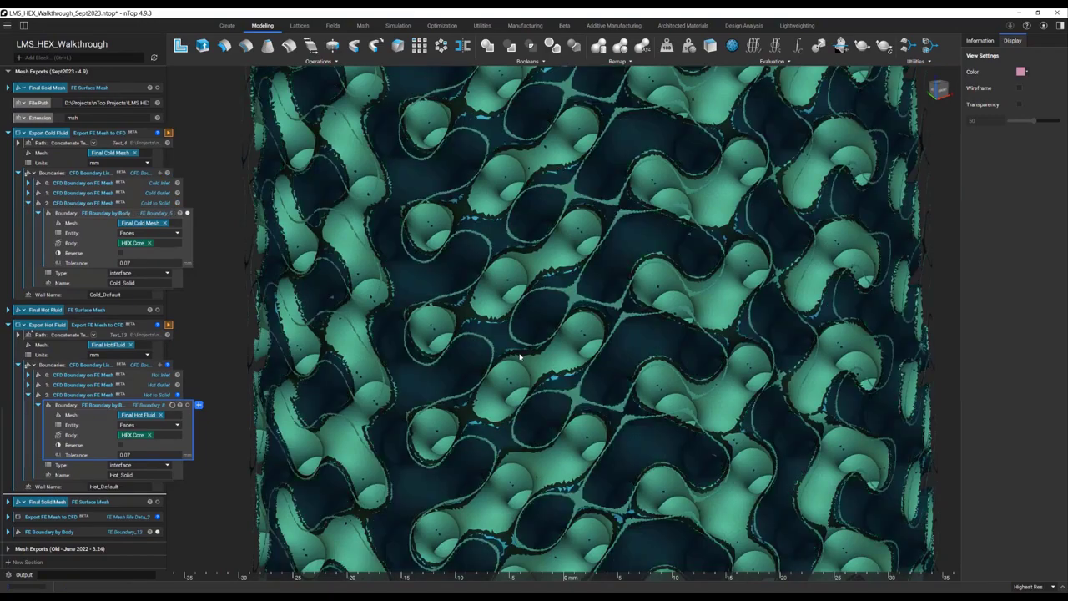
pyautogui.moveTo(228, 296); pyautogui.dragTo(933, 311, button='right')
pyautogui.moveTo(609, 254); pyautogui.dragTo(612, 322, button='right')
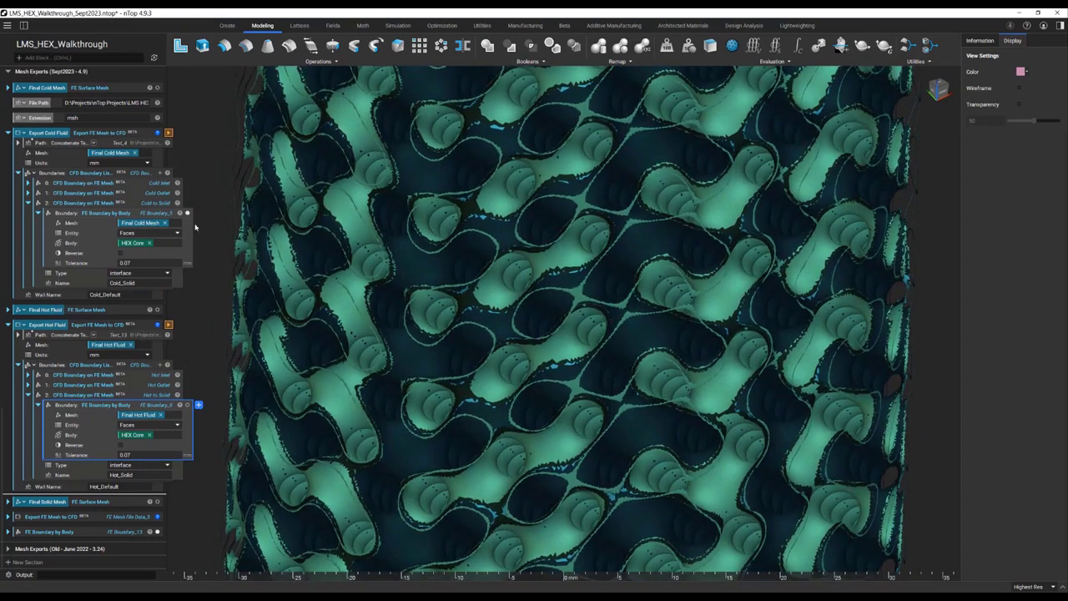
pyautogui.click(168, 214)
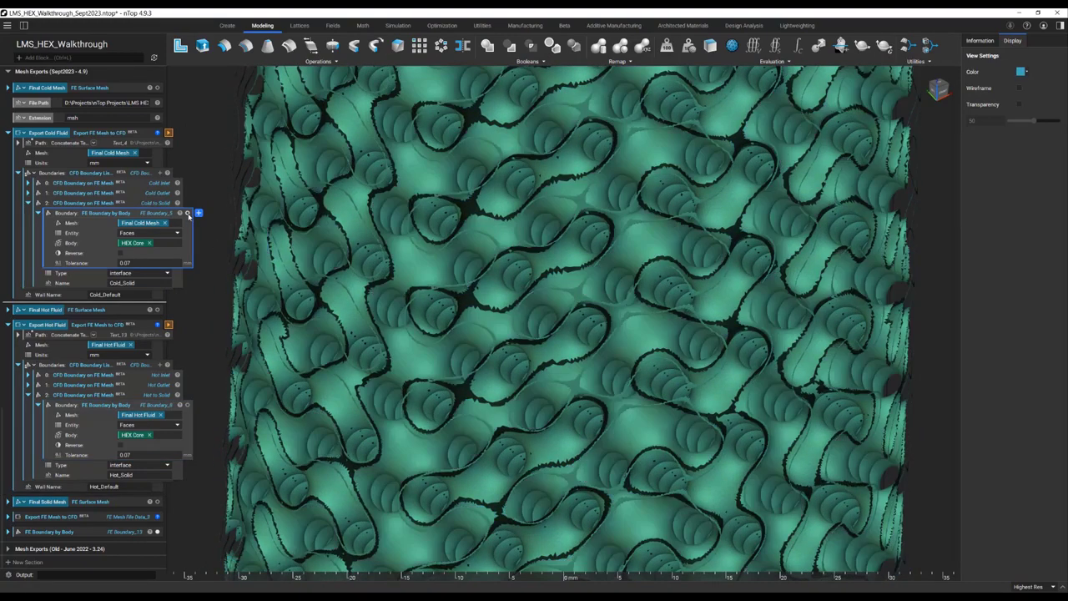
pyautogui.moveTo(607, 309); pyautogui.dragTo(389, 351, button='right')
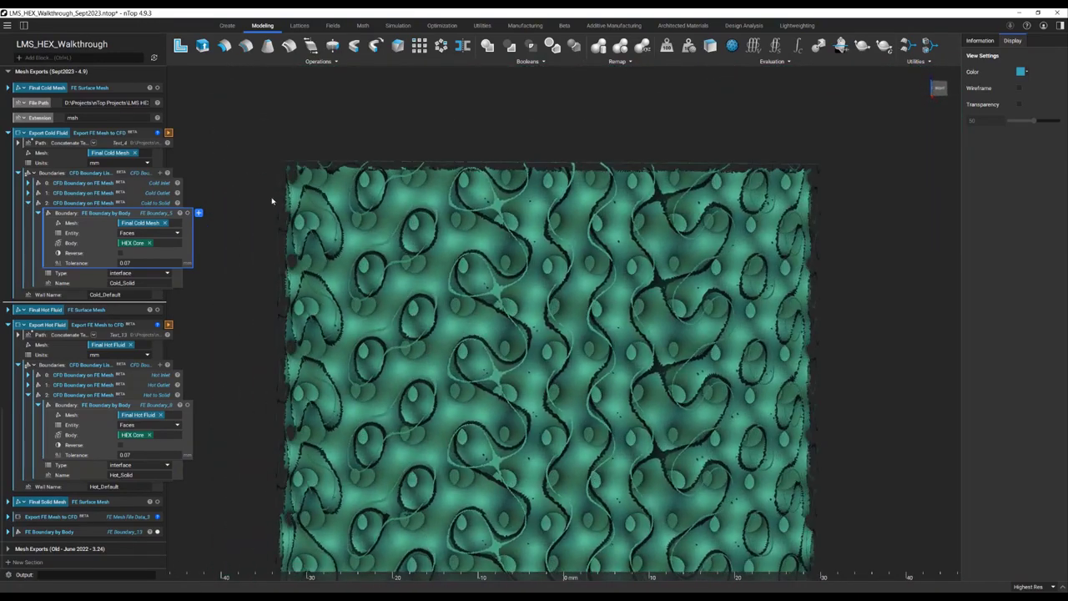
# Step: Show Final Solid Mesh together with Final Cold Fluid and the FE Boundary by Body built on the solid mesh
pyautogui.click(8, 531)
pyautogui.scroll(-1, 8, 534)
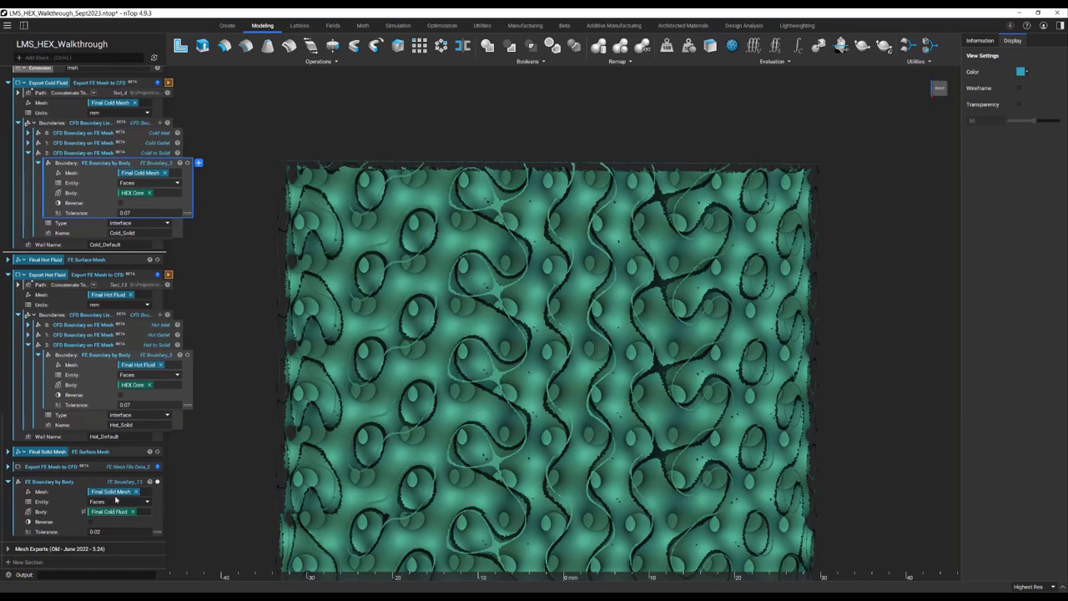
pyautogui.scroll(5, 104, 299)
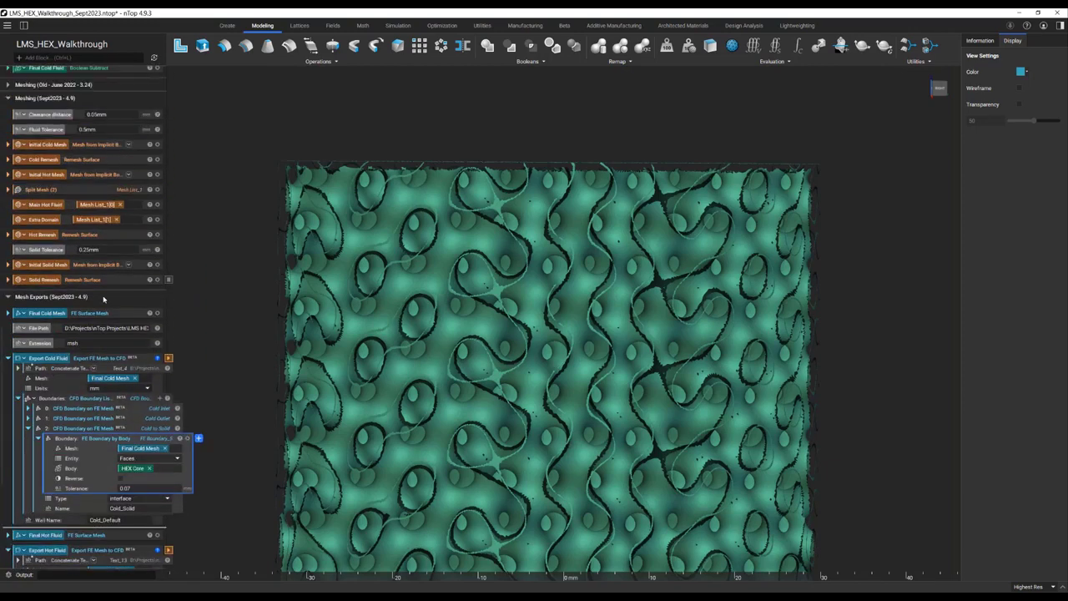
pyautogui.scroll(-5, 31, 333)
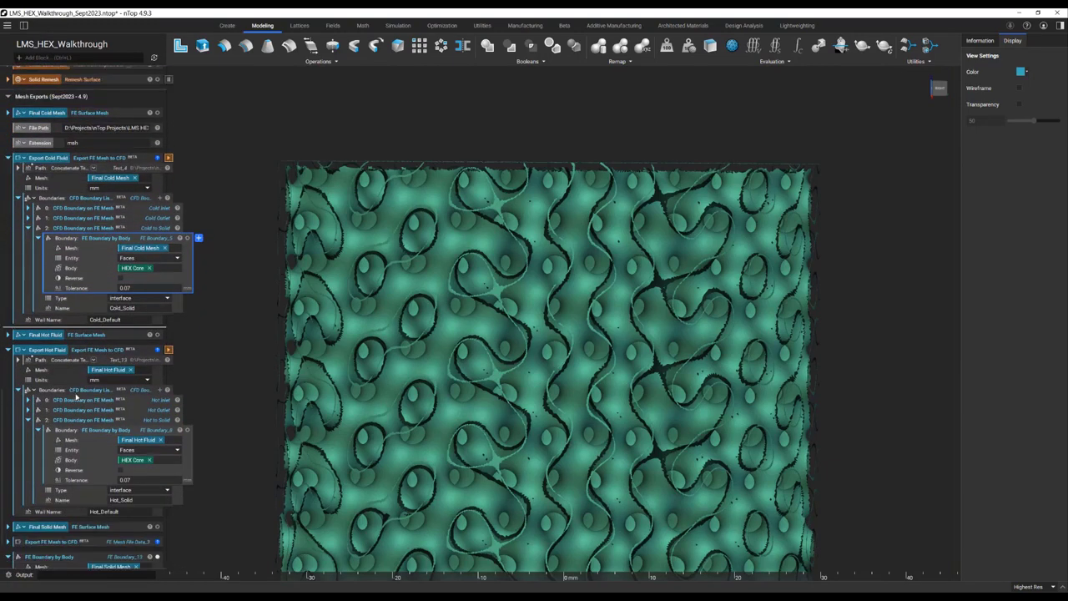
pyautogui.click(101, 451)
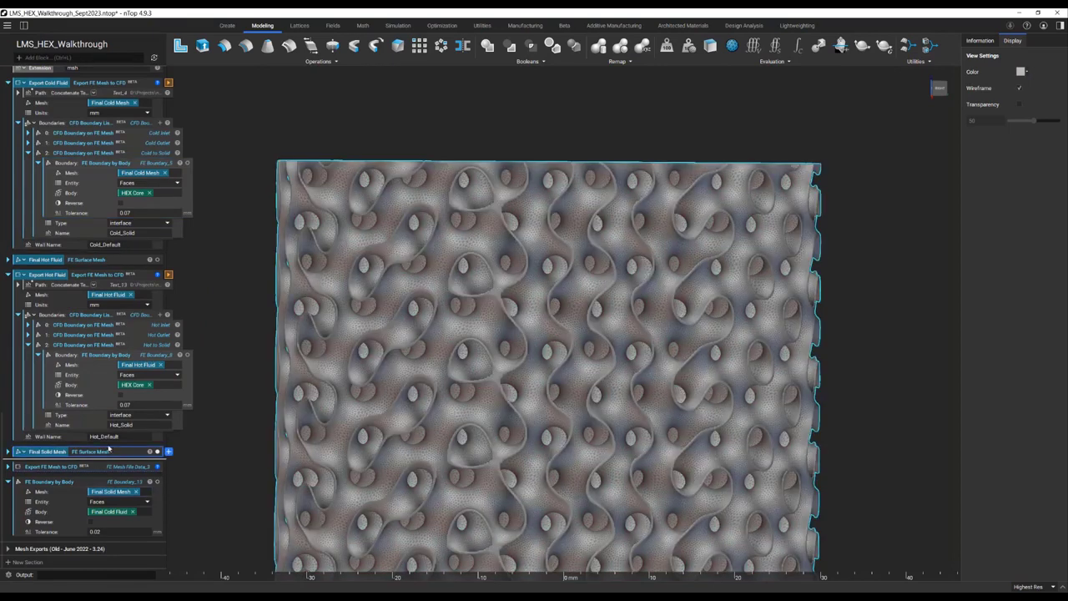
pyautogui.scroll(7, 105, 292)
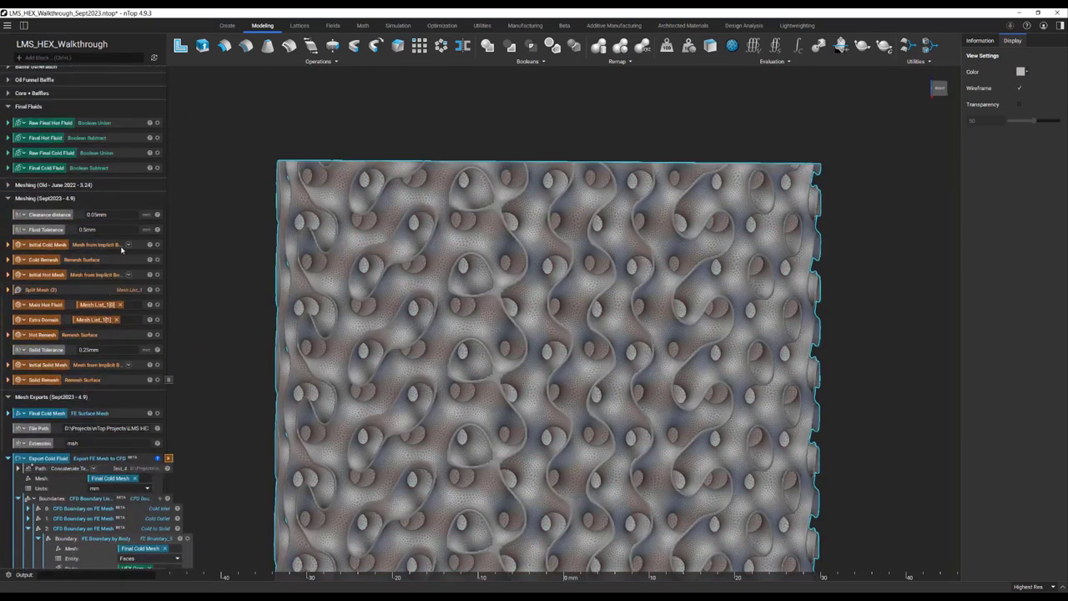
pyautogui.click(157, 169)
pyautogui.moveTo(498, 201); pyautogui.dragTo(534, 317, button='right')
pyautogui.scroll(-7, 141, 434)
pyautogui.click(157, 482)
# Step: Examine how the solid mesh's cold fluid boundary covers the channel walls and cut edges beside the Final Cold Fluid body
pyautogui.moveTo(450, 275); pyautogui.dragTo(553, 289, button='right')
pyautogui.scroll(4, 565, 275)
pyautogui.scroll(1, 500, 215)
pyautogui.moveTo(500, 215); pyautogui.dragTo(499, 382, button='middle')
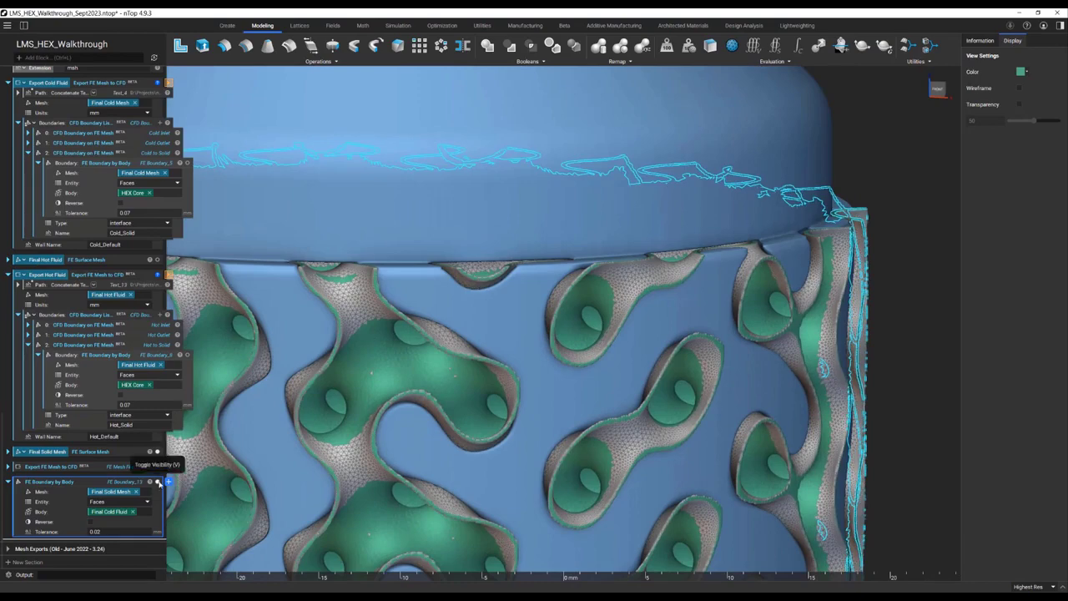
pyautogui.scroll(7, 117, 250)
pyautogui.scroll(2, 485, 350)
pyautogui.moveTo(504, 438); pyautogui.dragTo(537, 291, button='middle')
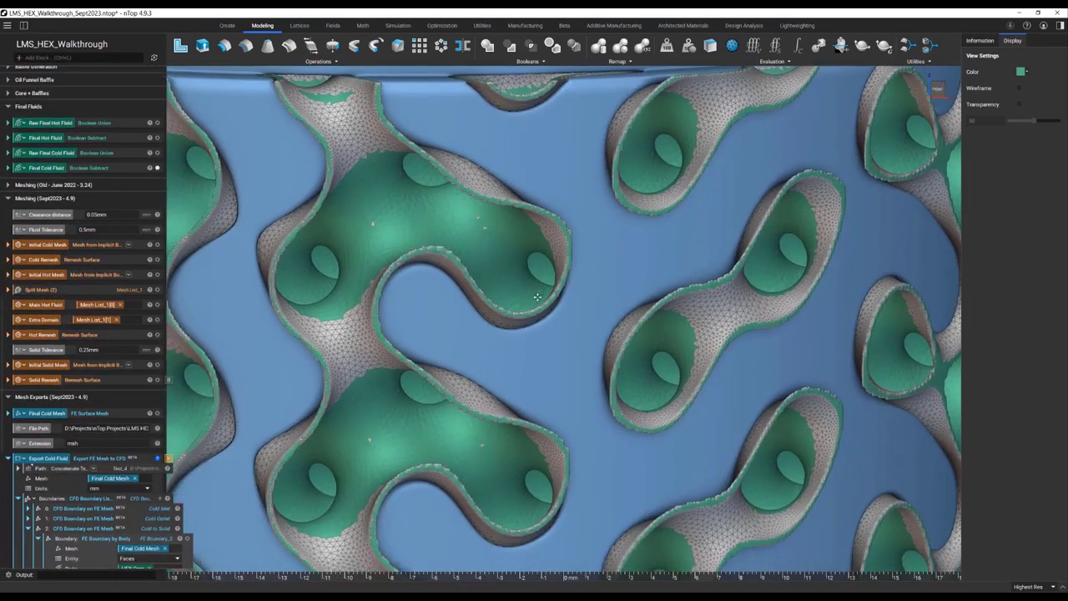
pyautogui.scroll(1, 536, 289)
pyautogui.scroll(2, 498, 238)
pyautogui.moveTo(498, 238); pyautogui.dragTo(522, 198, button='right')
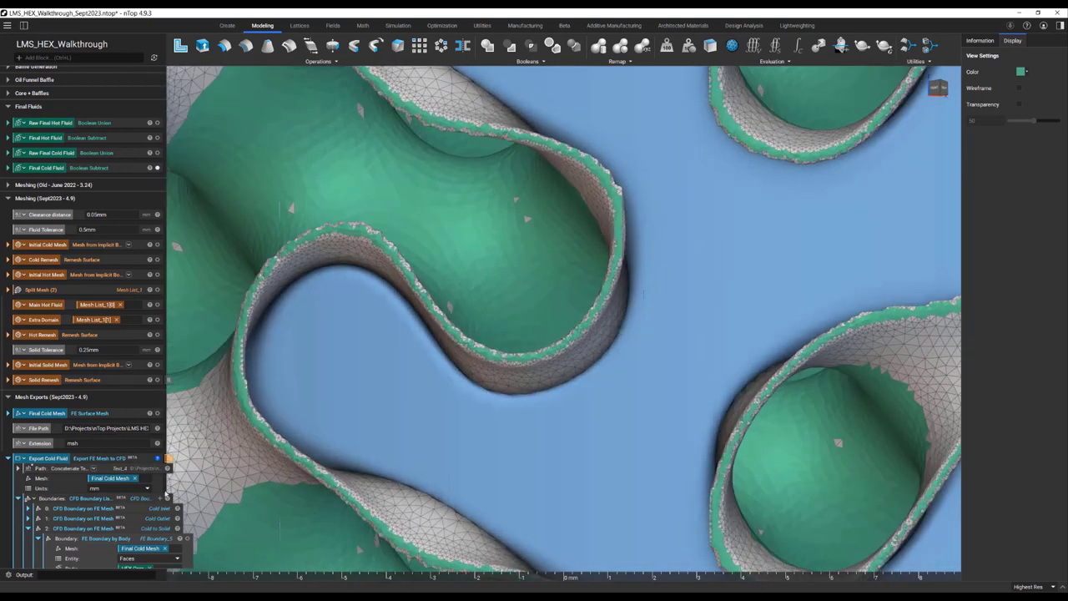
pyautogui.scroll(-10, 132, 509)
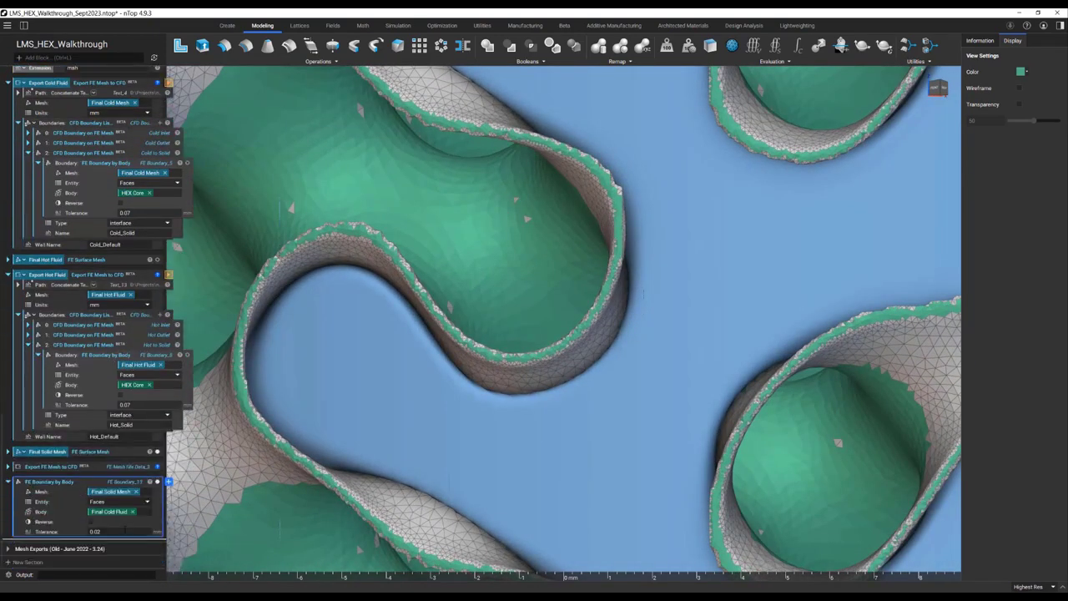
# Step: Compare the wall surfaces of the solid mesh and Final Cold Fluid without the boundary selected, and locate the Final Fluids blocks
pyautogui.click(774, 296)
pyautogui.scroll(-4, 741, 288)
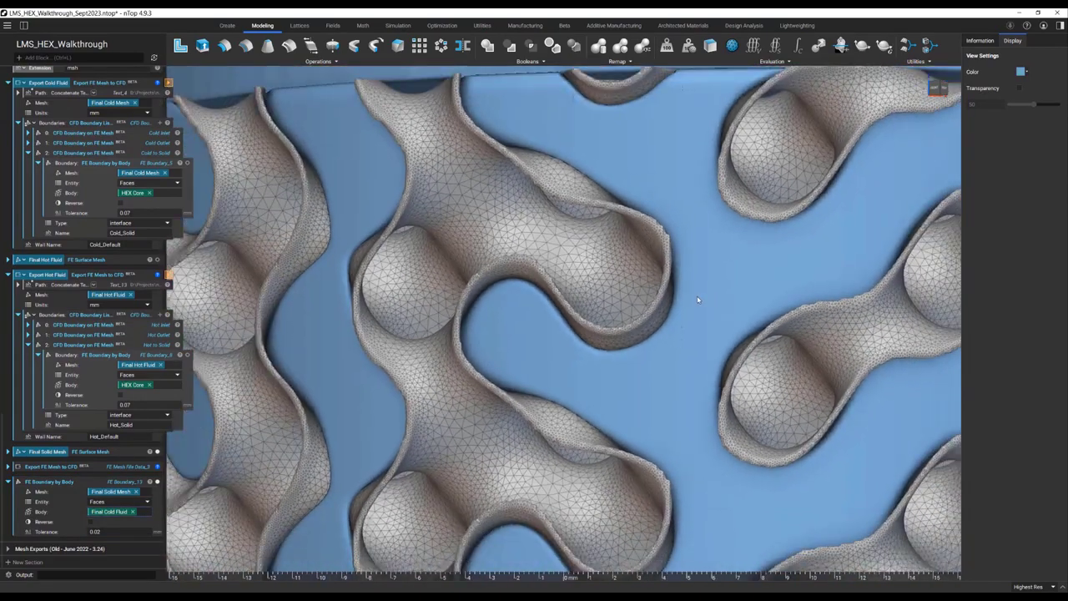
pyautogui.scroll(-5, 704, 275)
pyautogui.moveTo(629, 306); pyautogui.dragTo(242, 334, button='right')
pyautogui.scroll(9, 103, 413)
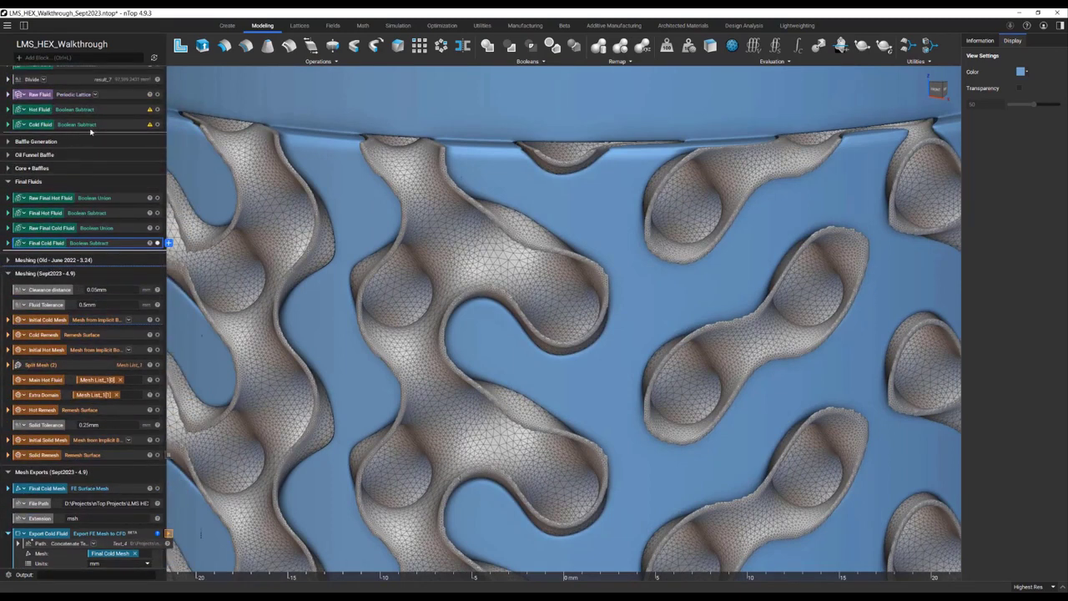
pyautogui.click(130, 125)
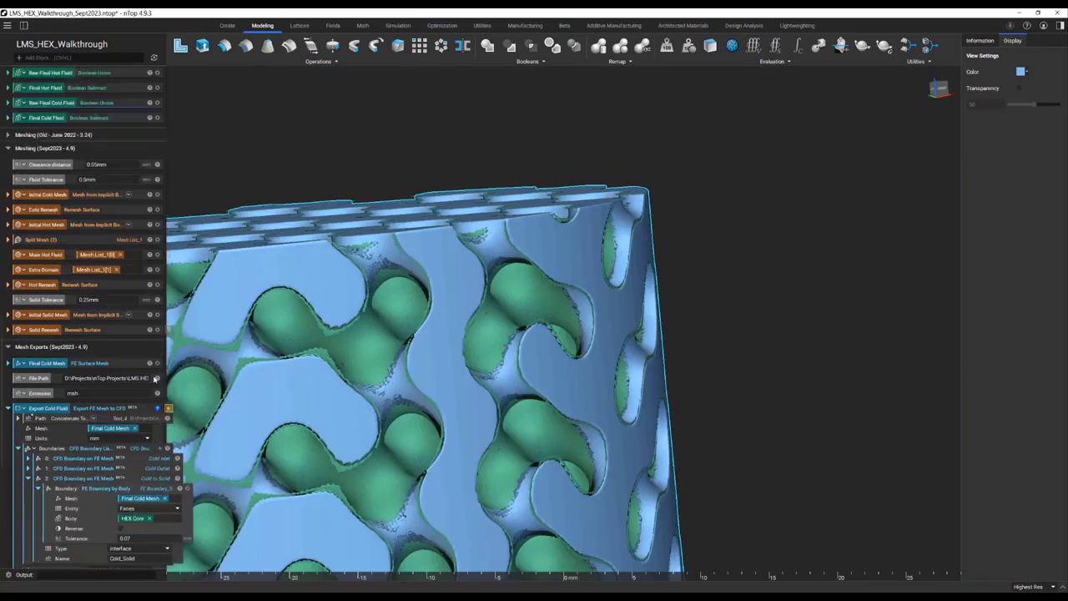
pyautogui.scroll(3, 156, 379)
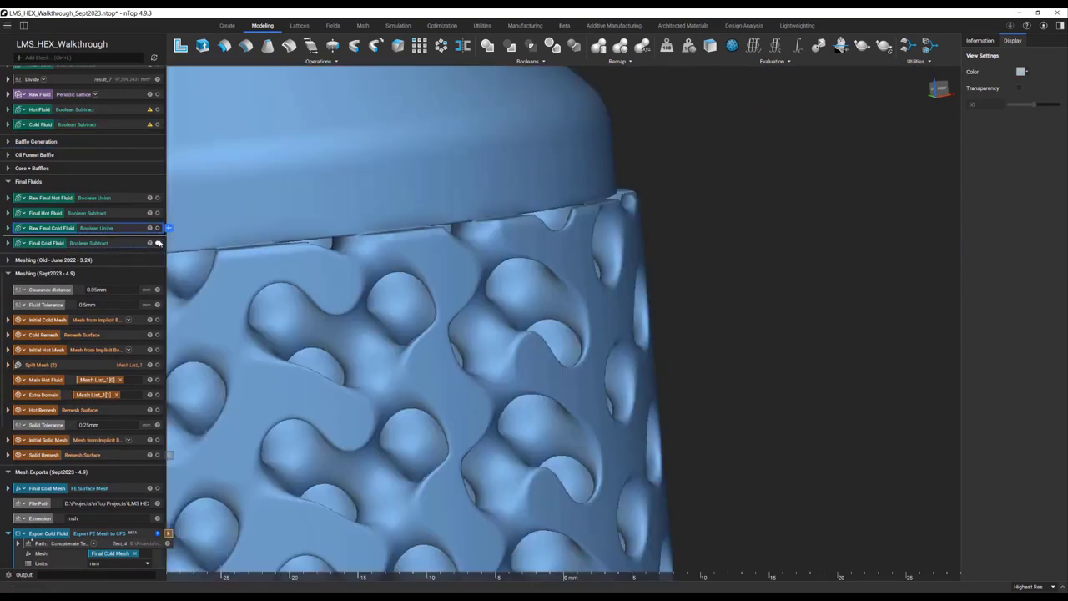
# Step: Select the Final Cold Fluid body and open its distance field in the Field Viewer
pyautogui.click(567, 367)
pyautogui.press('x')
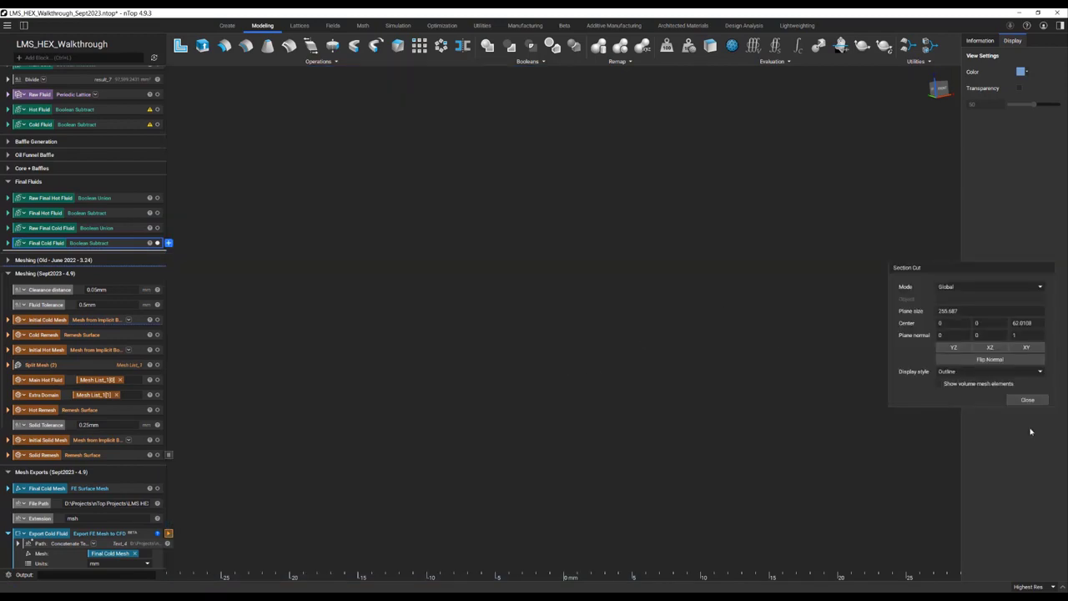
pyautogui.click(1027, 400)
pyautogui.press('f')
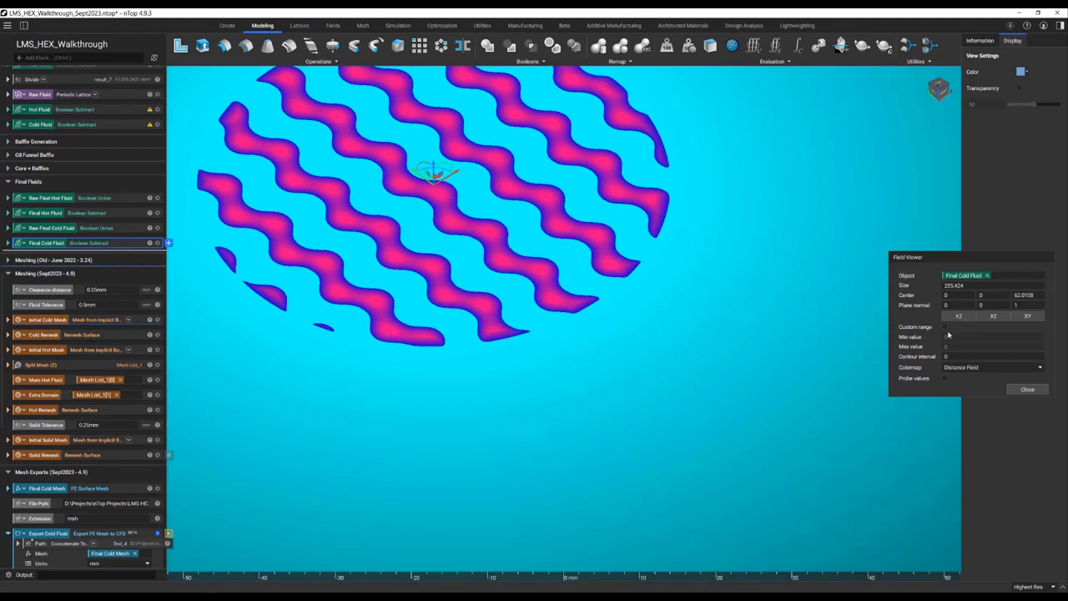
# Step: Enable a custom range for the Final Cold Fluid field, from -0.1 to 0.1
pyautogui.click(945, 327)
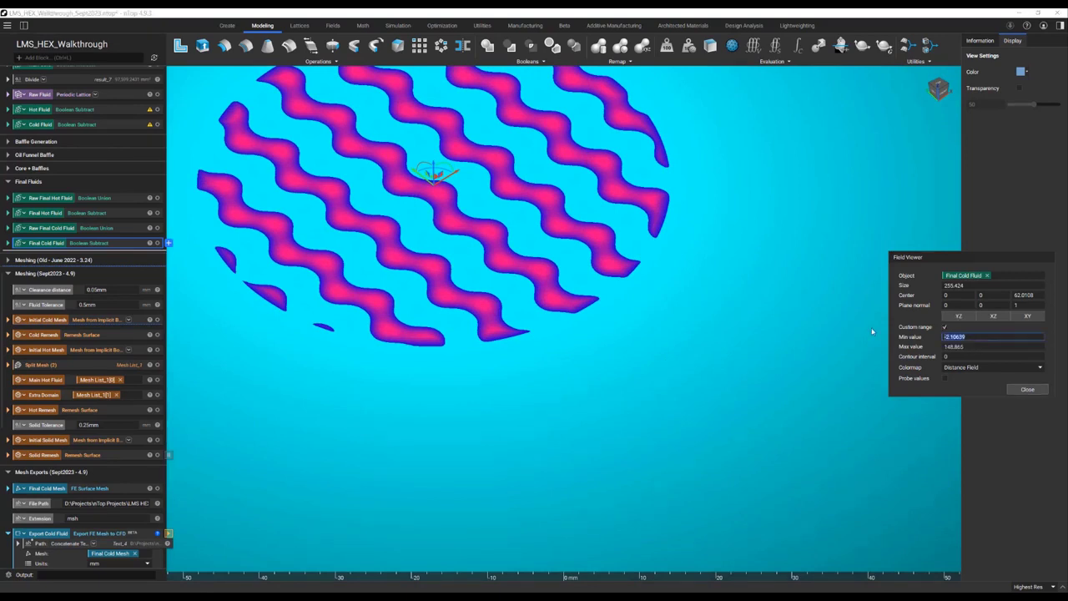
pyautogui.press('BackSpace')
pyautogui.press('BackSpace')
pyautogui.write('0.1')
pyautogui.press('Tab')
pyautogui.write('0.1')
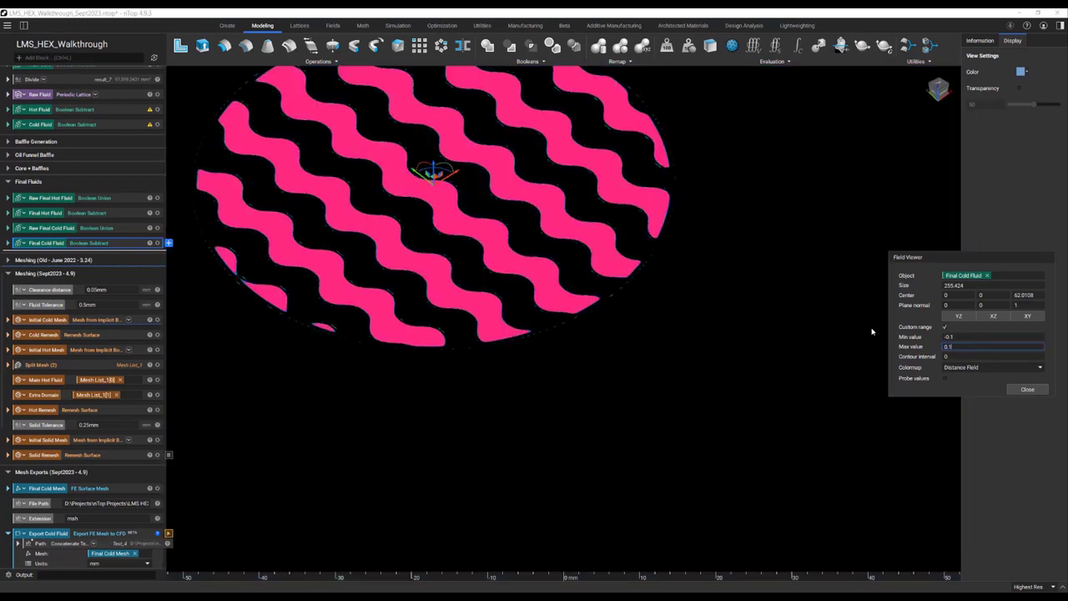
# Step: Set the Field Viewer plane size to 100 and examine the Final Cold Fluid field around the core's outer edge
pyautogui.click(613, 325)
pyautogui.scroll(5, 601, 330)
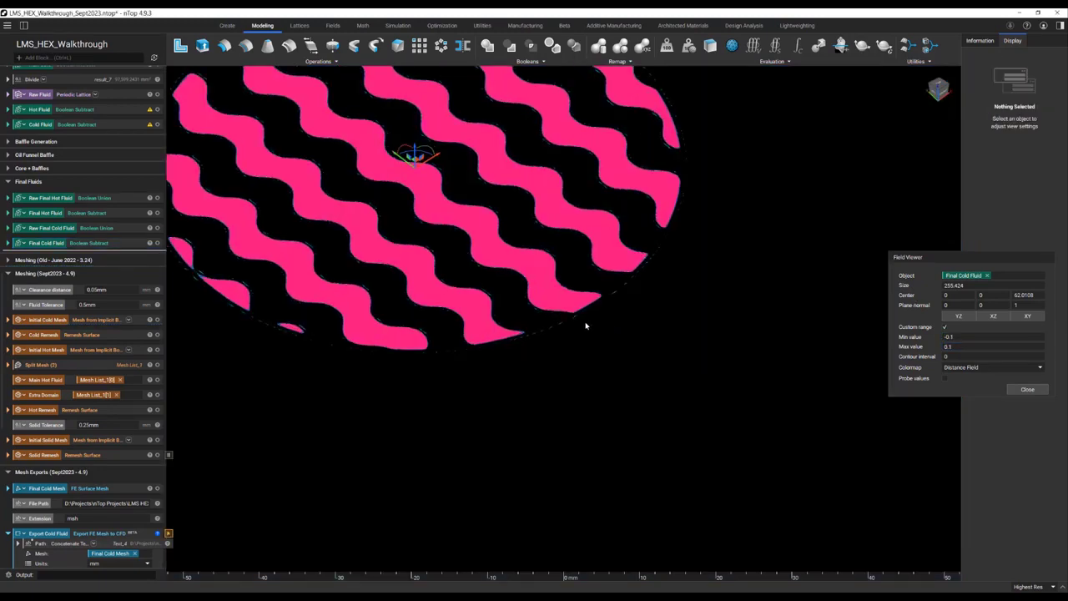
pyautogui.scroll(4, 527, 292)
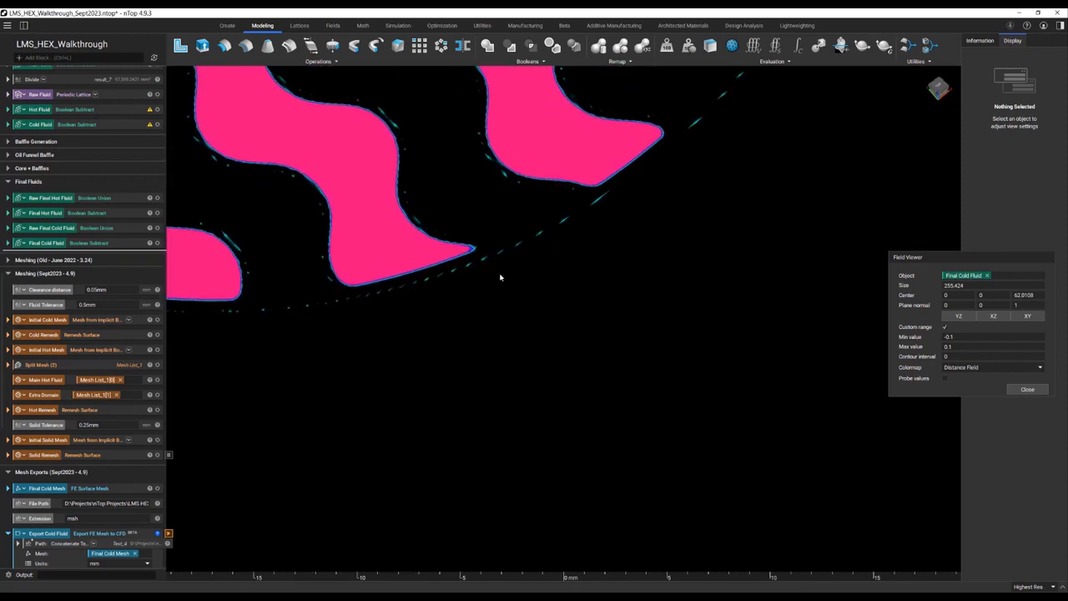
pyautogui.scroll(2, 501, 255)
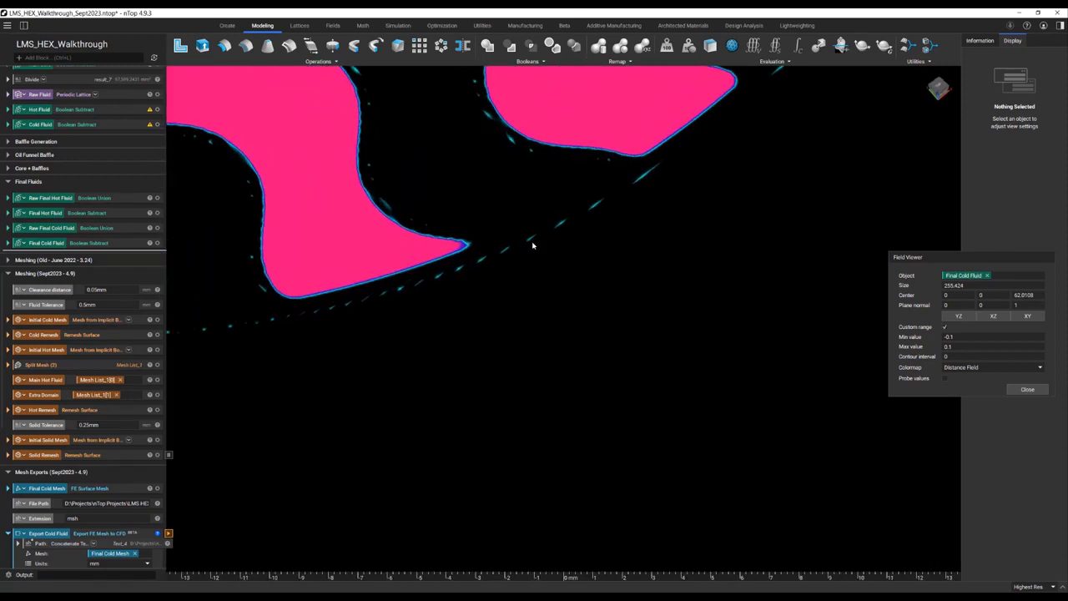
pyautogui.scroll(-6, 601, 225)
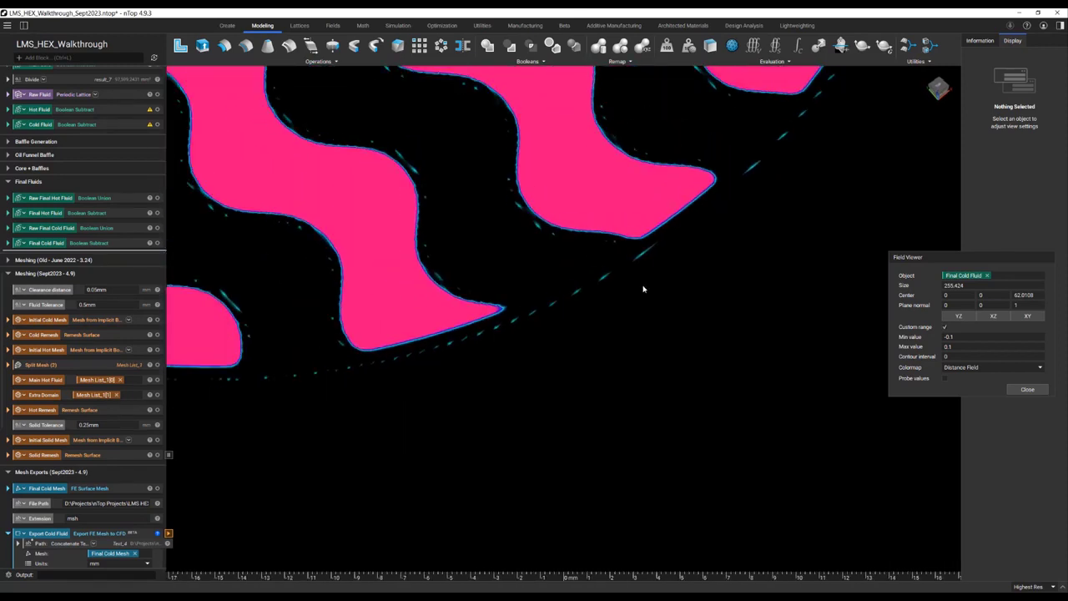
pyautogui.moveTo(1001, 285); pyautogui.dragTo(908, 286)
pyautogui.write('100')
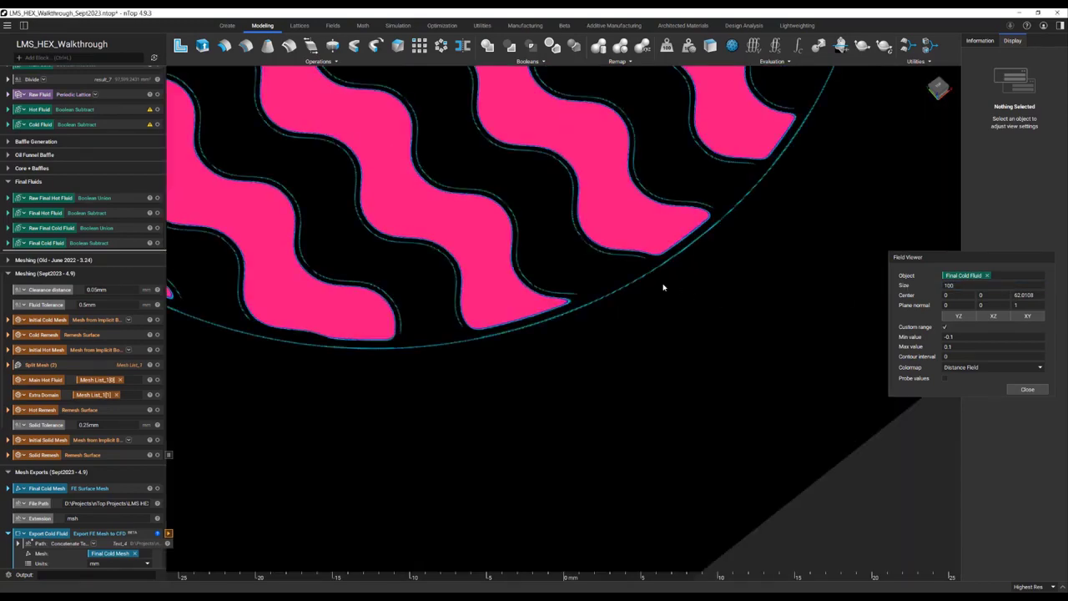
pyautogui.scroll(4, 616, 294)
pyautogui.scroll(1, 423, 301)
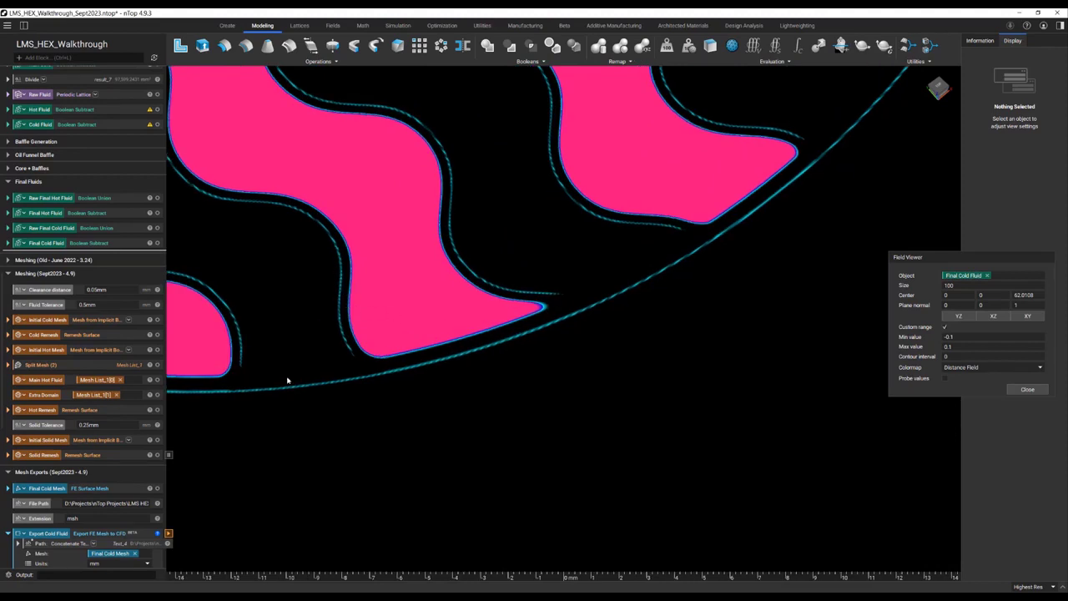
pyautogui.scroll(-4, 364, 382)
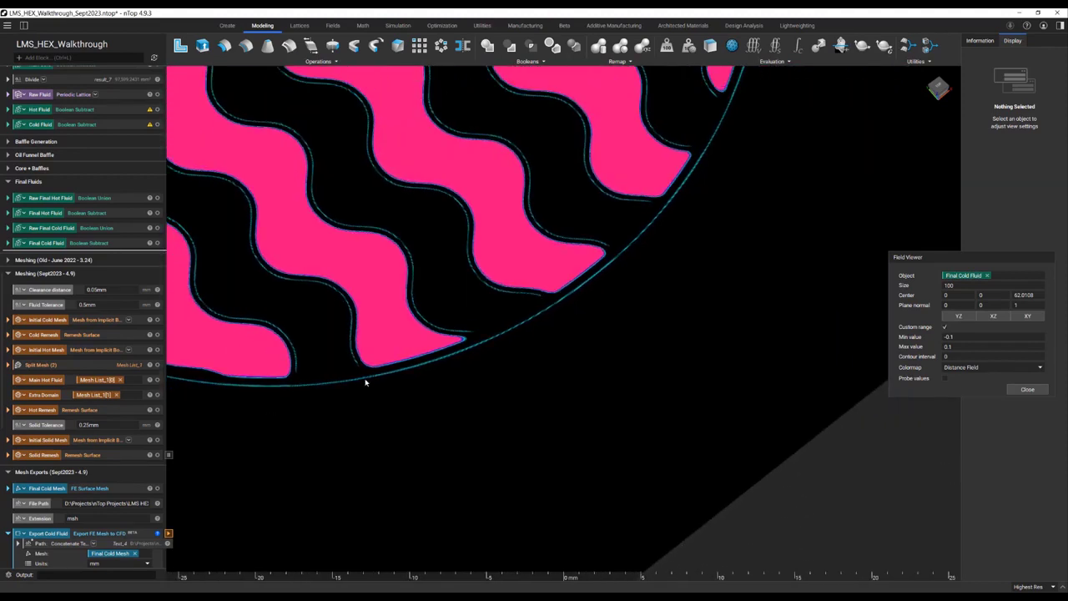
# Step: Expand Final Cold Fluid's Boolean Subtract inputs and inspect the Raw Final Cold Fluid body's field for comparison
pyautogui.click(13, 242)
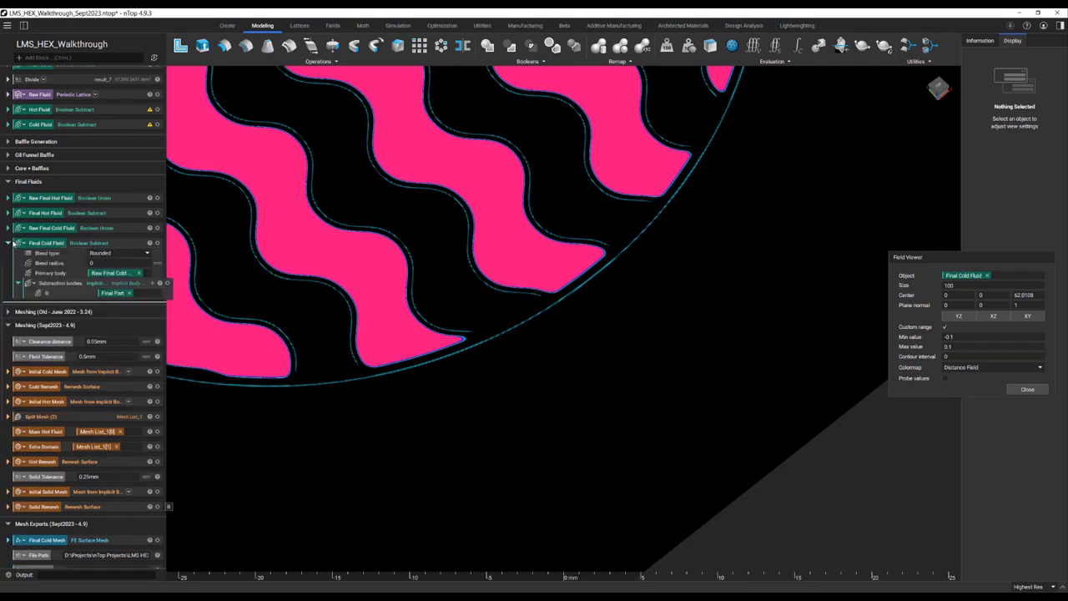
pyautogui.click(55, 245)
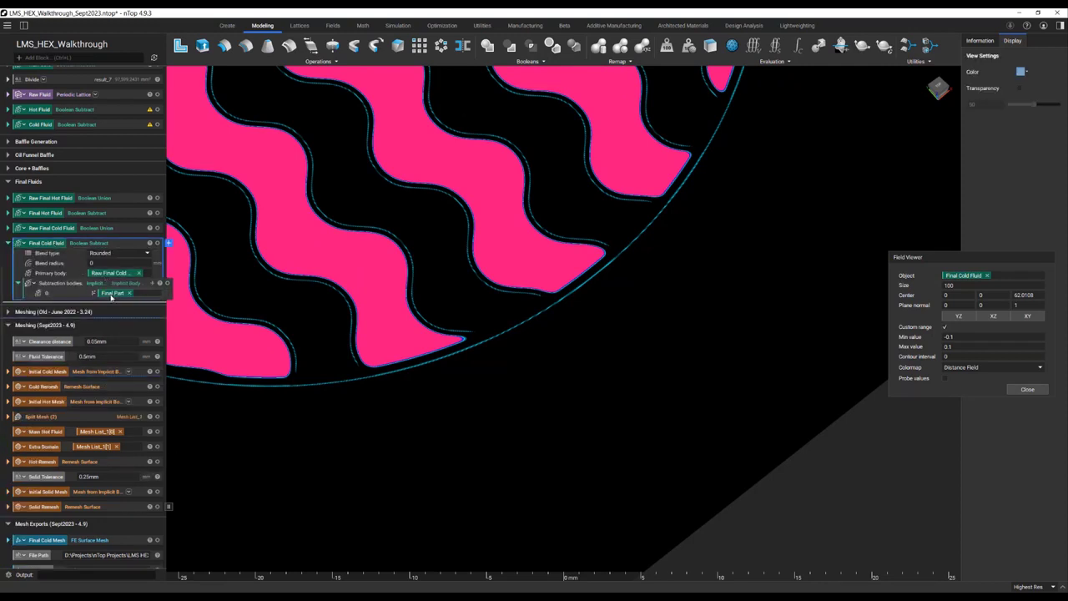
pyautogui.click(100, 228)
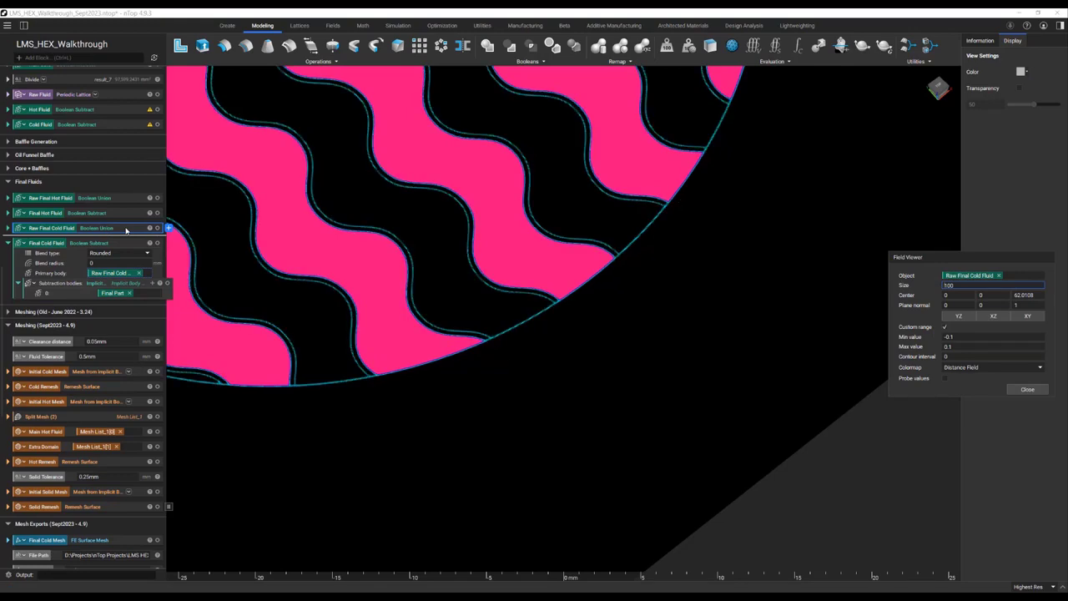
pyautogui.moveTo(503, 280); pyautogui.dragTo(600, 325, button='middle')
pyautogui.moveTo(625, 334); pyautogui.dragTo(642, 249, button='right')
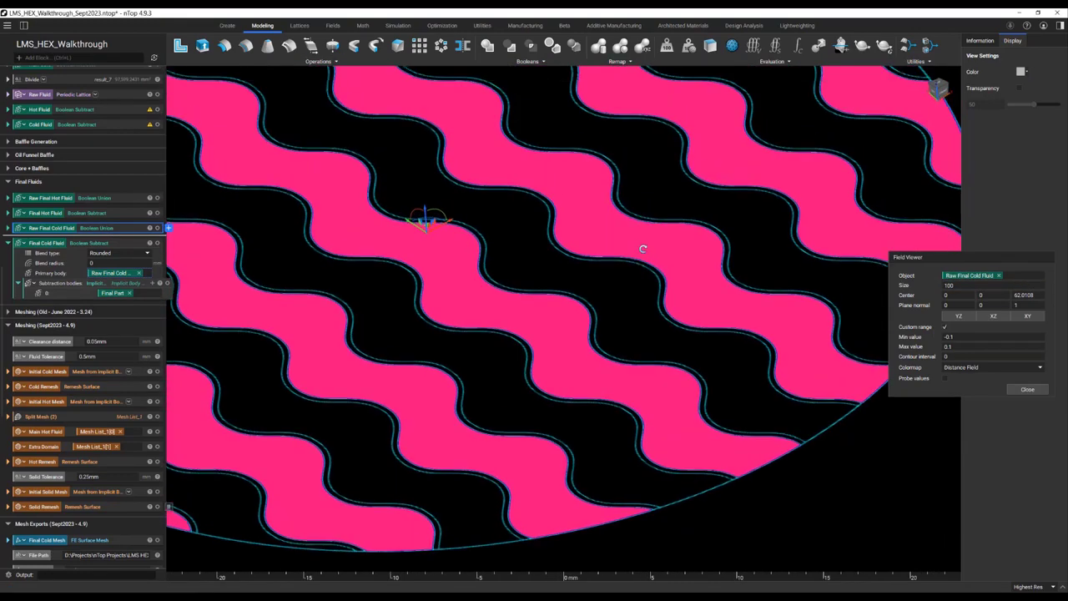
pyautogui.scroll(-3, 584, 350)
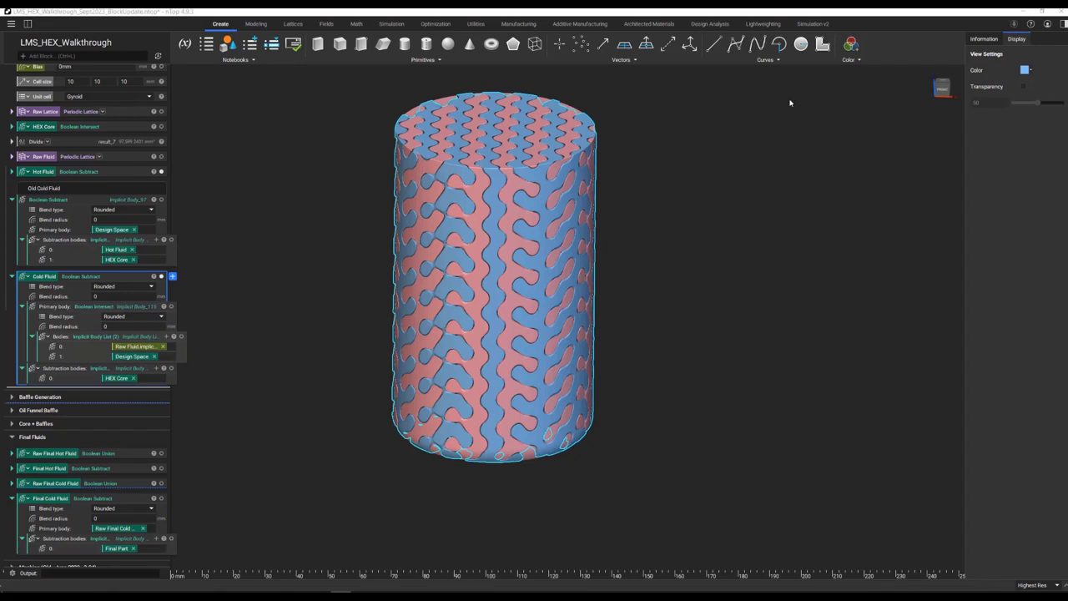
# Step: Switch to the LMS_HEX_Walkthrough_Sept2023 window and examine the green boundary patches on the solid mesh's channel walls
pyautogui.moveTo(258, 591)
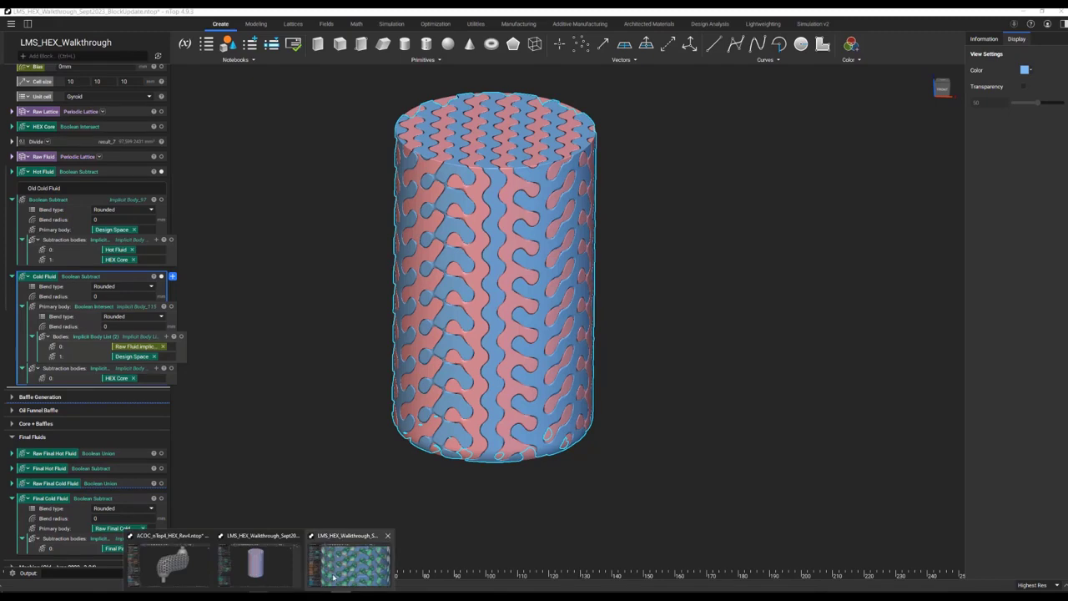
pyautogui.click(349, 560)
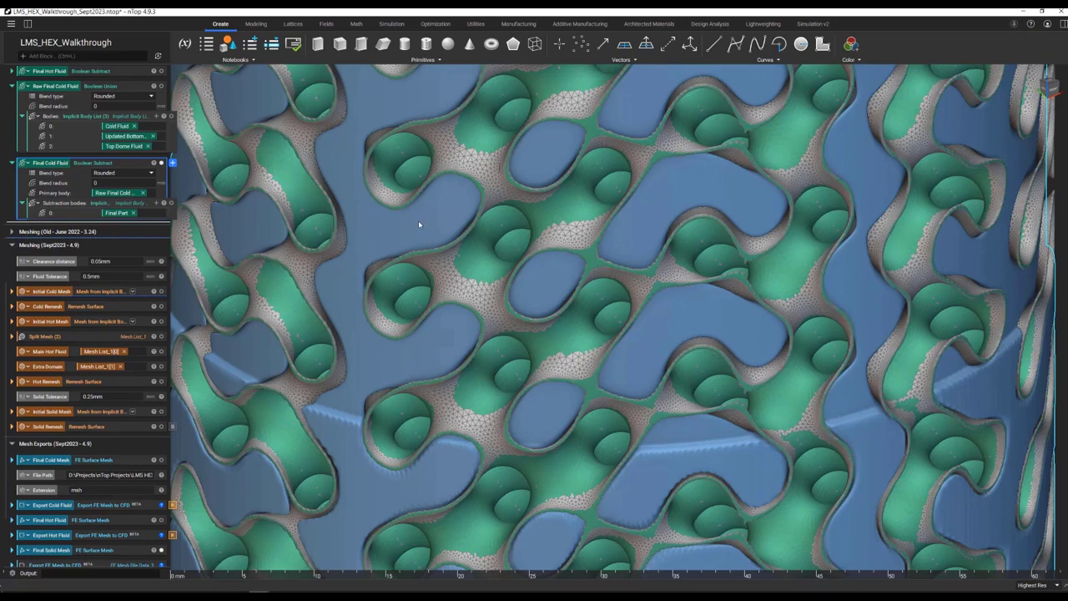
pyautogui.scroll(3, 458, 354)
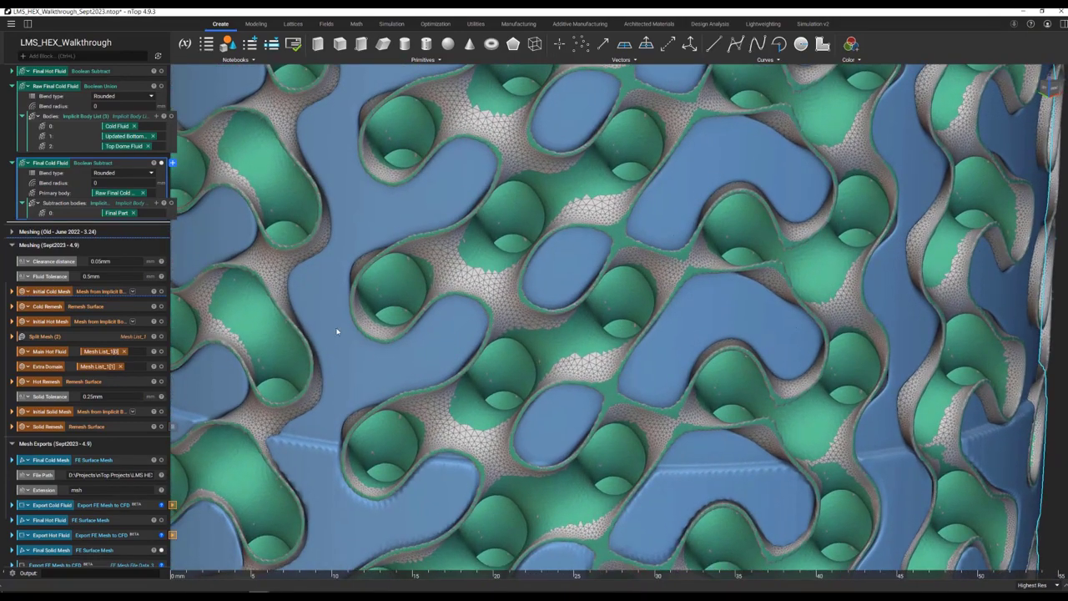
pyautogui.moveTo(303, 279); pyautogui.dragTo(323, 288, button='right')
pyautogui.scroll(-5, 309, 285)
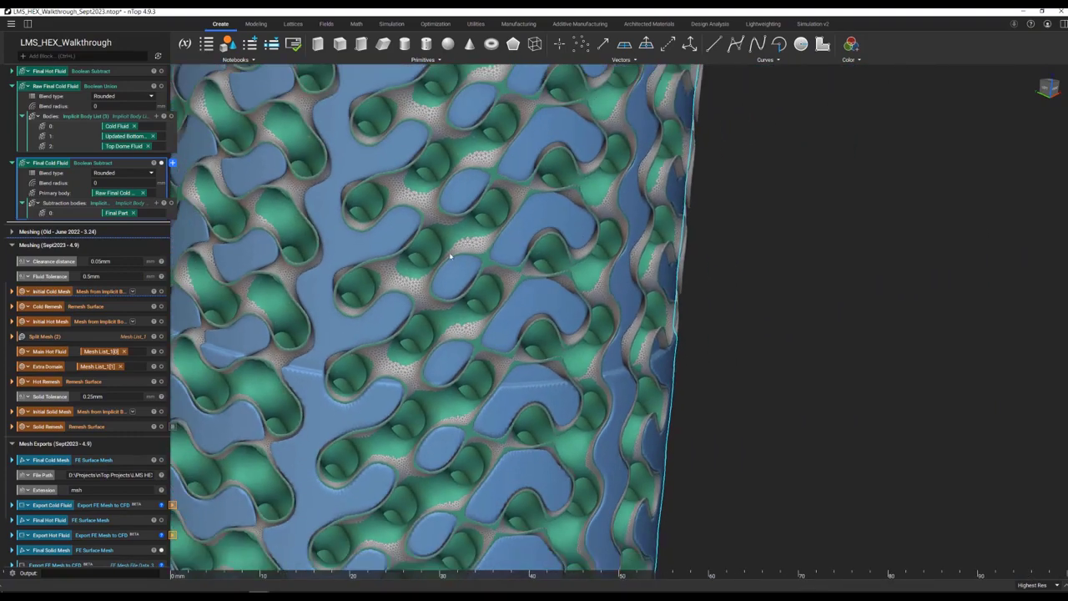
pyautogui.scroll(3, 358, 296)
pyautogui.scroll(2, 358, 298)
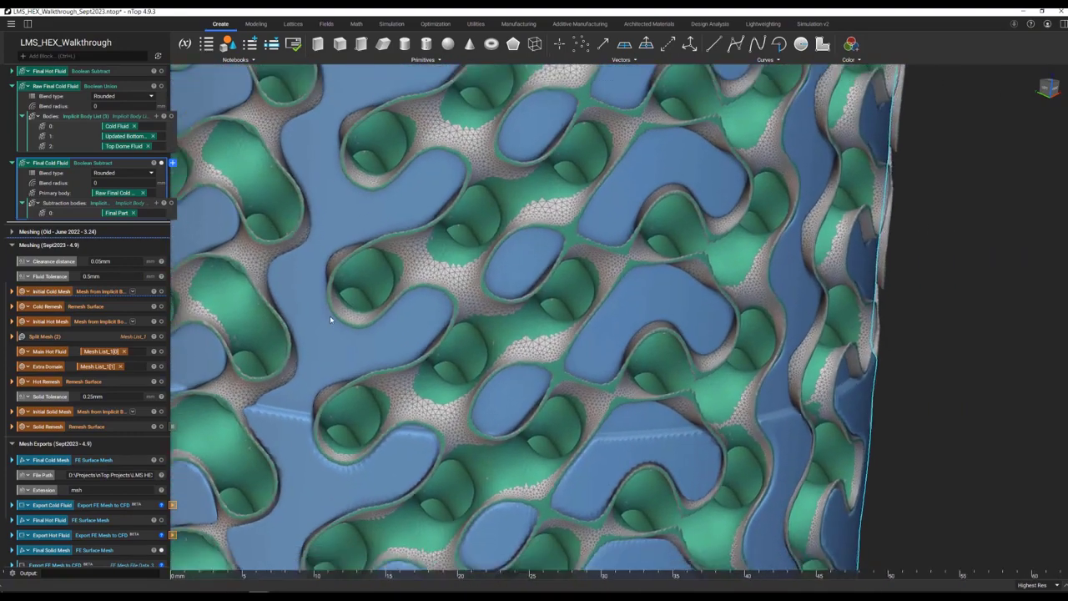
pyautogui.moveTo(381, 312); pyautogui.dragTo(376, 309, button='right')
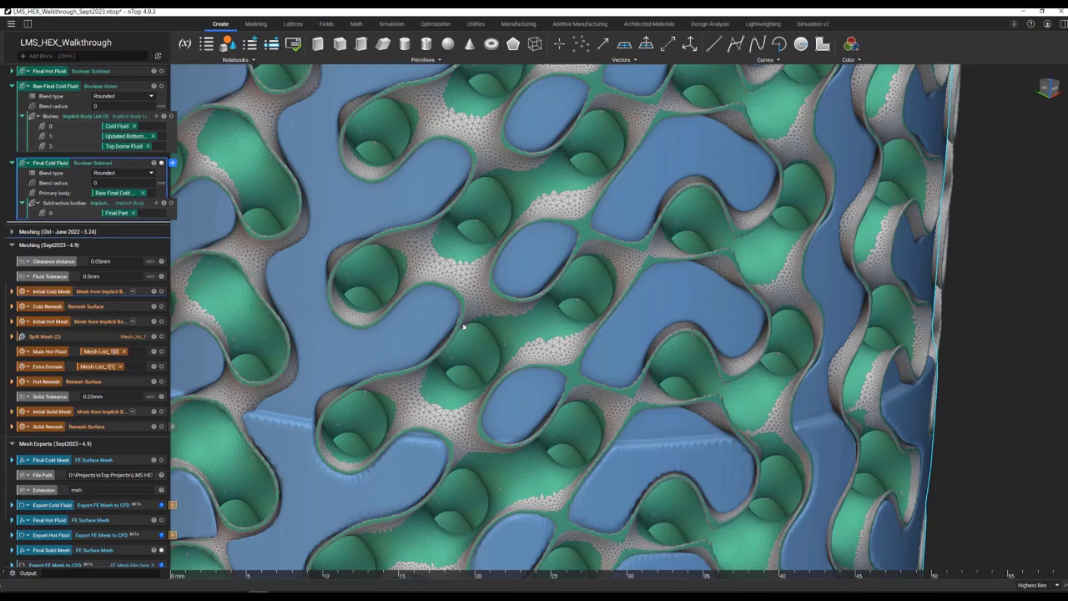
pyautogui.scroll(-4, 463, 326)
pyautogui.moveTo(669, 310); pyautogui.dragTo(700, 300, button='right')
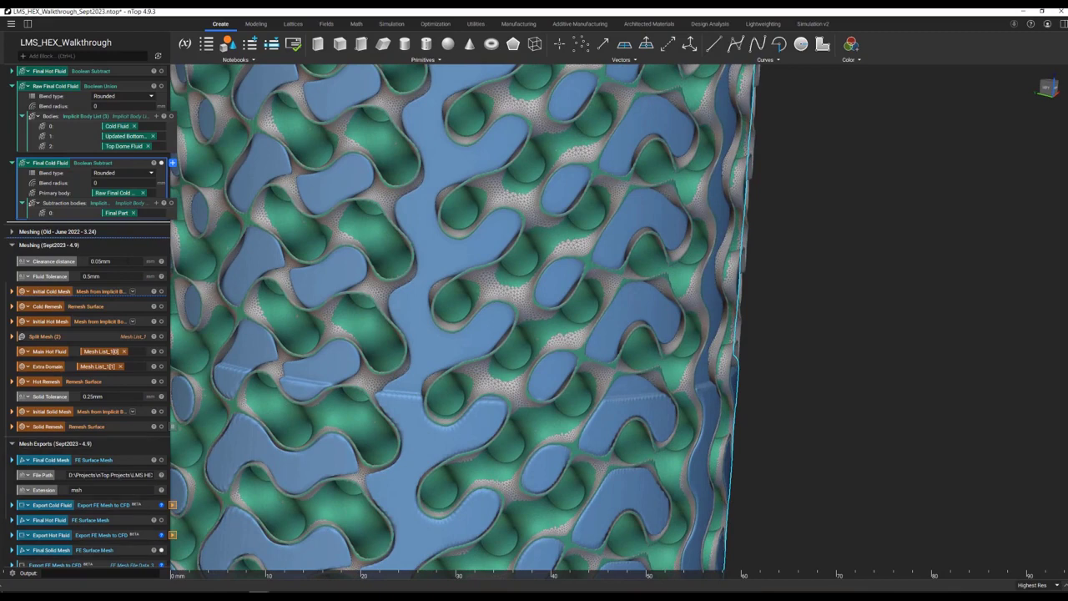
# Step: Isolate the Final Cold Fluid body in the view
pyautogui.press('i')
pyautogui.click(160, 163)
pyautogui.click(160, 162)
pyautogui.scroll(-5, 463, 308)
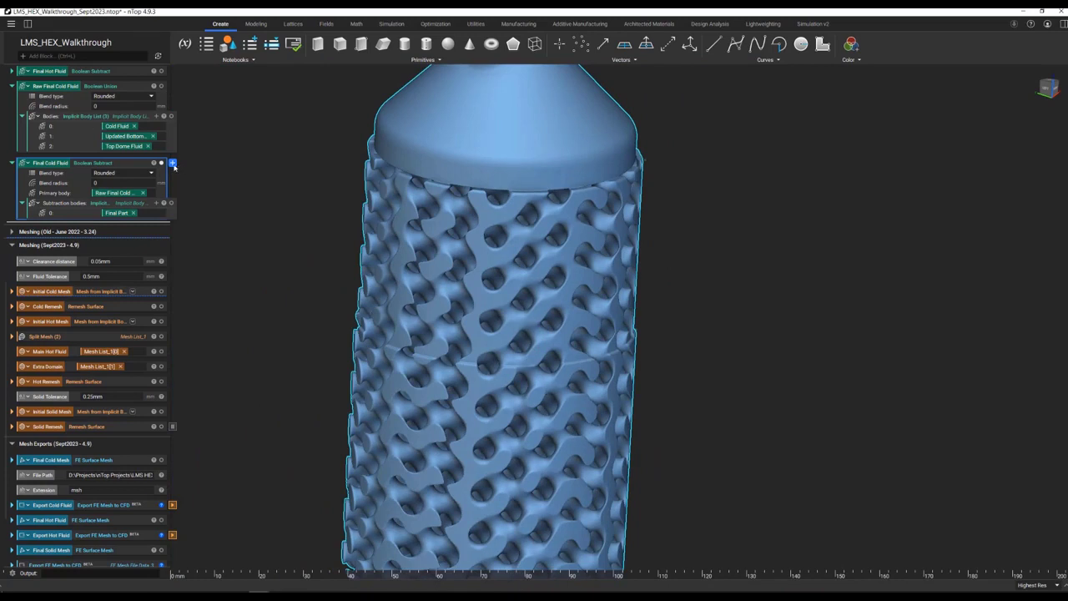
# Step: Display the Final Cold Fluid body's distance field with a custom range from -0.1 to 0.1
pyautogui.click(172, 164)
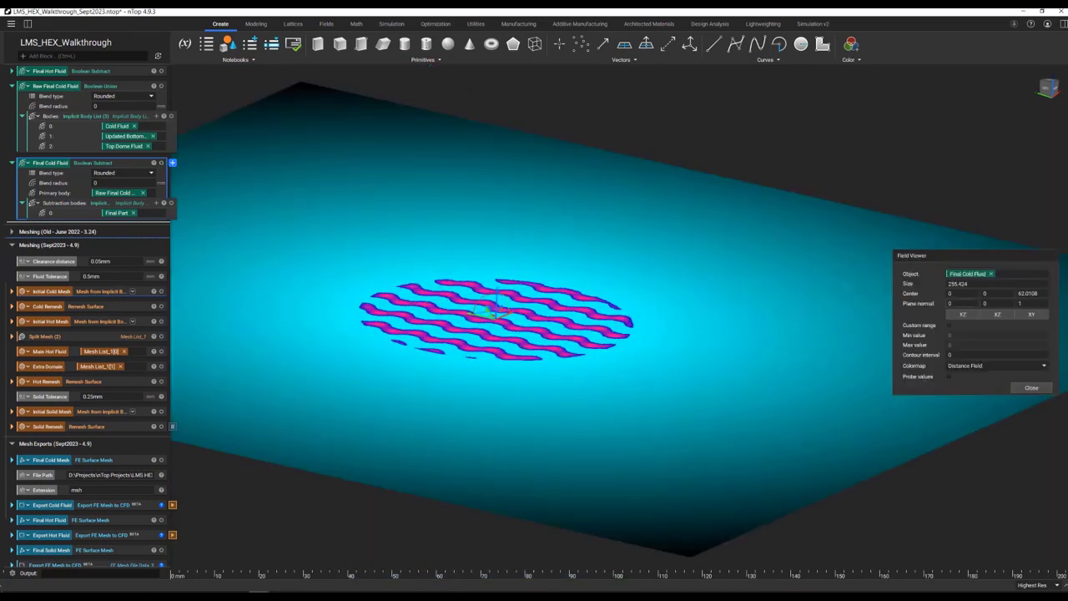
pyautogui.click(948, 326)
pyautogui.moveTo(970, 334); pyautogui.dragTo(932, 337)
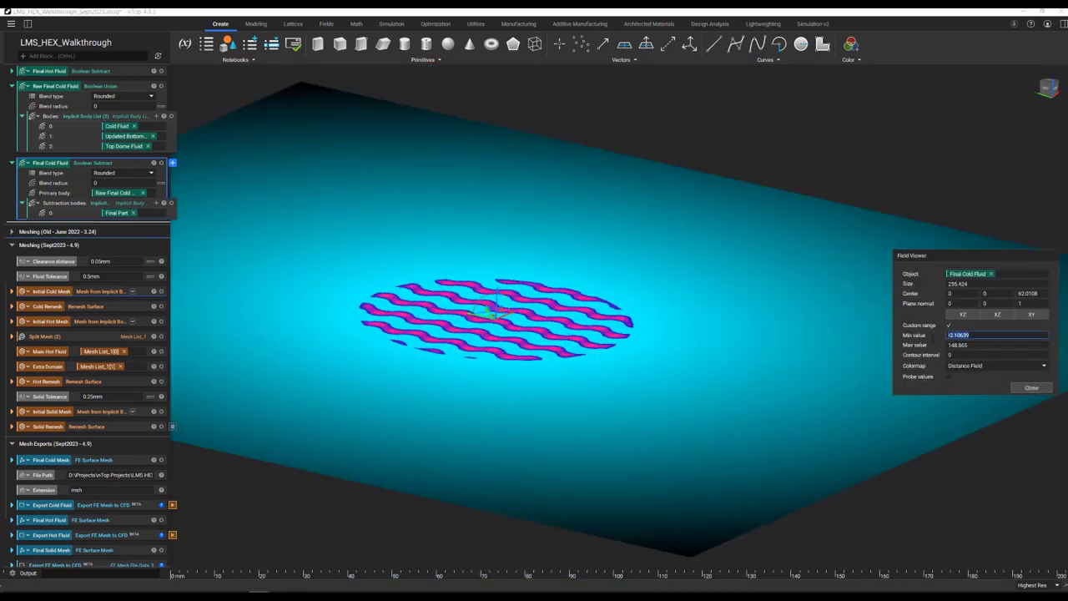
pyautogui.write('-0.1')
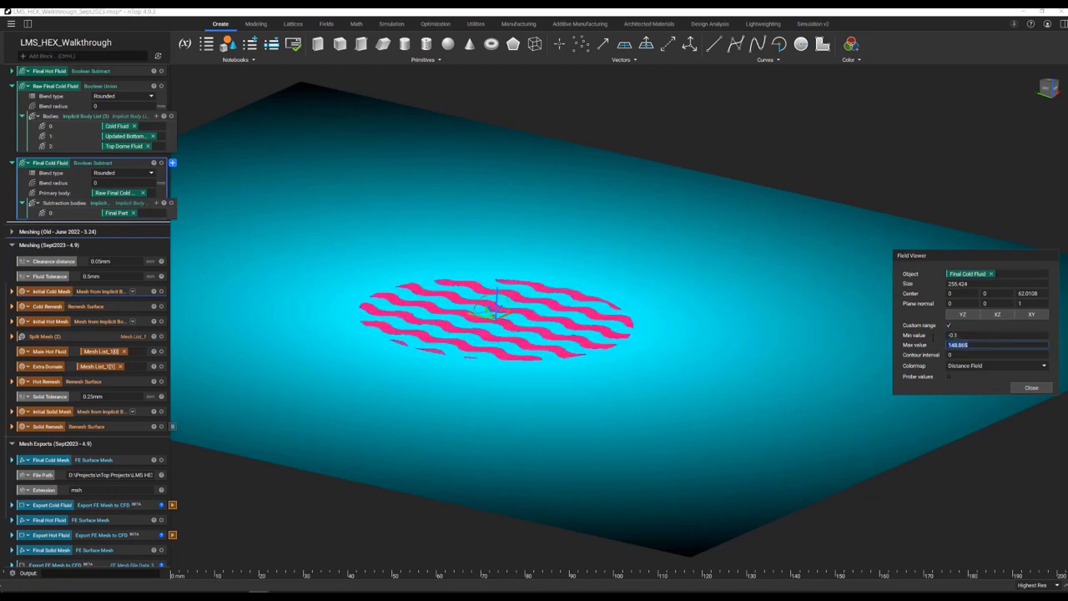
pyautogui.press('Tab')
pyautogui.write('0.1')
pyautogui.scroll(5, 651, 367)
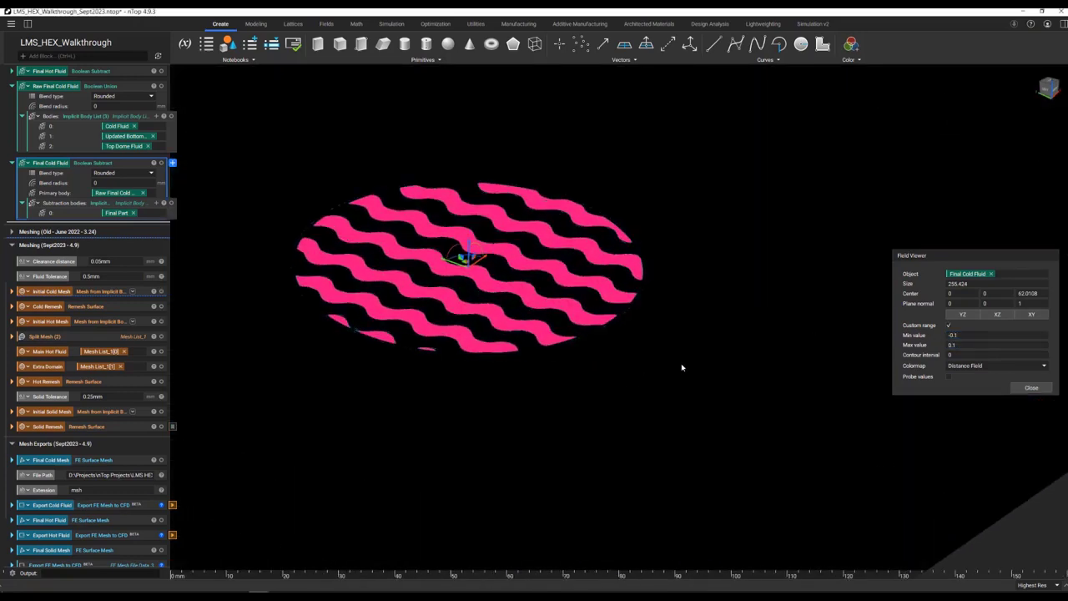
pyautogui.moveTo(671, 347); pyautogui.dragTo(670, 361, button='middle')
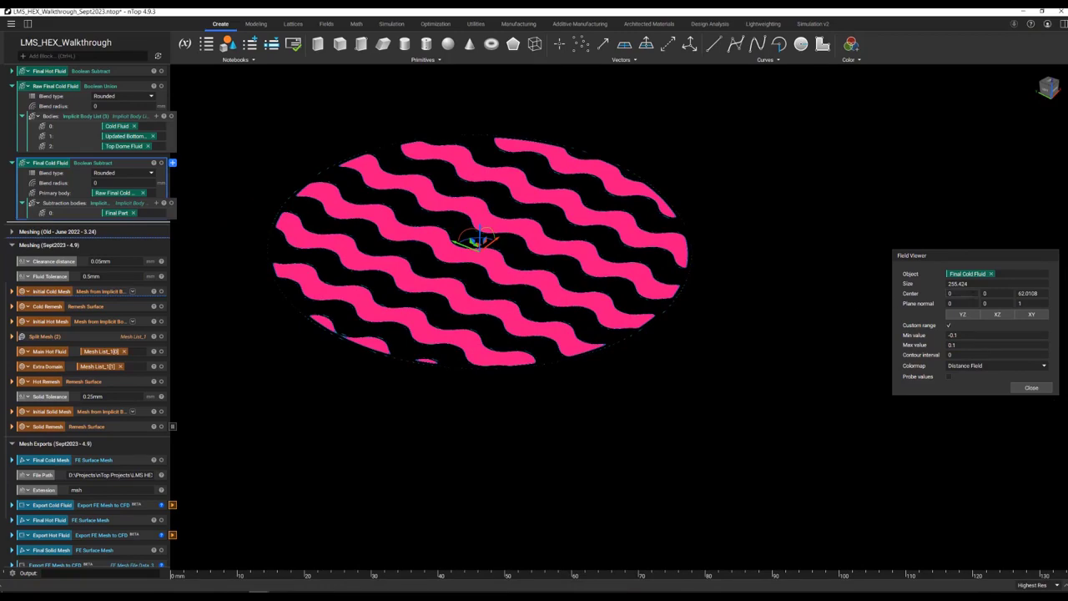
# Step: Set the Final Cold Fluid field plane size to 100 and examine the channel boundaries near the core's outer edge
pyautogui.click(972, 283)
pyautogui.press('BackSpace')
pyautogui.press('BackSpace')
pyautogui.press('BackSpace')
pyautogui.press('BackSpace')
pyautogui.press('BackSpace')
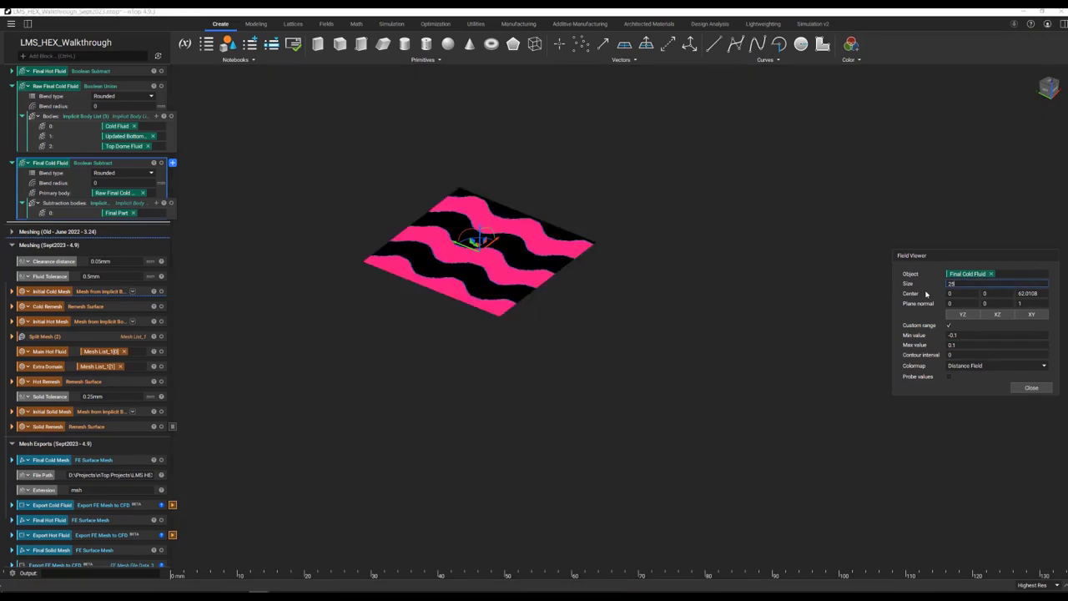
pyautogui.press('BackSpace')
pyautogui.press('BackSpace')
pyautogui.write('100')
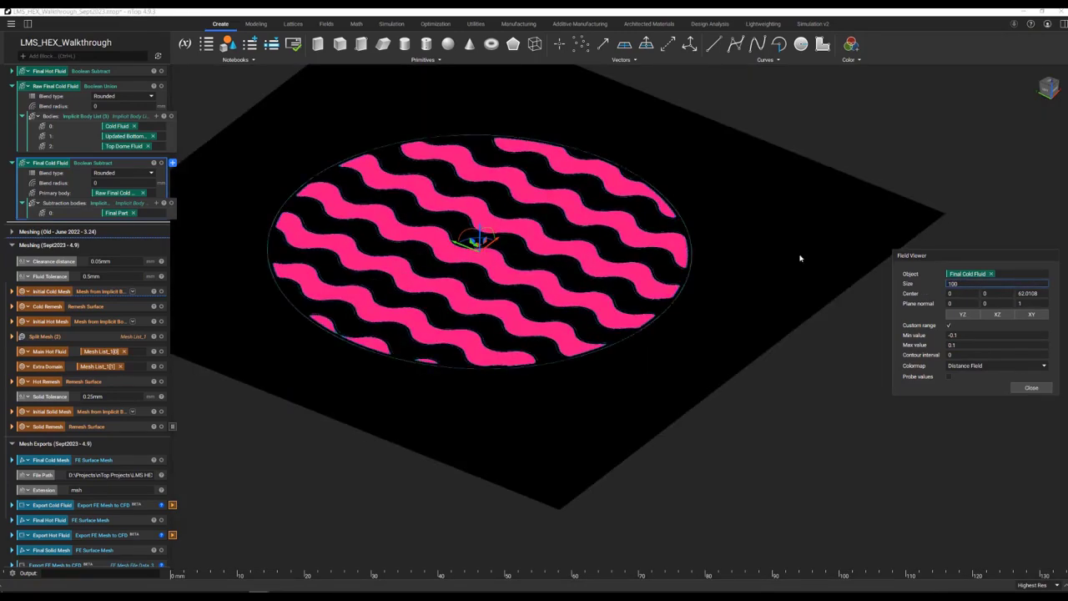
pyautogui.scroll(8, 653, 283)
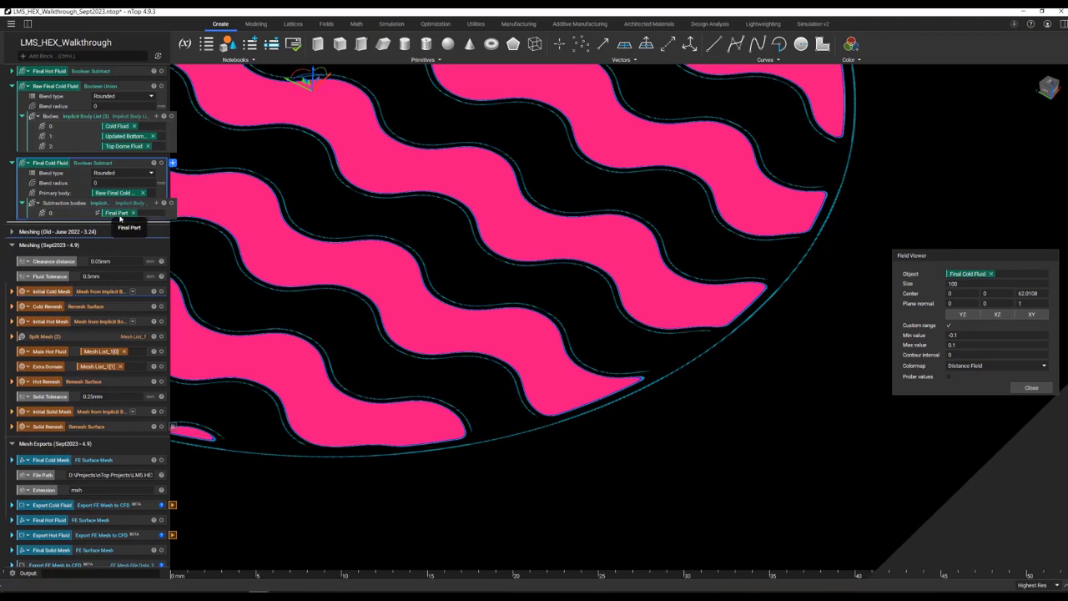
# Step: Switch to the LMS_HEX_Walkthrough_Sept2023_BlockUpdate window and display only the field of the Boolean Subtract under Old Cold Fluid
pyautogui.click(1027, 12)
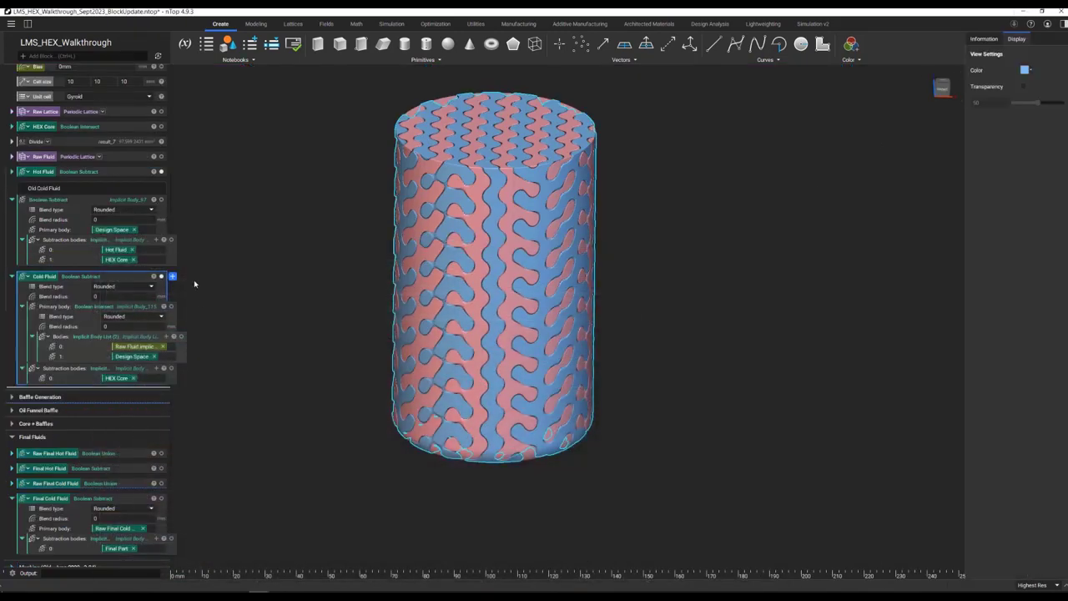
pyautogui.click(73, 204)
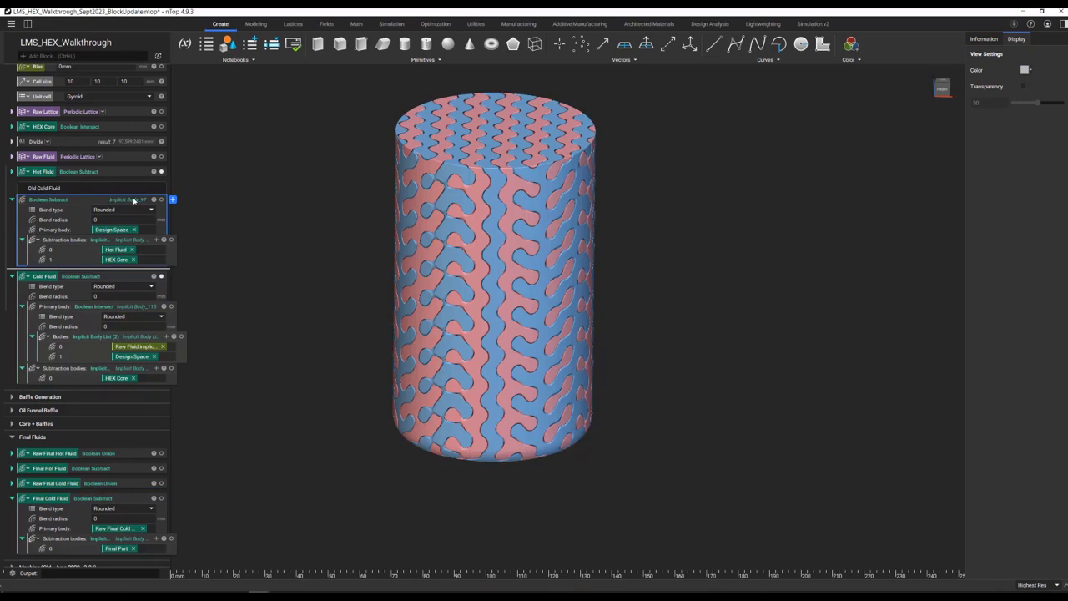
pyautogui.click(161, 171)
pyautogui.click(161, 275)
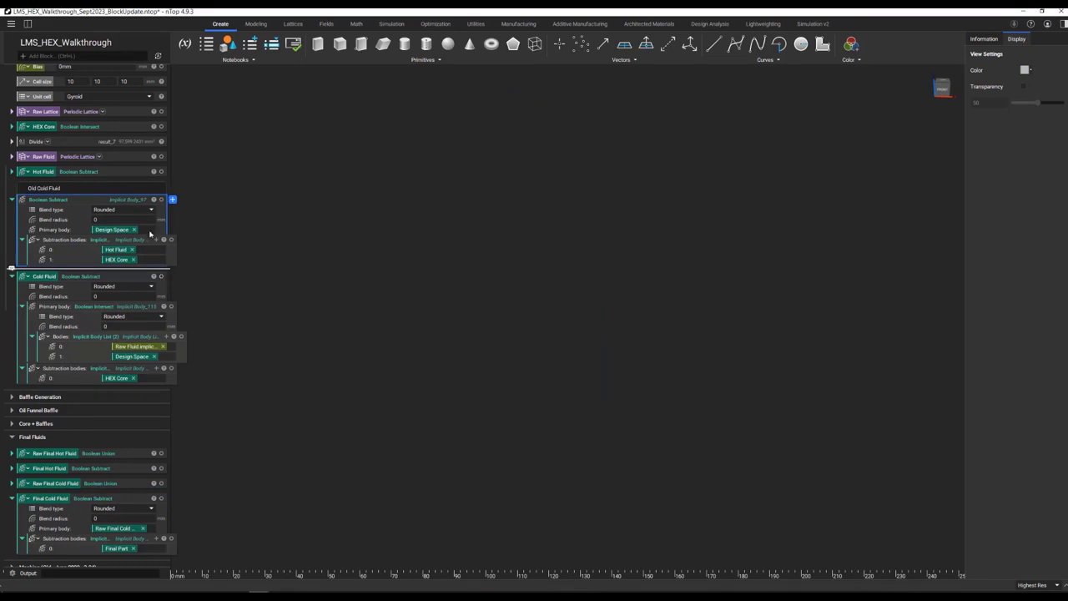
pyautogui.press('f')
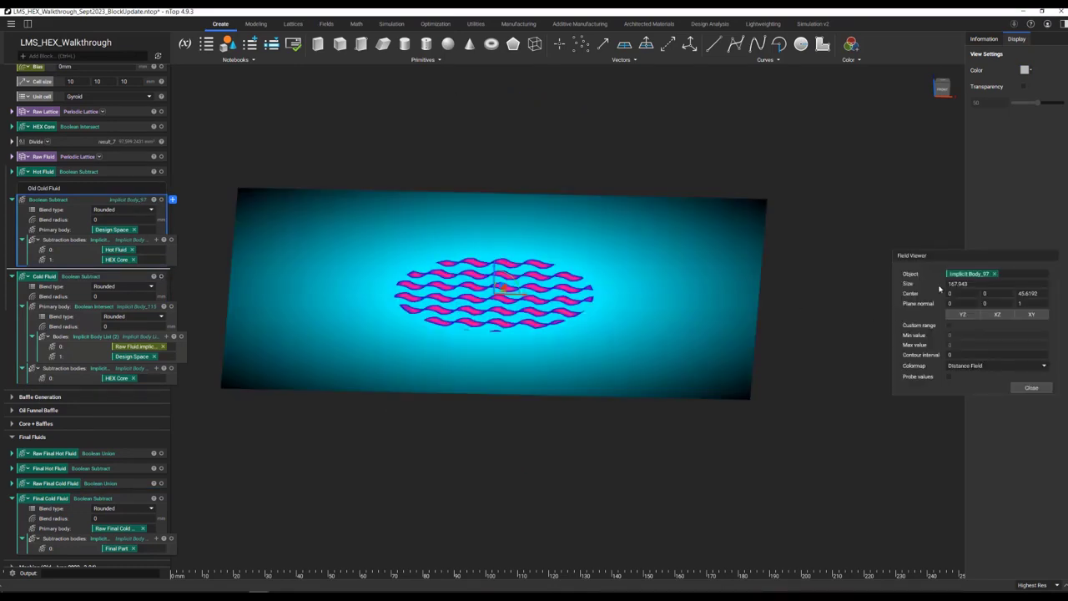
# Step: Set the old cold fluid's field plane size to 100 and its custom range from -0.1 to 0.1
pyautogui.moveTo(971, 262); pyautogui.dragTo(816, 277)
pyautogui.write('100')
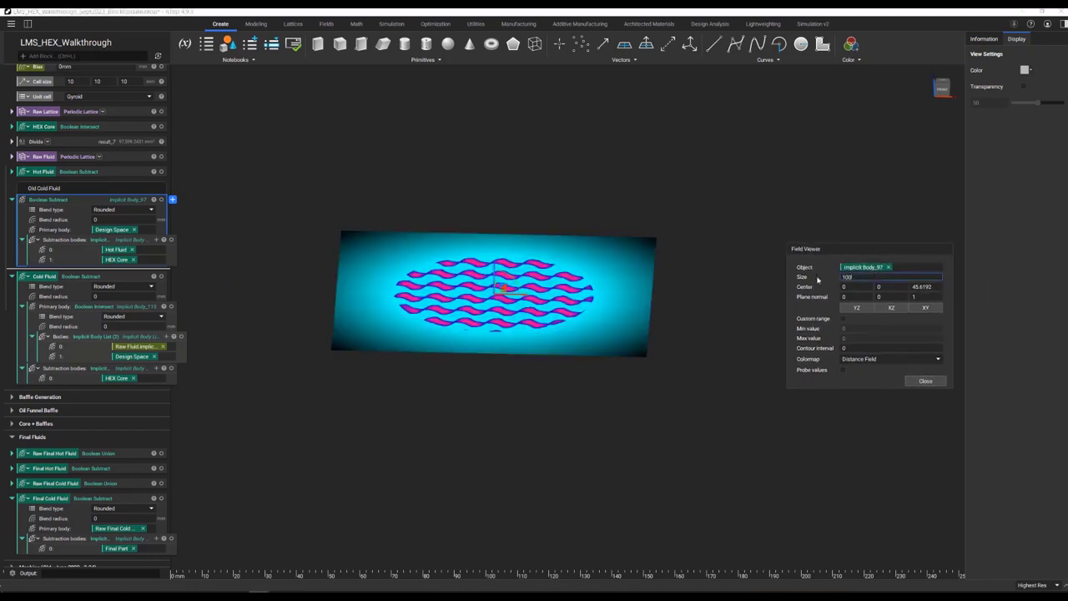
pyautogui.click(843, 318)
pyautogui.moveTo(869, 328); pyautogui.dragTo(842, 327)
pyautogui.write('0')
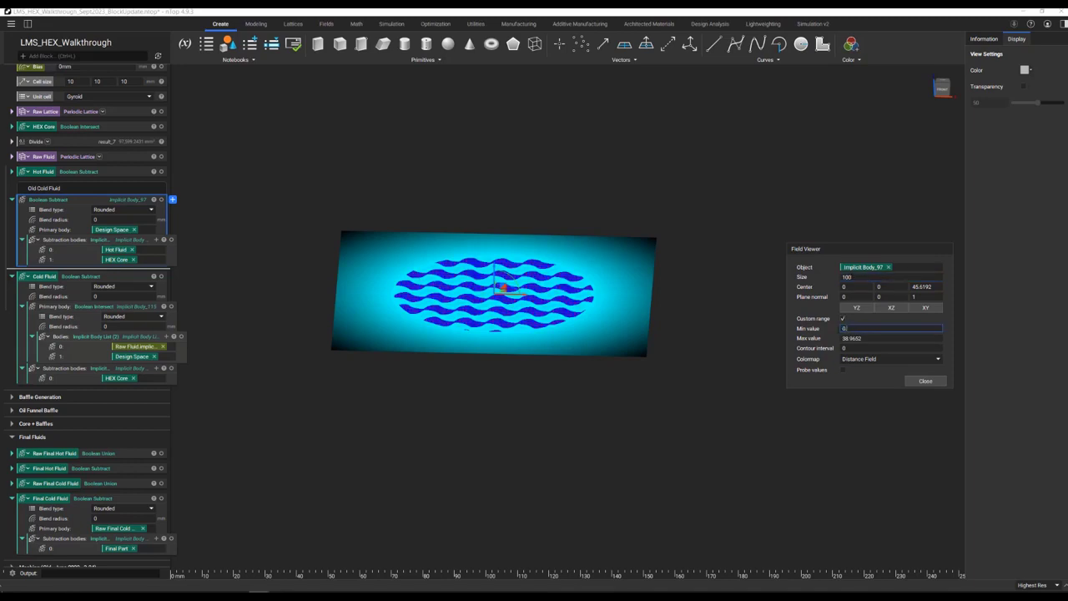
pyautogui.write('.1')
pyautogui.press('Tab')
pyautogui.write('0.1')
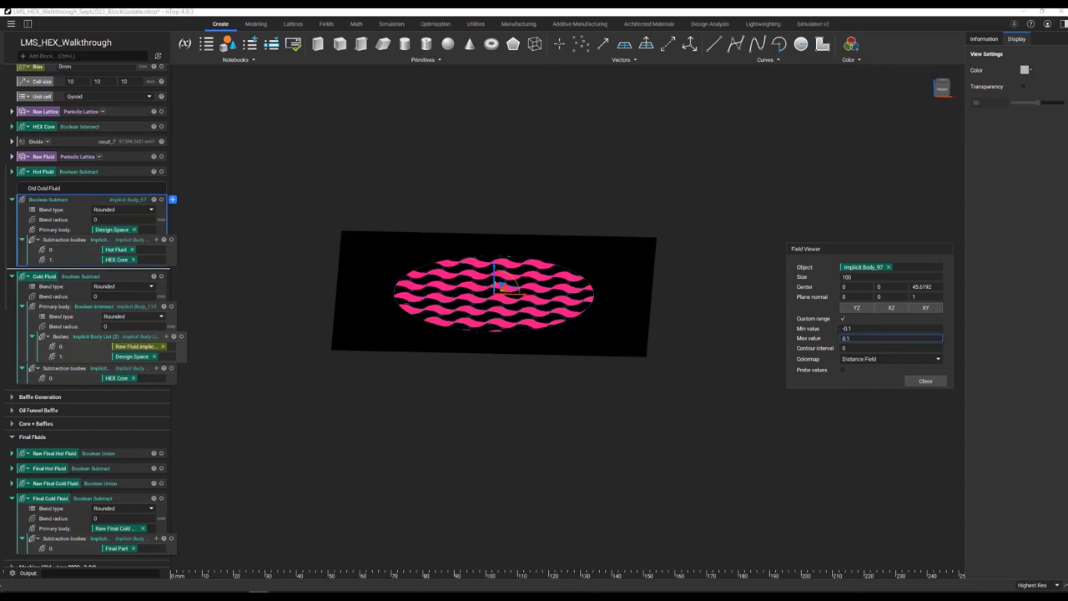
# Step: Examine the old cold fluid's field along the channel walls and the core's outer circular edge
pyautogui.click(542, 323)
pyautogui.scroll(4, 539, 328)
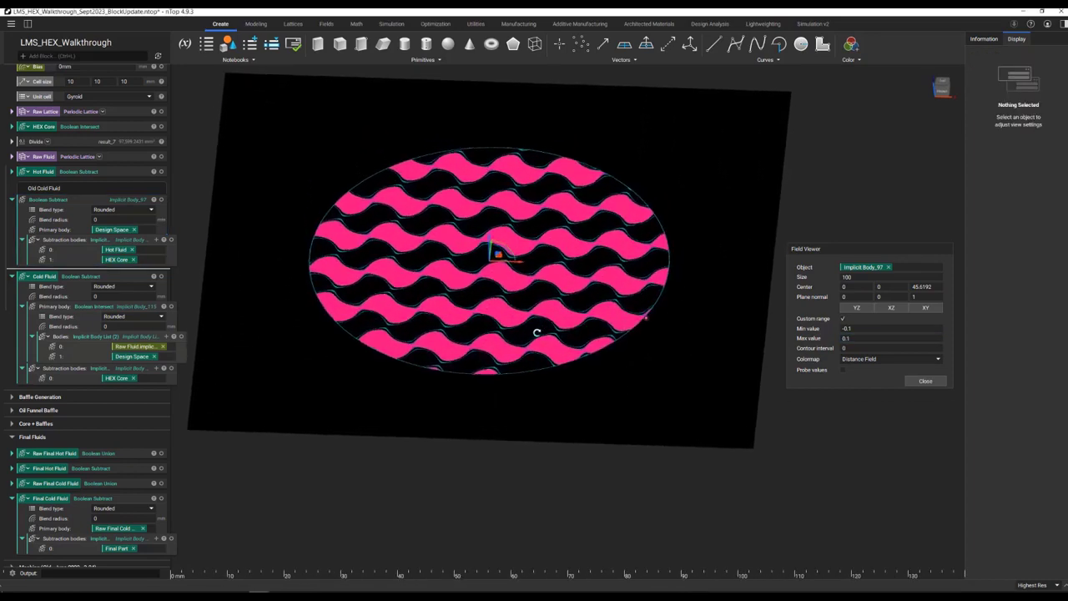
pyautogui.scroll(2, 538, 336)
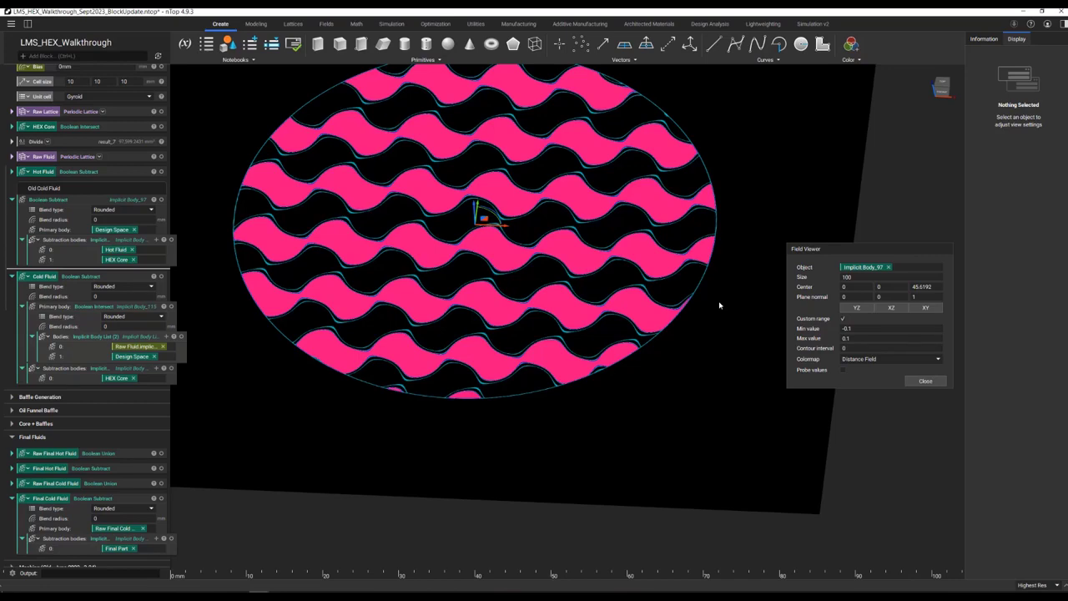
pyautogui.scroll(-1, 718, 315)
pyautogui.moveTo(666, 290); pyautogui.dragTo(658, 322, button='middle')
pyautogui.scroll(1, 661, 314)
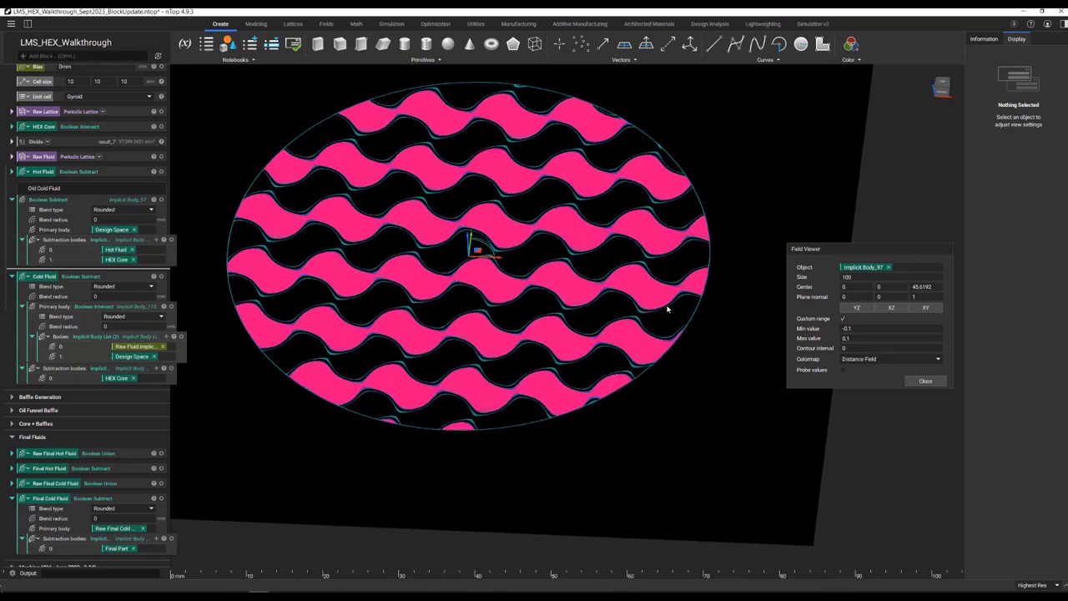
pyautogui.scroll(2, 665, 290)
pyautogui.moveTo(676, 286); pyautogui.dragTo(642, 247, button='right')
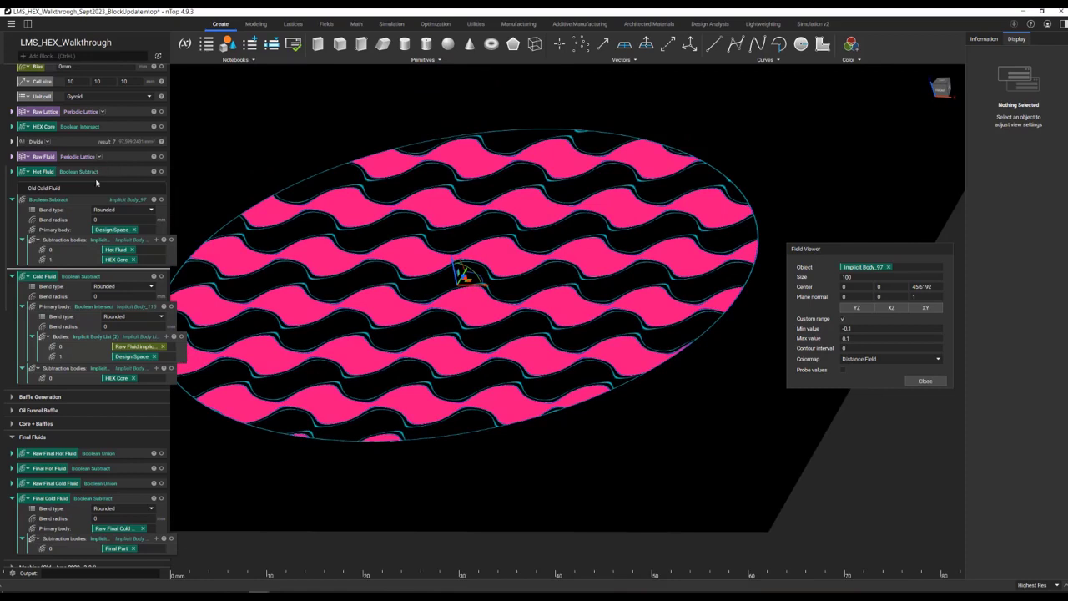
# Step: Rename the output of the Boolean Subtract under Old Cold Fluid as Org Cold Fluid
pyautogui.click(129, 200)
pyautogui.write('Olg_COld')
pyautogui.write('ol')
pyautogui.write(' Fluid')
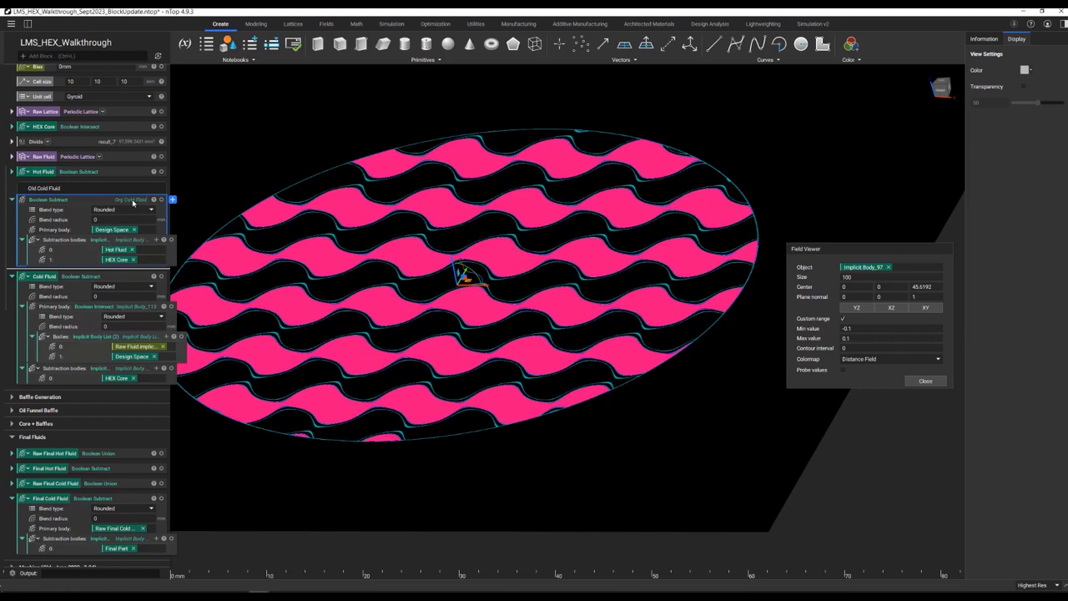
# Step: Show the Hot Fluid and HEX Core bodies over the field plane and inspect the channel walls at the outer edge
pyautogui.moveTo(492, 254); pyautogui.dragTo(489, 287, button='right')
pyautogui.scroll(3, 489, 287)
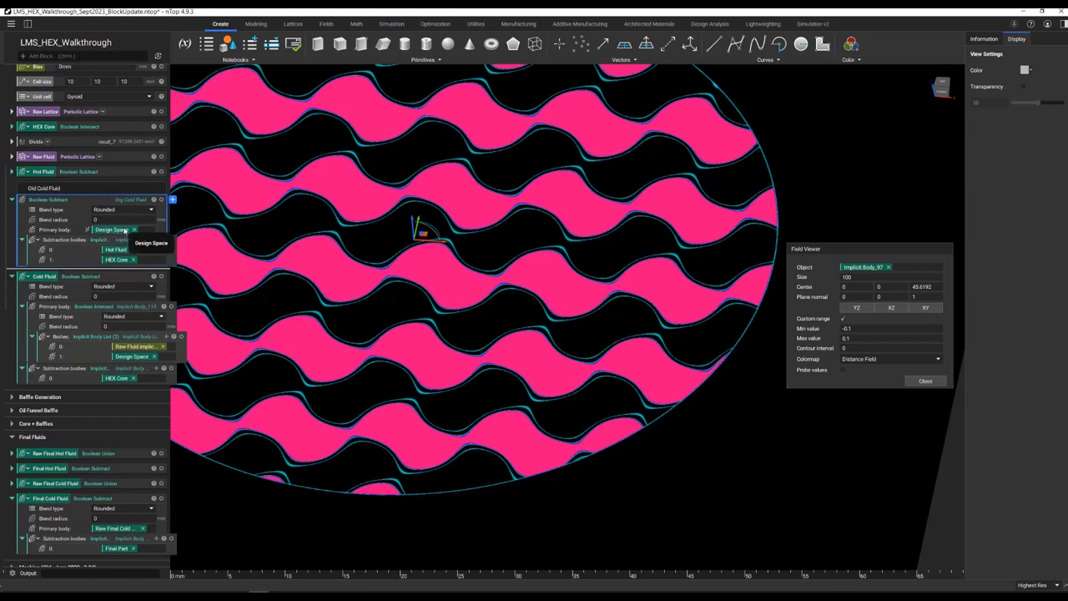
pyautogui.click(162, 171)
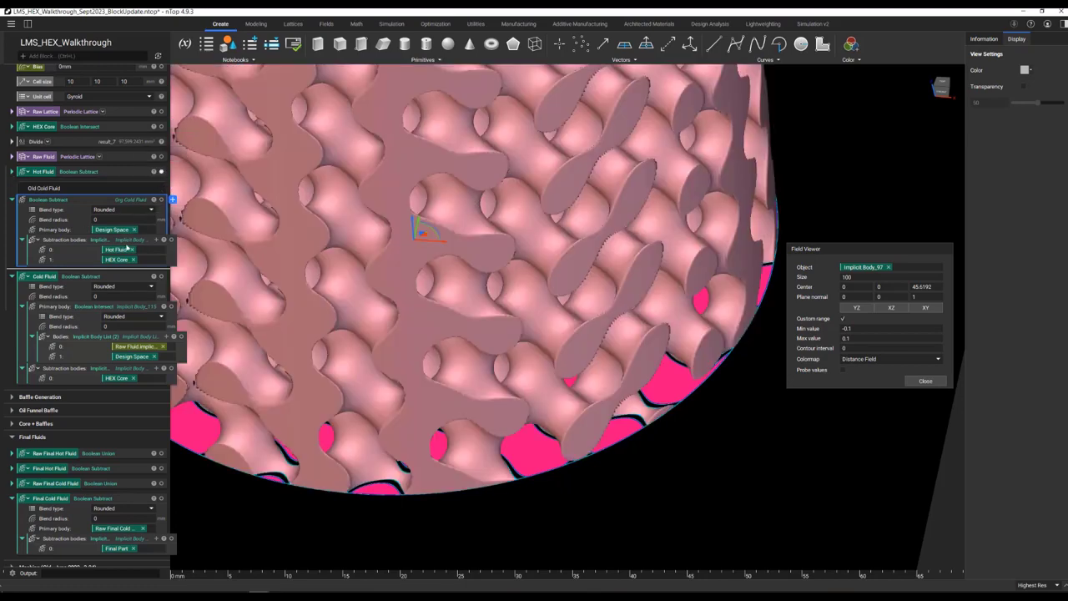
pyautogui.click(162, 126)
pyautogui.scroll(6, 659, 427)
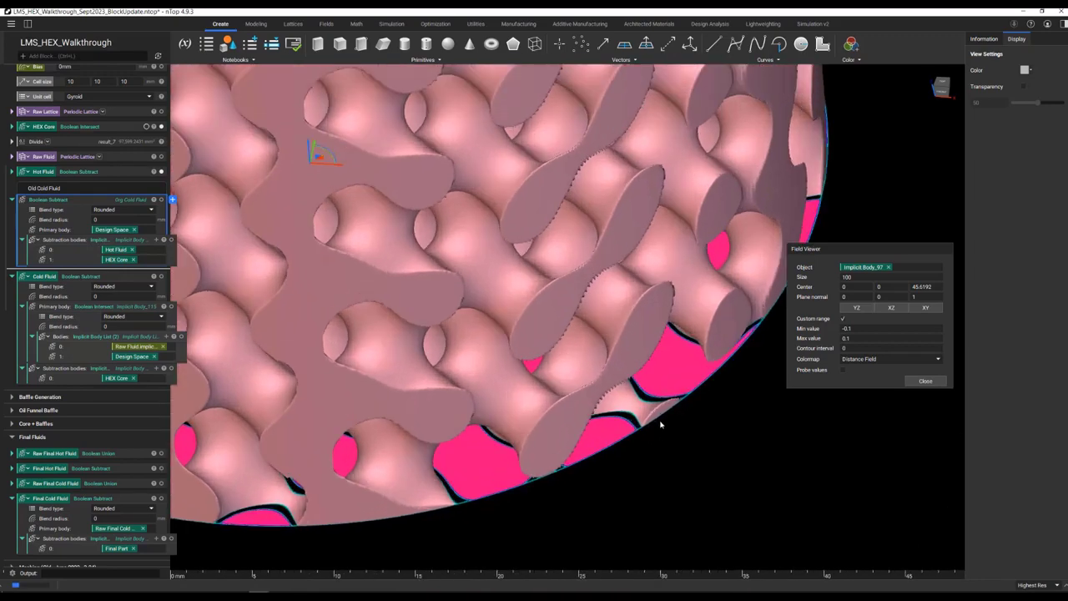
pyautogui.scroll(4, 637, 425)
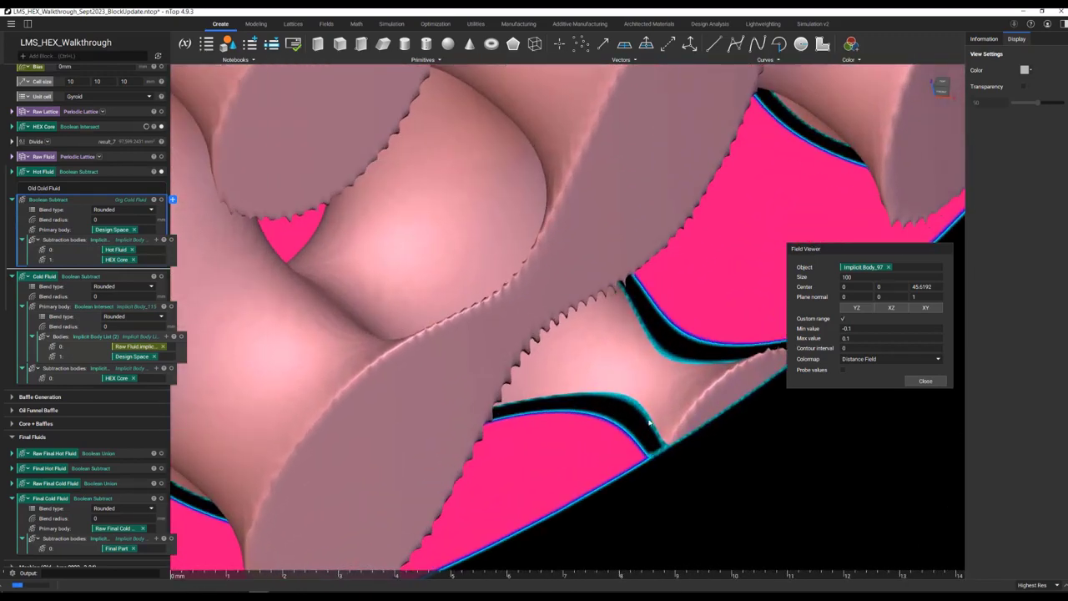
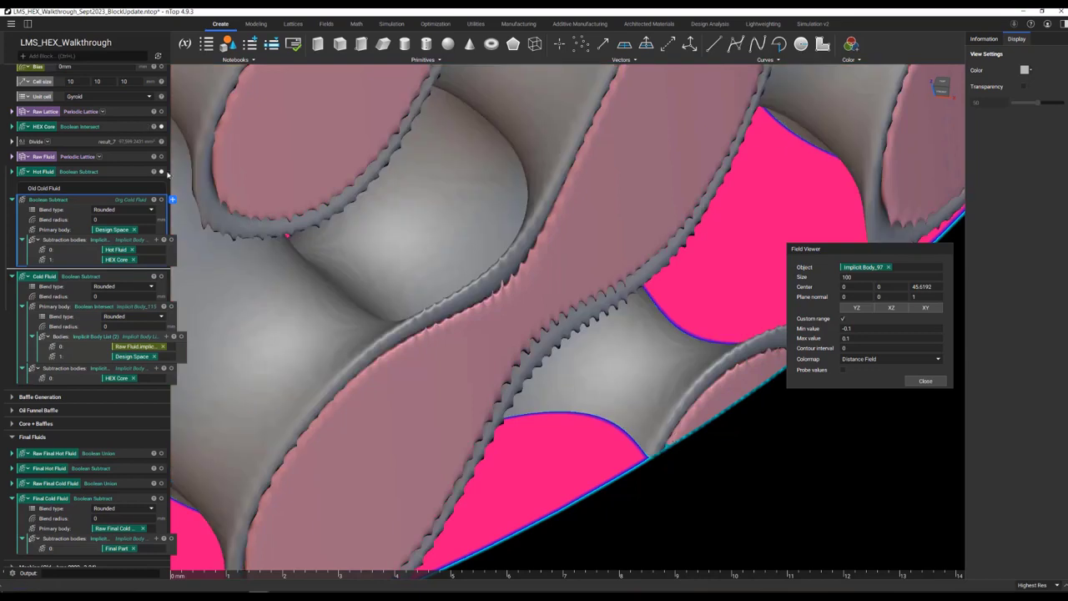
# Step: Hide Hot Fluid and compare the Org Cold Fluid body with HEX Core, leaving only the field plane shown
pyautogui.click(162, 172)
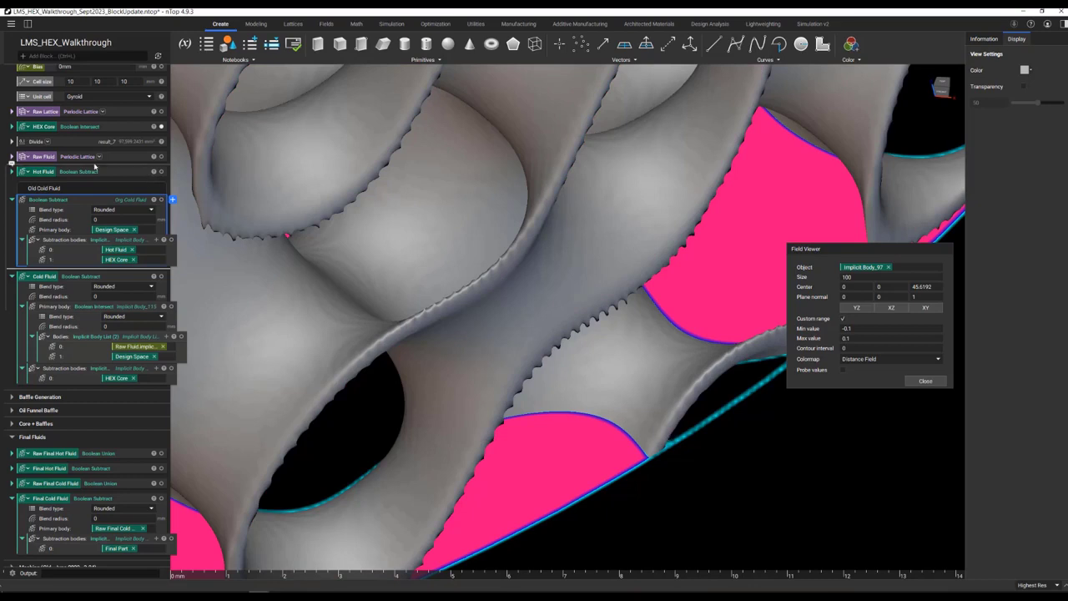
pyautogui.click(162, 199)
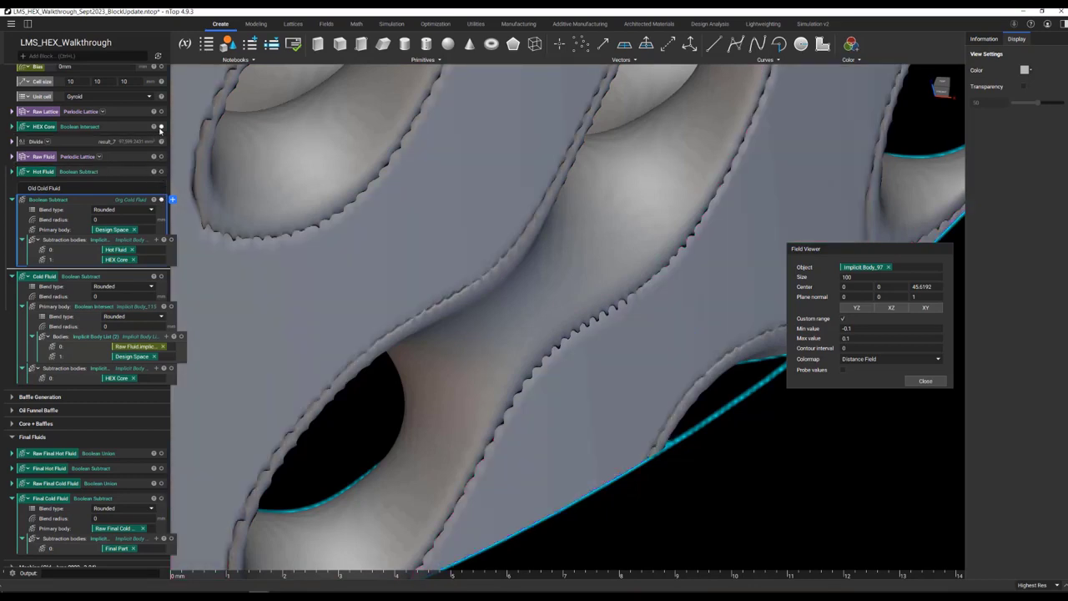
pyautogui.click(161, 127)
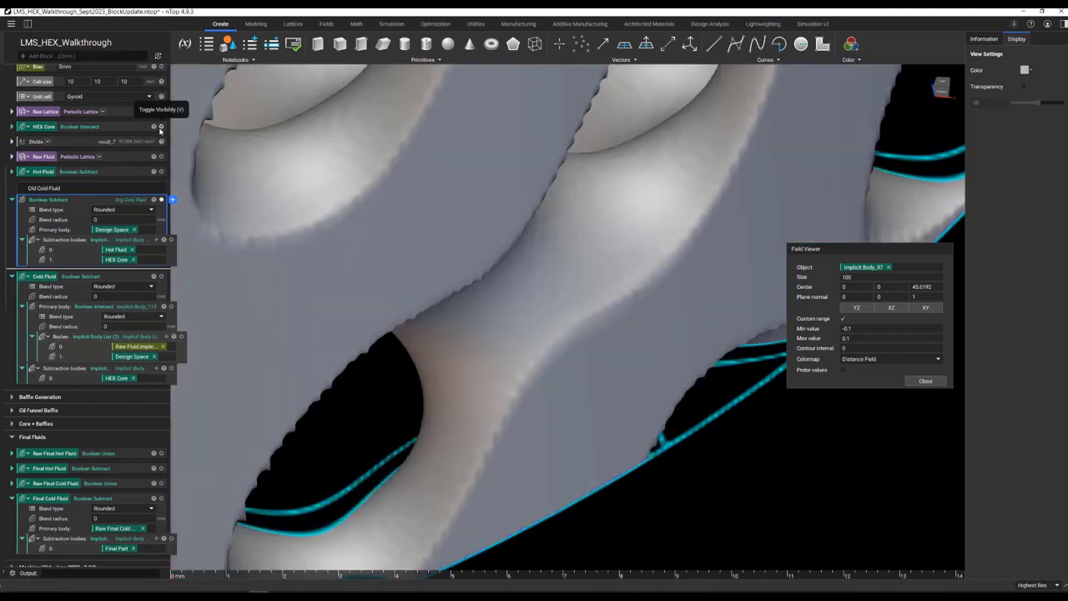
pyautogui.click(162, 199)
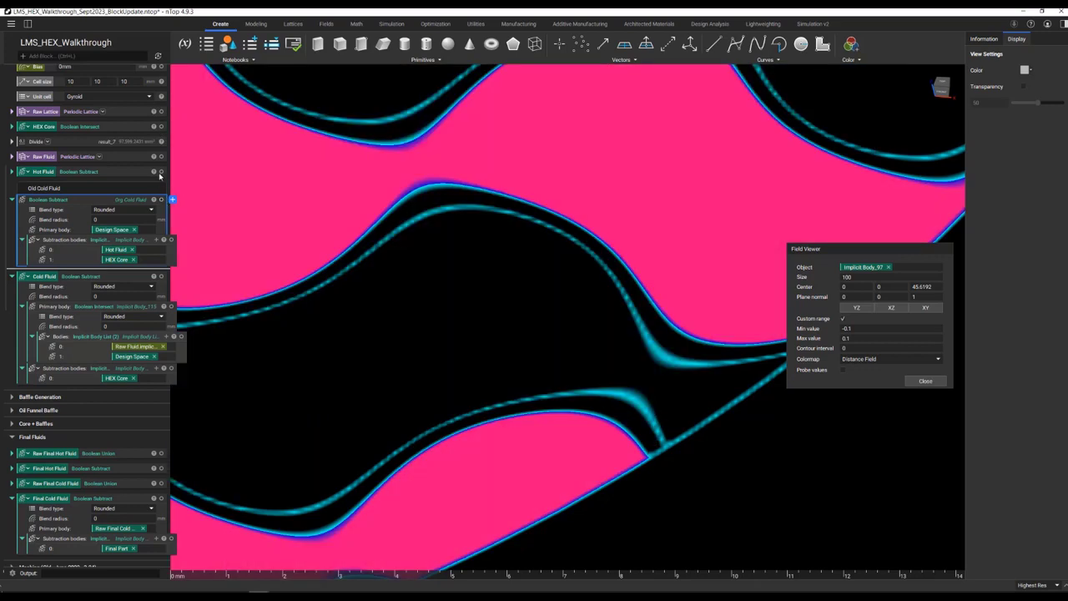
# Step: Show the Hot Fluid body again and inspect how its outer edges line up with the cold fluid's field lines
pyautogui.click(161, 171)
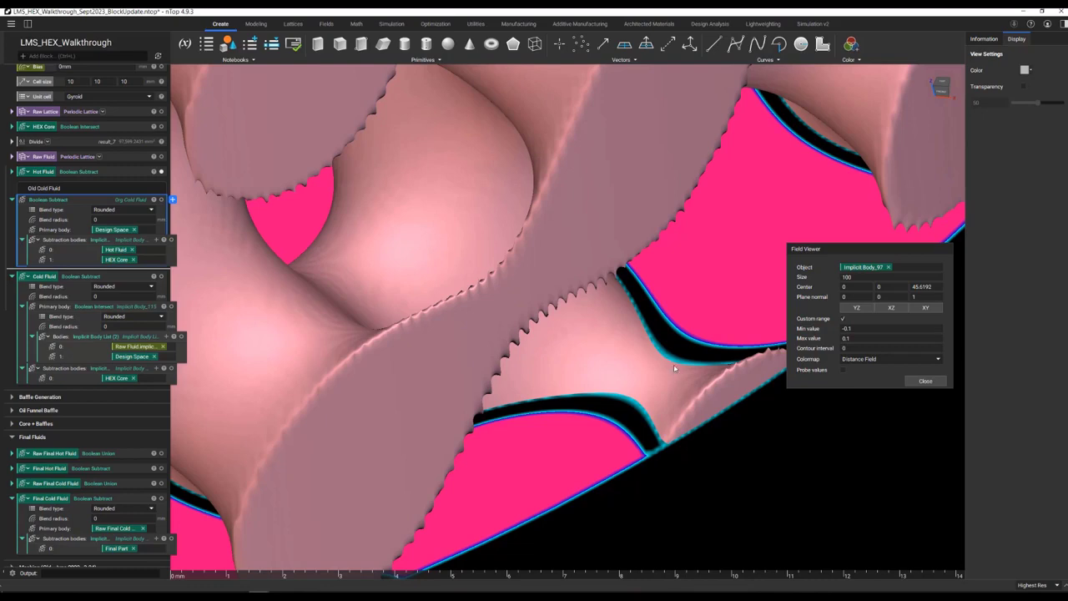
pyautogui.scroll(-3, 698, 432)
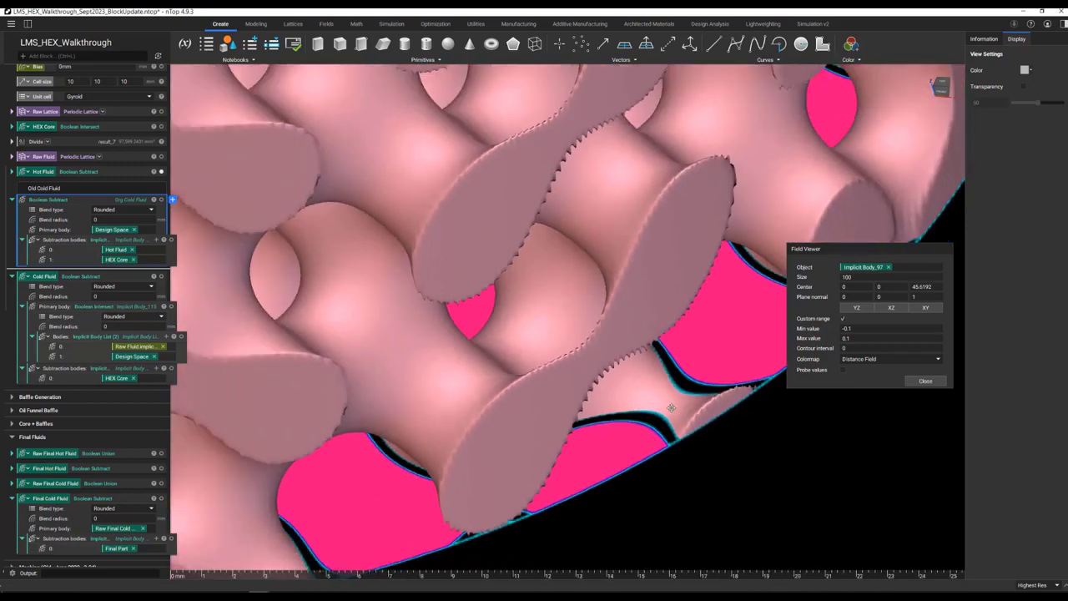
pyautogui.moveTo(699, 430); pyautogui.dragTo(637, 389, button='middle')
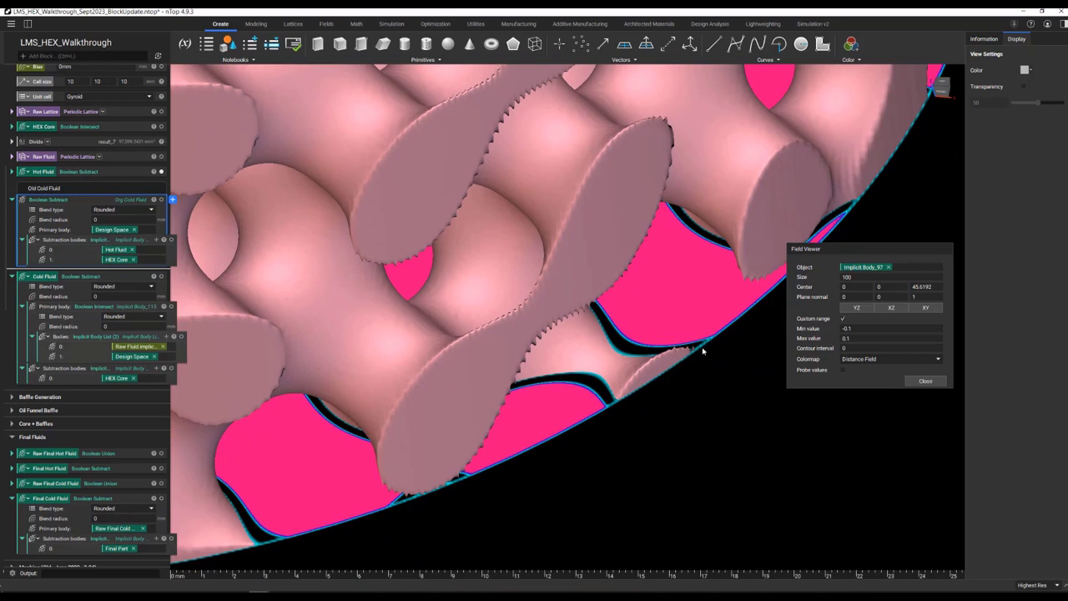
# Step: Replace the Org Cold Fluid field view with the hidden Hot Fluid body's field, using a plane size of 100
pyautogui.click(148, 172)
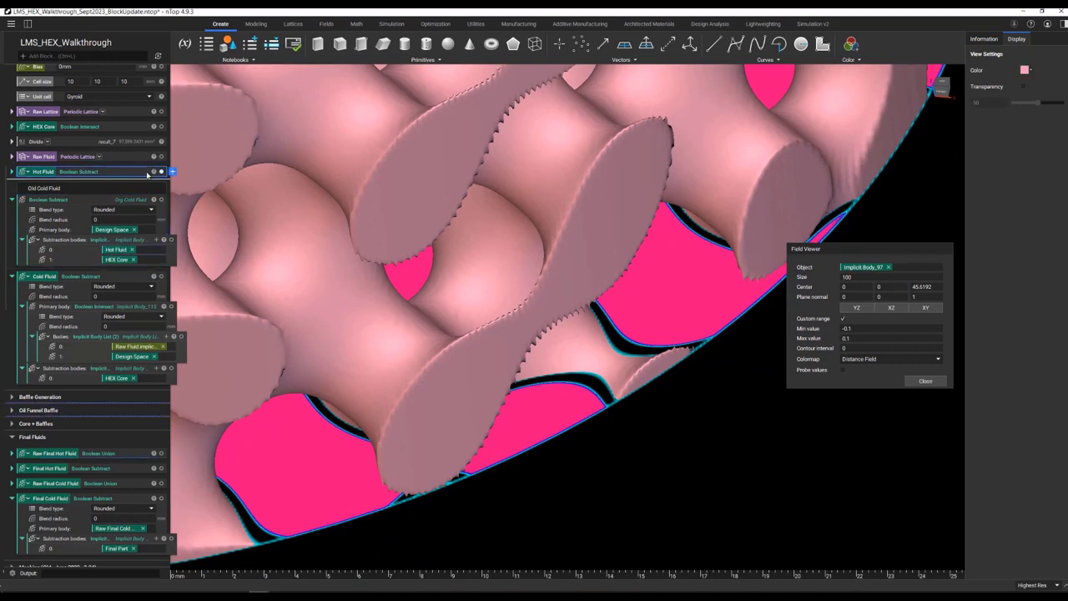
pyautogui.click(926, 380)
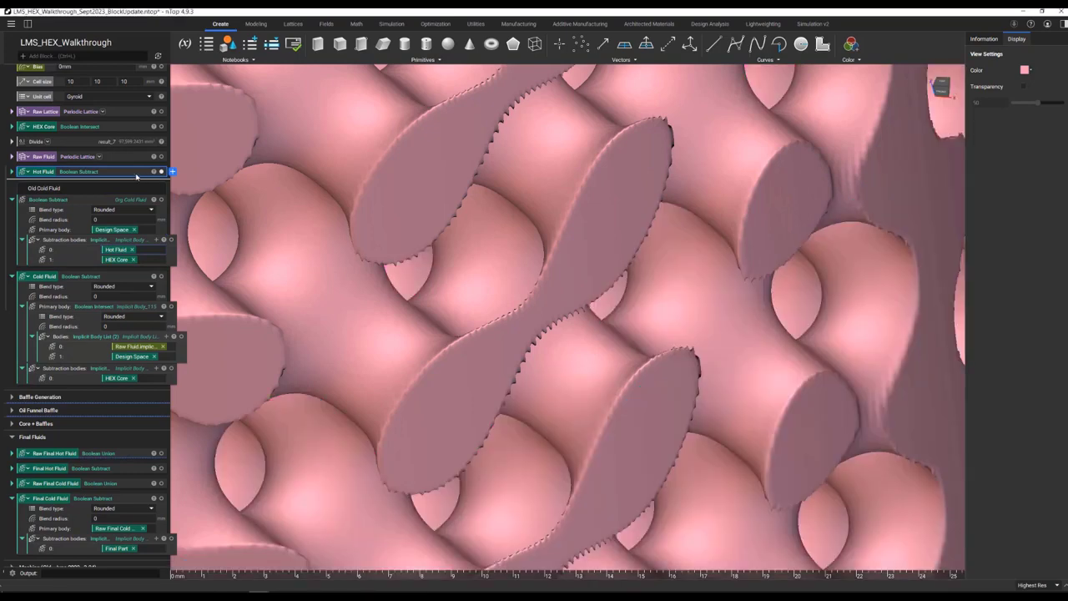
pyautogui.click(161, 171)
pyautogui.press('f')
pyautogui.scroll(-6, 480, 230)
pyautogui.moveTo(709, 301); pyautogui.dragTo(822, 311, button='middle')
pyautogui.moveTo(973, 283); pyautogui.dragTo(930, 284)
pyautogui.write('100')
pyautogui.press('Tab')
pyautogui.press('Tab')
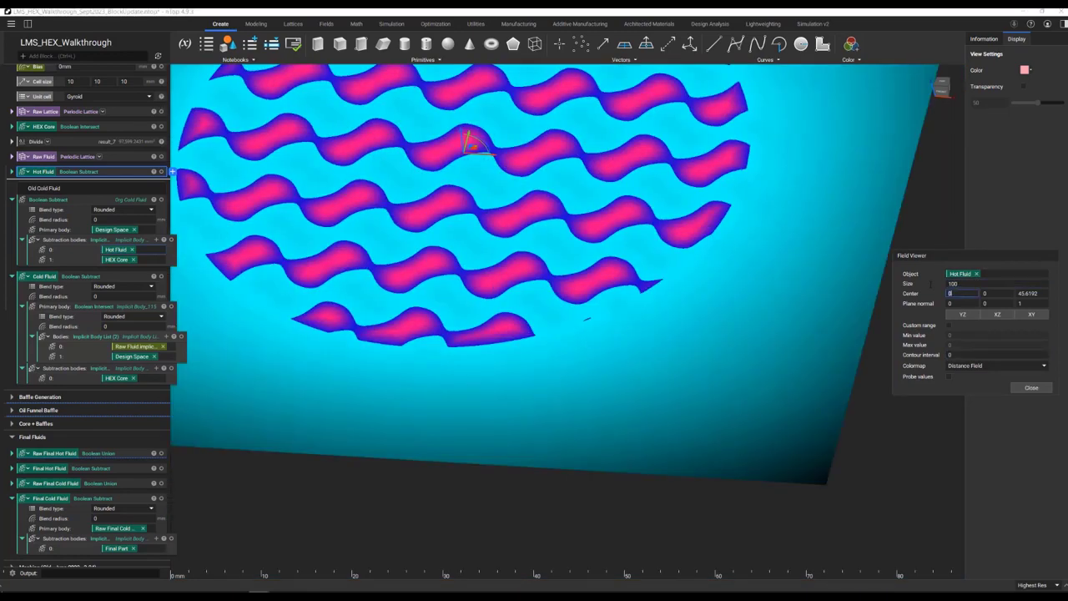
# Step: Limit the Hot Fluid field's display to a custom range of -0.1 to 0.1 and inspect the channel outlines
pyautogui.click(948, 325)
pyautogui.moveTo(972, 335); pyautogui.dragTo(927, 338)
pyautogui.write('-0.1')
pyautogui.press('Tab')
pyautogui.write('0.1')
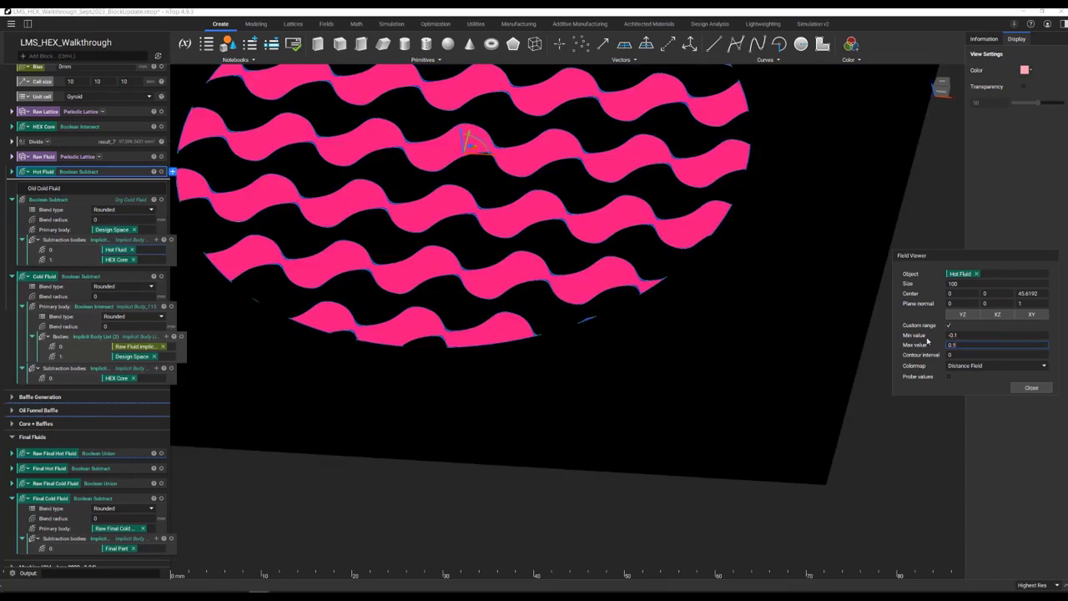
pyautogui.moveTo(471, 221); pyautogui.dragTo(541, 303, button='middle')
pyautogui.scroll(3, 570, 278)
pyautogui.scroll(-3, 573, 273)
pyautogui.scroll(1, 574, 273)
# Step: Review the bodies that build the Hot Fluid block and select its Raw Fluid source lattice
pyautogui.click(11, 171)
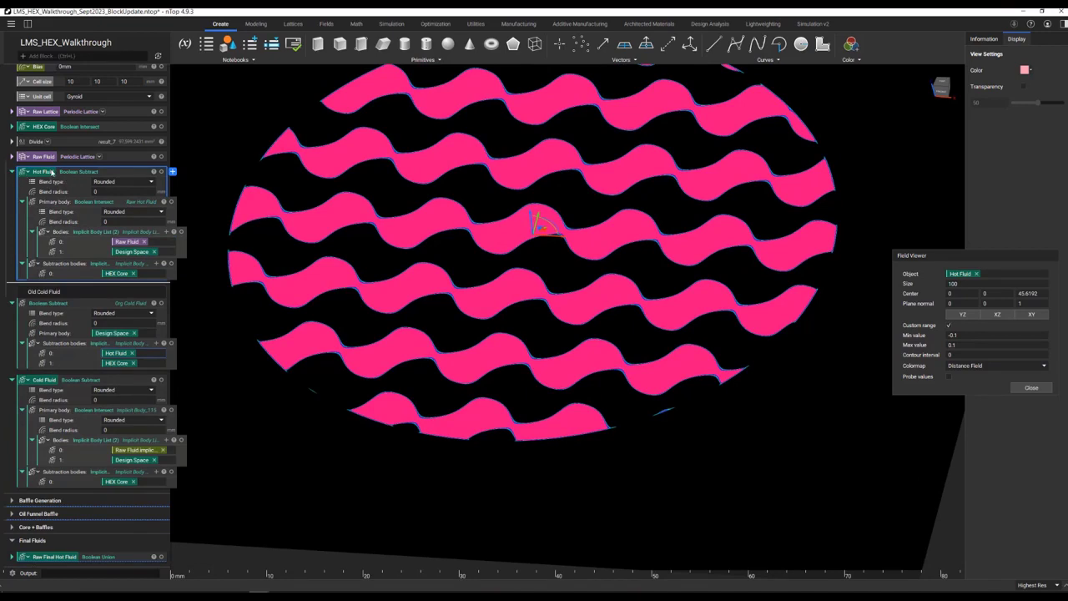
pyautogui.click(72, 158)
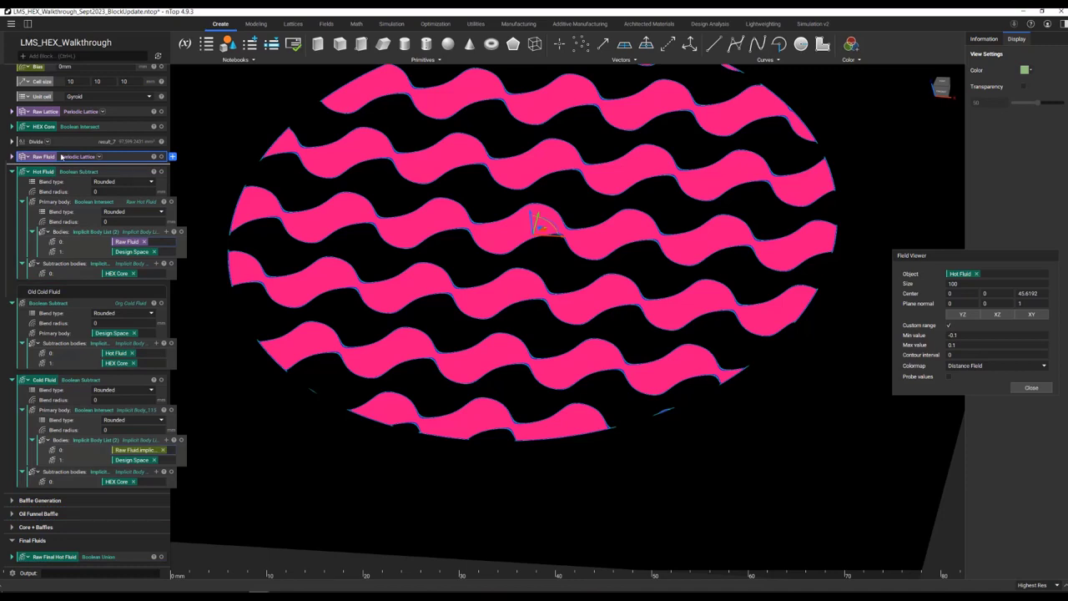
pyautogui.click(12, 172)
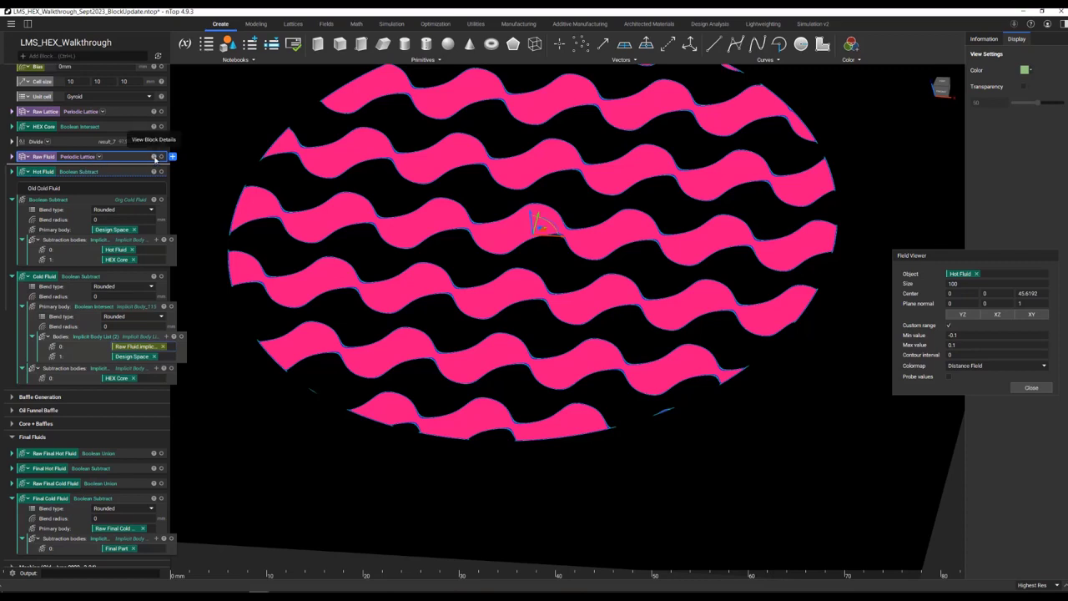
# Step: Extract the negative scalar field from Raw Fluid's implicit conversion properties as a separate block directly below Raw Fluid
pyautogui.rightClick(154, 156)
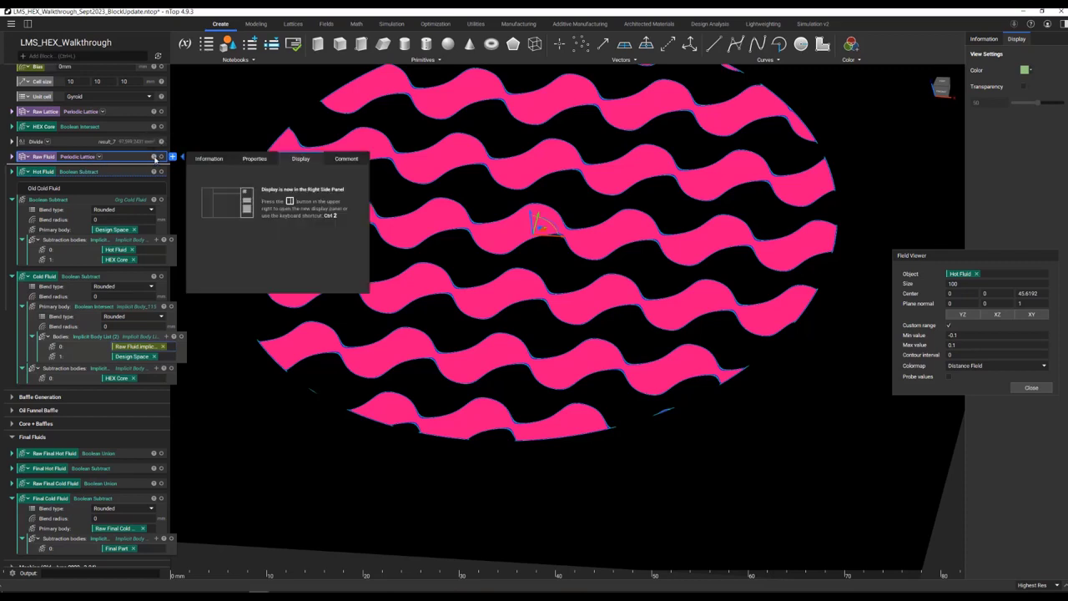
pyautogui.click(255, 159)
pyautogui.click(215, 248)
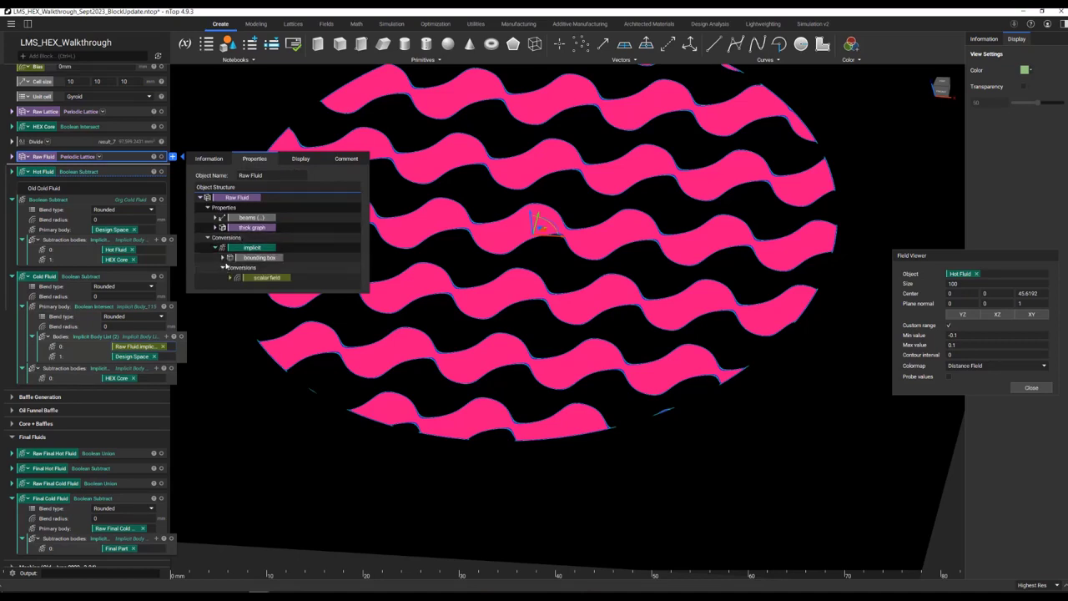
pyautogui.click(222, 267)
pyautogui.click(231, 277)
pyautogui.scroll(-3, 267, 267)
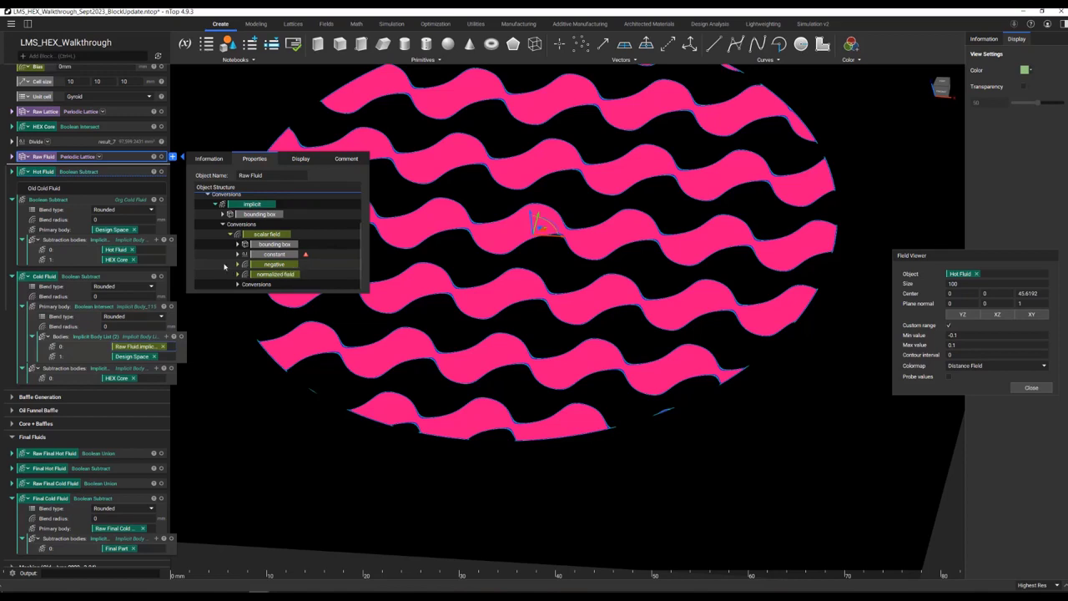
pyautogui.moveTo(108, 169); pyautogui.dragTo(109, 170)
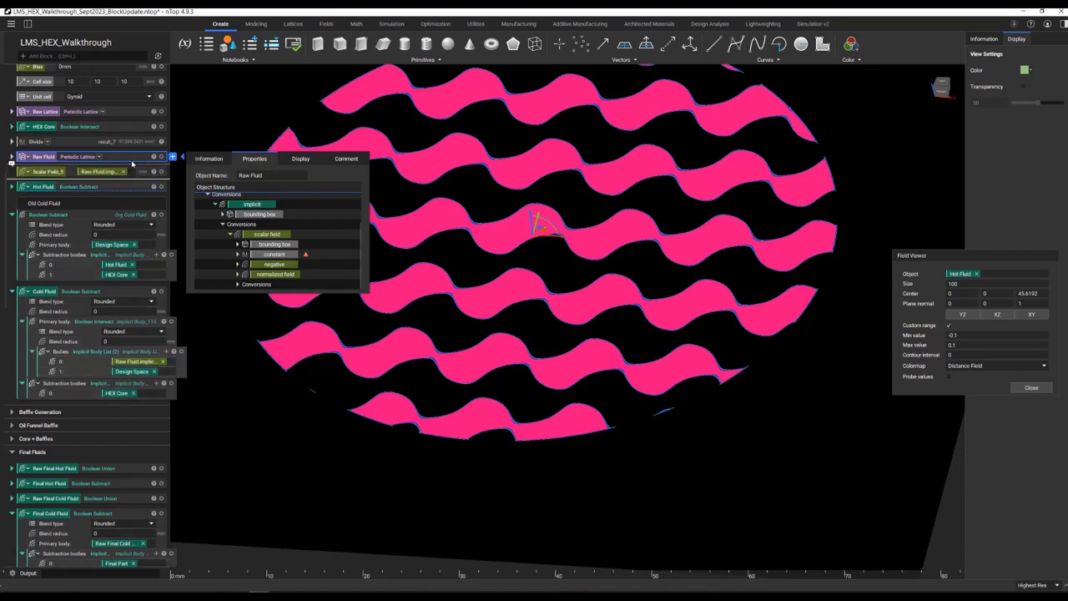
# Step: Compare the Raw Fluid field with the extracted negative scalar field, probing values on the plane
pyautogui.click(142, 160)
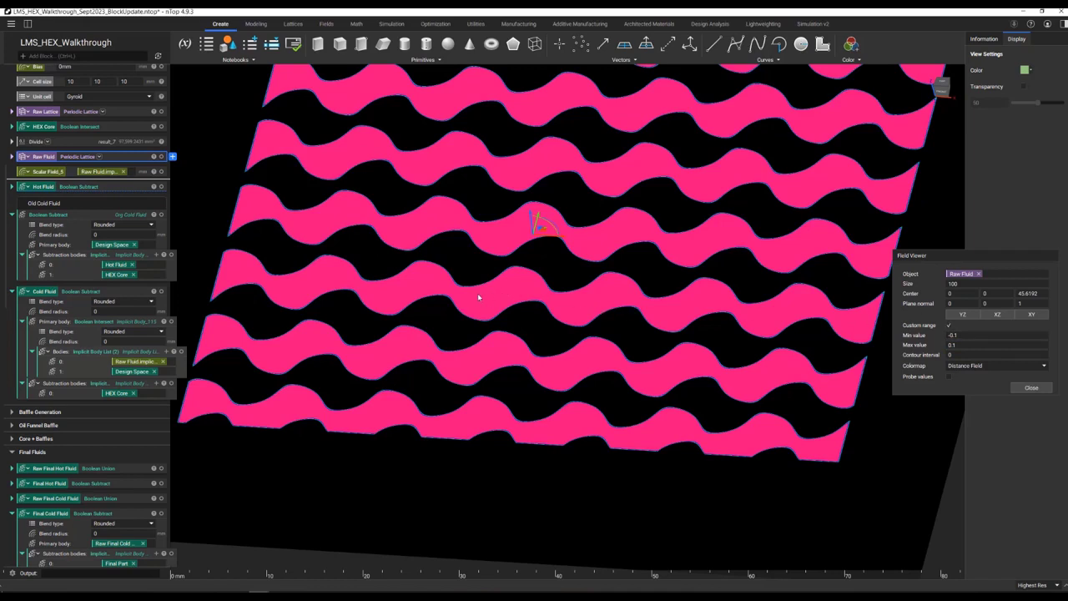
pyautogui.click(948, 376)
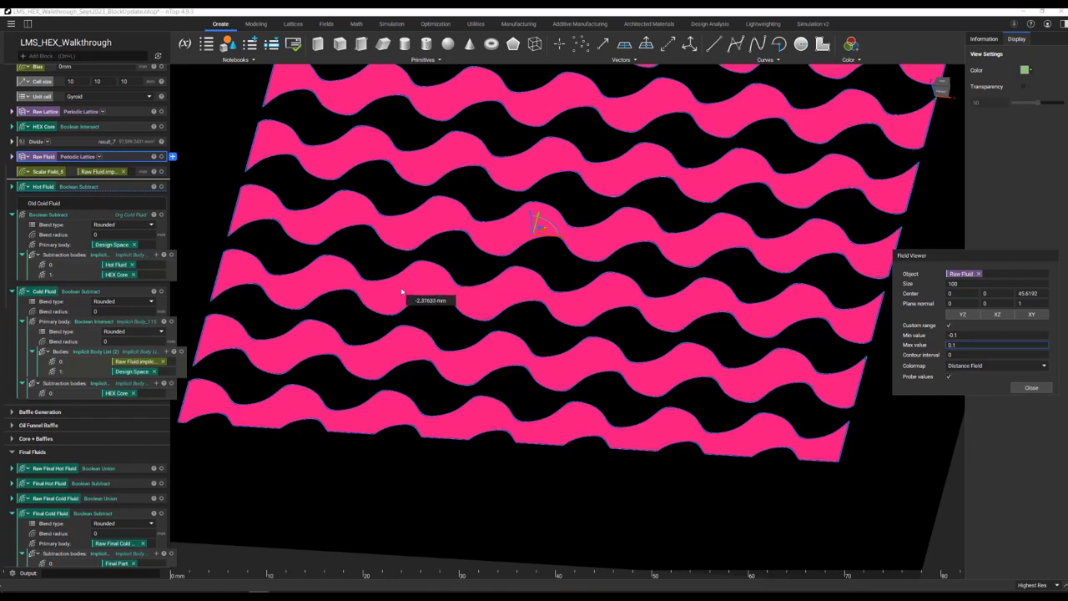
pyautogui.click(52, 171)
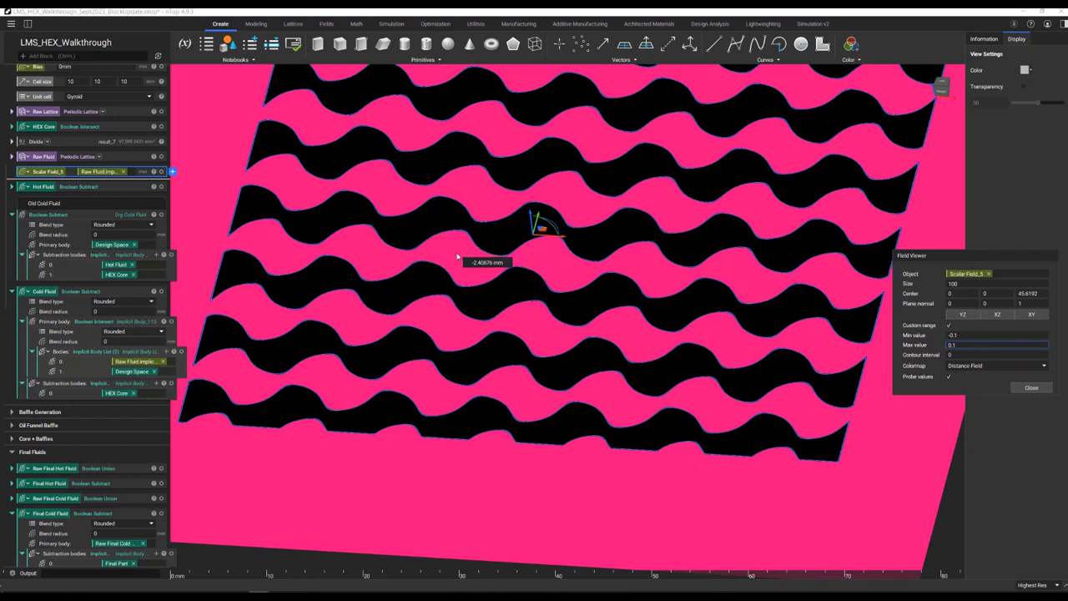
pyautogui.click(129, 158)
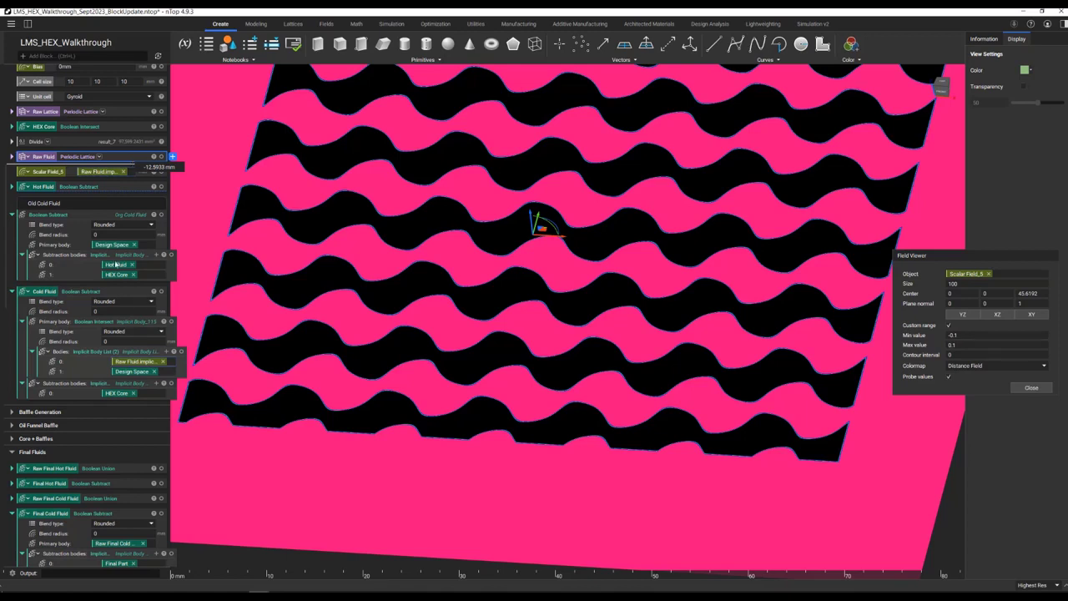
# Step: Rename the Boolean Intersect used as Cold Fluid's primary body to Raw Cold Fluid
pyautogui.click(127, 324)
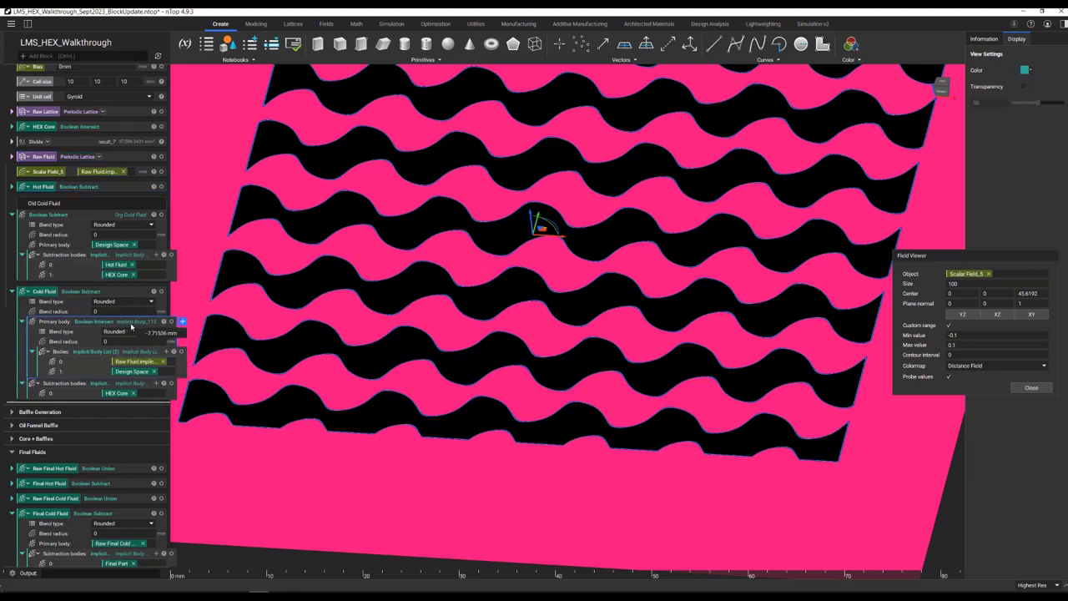
pyautogui.doubleClick(134, 322)
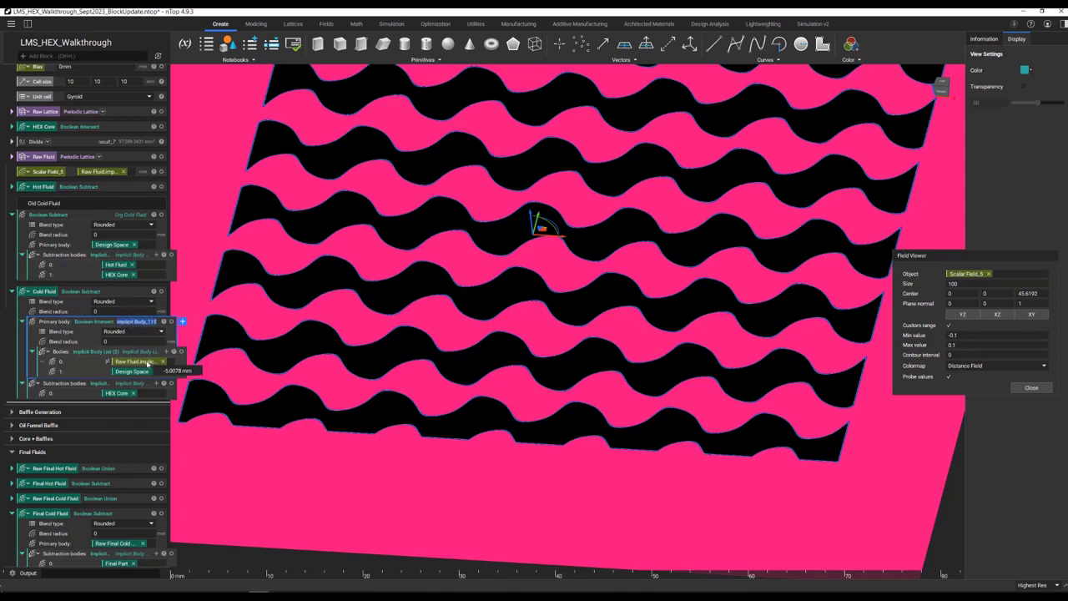
pyautogui.press('BackSpace')
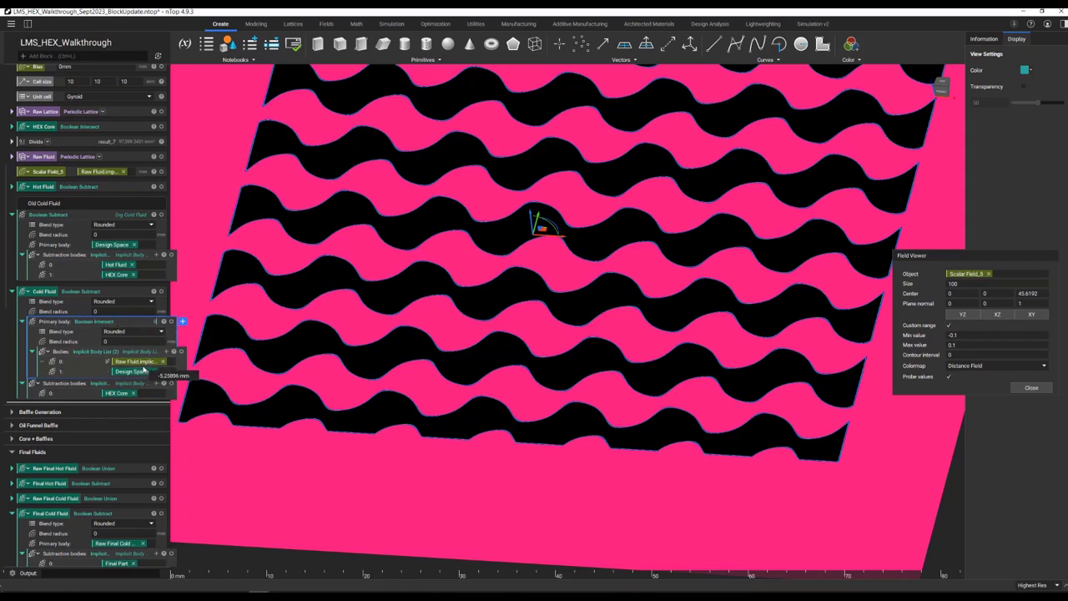
pyautogui.write('Raw Cold Fluid')
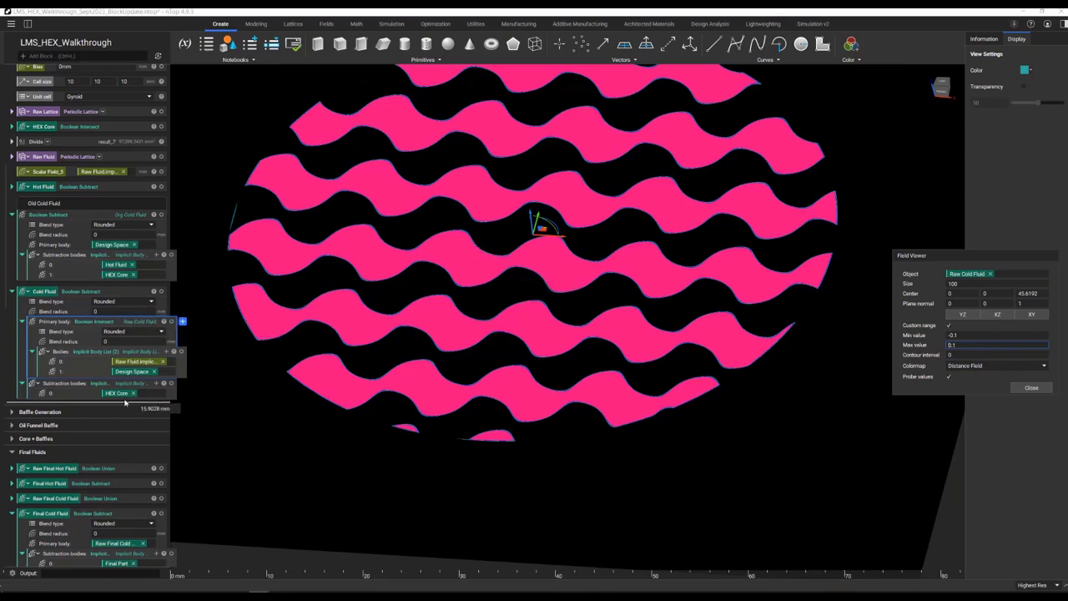
# Step: Show the Cold Fluid body over the Raw Cold Fluid field and close the field view
pyautogui.click(138, 299)
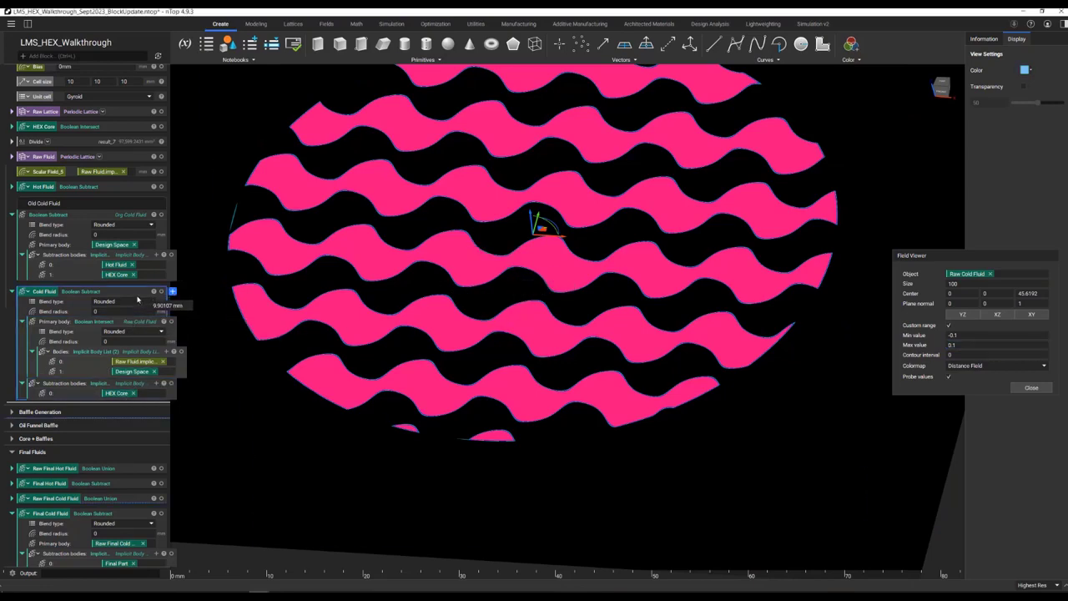
pyautogui.press('i')
pyautogui.scroll(-2, 444, 345)
pyautogui.moveTo(444, 345); pyautogui.dragTo(468, 333, button='right')
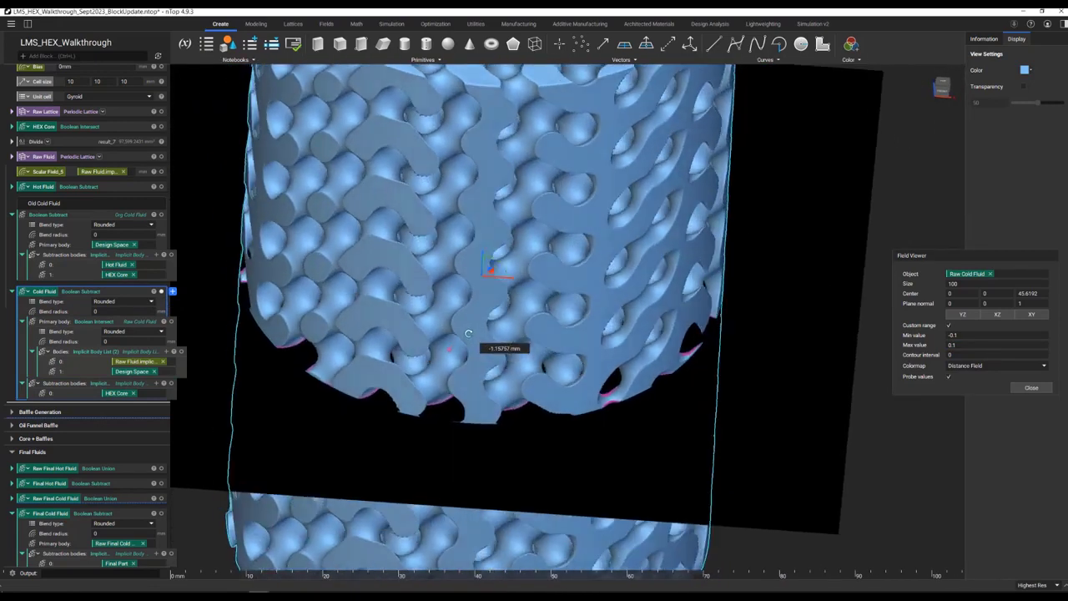
pyautogui.click(1031, 387)
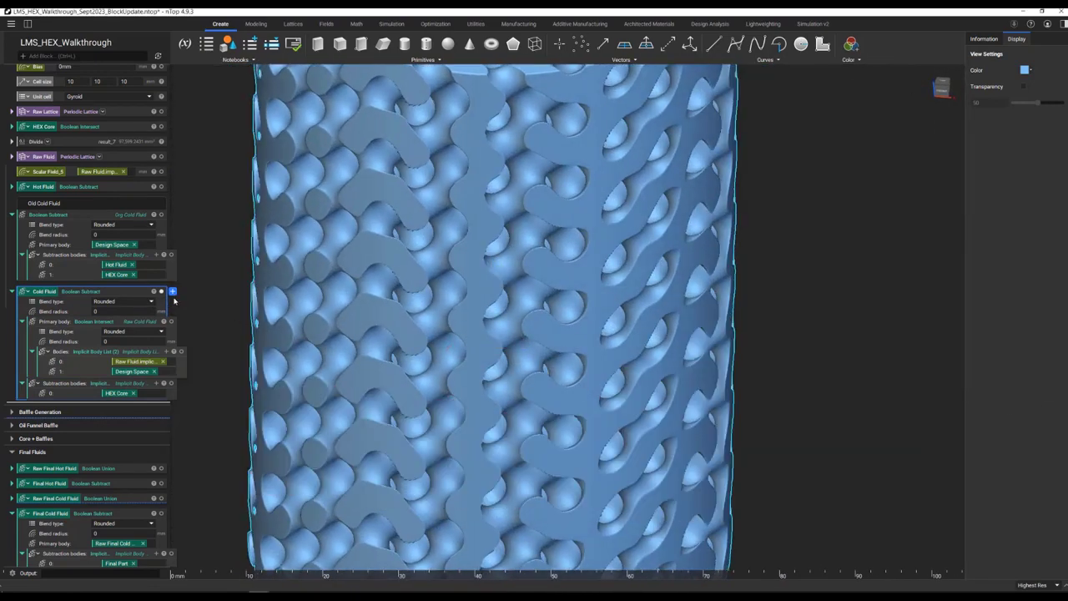
# Step: Replace the Cold Fluid body display with its distance field, using a custom range of -0.1 to 0.1
pyautogui.click(162, 291)
pyautogui.press('f')
pyautogui.click(947, 326)
pyautogui.press('BackSpace')
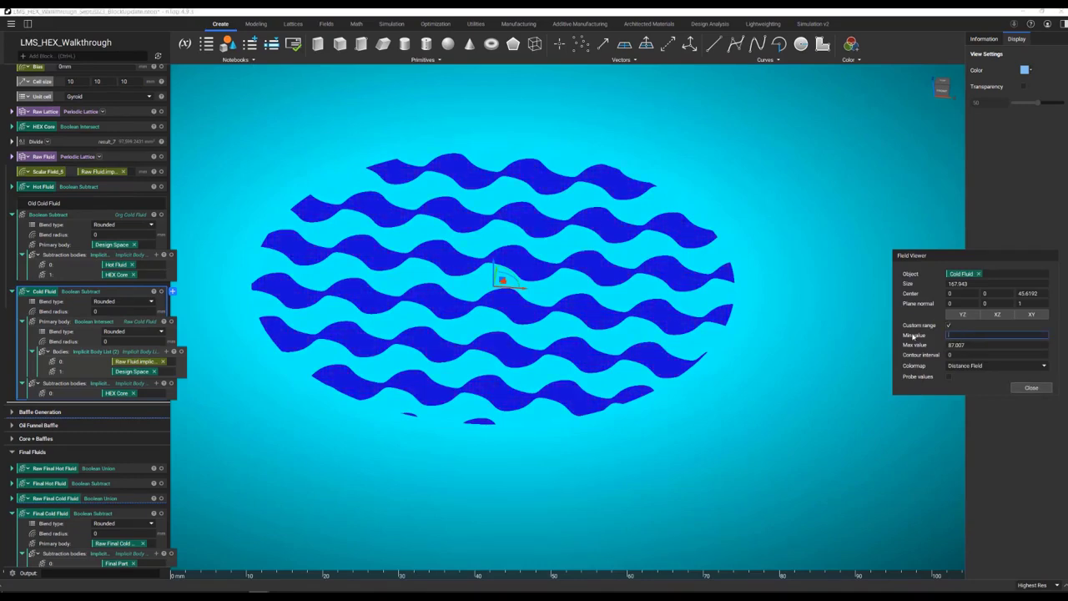
pyautogui.write('-0.1')
pyautogui.press('Tab')
pyautogui.write('0.1')
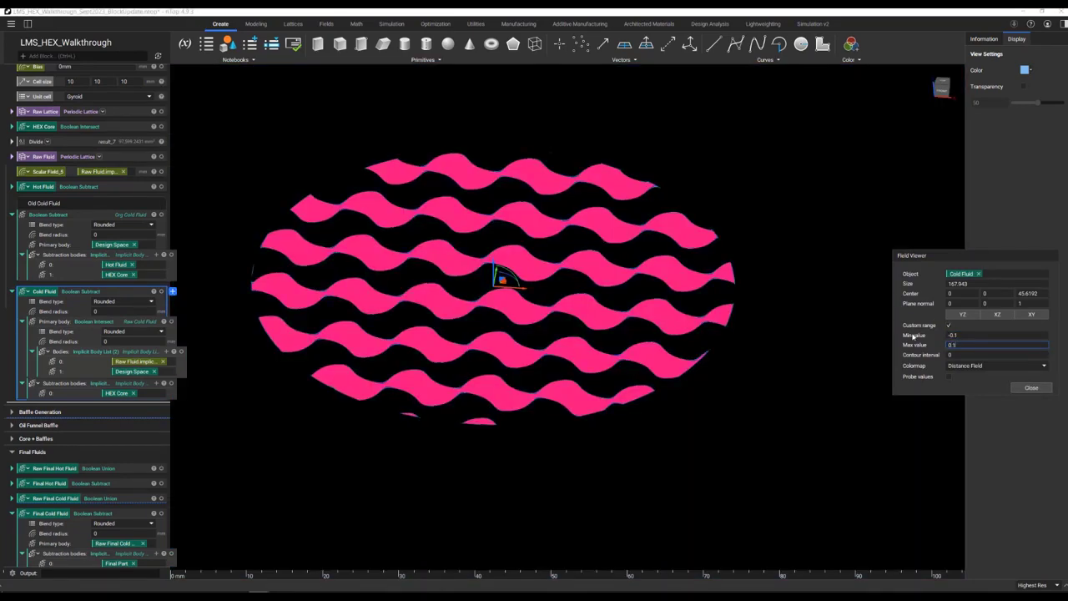
pyautogui.moveTo(626, 291); pyautogui.dragTo(620, 307, button='middle')
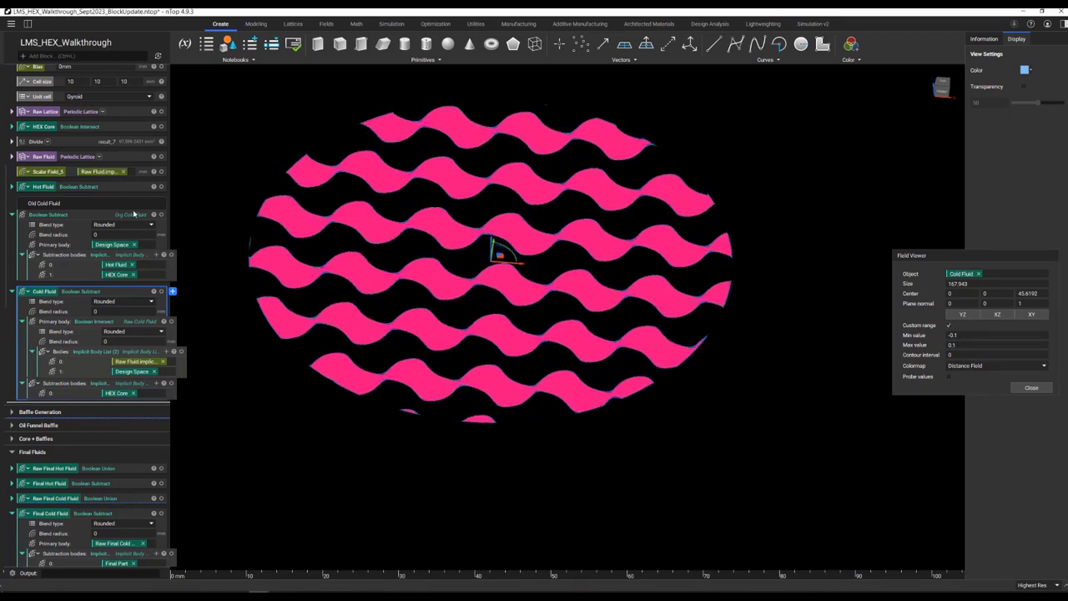
# Step: Collapse the old and new cold fluid blocks and inspect the Final Cold Fluid field's outer edges with a plane size of 100
pyautogui.click(12, 214)
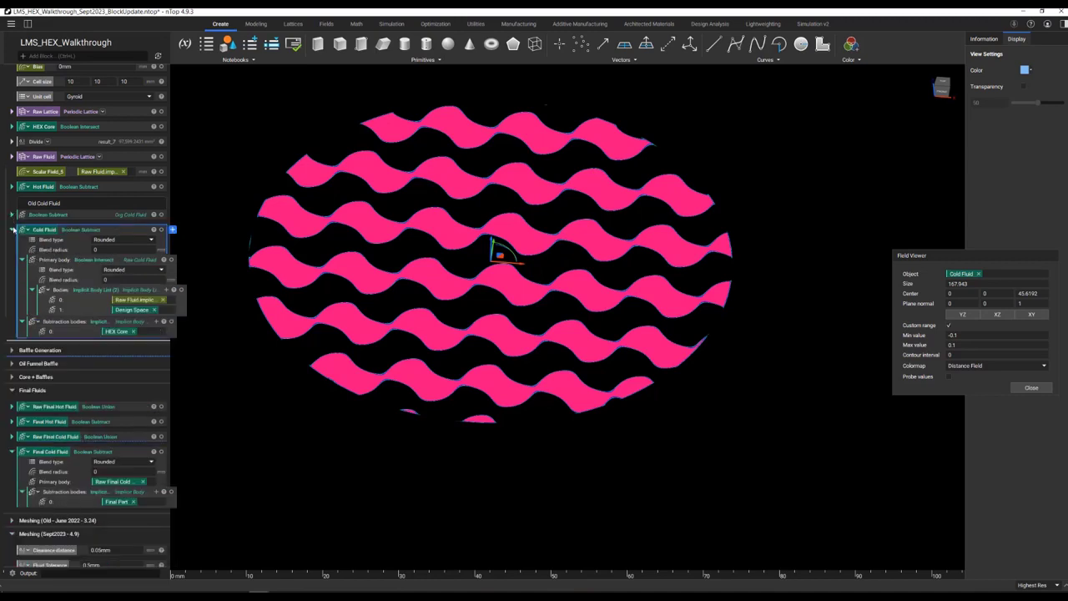
pyautogui.click(12, 229)
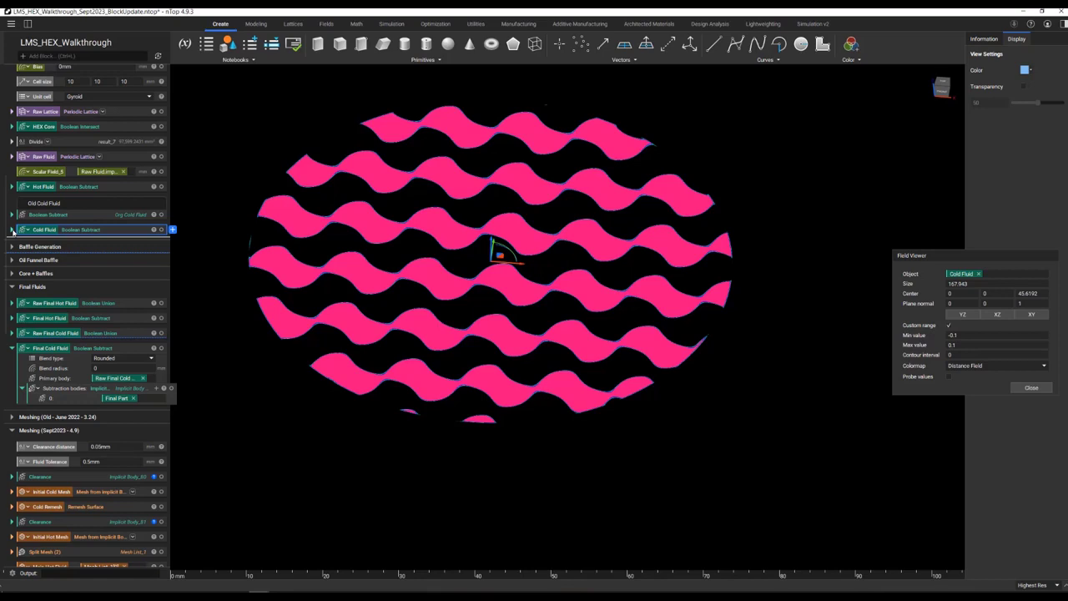
pyautogui.scroll(-3, 135, 319)
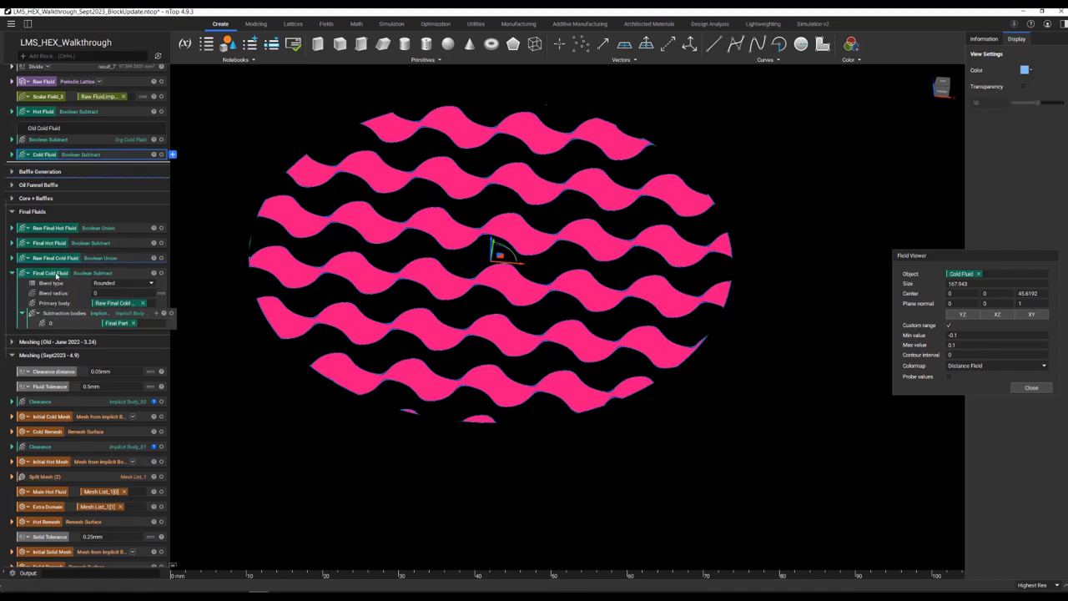
pyautogui.click(59, 275)
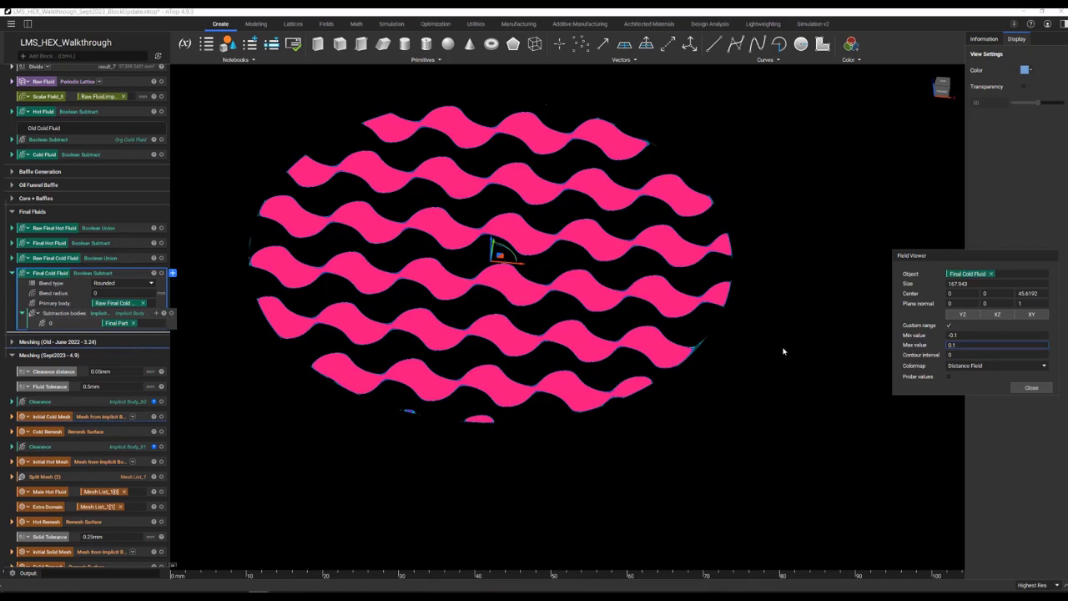
pyautogui.doubleClick(959, 284)
pyautogui.write('100')
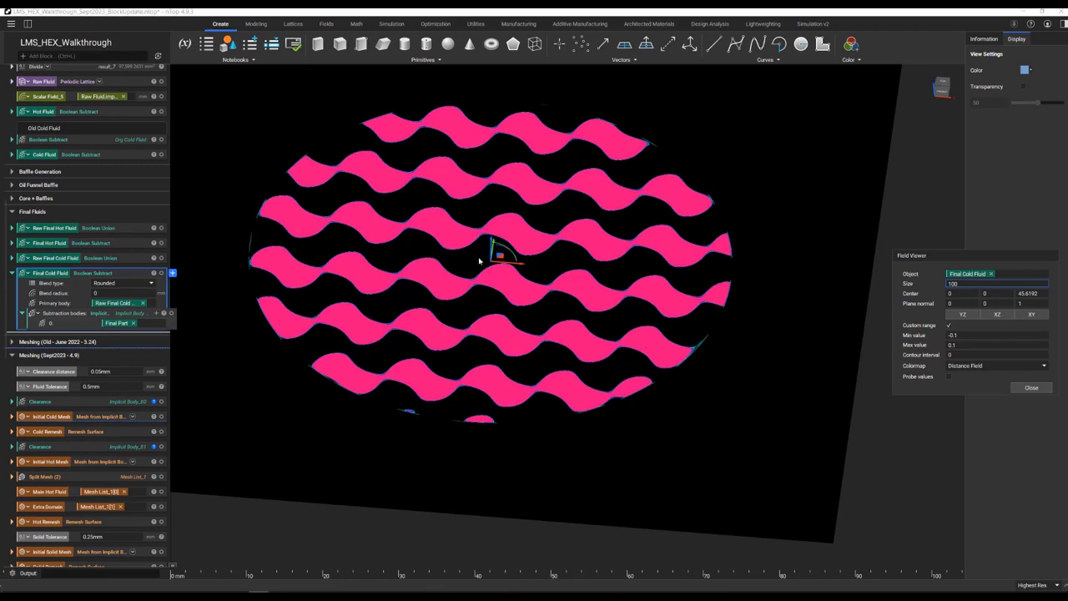
pyautogui.moveTo(249, 242); pyautogui.dragTo(295, 266, button='middle')
pyautogui.scroll(3, 296, 266)
pyautogui.scroll(2, 297, 268)
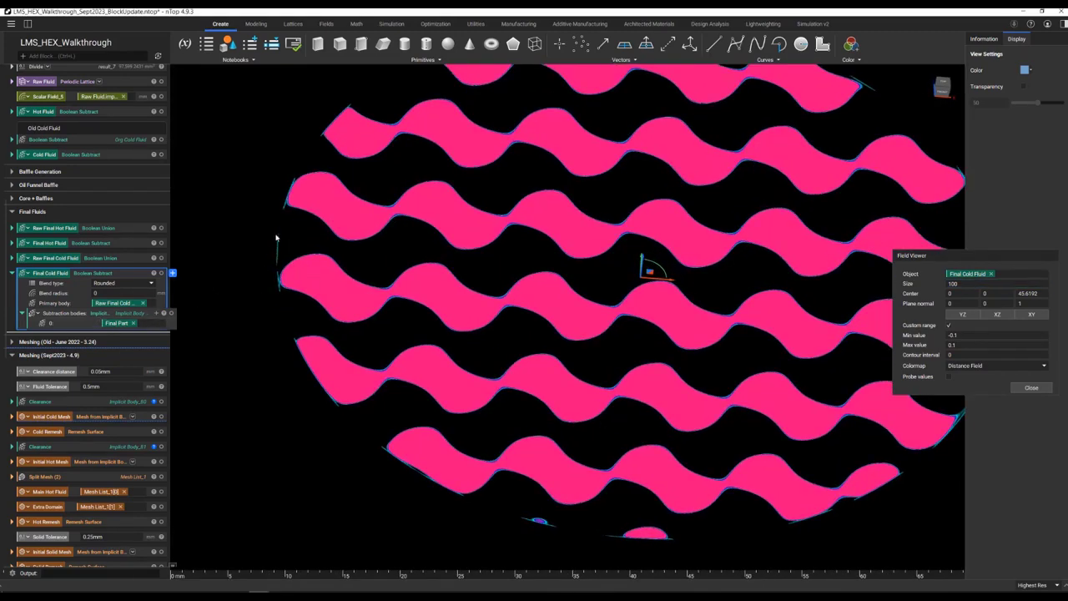
pyautogui.scroll(-2, 312, 246)
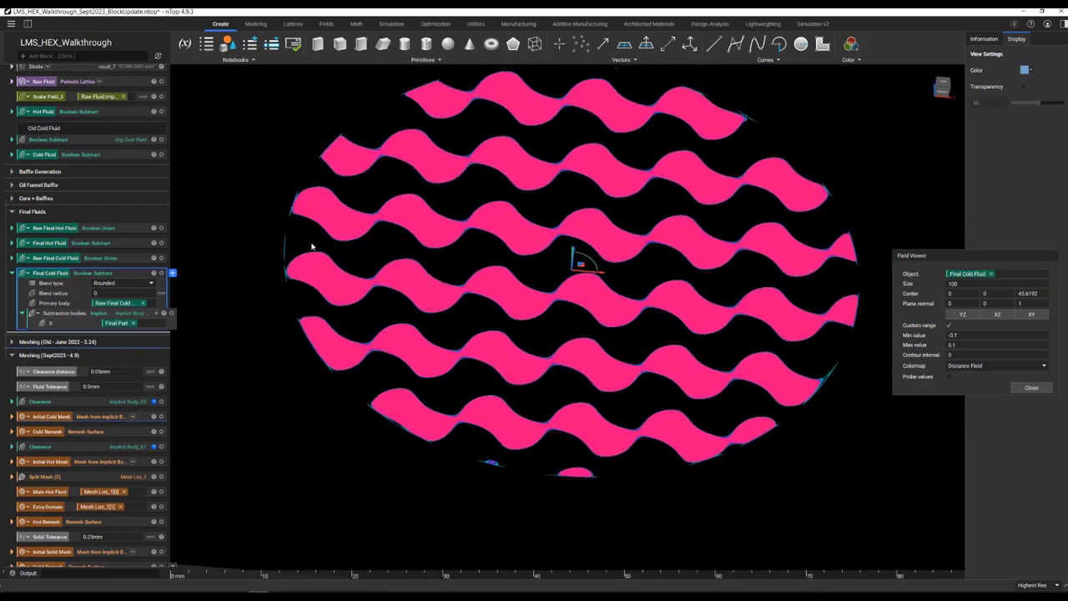
# Step: Select the Solid to Cold boundary in the mesh exports and review the primary body it uses
pyautogui.scroll(-5, 122, 381)
pyautogui.scroll(-8, 122, 382)
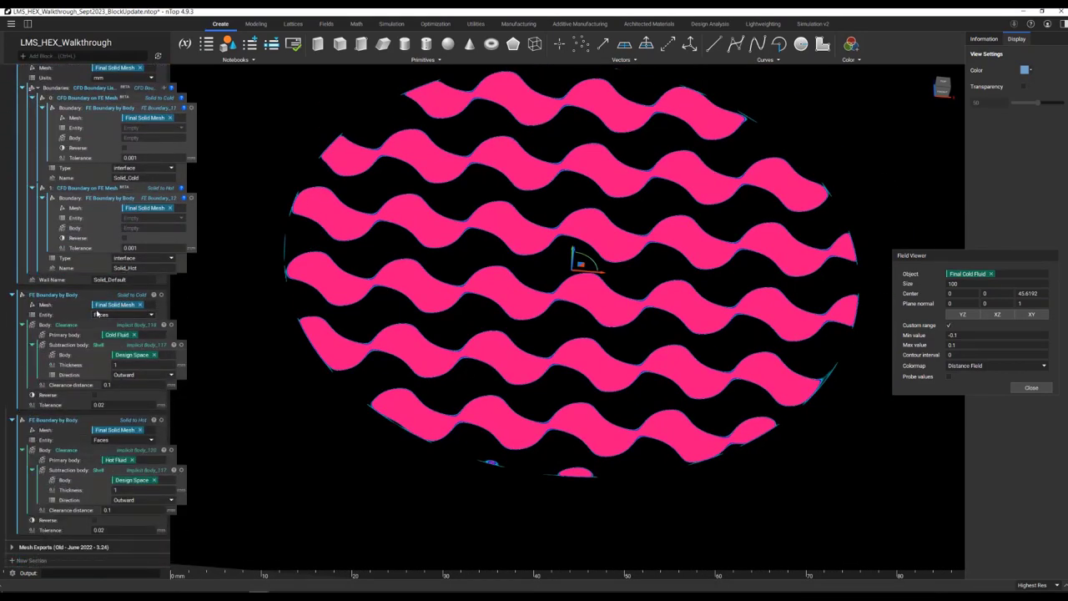
pyautogui.click(143, 296)
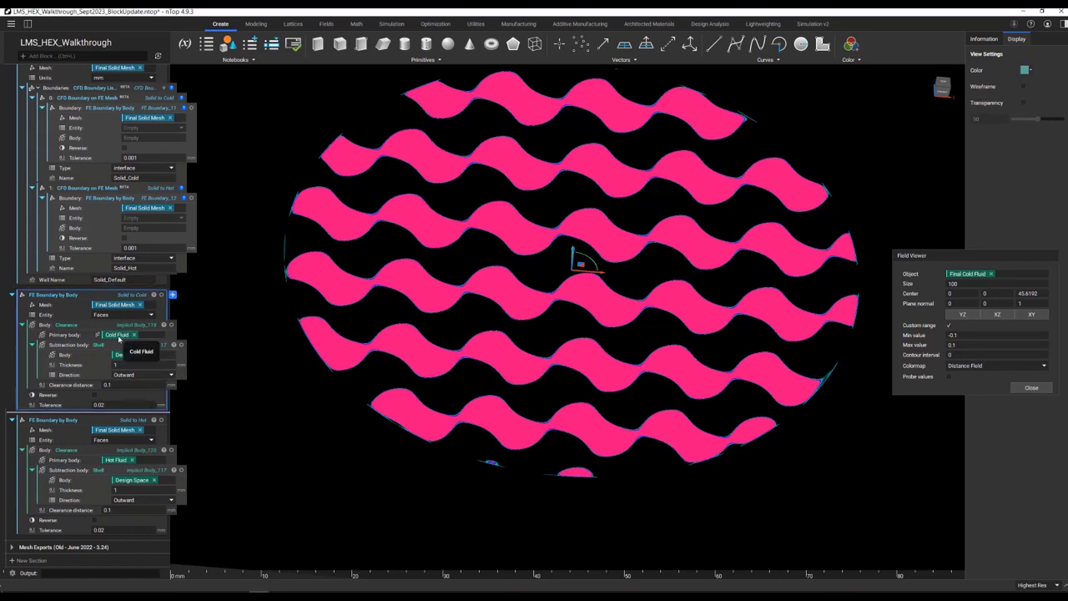
# Step: Display the Final Solid Mesh without the field plane and collapse the solid's CFD export block
pyautogui.scroll(5, 117, 333)
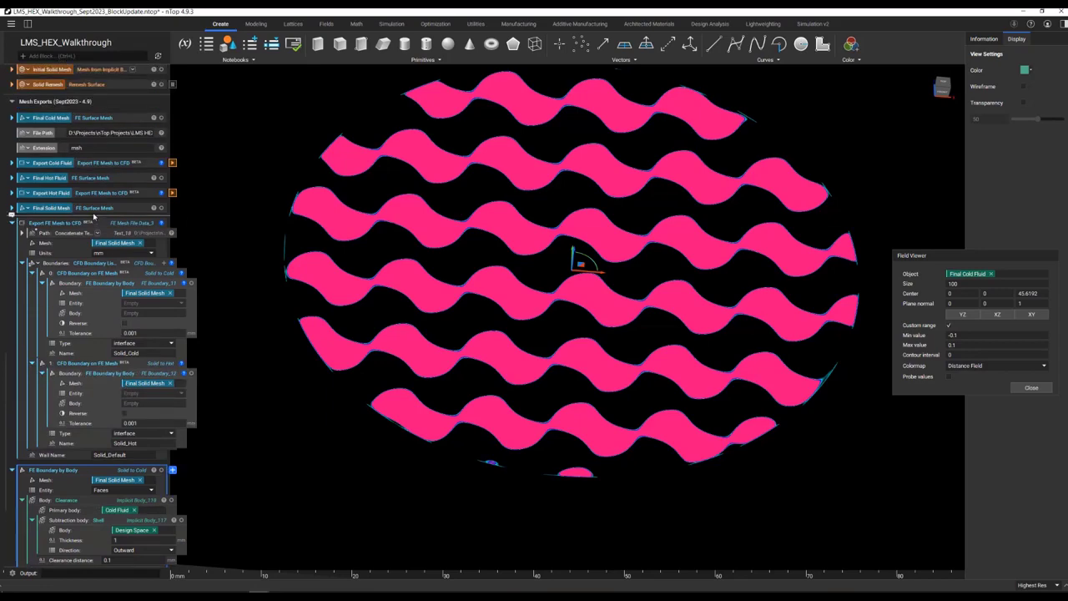
pyautogui.click(94, 210)
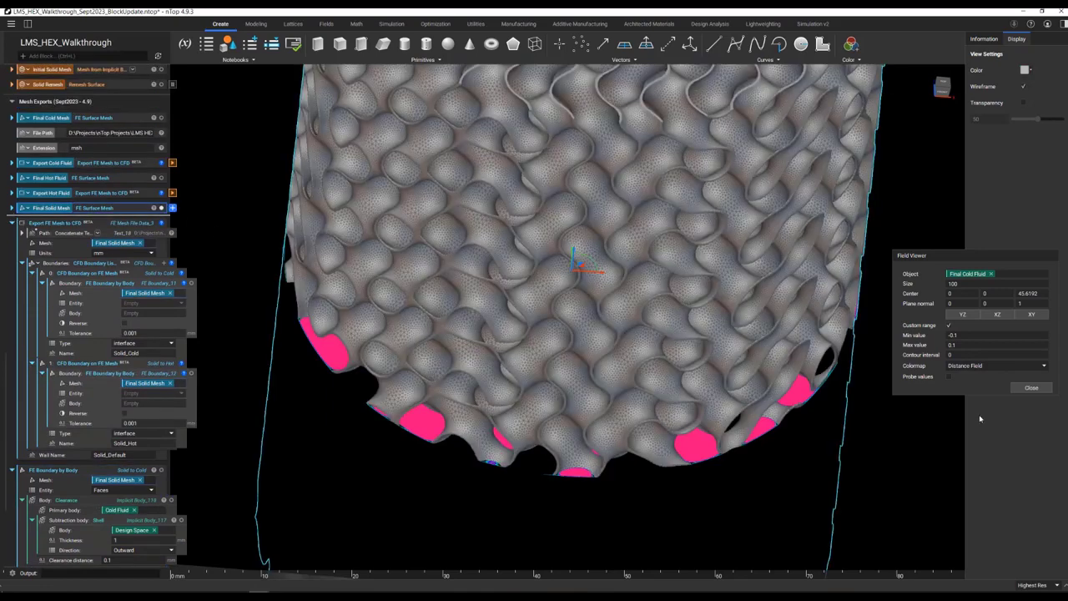
pyautogui.click(1031, 387)
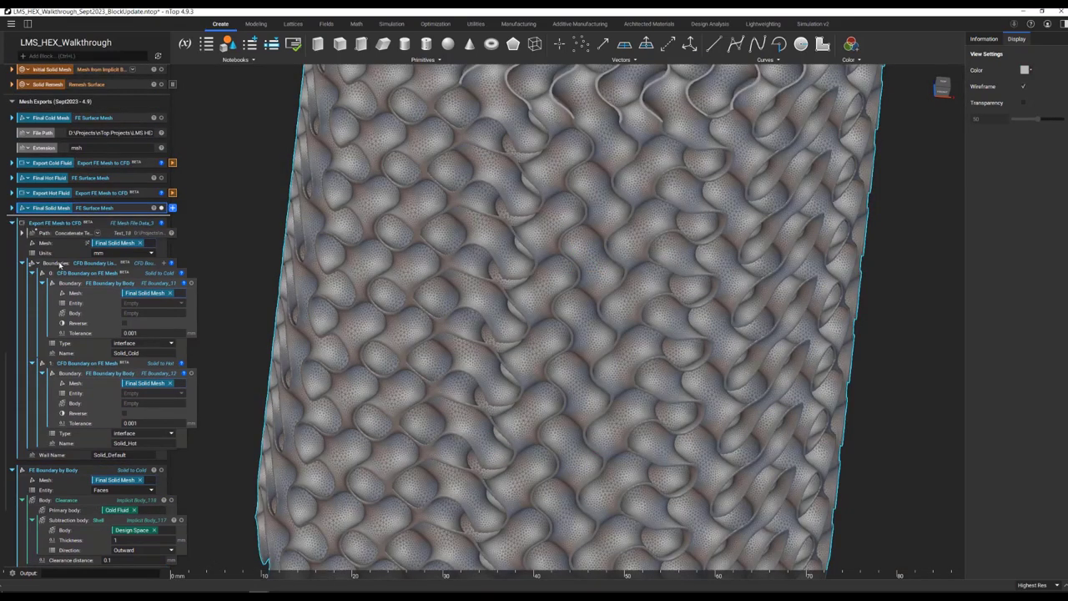
pyautogui.click(13, 223)
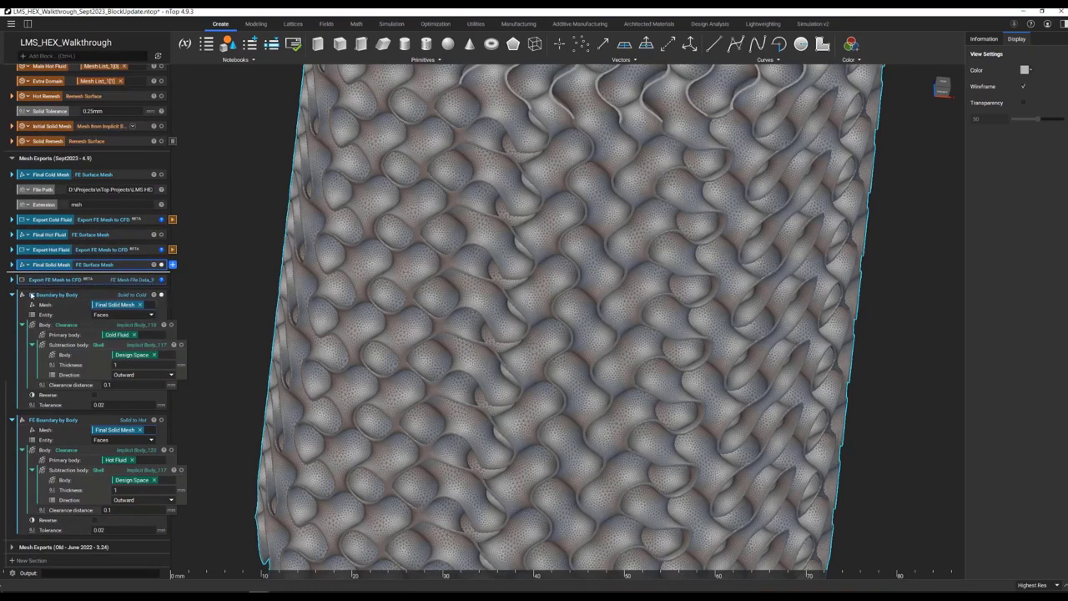
# Step: Collapse the Solid to Cold boundary block and examine its faces displayed on the Final Solid Mesh
pyautogui.click(12, 295)
pyautogui.click(146, 408)
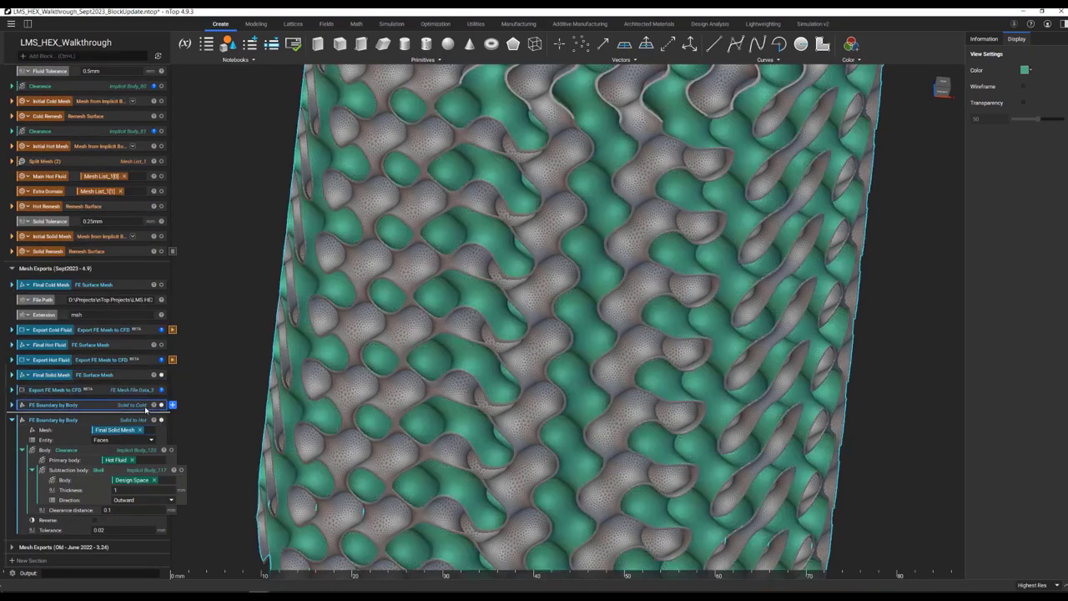
pyautogui.scroll(10, 513, 361)
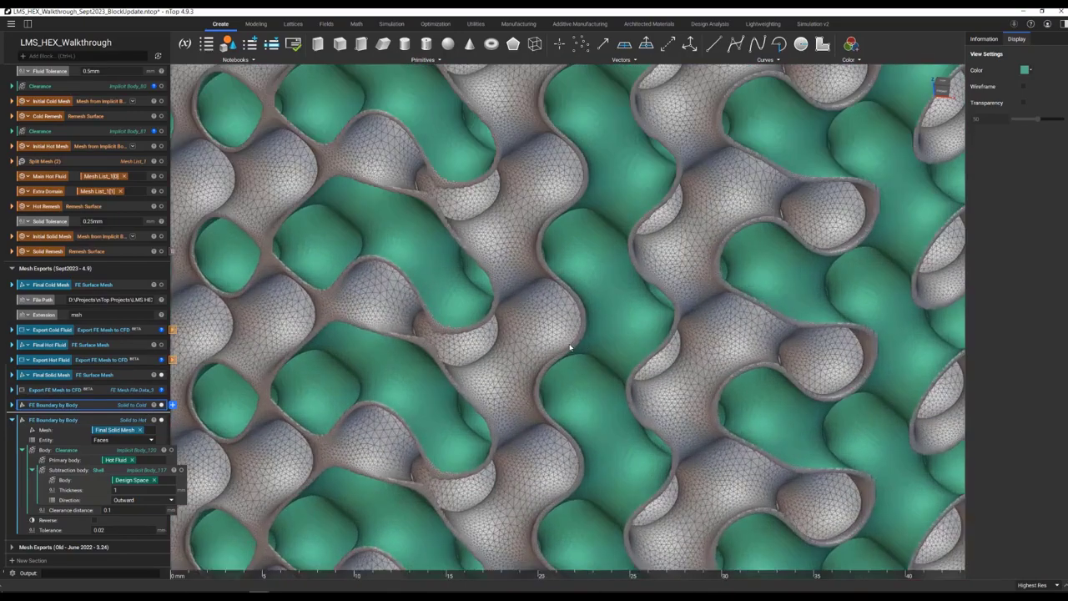
pyautogui.scroll(6, 597, 317)
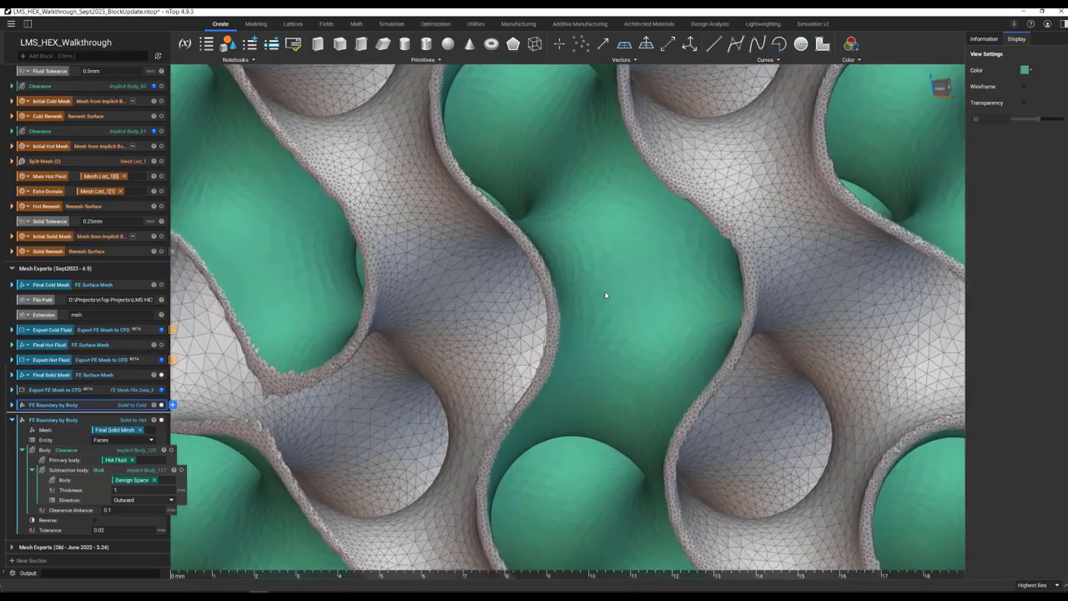
pyautogui.moveTo(606, 294); pyautogui.dragTo(586, 296, button='right')
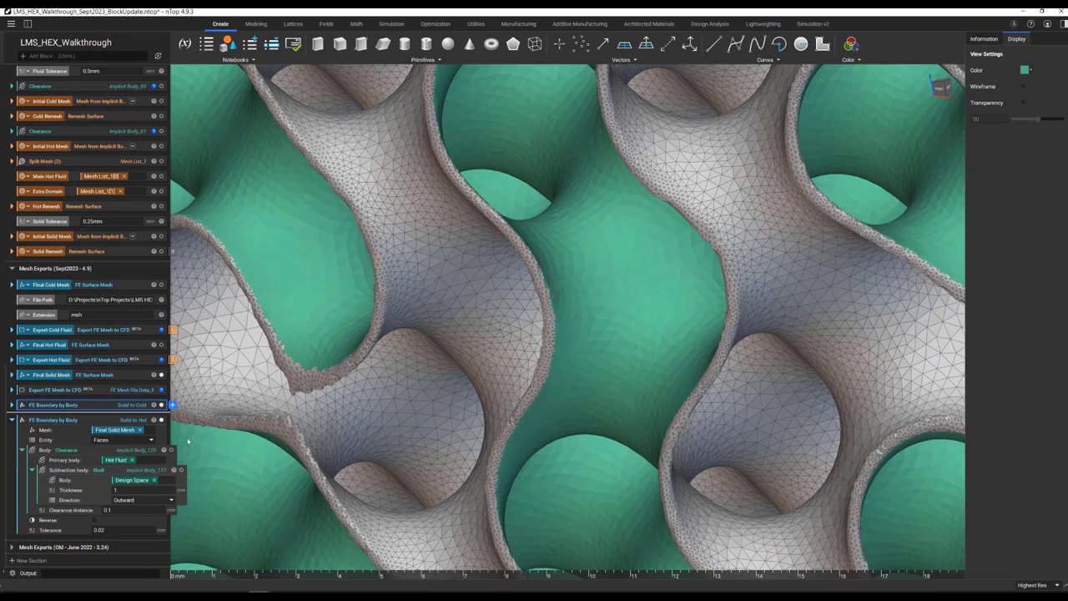
# Step: Highlight the Solid to Hot boundary's faces on the solid mesh and review the Clearance body that defines them
pyautogui.click(130, 423)
pyautogui.moveTo(411, 374); pyautogui.dragTo(620, 362, button='right')
pyautogui.scroll(-5, 641, 350)
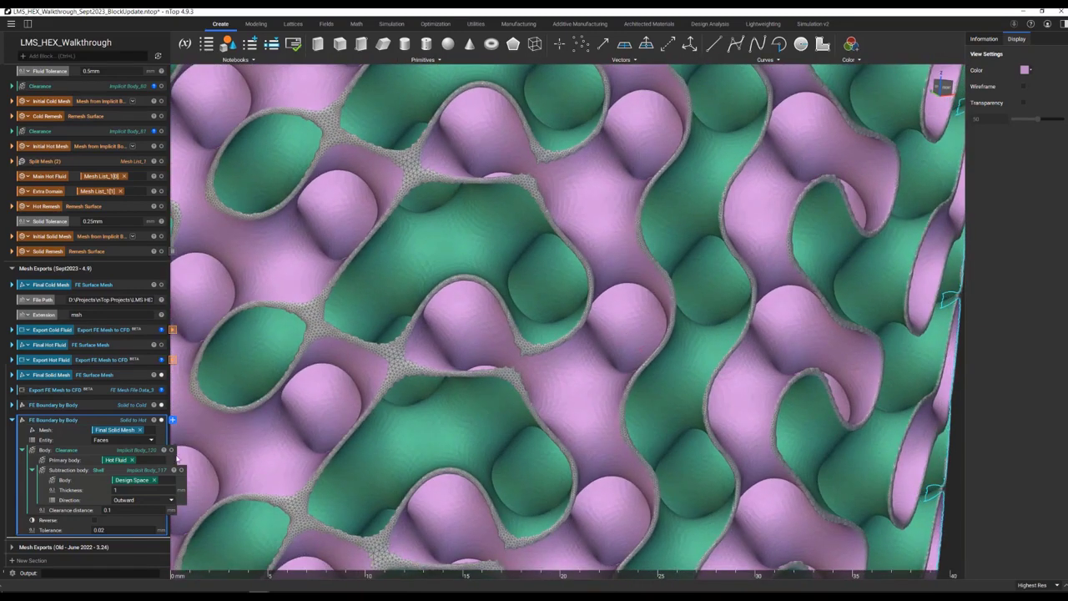
pyautogui.click(144, 451)
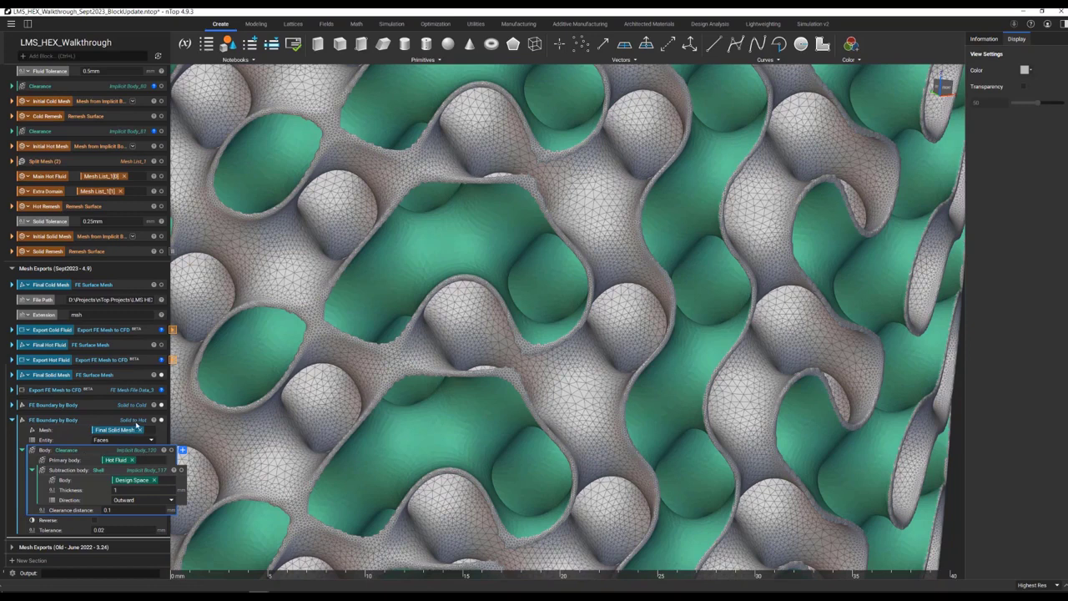
pyautogui.click(122, 423)
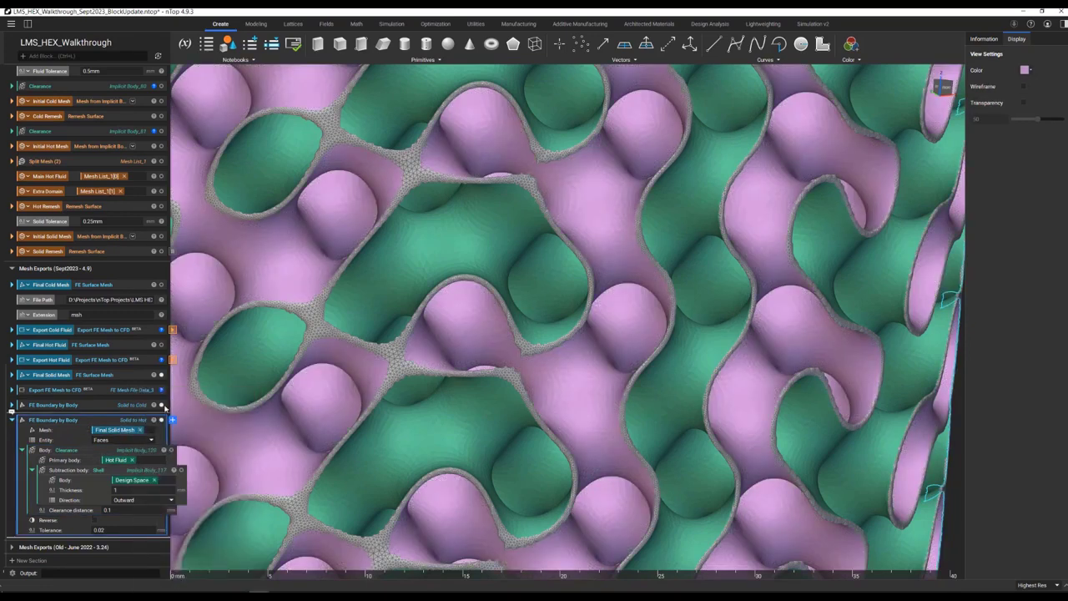
# Step: Add an FE Boundary by Body block using the Final Solid Mesh faces, the Hot Fluid body and a 0.1 tolerance
pyautogui.doubleClick(125, 540)
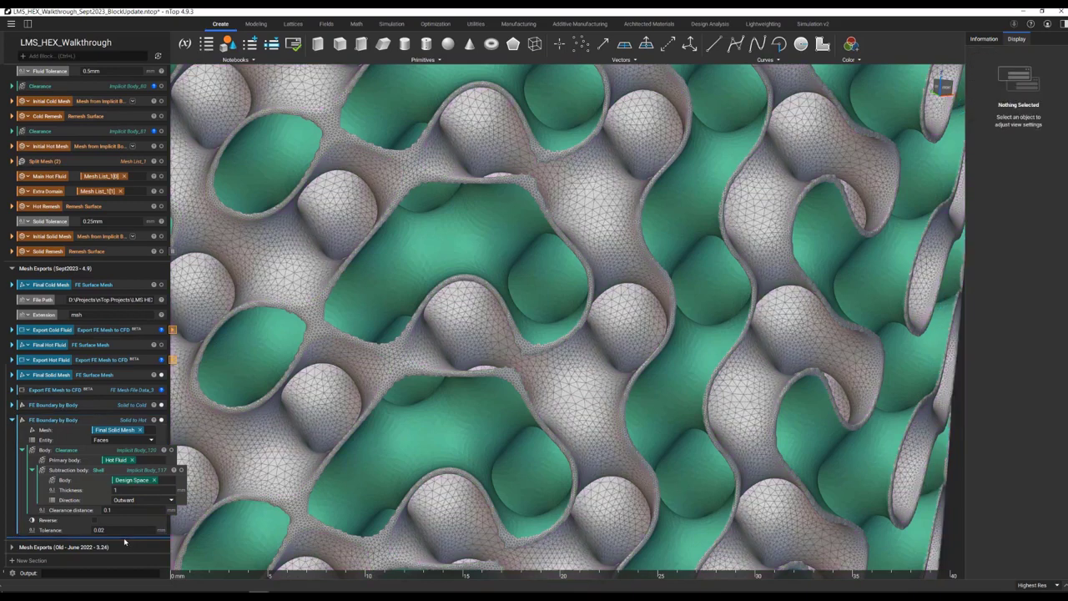
pyautogui.write('bou')
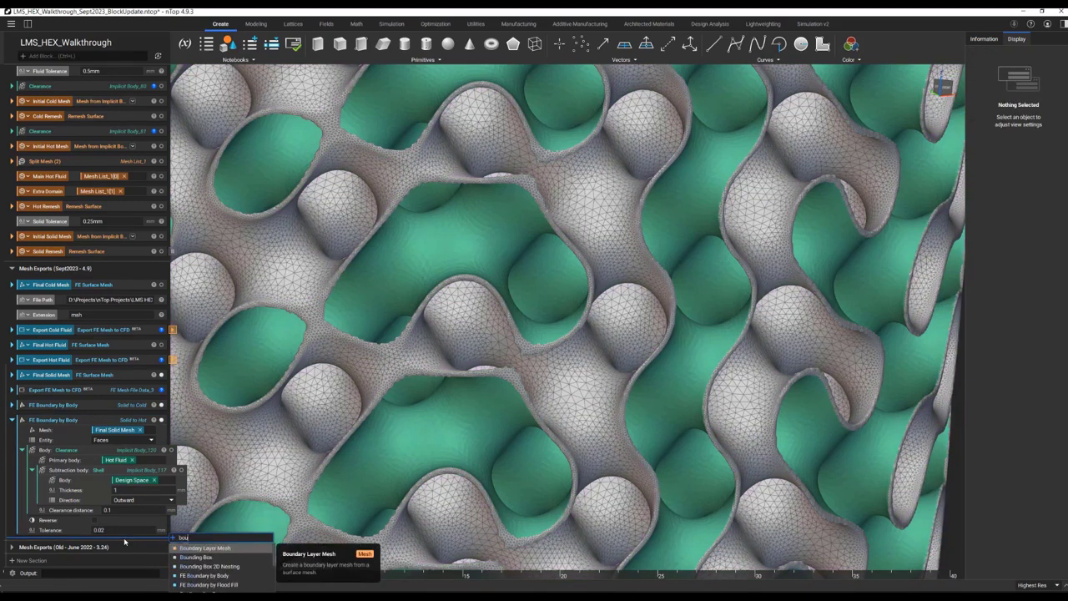
pyautogui.write(' by')
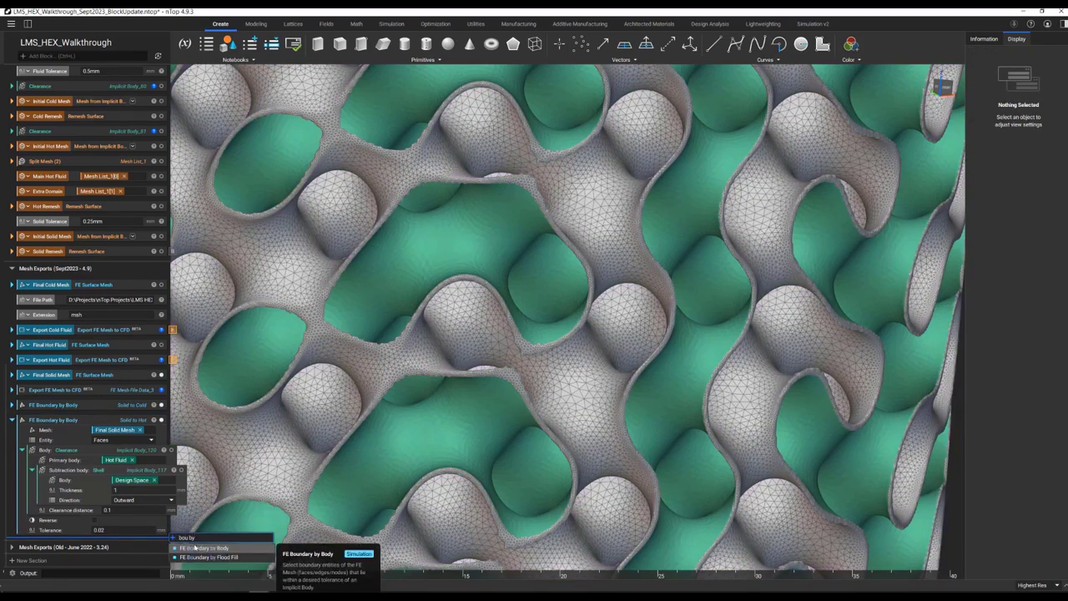
pyautogui.click(192, 547)
pyautogui.click(104, 503)
pyautogui.click(107, 524)
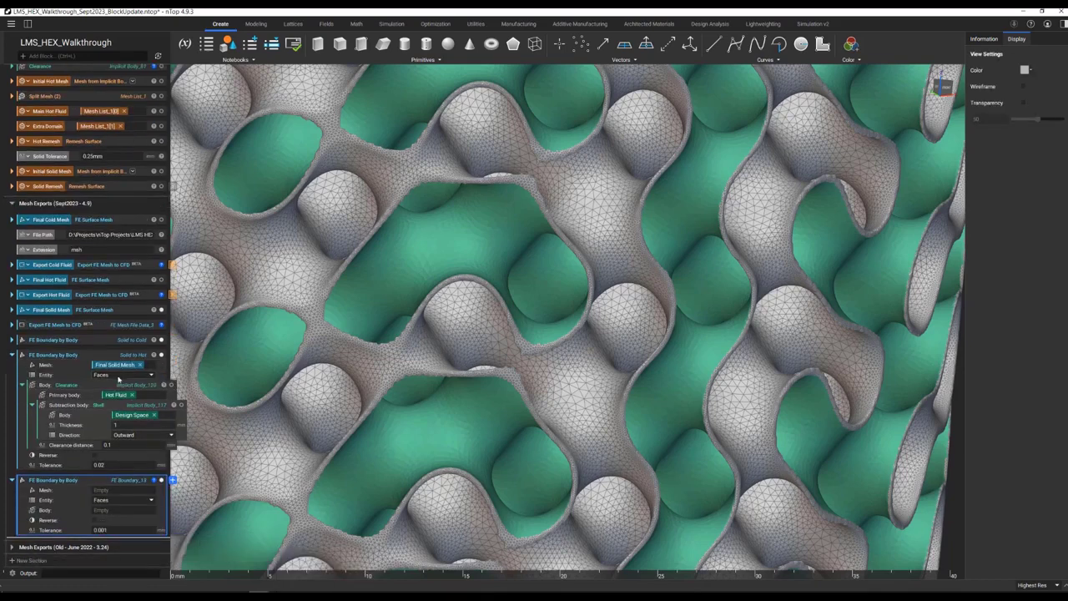
pyautogui.moveTo(117, 366); pyautogui.dragTo(123, 493)
pyautogui.write('0.1')
pyautogui.press('Return')
pyautogui.moveTo(125, 395); pyautogui.dragTo(123, 510)
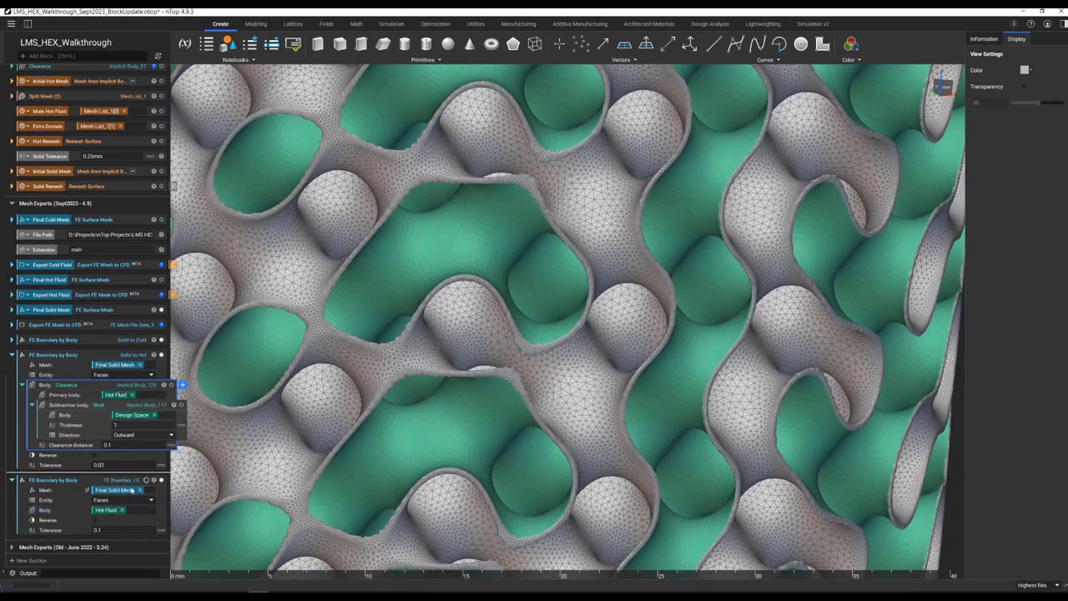
# Step: Display the Hot Fluid body from the HEX core section together with the Solid to Hot boundary's Design Space shell
pyautogui.click(146, 402)
pyautogui.scroll(10, 122, 359)
pyautogui.scroll(6, 123, 360)
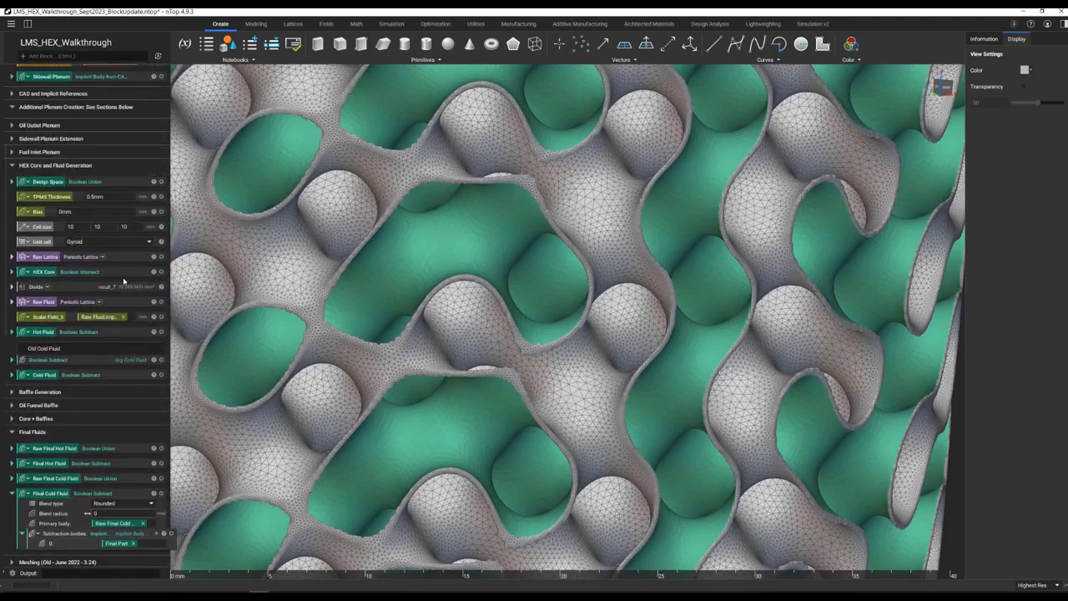
pyautogui.click(99, 334)
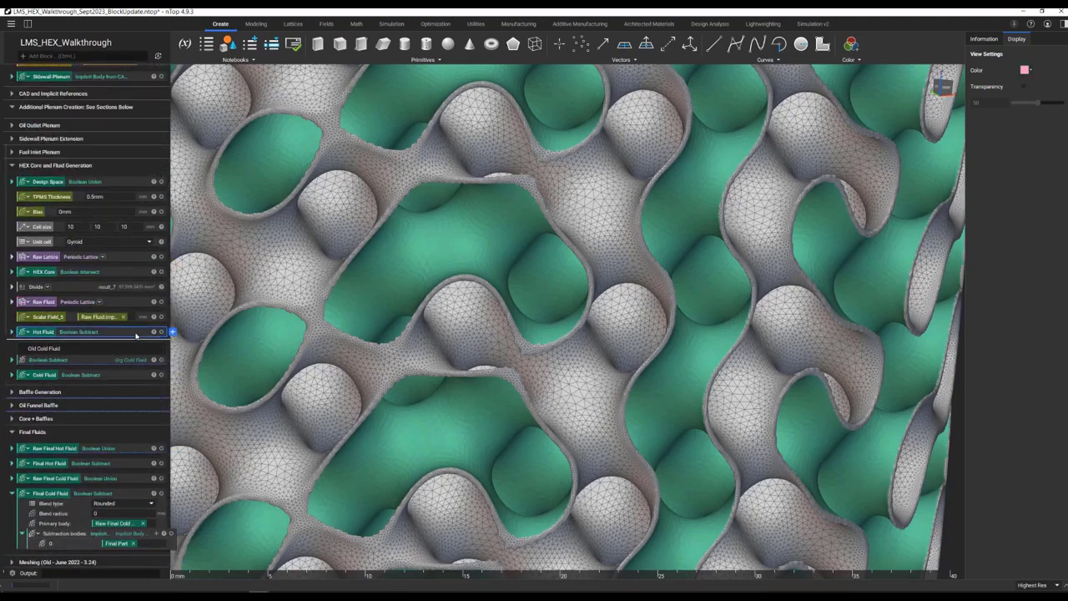
pyautogui.scroll(-10, 121, 382)
pyautogui.scroll(-5, 122, 382)
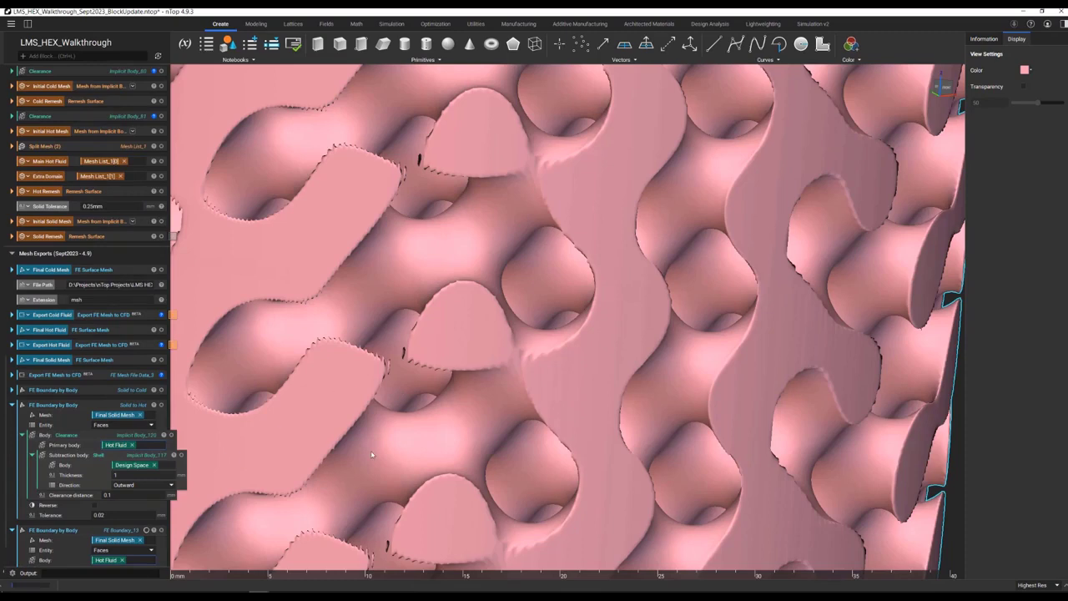
pyautogui.scroll(-2, 372, 455)
pyautogui.scroll(-2, 200, 477)
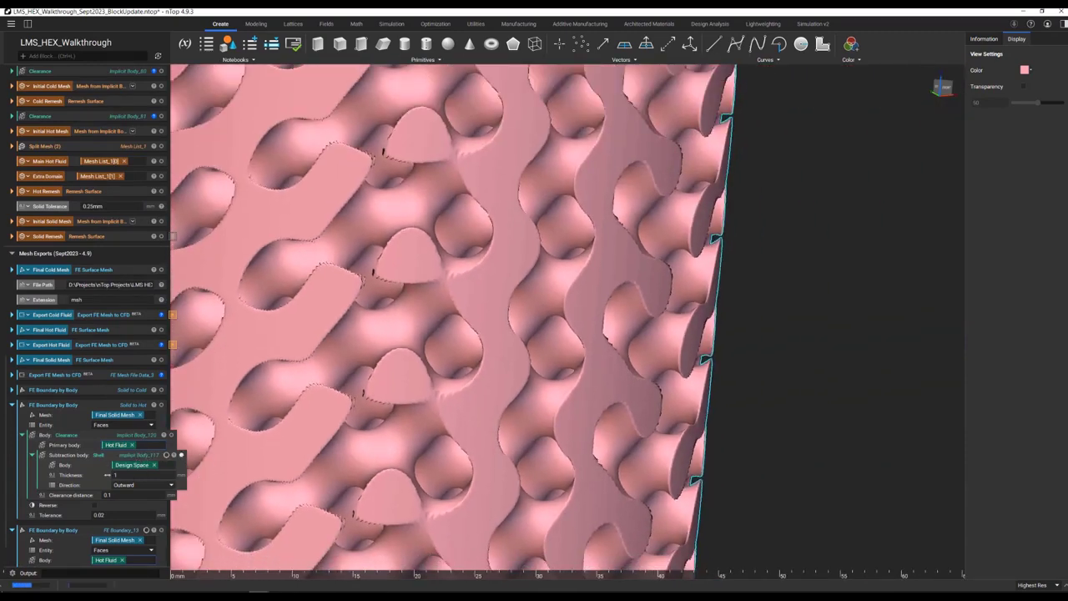
# Step: Section the model on the XZ plane and examine where the Hot Fluid meets the surrounding Design Space shell
pyautogui.scroll(-5, 544, 403)
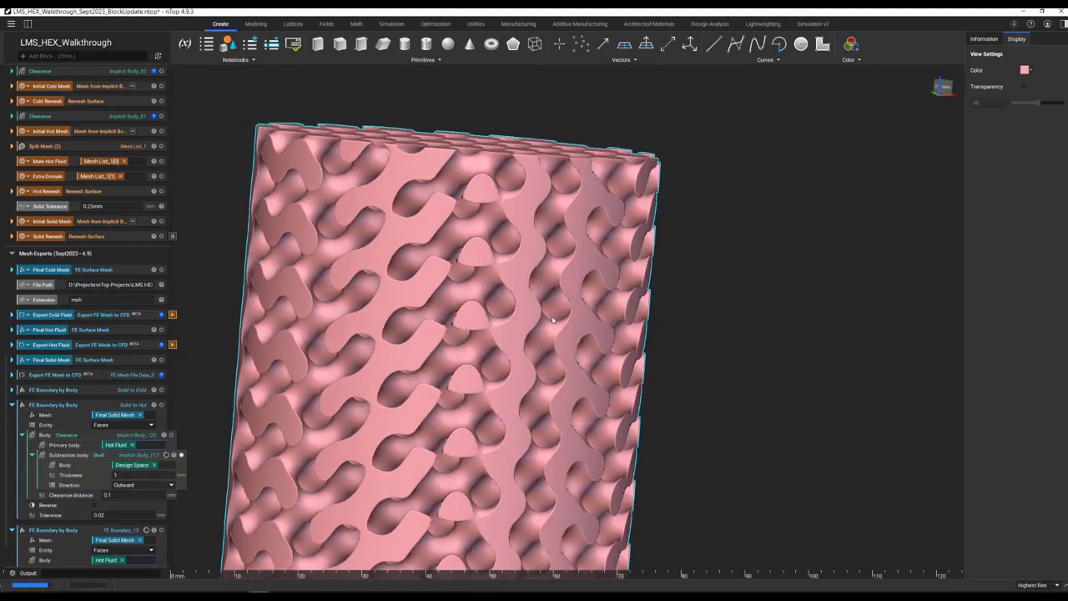
pyautogui.press('x')
pyautogui.click(990, 348)
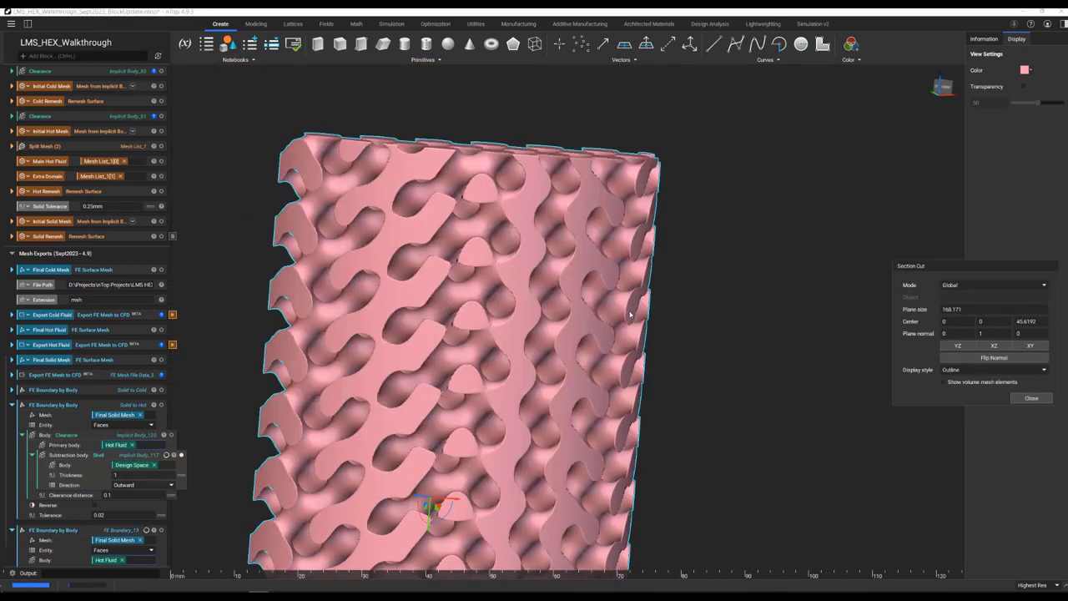
pyautogui.scroll(5, 734, 223)
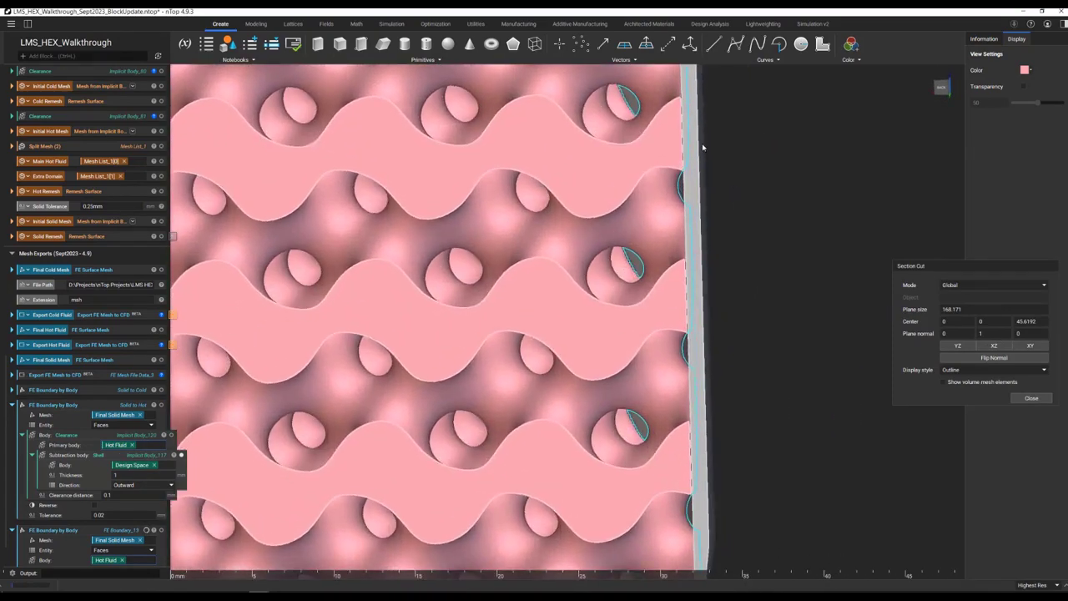
pyautogui.scroll(-1, 703, 147)
pyautogui.moveTo(703, 147); pyautogui.dragTo(679, 217, button='middle')
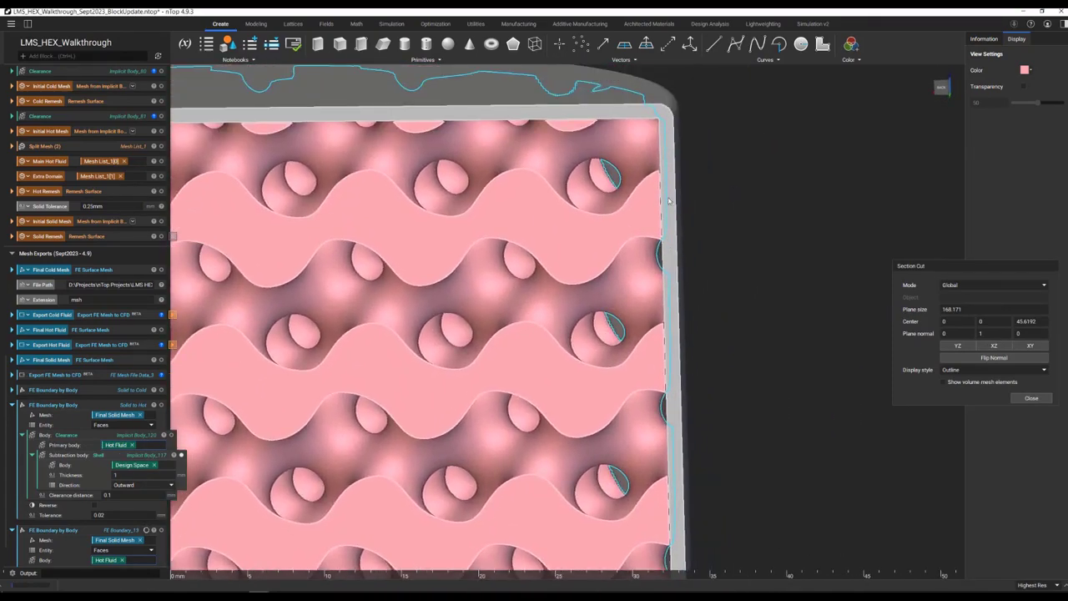
# Step: Isolate the Solid to Hot Clearance body with the Final Solid Mesh and turn off the section cut
pyautogui.click(139, 440)
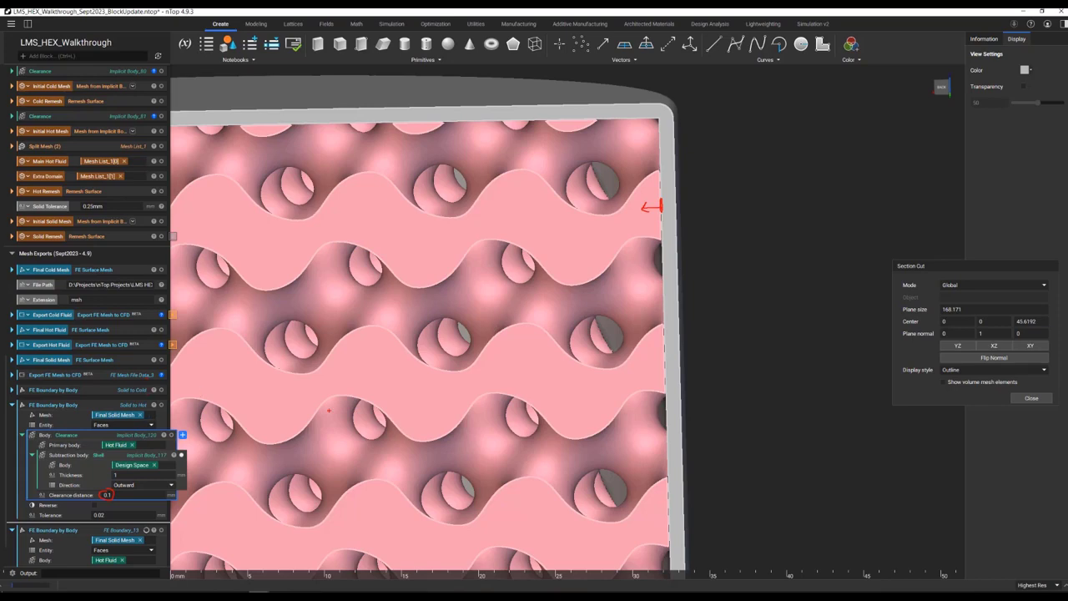
pyautogui.press('i')
pyautogui.click(161, 359)
pyautogui.click(1031, 398)
pyautogui.scroll(-3, 760, 359)
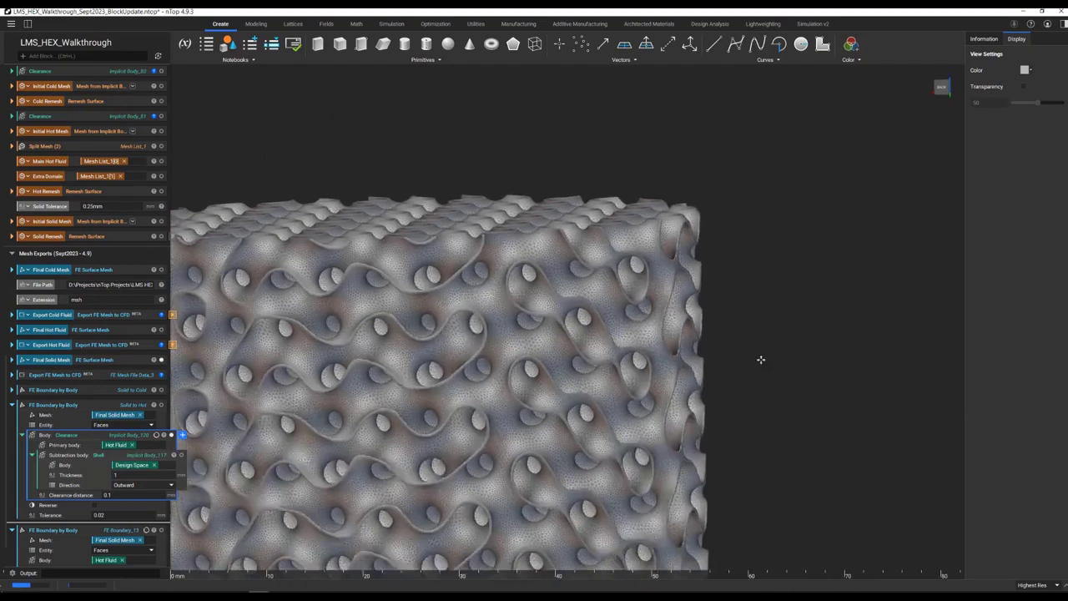
pyautogui.moveTo(760, 360); pyautogui.dragTo(751, 333, button='middle')
# Step: Color the Clearance body purple and examine the solid mesh's wall edges next to it
pyautogui.click(183, 434)
pyautogui.click(310, 439)
pyautogui.click(1024, 70)
pyautogui.click(1051, 86)
pyautogui.click(743, 296)
pyautogui.scroll(5, 743, 296)
pyautogui.moveTo(743, 295); pyautogui.dragTo(741, 298, button='right')
pyautogui.scroll(5, 741, 298)
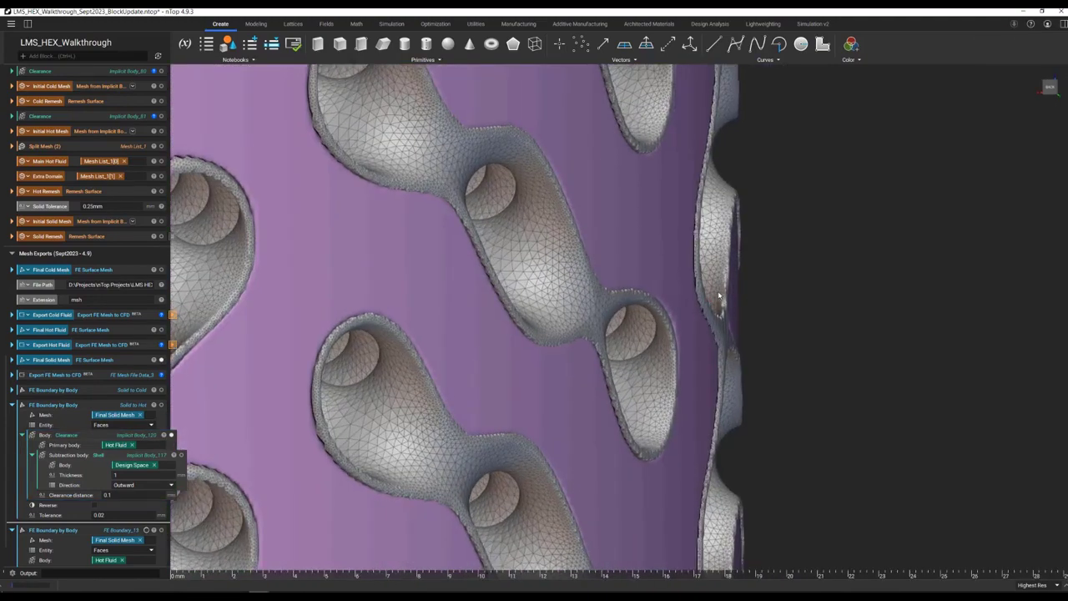
pyautogui.moveTo(718, 296); pyautogui.dragTo(611, 261, button='right')
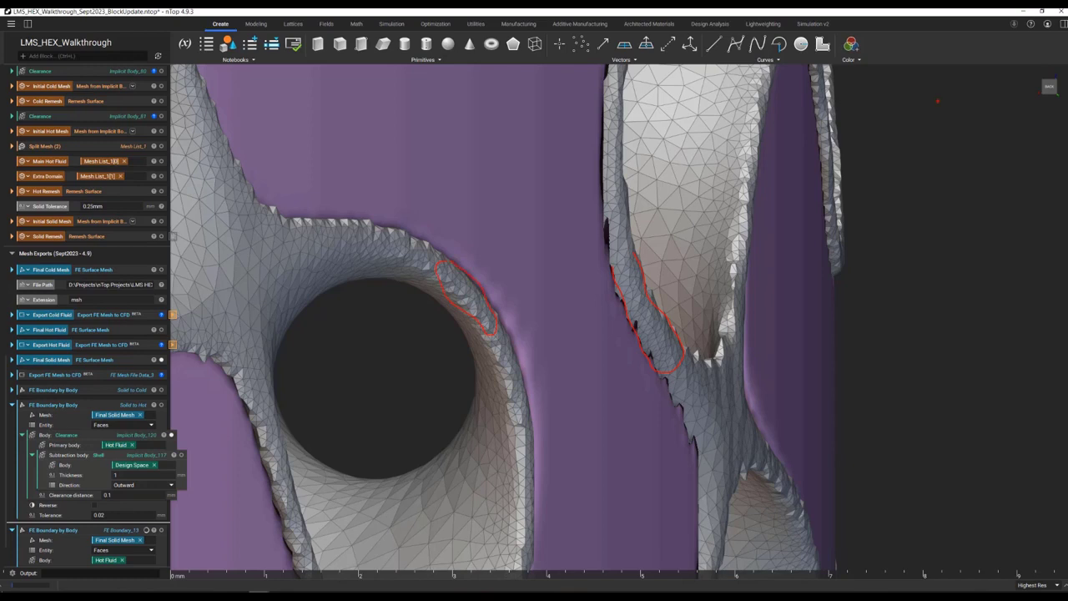
pyautogui.press('Escape')
# Step: Display the trial Hot Fluid boundary with 0.1 tolerance, hide the Clearance body and examine the selected wall-edge faces
pyautogui.click(134, 532)
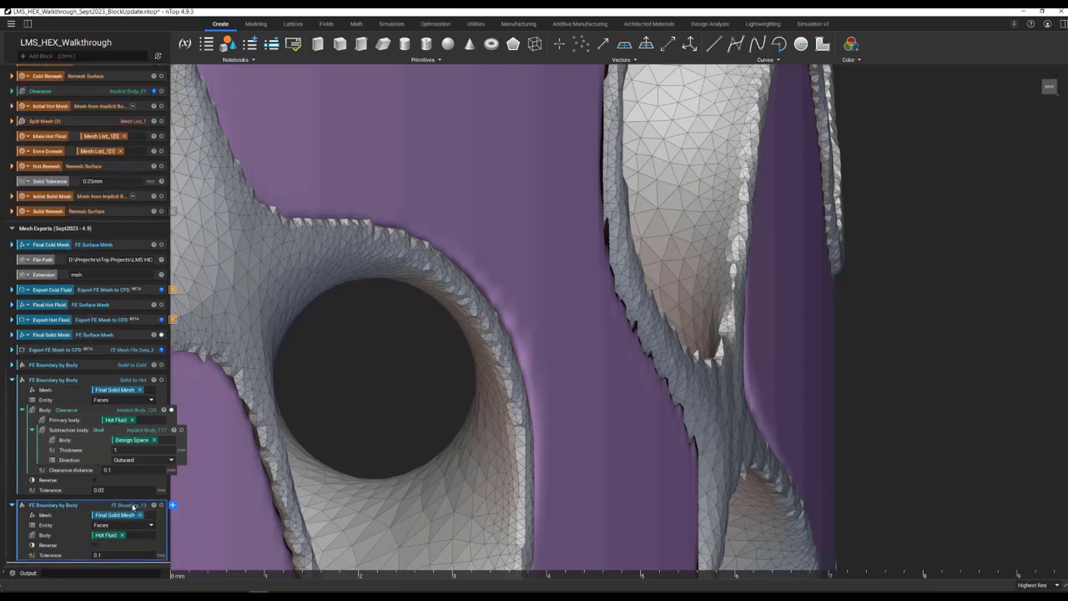
pyautogui.click(160, 504)
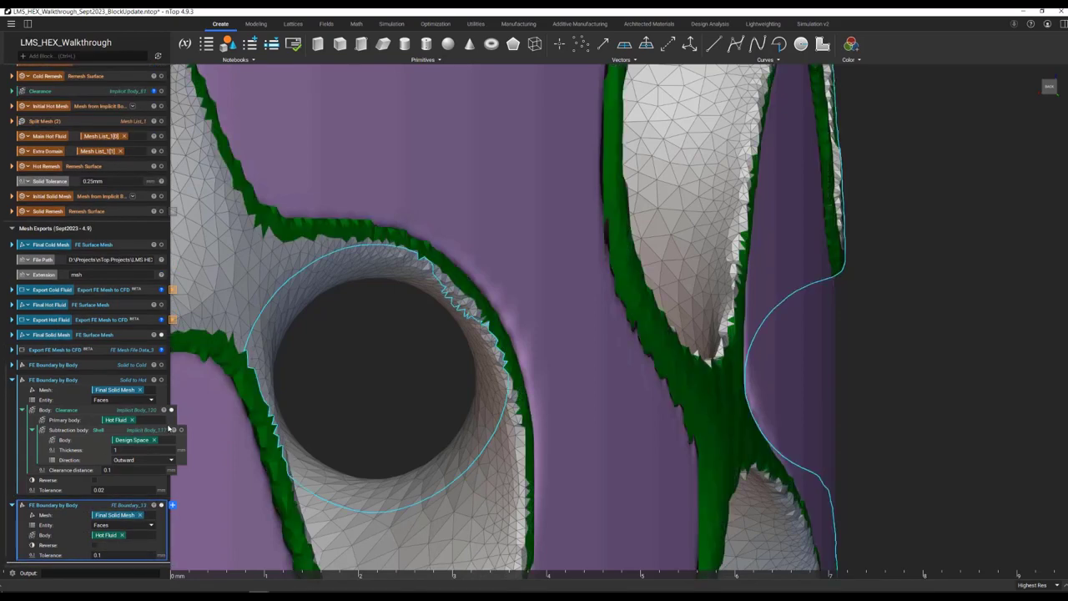
pyautogui.click(171, 410)
pyautogui.scroll(-4, 596, 269)
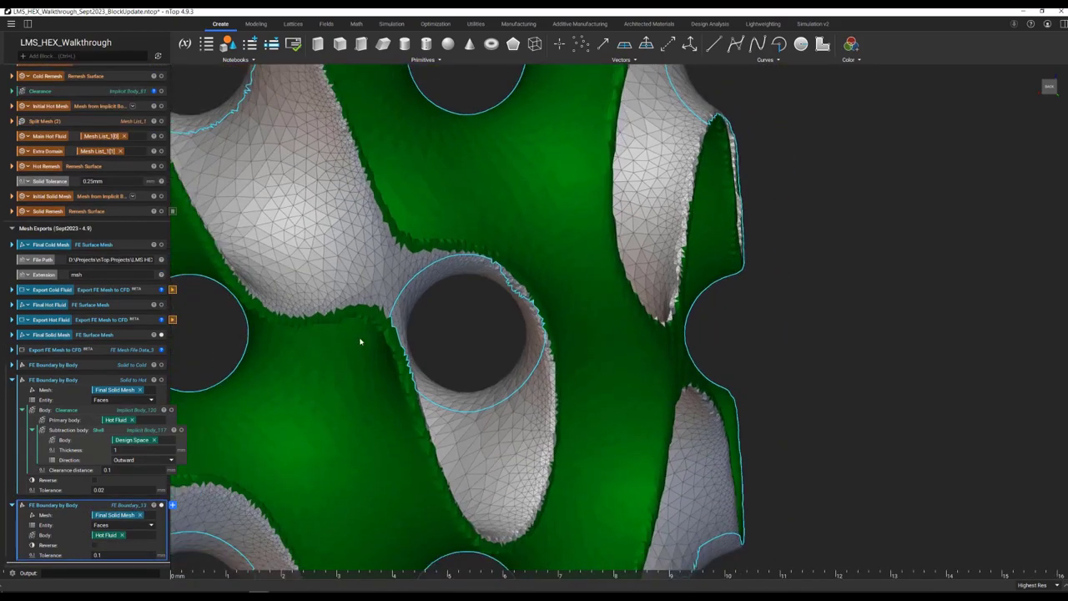
pyautogui.moveTo(370, 315); pyautogui.dragTo(389, 332, button='right')
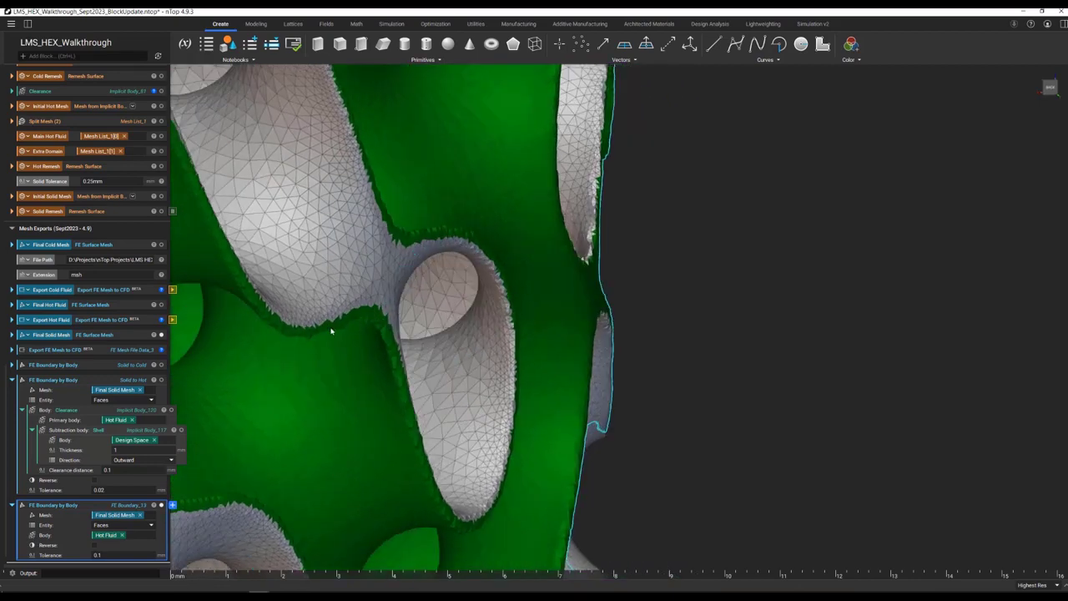
pyautogui.moveTo(399, 359); pyautogui.dragTo(359, 331, button='right')
pyautogui.scroll(5, 360, 331)
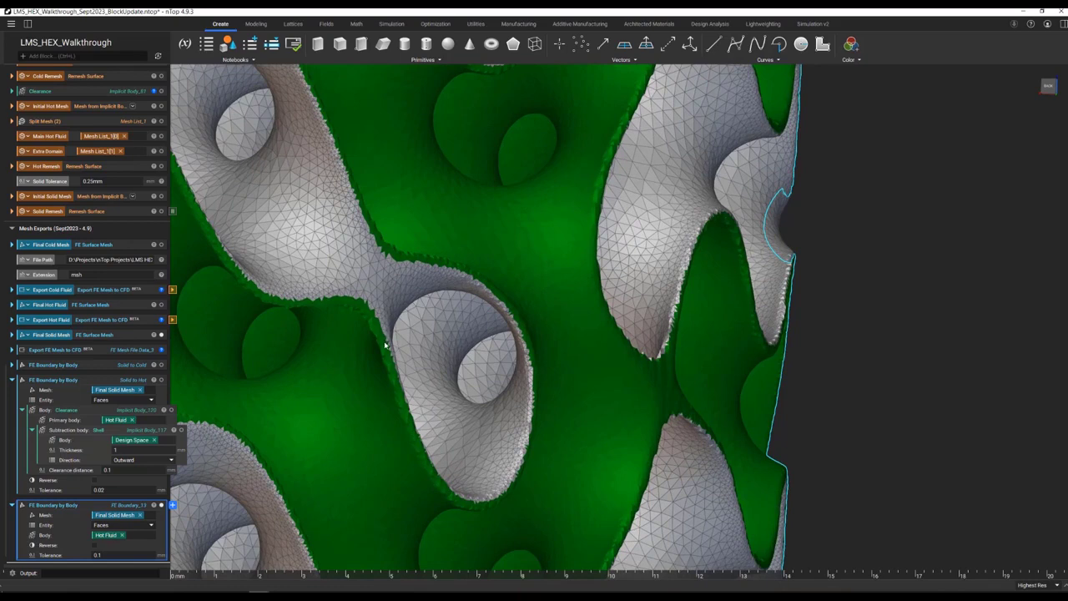
pyautogui.scroll(1, 386, 343)
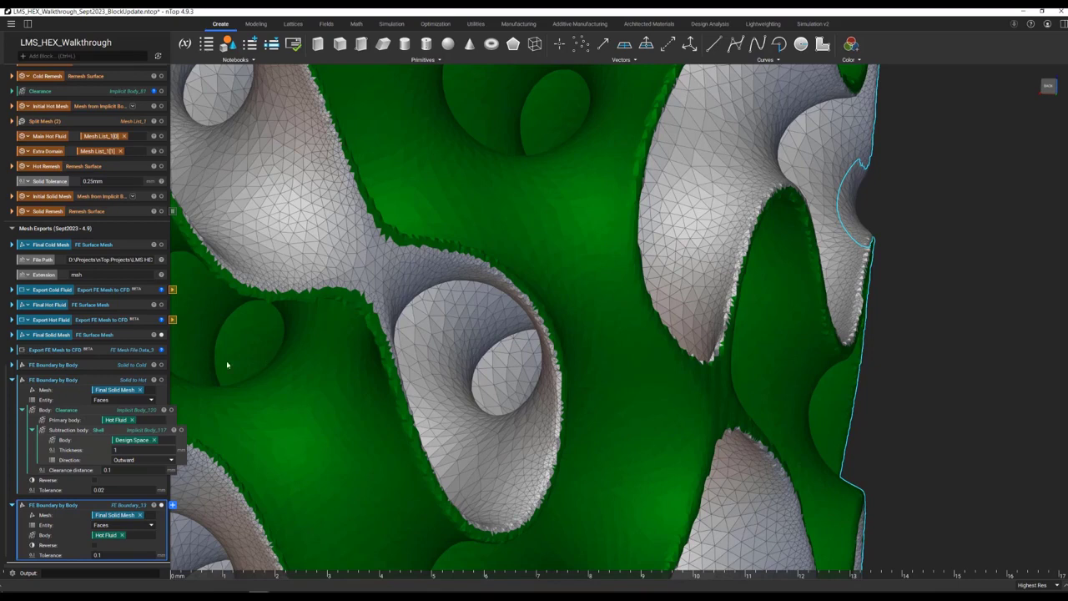
# Step: Compare the Solid to Cold boundary with the trial Hot Fluid boundary and delete the trial boundary block
pyautogui.click(162, 364)
pyautogui.scroll(4, 456, 278)
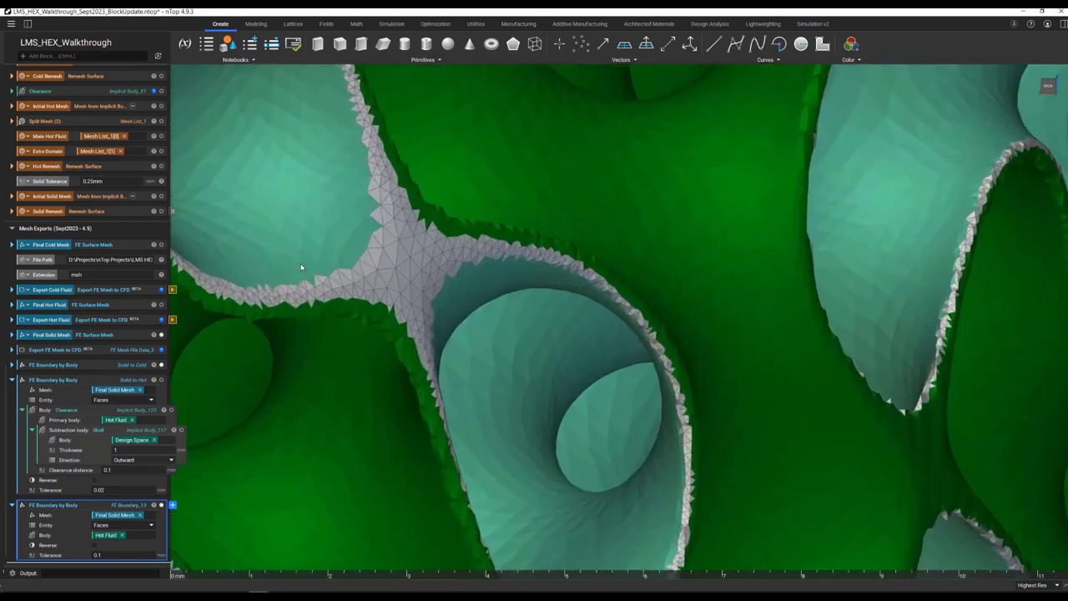
pyautogui.scroll(2, 456, 278)
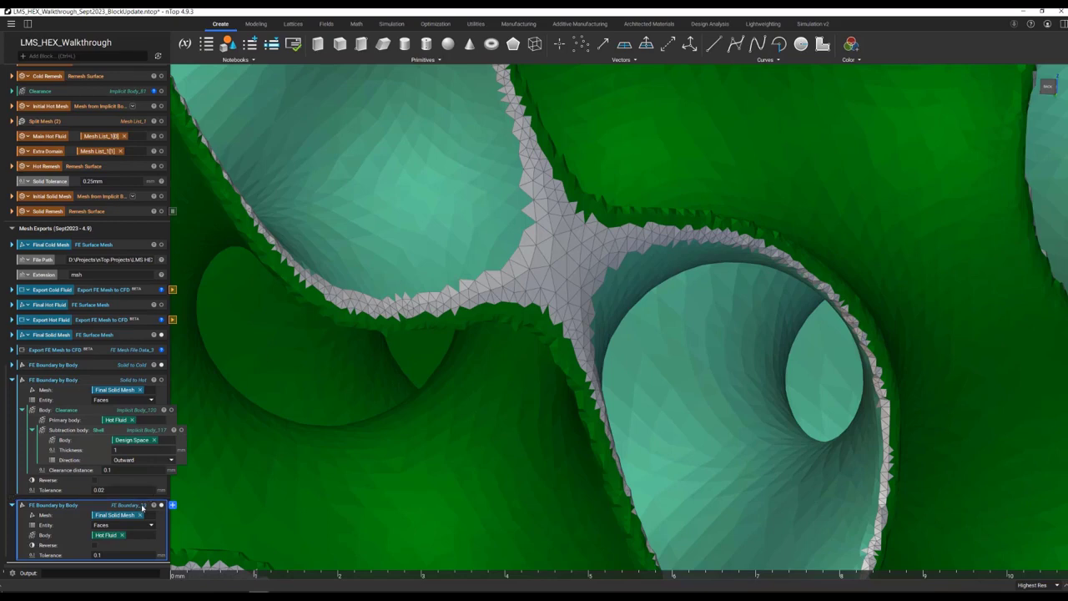
pyautogui.press('Delete')
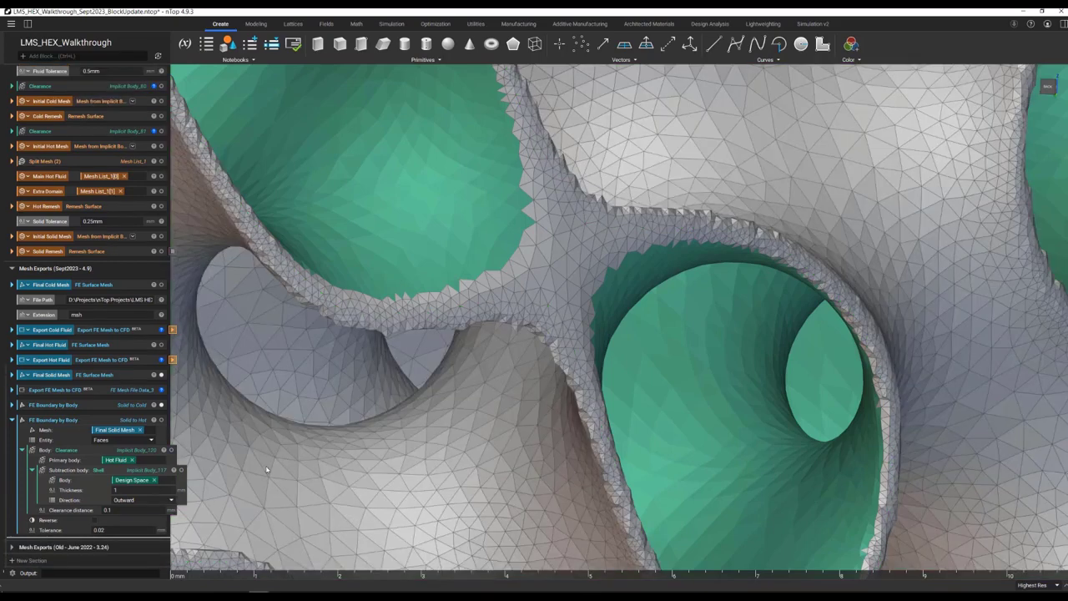
# Step: Collapse the Solid to Hot Clearance body and expand the solid's CFD export block to review its boundary list
pyautogui.click(22, 450)
pyautogui.click(12, 451)
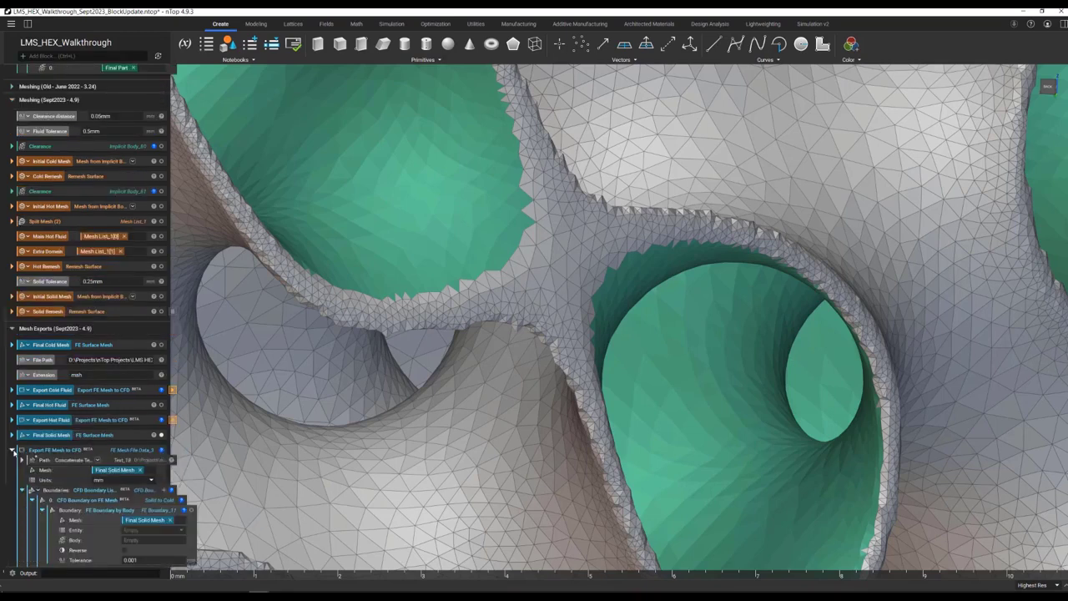
pyautogui.scroll(-5, 83, 458)
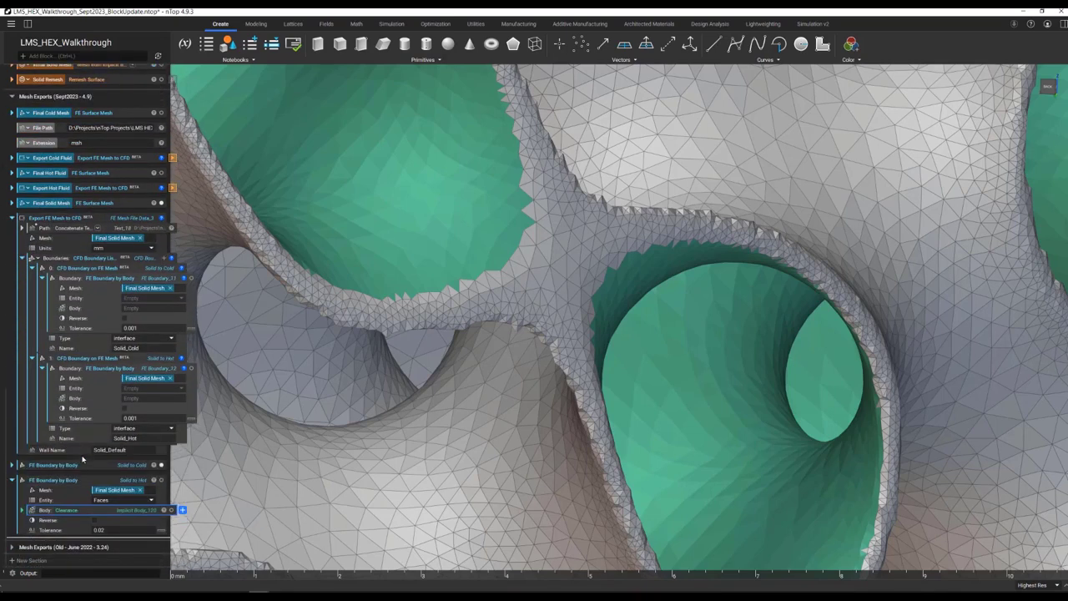
# Step: Replace the two empty boundary blocks in the solid's CFD export with the prepared Solid to Cold and Solid to Hot boundaries
pyautogui.click(136, 282)
pyautogui.press('Delete')
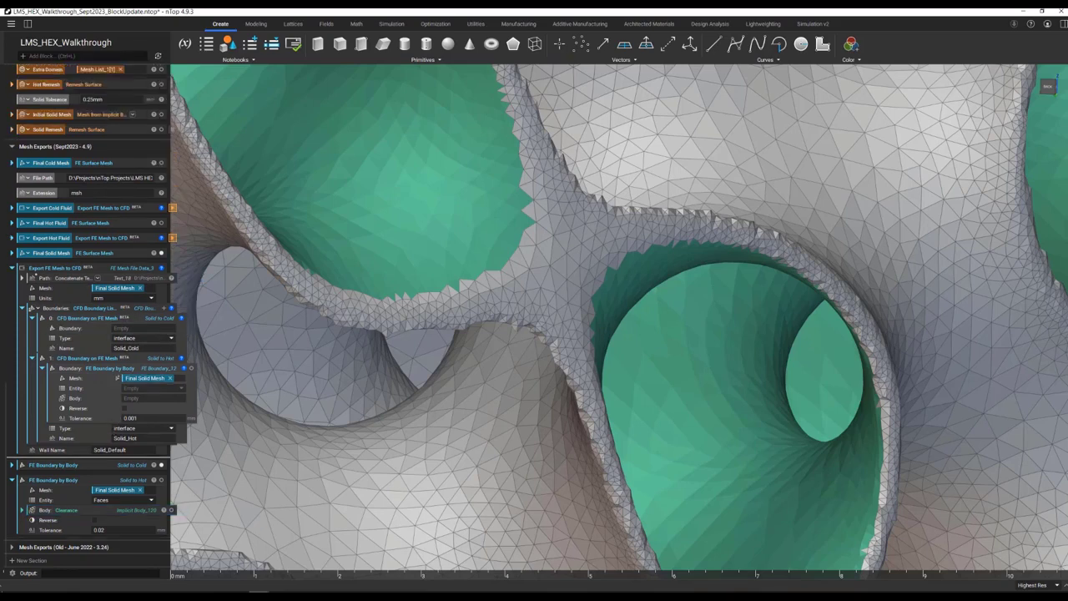
pyautogui.click(146, 373)
pyautogui.moveTo(146, 373)
pyautogui.mouseDown()
pyautogui.moveTo(100, 474)
pyautogui.moveTo(152, 382)
pyautogui.mouseUp()
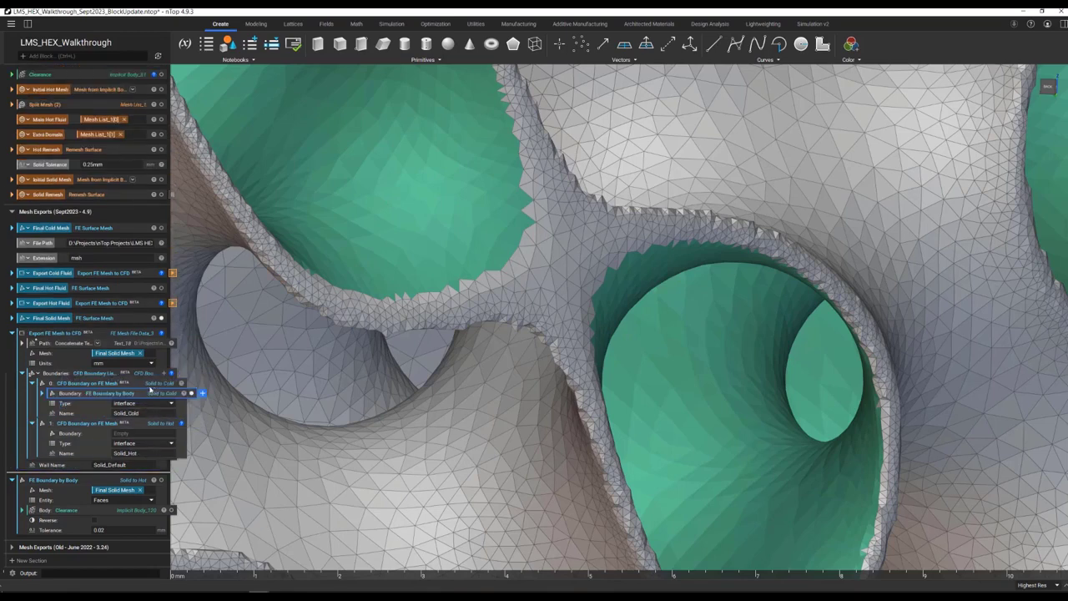
pyautogui.moveTo(50, 530); pyautogui.dragTo(160, 492)
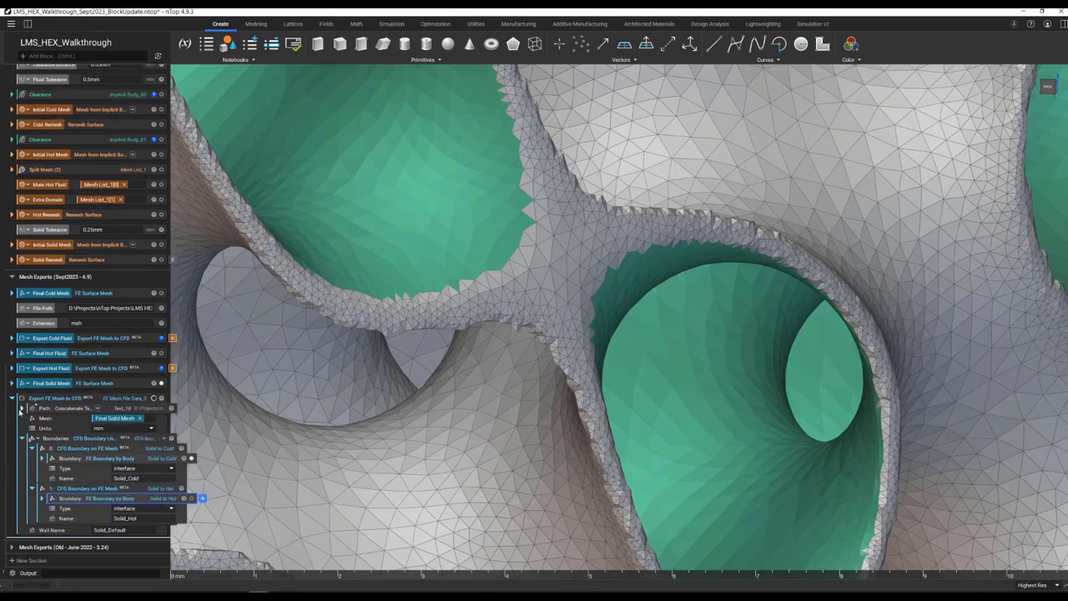
# Step: Expand the solid export's file path, examine how its concatenated text is built, and collapse it again
pyautogui.click(22, 408)
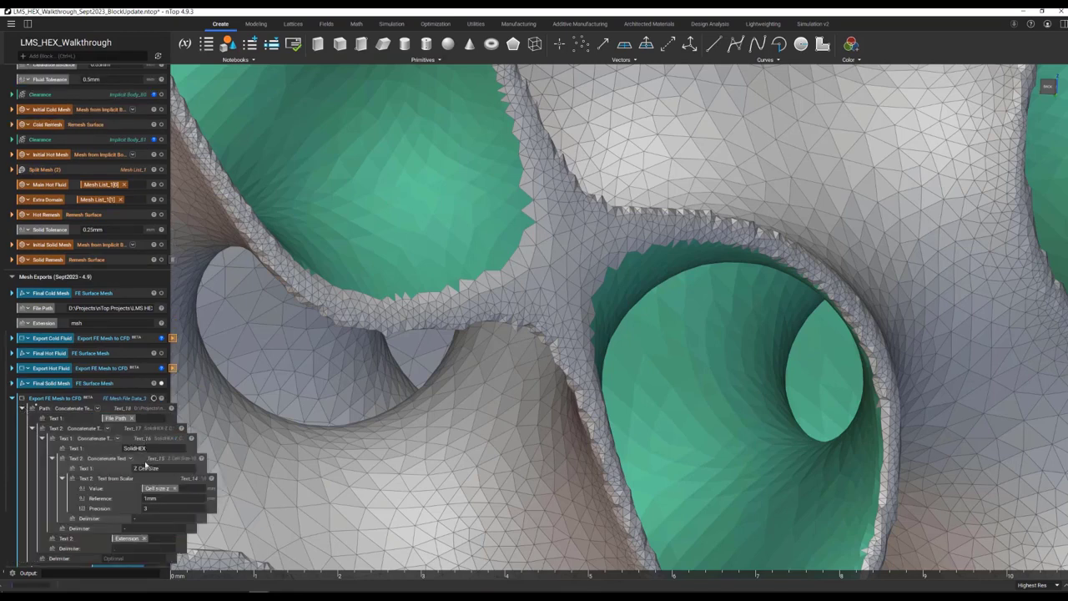
pyautogui.scroll(-2, 148, 467)
pyautogui.scroll(-1, 148, 467)
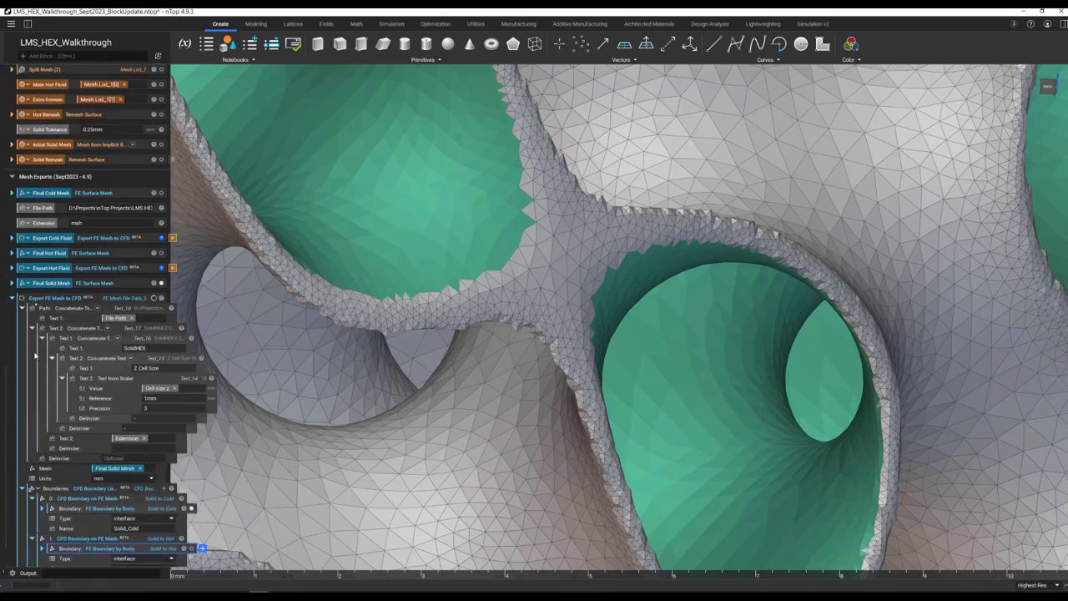
pyautogui.click(23, 308)
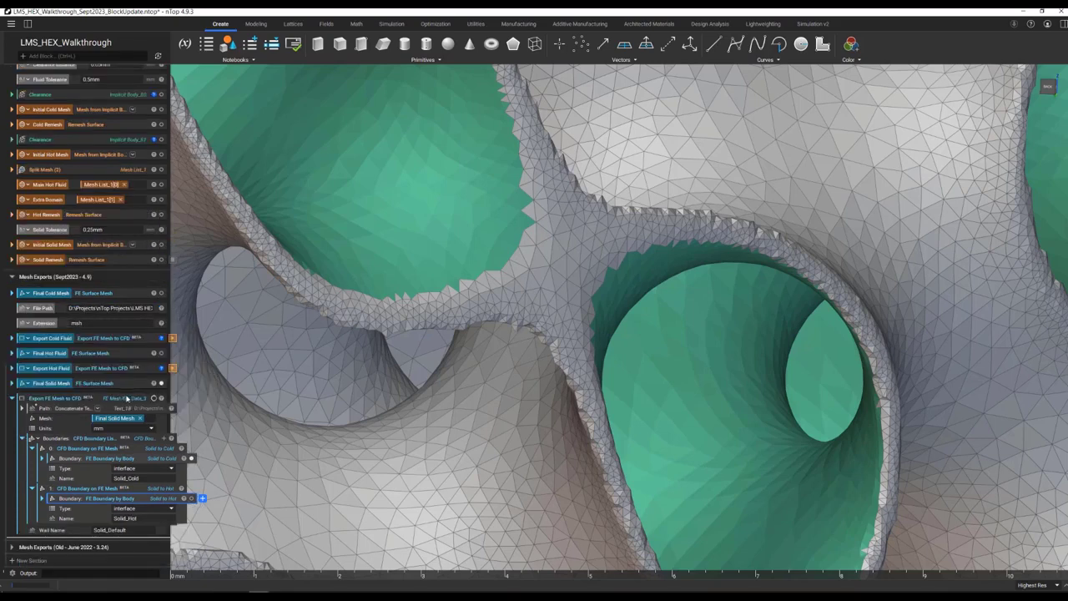
# Step: Make the solid's CFD export block a variable and name it Export HEX Core
pyautogui.rightClick(126, 399)
pyautogui.click(169, 440)
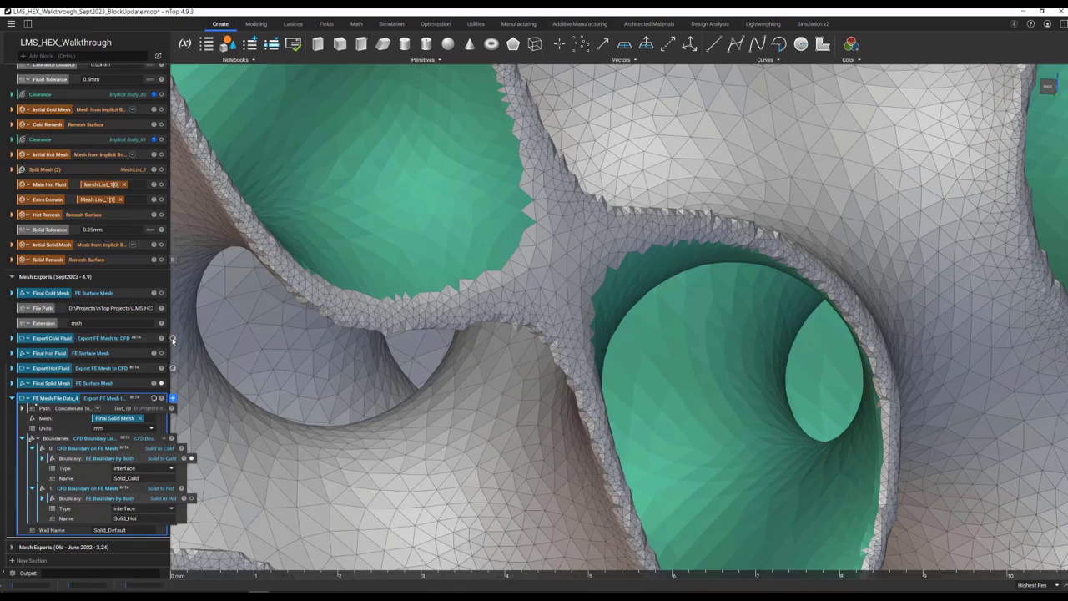
pyautogui.doubleClick(58, 399)
pyautogui.write('Export HEX')
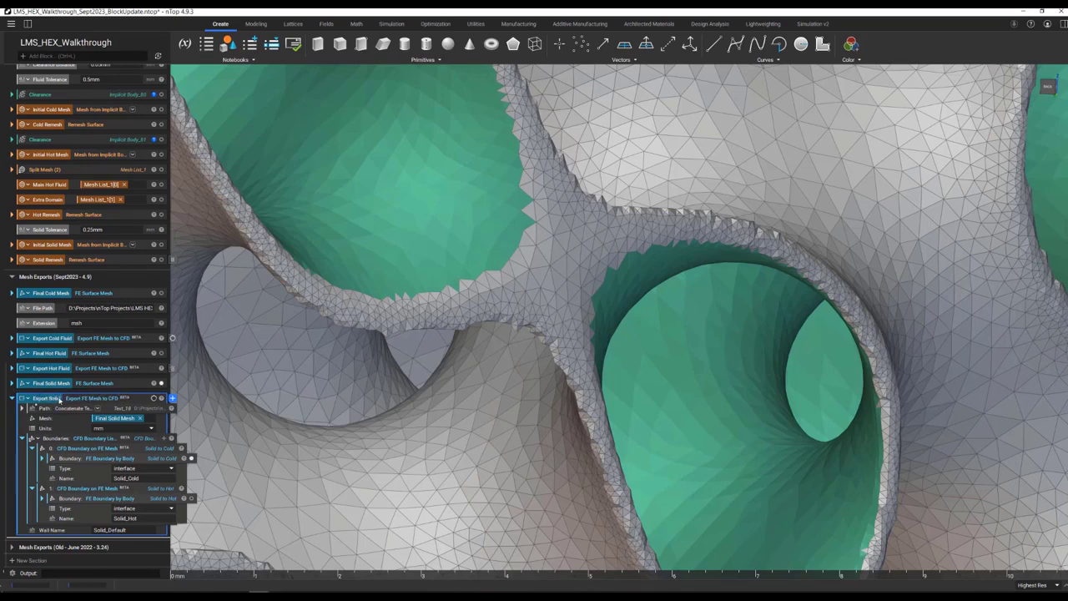
pyautogui.write(' Core')
# Step: Collapse the Solid to Cold and Solid to Hot boundary entries and the Export HEX Core block
pyautogui.click(32, 448)
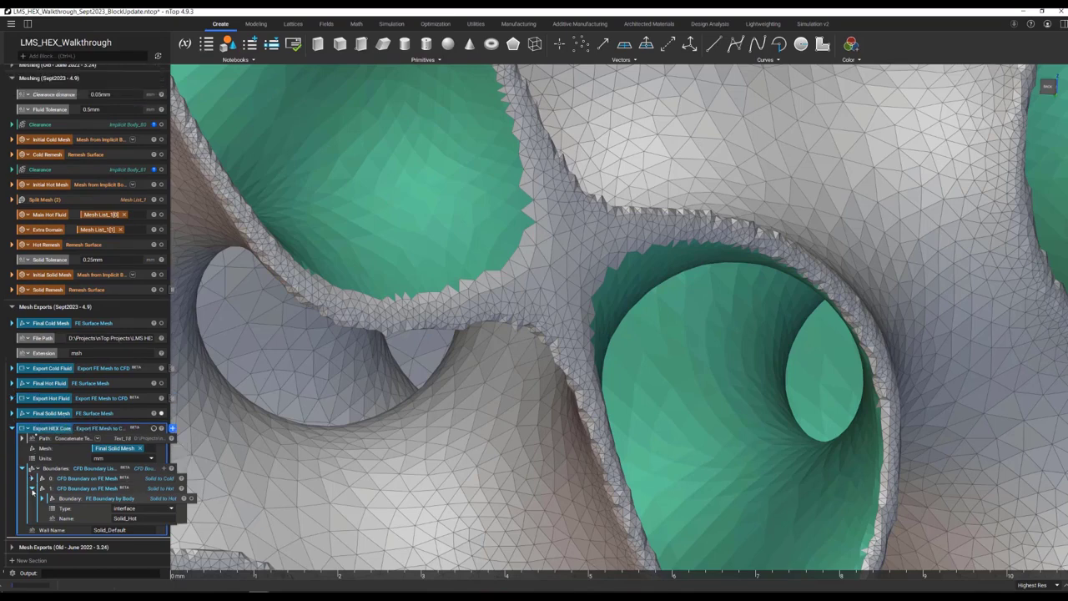
pyautogui.click(31, 488)
pyautogui.click(11, 459)
pyautogui.click(116, 591)
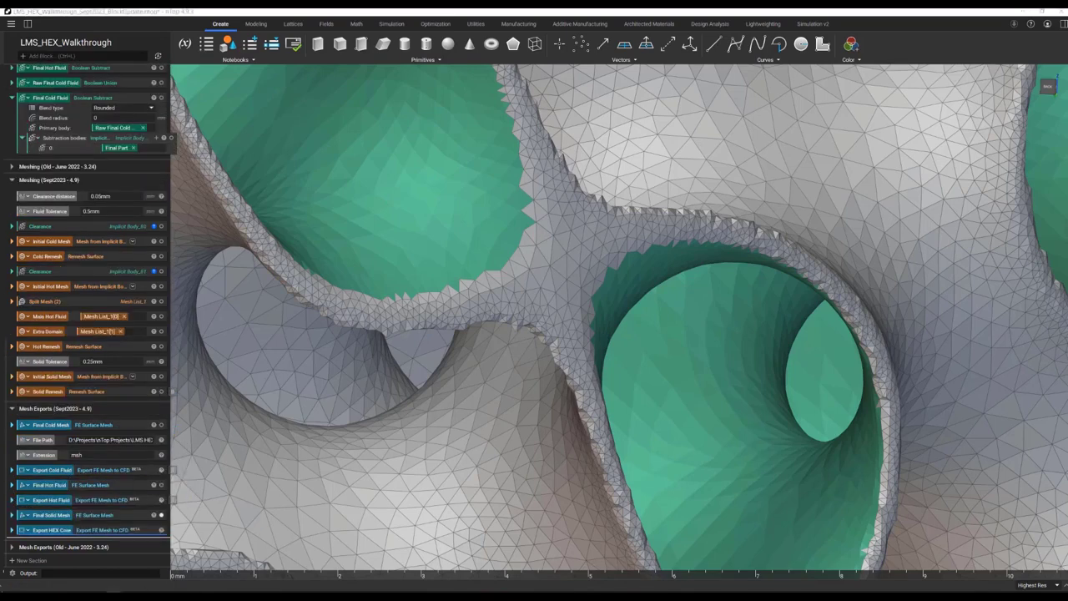